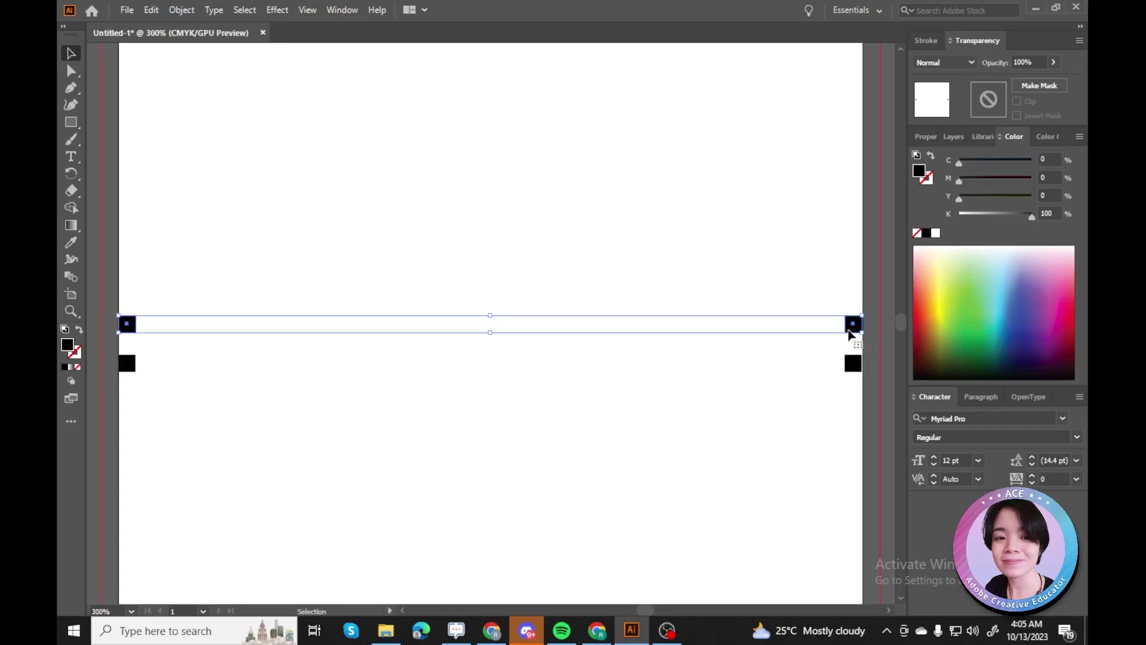
# Place the black margin squares flush into the two bottom corners of the artboard.
pyautogui.hotkey('ctrl', '-')
pyautogui.click(746, 69)
pyautogui.scroll(-5, 594, 279)
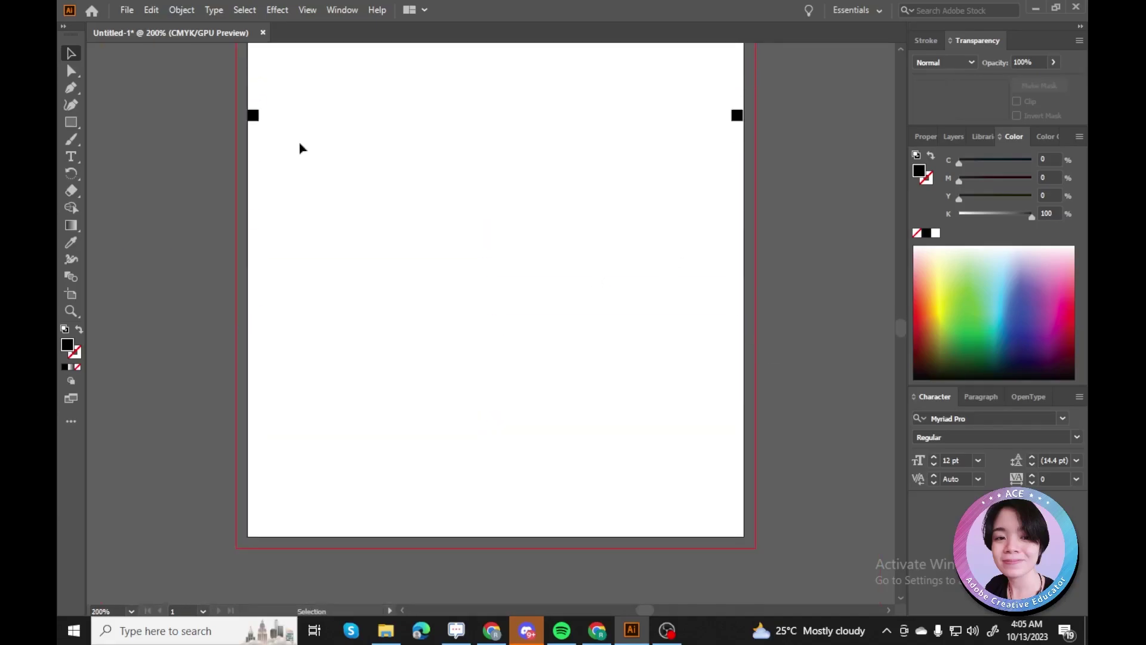
pyautogui.moveTo(735, 533); pyautogui.dragTo(736, 534)
pyautogui.scroll(6, 209, 386)
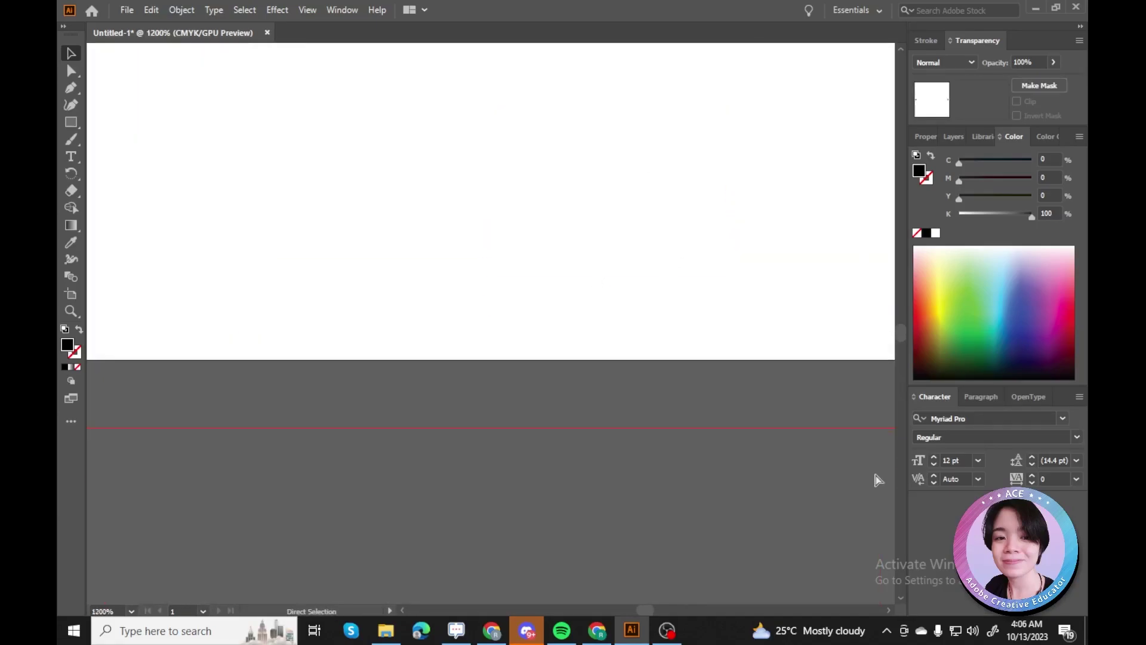
pyautogui.scroll(-5, 744, 409)
pyautogui.scroll(4, 420, 396)
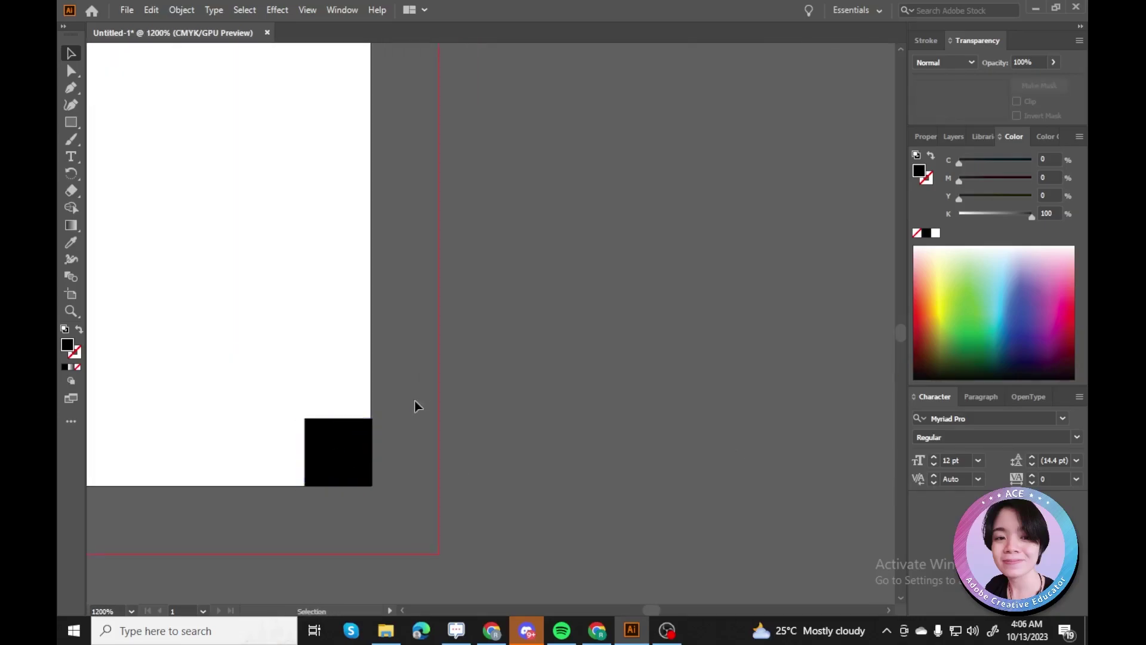
pyautogui.click(371, 463)
# Show the rulers and add guides along the inner edges of the black corner squares.
pyautogui.hotkey('ctrl', '0')
pyautogui.scroll(4, 698, 428)
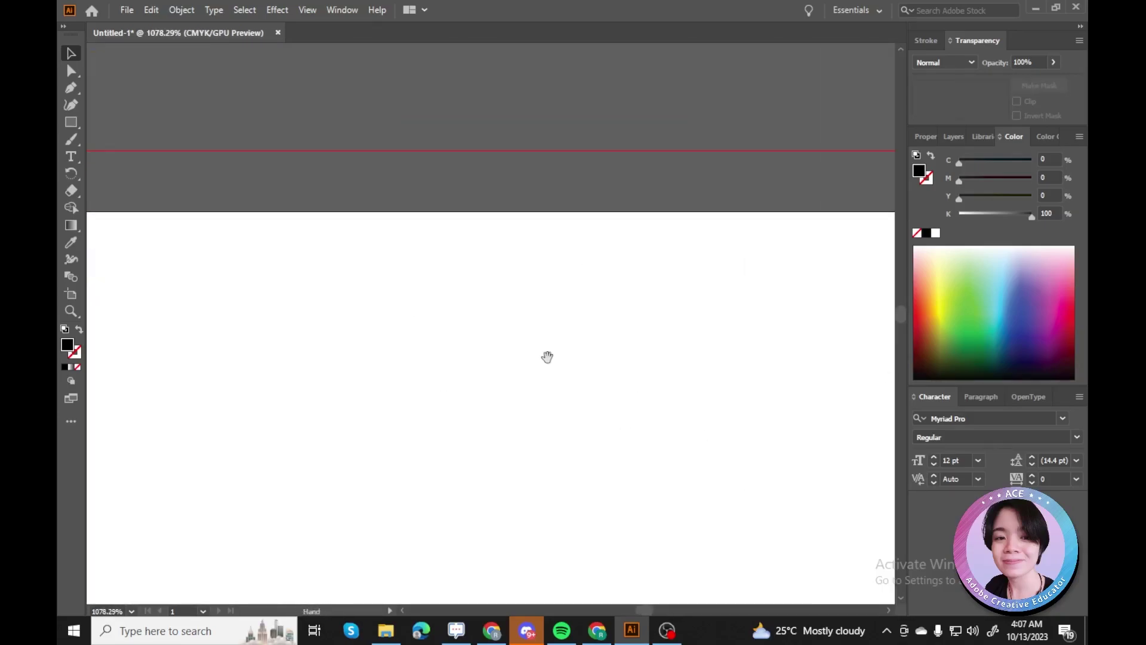
pyautogui.hotkey('ctrl', 'r')
pyautogui.hotkey('ctrl', '0')
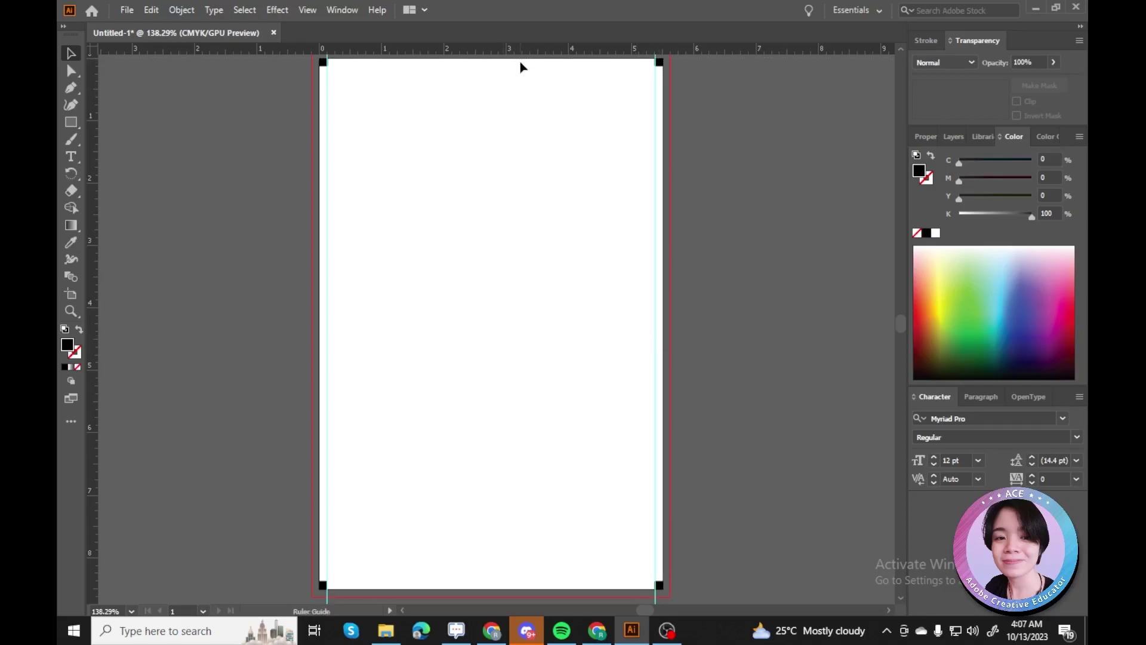
# Place the yellow autumn leaves photo as an embedded image and scale it to the artboard's width at the top.
pyautogui.hotkey('shift', 'ctrl', 'p')
pyautogui.click(119, 40)
pyautogui.click(543, 116)
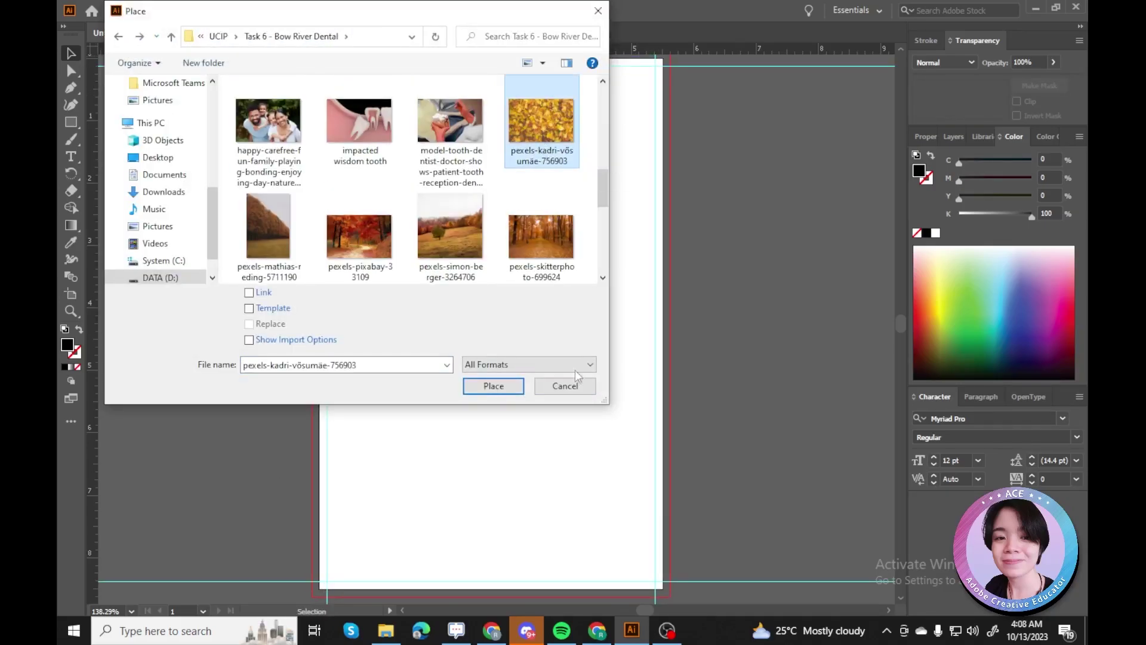
pyautogui.click(493, 385)
pyautogui.click(404, 191)
pyautogui.hotkey('ctrl', '1')
pyautogui.hotkey('ctrl', '=')
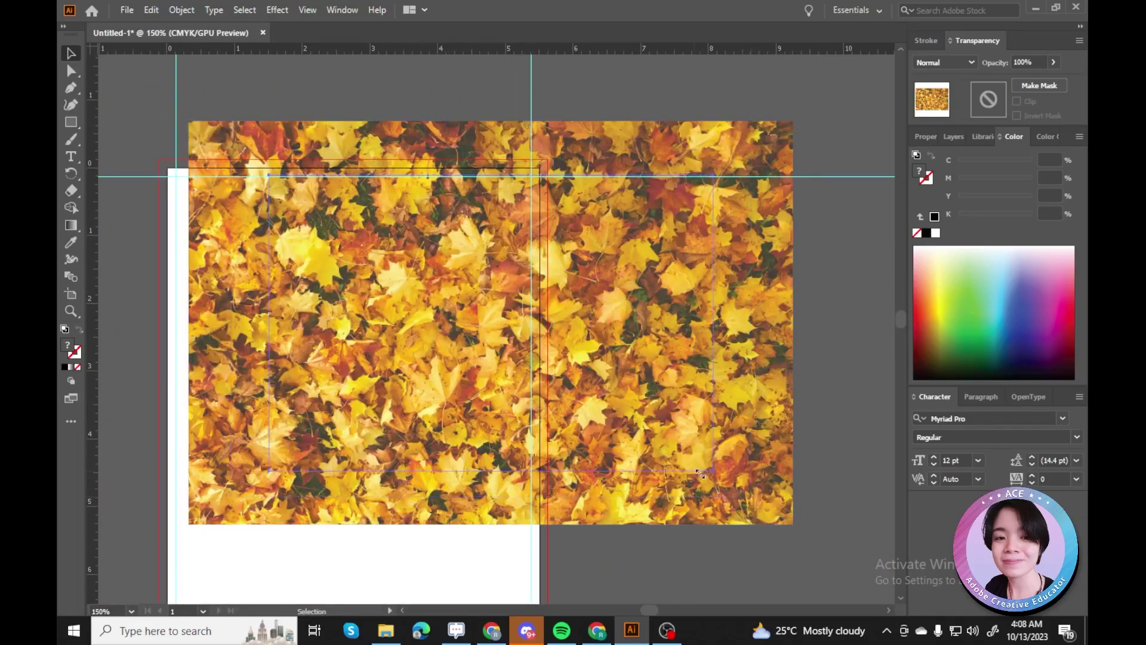
pyautogui.moveTo(792, 524); pyautogui.dragTo(522, 440)
pyautogui.scroll(-2, 458, 382)
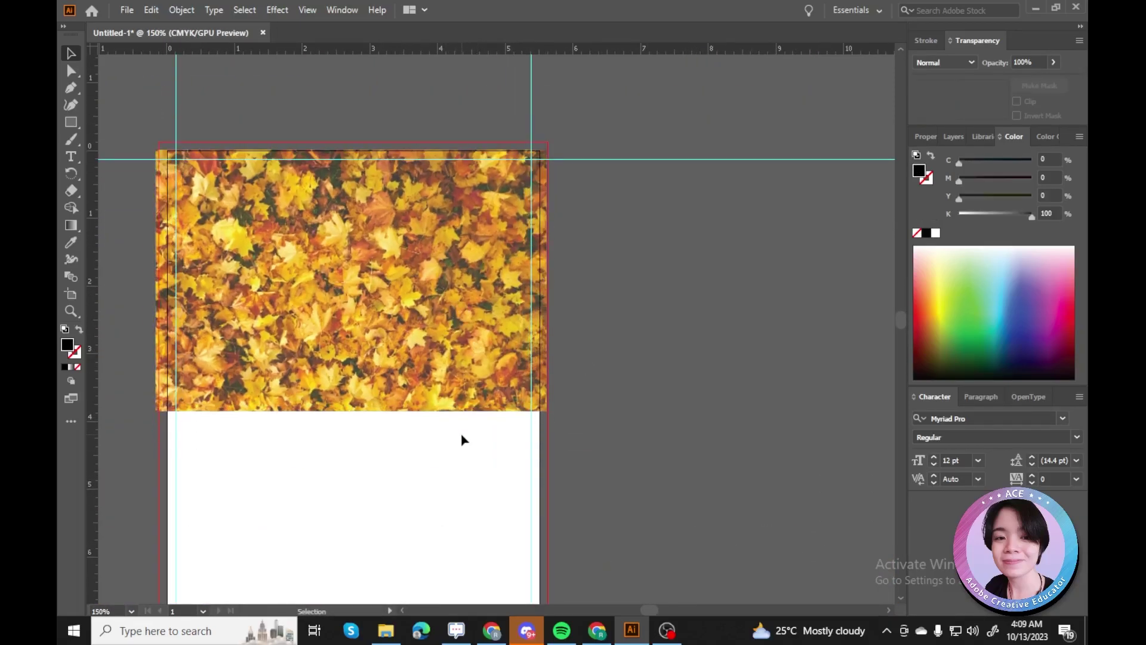
# Try a Gaussian Blur with a 35-pixel radius on the autumn leaves photo.
pyautogui.click(277, 11)
pyautogui.click(445, 251)
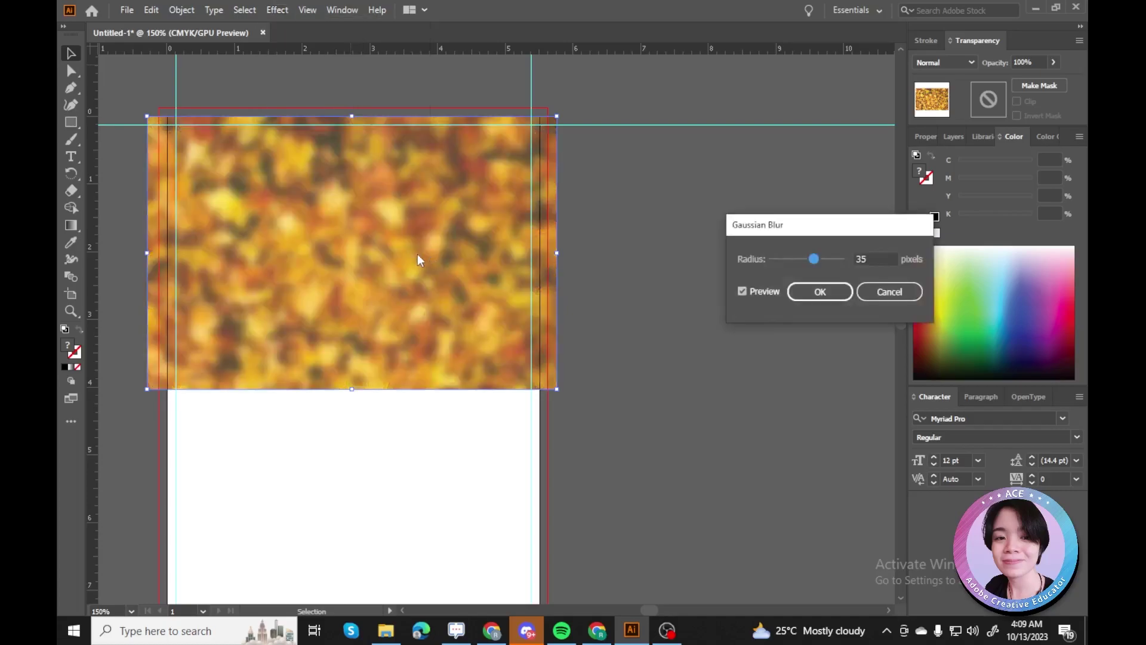
pyautogui.moveTo(808, 258); pyautogui.dragTo(814, 259)
pyautogui.click(888, 289)
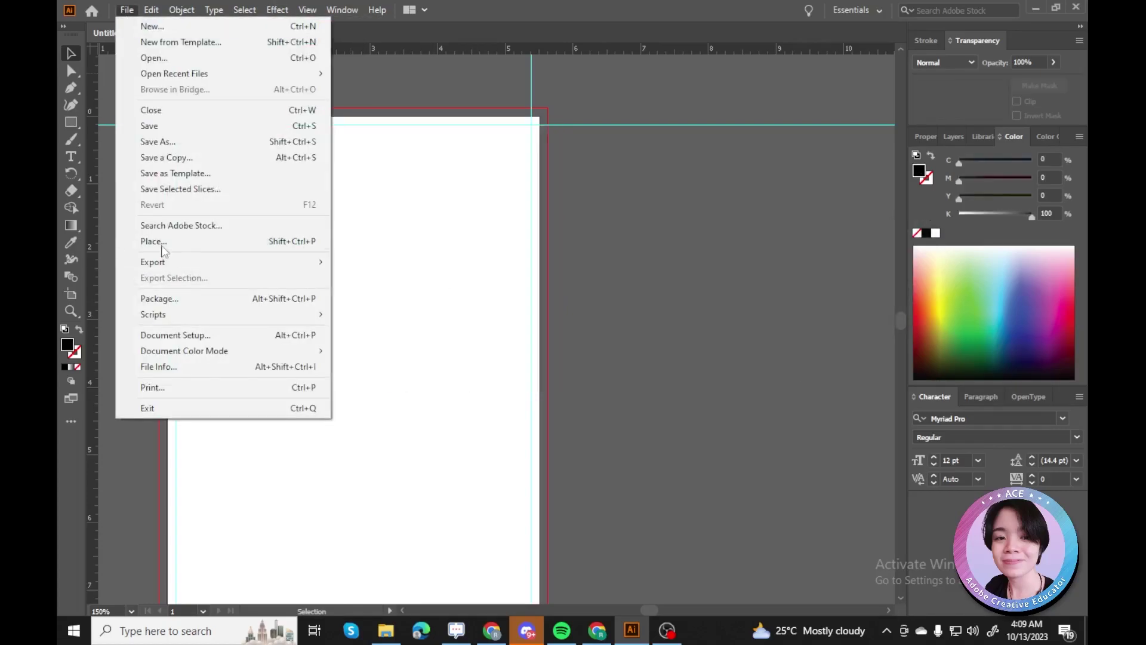
# Place the autumn hillside photo over the upper part of the artboard and apply a 50-pixel Gaussian Blur.
pyautogui.click(162, 249)
pyautogui.click(475, 243)
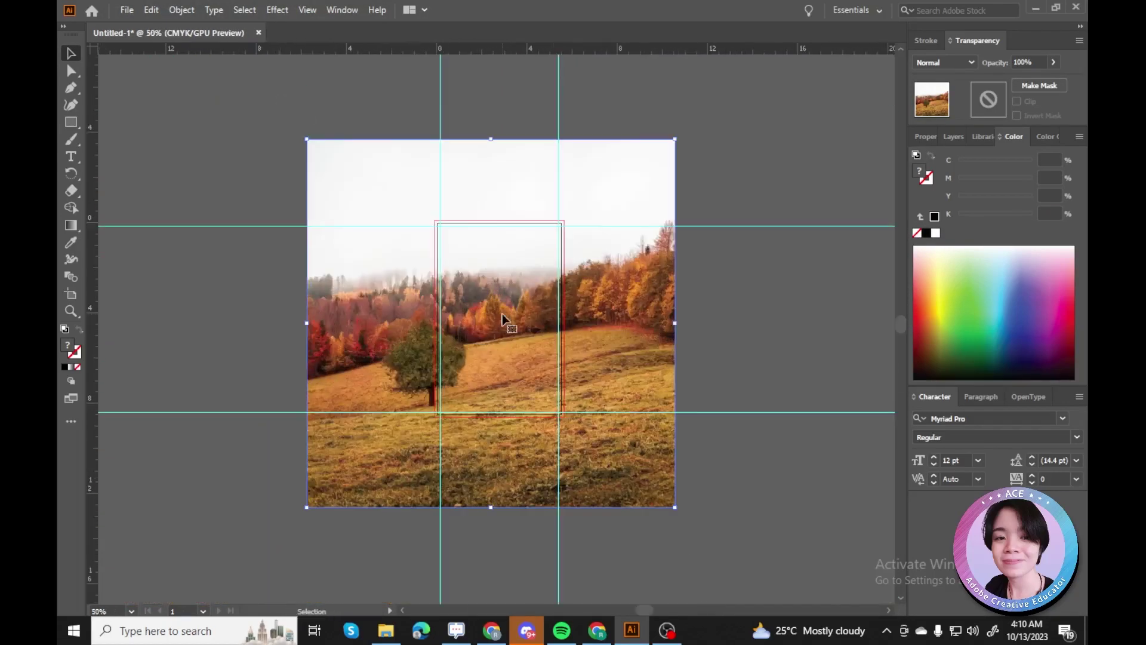
pyautogui.moveTo(489, 454); pyautogui.dragTo(486, 467)
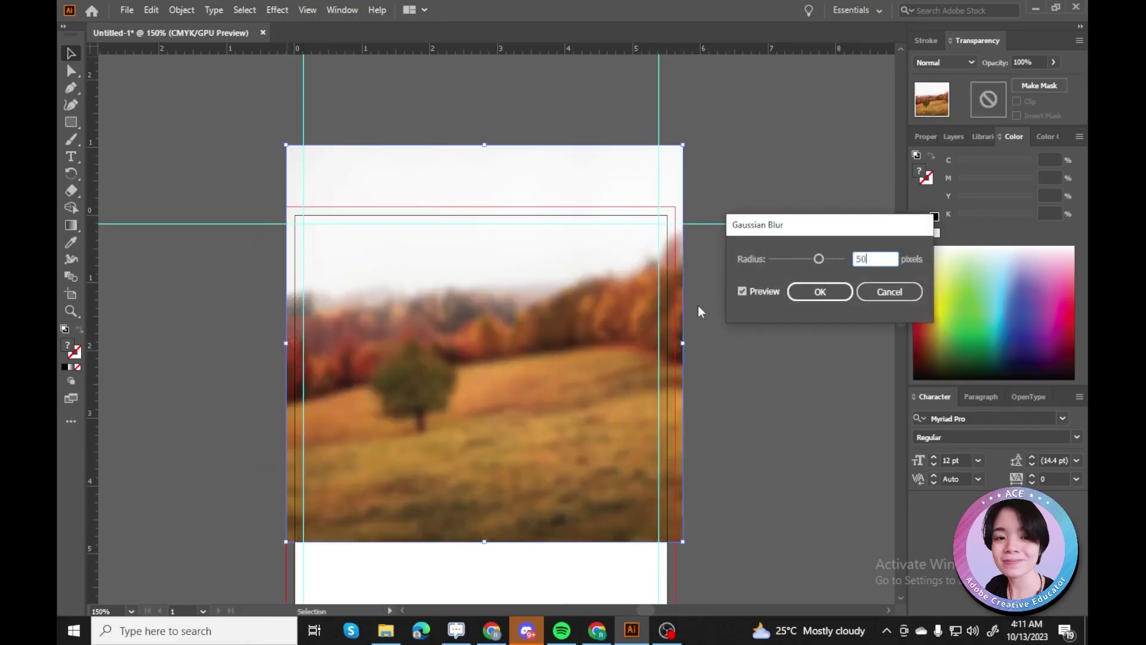
pyautogui.press('Return')
# Place the happy family cut-out from the cropped images folder in front of the blurred hillside, bottom edges aligned.
pyautogui.click(152, 240)
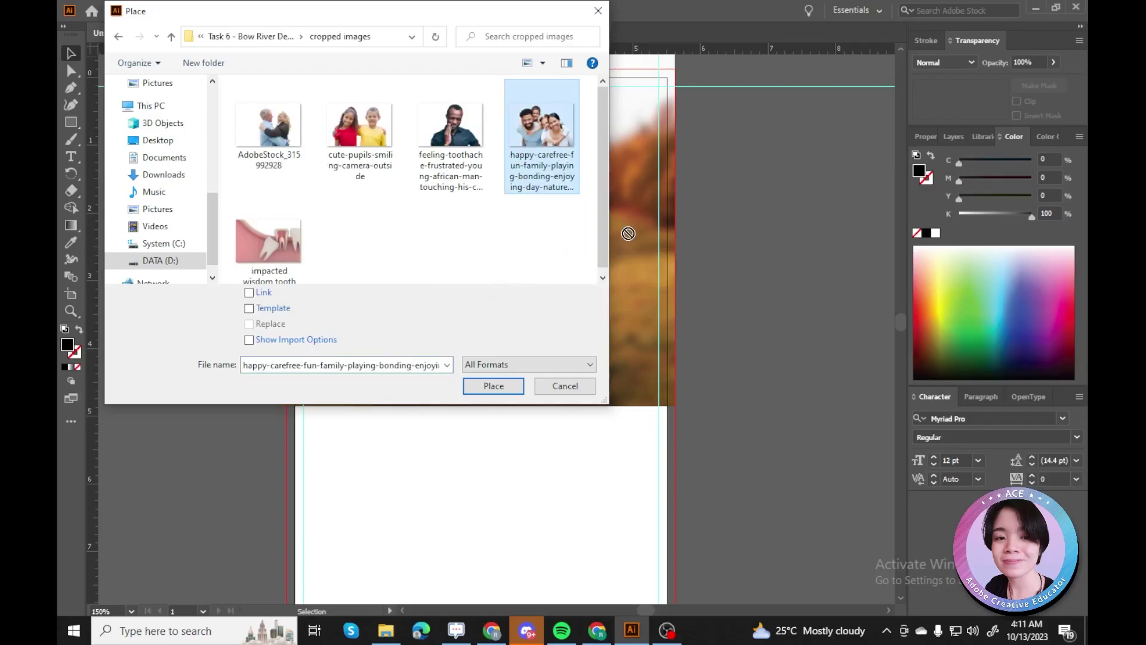
pyautogui.click(492, 384)
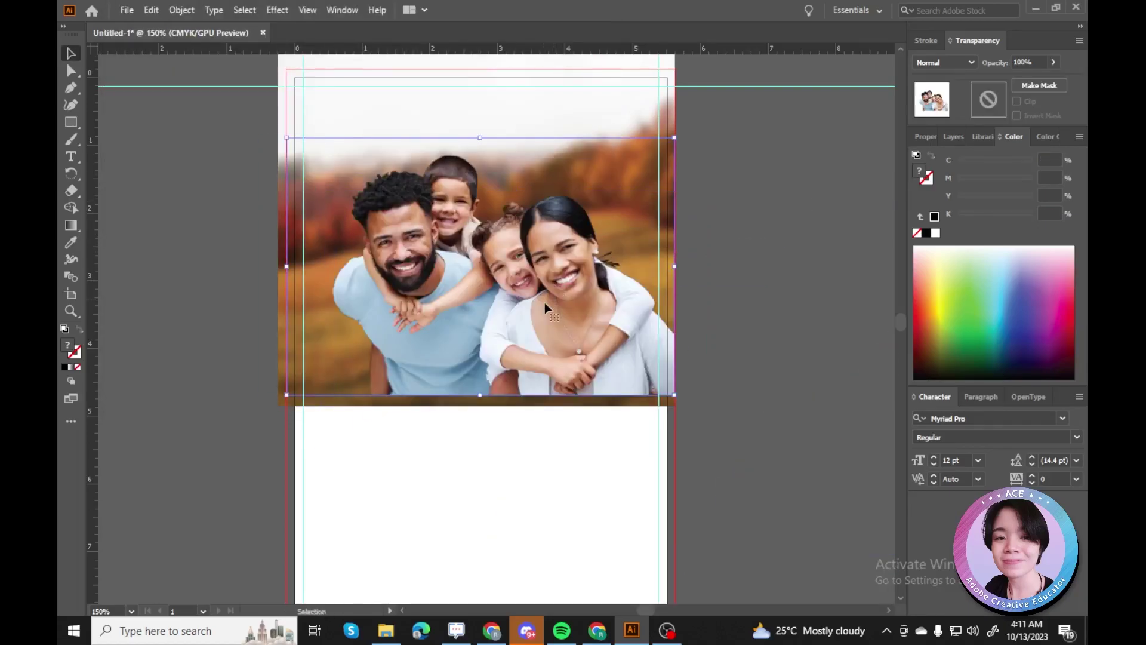
pyautogui.click(192, 322)
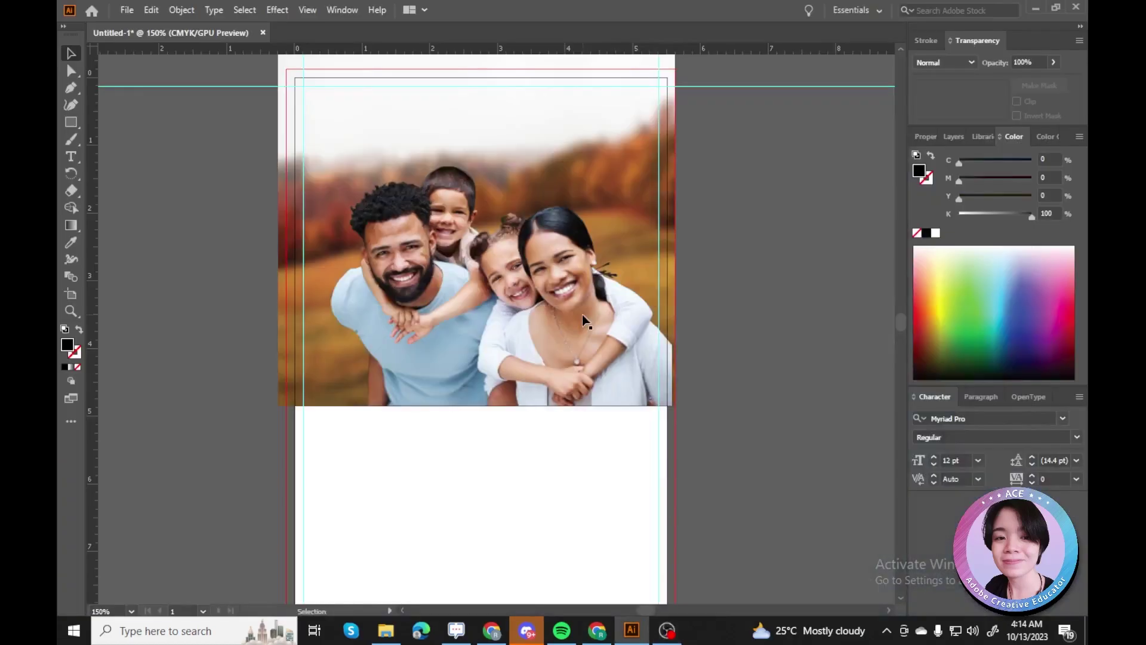
# Draw a rectangle about 5.5 in wide and 4.8 in high over the photos and move it partly beside the artboard.
pyautogui.hotkey('ctrl', '=')
pyautogui.press('m')
pyautogui.moveTo(229, 99); pyautogui.dragTo(725, 500)
pyautogui.scroll(1, 477, 140)
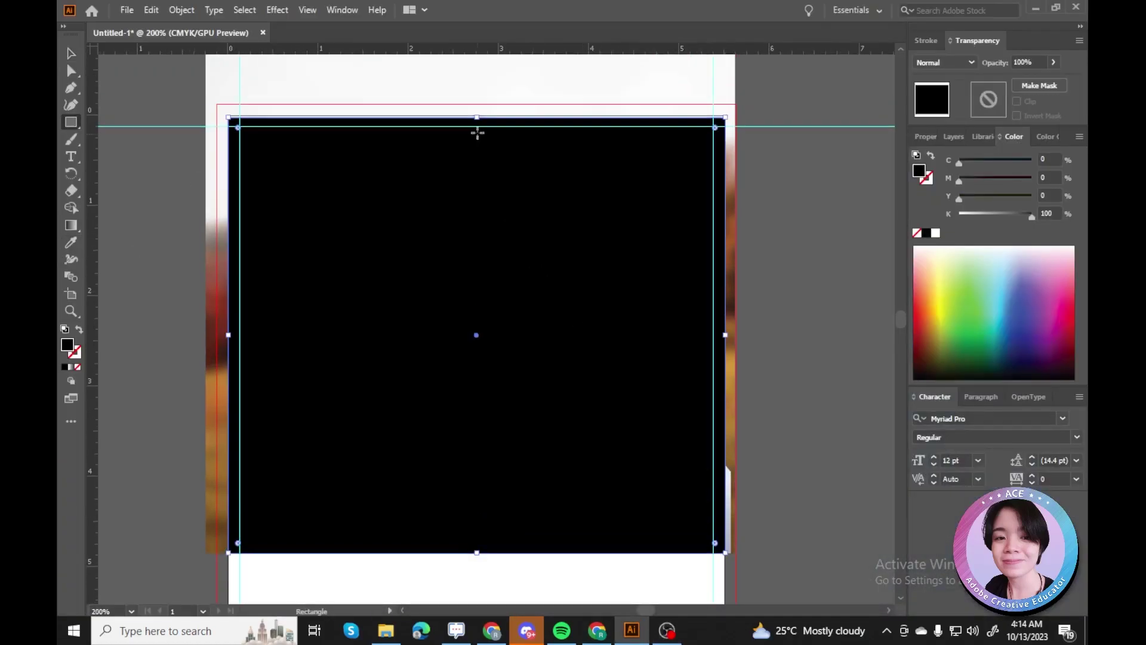
pyautogui.press('i')
pyautogui.hscroll(5, 525, 225)
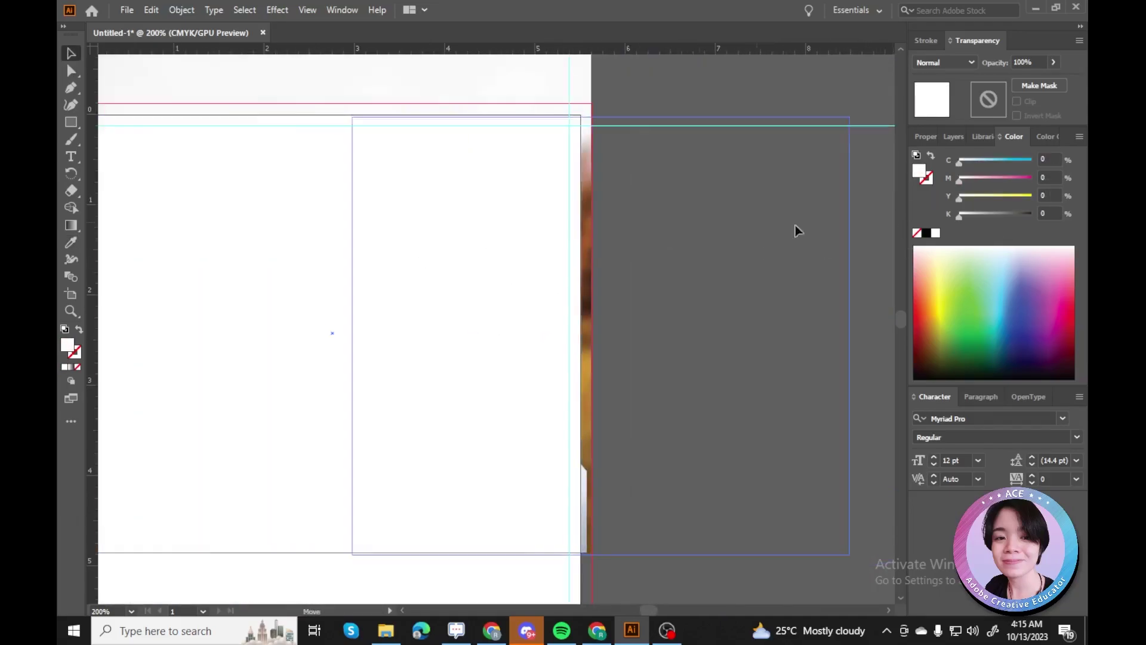
pyautogui.hscroll(-3, 225, 309)
# Fill the rectangle with orange, using 56.49% magenta and 83.68% yellow.
pyautogui.doubleClick(68, 345)
pyautogui.moveTo(359, 340); pyautogui.dragTo(345, 274)
pyautogui.click(546, 277)
pyautogui.click(943, 62)
pyautogui.click(942, 119)
pyautogui.doubleClick(68, 345)
pyautogui.click(543, 274)
# Set the orange rectangle to Overlay blending at 60% opacity, comparing it with Soft Light.
pyautogui.click(943, 62)
pyautogui.click(945, 205)
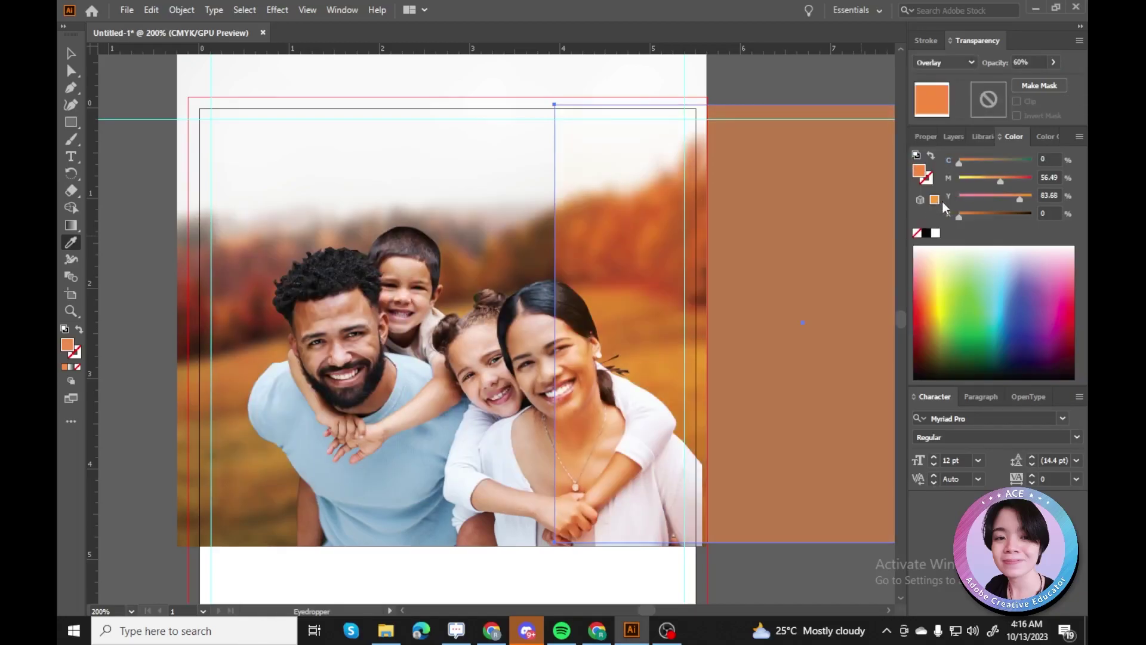
pyautogui.press('Down')
pyautogui.click(943, 62)
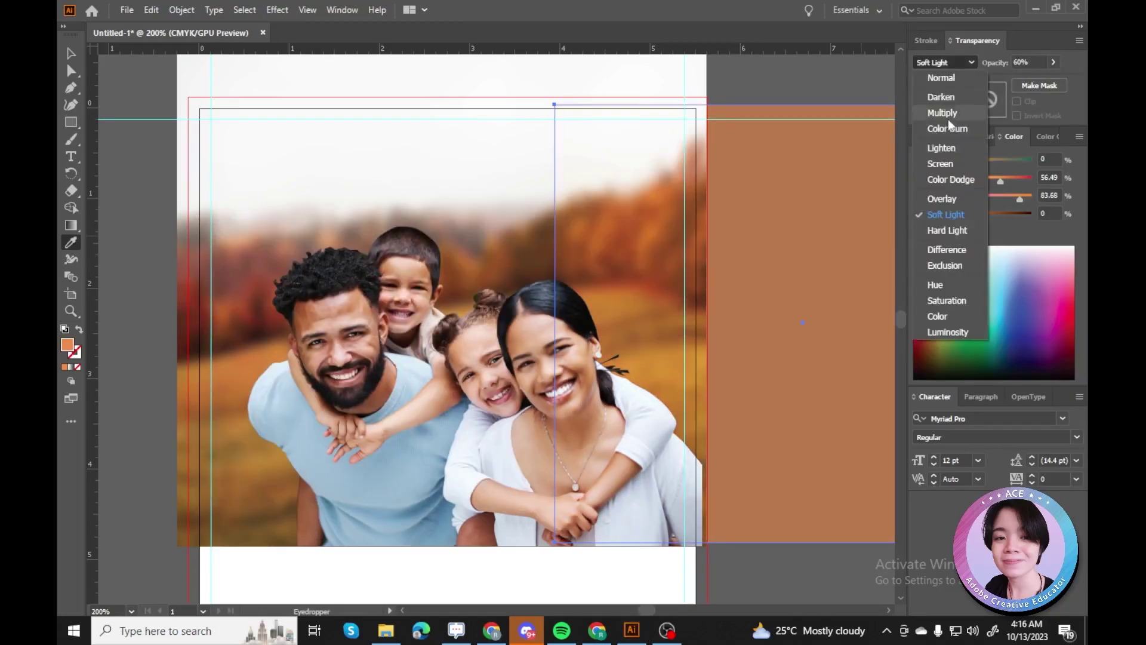
pyautogui.click(942, 198)
# Move the orange overlay onto the family and hillside photos and widen it to cover the background.
pyautogui.press('v')
pyautogui.moveTo(799, 203); pyautogui.dragTo(450, 203)
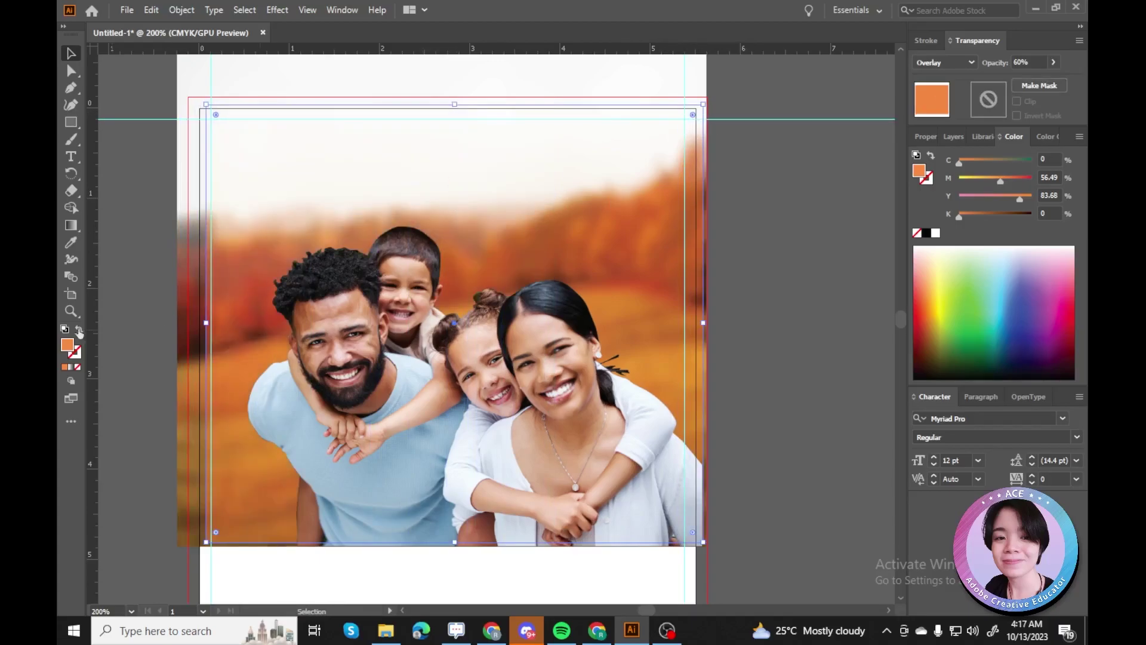
pyautogui.moveTo(180, 326); pyautogui.dragTo(179, 325)
pyautogui.keyDown('alt'); pyautogui.scroll(-2, 458, 120); pyautogui.keyUp('alt')
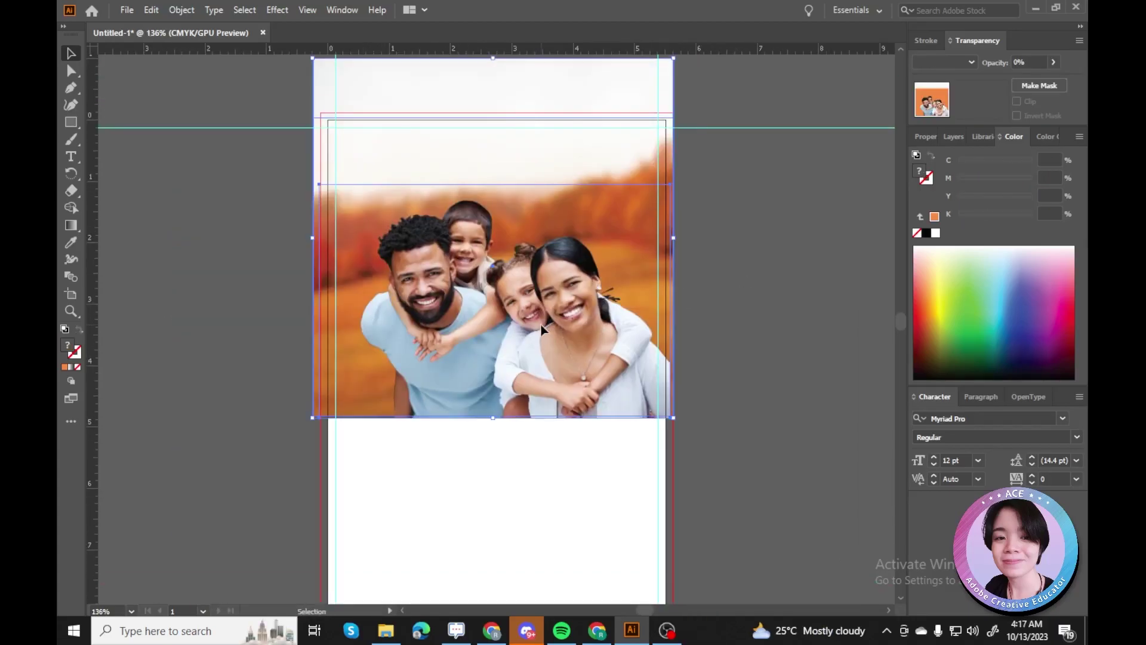
# Reposition the hillside background, orange overlay and family cut-out relative to each other at the top of the artboard.
pyautogui.click(566, 113)
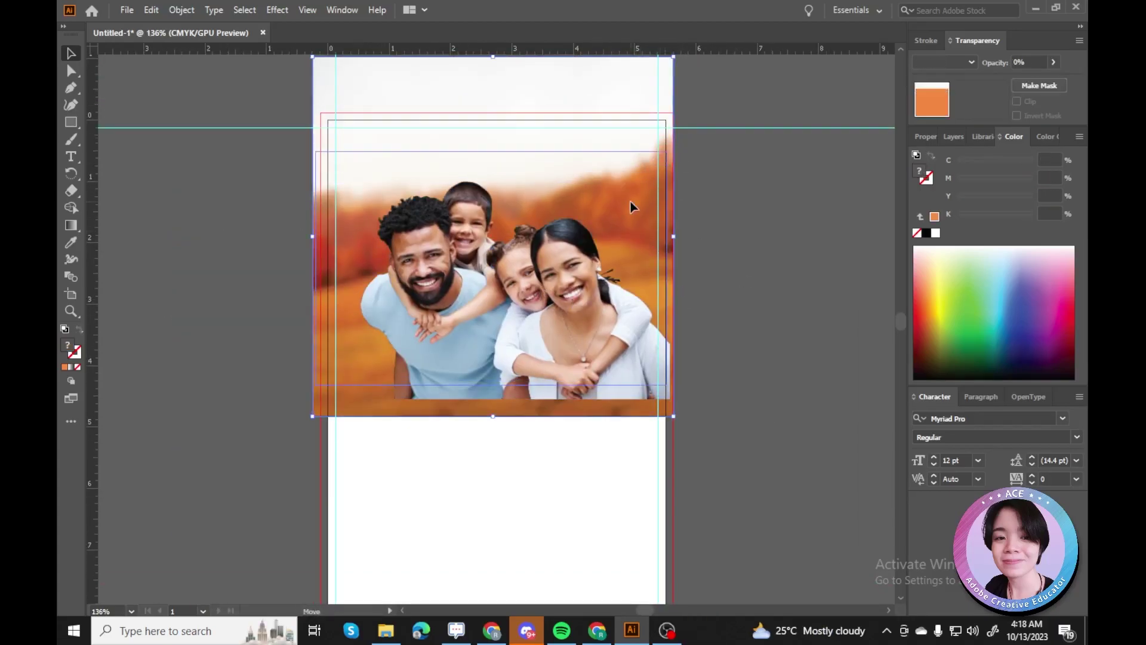
pyautogui.click(337, 349)
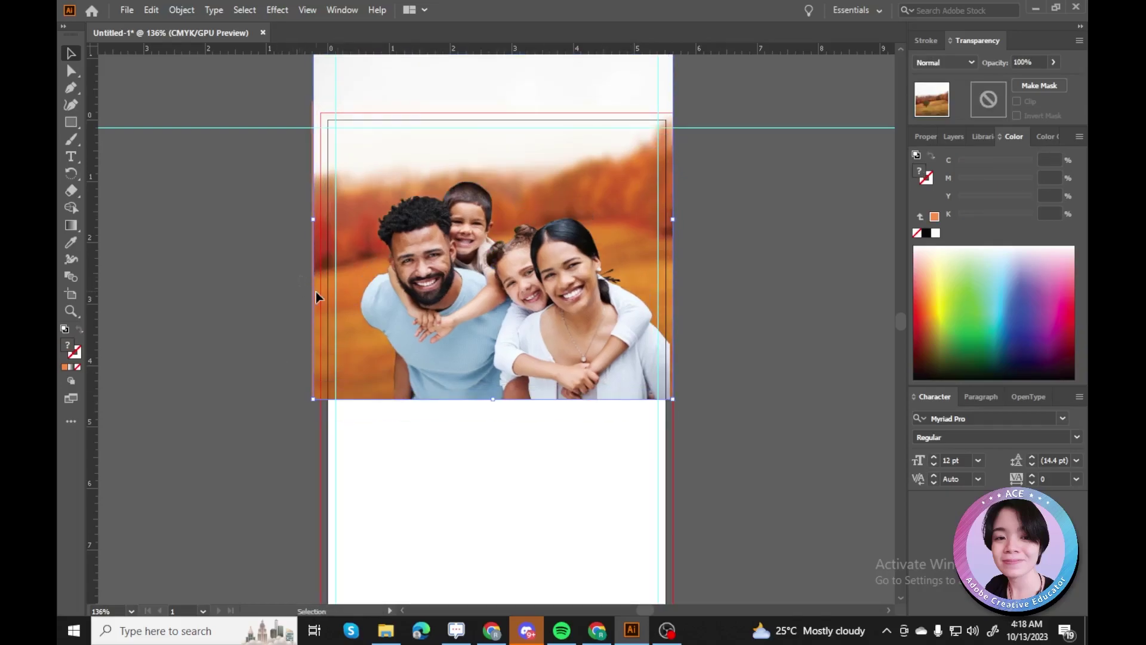
pyautogui.click(460, 174)
pyautogui.click(557, 347)
pyautogui.scroll(-1, 473, 388)
pyautogui.click(601, 144)
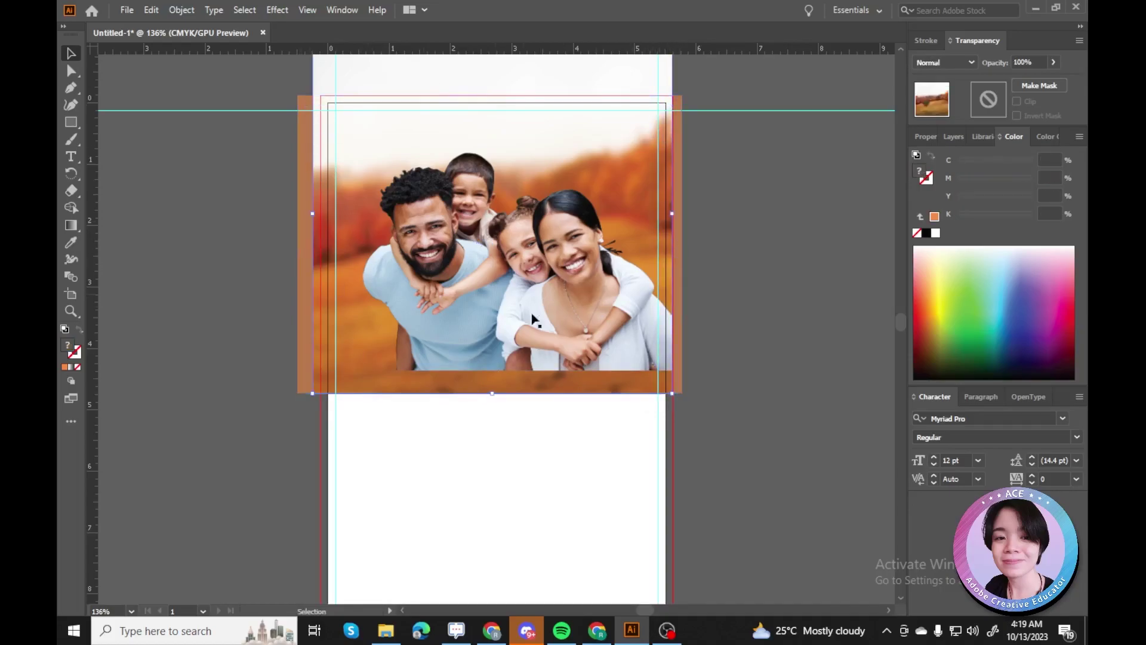
# Enlarge the hillside background and orange overlay so both extend well past the bleed on either side.
pyautogui.moveTo(643, 397); pyautogui.dragTo(622, 381)
pyautogui.scroll(4, 706, 332)
pyautogui.moveTo(694, 362); pyautogui.dragTo(738, 511)
pyautogui.click(654, 457)
pyautogui.click(757, 239)
pyautogui.click(684, 305)
pyautogui.hotkey('ctrl', '=')
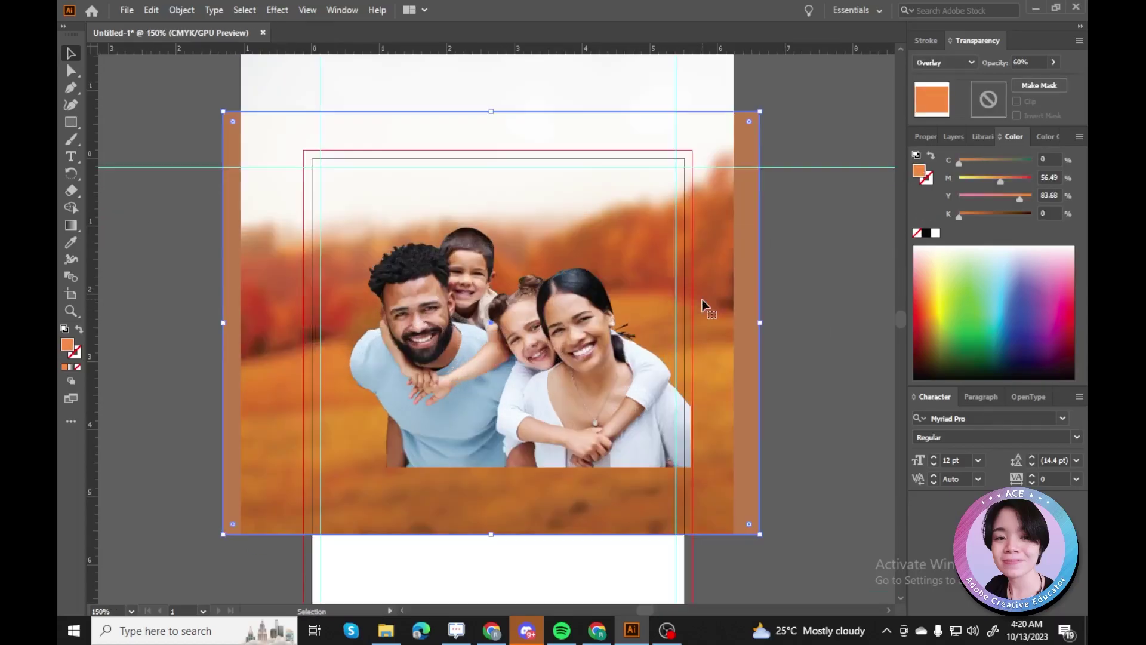
# Shift the orange overlay up and to the right of the background and set its opacity to 40%.
pyautogui.scroll(2, 711, 201)
pyautogui.moveTo(643, 146); pyautogui.dragTo(768, 314)
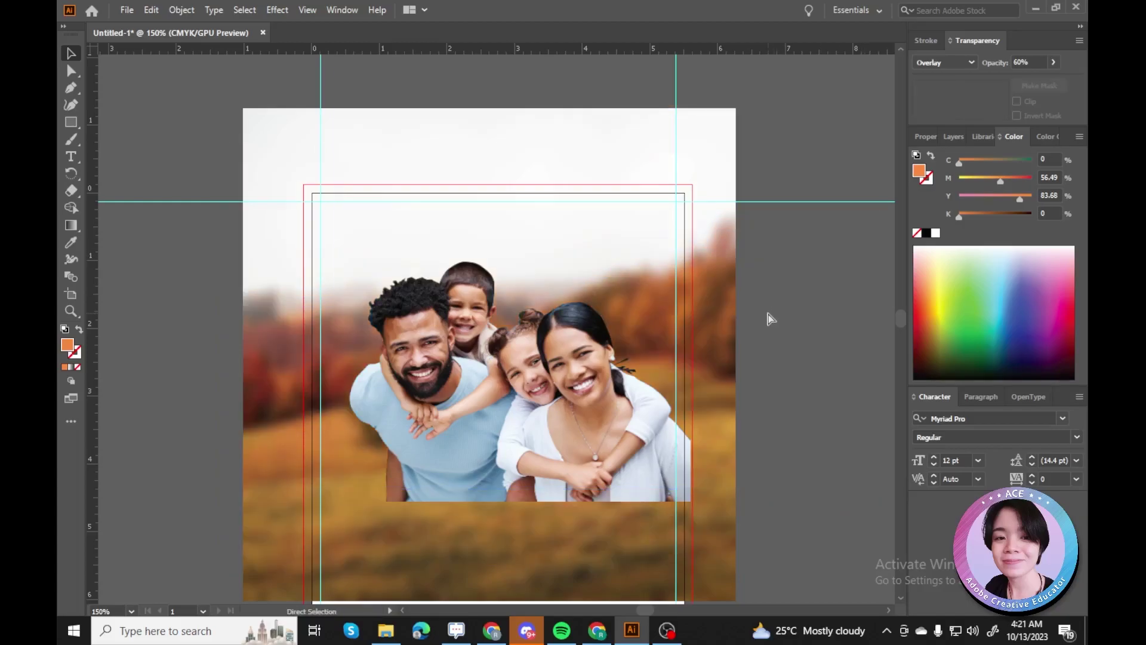
pyautogui.write('40')
pyautogui.press('Return')
pyautogui.scroll(-2, 590, 245)
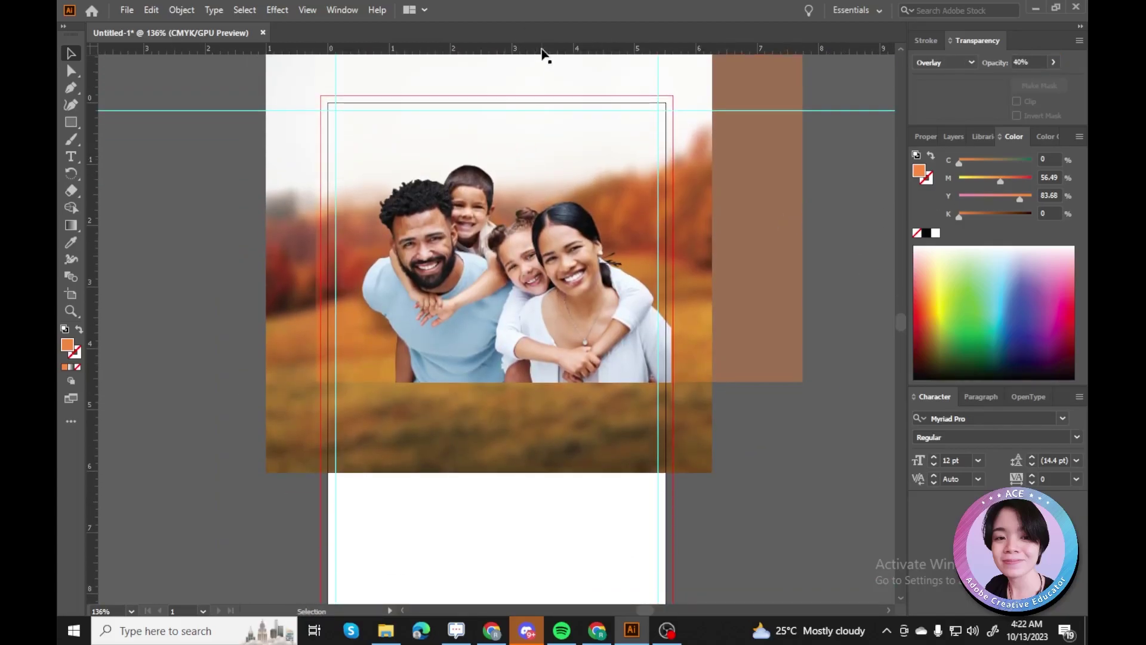
# Position two horizontal guides about 2.7 in and 5.6 in below the artboard's top edge.
pyautogui.scroll(-2, 489, 432)
pyautogui.scroll(2, 487, 416)
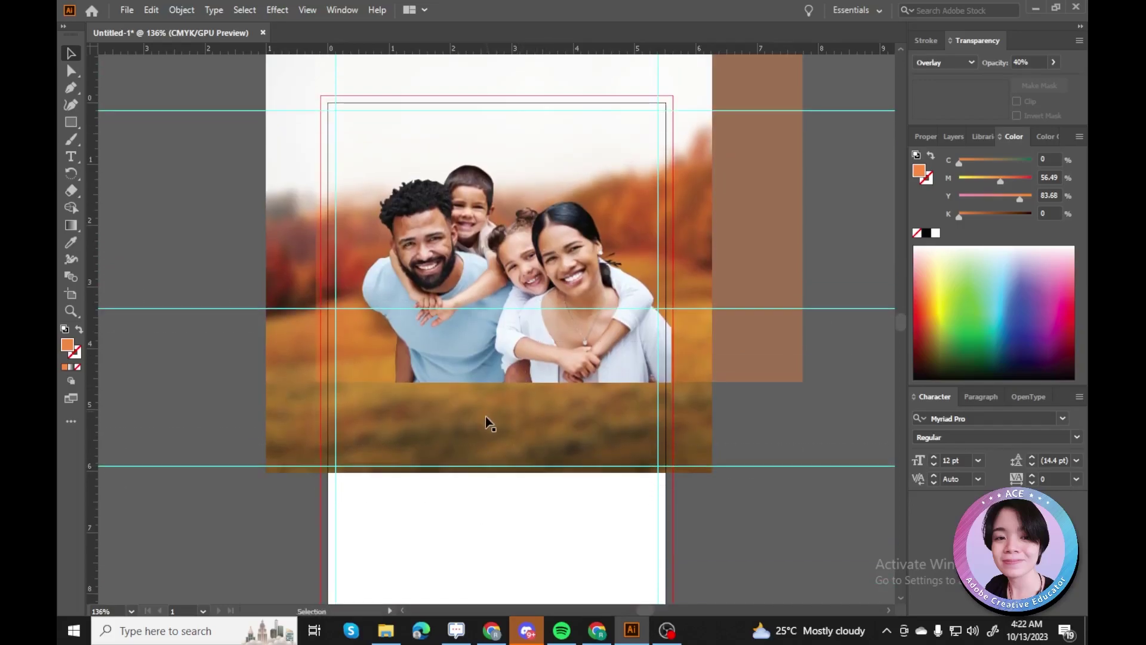
pyautogui.moveTo(499, 49); pyautogui.dragTo(499, 269)
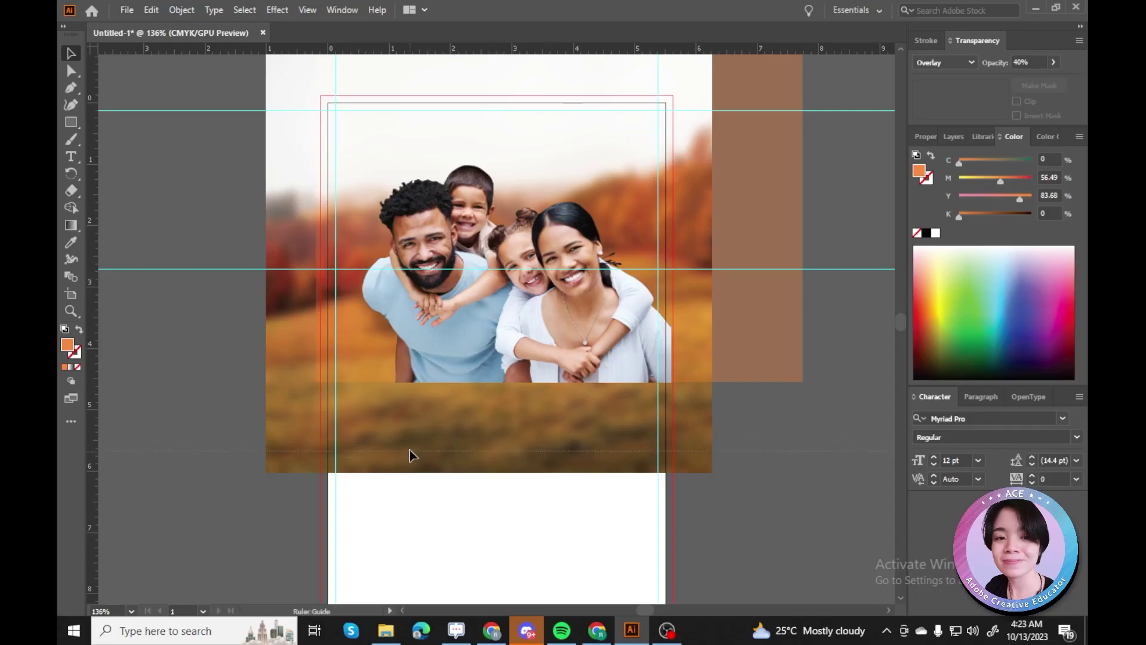
pyautogui.moveTo(410, 448); pyautogui.dragTo(410, 447)
pyautogui.scroll(-2, 538, 455)
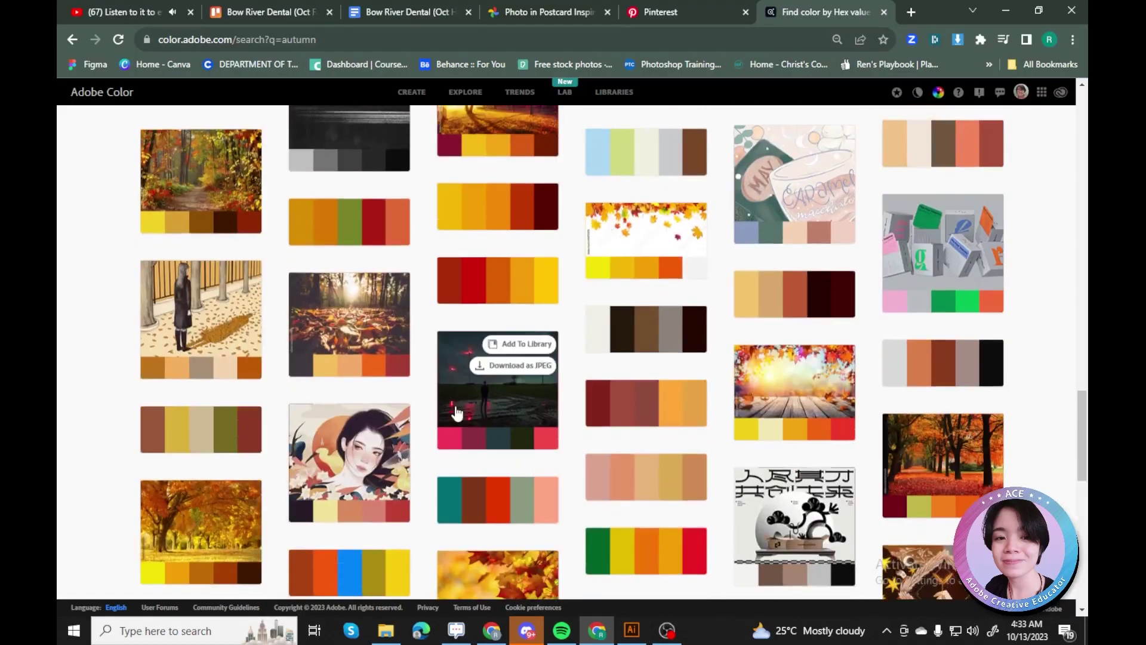
# Switch to the browser, choose an autumn color theme on Adobe Color and capture a screenshot of its palette.
pyautogui.scroll(10, 457, 410)
pyautogui.click(456, 410)
pyautogui.press('super+shift+s')
pyautogui.moveTo(174, 293); pyautogui.dragTo(849, 386)
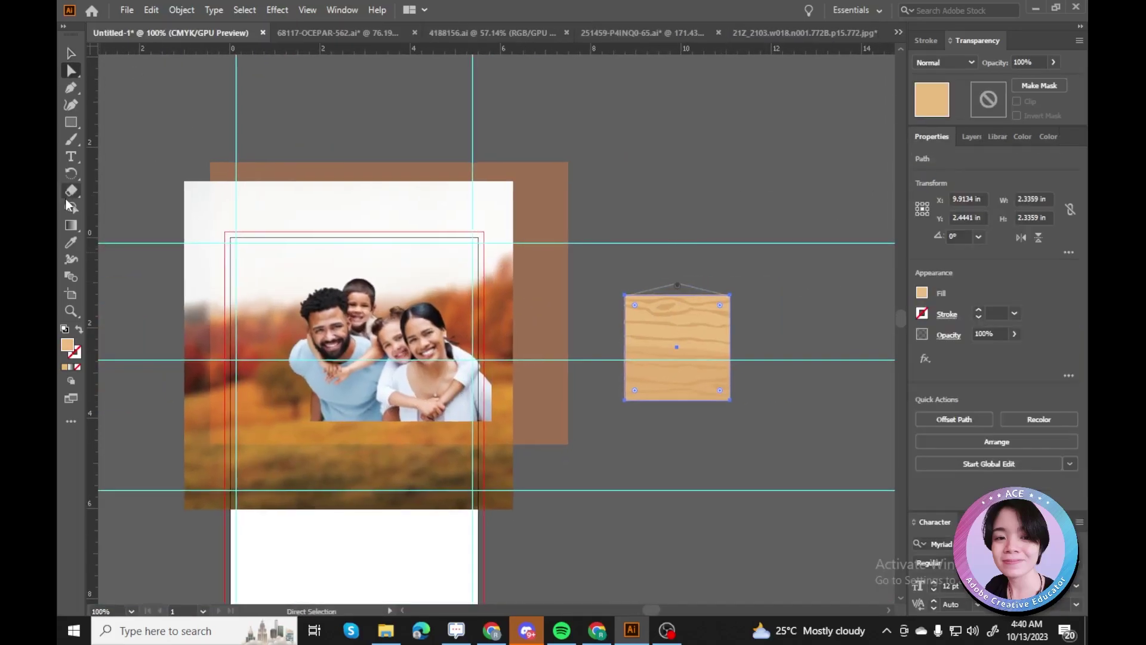
# In Illustrator, draw a 2.3359 in dark teal square over the hanging wooden sign and set it to Multiply.
pyautogui.click(654, 158)
pyautogui.press('Return')
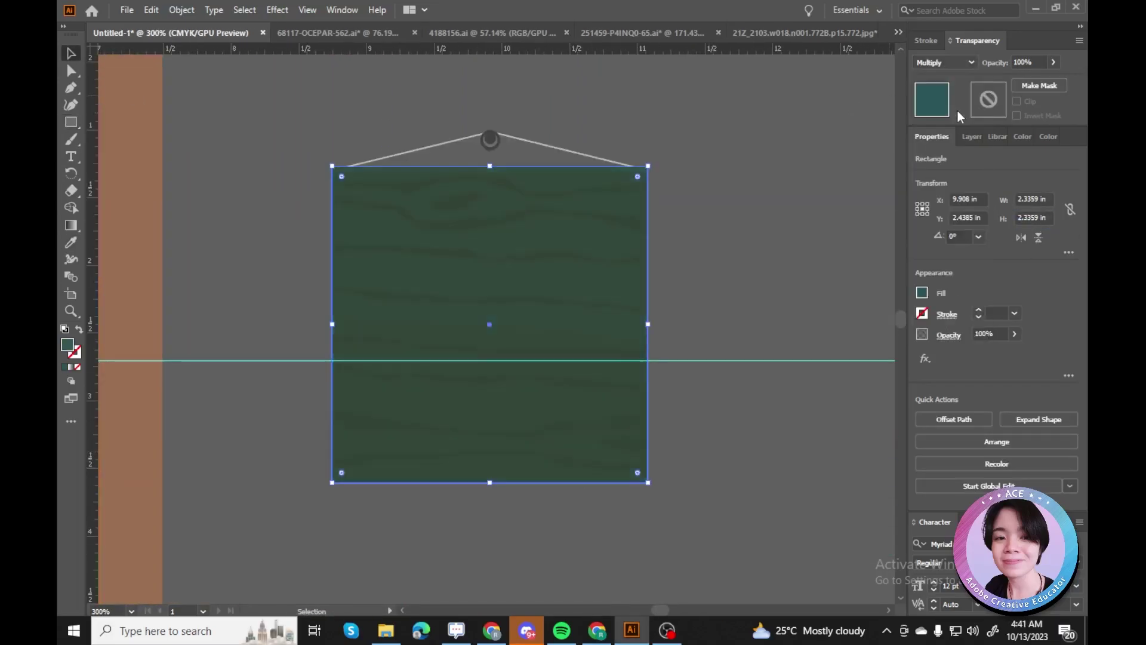
pyautogui.scroll(-2, 951, 61)
pyautogui.scroll(2, 955, 59)
# Set the dark teal square's opacity to 50%.
pyautogui.click(1026, 63)
pyautogui.write('50')
pyautogui.press('Return')
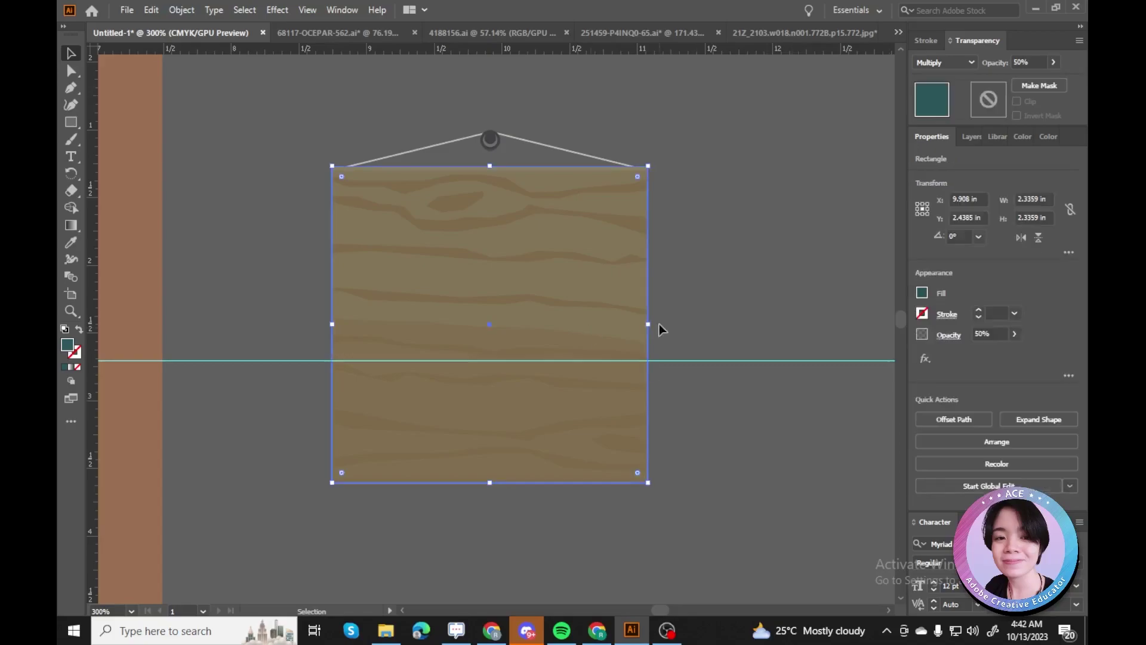
# Realign the teal square over the wooden sign so that their edges match.
pyautogui.click(650, 382)
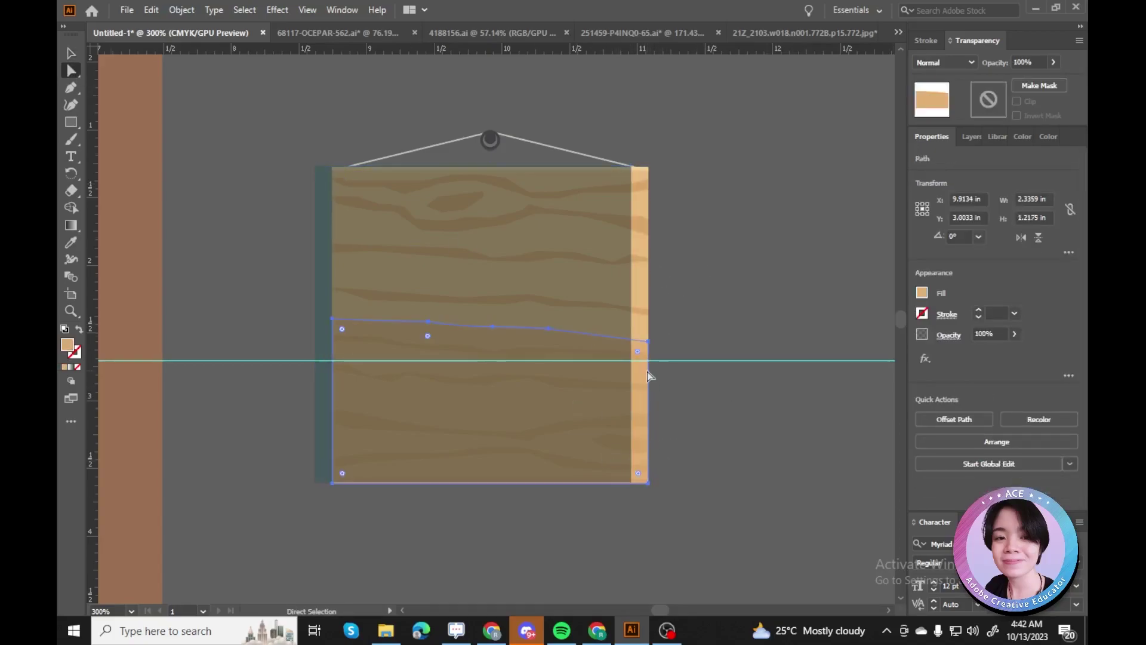
pyautogui.moveTo(595, 231); pyautogui.dragTo(597, 232)
pyautogui.hotkey('ctrl', '=')
pyautogui.hotkey('ctrl', '=')
pyautogui.scroll(3, 641, 333)
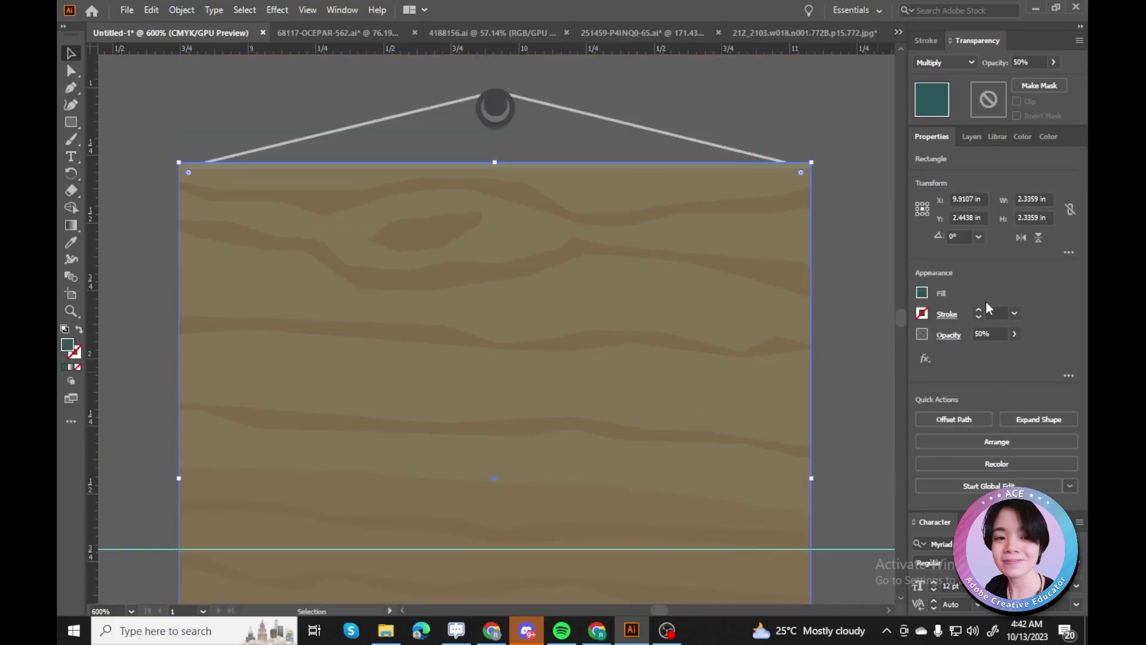
# Capture more autumn palettes from Adobe Color in the browser and place them, scaled down, under the existing palettes in Illustrator.
pyautogui.hotkey('ctrl', 'shift', 'a')
pyautogui.scroll(-3, 525, 195)
pyautogui.scroll(3, 657, 189)
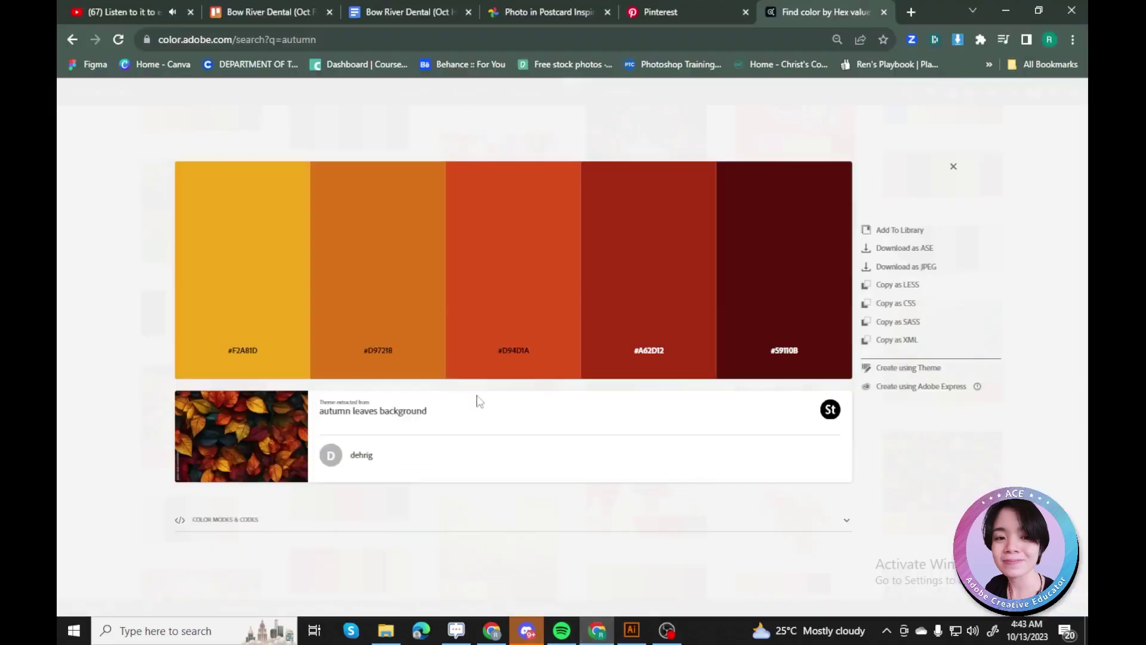
pyautogui.press('Escape')
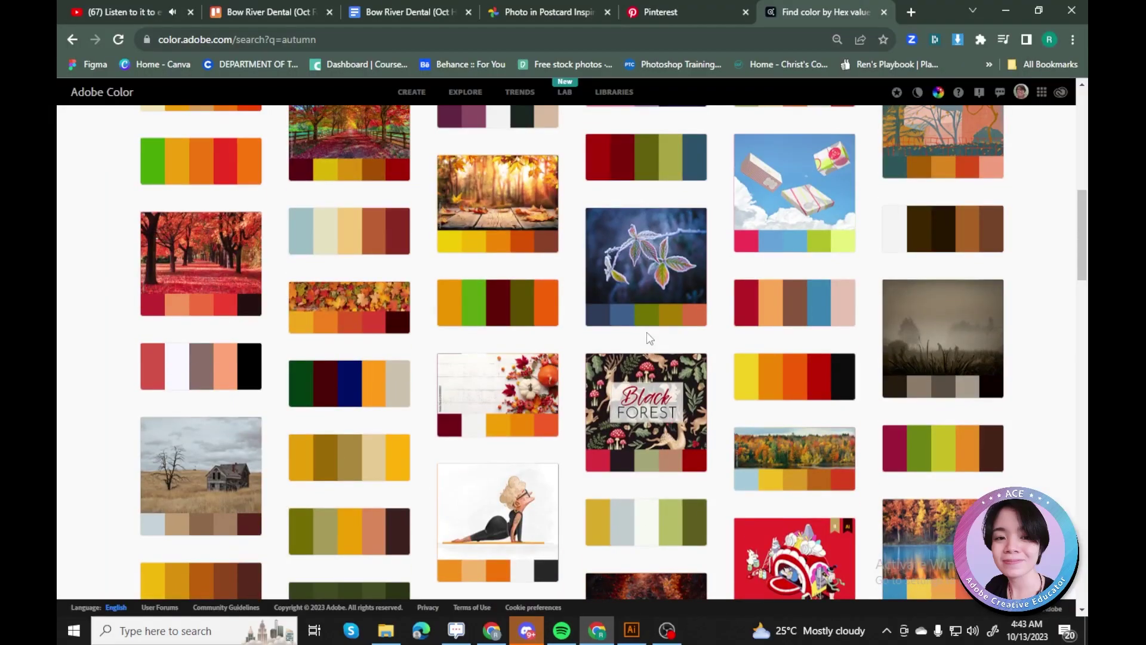
pyautogui.scroll(-10, 944, 400)
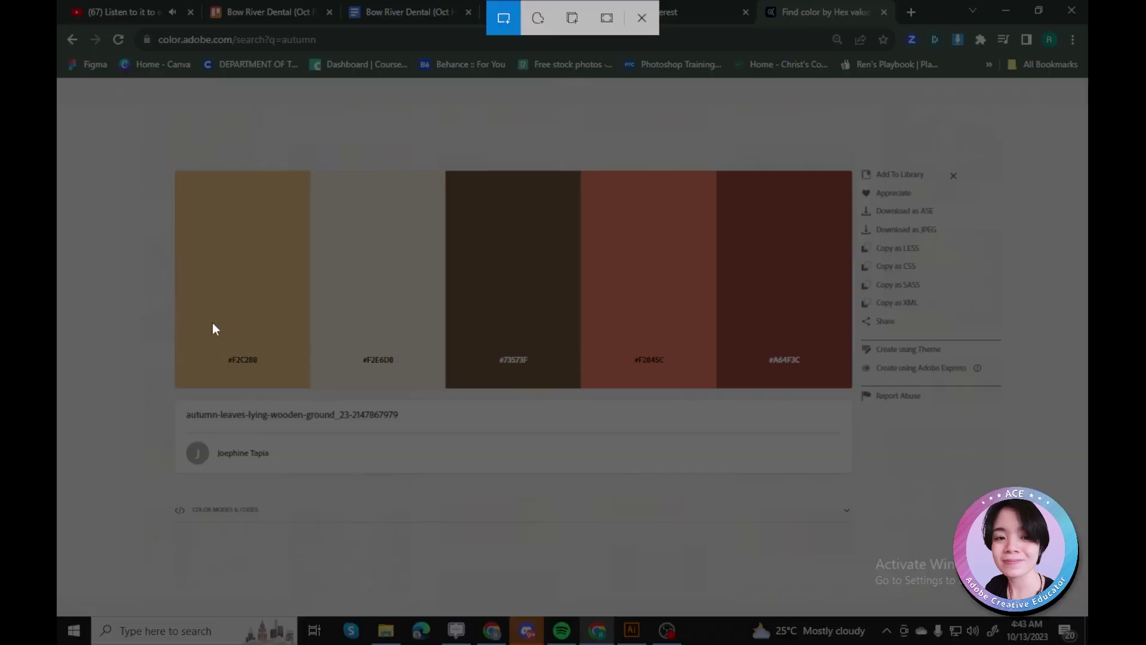
pyautogui.moveTo(184, 276); pyautogui.dragTo(493, 358)
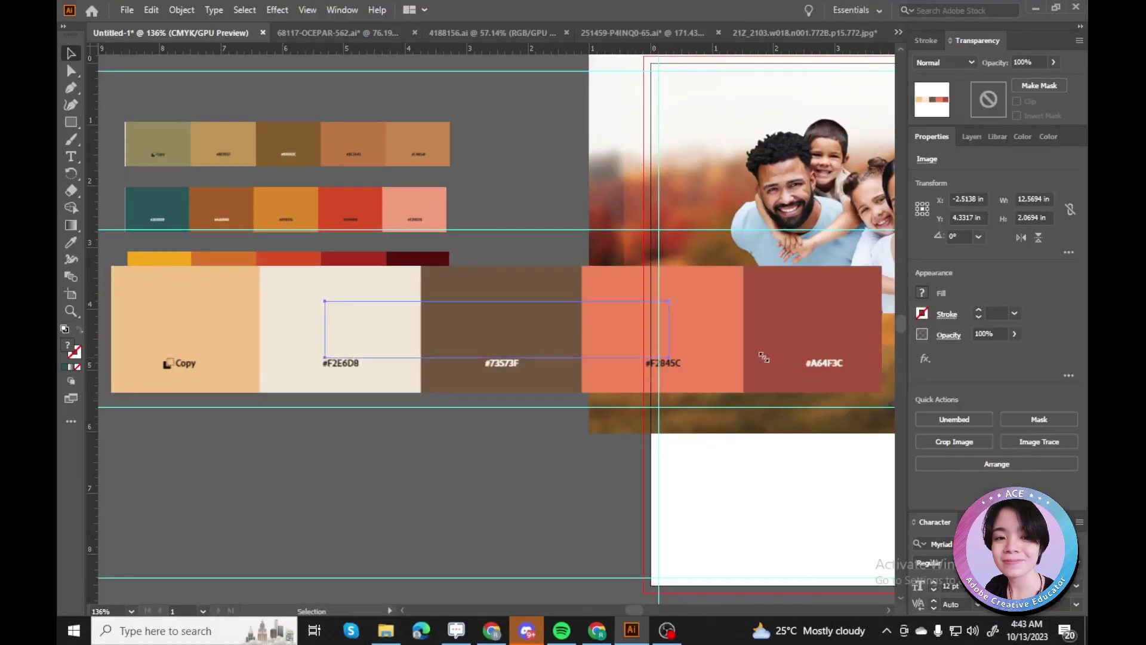
pyautogui.moveTo(764, 357); pyautogui.dragTo(425, 323)
pyautogui.hotkey('ctrl', 'shift', 'a')
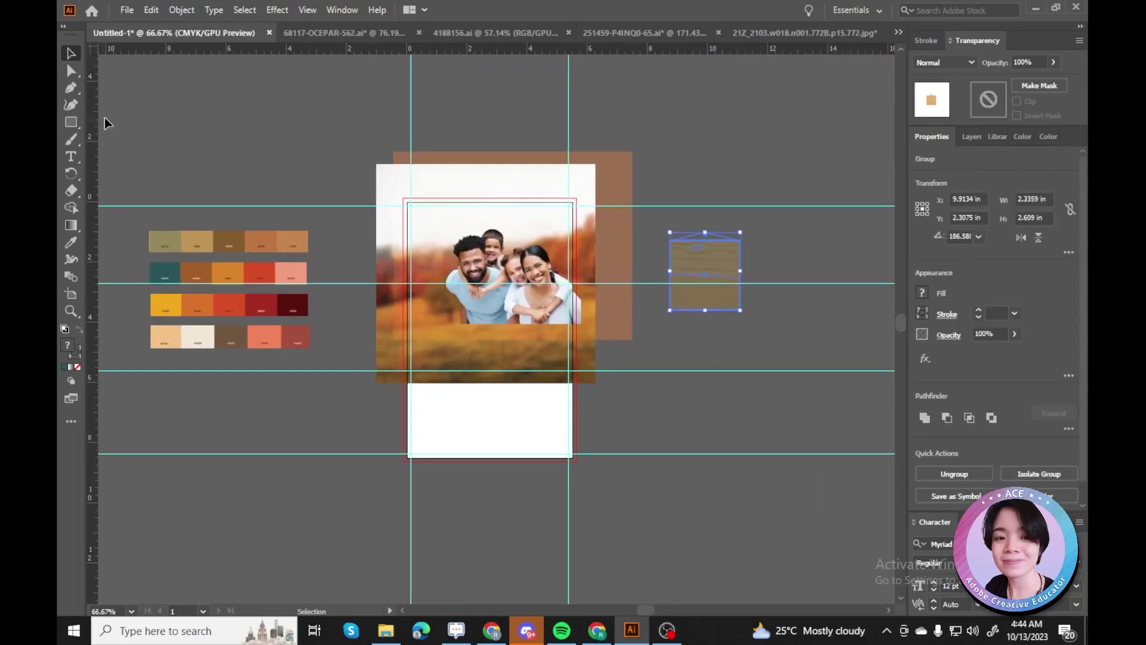
# Edit the fill colors of the hanging sign's cord and nail with the Color Picker.
pyautogui.doubleClick(65, 345)
pyautogui.press('Return')
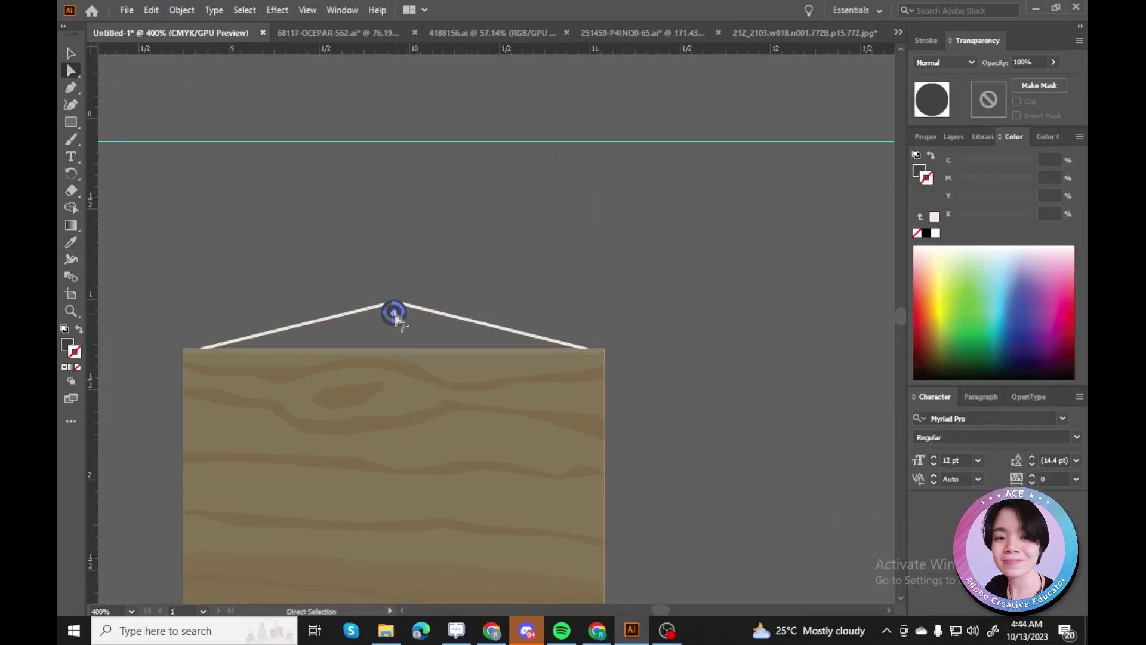
pyautogui.doubleClick(67, 345)
pyautogui.press('Return')
pyautogui.doubleClick(67, 345)
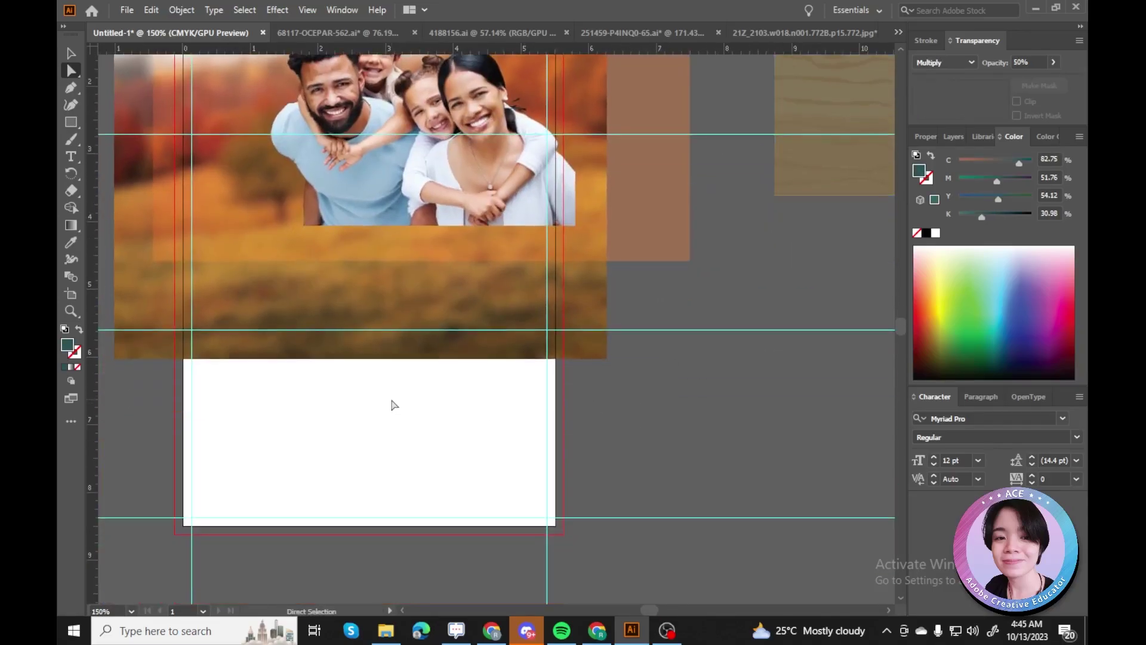
# Bring a long wooden plank from another open document into the postcard and scale it towards the artboard's width below the family.
pyautogui.scroll(3, 302, 579)
pyautogui.scroll(2, 328, 506)
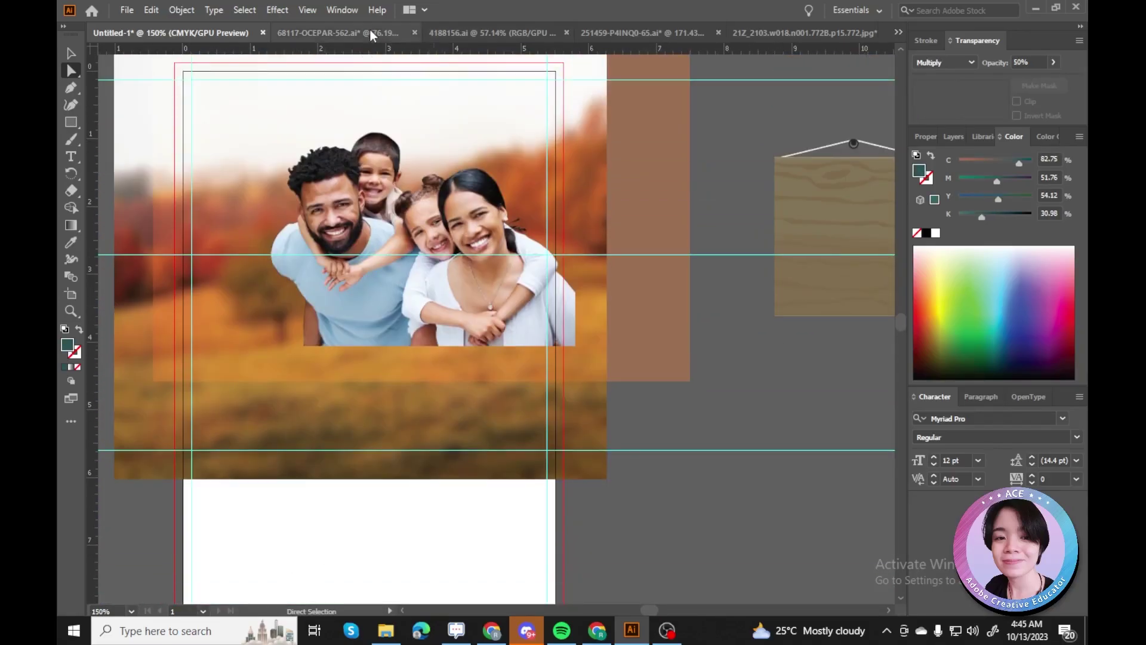
pyautogui.click(370, 32)
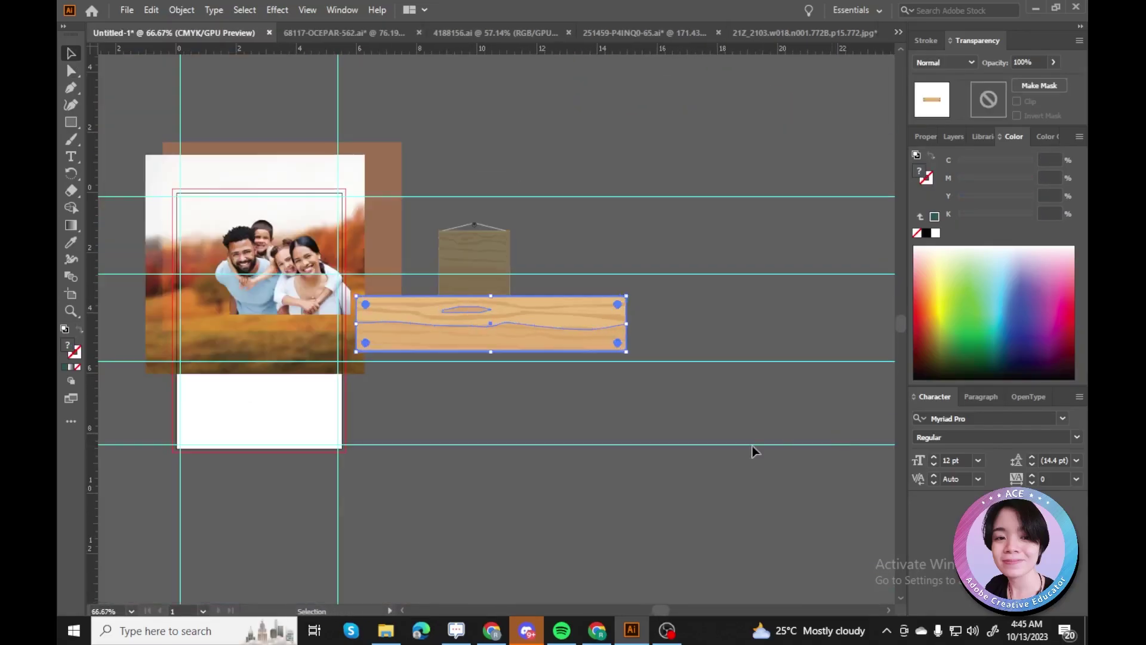
pyautogui.moveTo(624, 349); pyautogui.dragTo(332, 372)
pyautogui.click(442, 456)
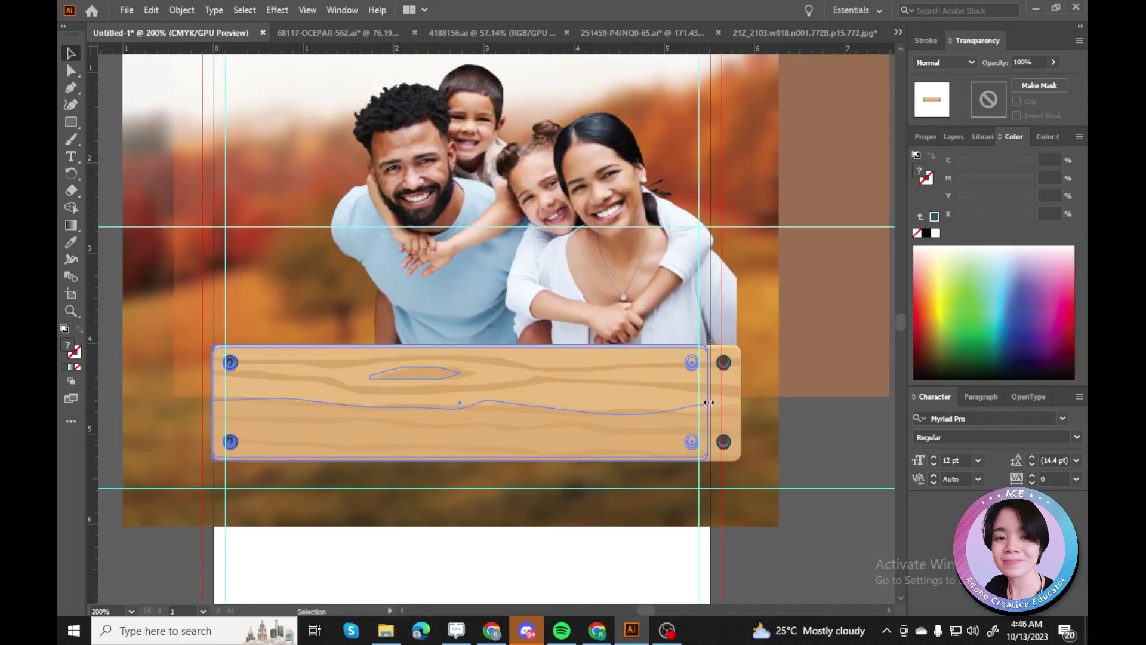
pyautogui.scroll(-1, 468, 378)
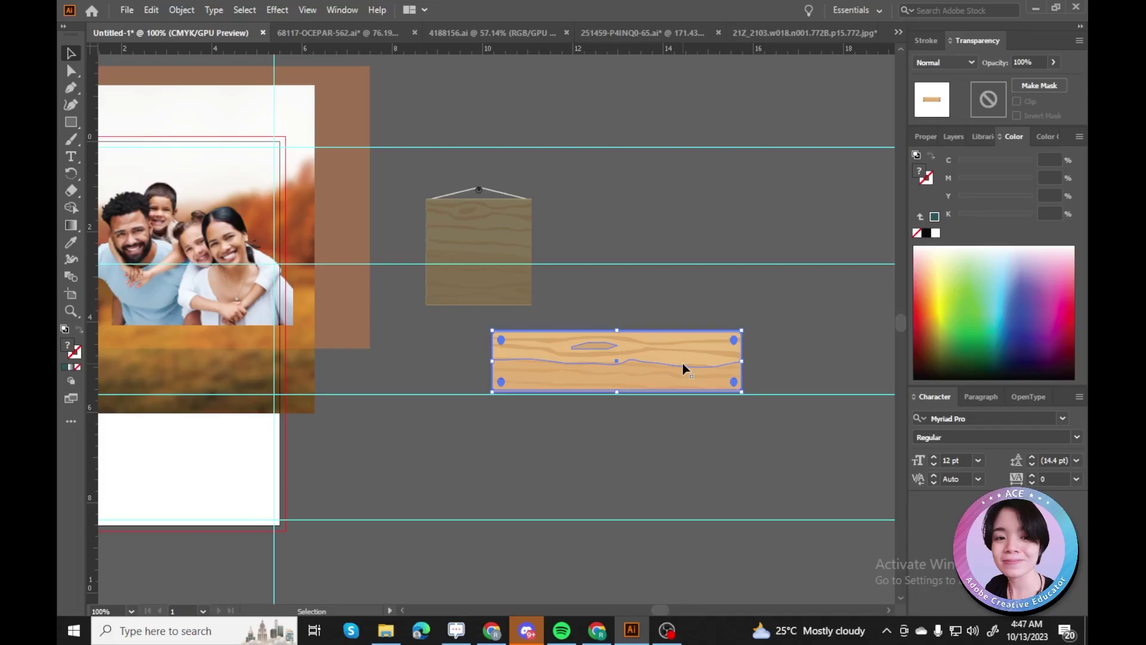
# Duplicate the hanging sign's teal overlay onto the plank and resize it to about 5.53 by 1.36 in.
pyautogui.click(504, 243)
pyautogui.moveTo(504, 243); pyautogui.dragTo(646, 328)
pyautogui.click(695, 358)
pyautogui.click(926, 136)
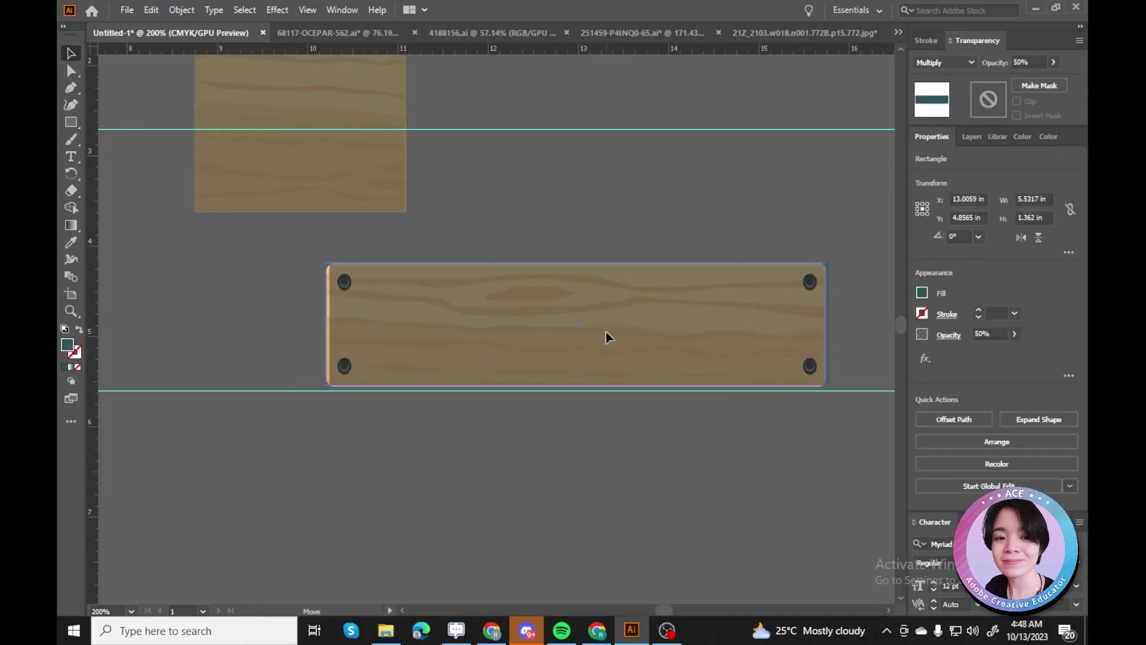
# Uncover the plank, widen it, and move its left and right pairs of nails inward, away from the ends.
pyautogui.hotkey('ctrl', 'shift', 'a')
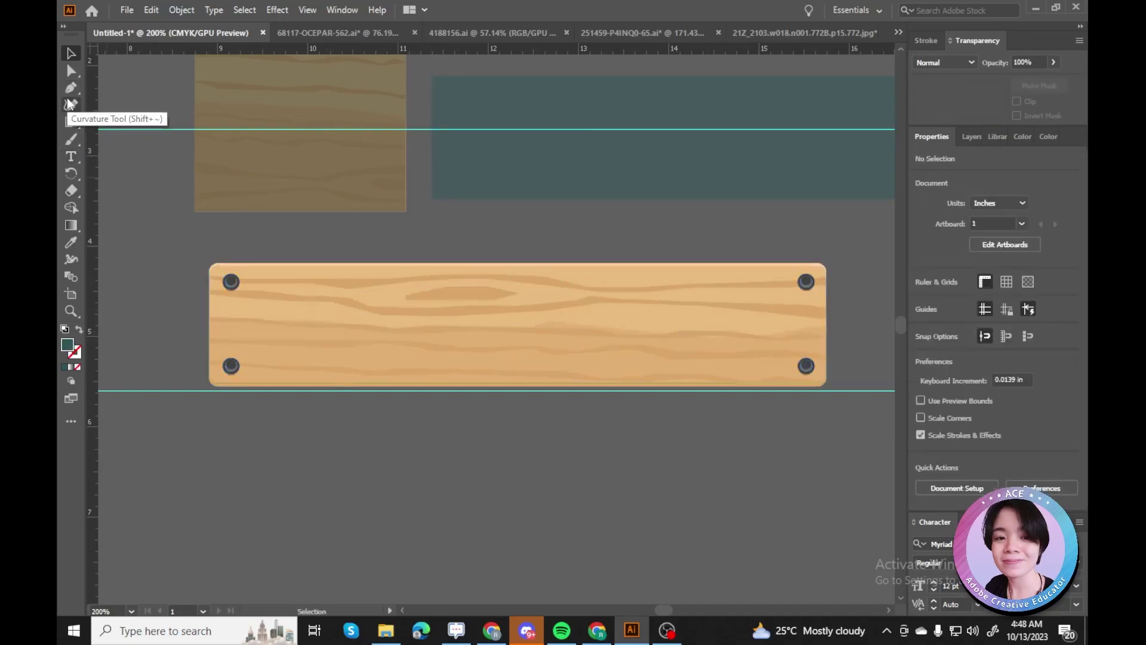
pyautogui.hotkey('ctrl', '=')
pyautogui.click(71, 70)
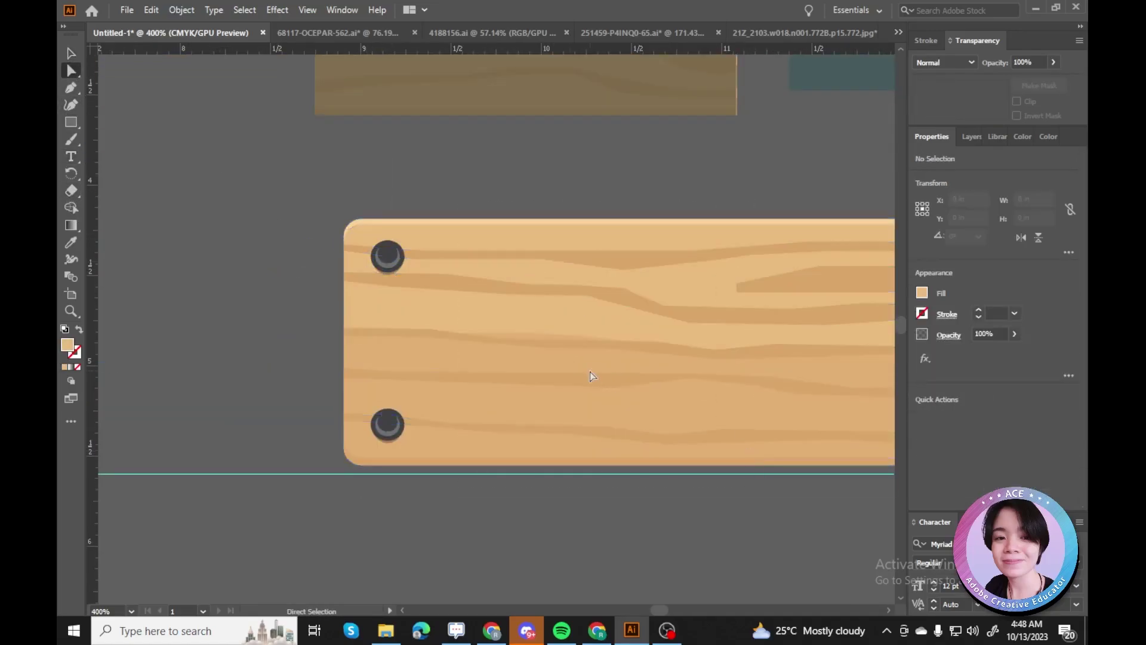
pyautogui.hotkey('ctrl', '-')
pyautogui.hotkey('ctrl', '-')
pyautogui.hotkey('ctrl', '-')
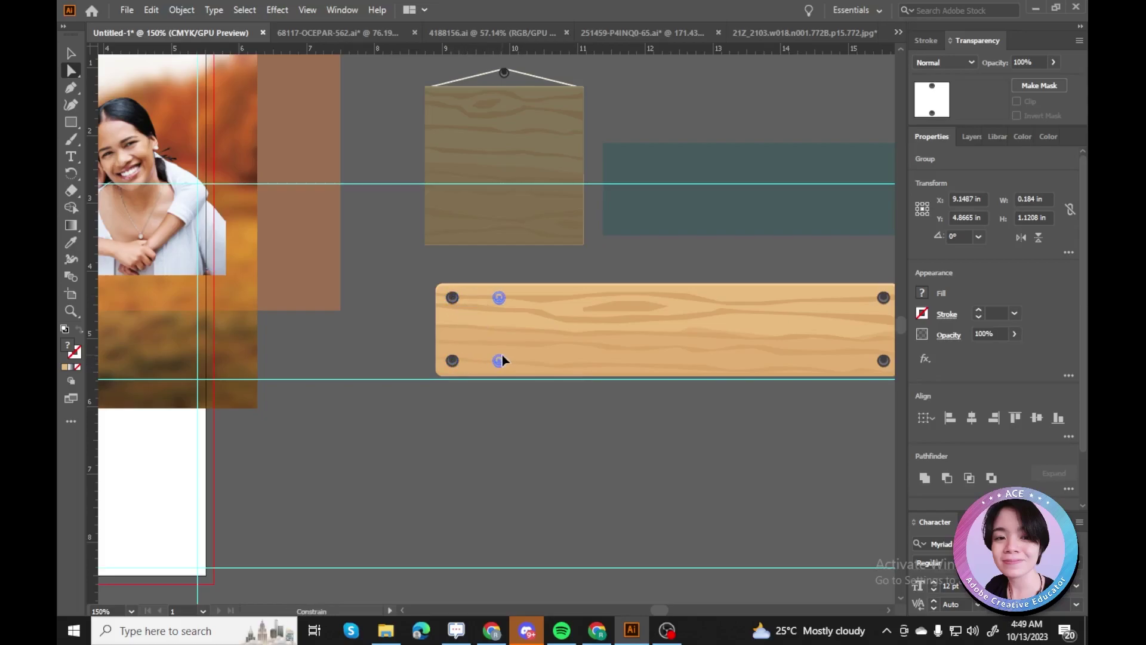
pyautogui.hotkey('ctrl', 'shift', 'a')
pyautogui.hscroll(4, 597, 360)
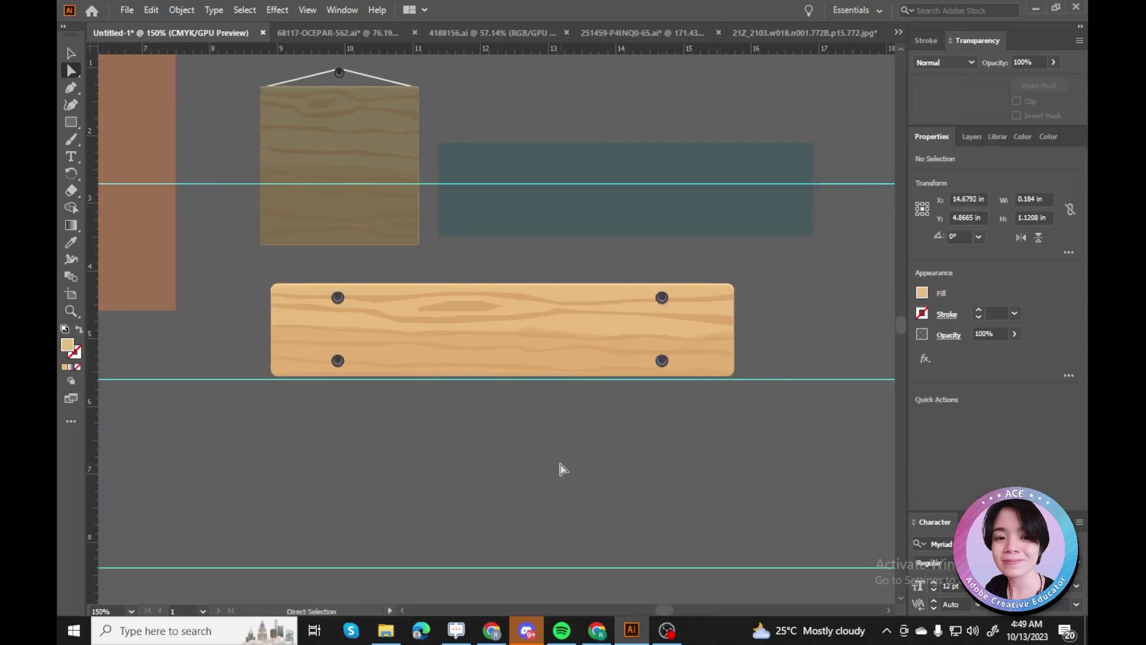
# Try to fit the 6.83 in wide plank across the postcard below the family by moving and narrowing it.
pyautogui.hotkey('ctrl', '-')
pyautogui.hotkey('ctrl', '-')
pyautogui.hotkey('ctrl', '-')
pyautogui.hotkey('ctrl', '=')
pyautogui.press('v')
pyautogui.click(496, 325)
pyautogui.hotkey('ctrl', '=')
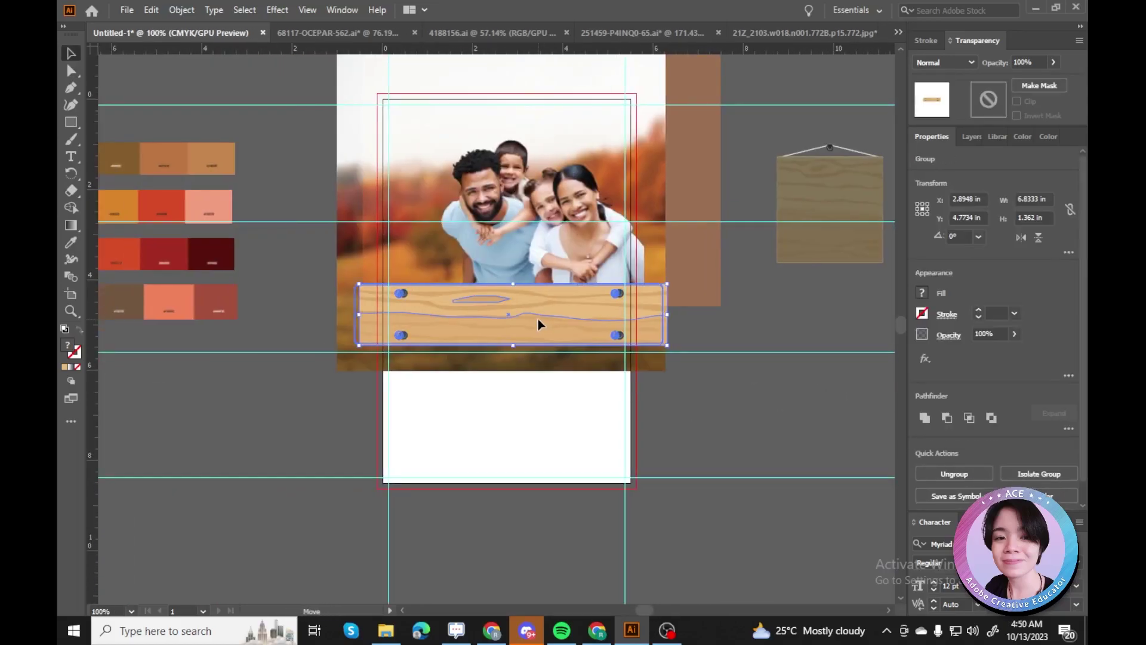
pyautogui.hotkey('ctrl', 'shift', 'a')
pyautogui.hotkey('ctrl', '-')
pyautogui.hotkey('ctrl', '=')
pyautogui.click(514, 302)
pyautogui.moveTo(659, 324); pyautogui.dragTo(629, 325)
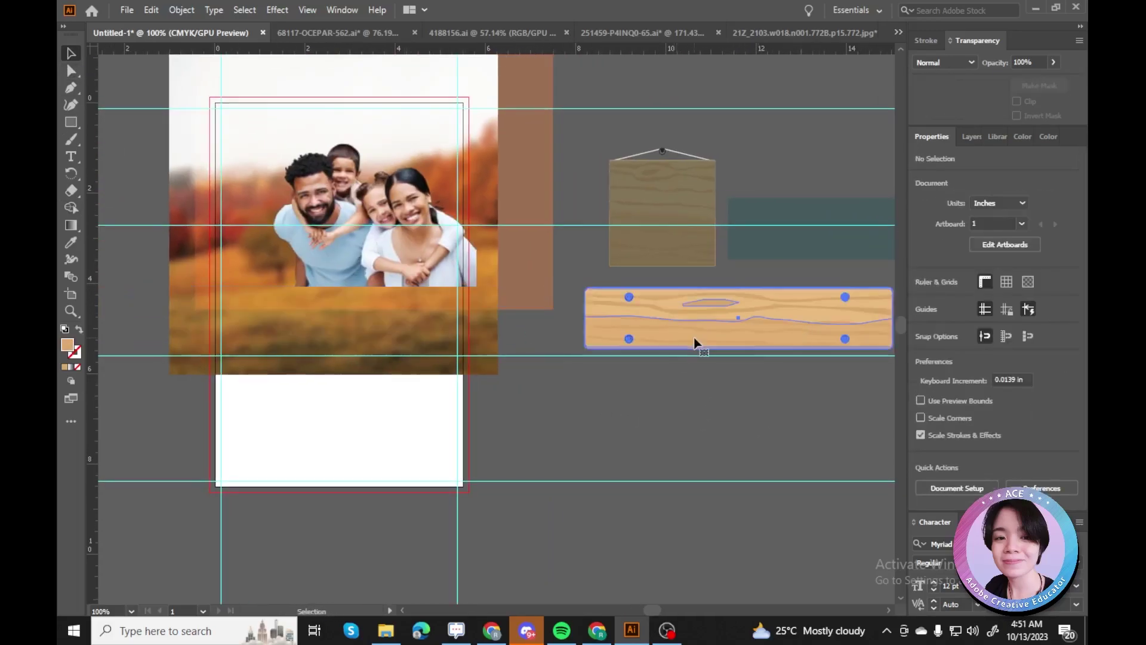
# Shorten the plank's wooden body from both ends towards the artboard's width, keeping the nails in place.
pyautogui.hotkey('ctrl', '=')
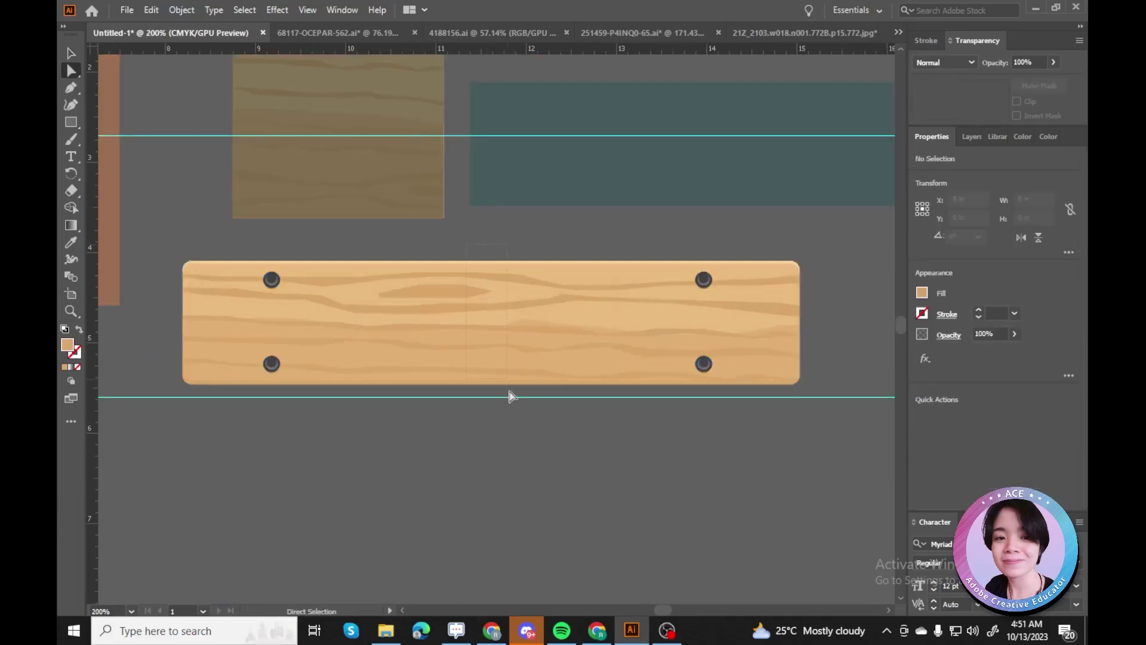
pyautogui.moveTo(468, 251); pyautogui.dragTo(494, 402)
pyautogui.click(463, 316)
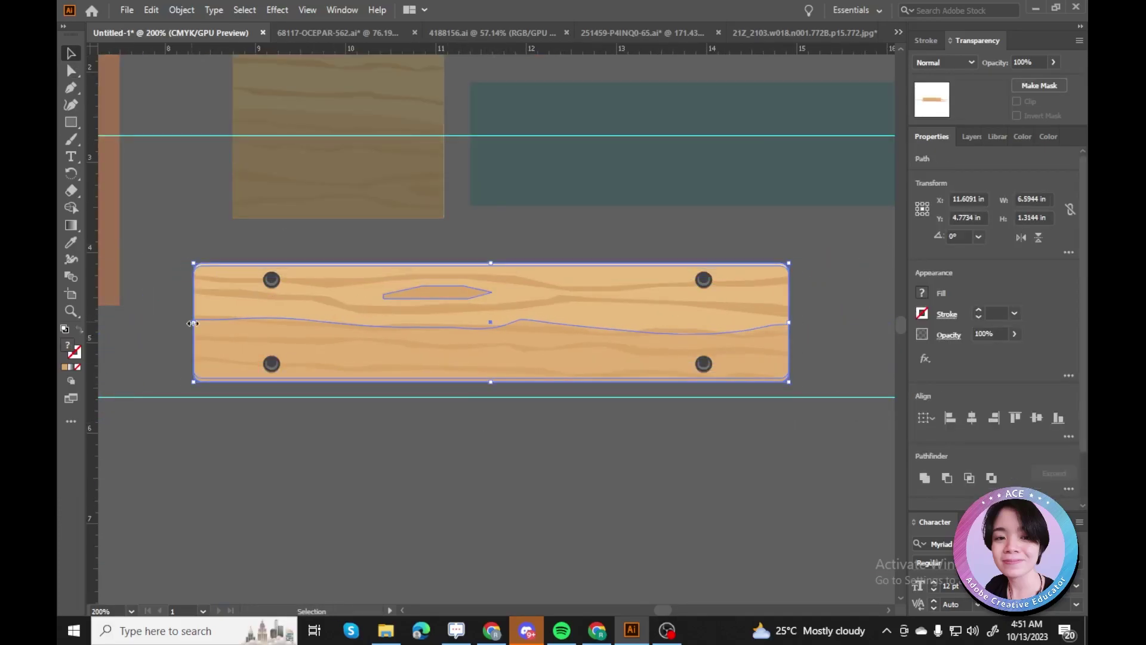
pyautogui.hotkey('ctrl', 'shift', 'a')
pyautogui.hotkey('ctrl', '-')
pyautogui.hotkey('ctrl', '-')
# Place the shortened plank across the postcard below the family and lay the teal overlay rectangle over it.
pyautogui.moveTo(234, 310); pyautogui.dragTo(234, 310)
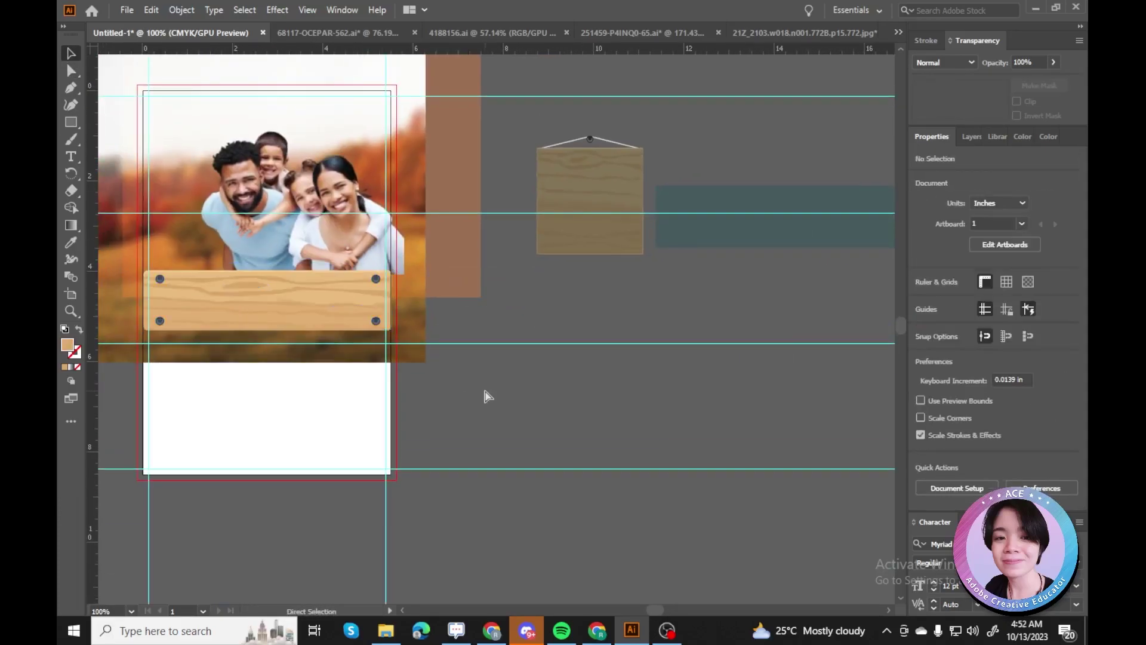
pyautogui.hotkey('ctrl', '=')
pyautogui.hotkey('ctrl', '-')
pyautogui.hotkey('ctrl', '-')
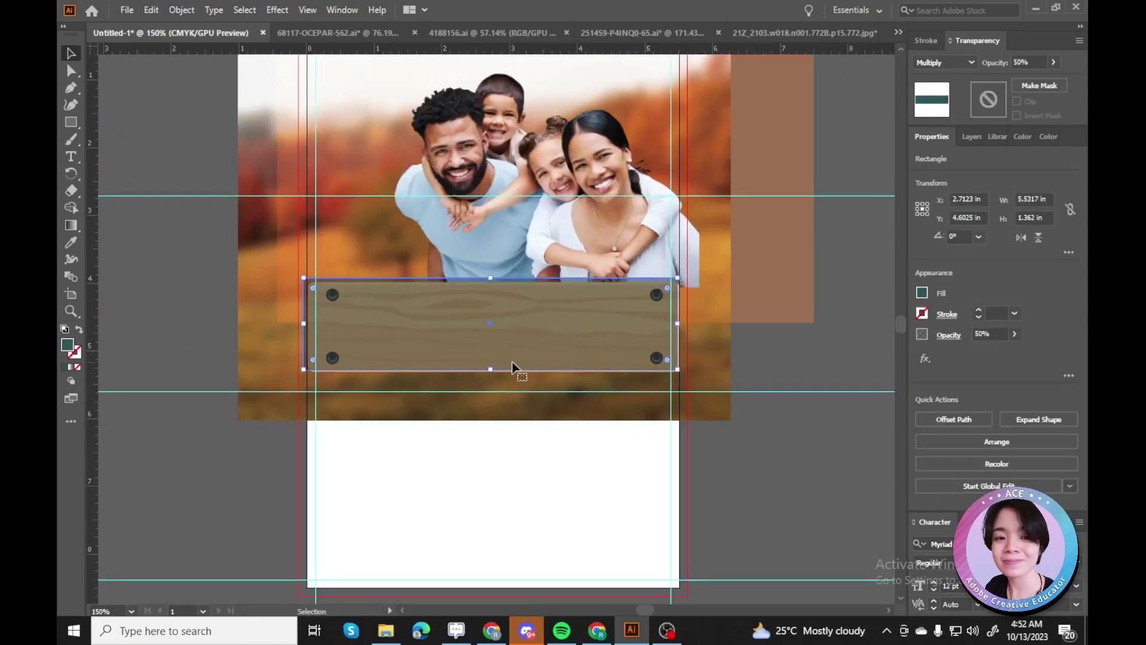
# Recolor the plank's overlay with the brown #73573F palette swatch, keeping Multiply, and set its opacity to 85%.
pyautogui.press('i')
pyautogui.hscroll(-5, 512, 366)
pyautogui.click(169, 180)
pyautogui.click(315, 313)
pyautogui.click(184, 179)
pyautogui.click(249, 340)
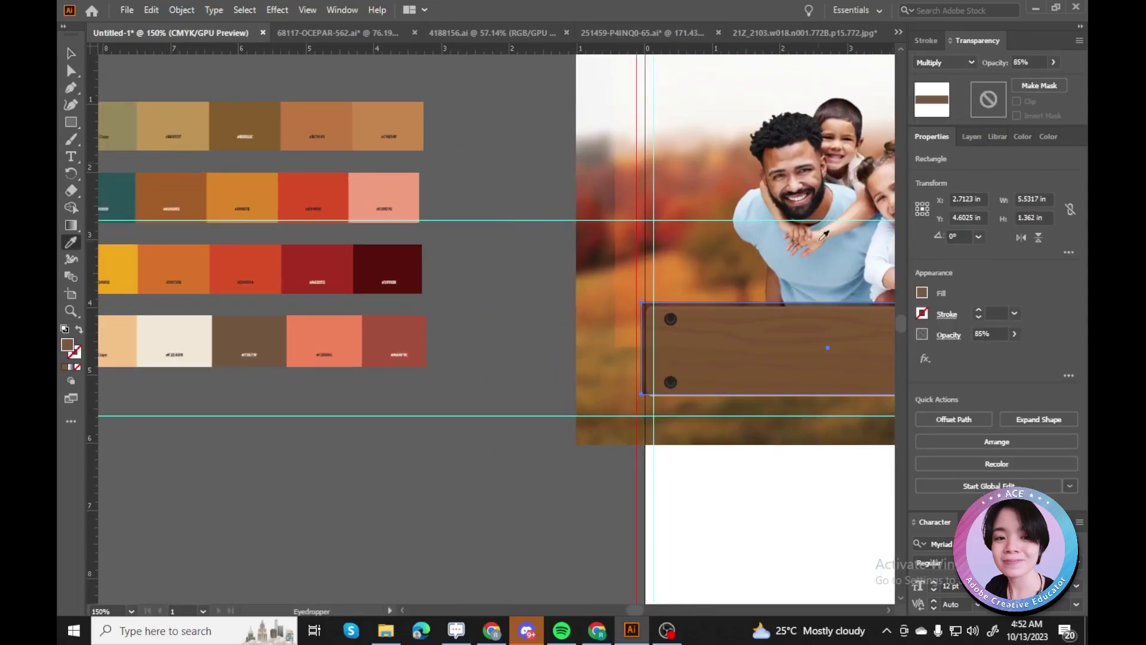
pyautogui.hscroll(-1, 218, 159)
pyautogui.click(1053, 62)
pyautogui.hscroll(8, 260, 250)
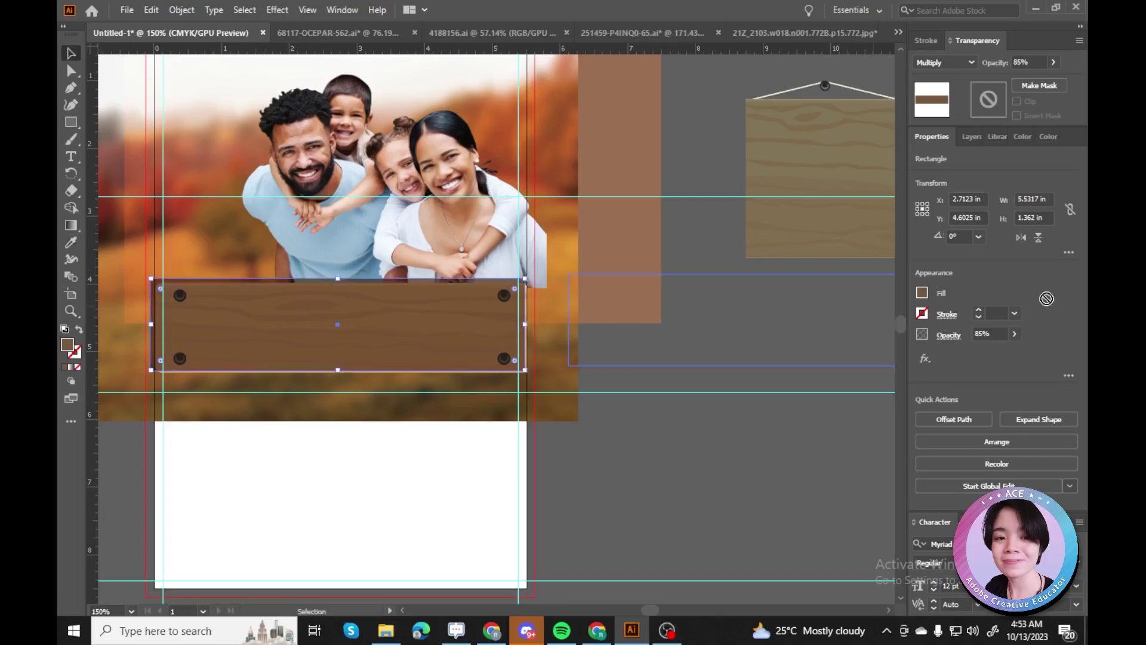
# Move the plank and its brown overlay off the artboard and realign the overlay over the wood.
pyautogui.hotkey('ctrl', '-')
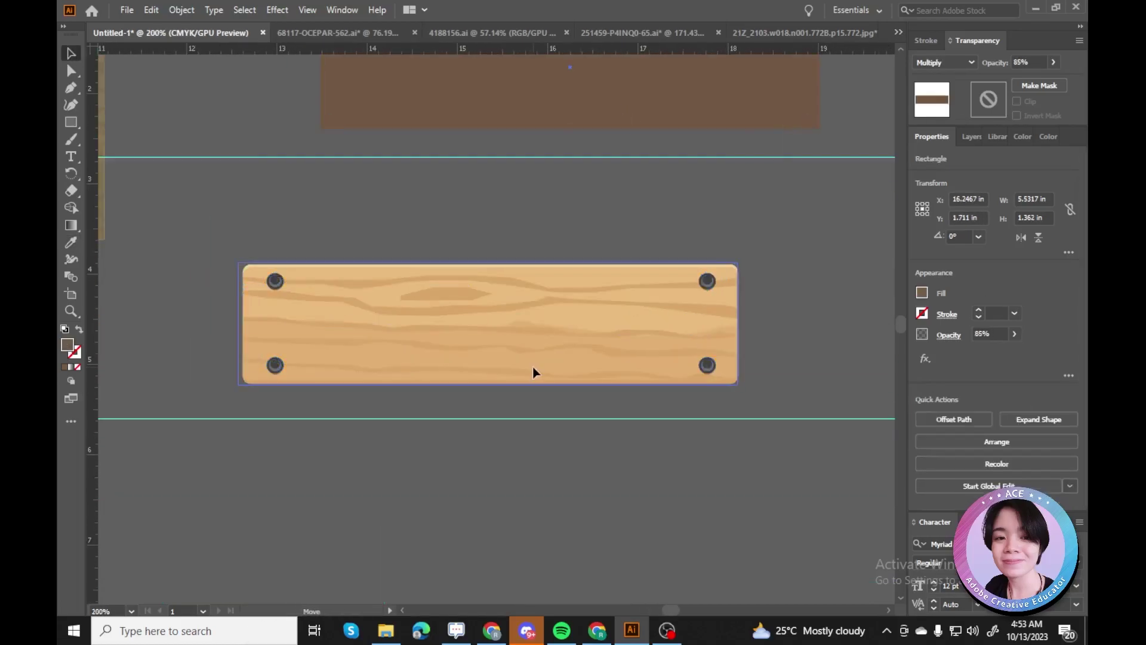
pyautogui.moveTo(533, 374); pyautogui.dragTo(558, 342)
pyautogui.hotkey('ctrl', 'z')
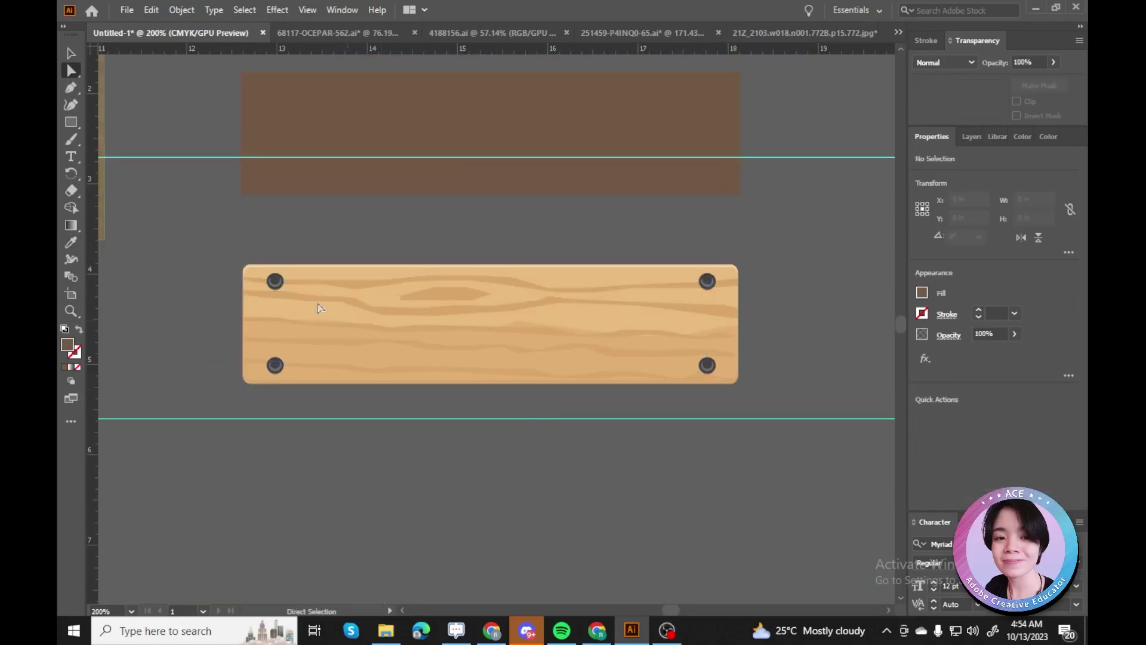
pyautogui.press('v')
pyautogui.moveTo(557, 114); pyautogui.dragTo(559, 302)
pyautogui.hotkey('ctrl', '+')
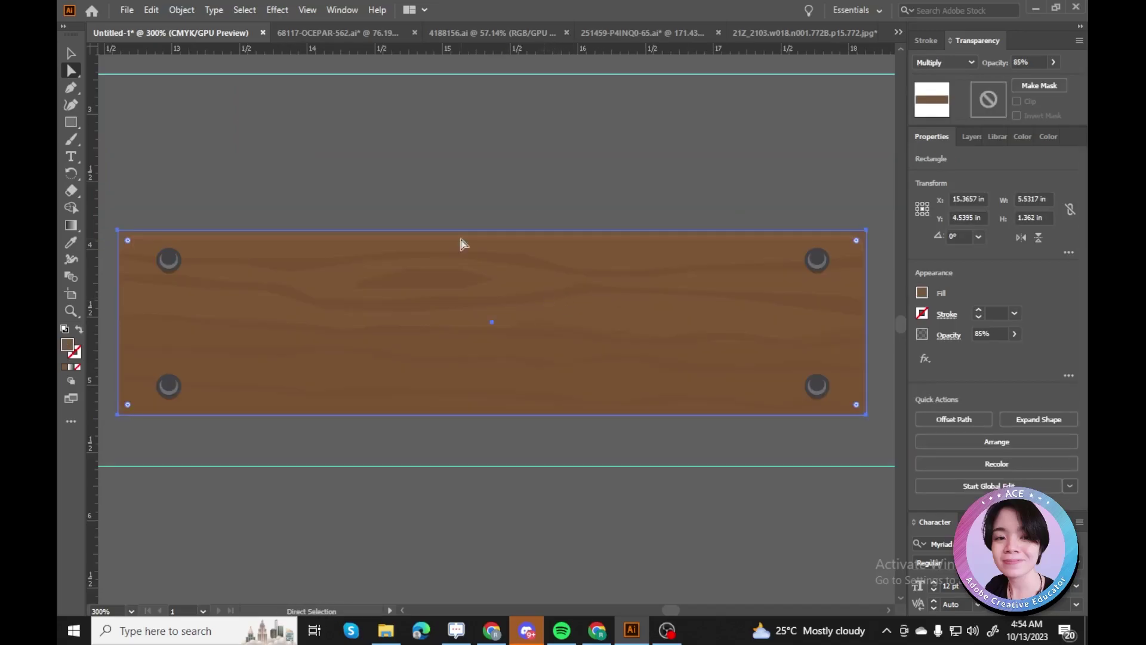
# Move the plank together with its brown overlay onto the postcard just below the family.
pyautogui.hotkey('ctrl', '-')
pyautogui.hotkey('ctrl', '-')
pyautogui.hotkey('ctrl', '-')
pyautogui.hotkey('ctrl', '-')
pyautogui.moveTo(696, 324); pyautogui.dragTo(329, 326)
pyautogui.hotkey('ctrl', '+')
pyautogui.hotkey('ctrl', '+')
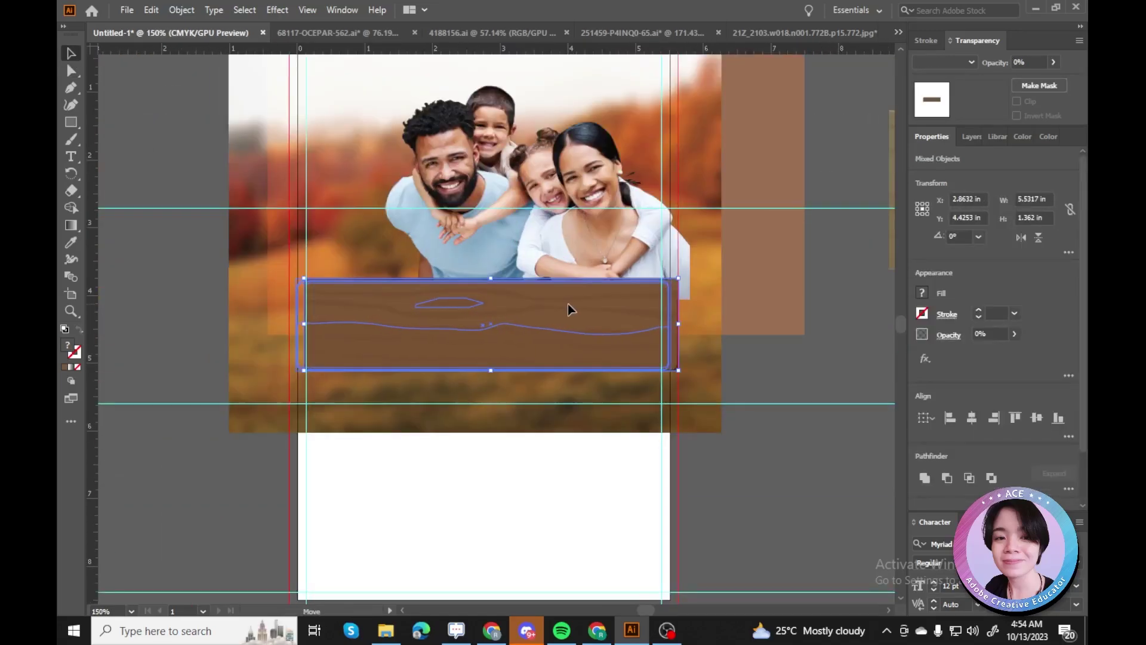
# Fit the brown overlay to the plank at about 1.34 in high and round its corners.
pyautogui.click(611, 517)
pyautogui.click(491, 346)
pyautogui.hotkey('ctrl', '+')
pyautogui.hotkey('ctrl', '+')
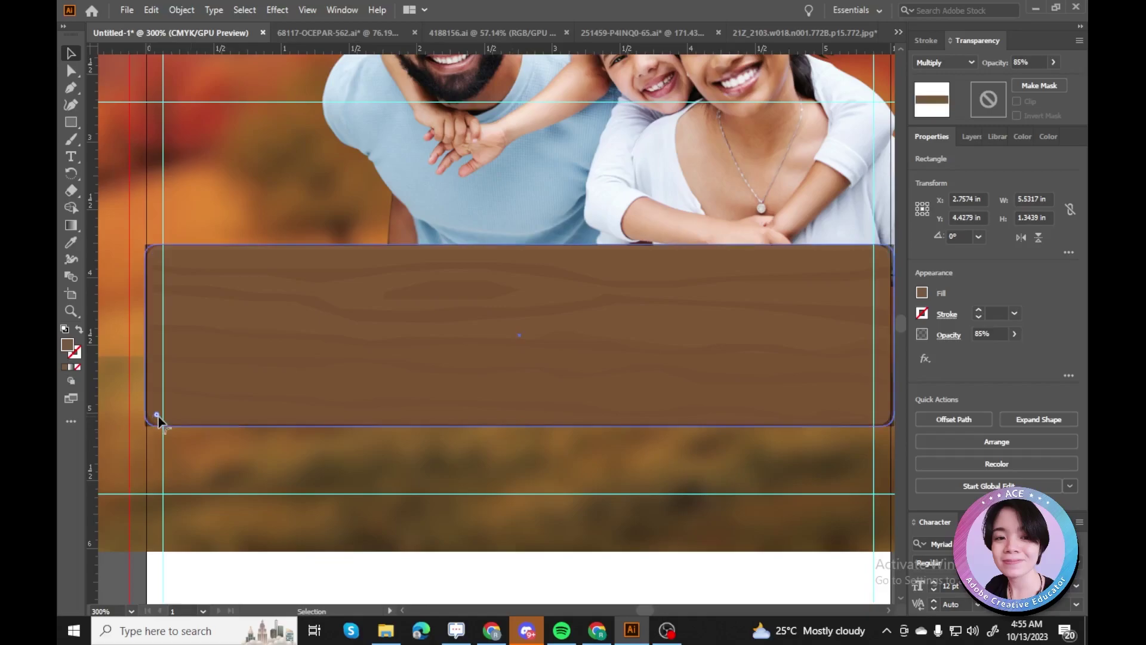
pyautogui.hotkey('ctrl', '-')
pyautogui.hotkey('ctrl', '-')
pyautogui.hotkey('ctrl', '-')
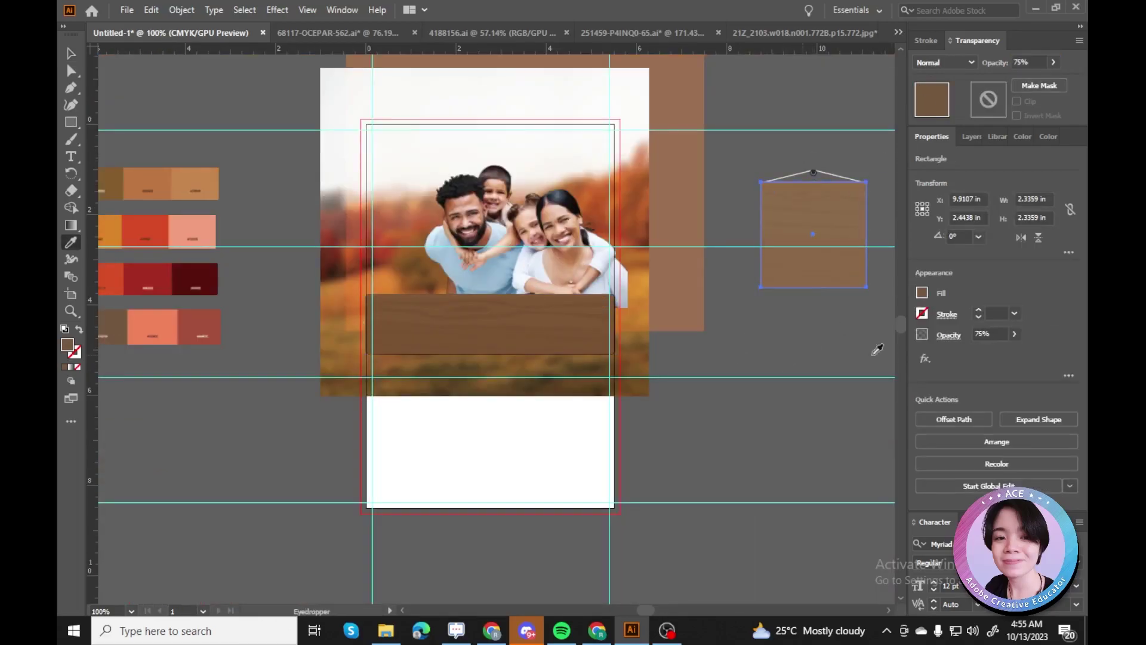
# Scale the brown hanging sign down to about 1.37 by 1.53 in and place it in the postcard's upper-left corner.
pyautogui.press('v')
pyautogui.scroll(1, 657, 370)
pyautogui.click(524, 379)
pyautogui.moveTo(834, 358); pyautogui.dragTo(841, 201)
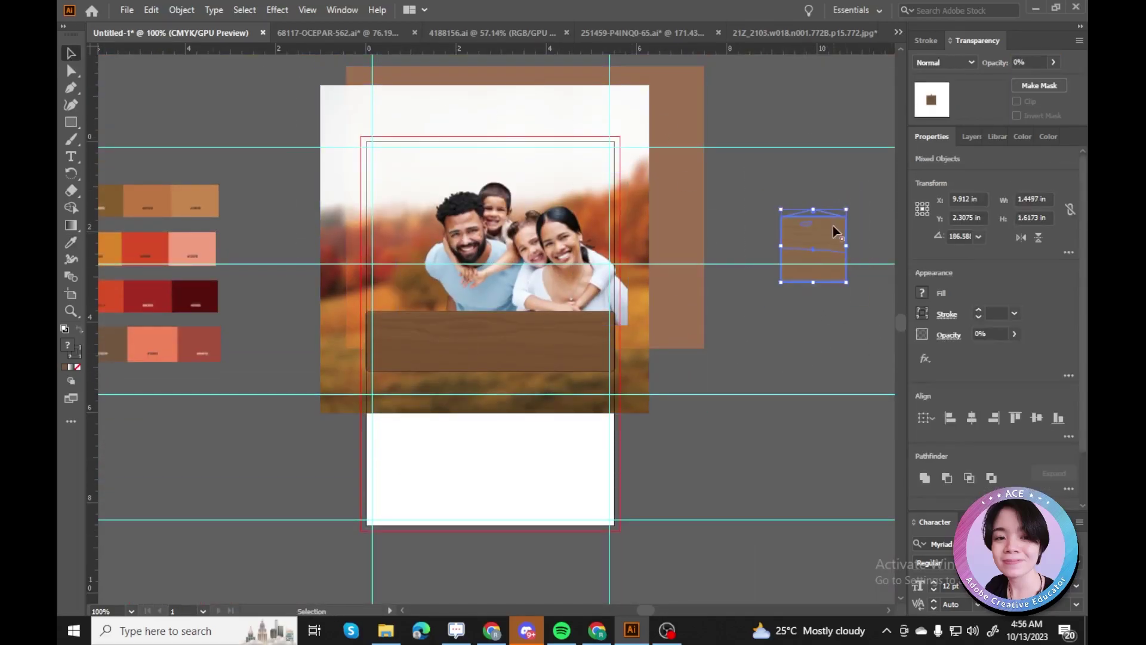
pyautogui.moveTo(439, 222); pyautogui.dragTo(432, 215)
pyautogui.scroll(2, 432, 216)
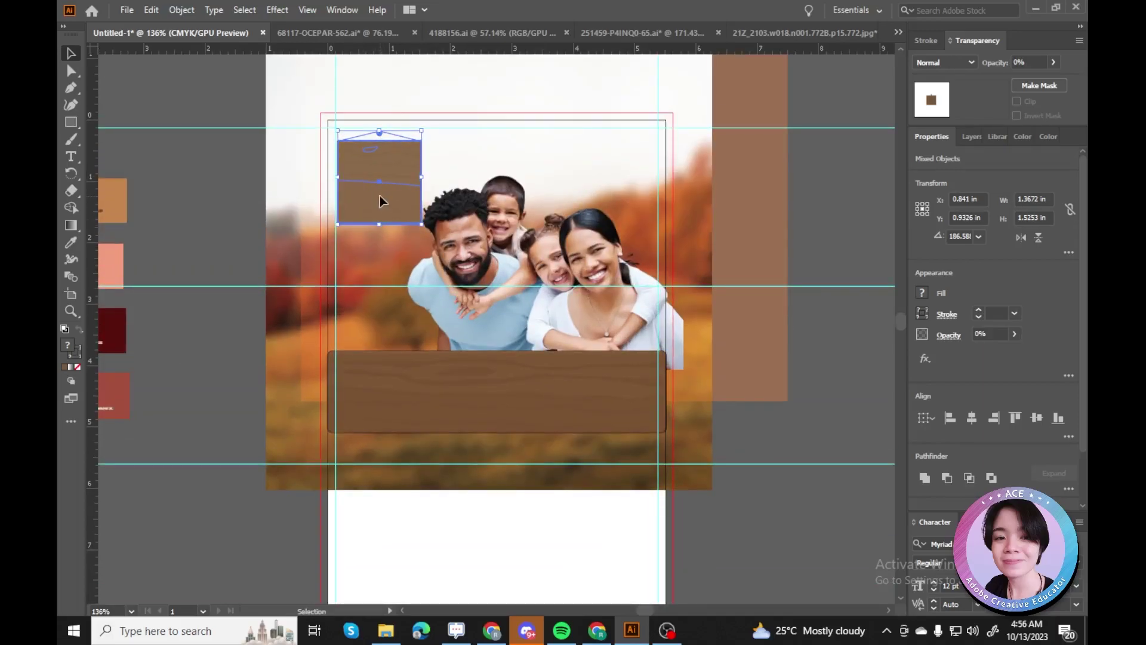
# Position the plank with its overlay and nails across the postcard below the family and trim the overlay's height to about 1.33 in.
pyautogui.click(787, 418)
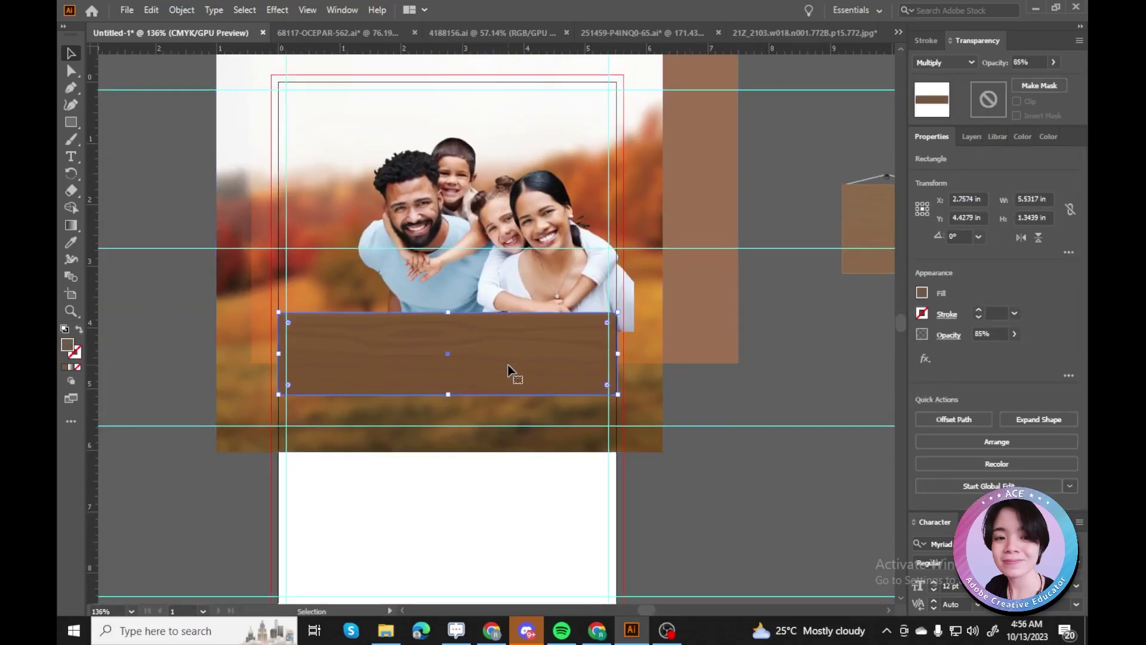
pyautogui.click(506, 375)
pyautogui.moveTo(503, 378); pyautogui.dragTo(372, 397)
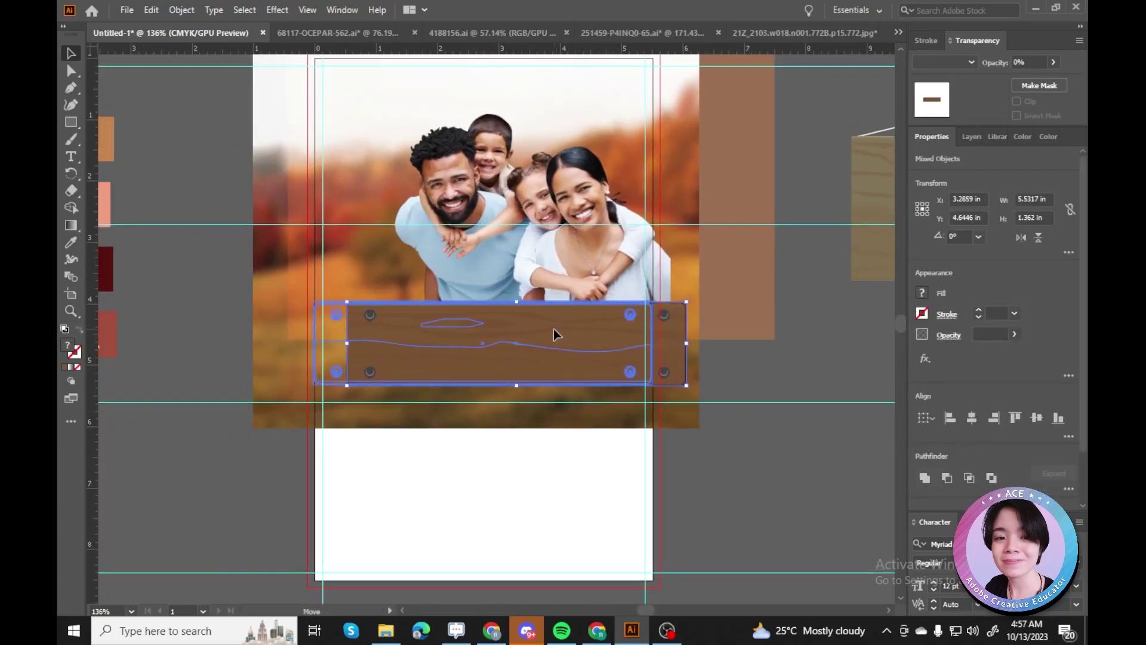
pyautogui.scroll(3, 478, 359)
pyautogui.moveTo(476, 265); pyautogui.dragTo(477, 268)
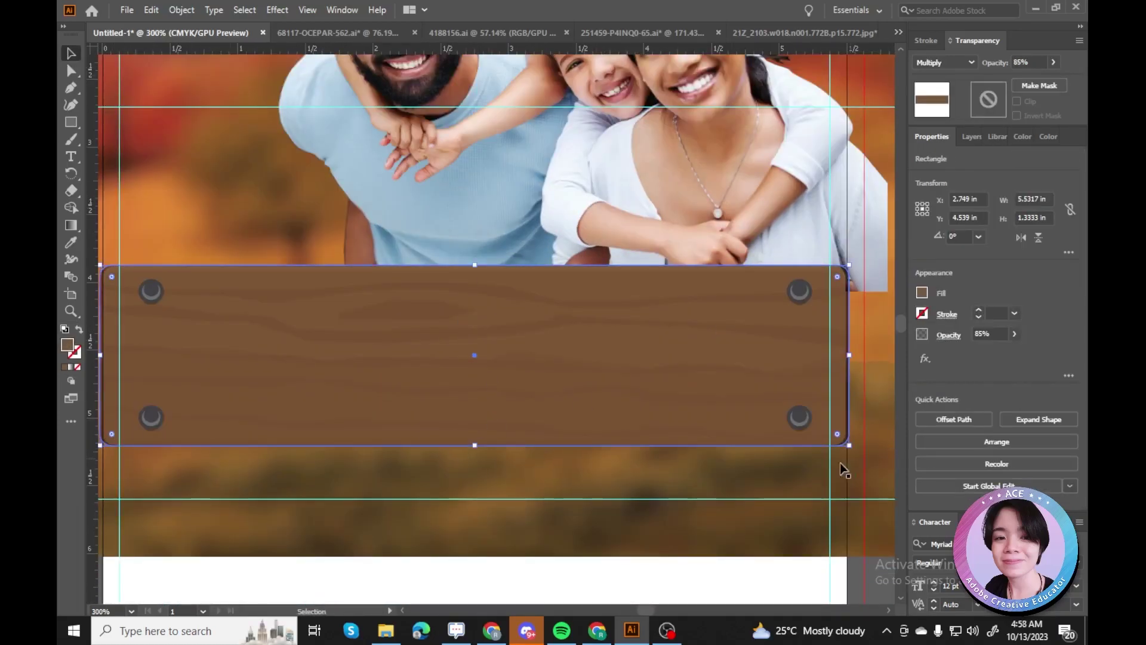
# Set the hanging sign's brown overlay to Multiply blending.
pyautogui.scroll(2, 891, 455)
pyautogui.moveTo(617, 425); pyautogui.dragTo(739, 381)
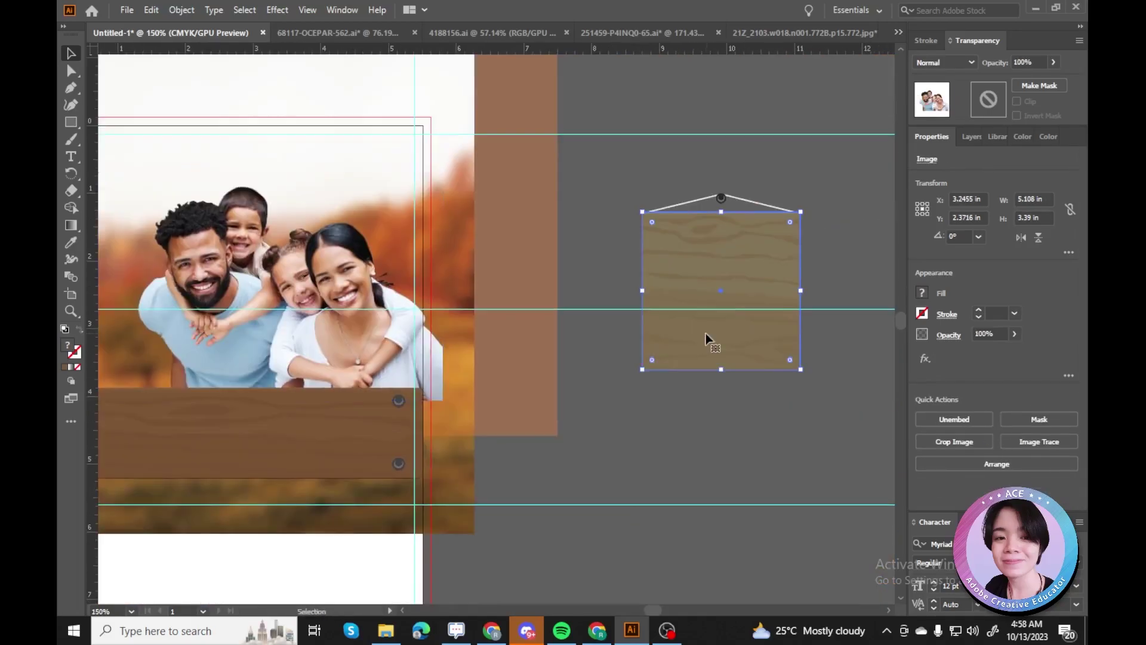
pyautogui.hotkey('ctrl', '-')
pyautogui.hotkey('ctrl', '-')
pyautogui.click(943, 62)
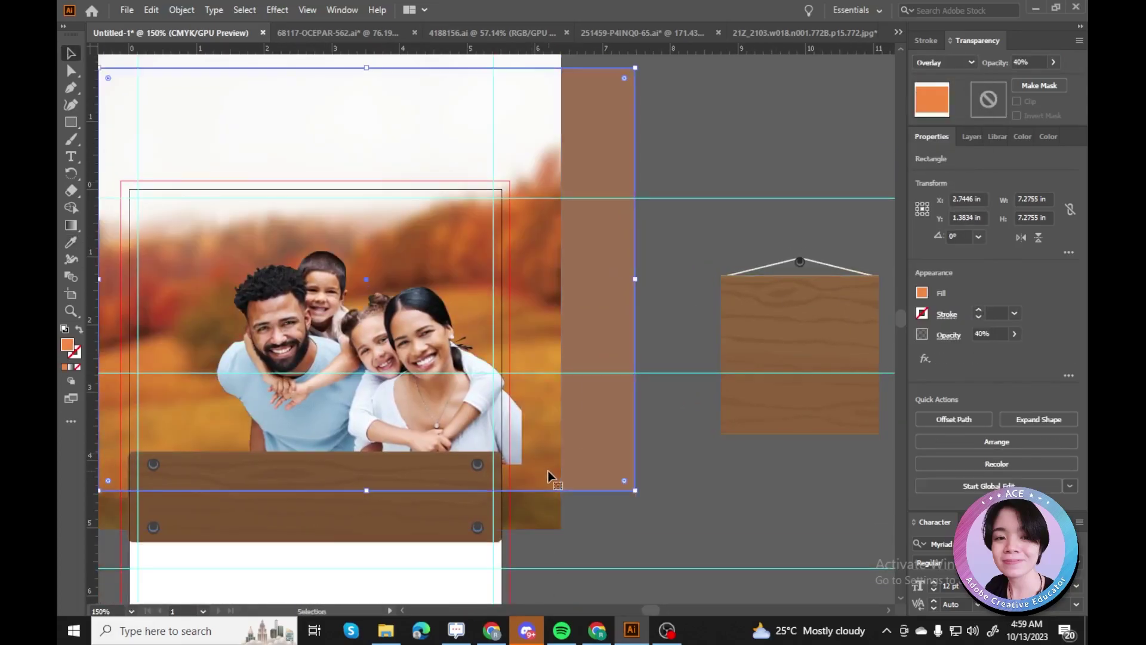
# Shift the orange overlay over the background photo and scale the hanging sign to about 1.26 in wide in the postcard's upper-left corner.
pyautogui.moveTo(550, 474); pyautogui.dragTo(537, 412)
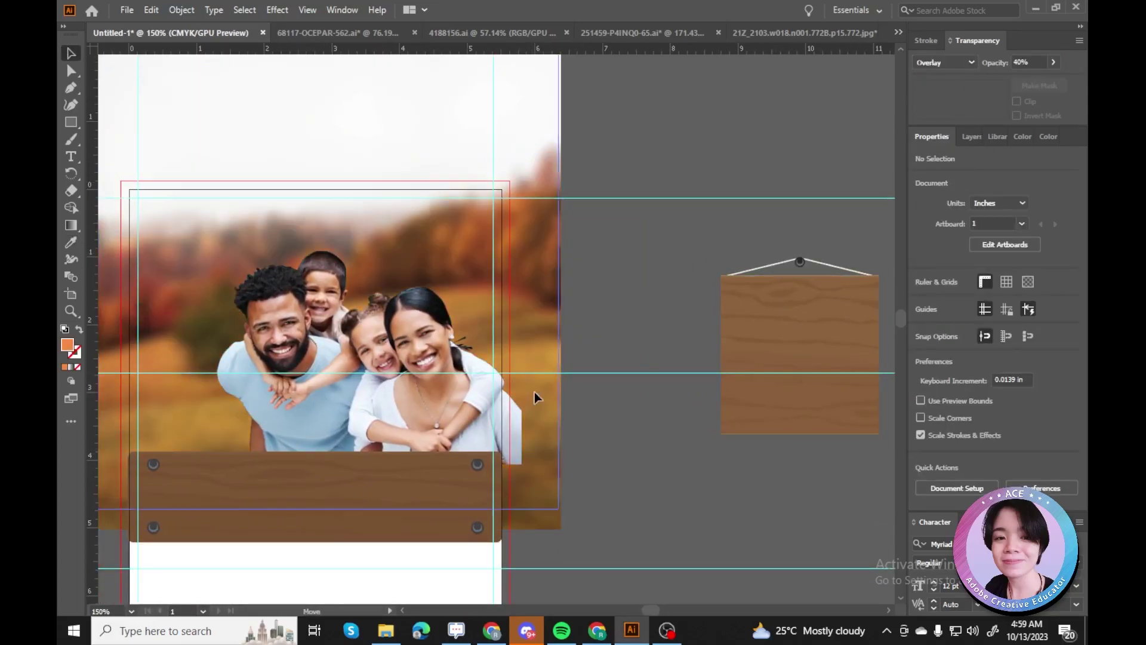
pyautogui.moveTo(869, 433); pyautogui.dragTo(206, 274)
# Color the hanging sign's string with the light peach swatch from the bottom palette.
pyautogui.hotkey('ctrl', 'shift', 'a')
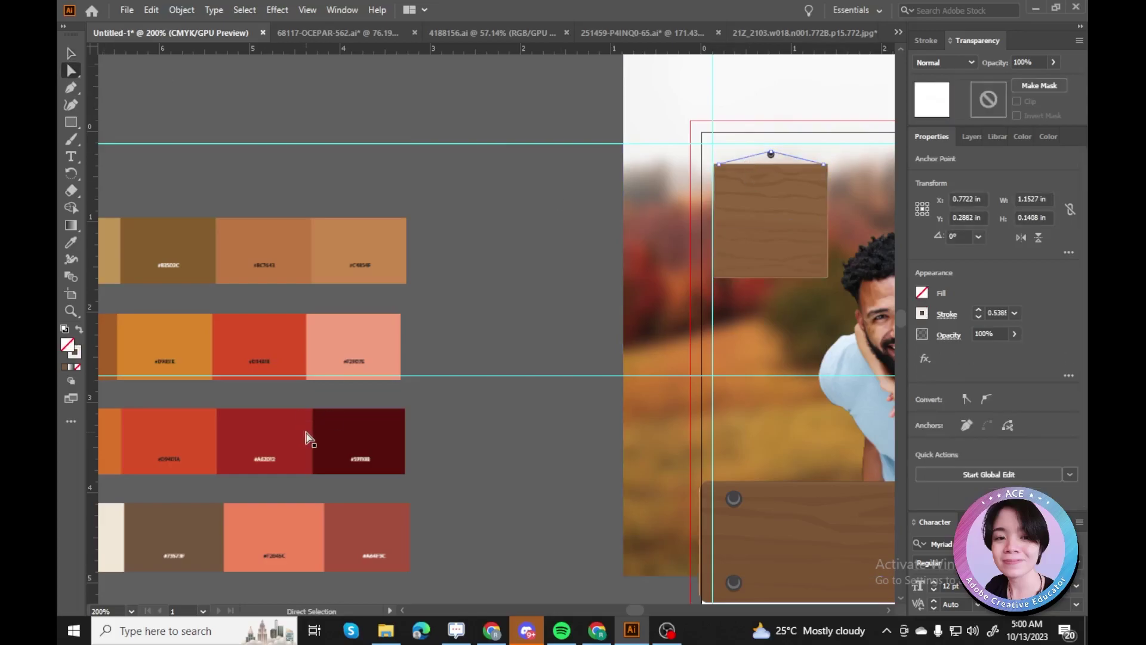
pyautogui.press('F6')
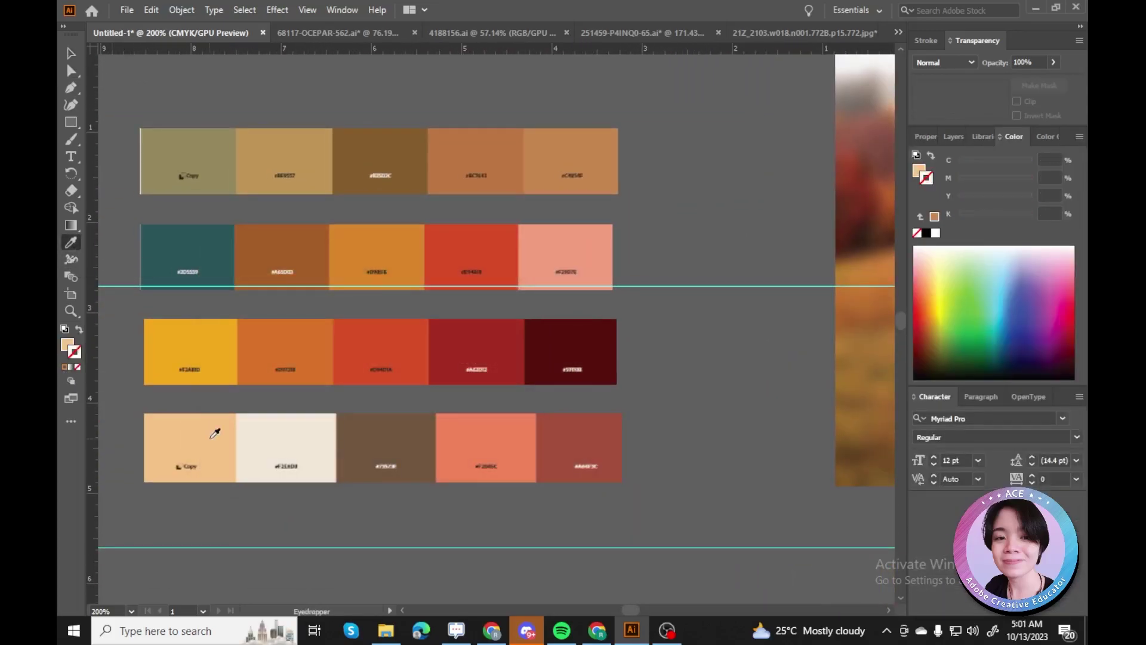
pyautogui.click(217, 430)
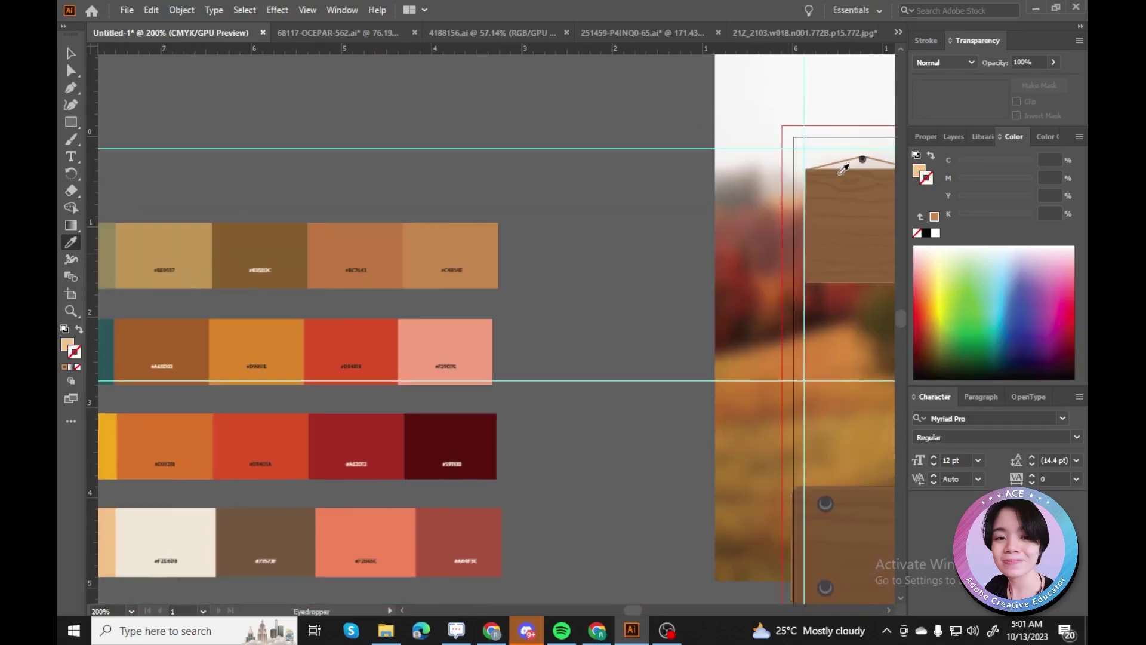
pyautogui.click(844, 170)
pyautogui.press('v')
pyautogui.moveTo(615, 397); pyautogui.dragTo(573, 450)
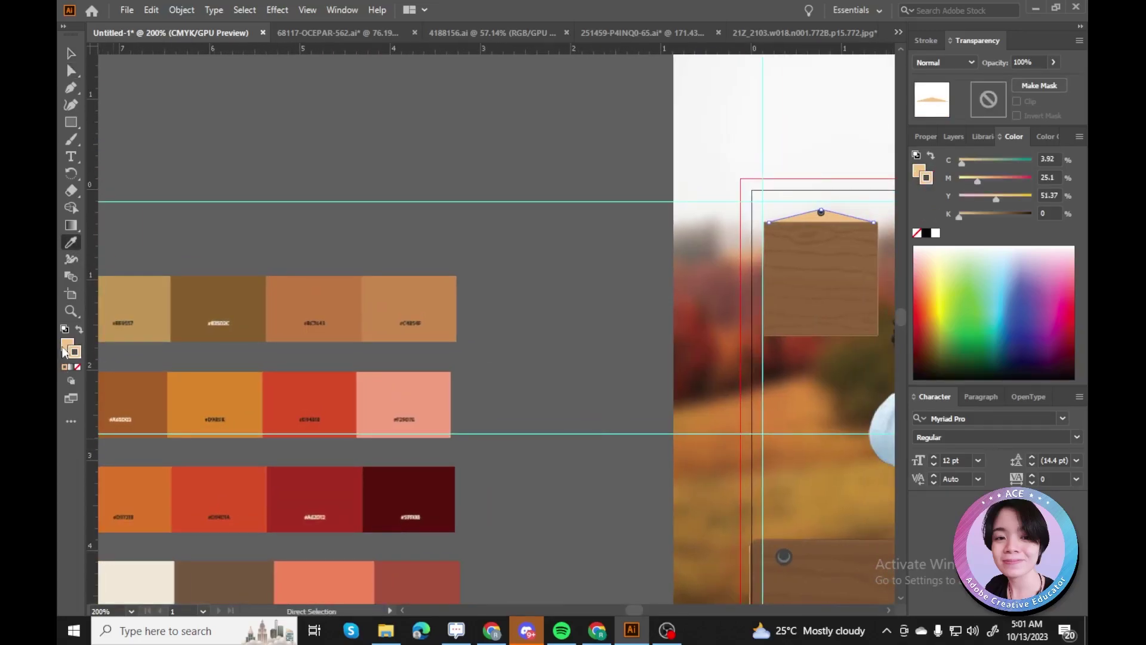
# Shorten the hanging sign's wood board slightly from its lower edge and fit the brown overlay to it.
pyautogui.click(548, 338)
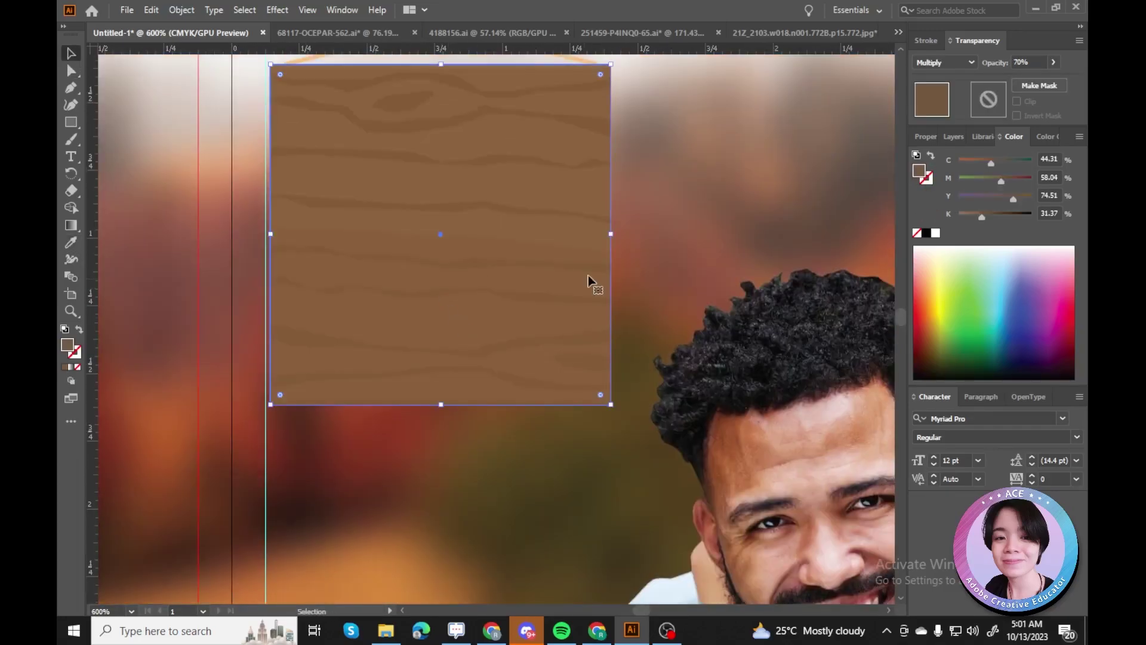
pyautogui.scroll(1, 668, 149)
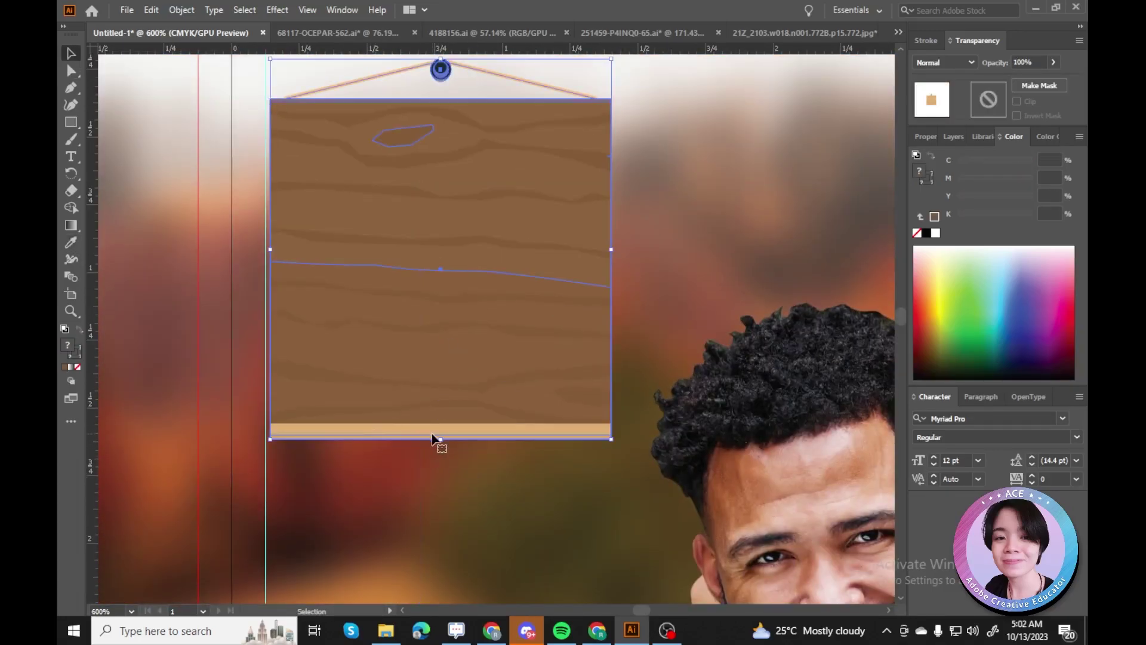
pyautogui.click(518, 172)
pyautogui.scroll(-4, 668, 359)
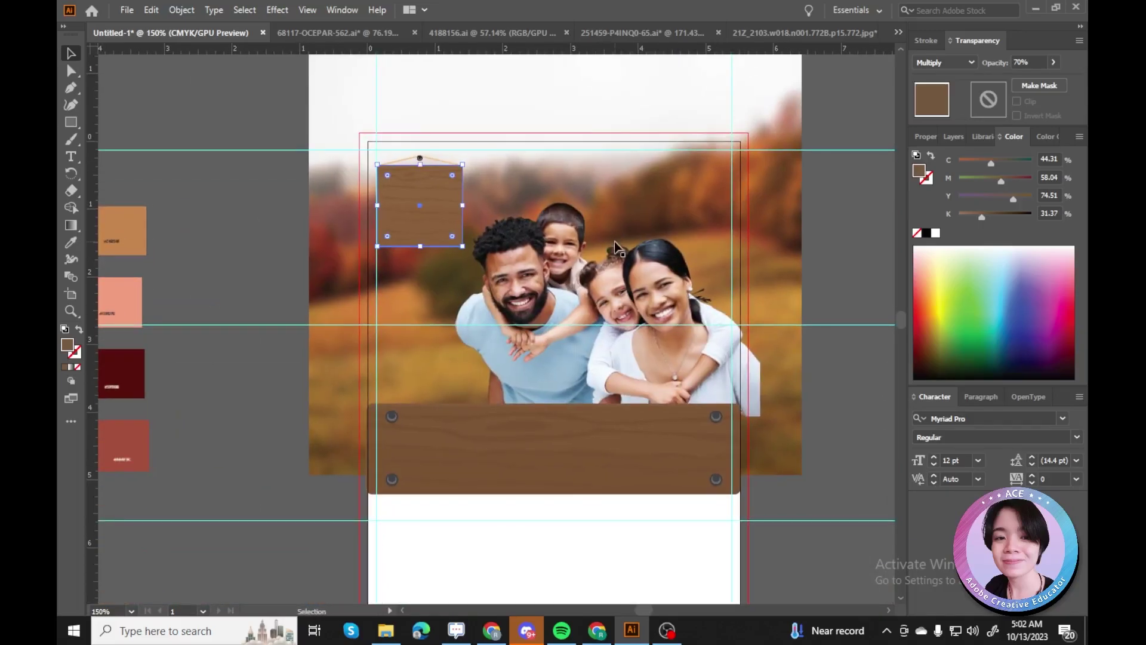
# Nudge the family photo slightly left and up on the postcard.
pyautogui.scroll(-2, 633, 241)
pyautogui.scroll(1, 633, 241)
pyautogui.moveTo(643, 264); pyautogui.dragTo(640, 262)
pyautogui.scroll(1, 642, 264)
pyautogui.click(836, 301)
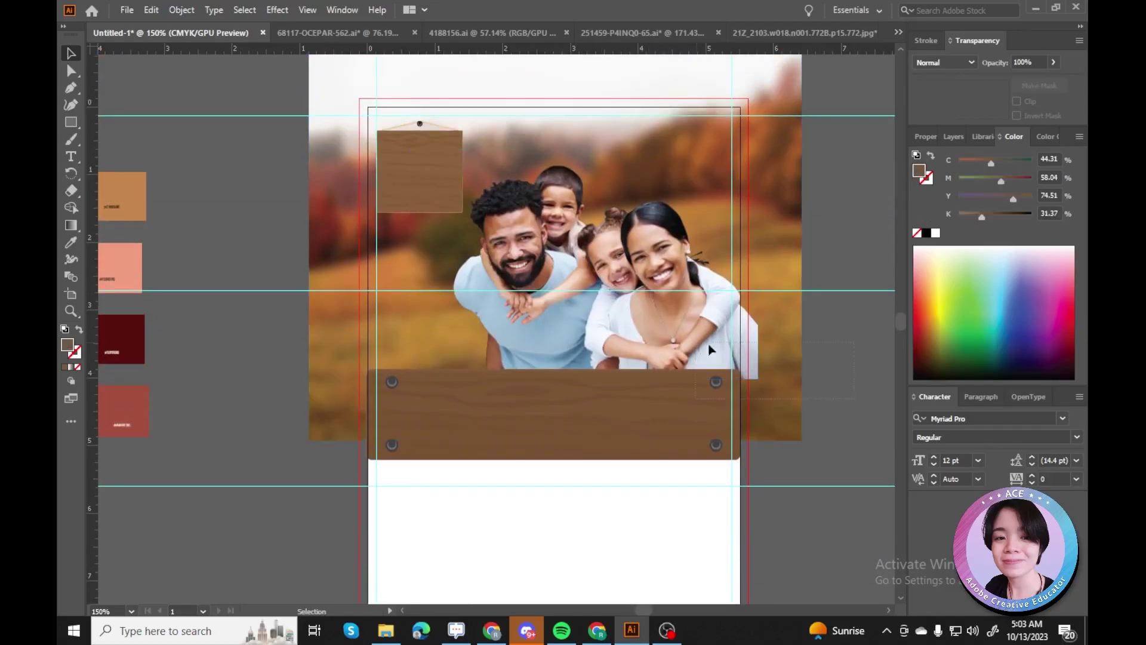
# Move the plank and hanging sign off the postcard and bring the orange overlay back over the background photo.
pyautogui.scroll(-2, 324, 355)
pyautogui.hscroll(5, 323, 355)
pyautogui.click(324, 355)
pyautogui.hscroll(-3, 890, 370)
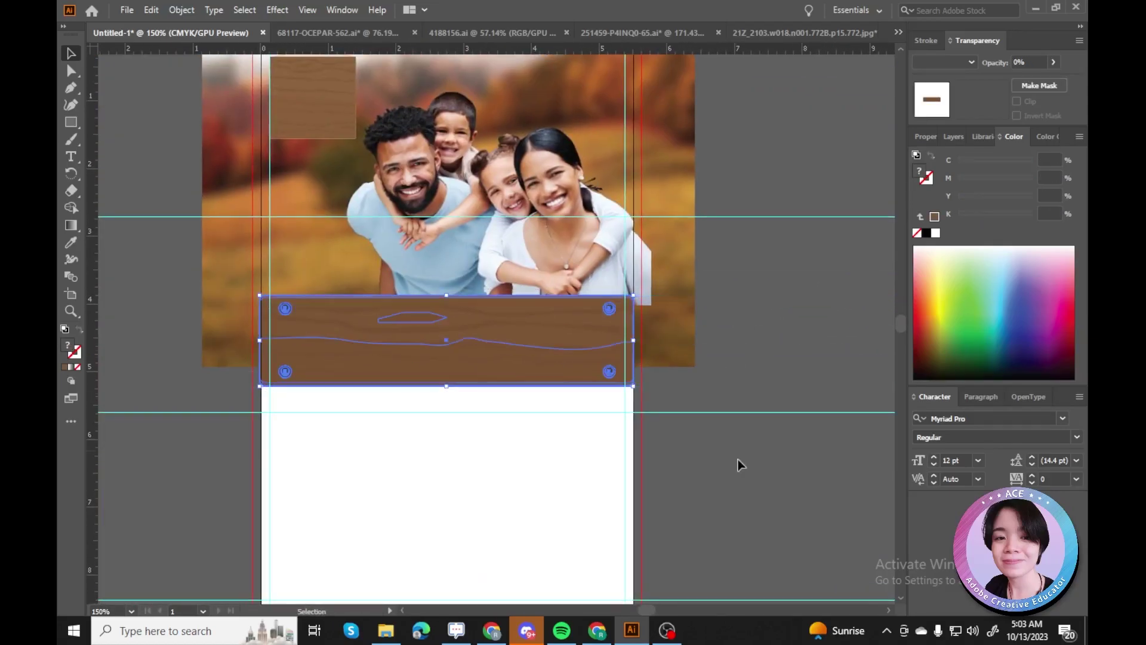
pyautogui.hotkey('ctrl', 'z')
pyautogui.hotkey('ctrl', 'z')
pyautogui.hotkey('ctrl', 'z')
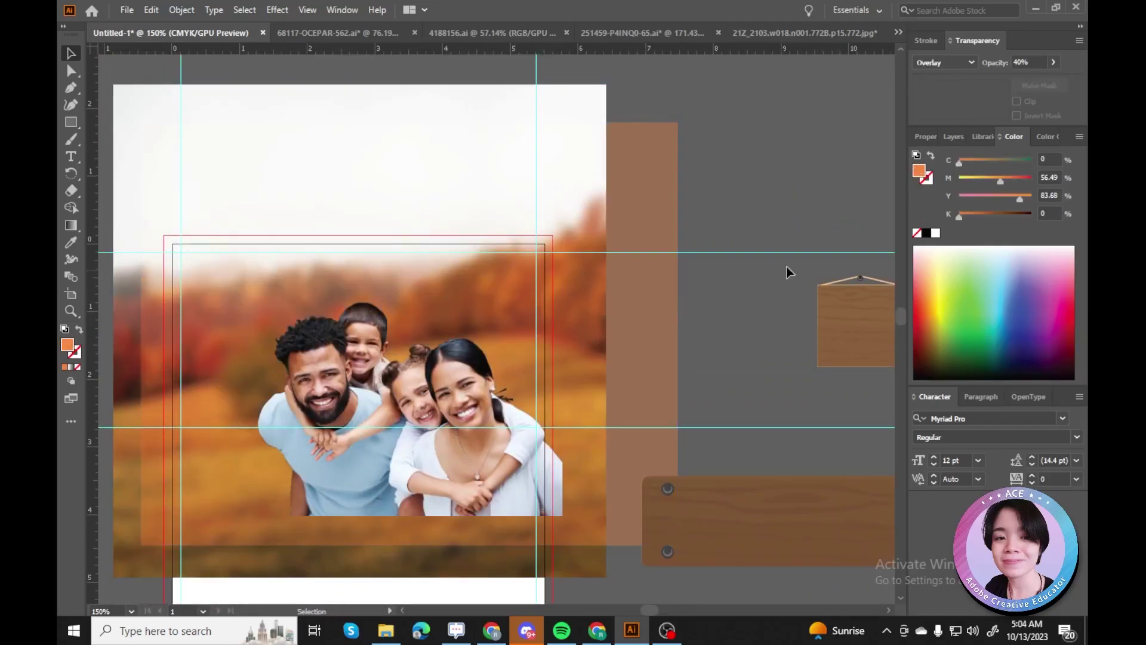
pyautogui.hotkey('ctrl', 'z')
# Return the hanging sign to the postcard's upper-left area and color its string with the cream palette swatch.
pyautogui.click(836, 384)
pyautogui.hscroll(-6, 814, 384)
pyautogui.press('a')
pyautogui.click(660, 262)
pyautogui.press('i')
pyautogui.click(128, 523)
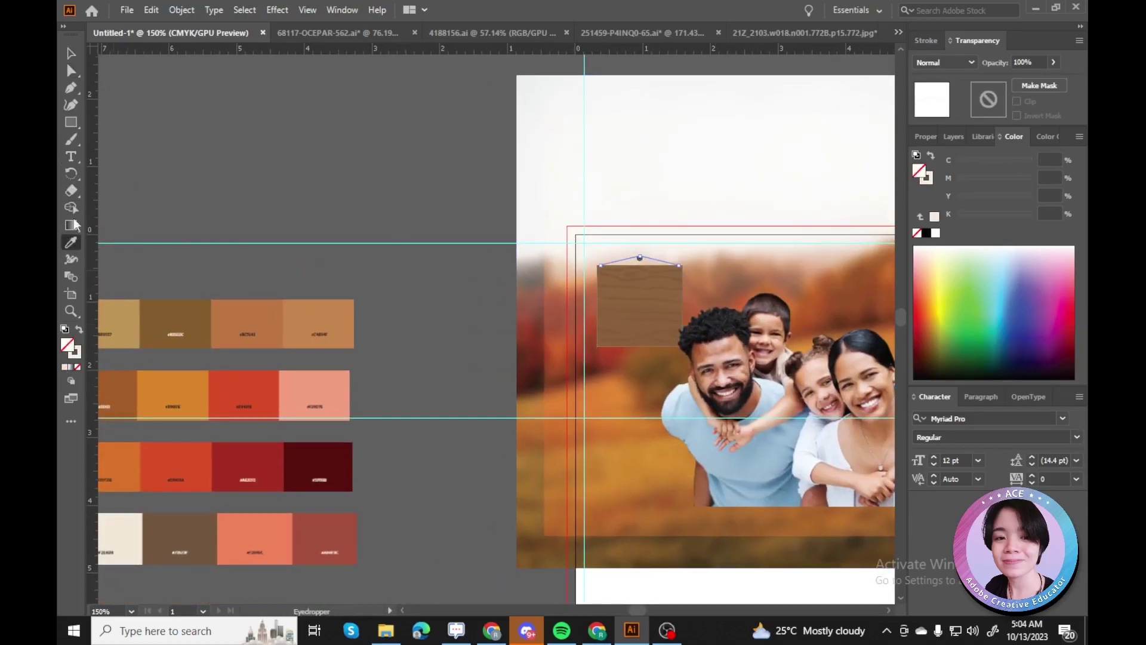
# Move the family photo further left on the postcard and enlarge it slightly.
pyautogui.hscroll(6, 705, 388)
pyautogui.scroll(-1, 728, 448)
pyautogui.click(750, 491)
pyautogui.moveTo(588, 373); pyautogui.dragTo(589, 384)
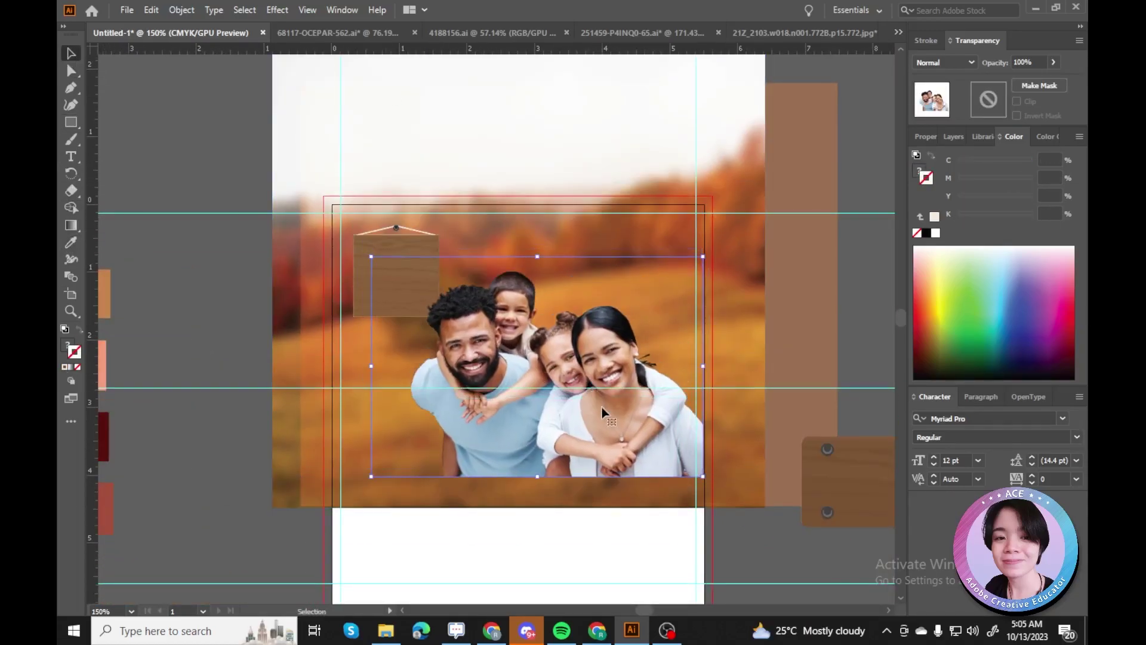
pyautogui.scroll(-4, 758, 539)
pyautogui.click(758, 538)
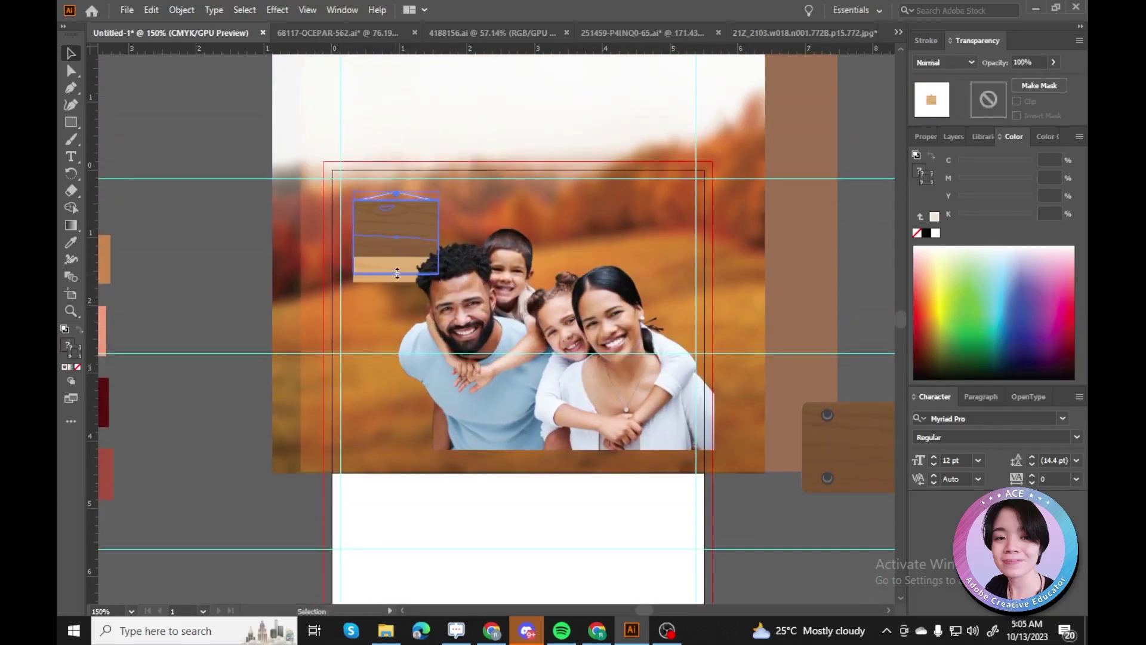
# Shorten the hanging sign's wood board and fit its brown overlay to about 1.26 by 0.83 in.
pyautogui.hotkey('ctrl', '=')
pyautogui.hotkey('ctrl', '=')
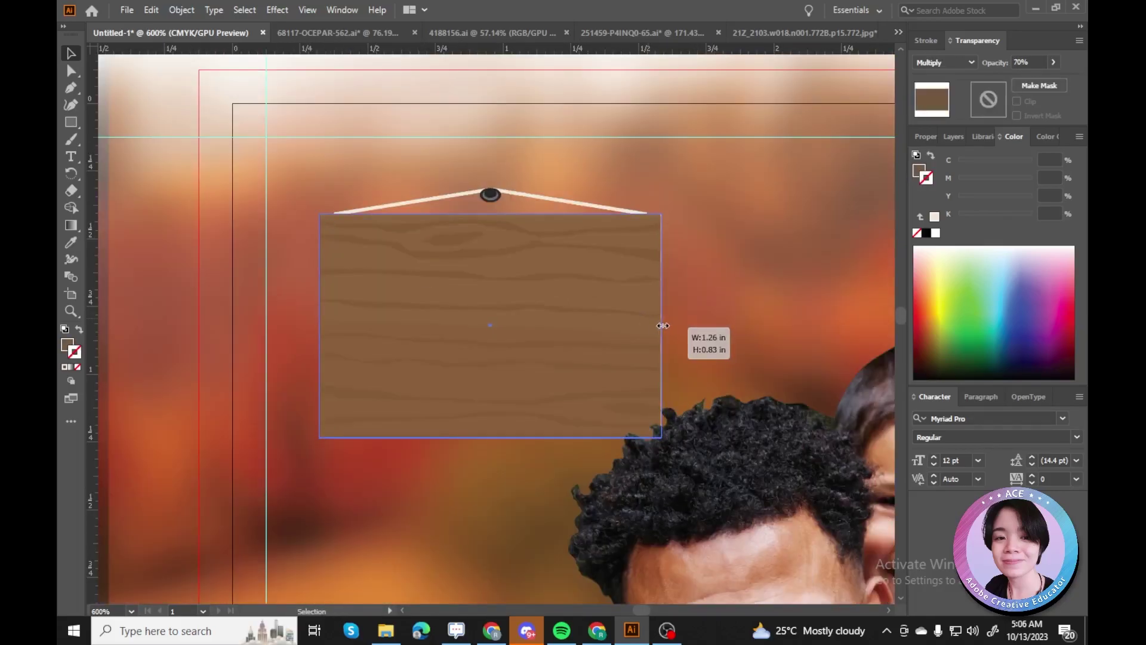
pyautogui.press('a')
pyautogui.click(545, 203)
# Place the plank with its overlay and nails across the postcard directly under the family photo.
pyautogui.hotkey('ctrl', '1')
pyautogui.moveTo(763, 293); pyautogui.dragTo(451, 317)
pyautogui.moveTo(762, 291); pyautogui.dragTo(446, 317)
pyautogui.hotkey('ctrl', '=')
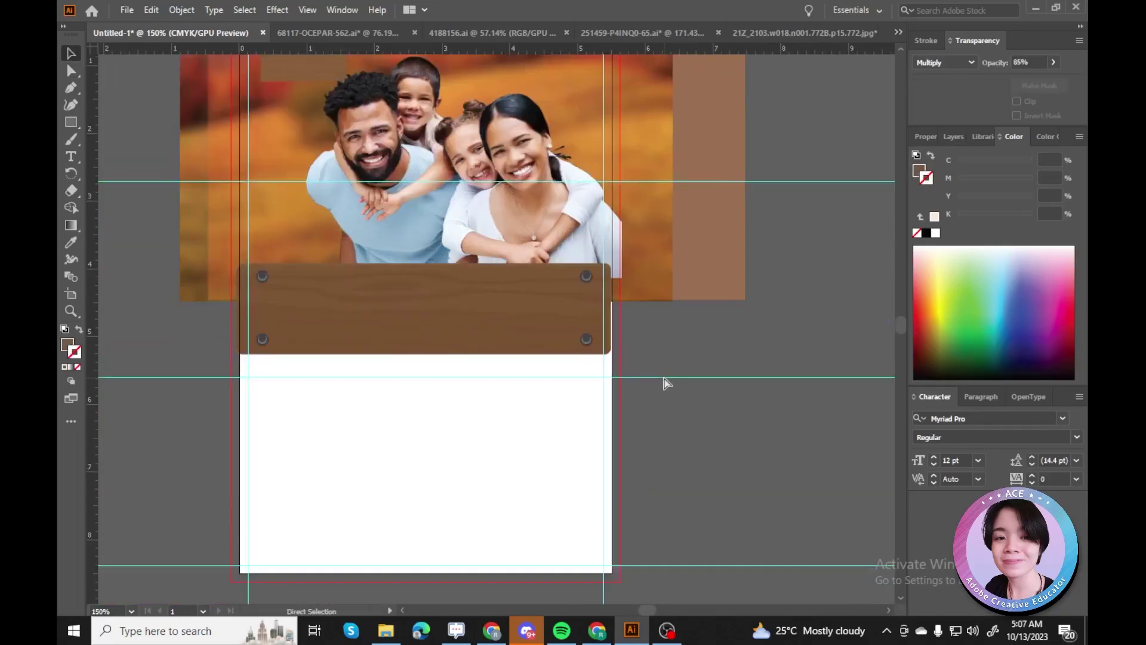
pyautogui.hscroll(-1, 663, 384)
pyautogui.hotkey('ctrl', '1')
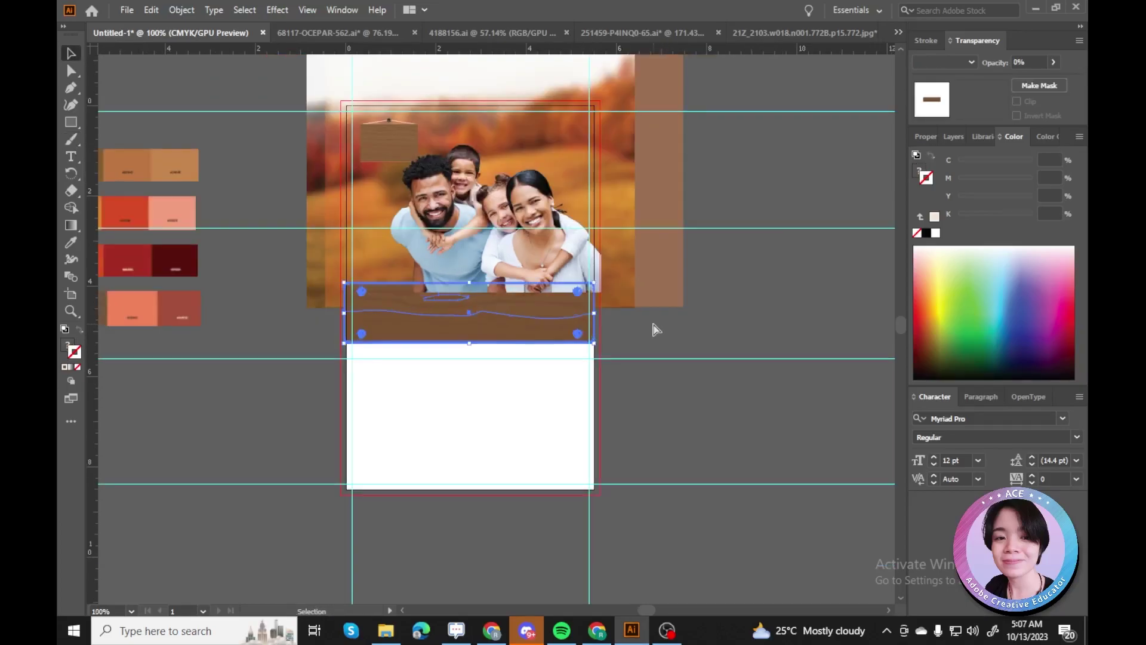
pyautogui.hscroll(2, 653, 323)
# Move the plank with its overlay and nails down to the postcard's bottom edge.
pyautogui.hotkey('ctrl', 'z')
pyautogui.hotkey('ctrl', 'shift', 'z')
pyautogui.press('a')
pyautogui.press('v')
pyautogui.hotkey('ctrl', 'shift', 'a')
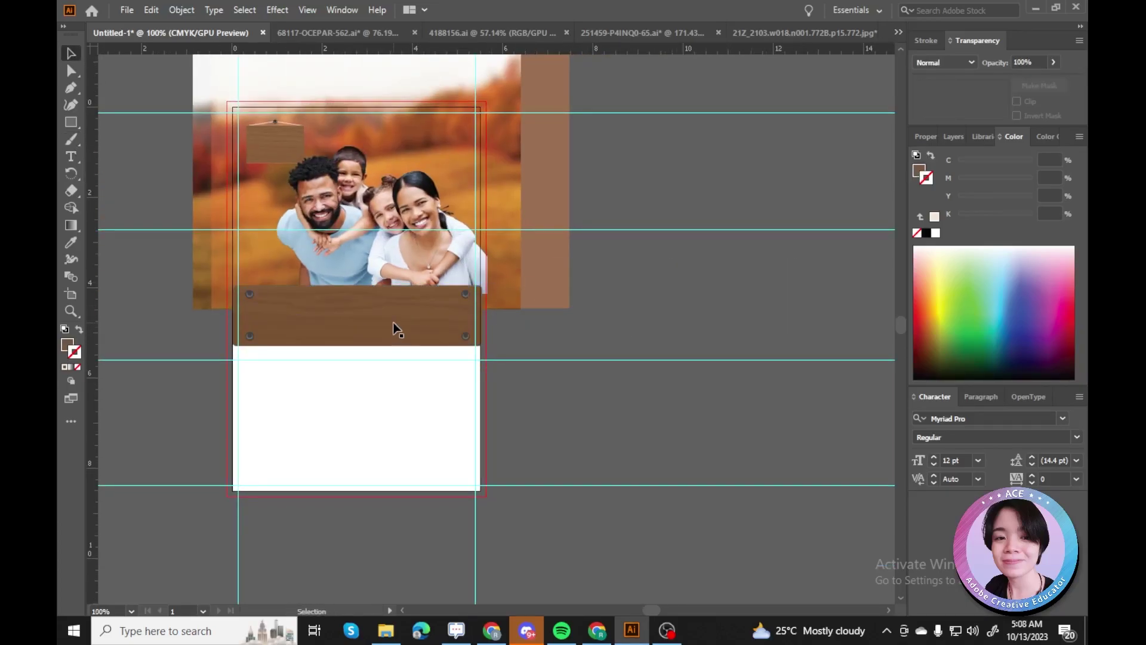
pyautogui.moveTo(393, 323); pyautogui.dragTo(393, 472)
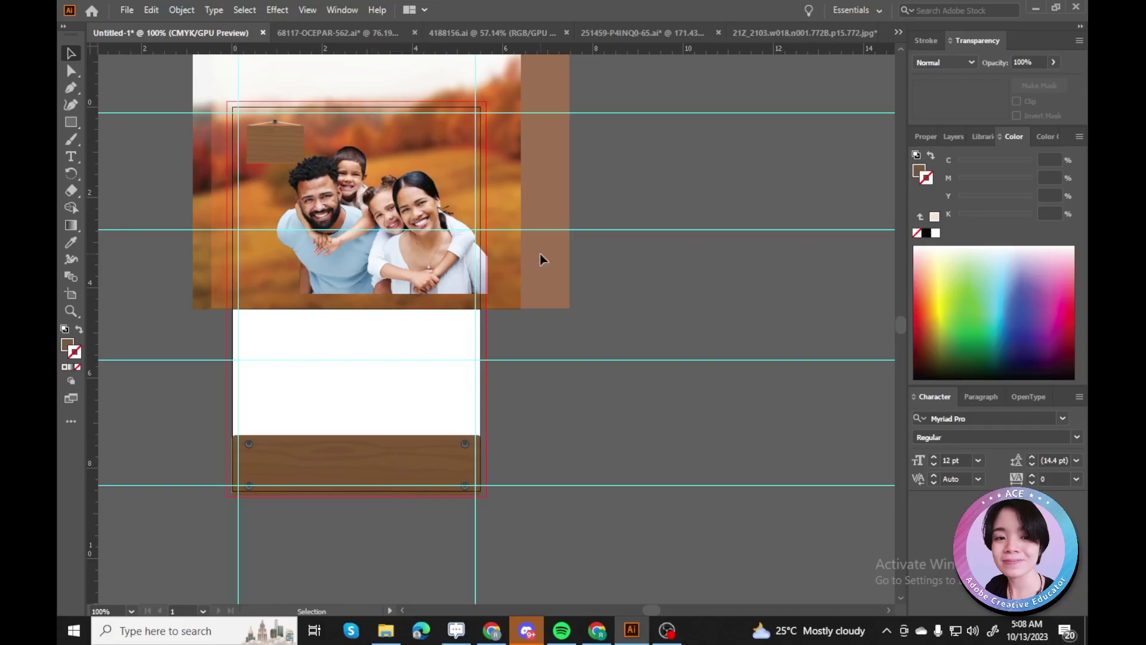
# Move the hanging sign and the plank off the postcard to the empty area at its right.
pyautogui.scroll(2, 533, 265)
pyautogui.moveTo(274, 209); pyautogui.dragTo(825, 371)
pyautogui.click(401, 529)
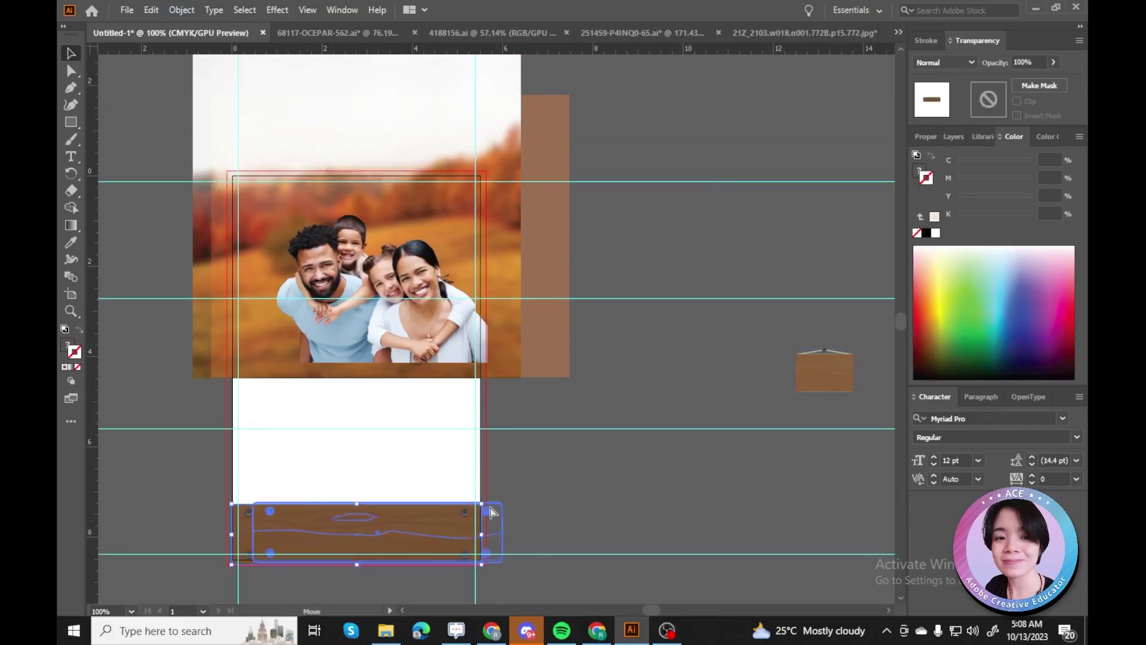
pyautogui.moveTo(401, 529); pyautogui.dragTo(756, 405)
# Draw a large brown circle over the background and family photos and select it with the artwork beneath.
pyautogui.hscroll(-3, 756, 404)
pyautogui.click(809, 492)
pyautogui.hotkey('ctrl', '+')
pyautogui.press('l')
pyautogui.hotkey('ctrl', '-')
pyautogui.hotkey('ctrl', '-')
pyautogui.moveTo(378, 210); pyautogui.dragTo(604, 430)
pyautogui.moveTo(463, 294)
pyautogui.mouseDown()
pyautogui.moveTo(626, 358)
pyautogui.moveTo(660, 393)
pyautogui.moveTo(681, 591)
pyautogui.mouseUp()
pyautogui.moveTo(621, 556); pyautogui.dragTo(677, 381)
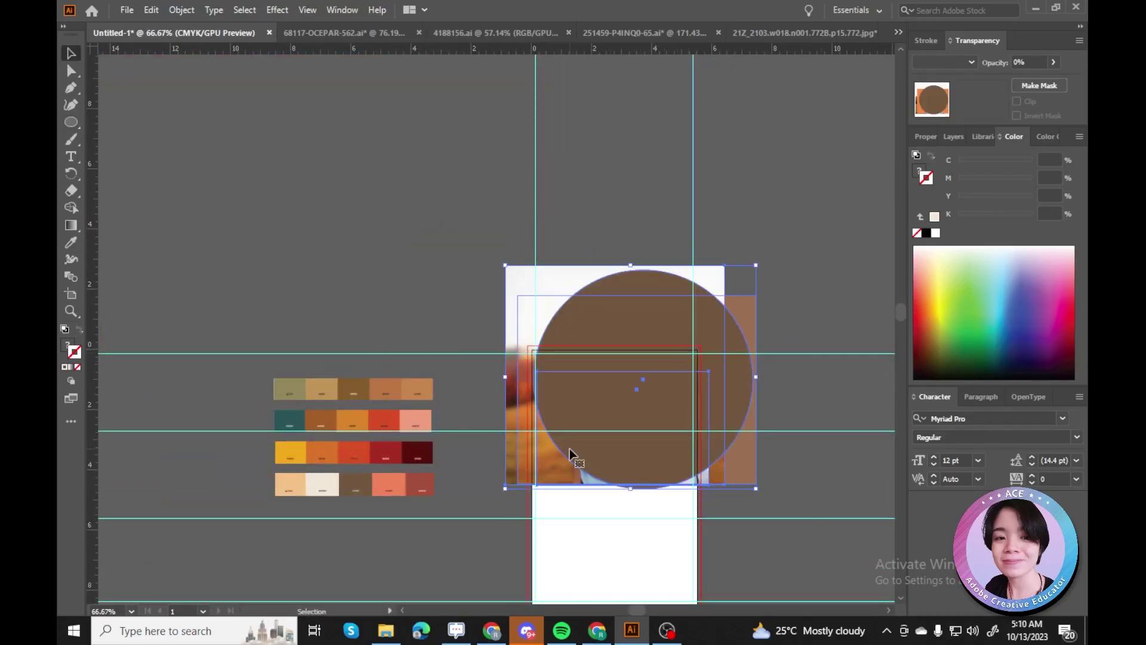
# Try to clip the background, family photo and orange overlay inside the brown circle.
pyautogui.hotkey('ctrl', '7')
pyautogui.hotkey('ctrl', '+')
pyautogui.hotkey('ctrl', '+')
pyautogui.hotkey('ctrl', '+')
pyautogui.hotkey('ctrl', 'z')
# Clip the background, family photo and orange overlay inside the realigned circle and move the cropped artwork slightly left and down.
pyautogui.click(517, 278)
pyautogui.hotkey('ctrl', '-')
pyautogui.hotkey('ctrl', '-')
pyautogui.hotkey('ctrl', '-')
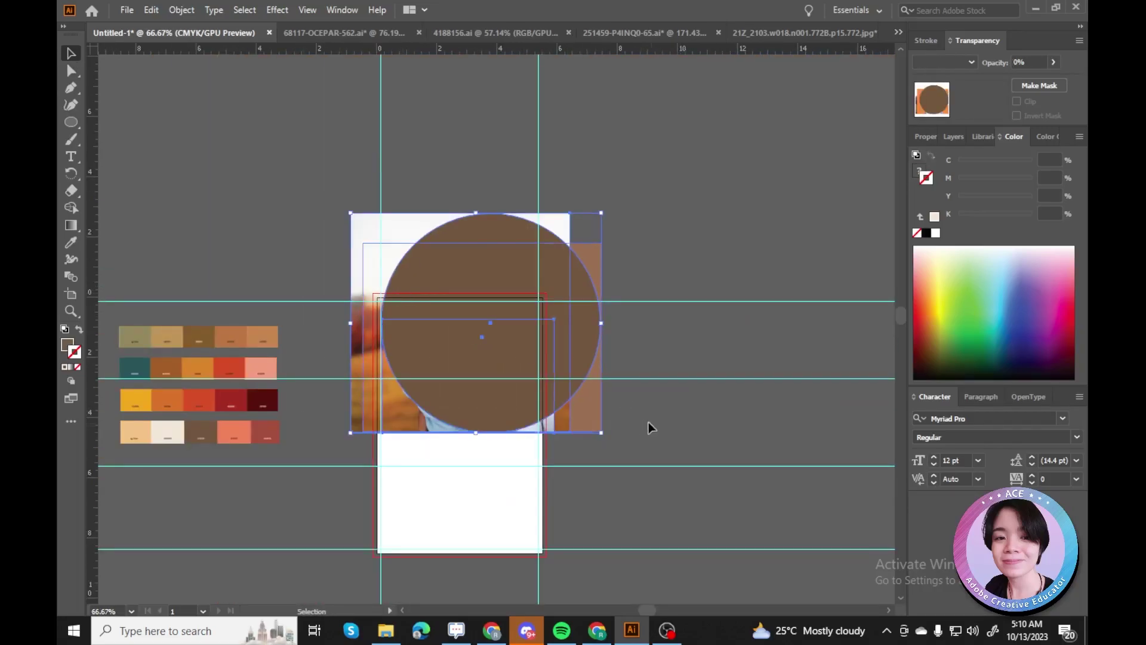
pyautogui.hotkey('ctrl', '7')
pyautogui.moveTo(540, 262); pyautogui.dragTo(596, 329)
pyautogui.press('Escape')
pyautogui.press('v')
# Try the hanging sign with its overlay in the postcard's upper-right area.
pyautogui.click(513, 330)
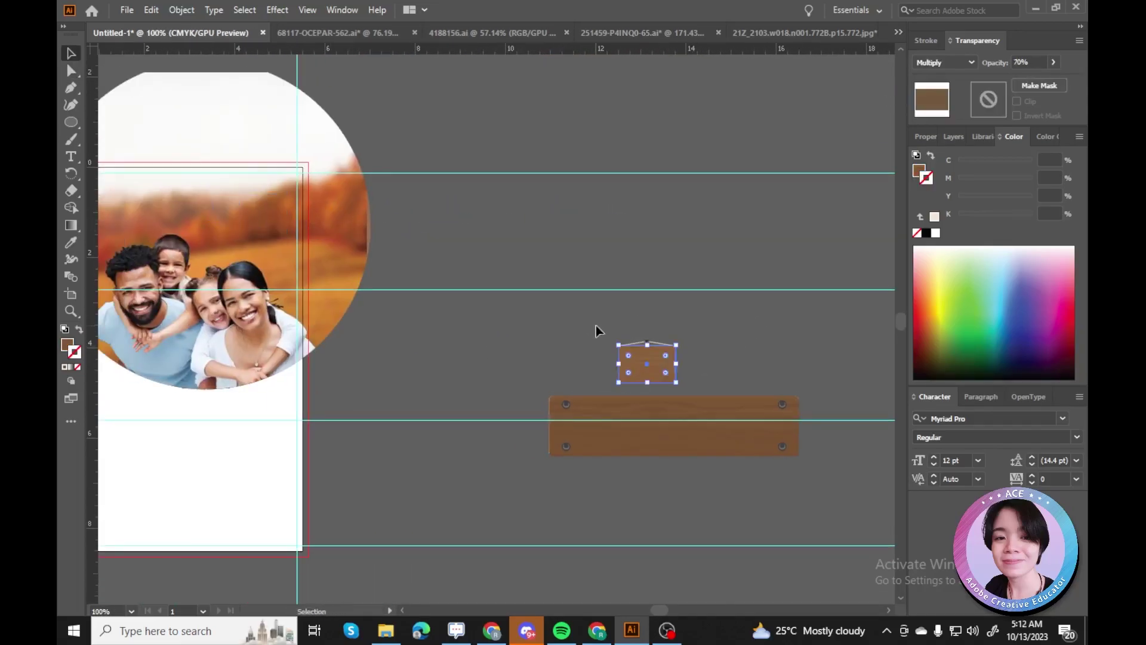
pyautogui.moveTo(526, 322); pyautogui.dragTo(673, 358)
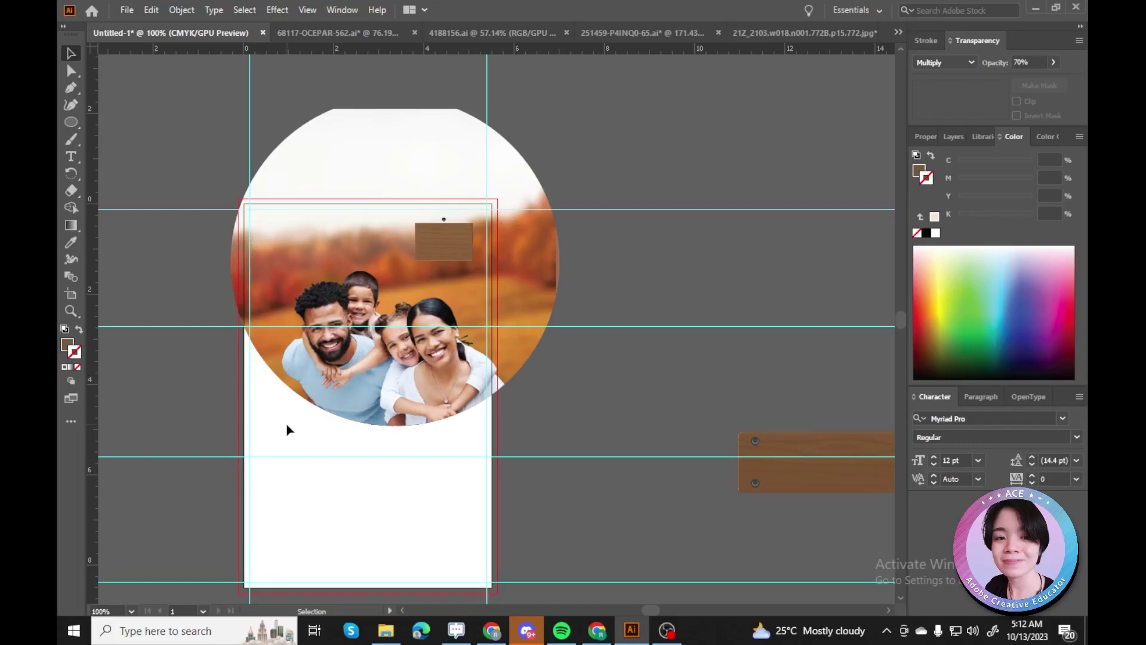
pyautogui.click(418, 227)
pyautogui.scroll(5, 410, 218)
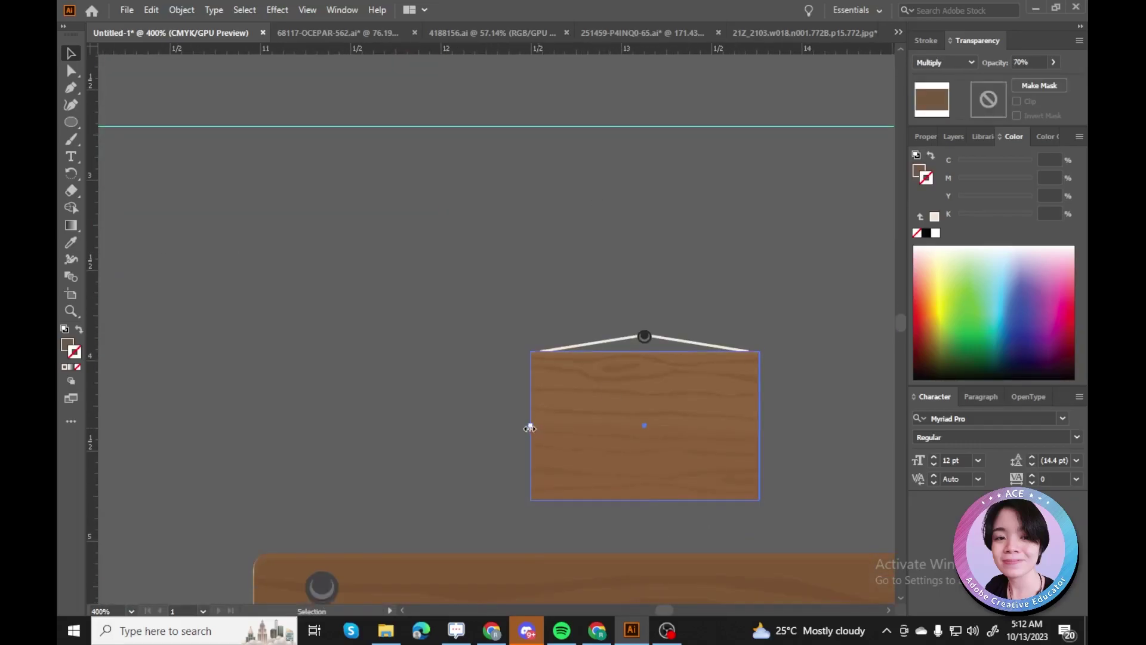
# Enlarge the hanging sign's wood board and its brown overlay slightly about their center.
pyautogui.hotkey('ctrl', 'z')
pyautogui.hotkey('ctrl', 'z')
pyautogui.hotkey('ctrl', 'z')
pyautogui.hotkey('ctrl', 'z')
pyautogui.hotkey('ctrl', 'z')
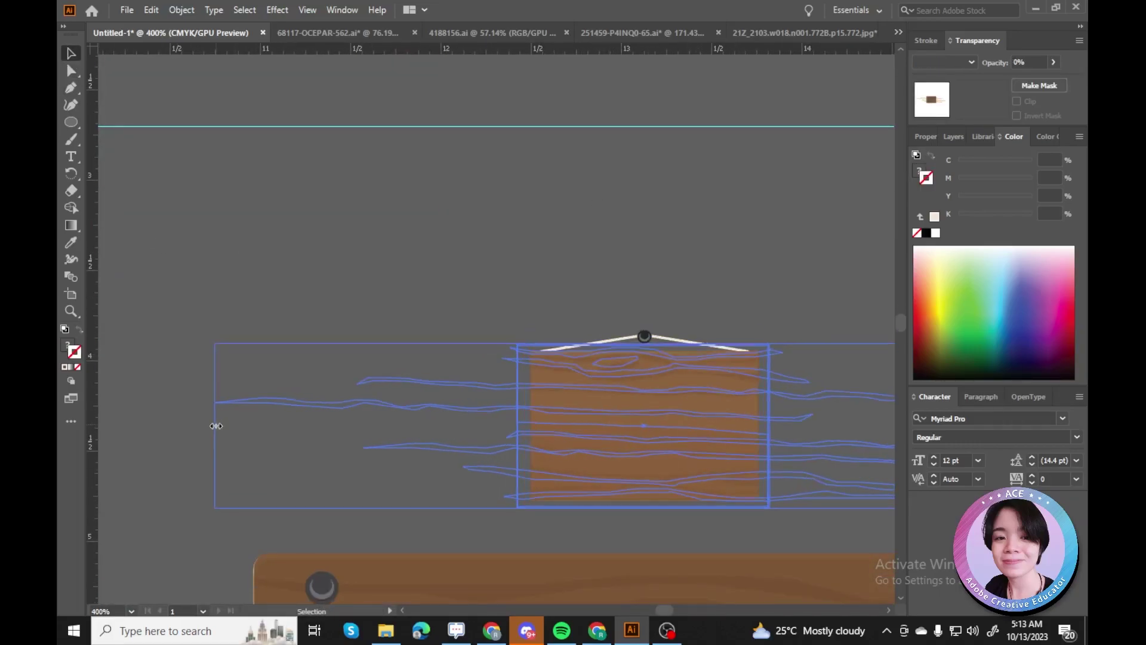
pyautogui.scroll(2, 634, 235)
pyautogui.click(635, 236)
pyautogui.click(600, 558)
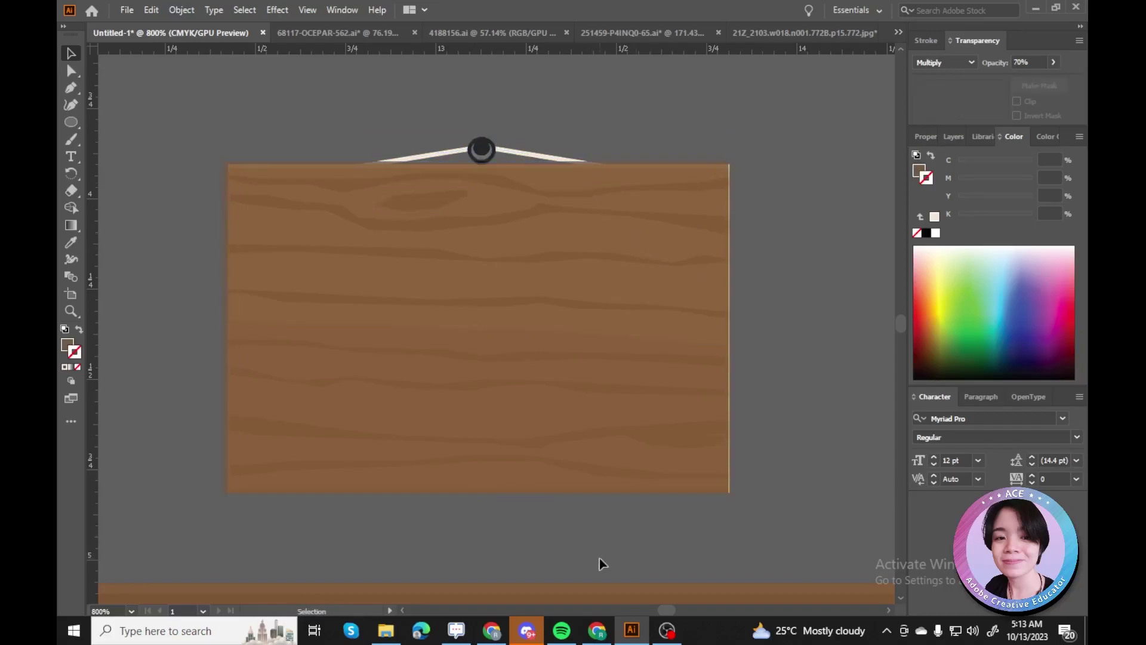
# Extend the sign's brown overlay flush with the wood board's right edge.
pyautogui.scroll(2, 591, 283)
pyautogui.scroll(-3, 592, 284)
pyautogui.scroll(3, 655, 438)
pyautogui.hscroll(5, 501, 332)
pyautogui.moveTo(517, 269); pyautogui.dragTo(538, 281)
pyautogui.click(539, 280)
# Adjust the string and nail above the center of the hanging sign's board.
pyautogui.hotkey('ctrl', '-')
pyautogui.hotkey('ctrl', '-')
pyautogui.hotkey('ctrl', '-')
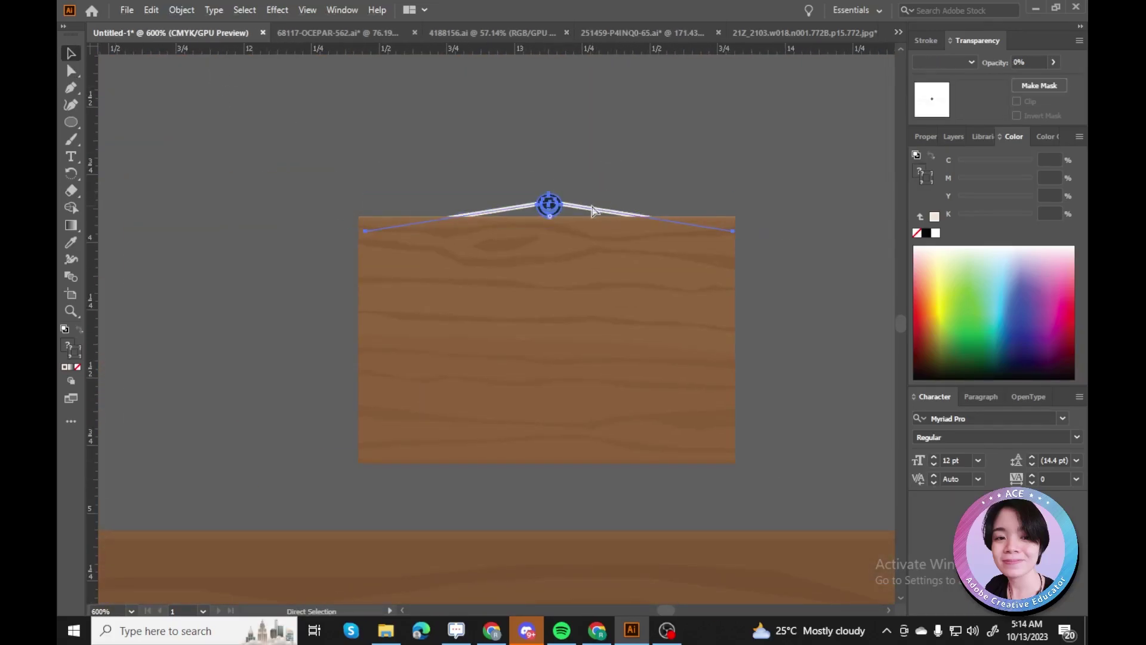
pyautogui.click(592, 206)
pyautogui.press('a')
pyautogui.hotkey('ctrl', 'shift', 'a')
pyautogui.click(549, 206)
pyautogui.hotkey('ctrl', '+')
pyautogui.hotkey('ctrl', '+')
pyautogui.moveTo(519, 299); pyautogui.dragTo(489, 105)
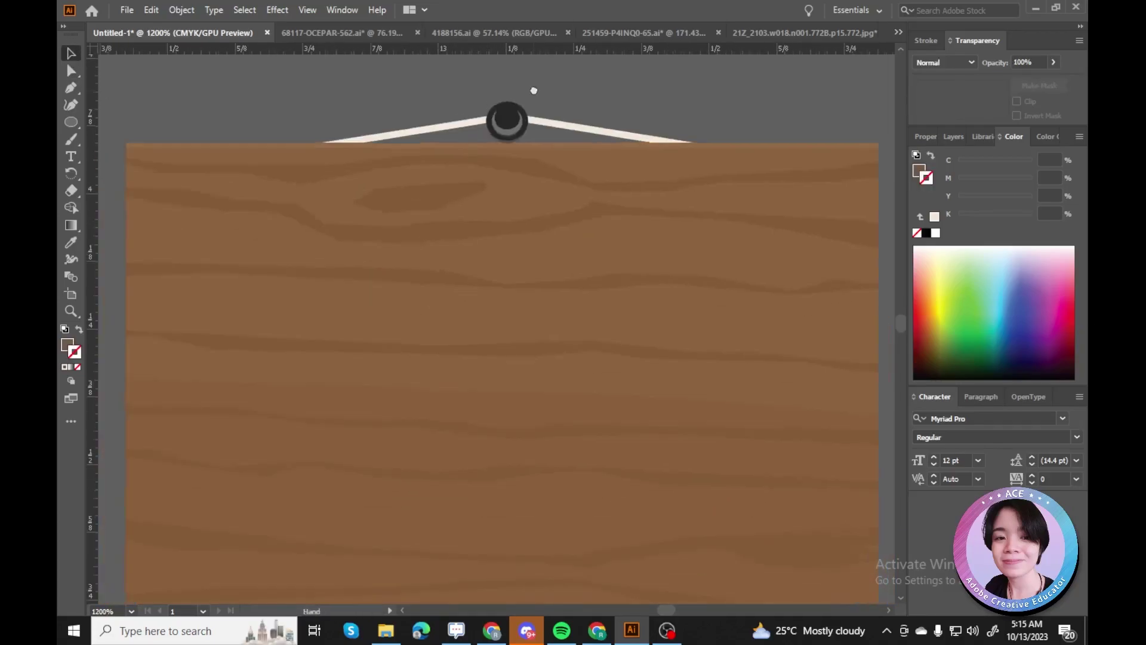
# Examine the string and nail alignment against the upper edge of the hanging sign's board.
pyautogui.hotkey('ctrl', '-')
pyautogui.hotkey('ctrl', '-')
pyautogui.click(440, 278)
pyautogui.click(700, 237)
pyautogui.hotkey('ctrl', '+')
pyautogui.hotkey('ctrl', '+')
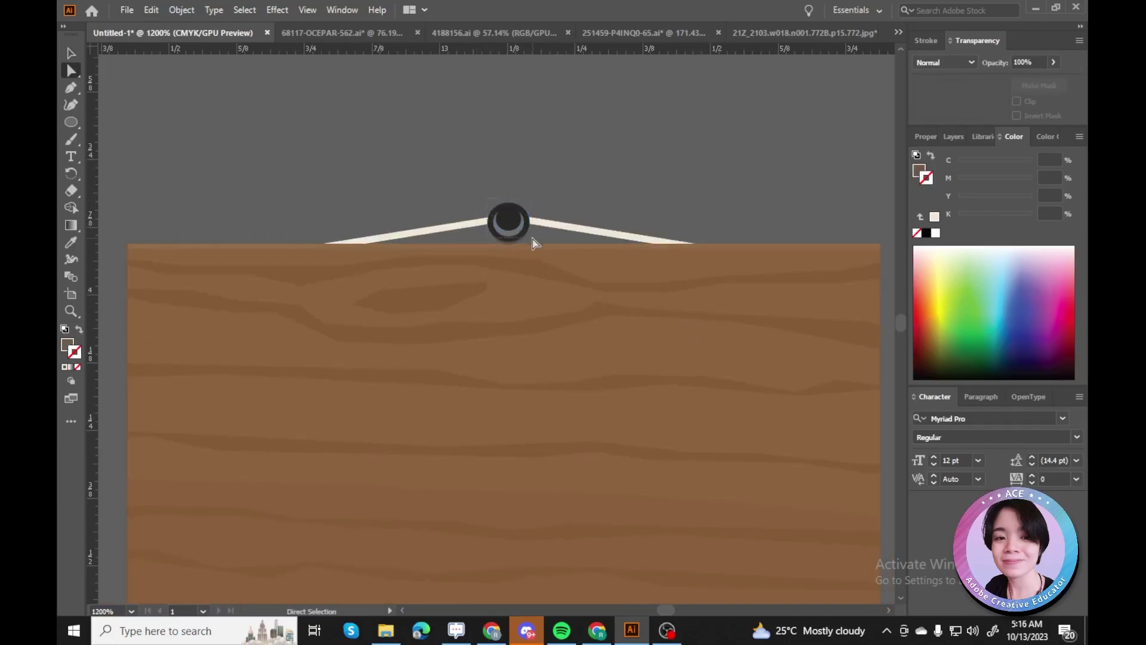
pyautogui.click(243, 197)
pyautogui.press('v')
pyautogui.click(257, 269)
# Group the hanging sign's parts and place the sign in the postcard's upper-right area.
pyautogui.hotkey('ctrl', '-')
pyautogui.hotkey('ctrl', '-')
pyautogui.hotkey('ctrl', '-')
pyautogui.hotkey('ctrl', '-')
pyautogui.hotkey('ctrl', '-')
pyautogui.hotkey('ctrl', '-')
pyautogui.hotkey('ctrl', '-')
pyautogui.click(579, 239)
pyautogui.hotkey('ctrl', 'v')
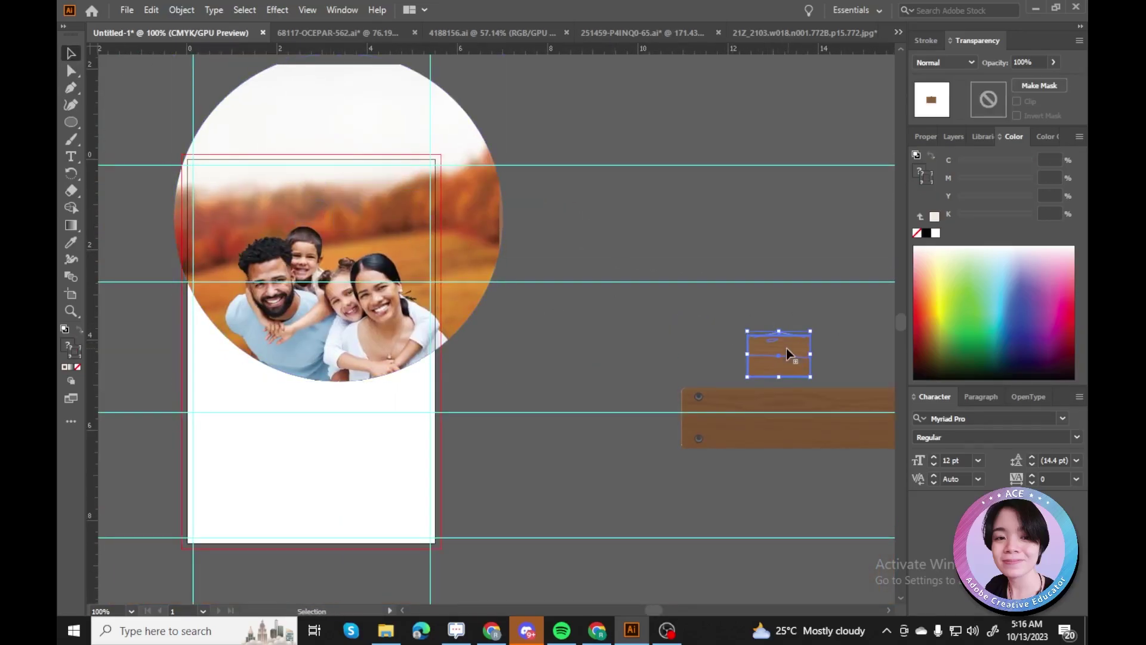
# Try the plank across the postcard below the family, and shift the circular photo slightly left and up.
pyautogui.moveTo(769, 412); pyautogui.dragTo(258, 405)
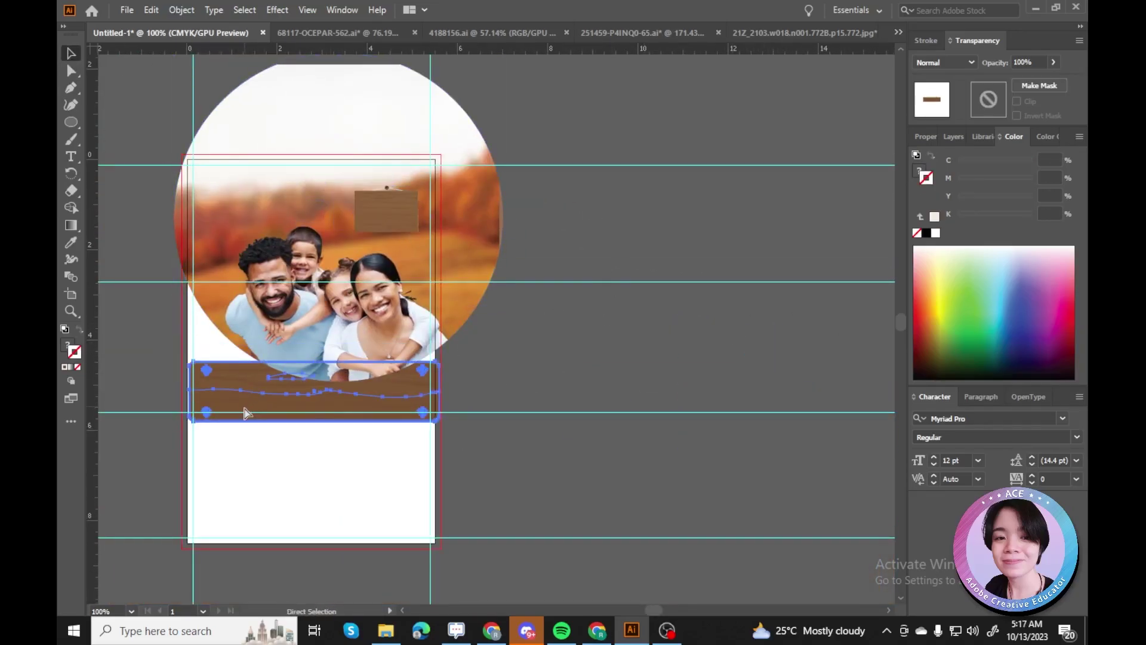
pyautogui.click(453, 255)
pyautogui.moveTo(453, 255); pyautogui.dragTo(441, 234)
pyautogui.click(465, 382)
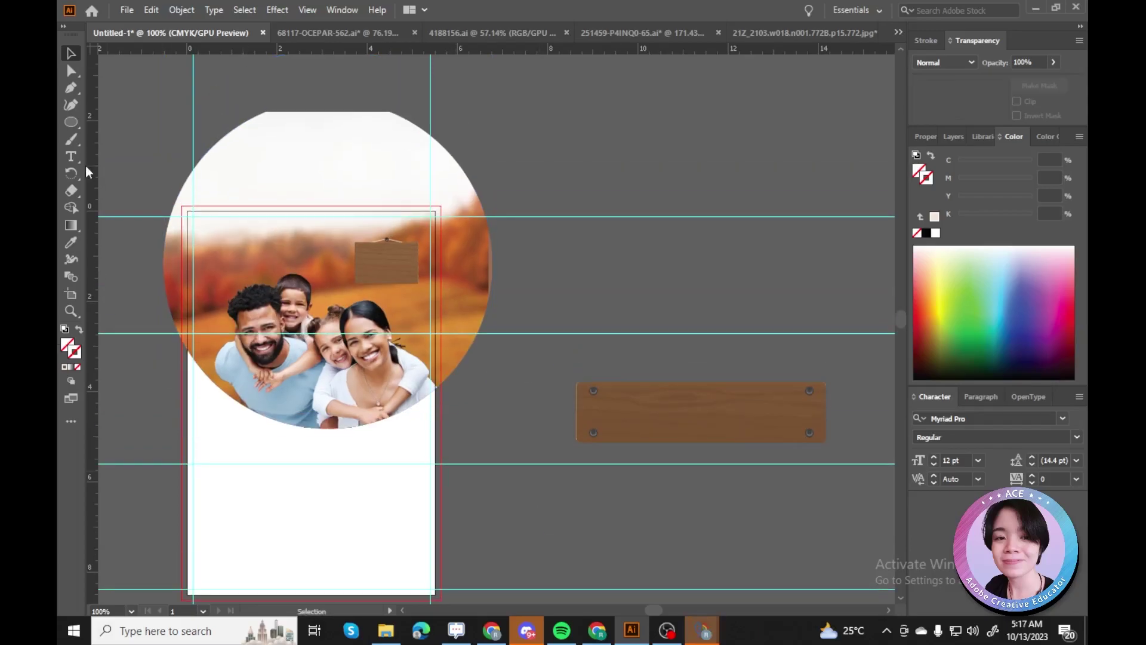
# Draw a large circle above the postcard and fill it with the yellow-orange palette swatch.
pyautogui.hotkey('ctrl', '-')
pyautogui.hotkey('ctrl', '-')
pyautogui.press('l')
pyautogui.moveTo(531, 170)
pyautogui.mouseDown()
pyautogui.moveTo(685, 255)
pyautogui.moveTo(642, 281)
pyautogui.mouseUp()
pyautogui.press('i')
pyautogui.click(158, 344)
pyautogui.press('v')
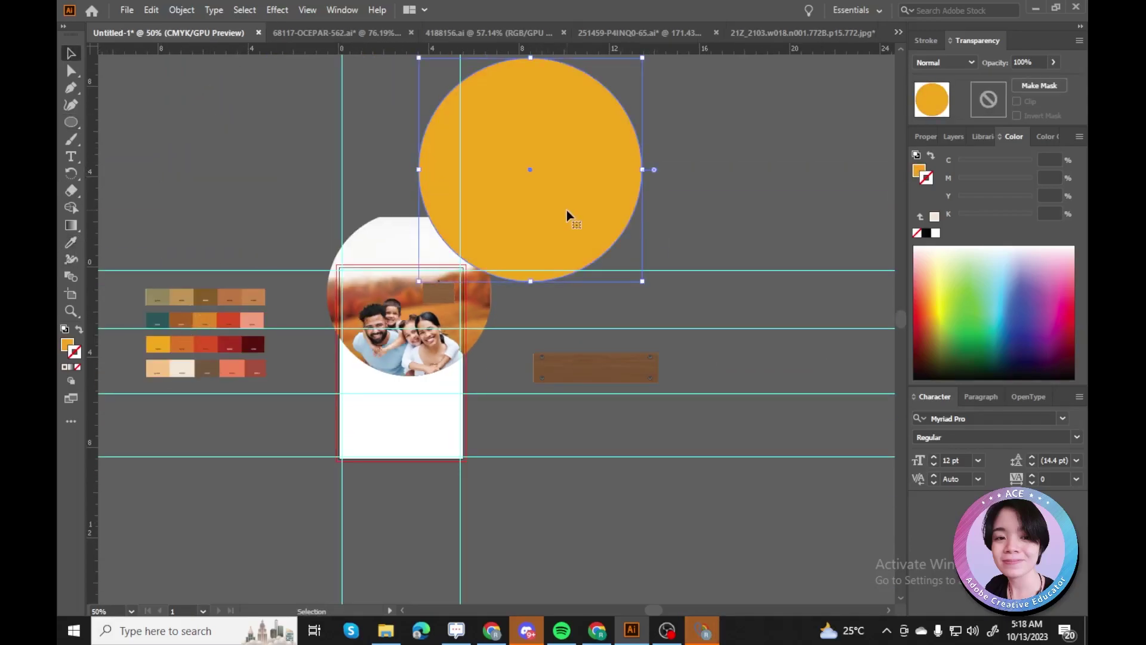
# Resize the yellow-orange circle over the circular photo and send it behind the photo as a border ring.
pyautogui.moveTo(565, 209); pyautogui.dragTo(452, 313)
pyautogui.hotkey('ctrl', '=')
pyautogui.moveTo(625, 277); pyautogui.dragTo(500, 267)
pyautogui.hotkey('ctrl', '[')
pyautogui.hotkey('ctrl', '=')
pyautogui.click(860, 512)
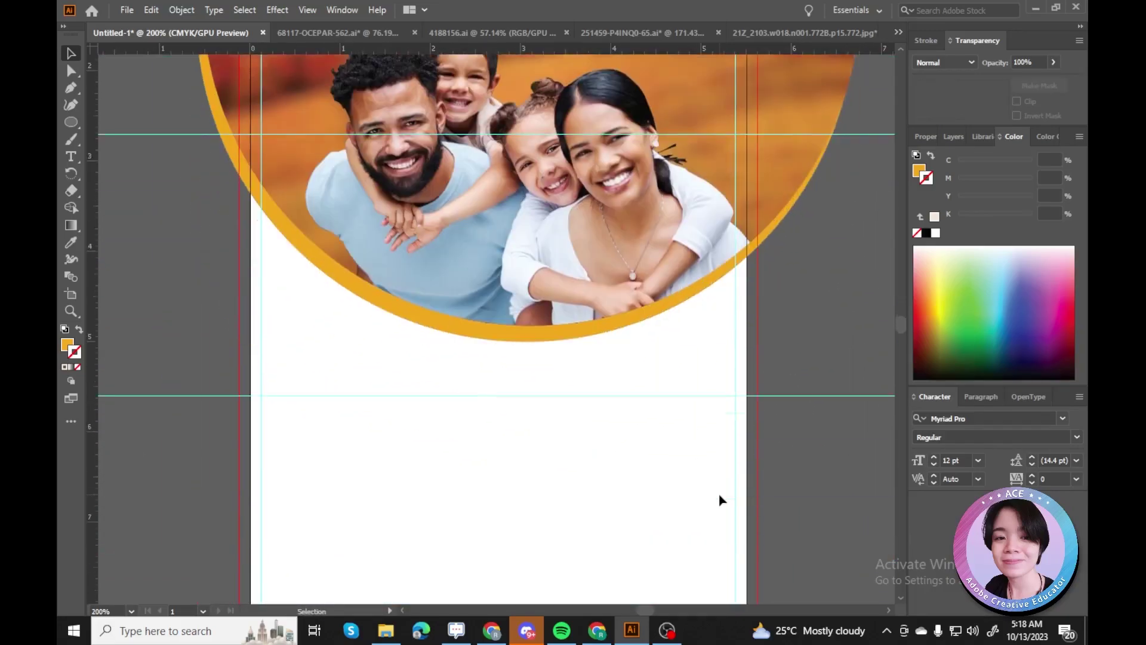
# Send the dark wood plank image behind the circular photo and its yellow-orange ring.
pyautogui.hotkey('ctrl', '-')
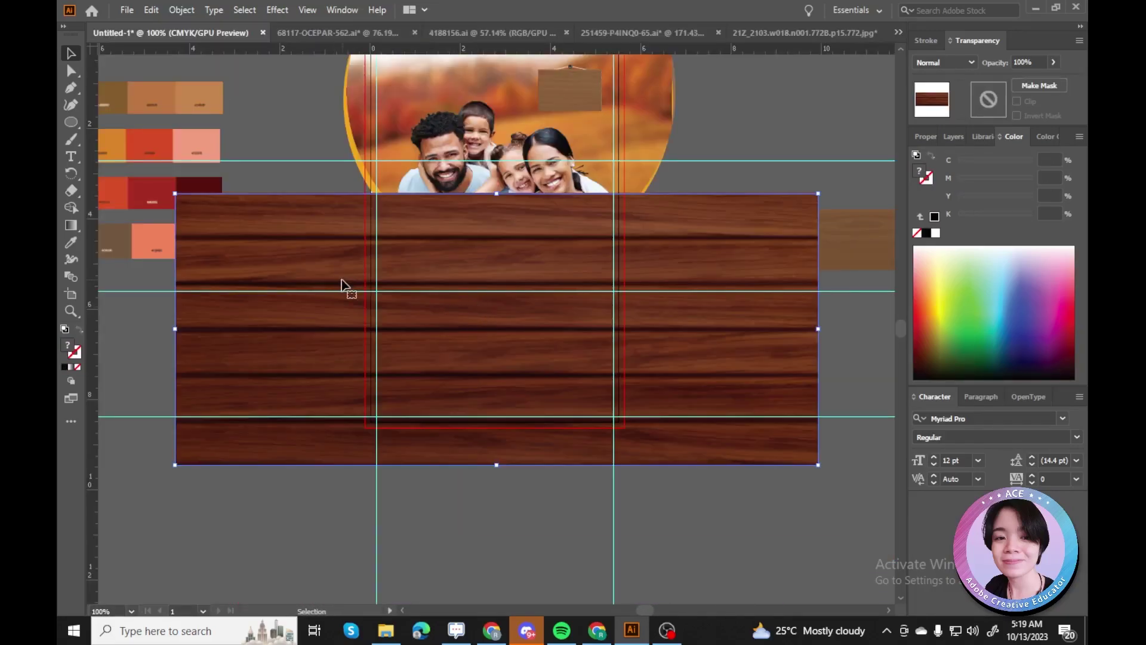
pyautogui.hotkey('ctrl', '[')
pyautogui.click(602, 522)
pyautogui.hotkey('ctrl', '=')
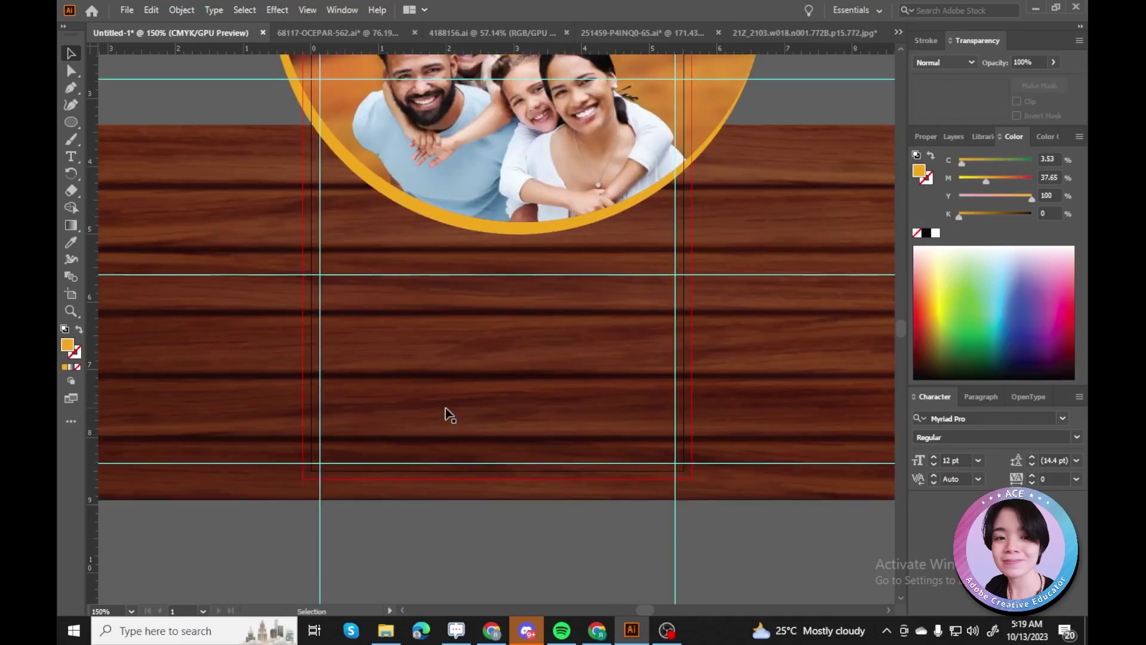
# Resize the circular family photo inside the yellow-orange circle so the ring shows evenly around it.
pyautogui.scroll(5, 451, 416)
pyautogui.click(734, 199)
pyautogui.moveTo(809, 371); pyautogui.dragTo(769, 456)
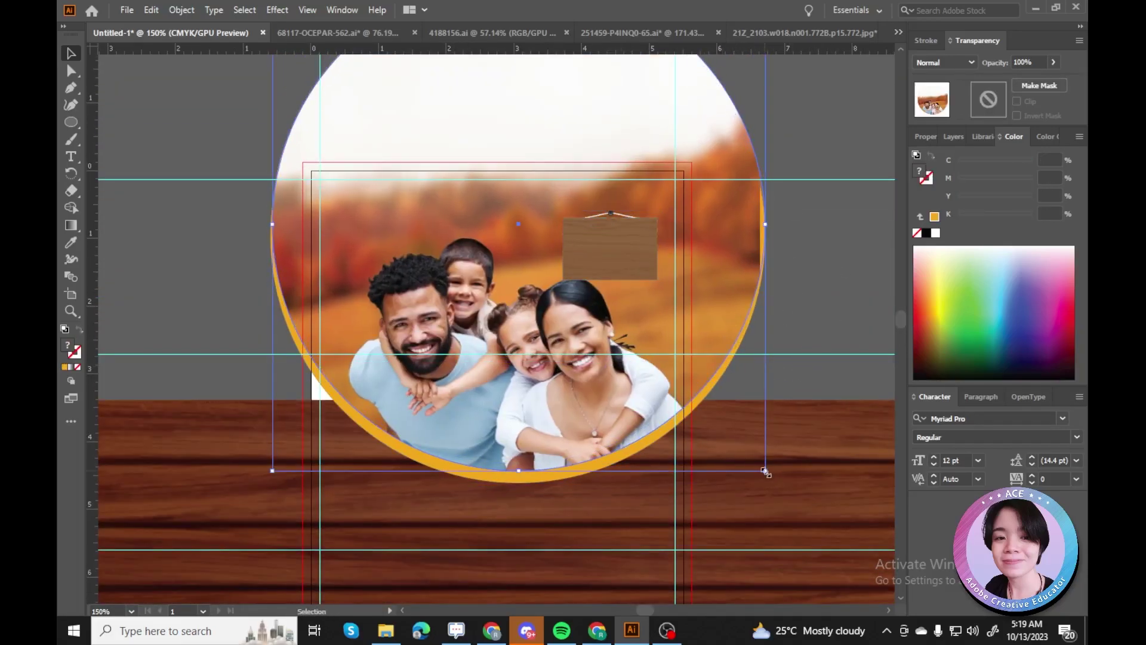
pyautogui.hotkey('ctrl', 'z')
pyautogui.scroll(1, 709, 443)
pyautogui.scroll(-3, 716, 325)
pyautogui.click(799, 294)
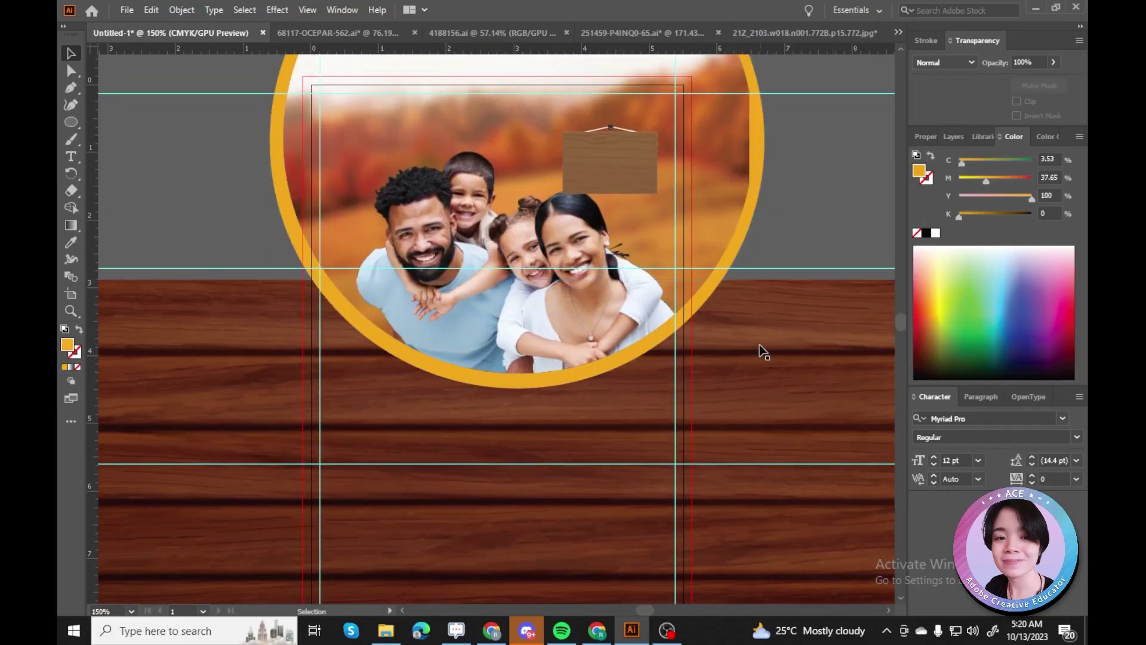
# Draw a teal rectangle about 5.5 by 5.7 in over the postcard's lower part and fit it to the artboard's side edges.
pyautogui.hotkey('ctrl', '-')
pyautogui.hotkey('ctrl', '-')
pyautogui.hotkey('ctrl', '=')
pyautogui.hotkey('ctrl', '=')
pyautogui.hotkey('ctrl', '-')
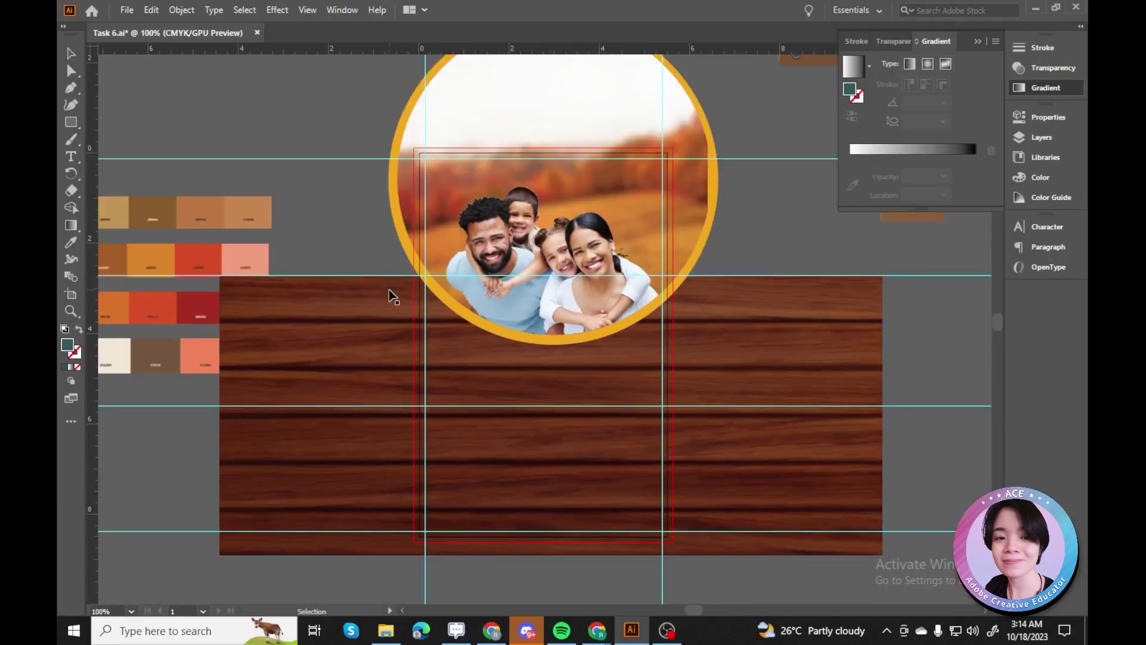
pyautogui.moveTo(671, 537); pyautogui.dragTo(671, 539)
pyautogui.scroll(1, 535, 519)
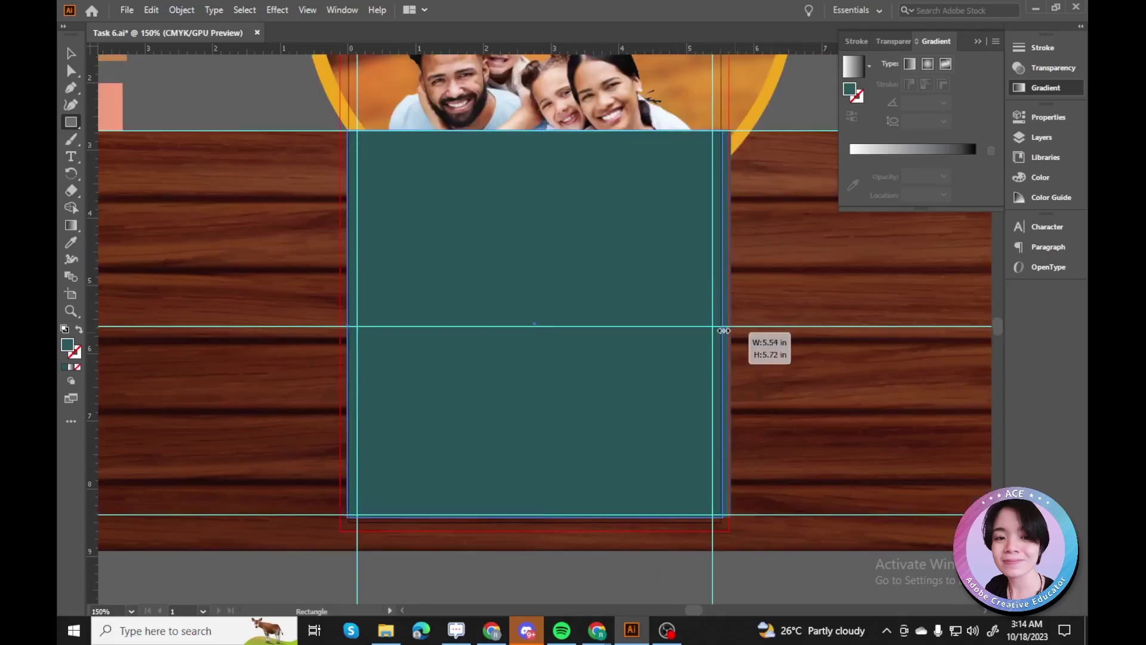
pyautogui.moveTo(358, 326); pyautogui.dragTo(358, 326)
# Apply a linear gradient to the teal rectangle and select its end color stop.
pyautogui.hotkey('ctrl', '-')
pyautogui.hotkey('ctrl', '-')
pyautogui.press('g')
pyautogui.hotkey('ctrl', '+')
pyautogui.hotkey('ctrl', '+')
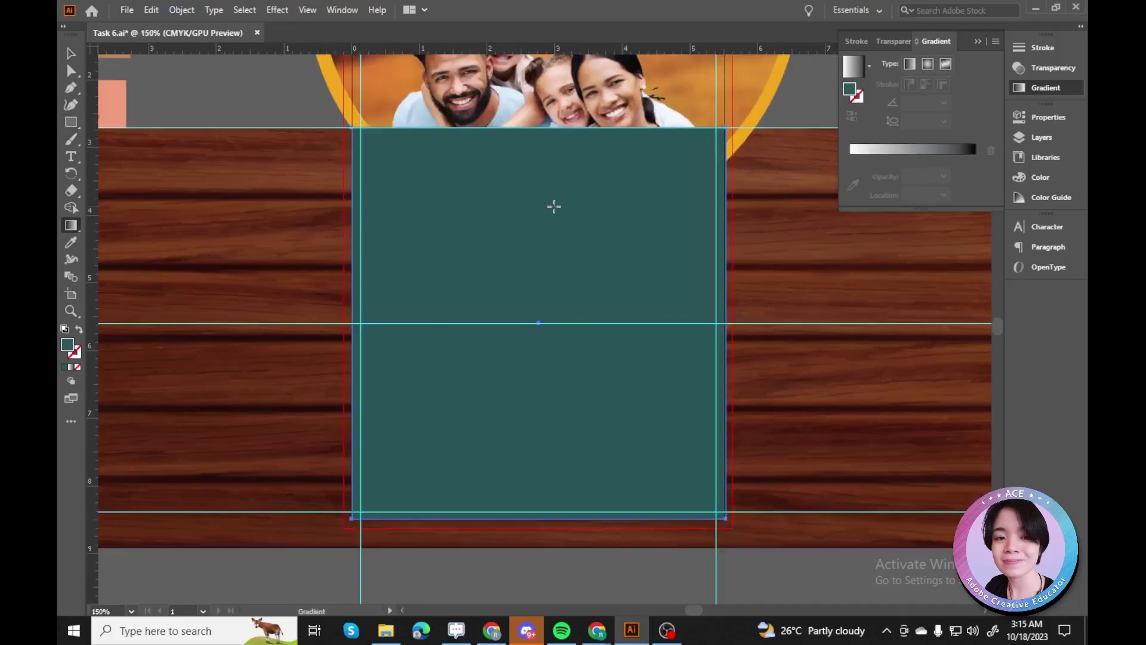
pyautogui.click(585, 375)
pyautogui.hotkey('ctrl', '-')
pyautogui.hotkey('ctrl', '-')
pyautogui.click(622, 323)
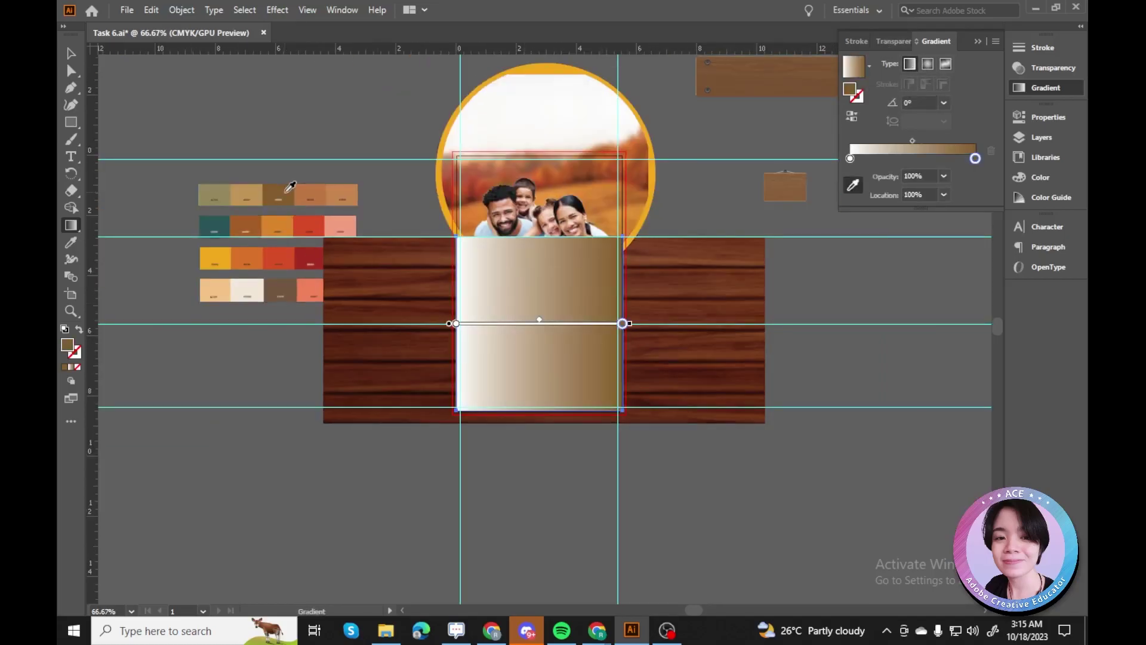
# Color the gradient's start stop cream and its middle and end stops teal, with the middle stop at about 40%.
pyautogui.click(215, 258)
pyautogui.doubleClick(622, 323)
pyautogui.click(458, 435)
pyautogui.click(214, 226)
pyautogui.doubleClick(456, 323)
pyautogui.click(298, 338)
pyautogui.moveTo(556, 323); pyautogui.dragTo(517, 324)
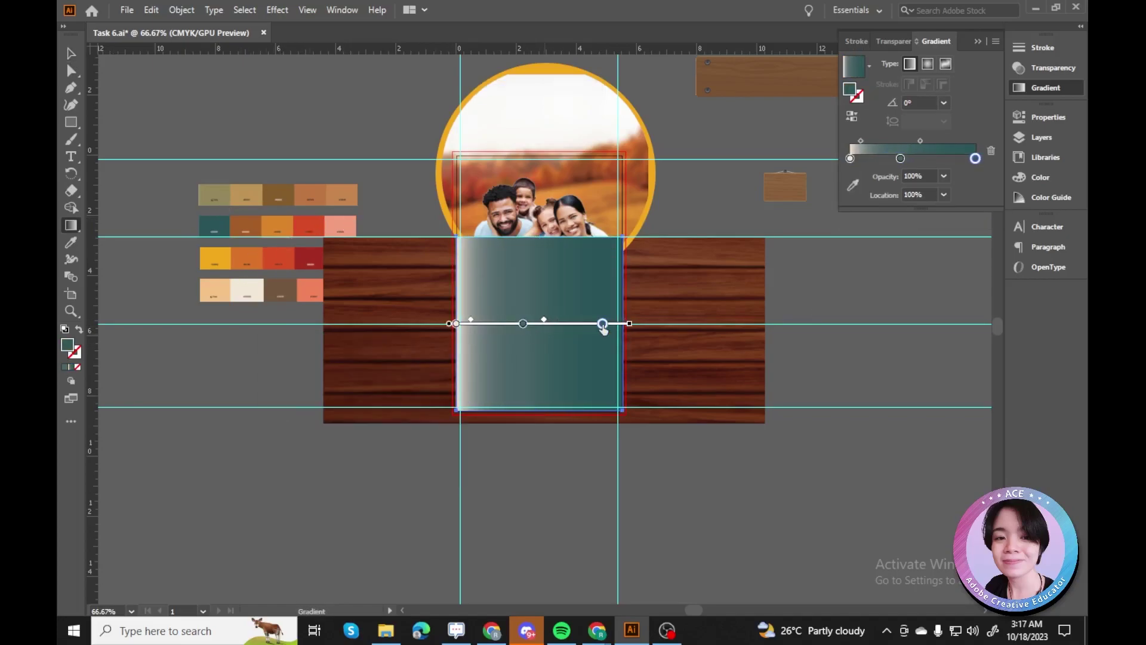
pyautogui.press('ctrl')
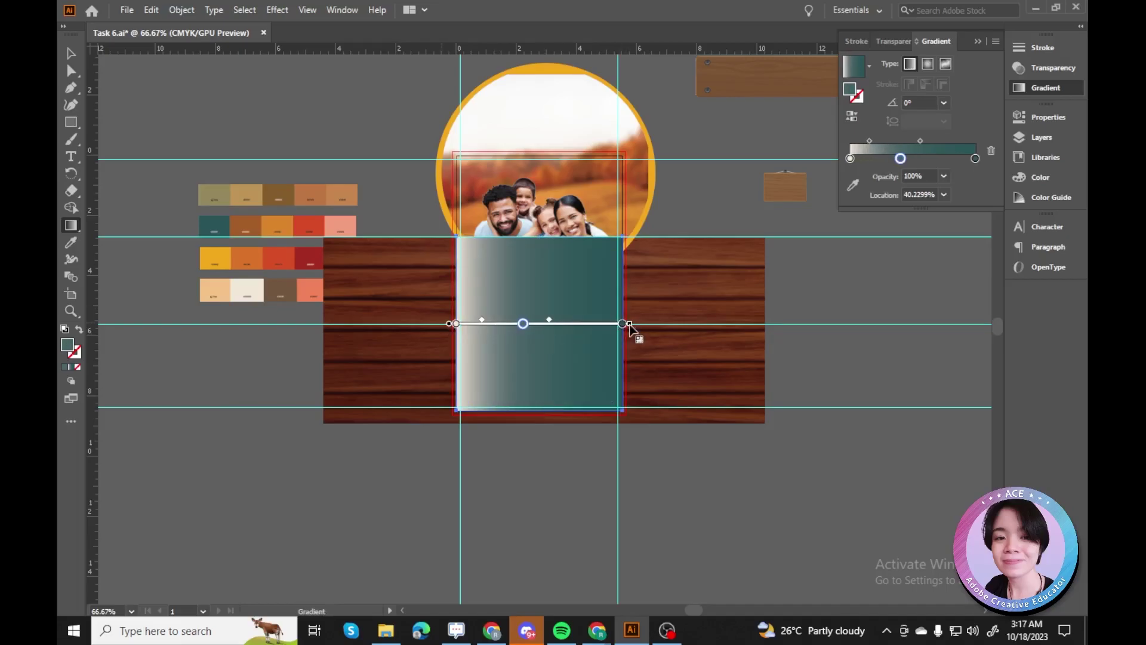
# Set the rectangle's gradient angle to -90° so the cream end is at the top and teal at the bottom.
pyautogui.hotkey('ctrl', '+')
pyautogui.hotkey('ctrl', '+')
pyautogui.hotkey('ctrl', '+')
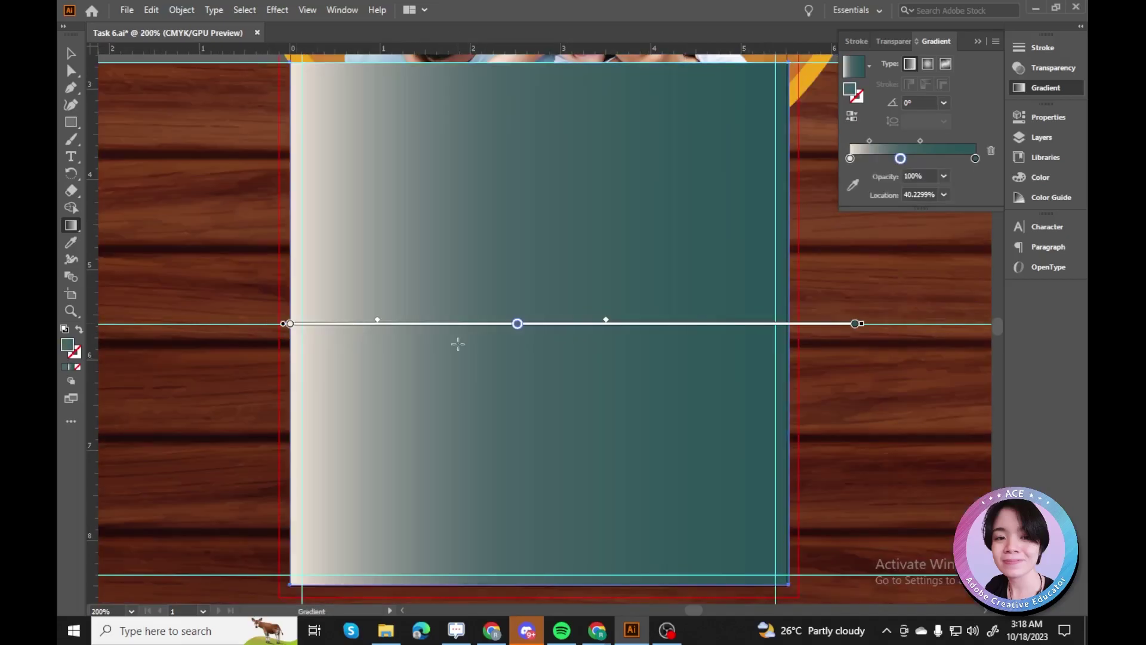
pyautogui.write('90')
pyautogui.press('Return')
pyautogui.write('180')
pyautogui.press('Return')
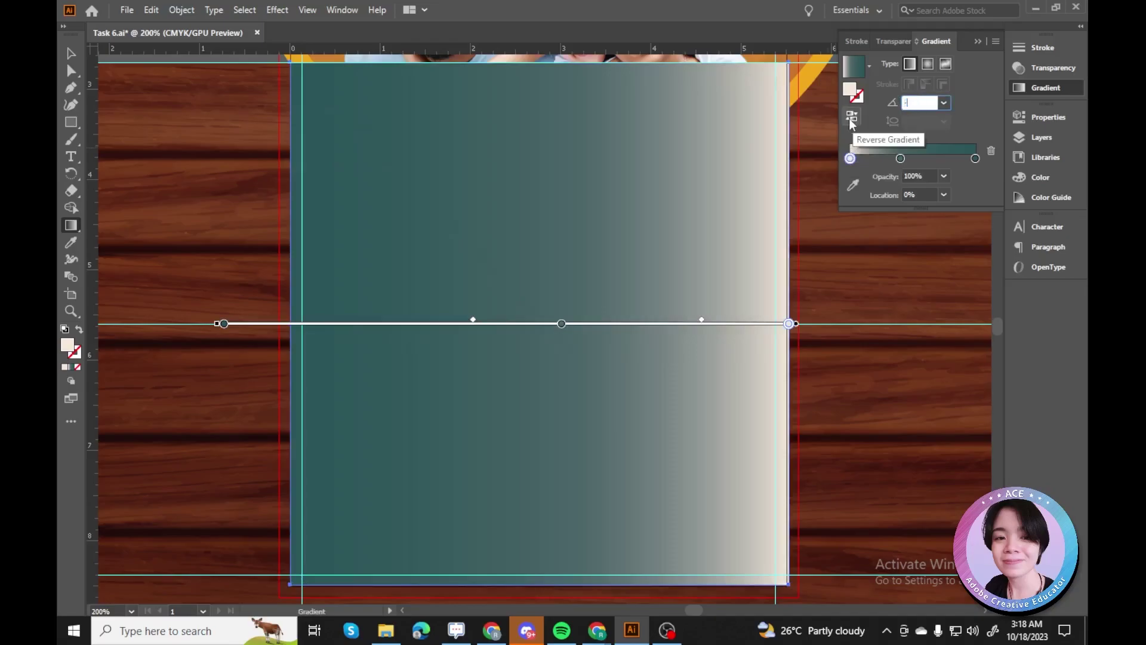
pyautogui.write('-90')
pyautogui.press('Return')
pyautogui.hotkey('ctrl', '-')
pyautogui.hotkey('ctrl', '-')
pyautogui.press('v')
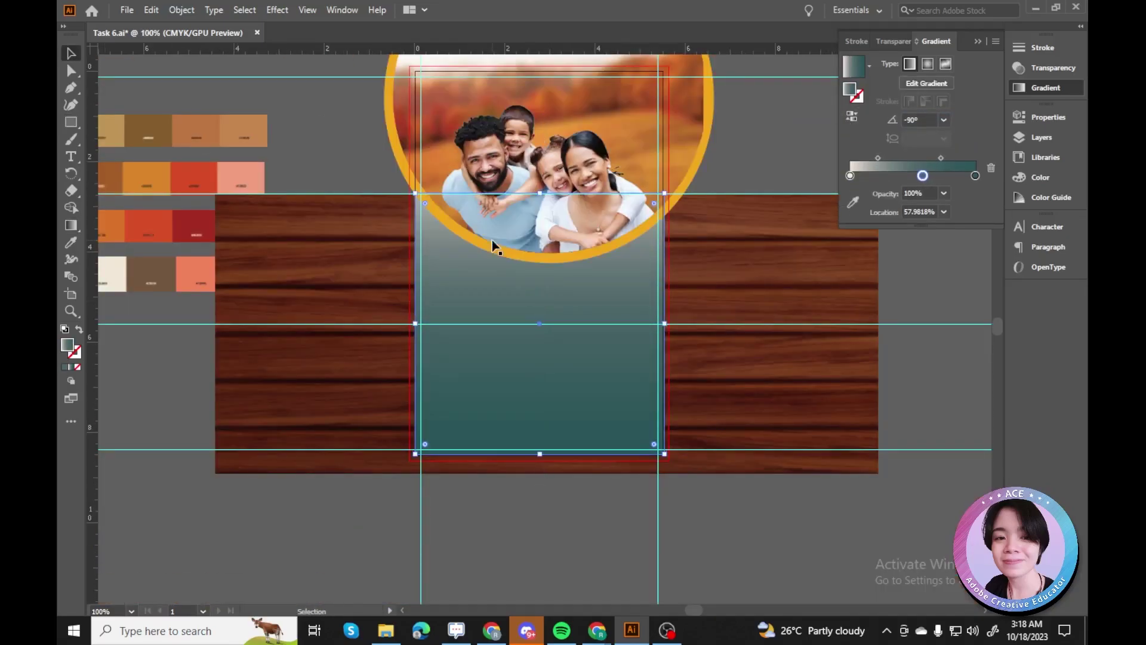
# Try the Overlay blending mode on the gradient rectangle over the wood, and return it to Normal.
pyautogui.scroll(-1, 543, 324)
pyautogui.click(1053, 68)
pyautogui.click(875, 63)
pyautogui.click(874, 90)
pyautogui.click(897, 62)
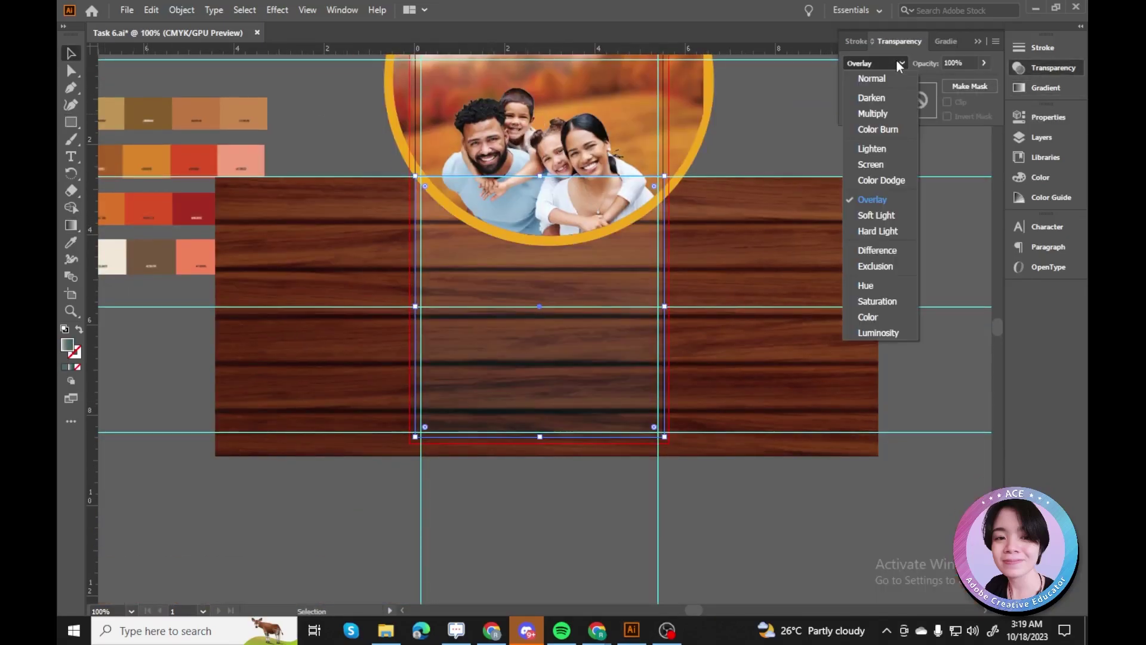
pyautogui.click(872, 76)
# Move the dark wood plank image off the postcard and scale it down beside the artboard.
pyautogui.click(749, 270)
pyautogui.click(758, 274)
pyautogui.moveTo(758, 274); pyautogui.dragTo(653, 397)
pyautogui.hotkey('ctrl', '-')
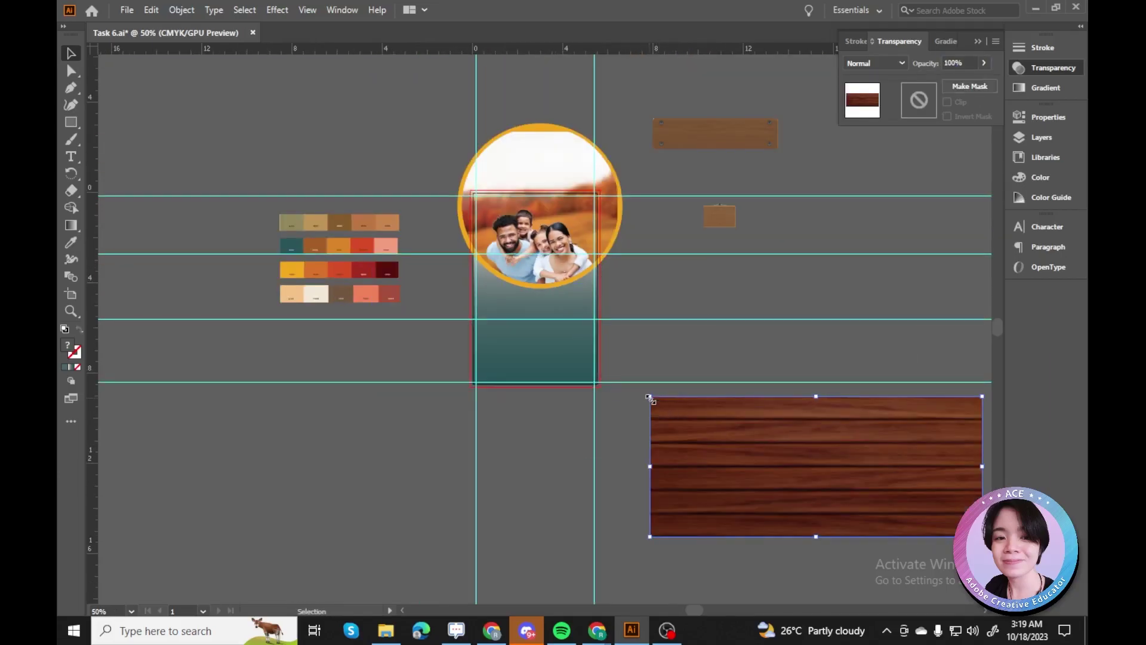
pyautogui.hotkey('ctrl', '+')
pyautogui.hotkey('ctrl', '+')
pyautogui.click(535, 357)
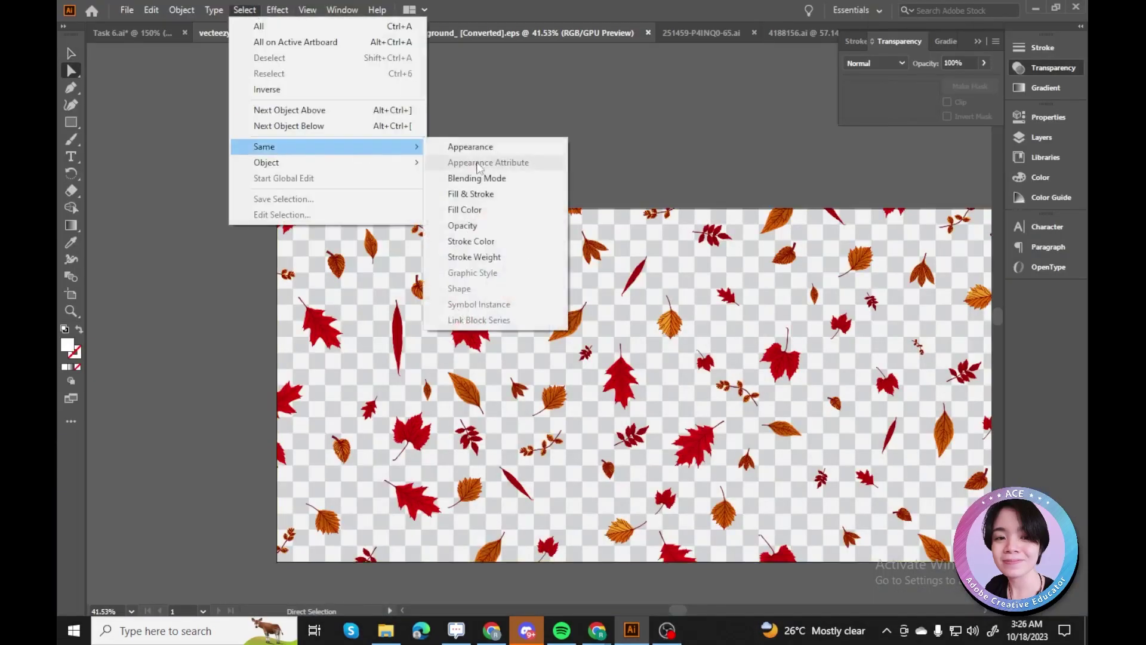
# Remove the checkerboard background from the autumn leaves artwork by selecting its matching squares.
pyautogui.click(445, 232)
pyautogui.click(244, 9)
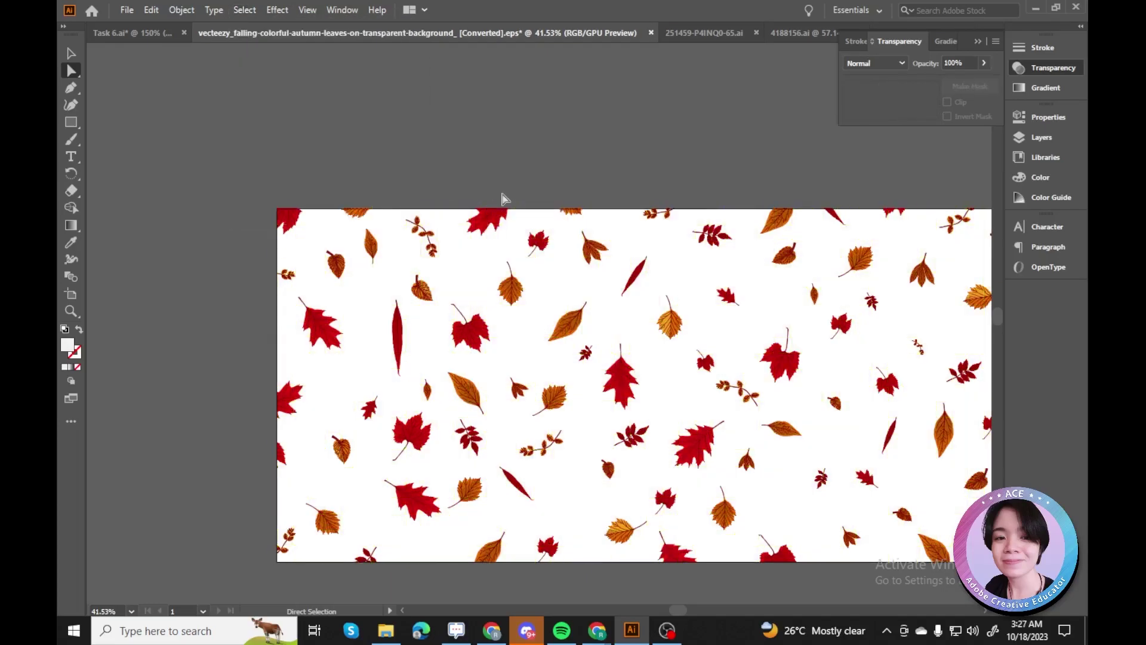
pyautogui.hotkey('ctrl', '-')
pyautogui.hotkey('ctrl', '-')
# Switch to the Task 6.ai document, paste the autumn leaves and place them across the postcard's lower part.
pyautogui.hotkey('ctrl', 'Tab')
pyautogui.hotkey('ctrl', '-')
pyautogui.hotkey('ctrl', '-')
pyautogui.hotkey('ctrl', '-')
pyautogui.hotkey('ctrl', '-')
pyautogui.hotkey('ctrl', '-')
pyautogui.hotkey('ctrl', 'v')
pyautogui.moveTo(784, 440); pyautogui.dragTo(609, 358)
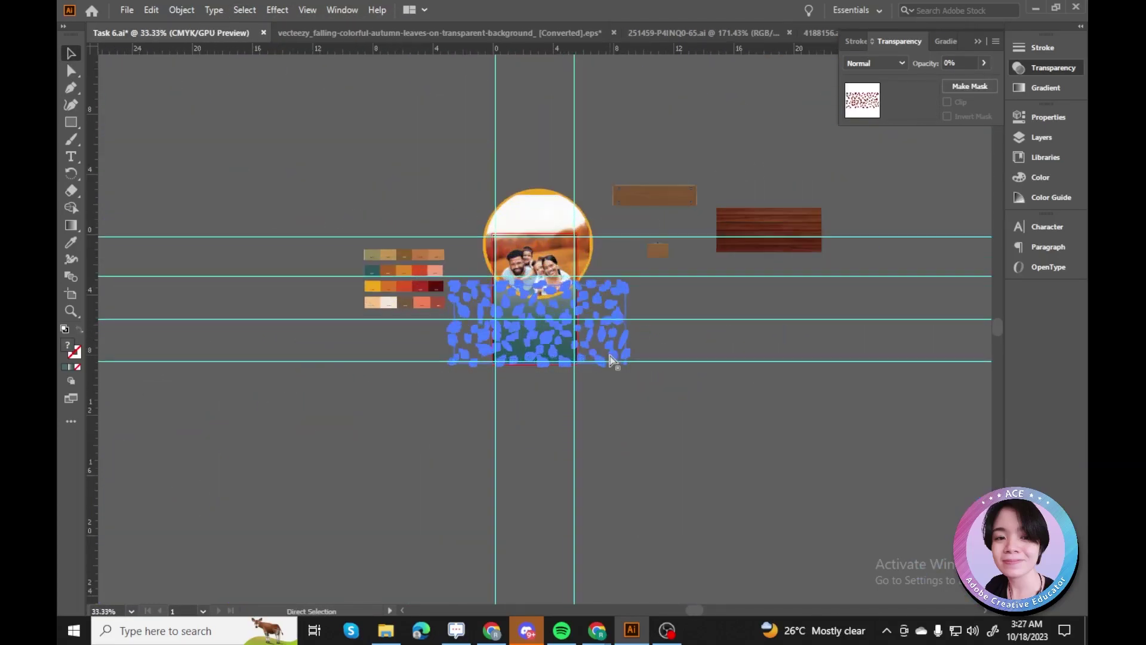
# Send the autumn leaves to the back, behind the gradient rectangle and the circular photo.
pyautogui.hotkey('ctrl', '+')
pyautogui.hotkey('ctrl', '+')
pyautogui.hotkey('ctrl', '+')
pyautogui.hotkey('ctrl', '+')
pyautogui.click(704, 230)
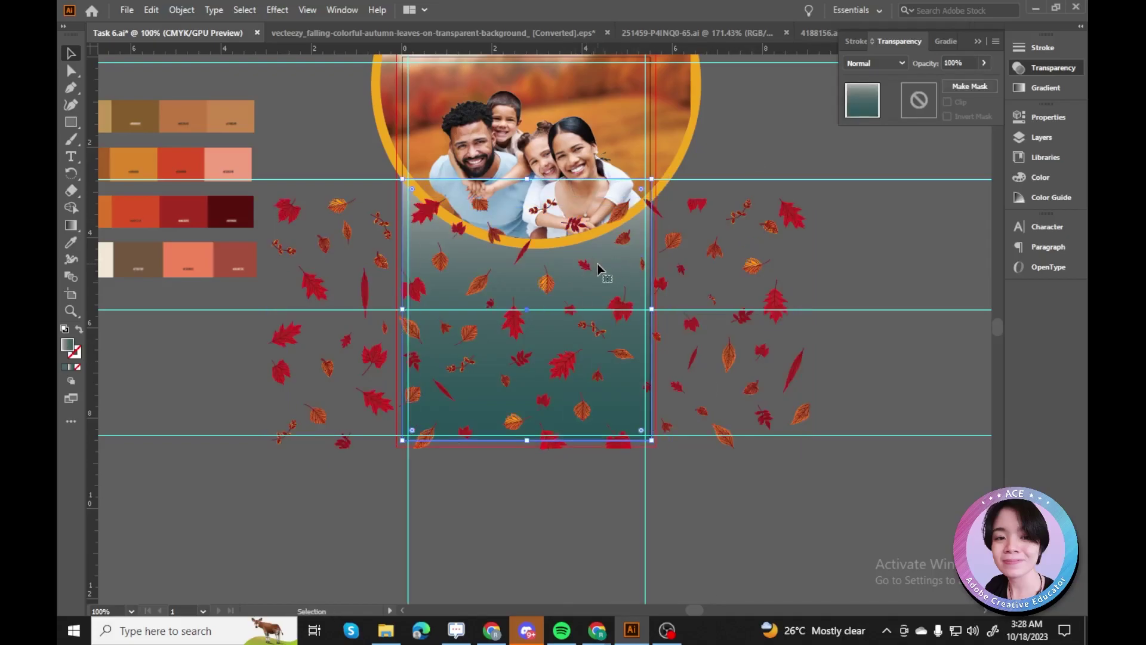
pyautogui.click(800, 247)
pyautogui.hotkey('ctrl', 'shift', '[')
pyautogui.click(267, 150)
# Try the Multiply blending mode on the gradient rectangle over the leaves.
pyautogui.click(496, 422)
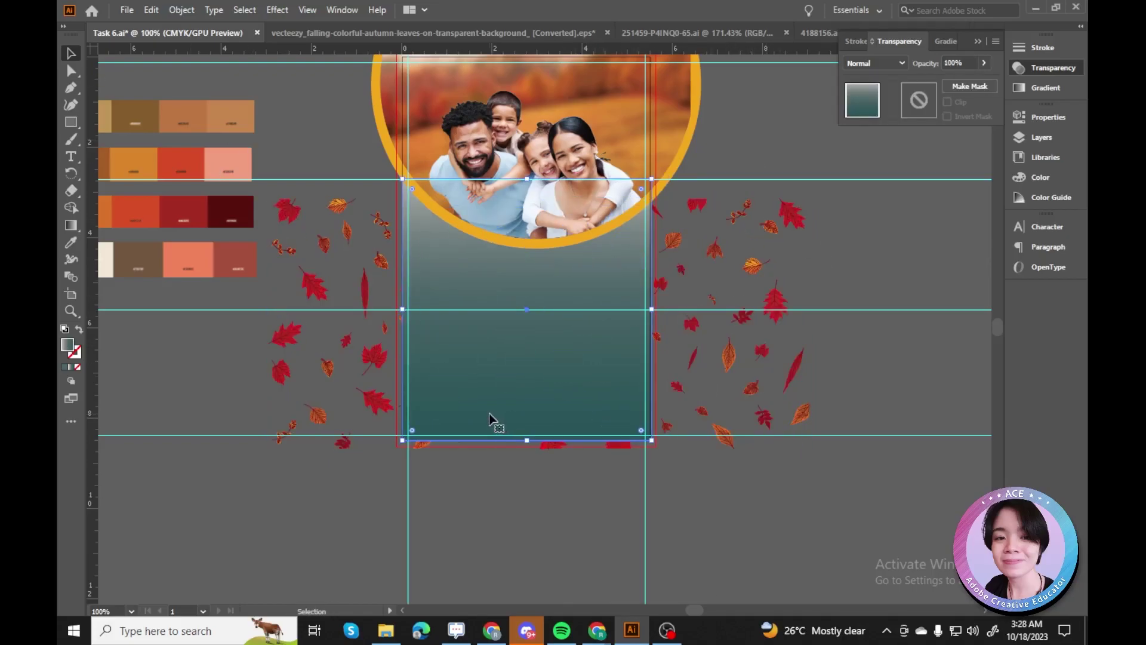
pyautogui.hotkey('ctrl', 'shift', '[')
pyautogui.click(875, 64)
pyautogui.click(876, 167)
pyautogui.click(792, 215)
pyautogui.click(748, 166)
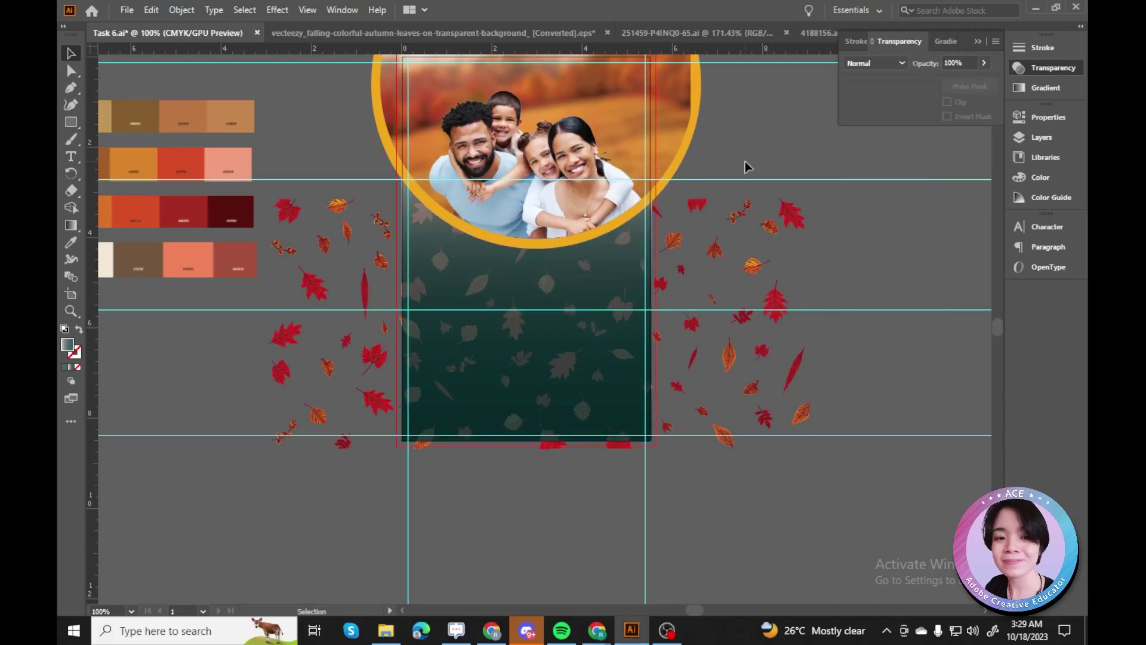
# Shift the autumn leaves slightly left behind the gradient rectangle.
pyautogui.click(725, 252)
pyautogui.moveTo(676, 312); pyautogui.dragTo(670, 315)
pyautogui.click(136, 396)
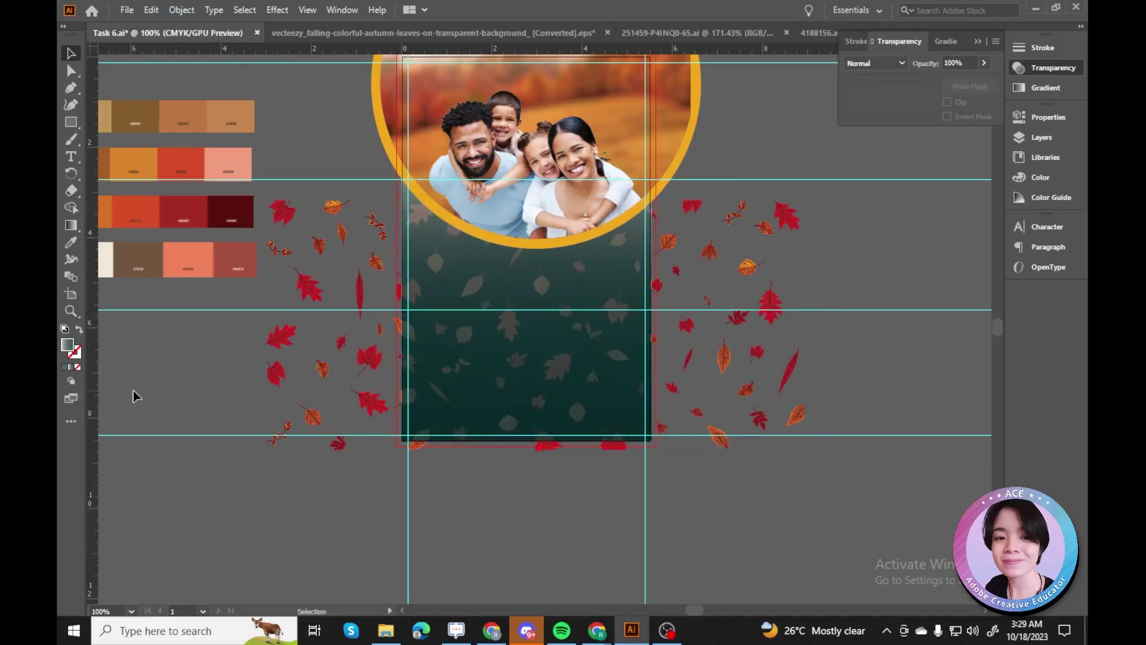
# Return the gradient rectangle to the Normal blending mode and lower its opacity to 56%.
pyautogui.click(725, 372)
pyautogui.click(617, 370)
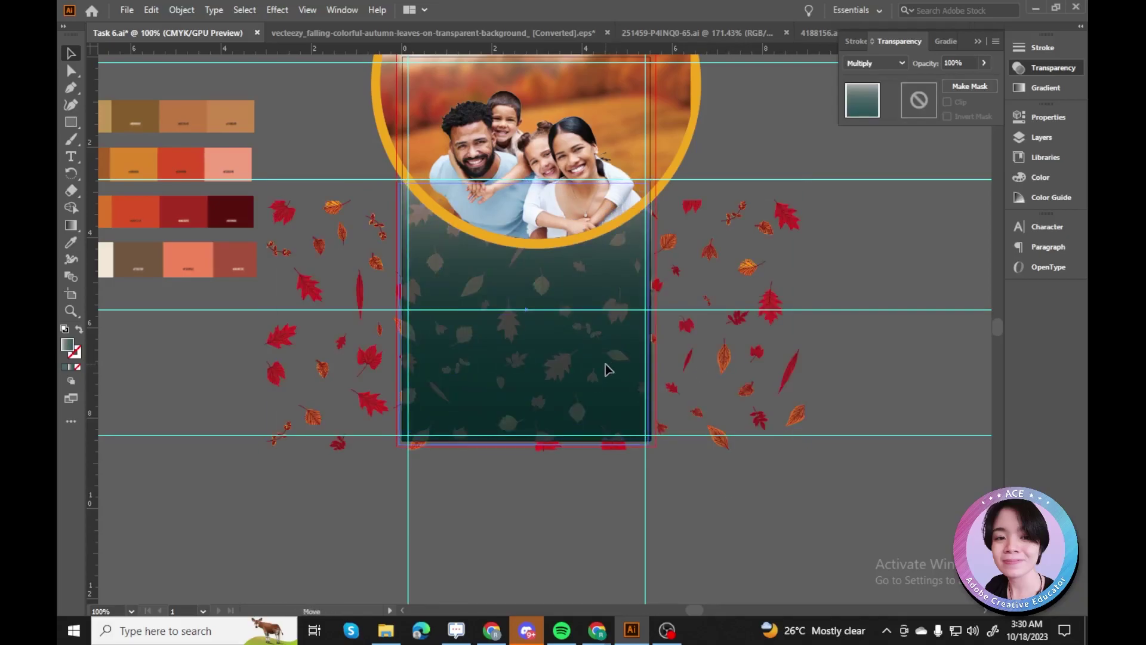
pyautogui.hotkey('ctrl', '+')
pyautogui.click(874, 63)
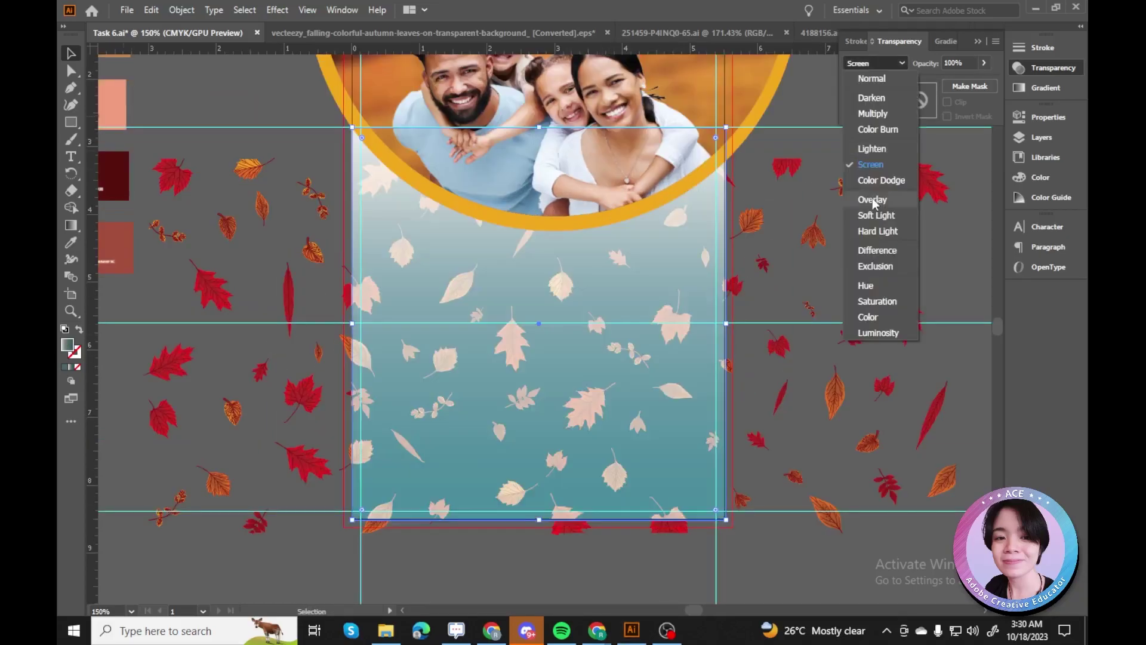
pyautogui.click(872, 78)
pyautogui.click(984, 62)
pyautogui.moveTo(985, 80); pyautogui.dragTo(963, 80)
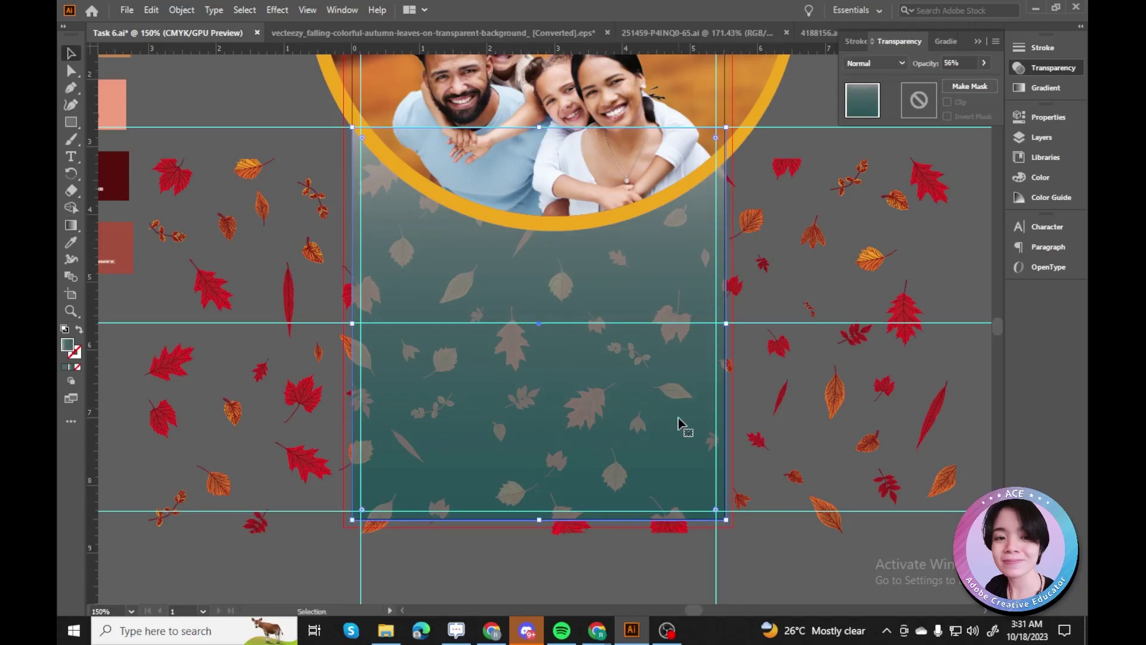
pyautogui.click(534, 567)
pyautogui.scroll(3, 548, 550)
pyautogui.scroll(-2, 548, 550)
pyautogui.click(964, 388)
pyautogui.click(800, 187)
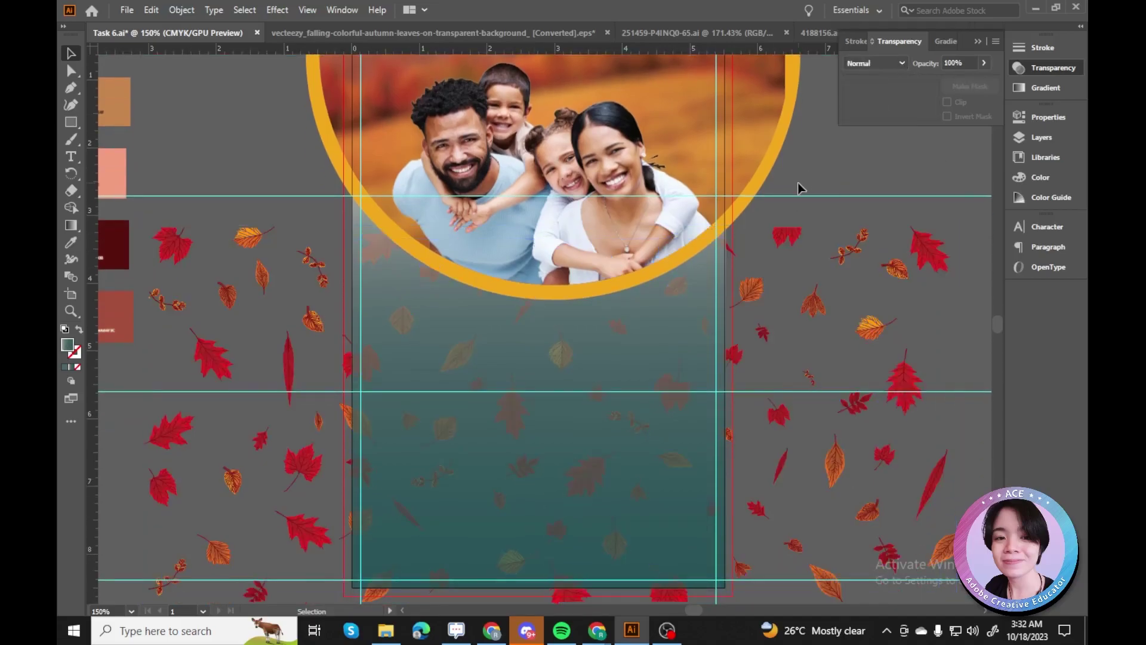
# Create a rectangle covering the whole postcard and align it with the artboard.
pyautogui.click(851, 246)
pyautogui.click(865, 205)
pyautogui.hotkey('ctrl', '-')
pyautogui.press('m')
pyautogui.click(518, 304)
pyautogui.press('Return')
pyautogui.moveTo(685, 465); pyautogui.dragTo(574, 269)
pyautogui.hotkey('ctrl', '+')
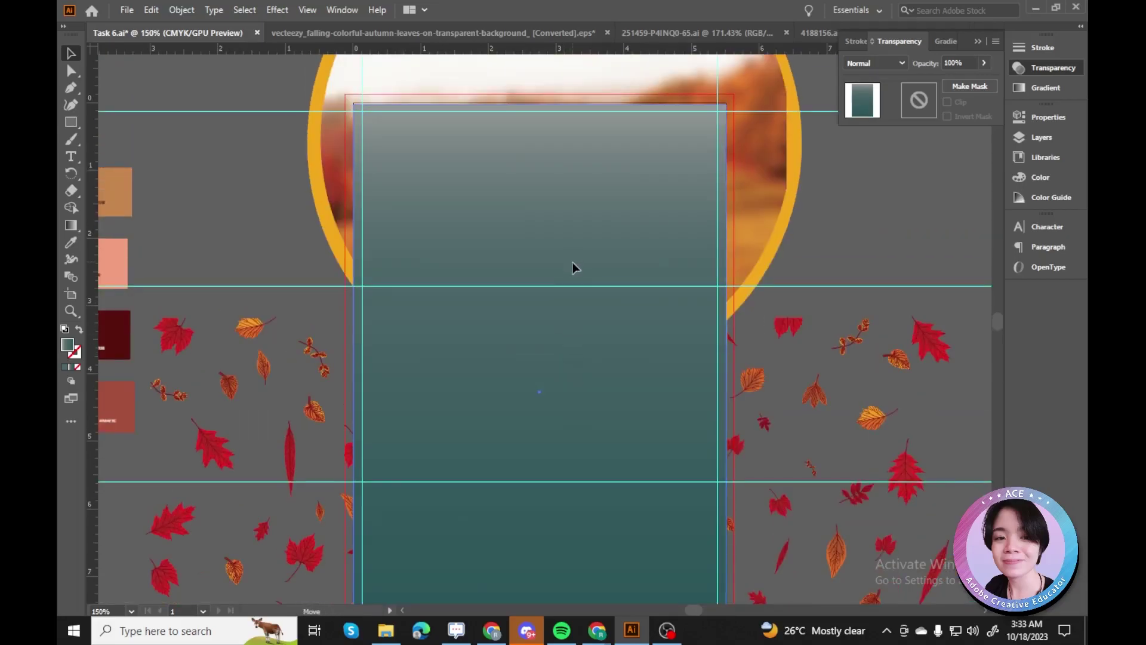
# Try to clip the photo, leaves and gradient rectangle to the postcard-sized rectangle, and undo it.
pyautogui.hotkey('ctrl', '-')
pyautogui.hotkey('ctrl', '-')
pyautogui.hotkey('ctrl', 'a')
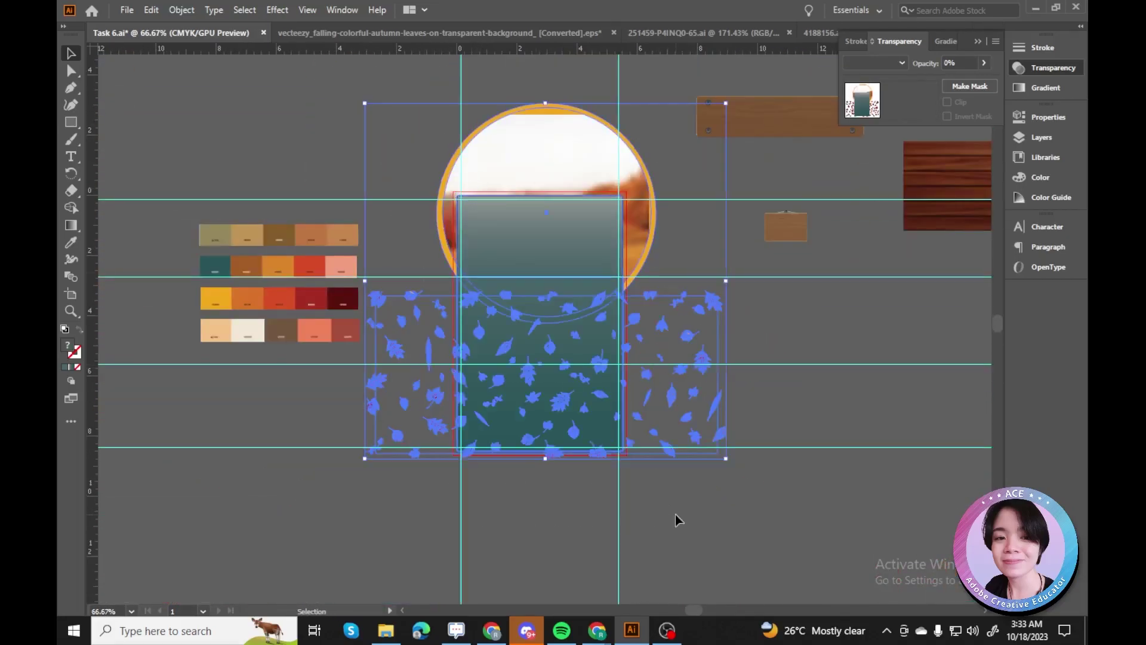
pyautogui.hotkey('ctrl', '7')
pyautogui.click(733, 456)
pyautogui.hotkey('ctrl', '+')
pyautogui.hotkey('ctrl', 'z')
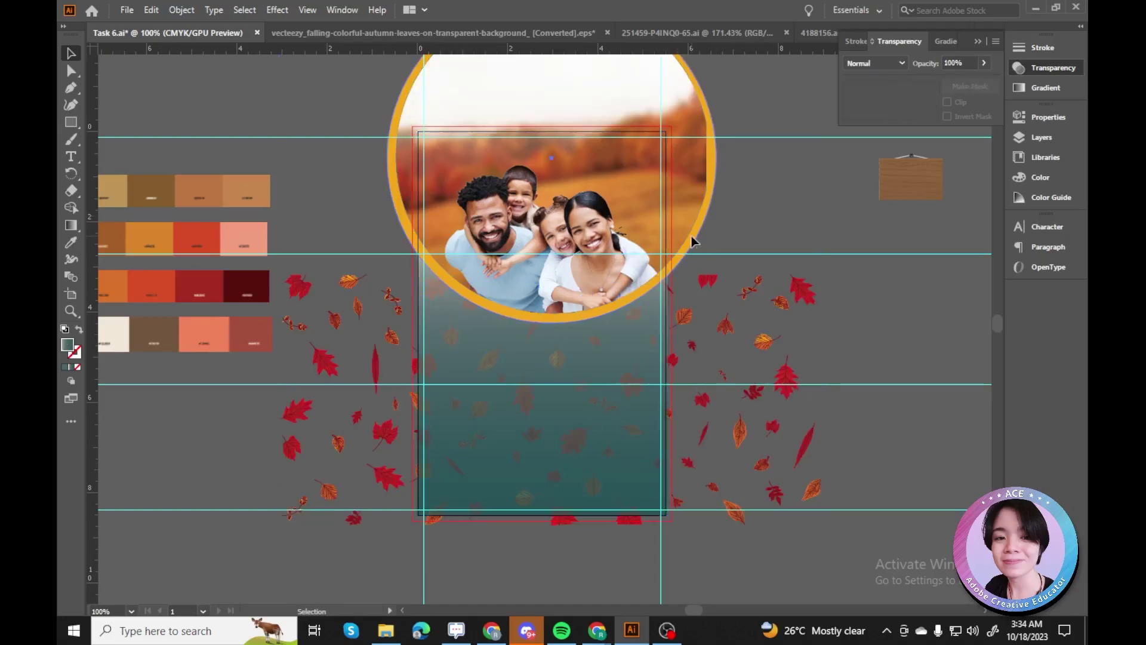
pyautogui.hotkey('ctrl', 'z')
# Recolor the ring behind the circular photo with the palette's light golden-brown swatch.
pyautogui.press('i')
pyautogui.hscroll(-3, 155, 285)
pyautogui.click(155, 284)
pyautogui.doubleClick(67, 344)
pyautogui.click(530, 274)
pyautogui.click(342, 241)
pyautogui.click(202, 194)
pyautogui.click(69, 56)
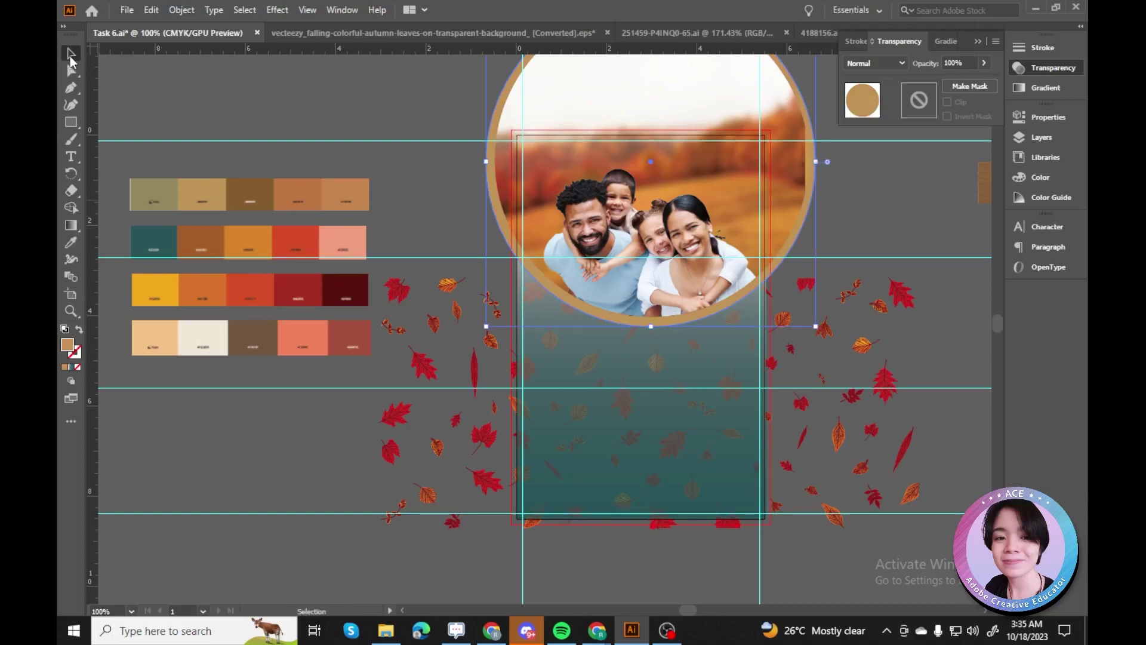
# Apply a Multiply drop shadow to the golden-brown ring with 75% opacity, X offset 0 in and Y offset 0.125 in.
pyautogui.click(277, 9)
pyautogui.click(460, 154)
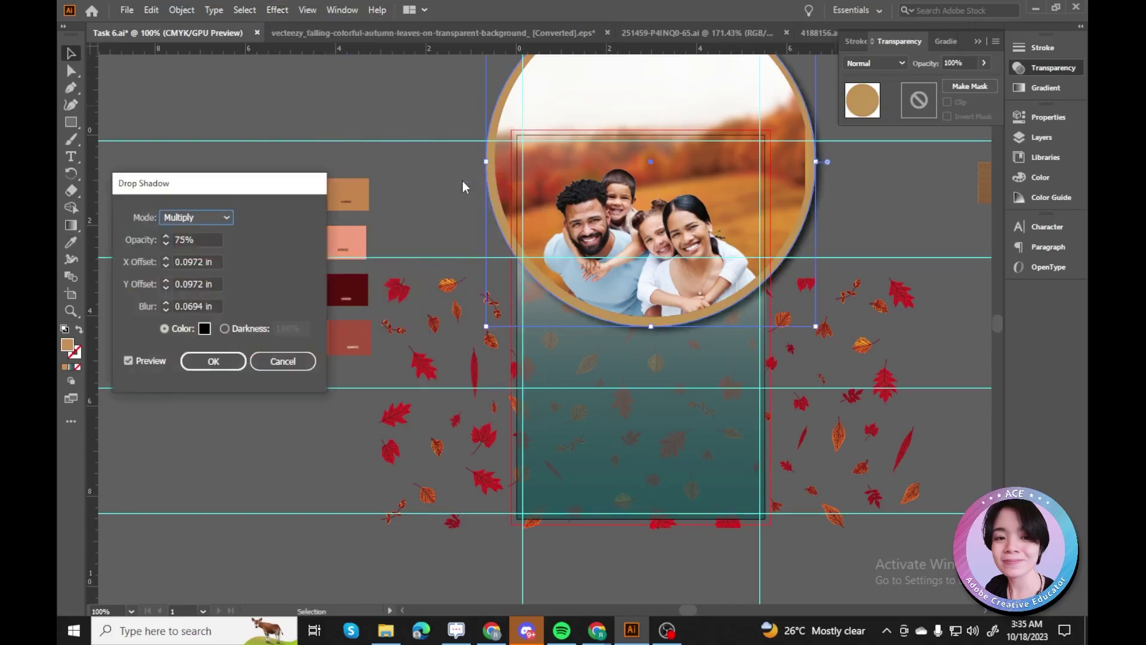
pyautogui.click(168, 261)
pyautogui.press('Tab')
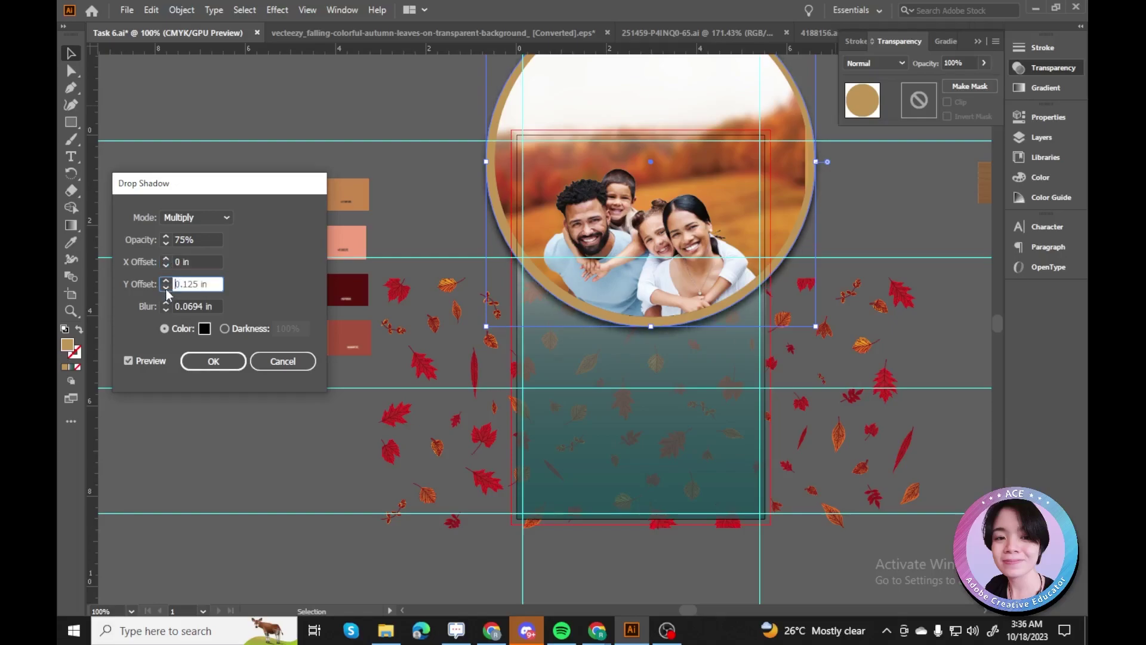
pyautogui.write('0.125')
pyautogui.press('Tab')
pyautogui.press('Return')
pyautogui.scroll(1, 241, 199)
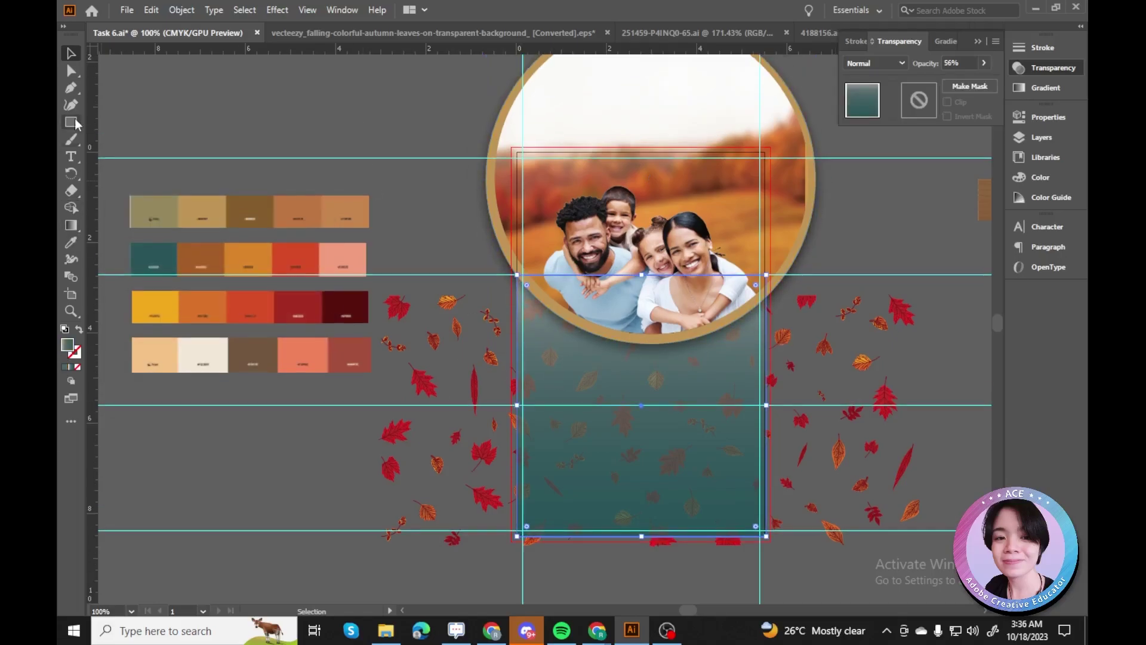
# Paste a copy of the postcard-sized gradient rectangle in front, try a clipping mask with it, and undo the mask.
pyautogui.hotkey('ctrl', 'v')
pyautogui.hotkey('ctrl', 'z')
pyautogui.hotkey('ctrl', 'f')
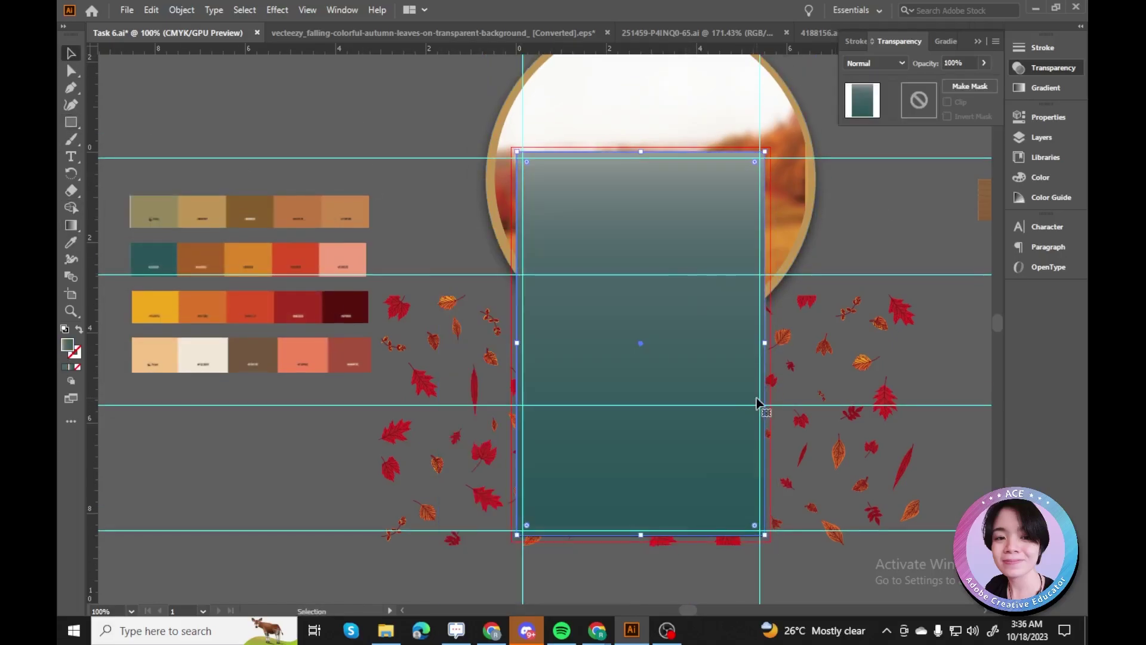
pyautogui.hotkey('ctrl', '7')
pyautogui.hotkey('ctrl', 'z')
# Draw a rectangle over the postcard and clip the circular photo, ring, leaves and gradient to the postcard area.
pyautogui.click(715, 476)
pyautogui.moveTo(718, 482); pyautogui.dragTo(735, 453)
pyautogui.click(890, 233)
pyautogui.press('m')
pyautogui.moveTo(606, 439); pyautogui.dragTo(855, 602)
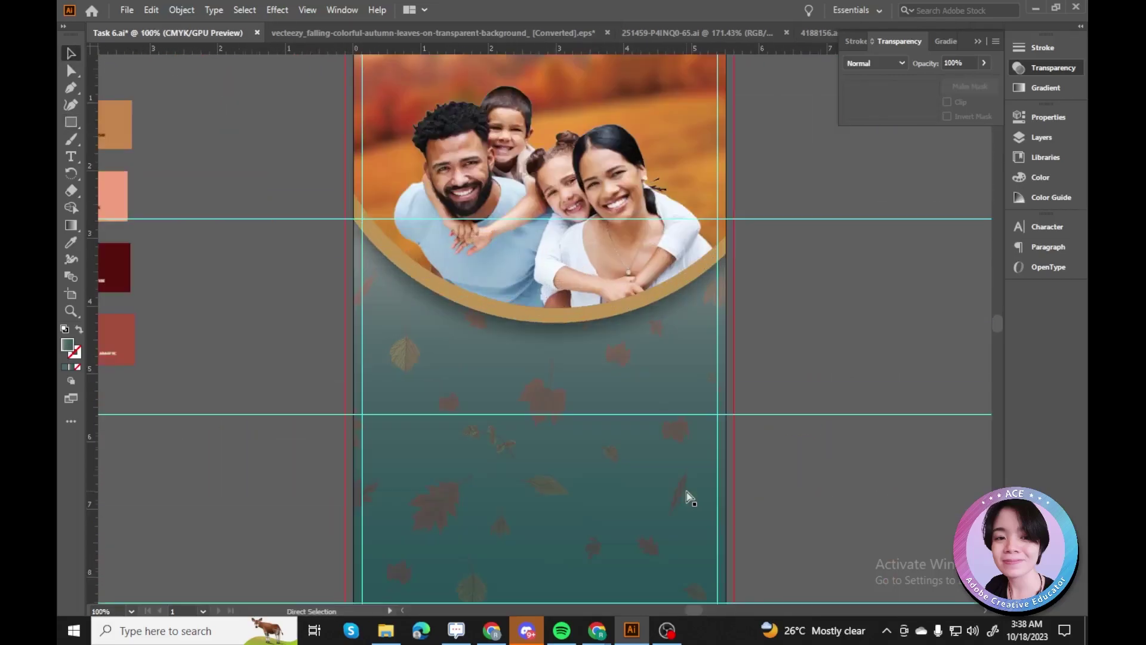
# Place the small hanging sign in the photo's upper-right corner and the long wooden plank across the postcard below the photo.
pyautogui.scroll(-1, 686, 490)
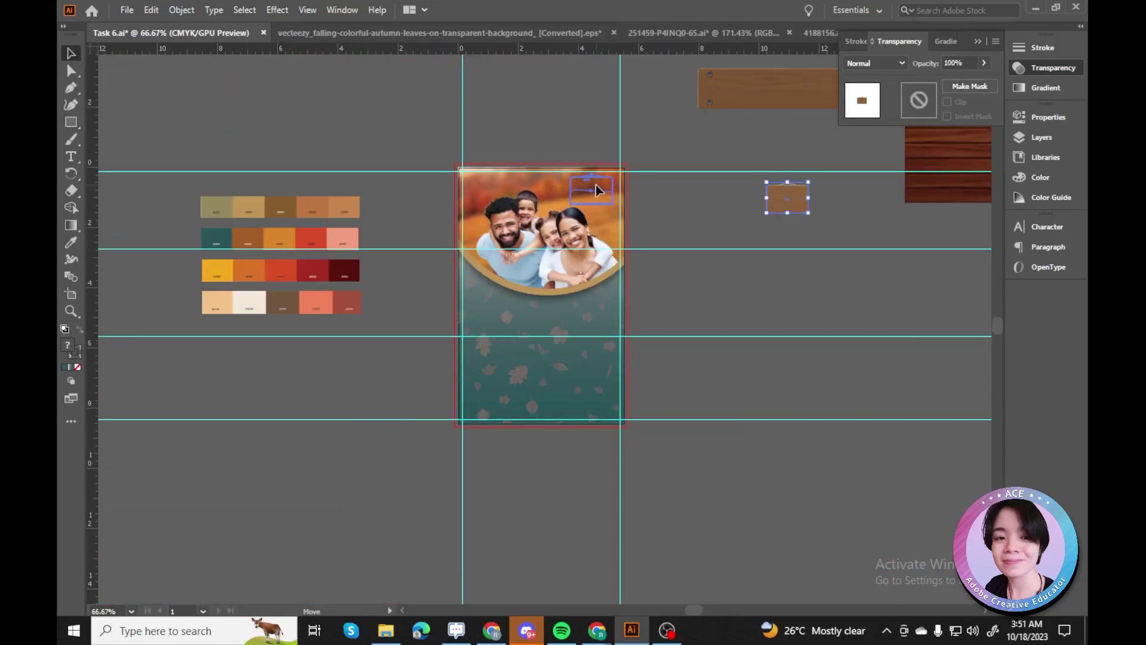
pyautogui.scroll(2, 737, 255)
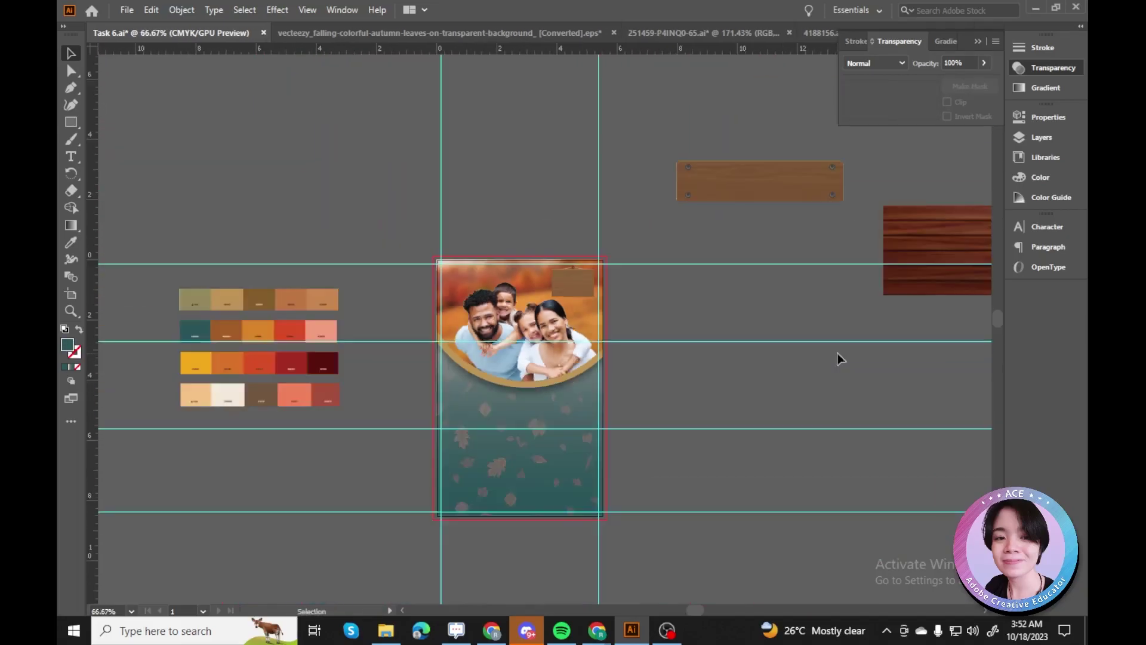
pyautogui.hscroll(2, 839, 359)
pyautogui.moveTo(704, 133); pyautogui.dragTo(418, 466)
pyautogui.click(697, 369)
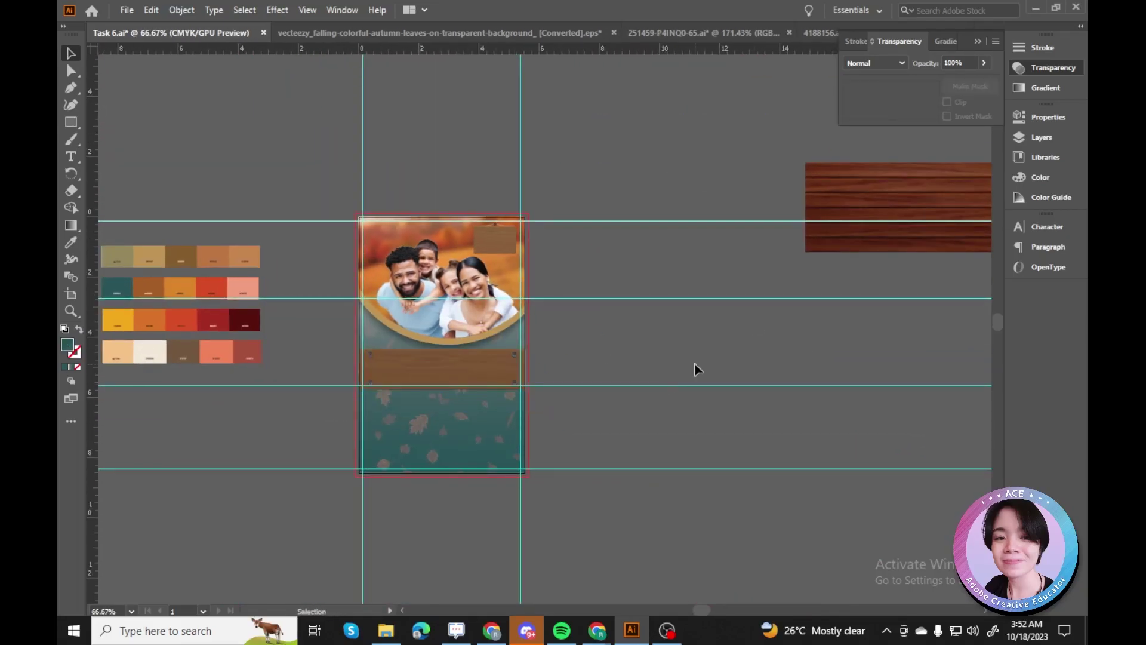
# Add the text "OPEN" on the hanging wooden sign.
pyautogui.hotkey('ctrl', '=')
pyautogui.scroll(2, 753, 442)
pyautogui.scroll(2, 151, 113)
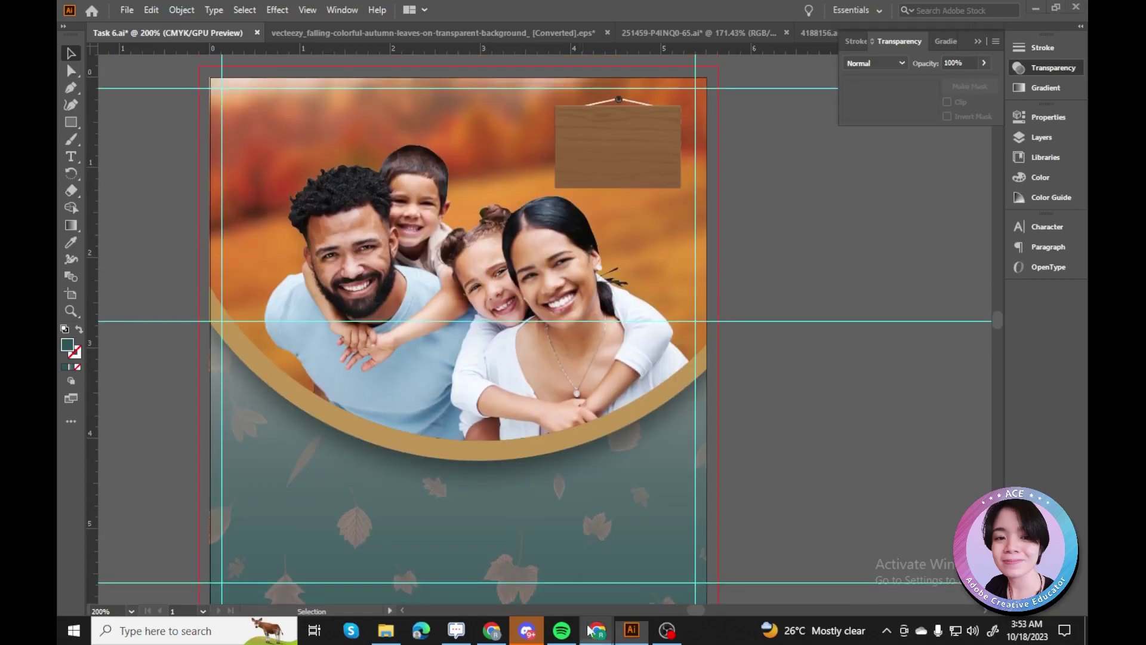
pyautogui.hotkey('alt', 'Tab')
pyautogui.hotkey('alt', 'Tab')
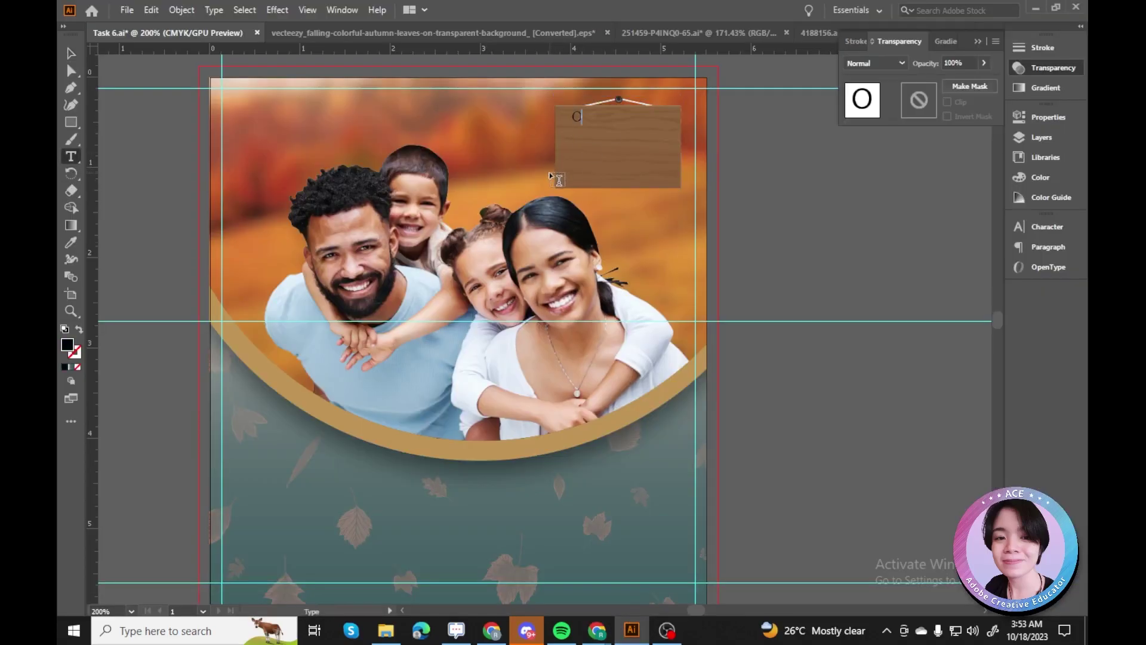
pyautogui.write('PEN')
pyautogui.hotkey('ctrl', 'a')
pyautogui.hotkey('ctrl', 't')
# Format the OPEN text in white Open Sans Bold at 20 pt.
pyautogui.doubleClick(68, 346)
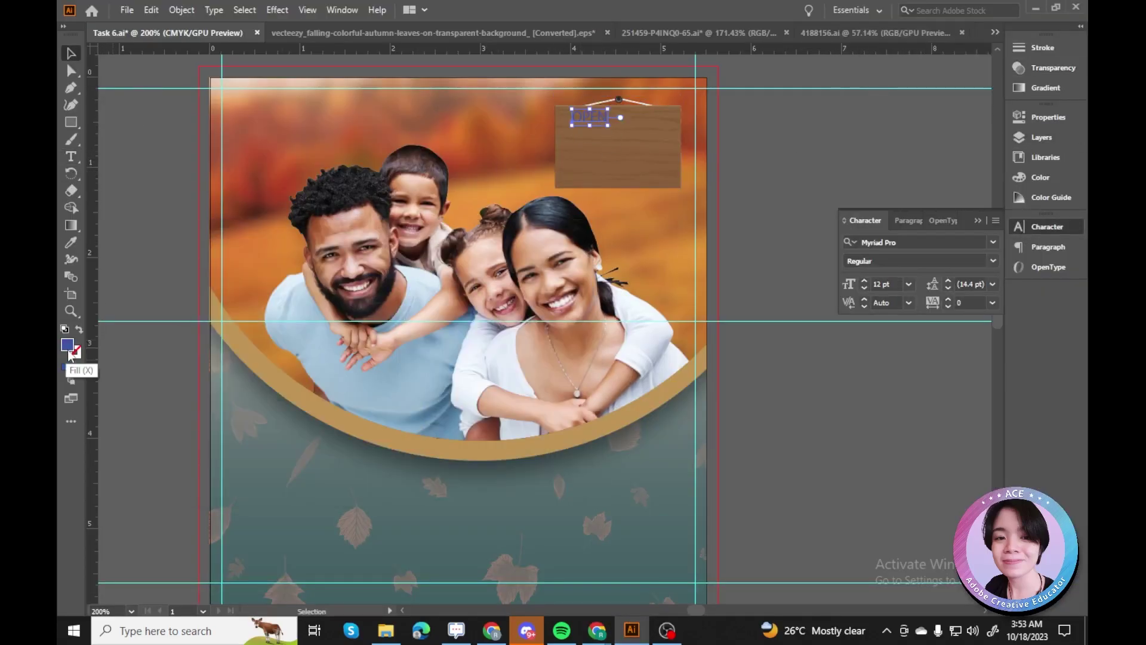
pyautogui.click(993, 242)
pyautogui.click(818, 489)
pyautogui.click(865, 283)
pyautogui.click(865, 283)
pyautogui.click(865, 283)
pyautogui.click(865, 283)
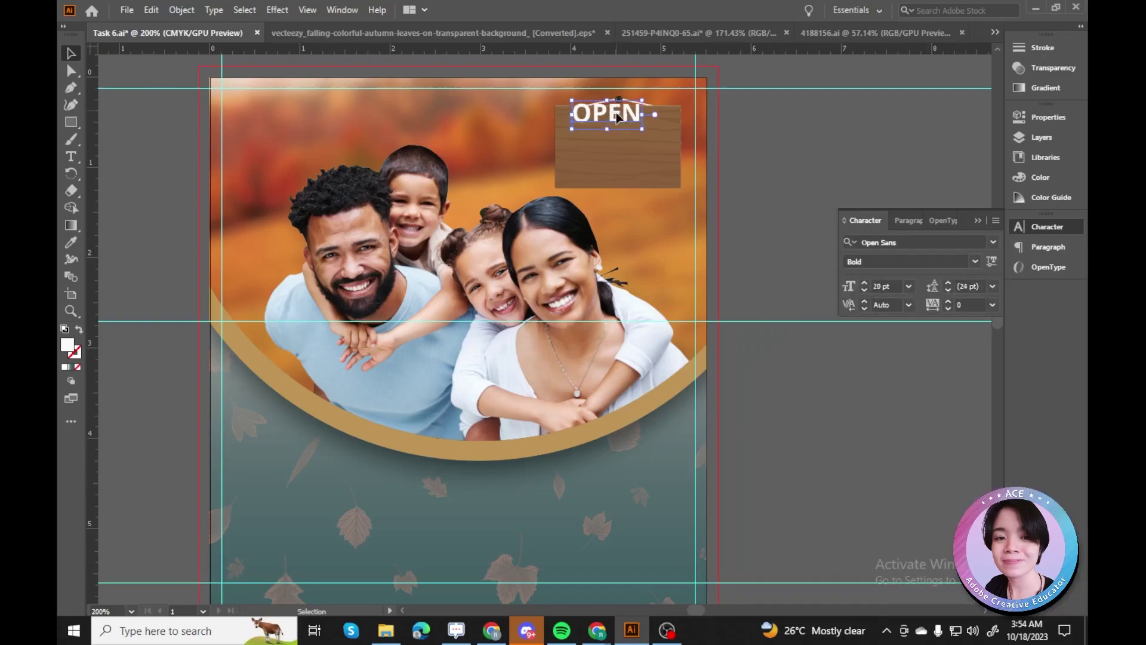
pyautogui.click(975, 262)
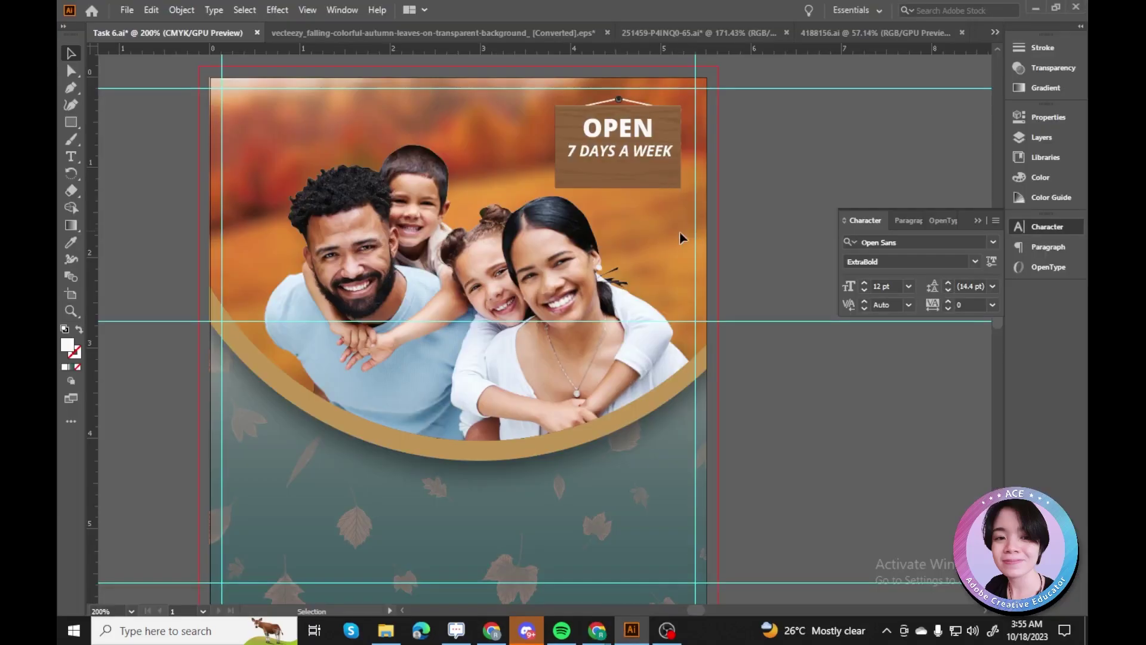
# Add the line "9 AM - 7PM" beneath "7 DAYS A WEEK" on the sign and set it to Bold.
pyautogui.moveTo(646, 158); pyautogui.dragTo(646, 178)
pyautogui.write('AM - 7PM')
pyautogui.press('Escape')
pyautogui.click(975, 262)
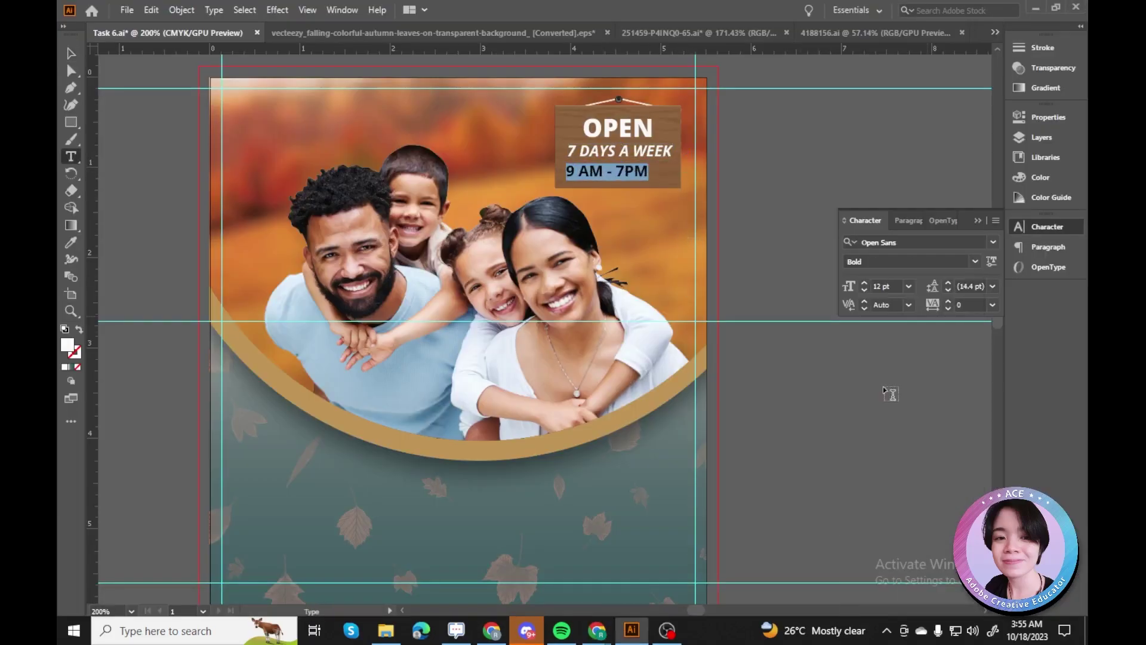
pyautogui.click(890, 386)
pyautogui.click(768, 204)
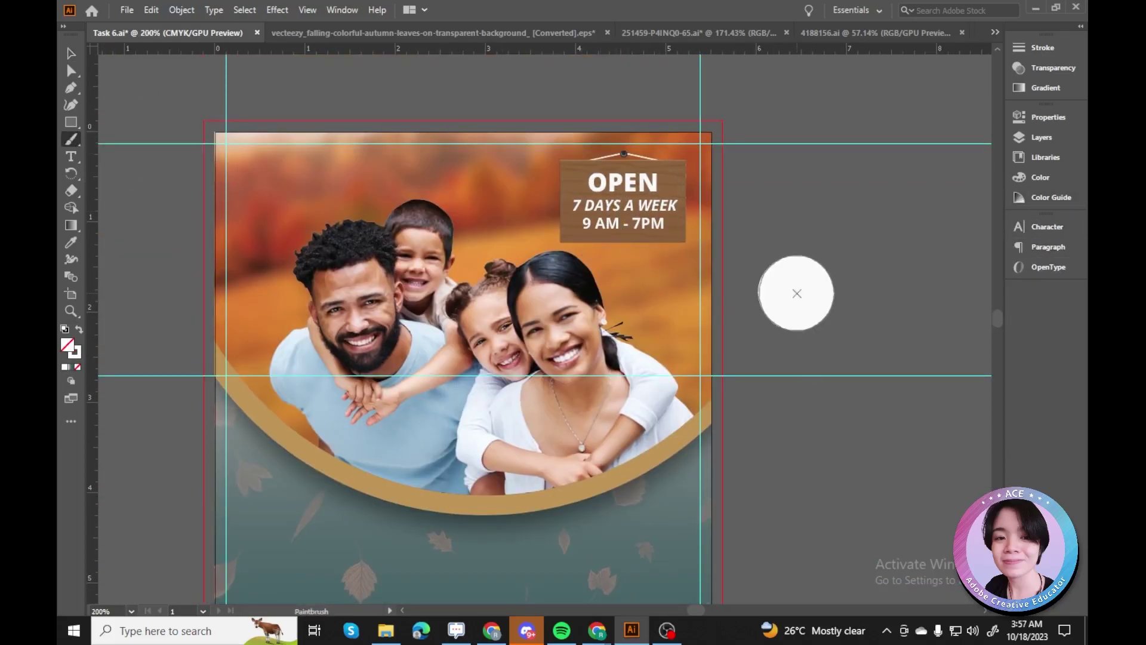
# Paint a large round white dot behind the hanging sign and soften it with a Gaussian Blur.
pyautogui.click(622, 203)
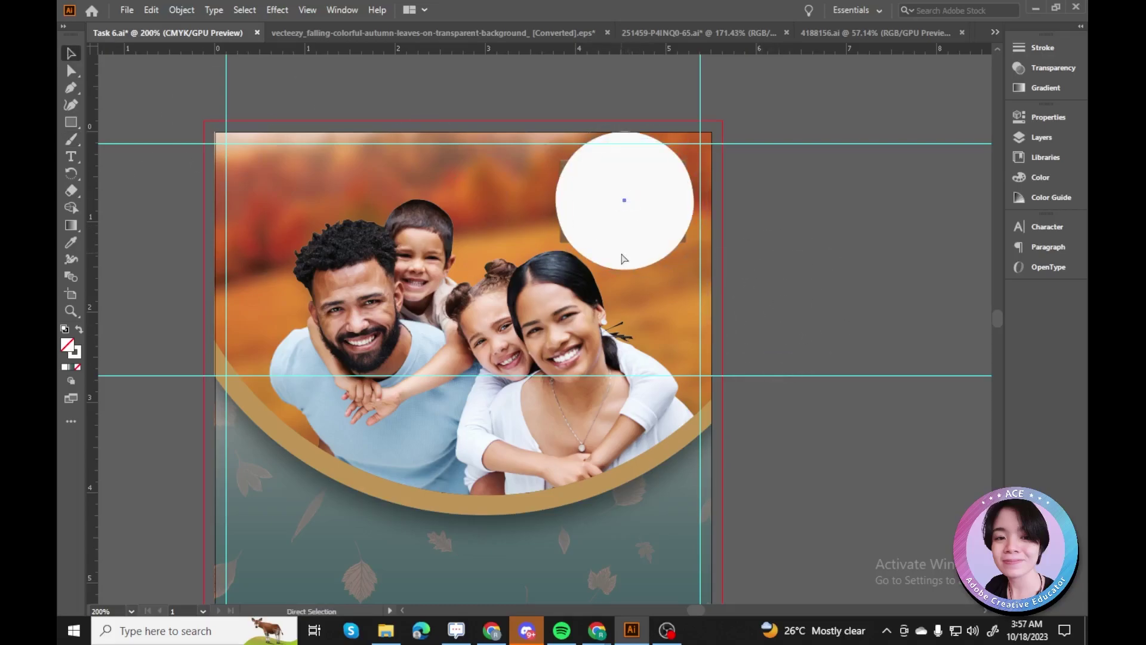
pyautogui.hotkey('ctrl', 'z')
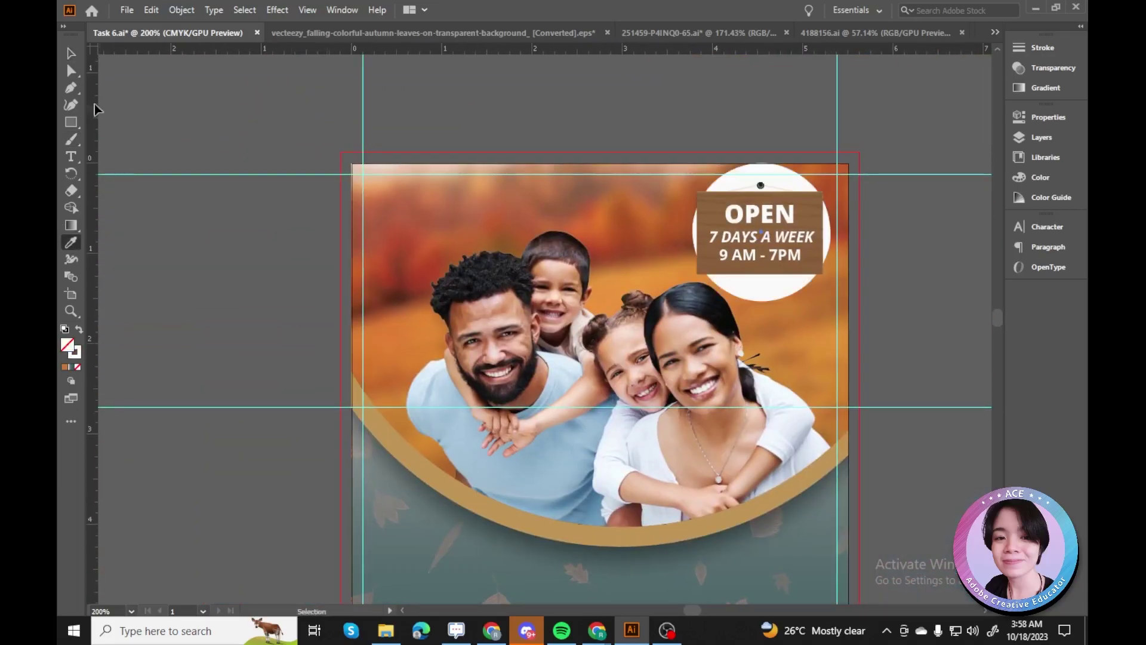
pyautogui.click(277, 10)
pyautogui.moveTo(305, 251)
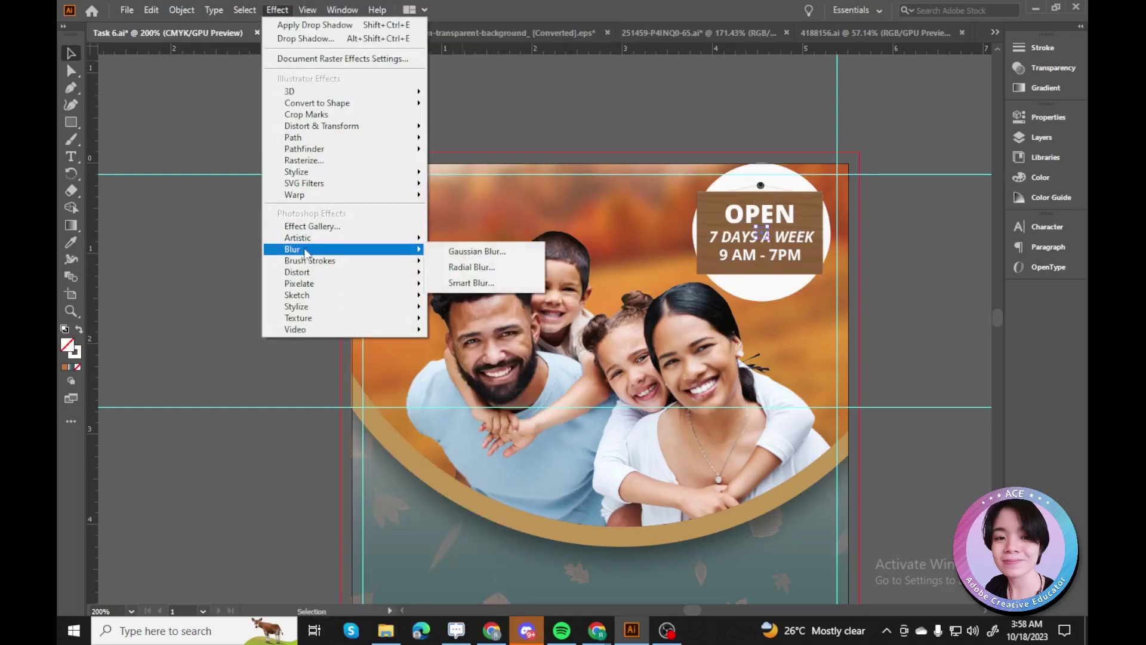
pyautogui.click(476, 251)
pyautogui.press('Return')
# Add an Outer Glow effect to the blurred dot and change the glow colour to pale cream.
pyautogui.click(277, 9)
pyautogui.moveTo(334, 161)
pyautogui.click(466, 216)
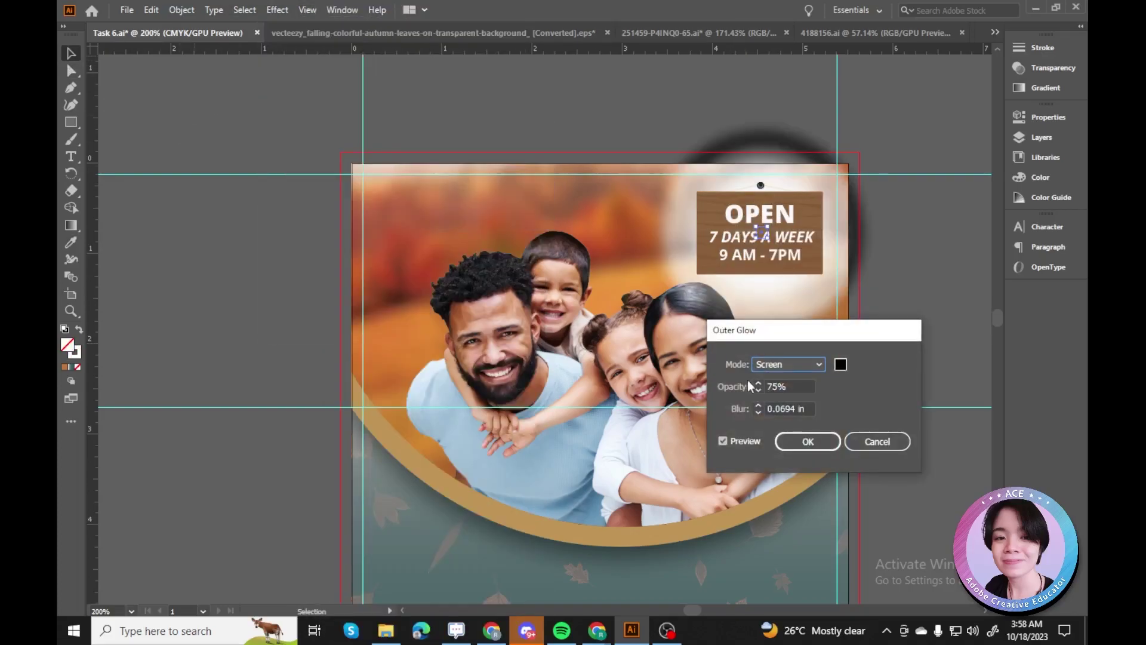
pyautogui.click(841, 364)
pyautogui.click(541, 275)
pyautogui.click(759, 405)
pyautogui.click(758, 405)
pyautogui.click(758, 406)
pyautogui.click(758, 405)
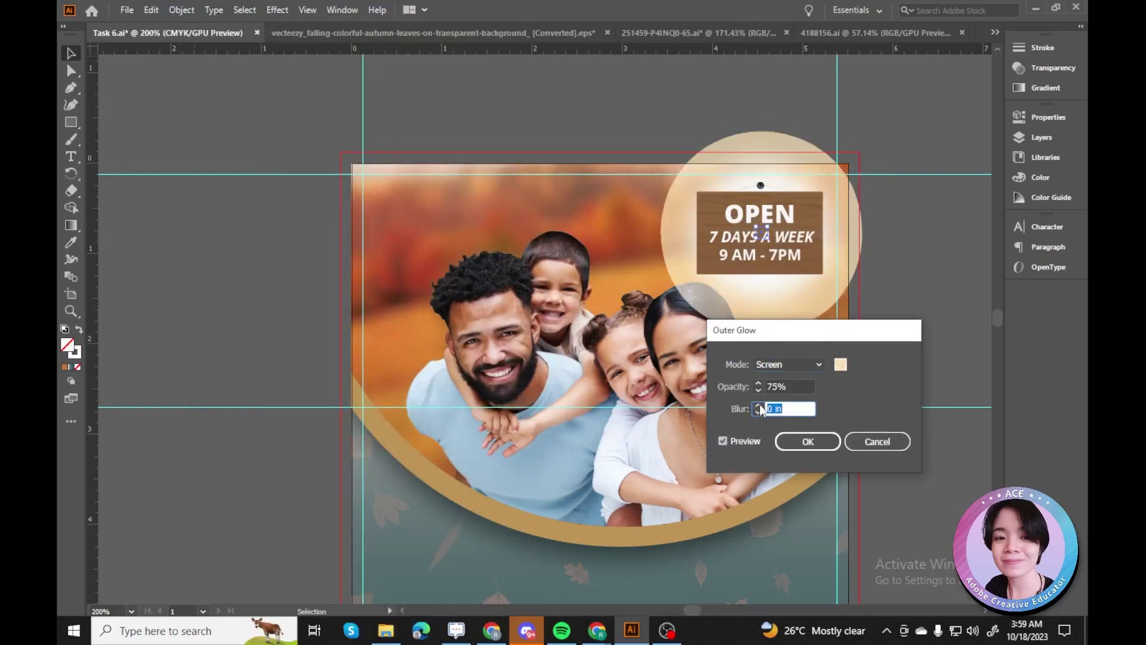
# Apply the Outer Glow in Screen mode with 70% opacity and 0.125 in blur, after trying other blend modes.
pyautogui.click(759, 389)
pyautogui.click(758, 389)
pyautogui.click(758, 390)
pyautogui.click(758, 389)
pyautogui.click(758, 389)
pyautogui.click(788, 364)
pyautogui.click(783, 134)
pyautogui.click(788, 365)
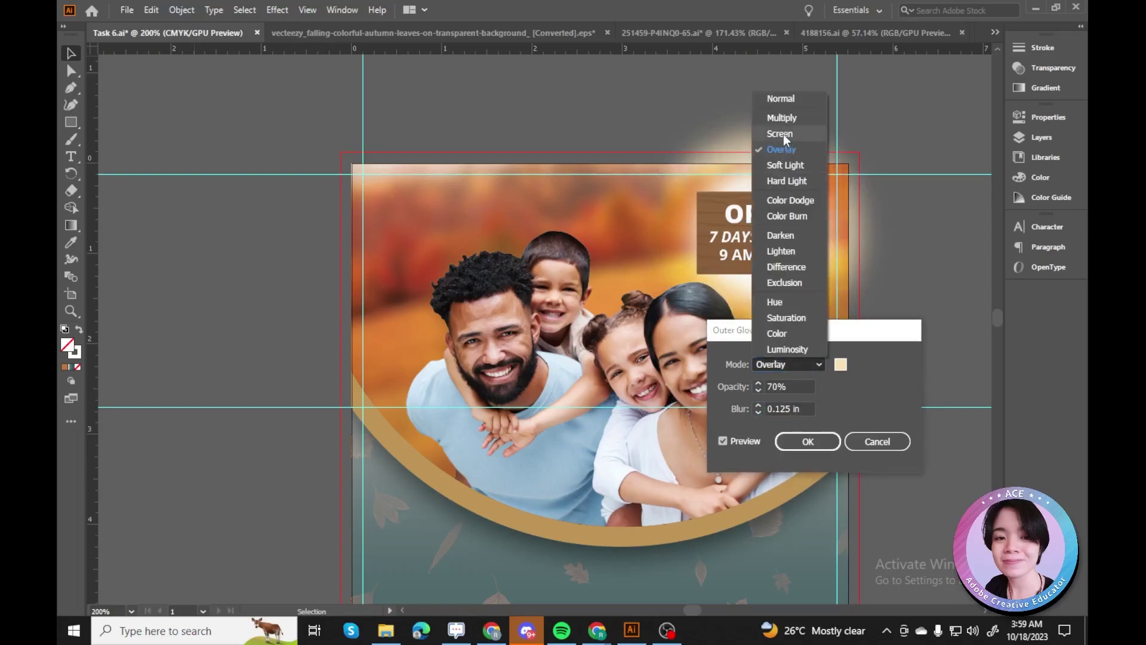
pyautogui.click(788, 251)
pyautogui.click(788, 365)
pyautogui.click(782, 134)
pyautogui.press('Return')
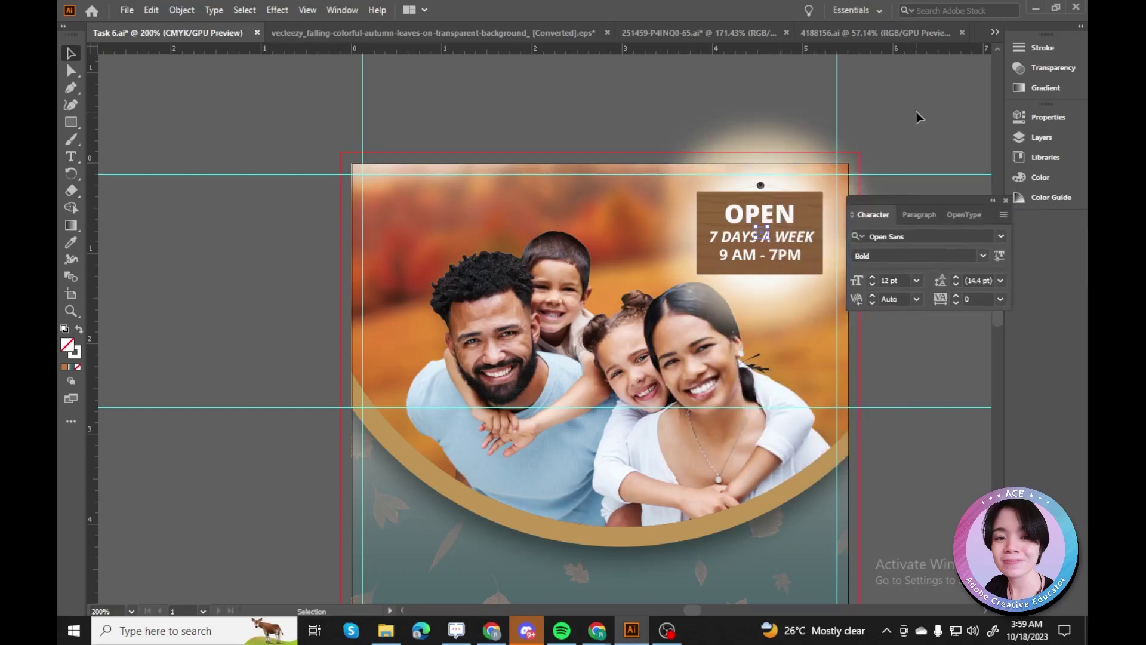
# Lower the opacity of the pale glow behind the hanging sign to 50%.
pyautogui.hotkey('ctrl', '=')
pyautogui.hotkey('ctrl', '=')
pyautogui.hotkey('ctrl', '=')
pyautogui.hotkey('ctrl', '=')
pyautogui.hotkey('ctrl', '=')
pyautogui.hotkey('ctrl', '-')
pyautogui.hotkey('ctrl', '-')
pyautogui.hotkey('ctrl', '-')
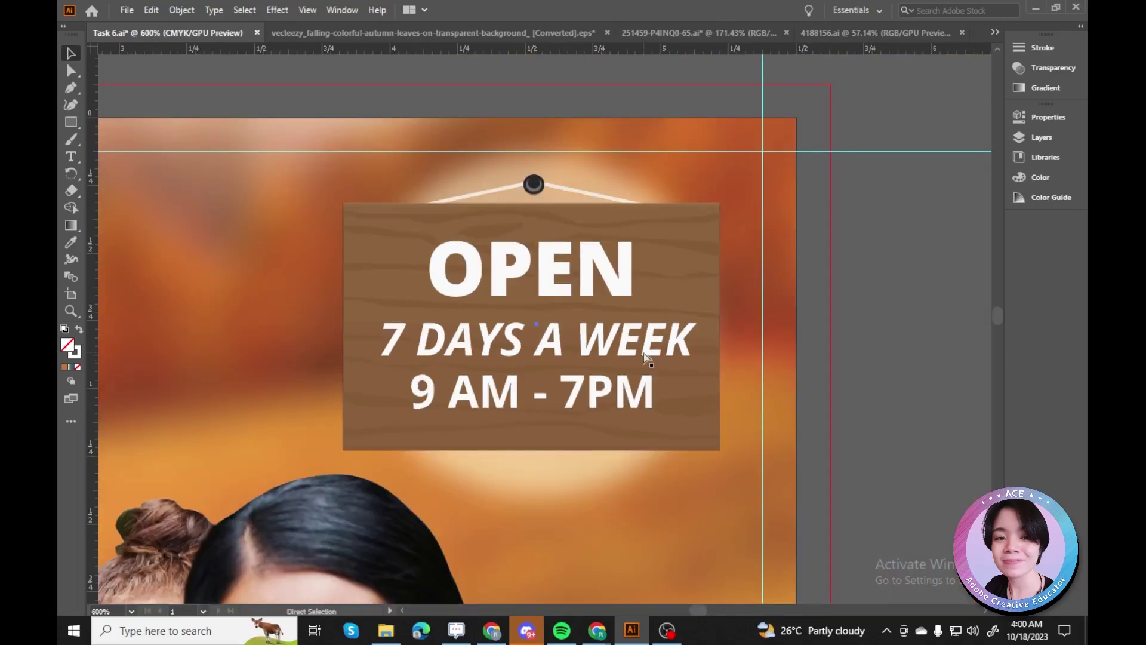
pyautogui.click(182, 10)
pyautogui.click(203, 193)
pyautogui.moveTo(362, 332); pyautogui.dragTo(561, 427)
pyautogui.click(1053, 67)
pyautogui.click(984, 63)
pyautogui.moveTo(983, 80); pyautogui.dragTo(961, 86)
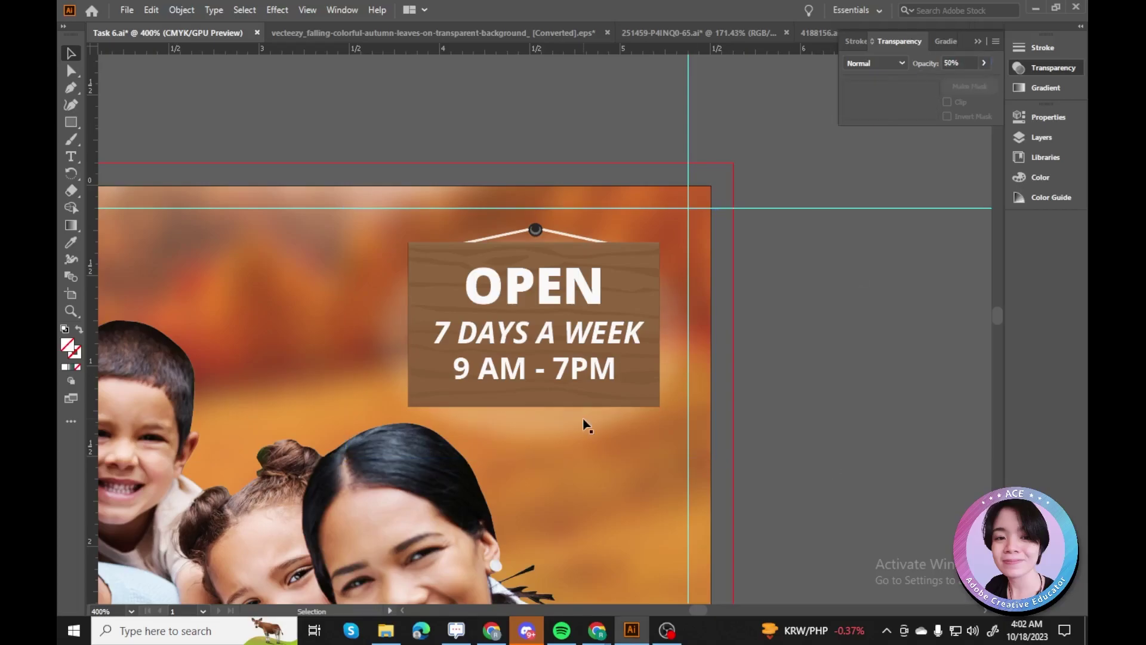
# Try moving the wooden plank down to the postcard's lower edge, and undo the move.
pyautogui.scroll(-3, 586, 442)
pyautogui.scroll(-5, 412, 524)
pyautogui.click(499, 307)
pyautogui.moveTo(499, 305); pyautogui.dragTo(494, 532)
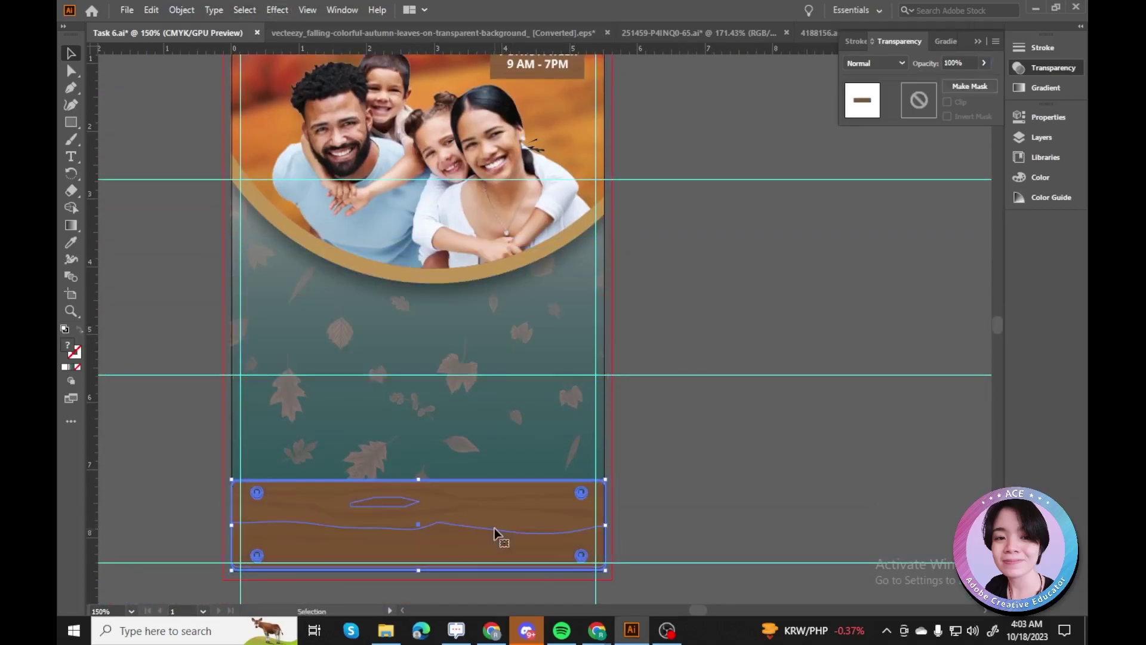
pyautogui.hotkey('ctrl', '-')
pyautogui.hotkey('ctrl', '-')
pyautogui.hotkey('ctrl', 'z')
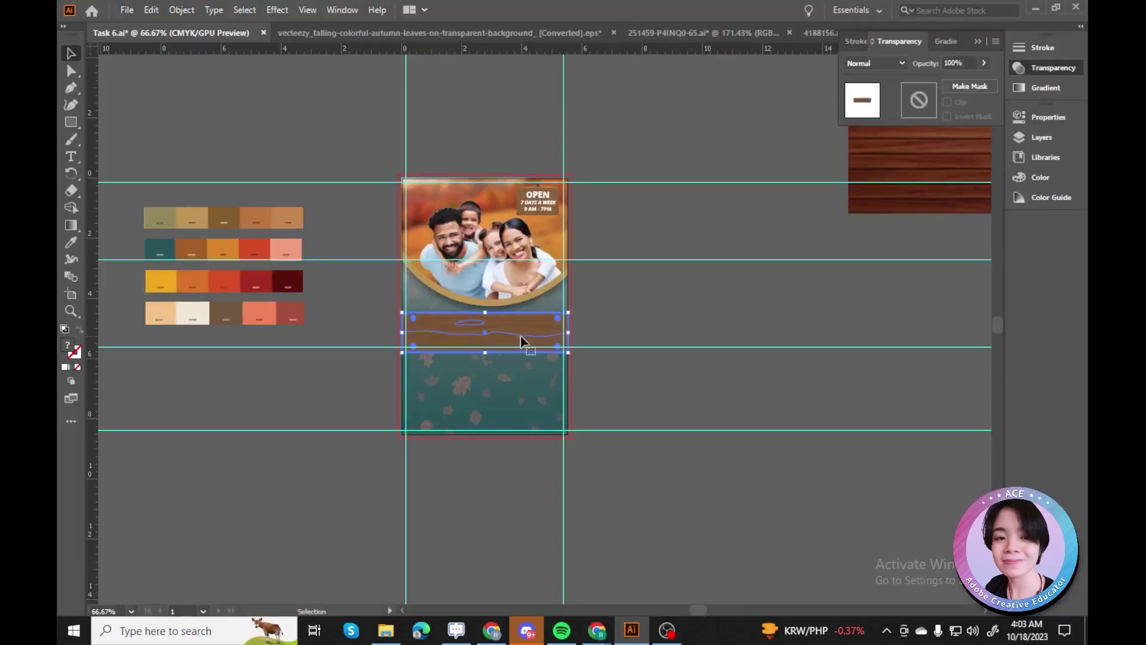
# Try the wooden plank just below the photo ring, and return it to the postcard's lower edge.
pyautogui.scroll(3, 520, 335)
pyautogui.scroll(2, 442, 473)
pyautogui.moveTo(385, 504); pyautogui.dragTo(430, 287)
pyautogui.hotkey('ctrl', 'z')
pyautogui.hotkey('ctrl', '-')
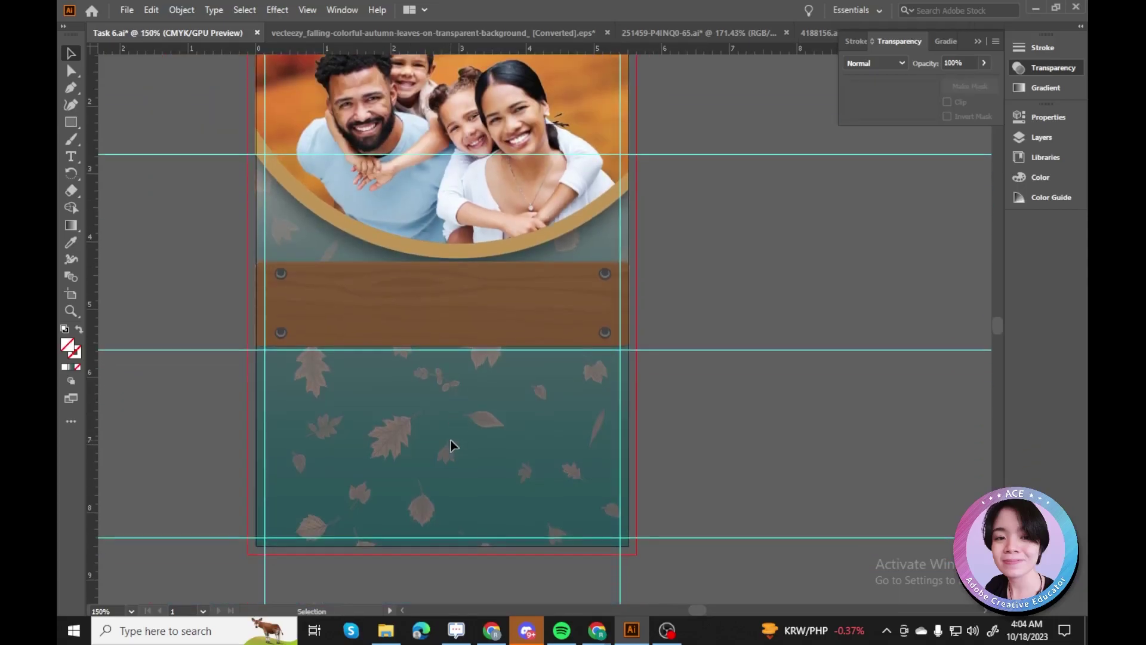
pyautogui.hotkey('ctrl', 'z')
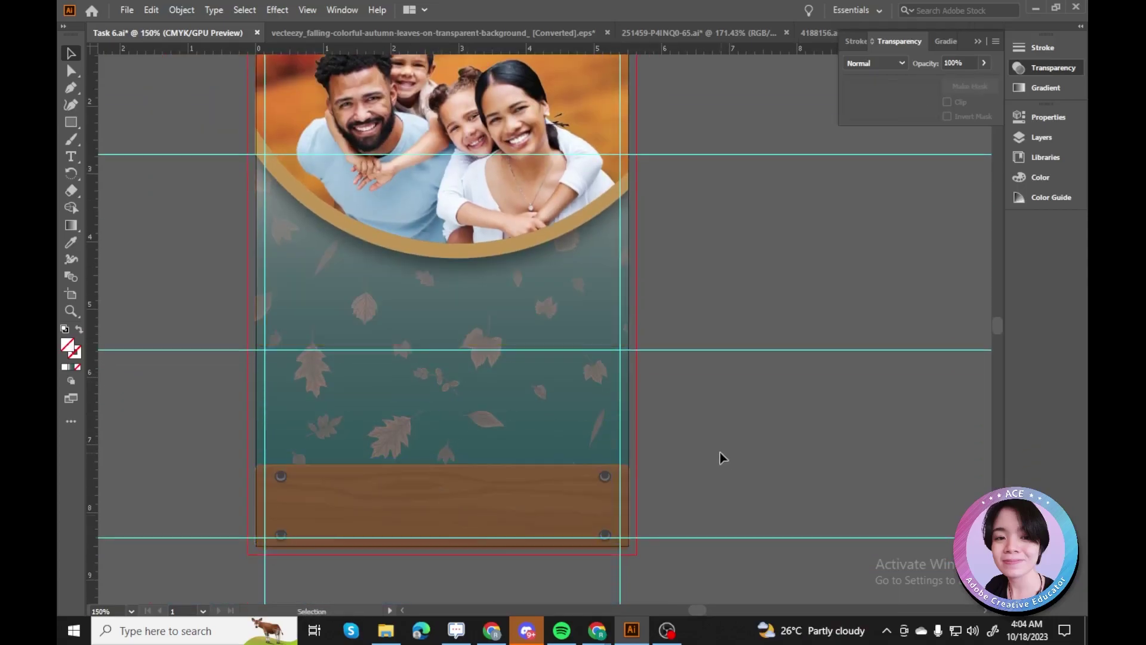
# Draw a wide rectangle between the photo and the plank, filled with the palette's light golden-brown swatch.
pyautogui.hotkey('ctrl', '-')
pyautogui.hotkey('ctrl', '-')
pyautogui.hotkey('ctrl', '+')
pyautogui.hscroll(-3, 690, 447)
pyautogui.click(71, 242)
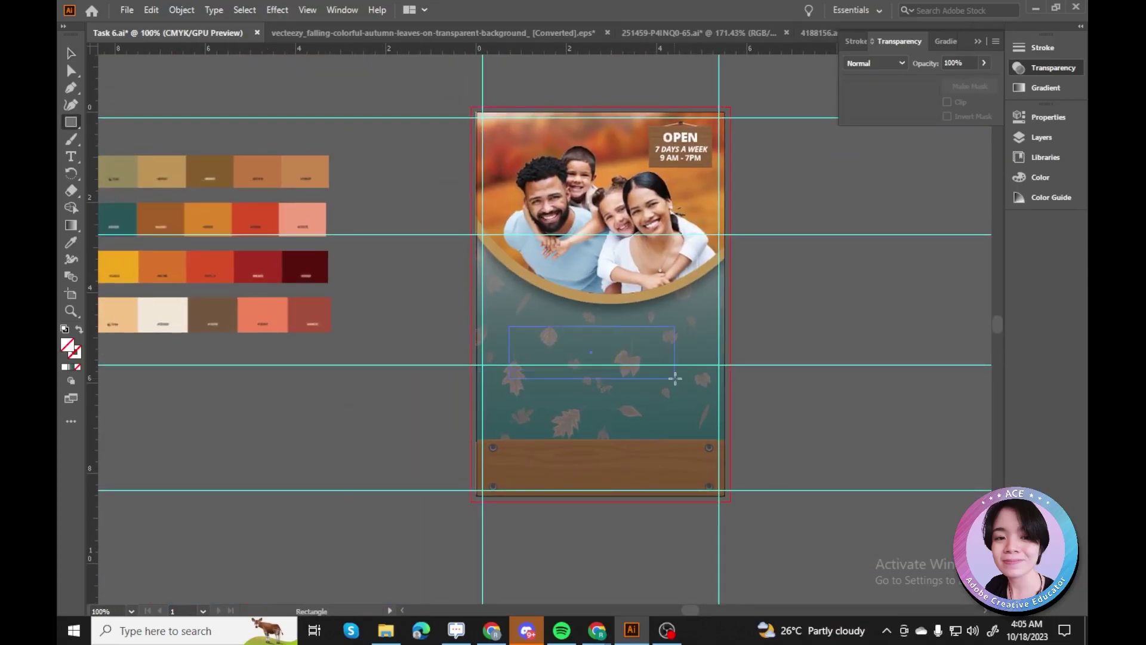
pyautogui.click(158, 314)
pyautogui.click(302, 219)
pyautogui.click(305, 171)
pyautogui.click(162, 171)
# Round the corners of the golden-brown rectangle.
pyautogui.press('v')
pyautogui.hotkey('ctrl', '+')
pyautogui.hotkey('ctrl', '+')
pyautogui.moveTo(361, 273); pyautogui.dragTo(382, 288)
pyautogui.click(371, 212)
pyautogui.click(471, 277)
pyautogui.hotkey('ctrl', '-')
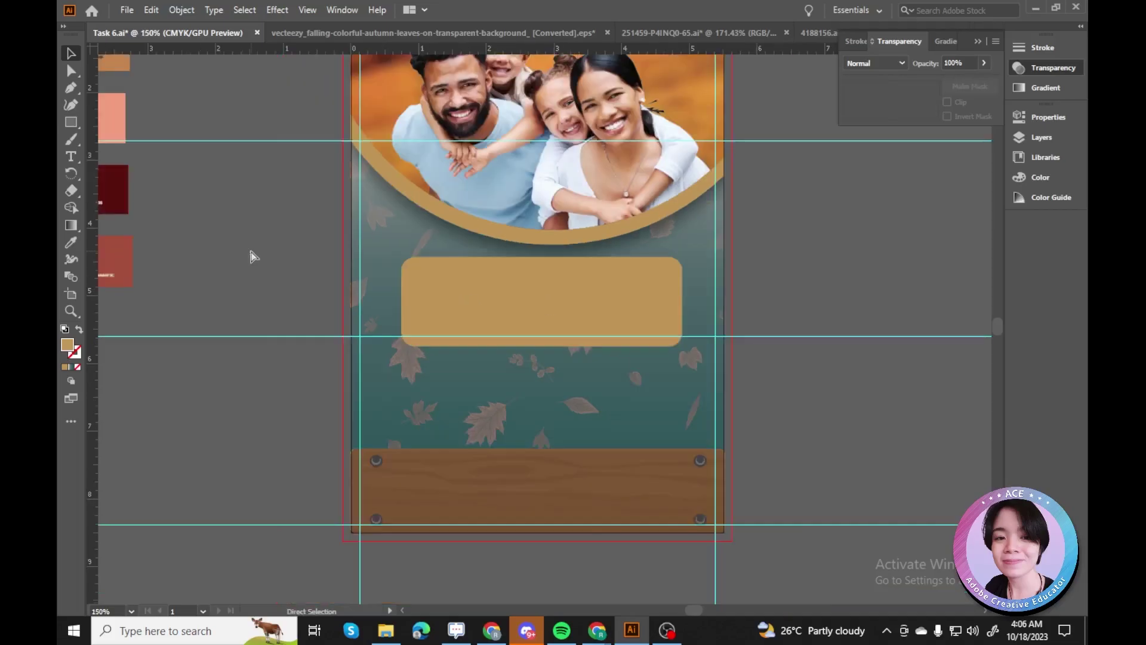
# Check the postcard copy in the Google Docs document and add "WELCOMING" at 26 pt on the golden-brown panel in Illustrator.
pyautogui.hotkey('alt', 'Tab')
pyautogui.scroll(-2, 450, 426)
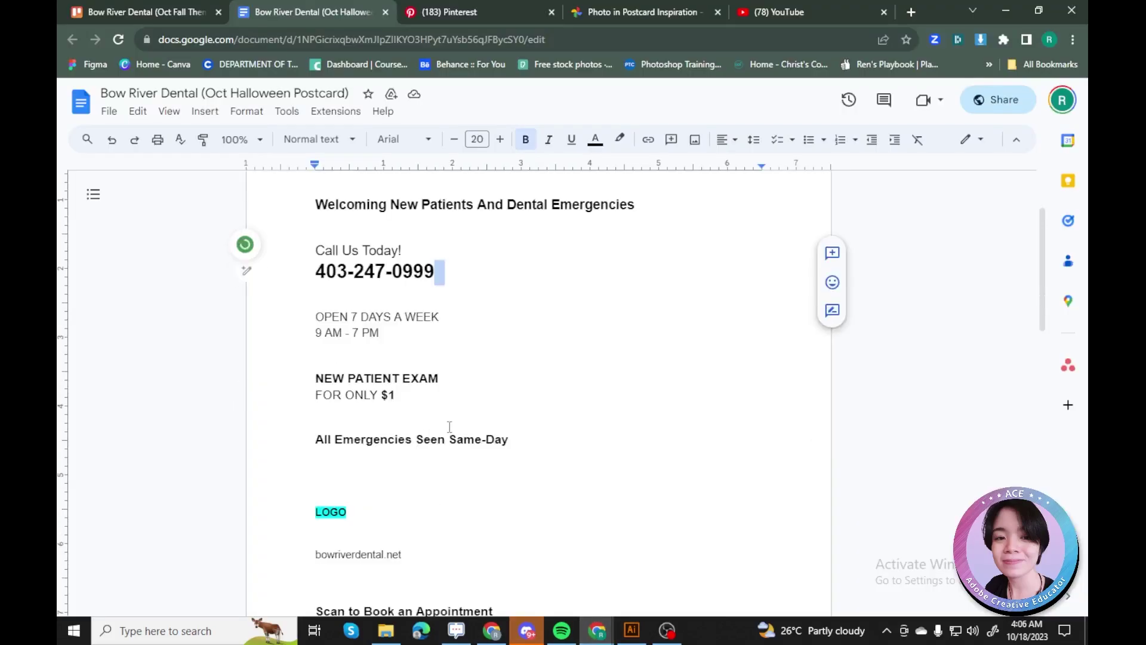
pyautogui.click(630, 632)
pyautogui.hotkey('ctrl', '+')
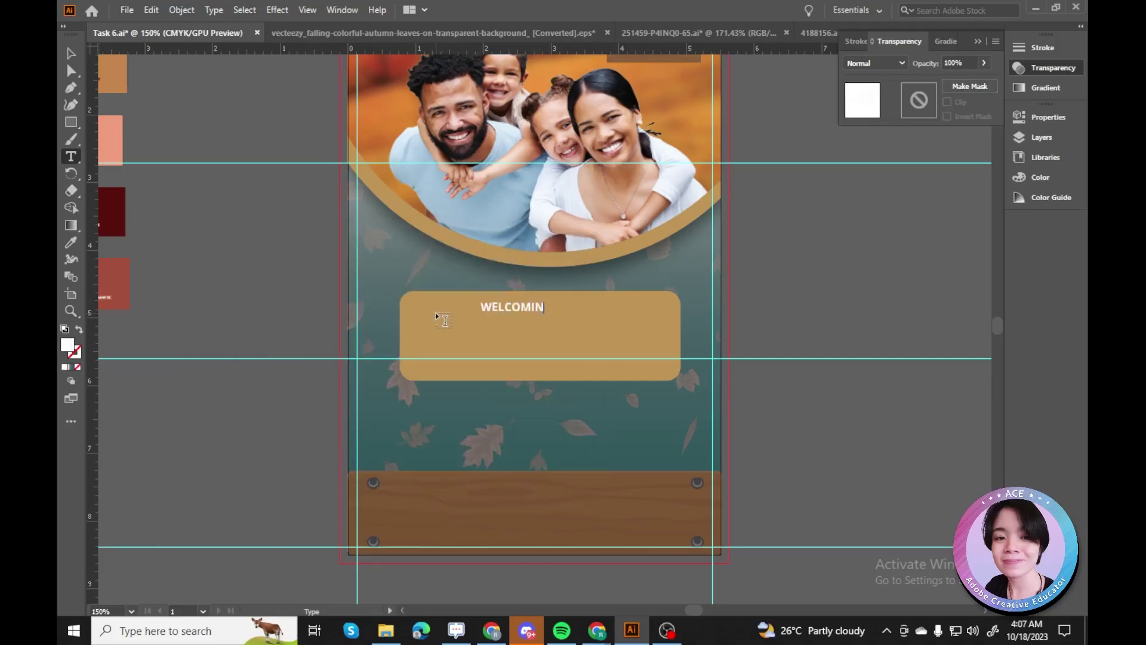
pyautogui.doubleClick(533, 306)
pyautogui.press('Escape')
# Apply an Arc warp to the WELCOMING text and set its font style to ExtraBold.
pyautogui.click(277, 10)
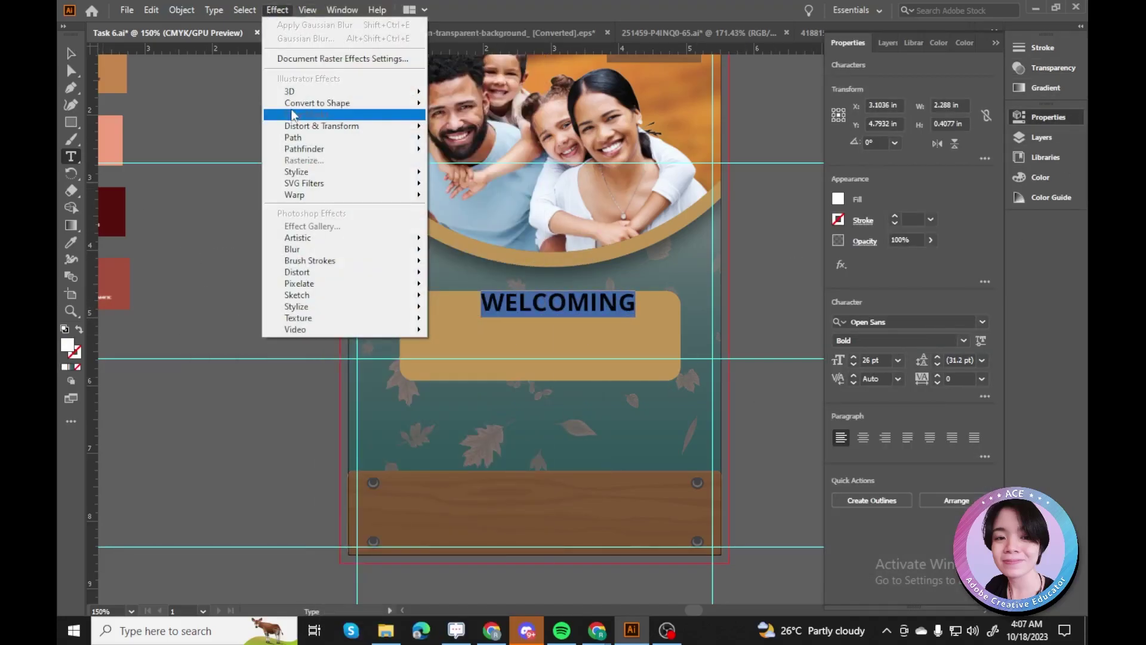
pyautogui.moveTo(307, 195)
pyautogui.click(454, 195)
pyautogui.click(832, 354)
pyautogui.click(964, 340)
pyautogui.click(964, 341)
pyautogui.click(793, 256)
pyautogui.click(541, 322)
pyautogui.hotkey('ctrl', '=')
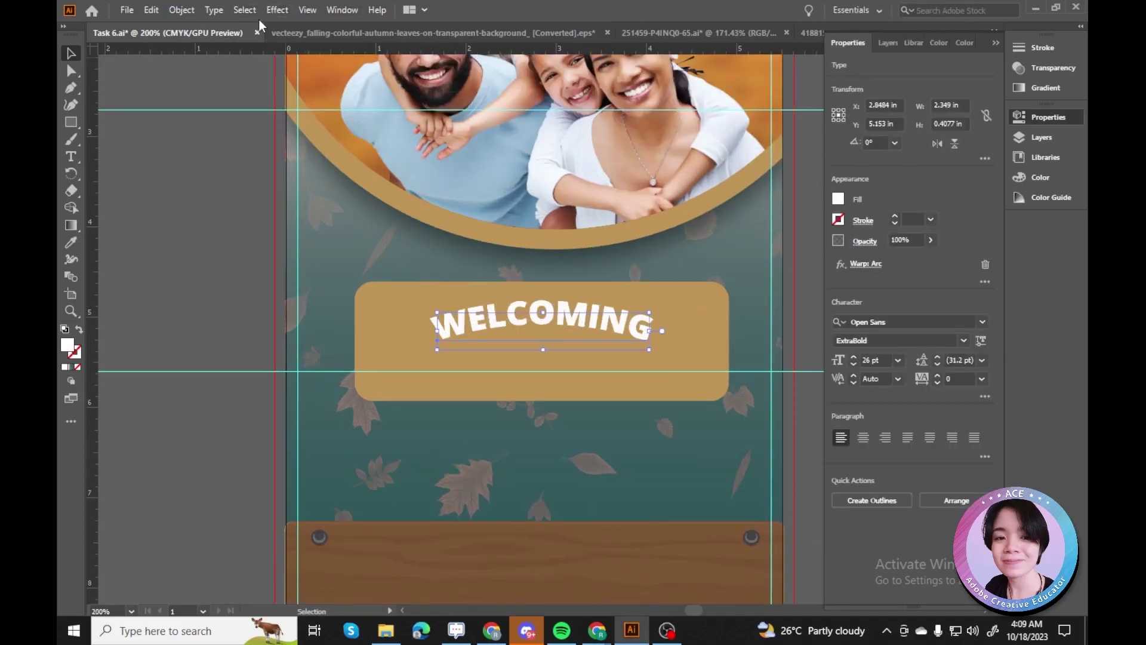
# Apply a Multiply drop shadow to WELCOMING with 64% opacity, 0 in X offset, 0.125 in Y offset and 0.125 in blur.
pyautogui.click(277, 10)
pyautogui.moveTo(307, 168)
pyautogui.click(462, 185)
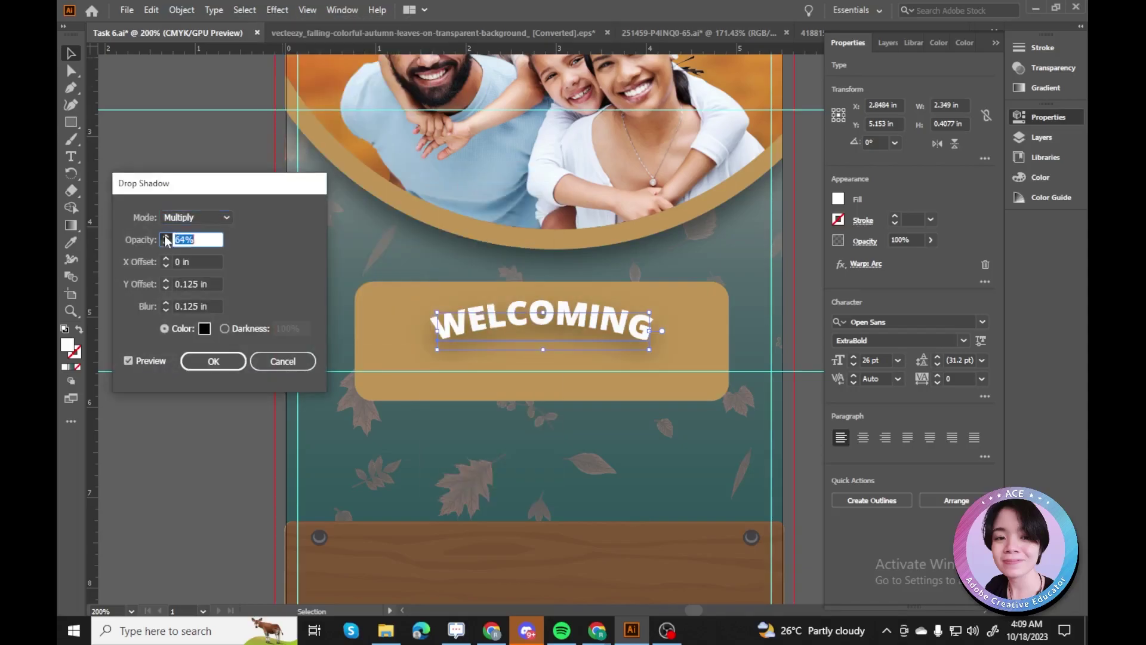
pyautogui.press('Return')
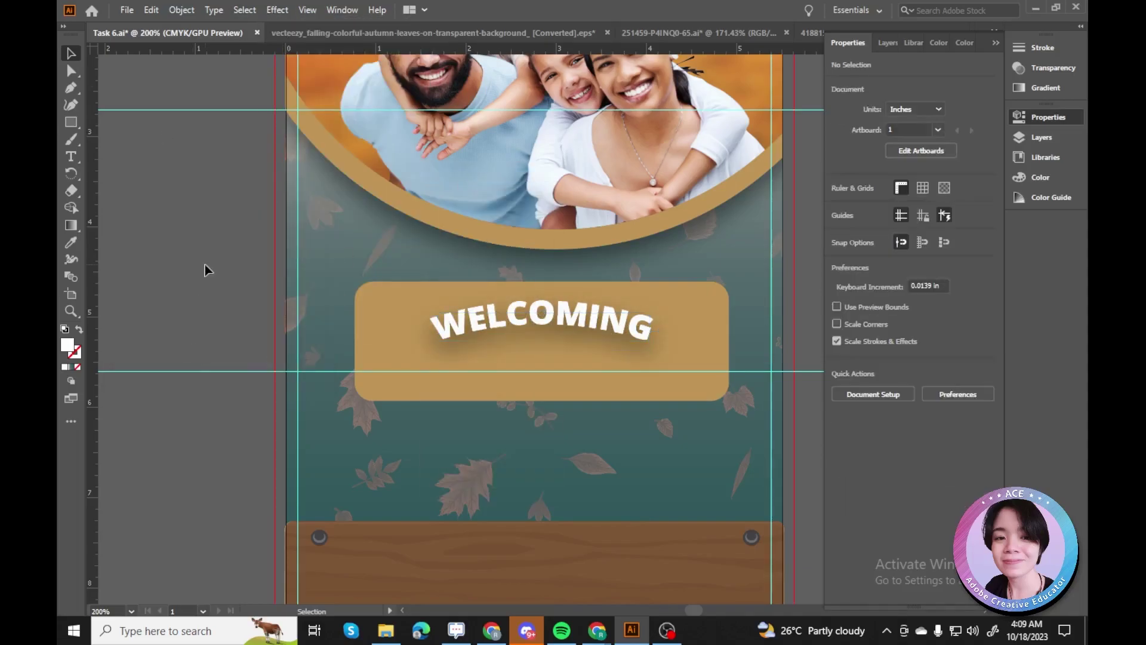
# Add "NEW PATIENTS AND DENTAL EMERGENCIES" in white beneath WELCOMING and scale it to about 17.92 pt to span the postcard.
pyautogui.hotkey('ctrl', '=')
pyautogui.press('t')
pyautogui.click(318, 345)
pyautogui.write('NE')
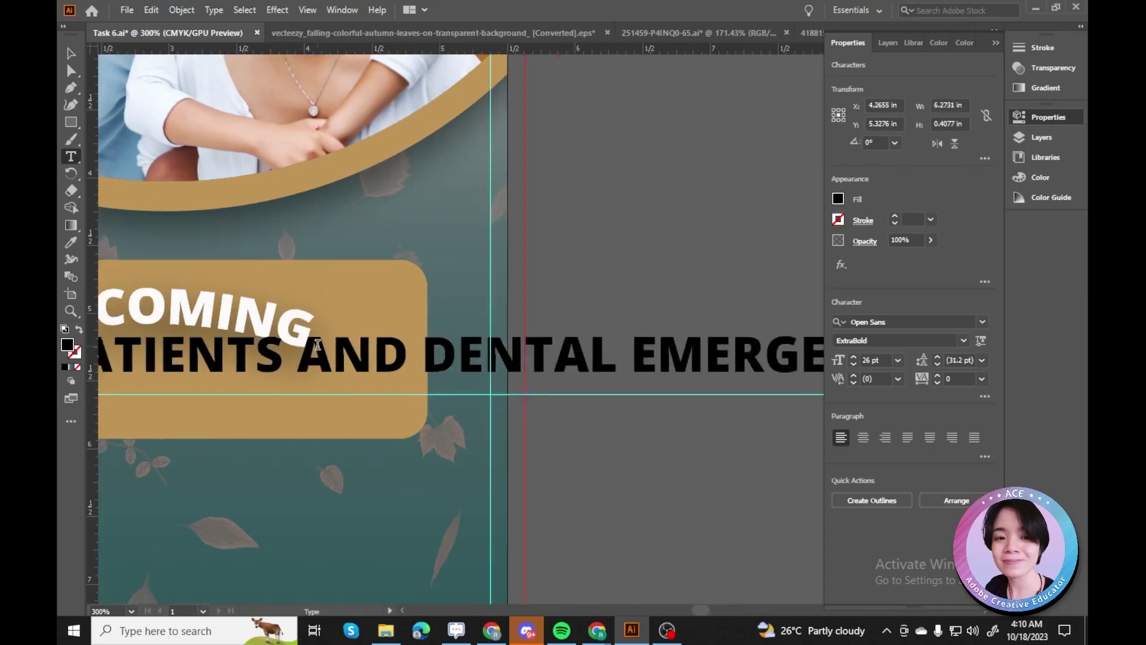
pyautogui.press('Return')
pyautogui.hotkey('ctrl', '-')
pyautogui.hotkey('ctrl', '-')
pyautogui.moveTo(645, 327); pyautogui.dragTo(515, 345)
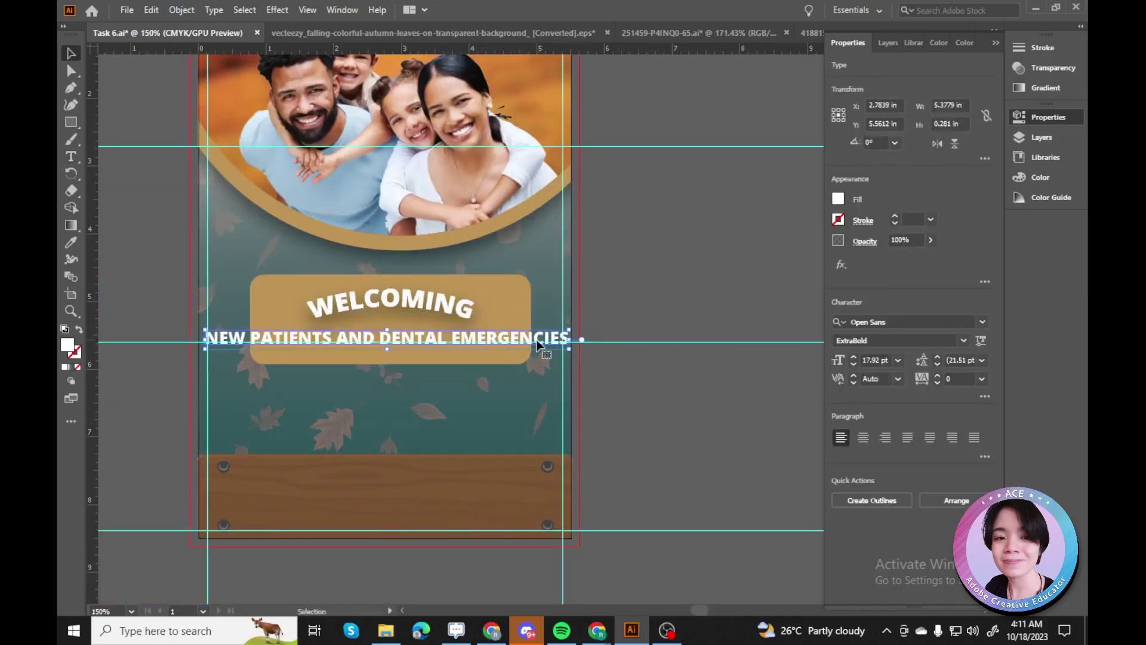
# Break "NEW PATIENTS AND DENTAL EMERGENCIES" into two centered lines and position it beneath WELCOMING on the golden-brown panel.
pyautogui.press('Escape')
pyautogui.hotkey('ctrl', 'shift', 'c')
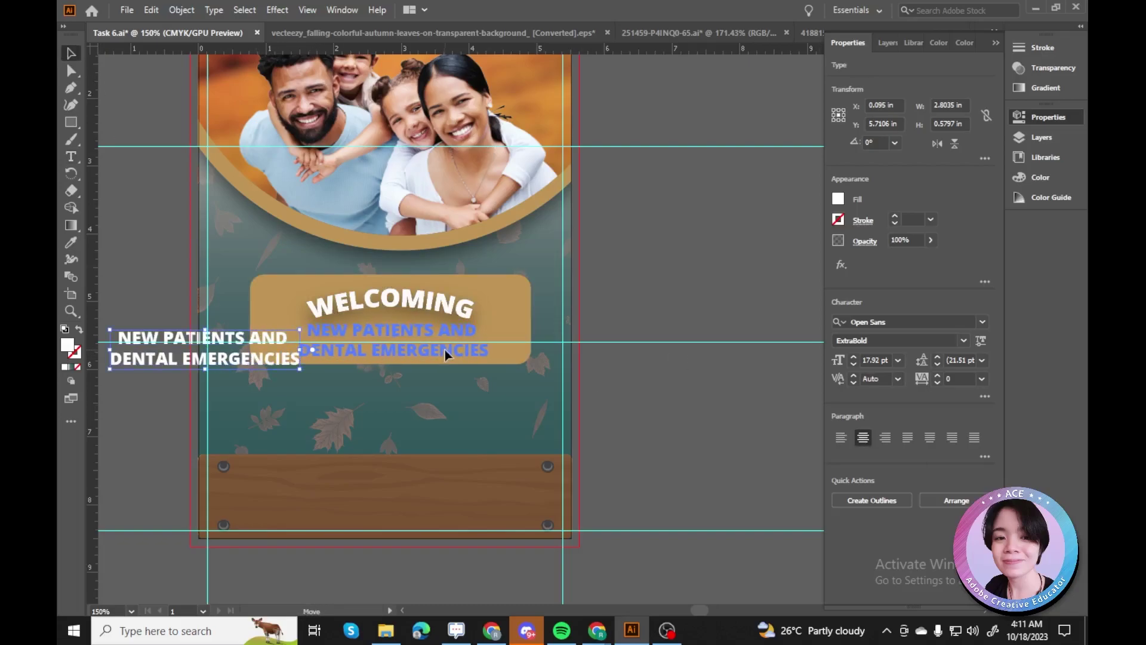
pyautogui.moveTo(445, 353); pyautogui.dragTo(444, 354)
pyautogui.hotkey('ctrl', '+')
pyautogui.click(633, 276)
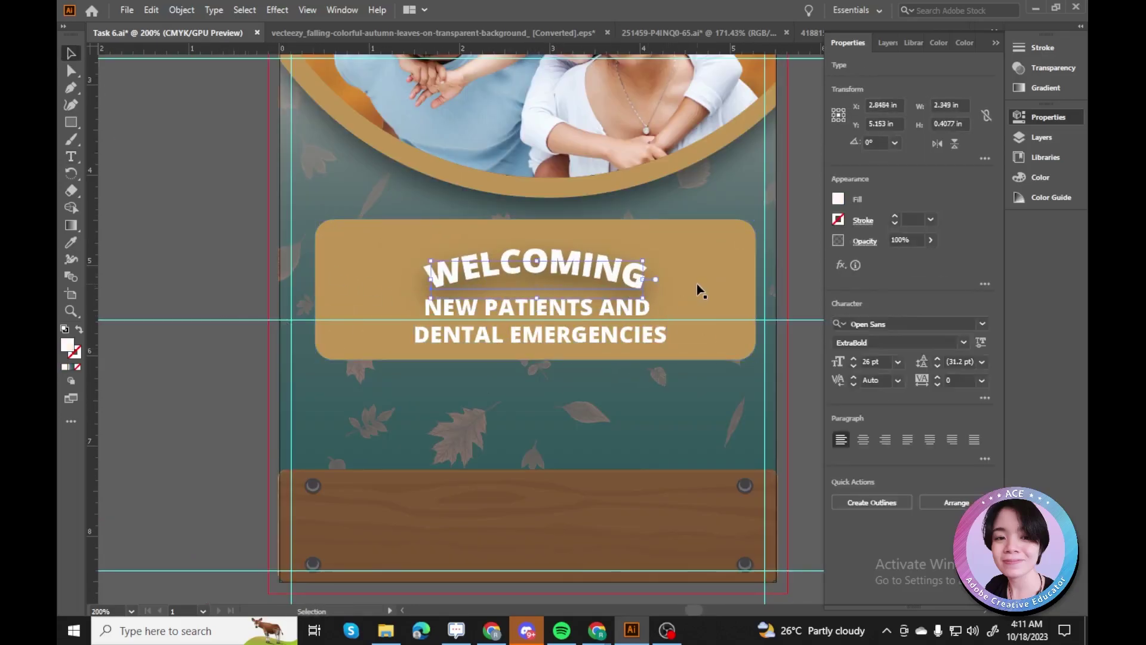
# Enlarge the two-line text, center it horizontally with WELCOMING, and narrow the golden-brown panel around them.
pyautogui.hotkey('ctrl', 'z')
pyautogui.keyDown('shift'); pyautogui.click(597, 328); pyautogui.keyUp('shift')
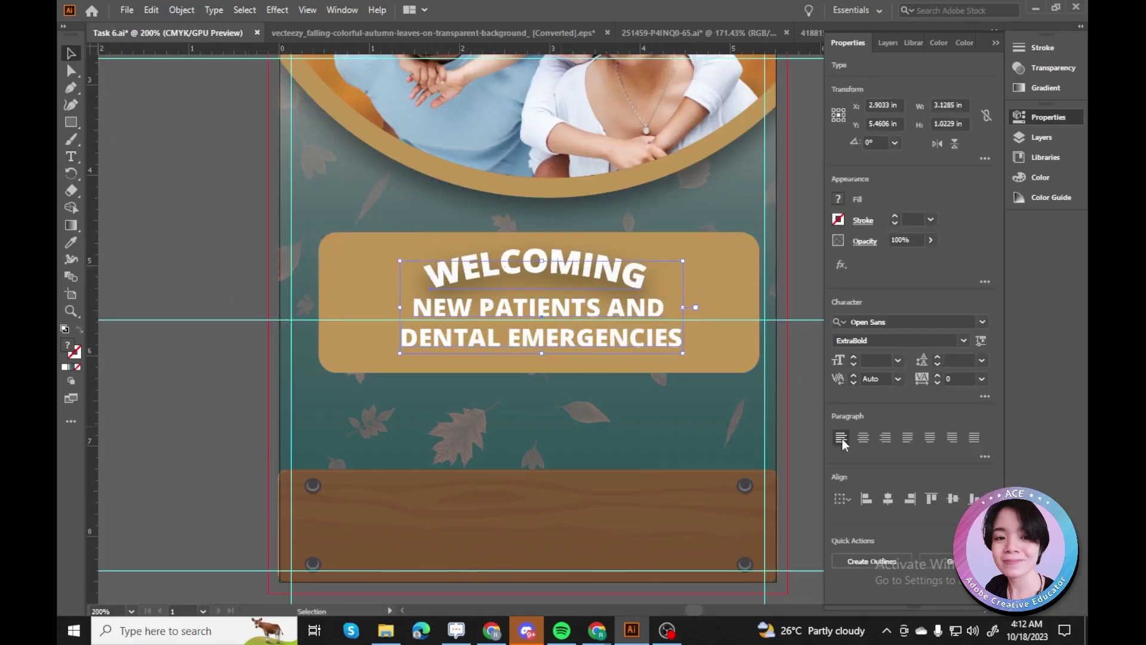
pyautogui.click(887, 500)
pyautogui.click(323, 304)
pyautogui.click(629, 405)
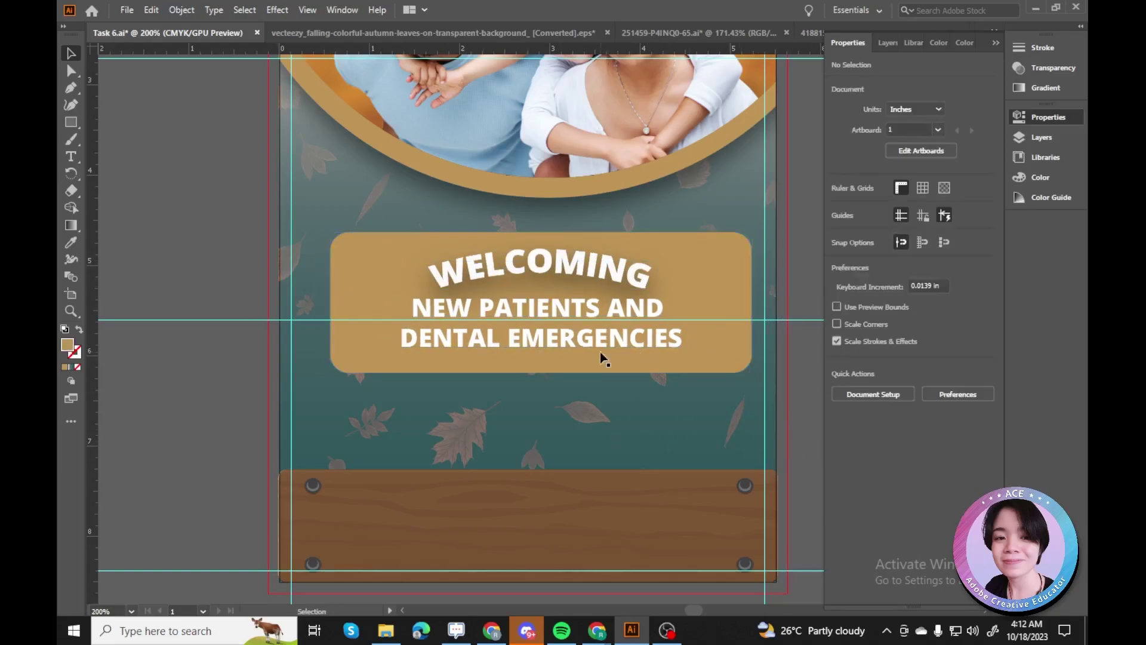
# Apply the same drop shadow used on WELCOMING to the "NEW PATIENTS AND DENTAL EMERGENCIES" text.
pyautogui.click(590, 343)
pyautogui.hotkey('ctrl', '-')
pyautogui.click(277, 9)
pyautogui.click(287, 22)
pyautogui.hotkey('ctrl', '+')
pyautogui.click(323, 309)
pyautogui.click(814, 440)
pyautogui.hotkey('ctrl', '-')
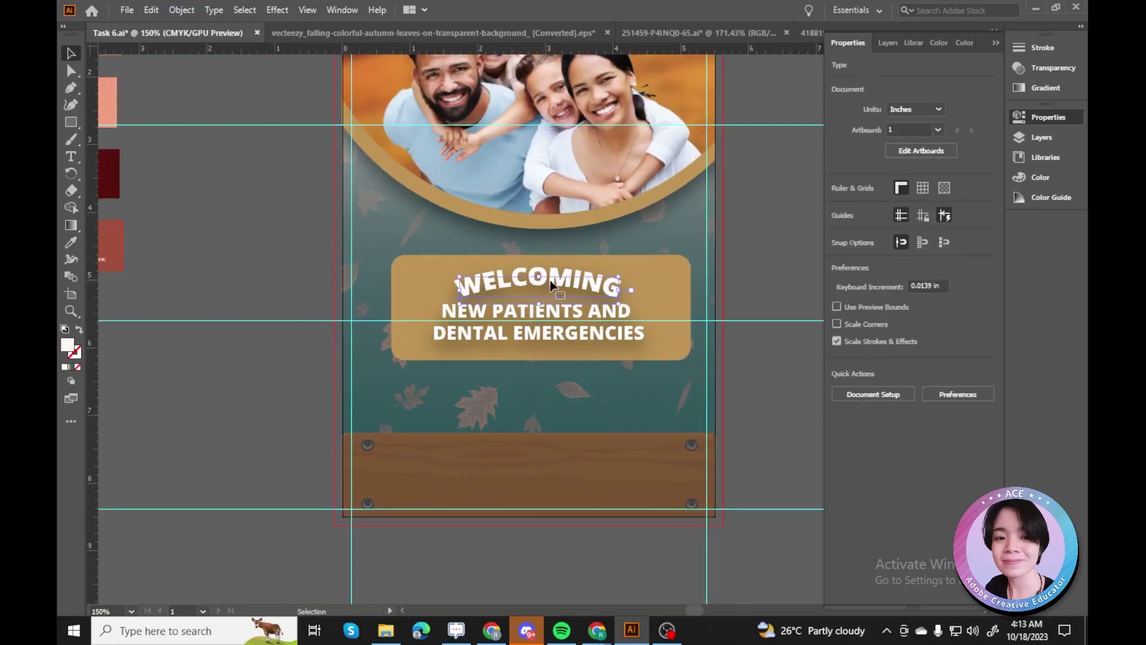
pyautogui.click(619, 339)
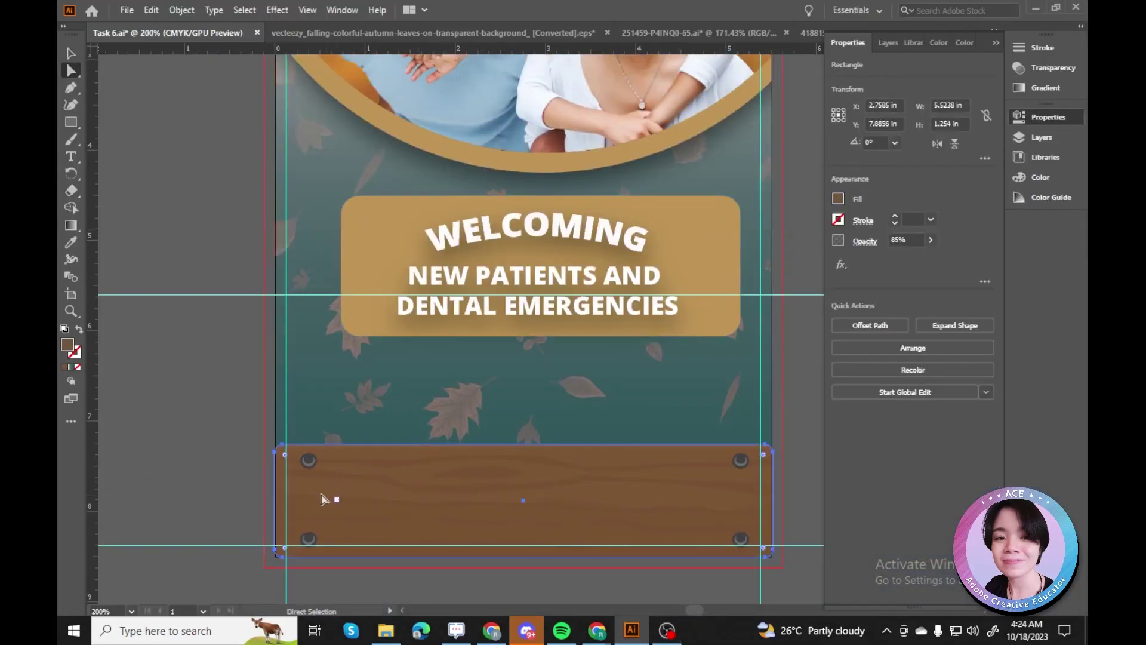
# Duplicate the wooden plank below the artboard and enlarge the copy behind the golden-brown headline panel.
pyautogui.click(297, 452)
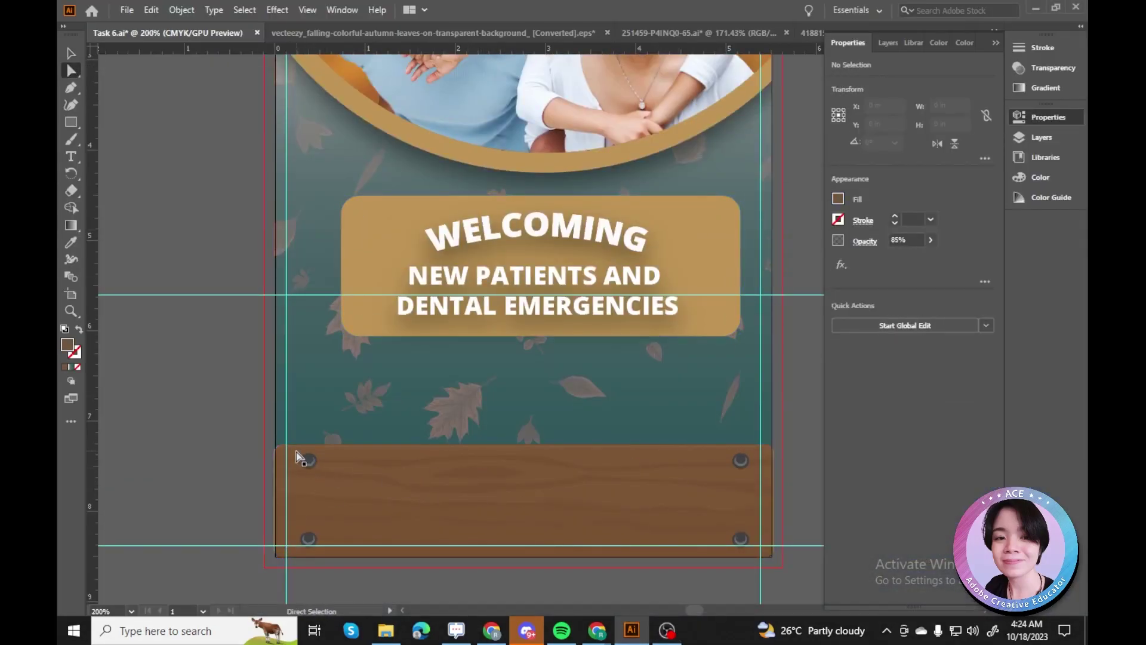
pyautogui.scroll(-3, 358, 434)
pyautogui.press('v')
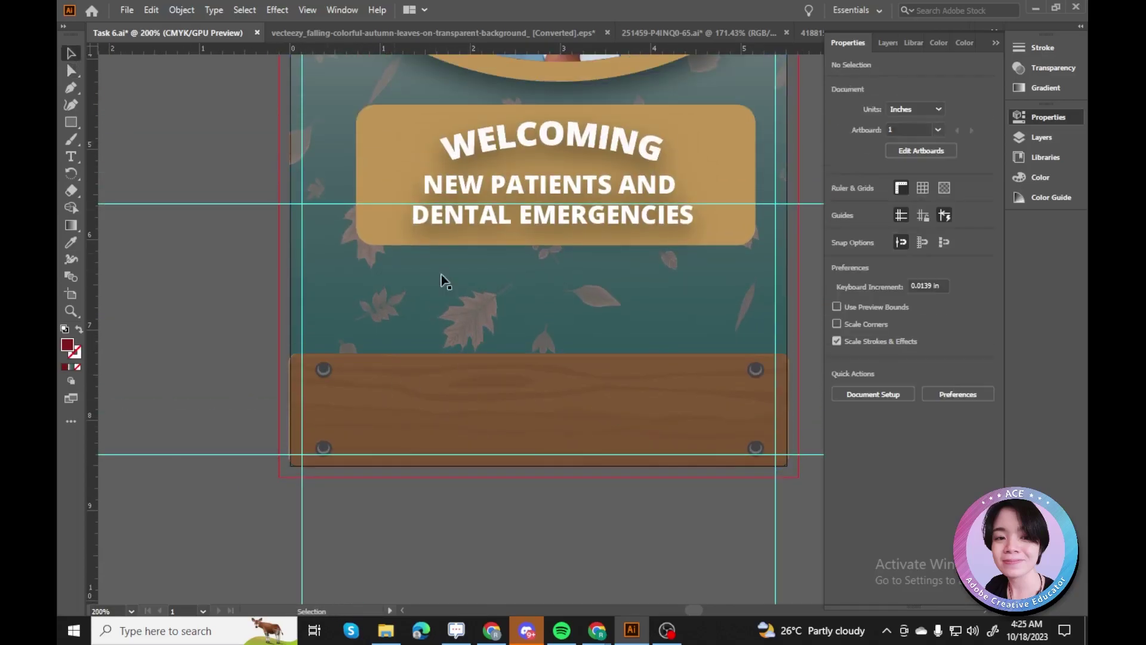
pyautogui.click(621, 397)
pyautogui.hotkey('ctrl', 'z')
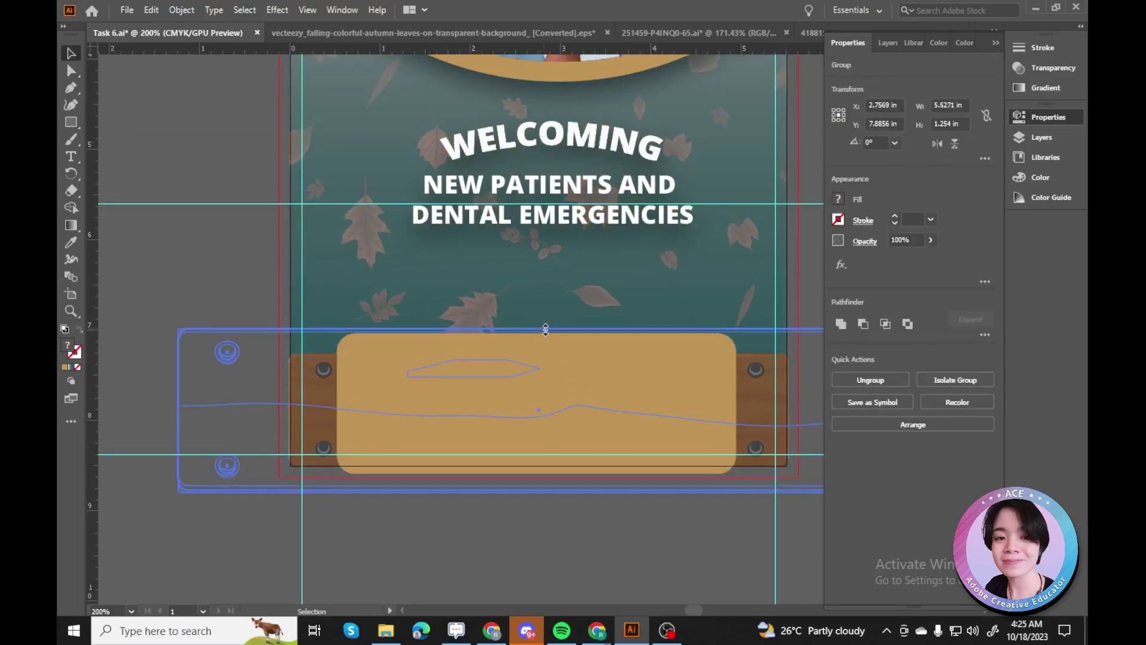
pyautogui.moveTo(526, 448); pyautogui.dragTo(527, 591)
pyautogui.hotkey('ctrl', 'shift', 'z')
pyautogui.hotkey('ctrl', 'z')
pyautogui.hotkey('ctrl', 'z')
pyautogui.hotkey('ctrl', 'shift', 'z')
pyautogui.hotkey('ctrl', 'shift', 'z')
pyautogui.hotkey('ctrl', 'z')
pyautogui.hotkey('ctrl', 'z')
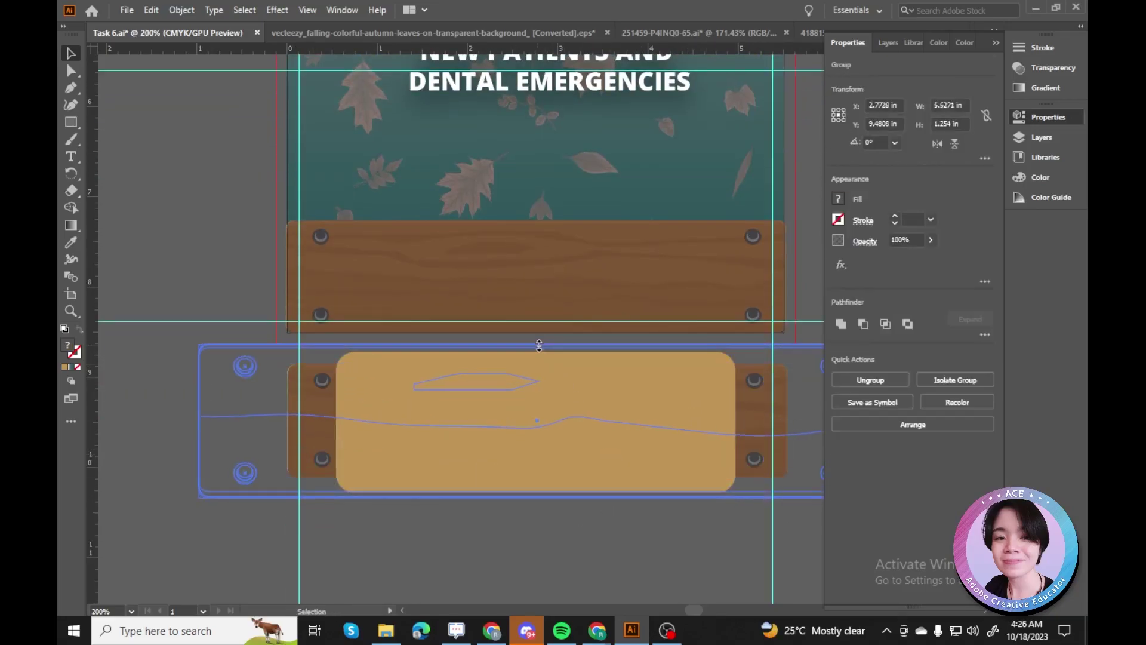
# Clip the enlarged wood texture to the rounded headline panel shape and place it behind the headline text.
pyautogui.hotkey('ctrl', 'shift', 'z')
pyautogui.hotkey('ctrl', 'shift', 'z')
pyautogui.hotkey('ctrl', 'shift', 'z')
pyautogui.hotkey('ctrl', 'shift', 'z')
pyautogui.scroll(3, 632, 383)
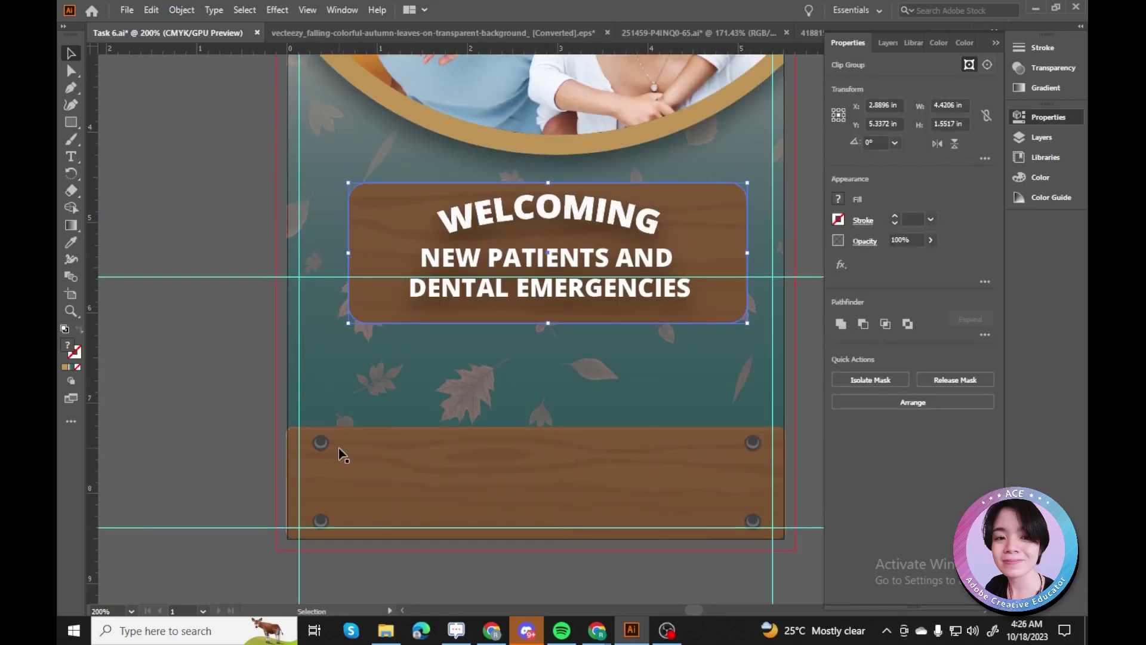
# Compare the wooden headline panel with its previous version by repeatedly undoing and redoing the last change.
pyautogui.hotkey('ctrl', 'shift', 'a')
pyautogui.hotkey('ctrl', '+')
pyautogui.hotkey('ctrl', '-')
pyautogui.hotkey('ctrl', '-')
pyautogui.hotkey('ctrl', '-')
pyautogui.hotkey('ctrl', 'z')
pyautogui.hotkey('ctrl', 'shift', 'z')
pyautogui.hotkey('ctrl', 'z')
pyautogui.hotkey('ctrl', 'shift', 'z')
pyautogui.hotkey('ctrl', 'z')
pyautogui.hotkey('ctrl', 'shift', 'z')
pyautogui.hotkey('ctrl', 'z')
pyautogui.hotkey('ctrl', 'shift', 'z')
pyautogui.hotkey('ctrl', 'z')
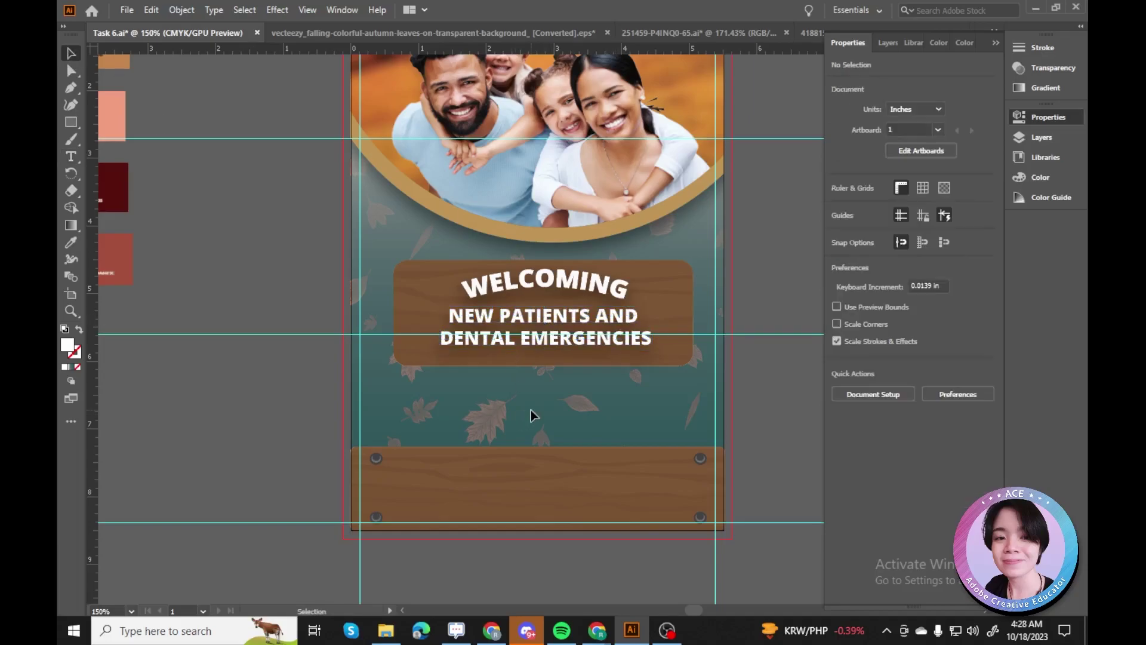
pyautogui.scroll(1, 532, 414)
pyautogui.hotkey('ctrl', 'shift', 'z')
pyautogui.hotkey('ctrl', 'z')
pyautogui.hotkey('ctrl', '+')
pyautogui.hotkey('ctrl', 'shift', 'z')
# Try the drop shadow settings on the headline artwork and adjust WELCOMING's position on the wooden panel.
pyautogui.click(277, 10)
pyautogui.click(302, 37)
pyautogui.click(704, 345)
pyautogui.press('Return')
pyautogui.rightClick(598, 294)
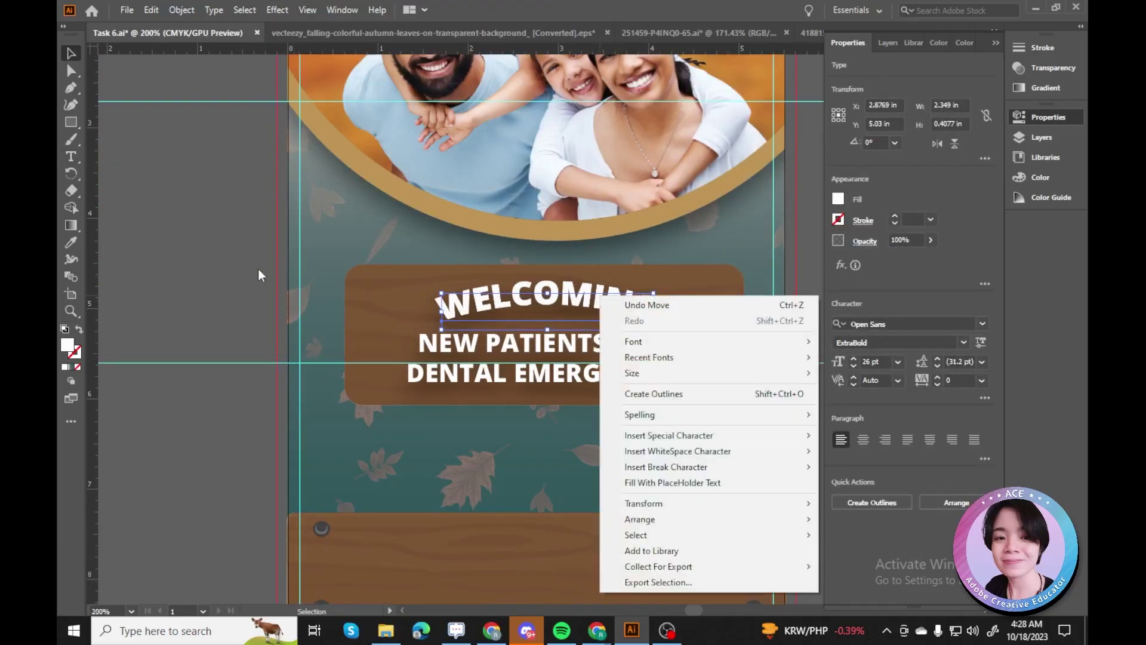
pyautogui.click(729, 320)
# Copy the bottom plank's screws and place a pair at each end of the wooden headline panel.
pyautogui.scroll(-1, 126, 202)
pyautogui.press('a')
pyautogui.click(321, 477)
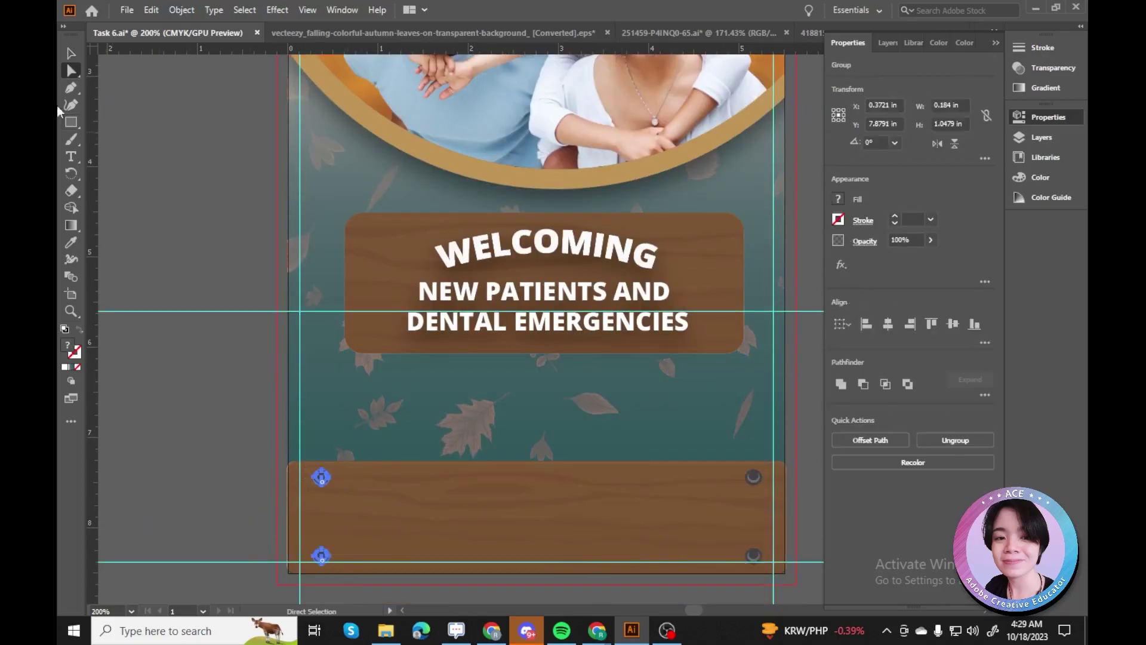
pyautogui.moveTo(379, 247); pyautogui.dragTo(708, 245)
pyautogui.click(307, 404)
pyautogui.click(238, 269)
pyautogui.scroll(1, 520, 358)
# Apply a drop shadow to the wooden headline panel.
pyautogui.click(538, 358)
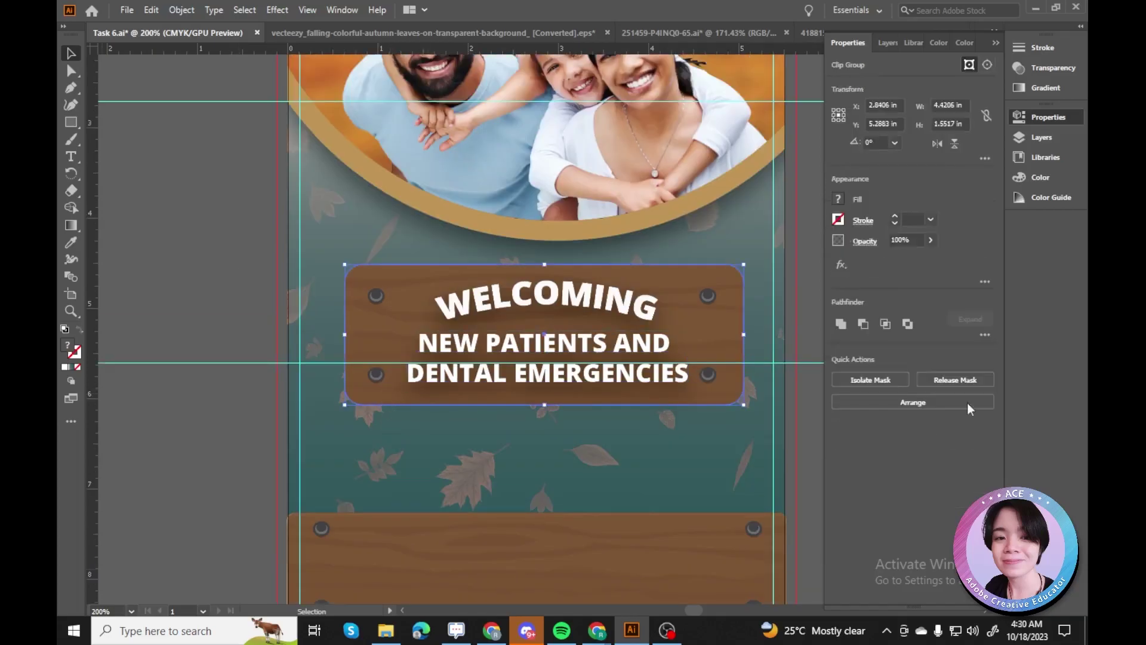
pyautogui.click(277, 10)
pyautogui.click(298, 34)
pyautogui.click(213, 361)
pyautogui.hotkey('ctrl', '-')
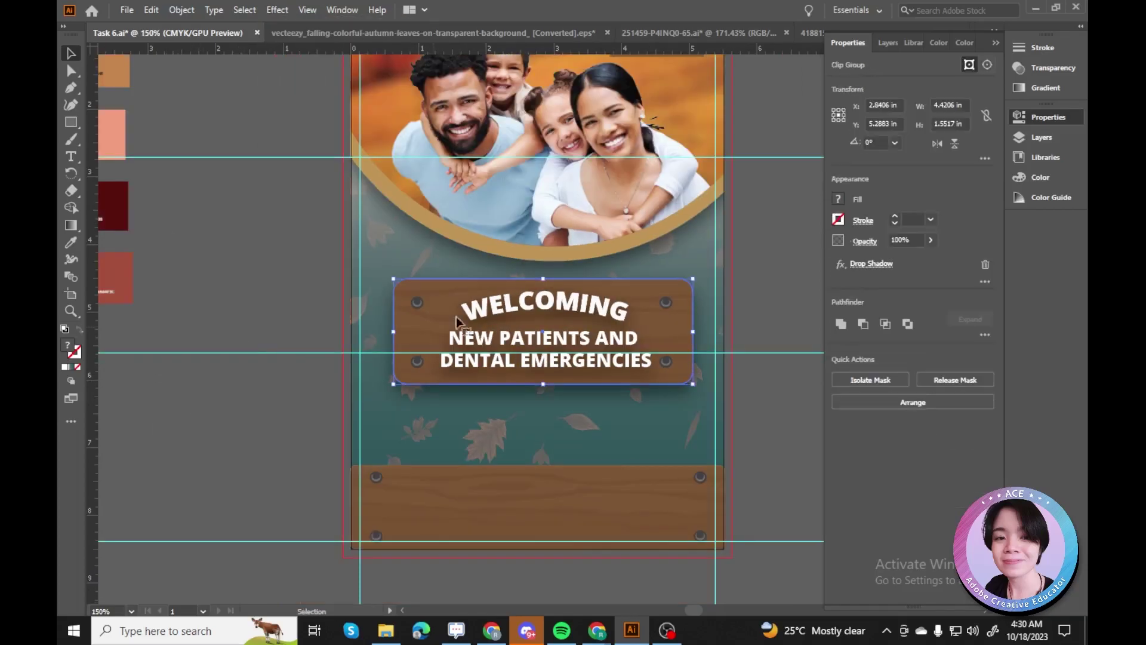
# Scale the headline panel with its text and screws down to about 3.97 in wide.
pyautogui.click(410, 269)
pyautogui.scroll(1, 671, 340)
pyautogui.click(672, 340)
pyautogui.moveTo(671, 340); pyautogui.dragTo(657, 334)
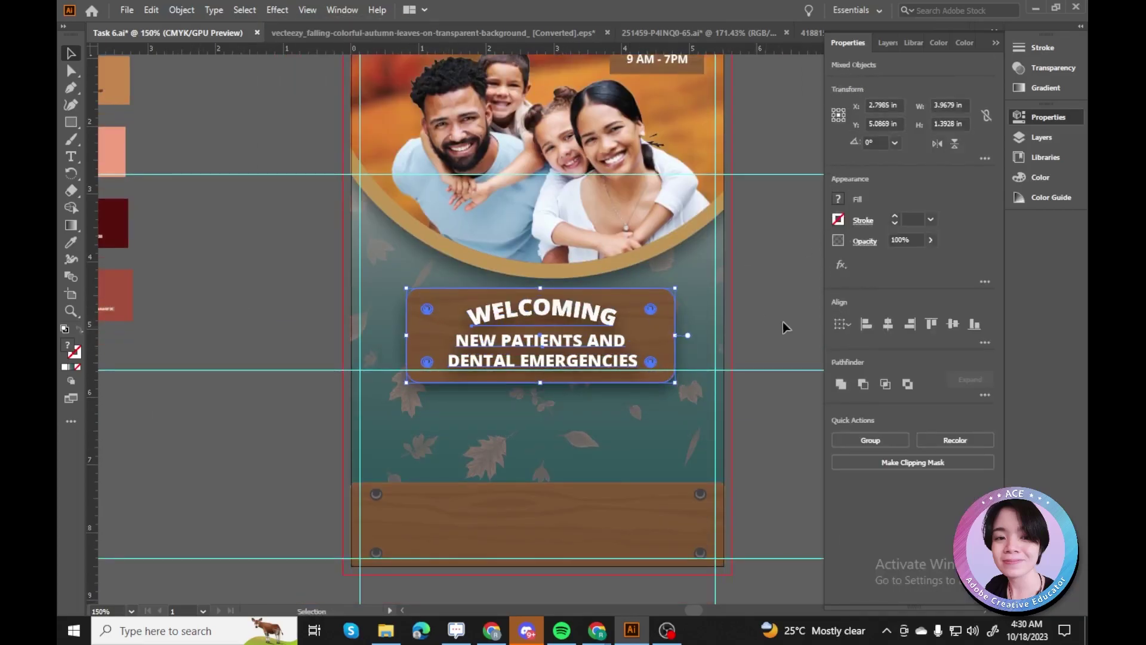
pyautogui.scroll(-1, 651, 448)
# Nudge the headline panel with its text and screws slightly closer to the photo ring.
pyautogui.click(472, 286)
pyautogui.click(691, 384)
pyautogui.scroll(1, 691, 384)
pyautogui.click(681, 296)
pyautogui.click(274, 404)
pyautogui.scroll(-1, 362, 387)
pyautogui.hotkey('ctrl', '+')
# Level the right pair of screws with the left pair on the headline panel and check the text's placement.
pyautogui.click(687, 215)
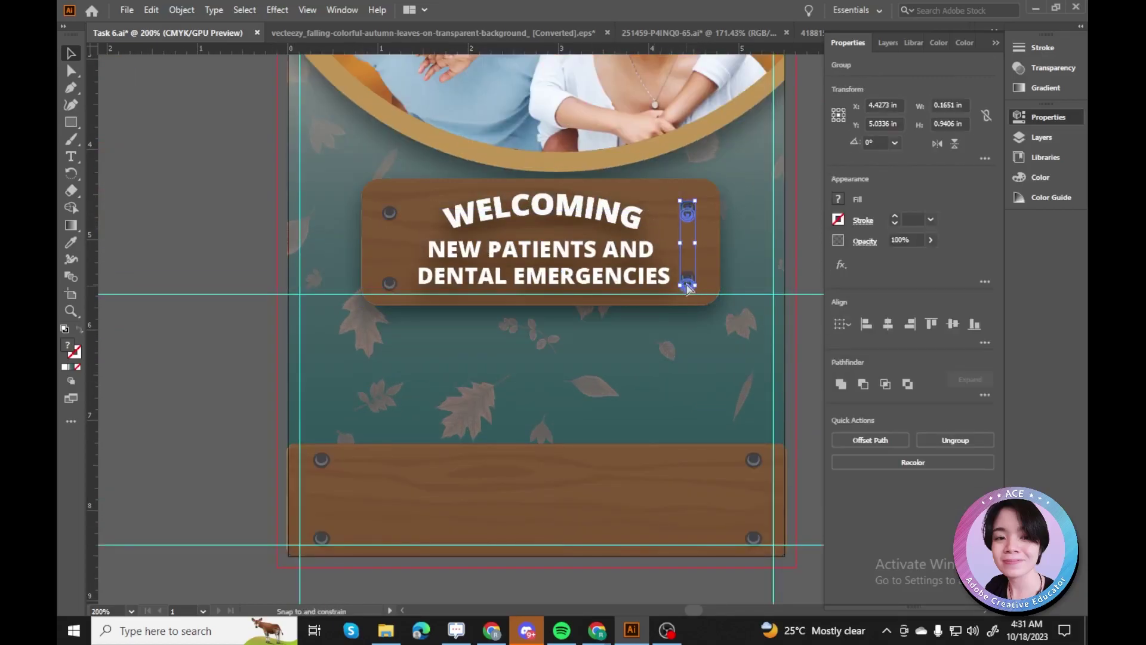
pyautogui.hotkey('ctrl', '+')
pyautogui.hotkey('ctrl', '+')
pyautogui.click(449, 367)
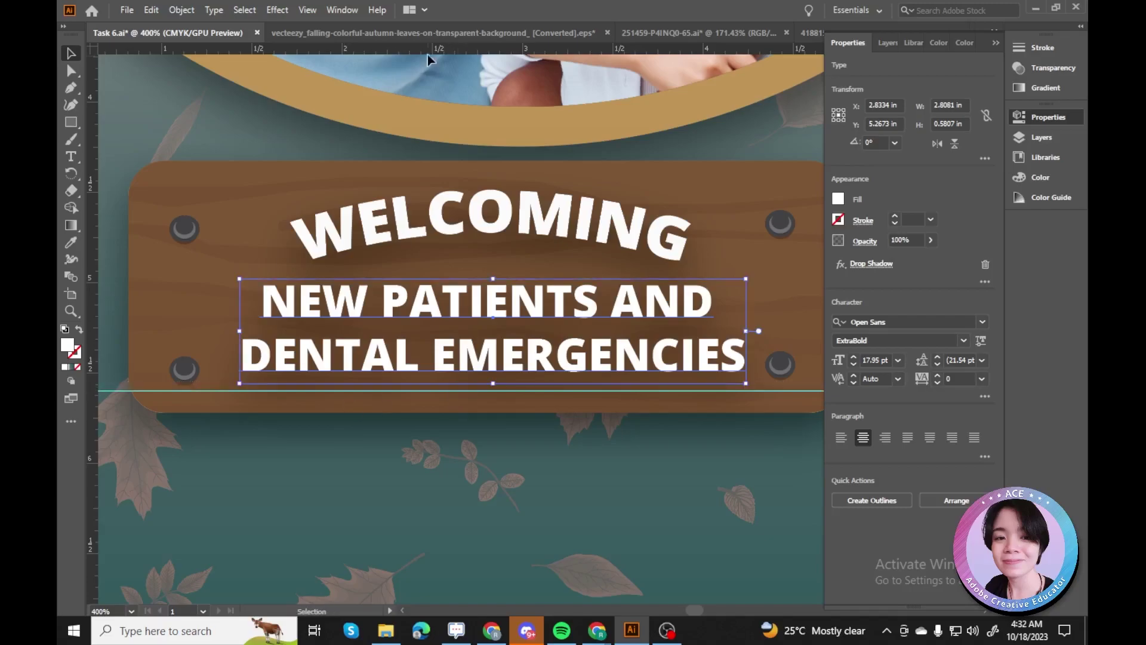
pyautogui.click(780, 227)
pyautogui.hotkey('ctrl', '-')
pyautogui.hotkey('ctrl', '-')
pyautogui.click(761, 155)
# Review the remaining postcard copy in the Google Docs document and return to Illustrator.
pyautogui.scroll(-1, 761, 155)
pyautogui.hotkey('ctrl', '-')
pyautogui.hotkey('ctrl', '-')
pyautogui.hotkey('alt', 'Tab')
pyautogui.scroll(-4, 424, 400)
pyautogui.scroll(-4, 424, 405)
pyautogui.hotkey('alt', 'Tab')
pyautogui.scroll(1, 573, 501)
# Move the headline panel and bottom plank off the artboard and release the clipping masks on the photo and leaf background.
pyautogui.click(611, 366)
pyautogui.click(433, 283)
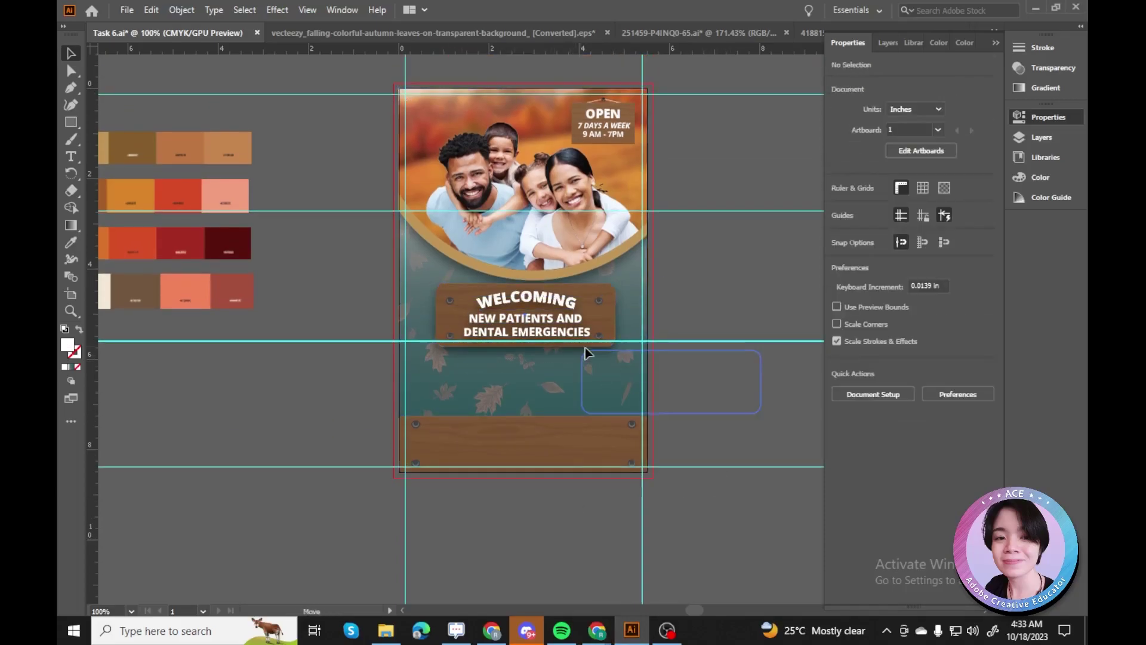
pyautogui.moveTo(417, 267); pyautogui.dragTo(628, 360)
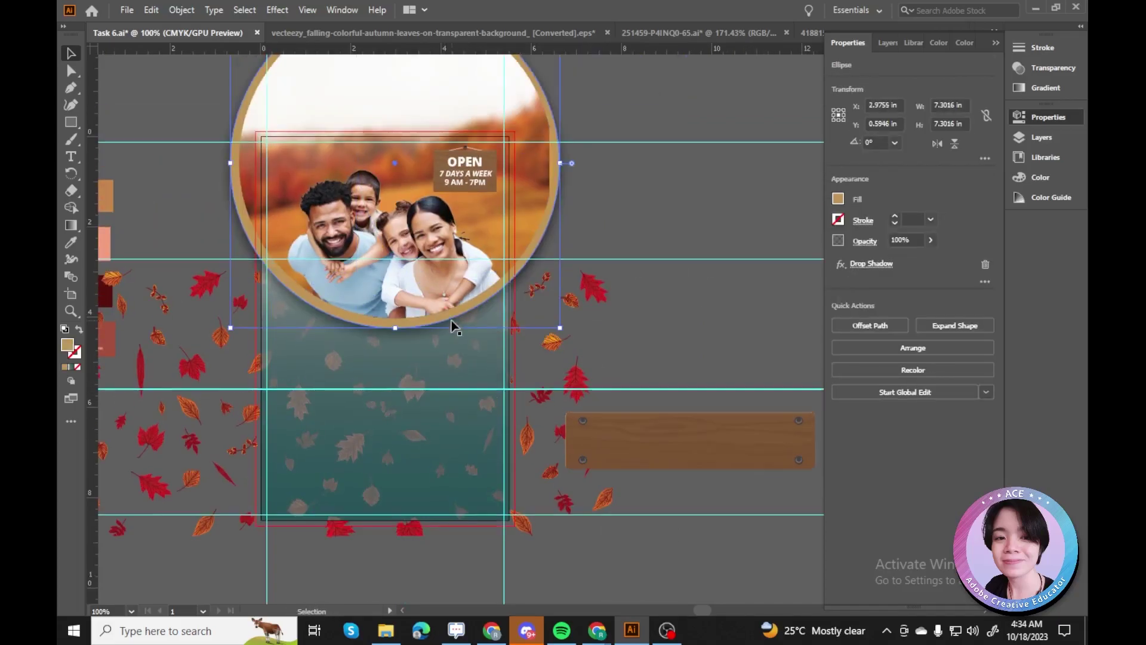
# Scale down the family photo together with its golden ring and reposition both over the top of the postcard.
pyautogui.hotkey('ctrl', '=')
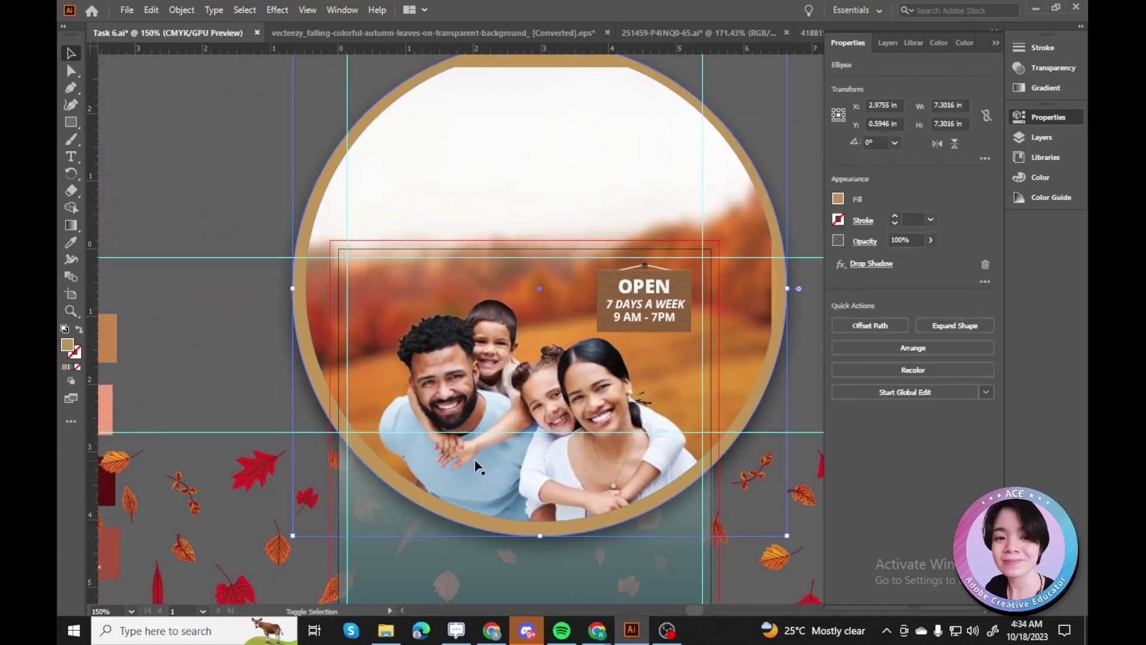
pyautogui.hotkey('ctrl', 'shift', 'a')
pyautogui.keyDown('shift'); pyautogui.click(490, 284); pyautogui.keyUp('shift')
pyautogui.moveTo(775, 521); pyautogui.dragTo(766, 519)
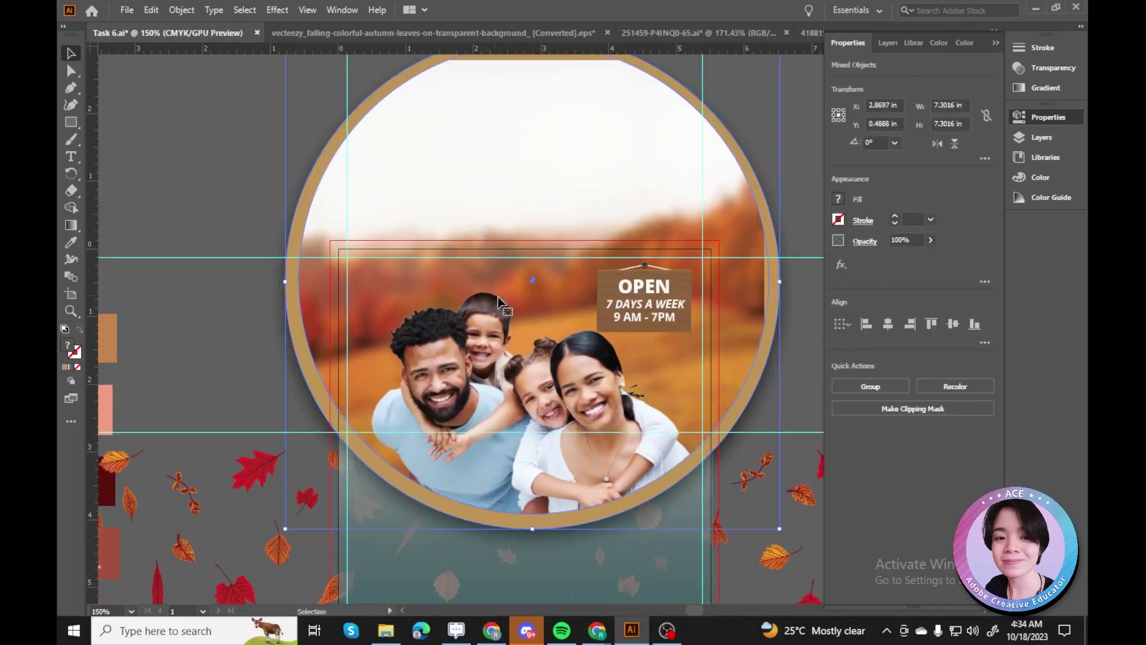
pyautogui.scroll(-3, 660, 456)
pyautogui.hotkey('ctrl', 'shift', 'a')
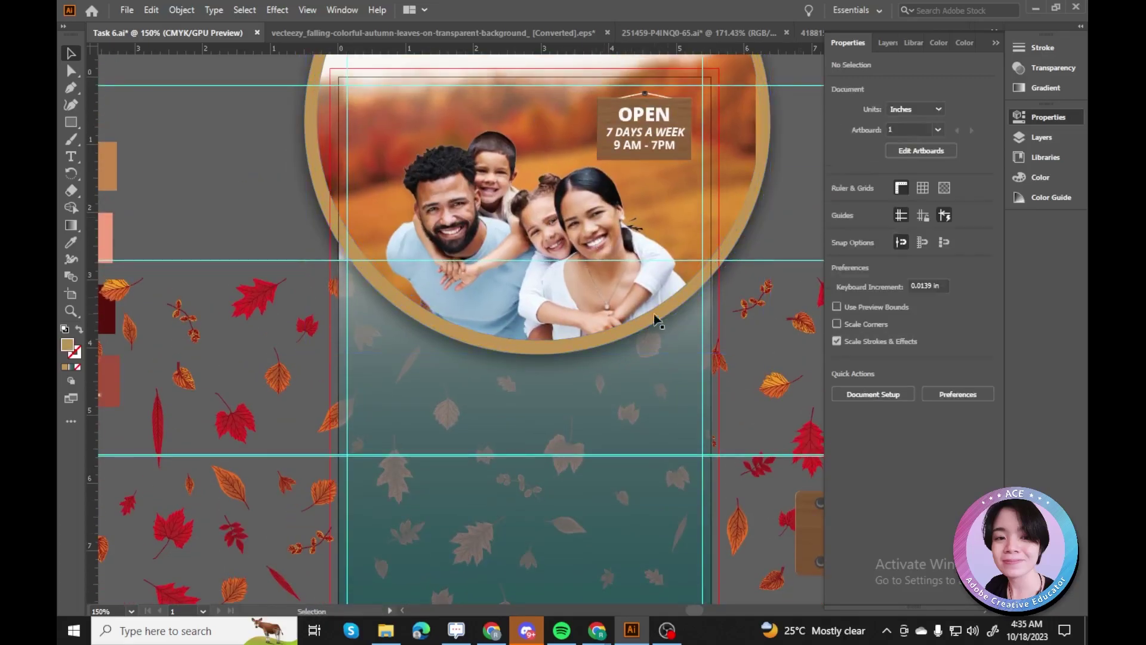
# Draw a 5.5 by 8.5 in rectangle and lay it over the artboard as the clipping shape.
pyautogui.press('m')
pyautogui.click(554, 339)
pyautogui.click(554, 339)
pyautogui.hotkey('ctrl', '-')
pyautogui.hotkey('ctrl', '-')
pyautogui.hotkey('ctrl', '-')
pyautogui.press('v')
pyautogui.hotkey('ctrl', '=')
pyautogui.hotkey('ctrl', '=')
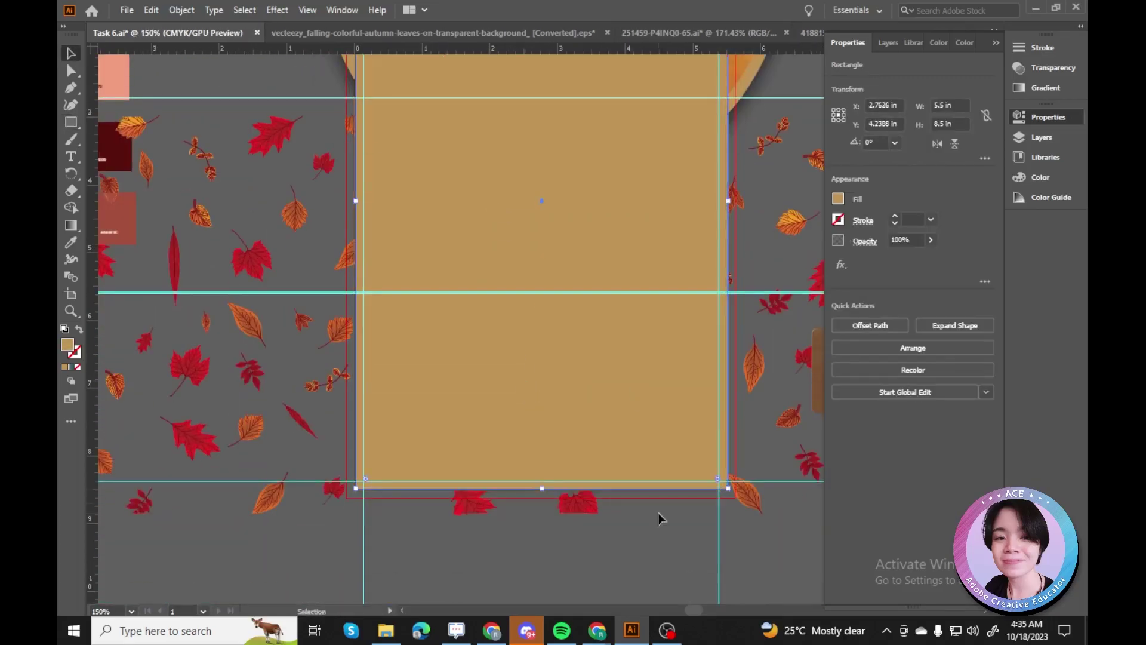
# Clip the ringed photo and leaf background to the artboard-sized rectangle with a clipping mask.
pyautogui.hotkey('ctrl', '-')
pyautogui.hotkey('ctrl', '-')
pyautogui.hotkey('ctrl', 'shift', 'a')
pyautogui.click(667, 493)
pyautogui.click(374, 202)
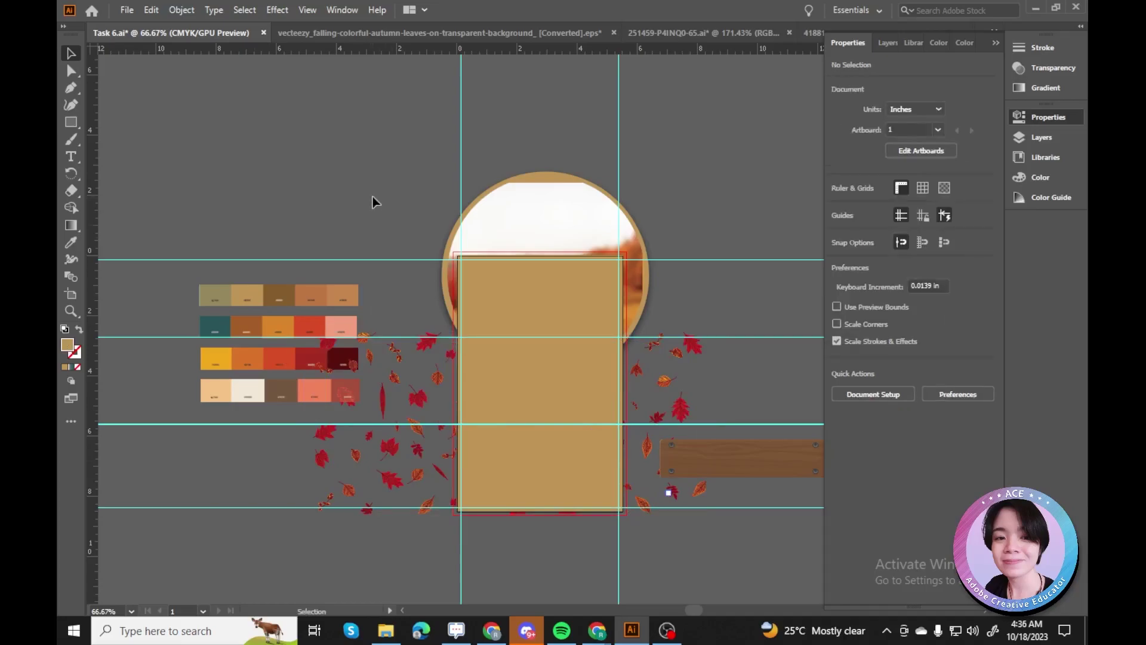
pyautogui.moveTo(374, 203); pyautogui.dragTo(592, 517)
pyautogui.hotkey('ctrl', '7')
pyautogui.hotkey('ctrl', '=')
pyautogui.hotkey('ctrl', '=')
pyautogui.scroll(1, 655, 472)
pyautogui.click(642, 397)
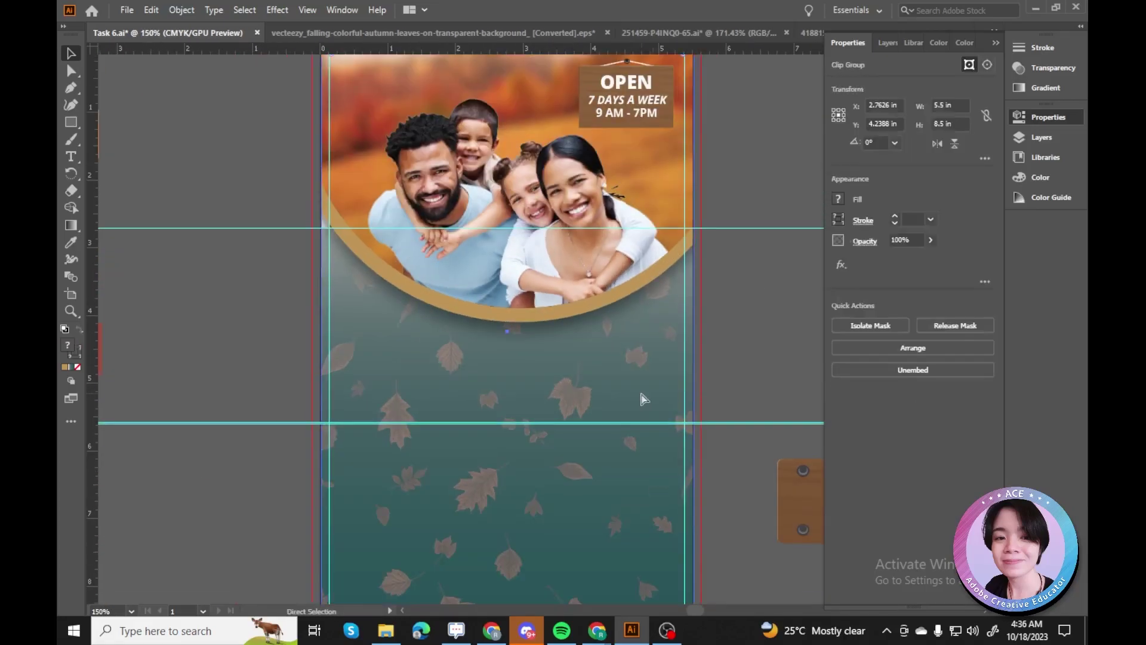
# Place the wooden headline panel back on the postcard, centered just below the photo ring.
pyautogui.hotkey('ctrl', 'shift', 'a')
pyautogui.scroll(-1, 739, 365)
pyautogui.click(607, 320)
pyautogui.click(766, 315)
pyautogui.scroll(-1, 585, 464)
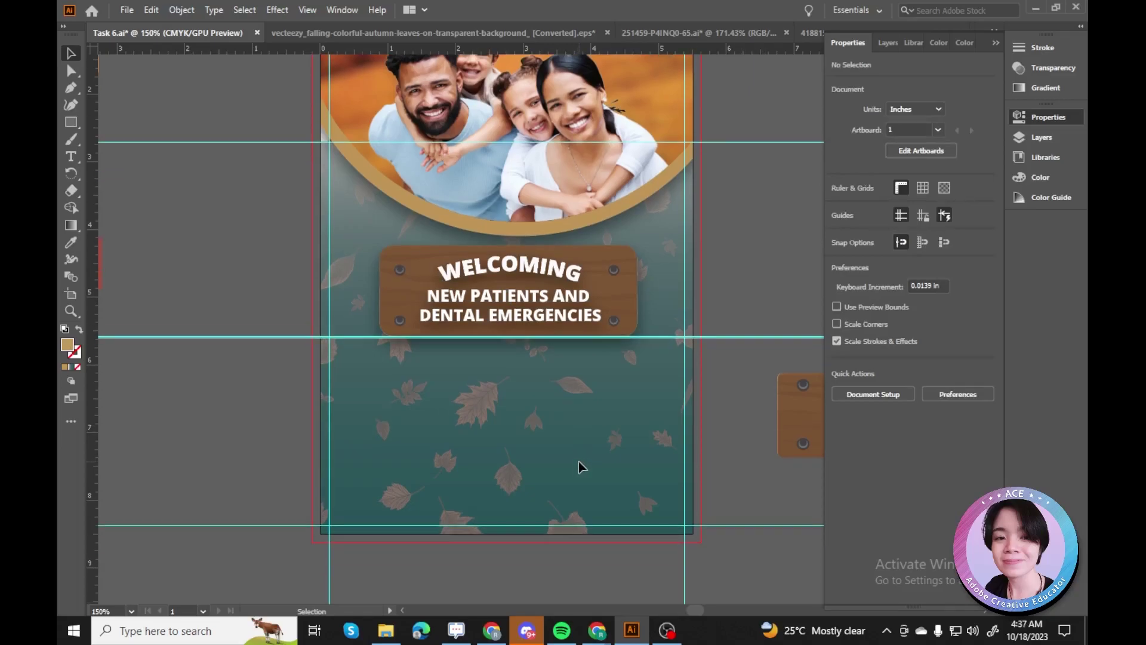
pyautogui.scroll(3, 579, 464)
pyautogui.scroll(-2, 628, 237)
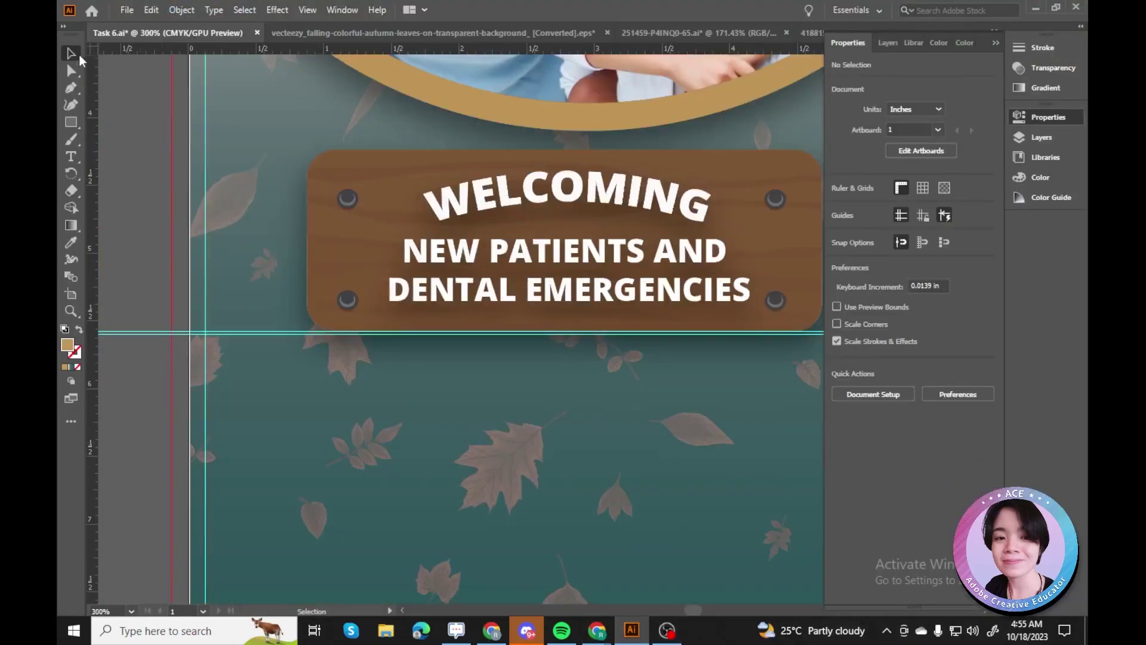
# Inspect the fill color of the upper-left screw on the headline panel.
pyautogui.click(71, 70)
pyautogui.click(347, 198)
pyautogui.hotkey('ctrl', '+')
pyautogui.doubleClick(67, 345)
pyautogui.press('Escape')
pyautogui.hotkey('ctrl', '-')
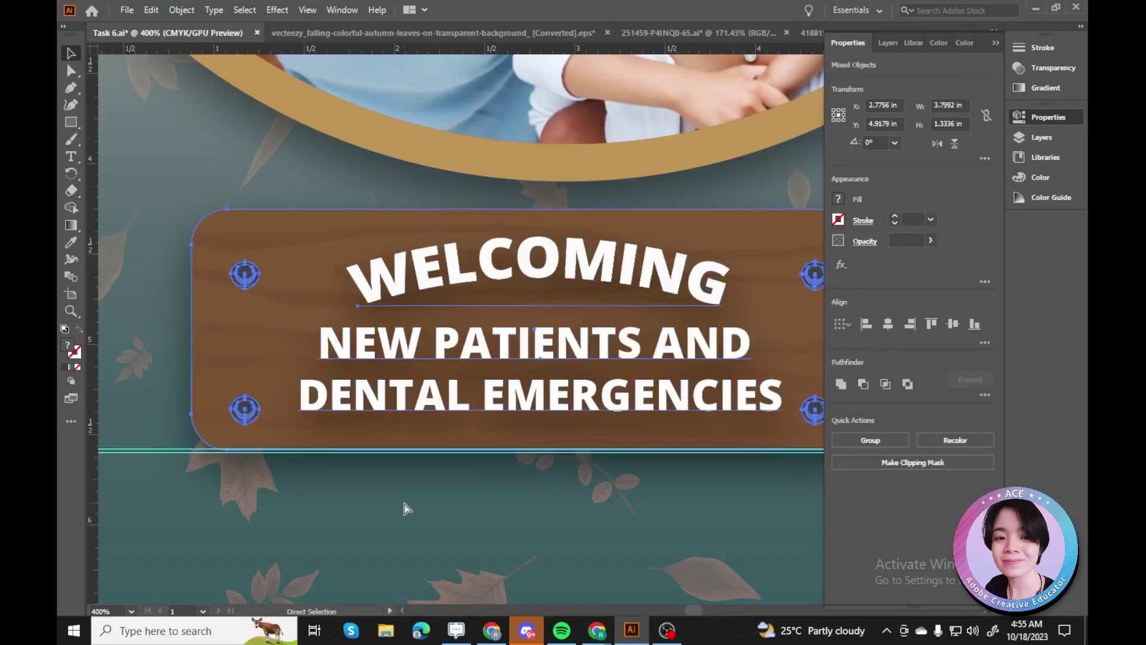
# Group the headline panel with its text and screws, duplicate it, and move the copy beside the artboard.
pyautogui.hotkey('ctrl', 'shift', 'a')
pyautogui.press('v')
pyautogui.hotkey('ctrl', '0')
pyautogui.click(427, 283)
pyautogui.moveTo(633, 326); pyautogui.dragTo(622, 440)
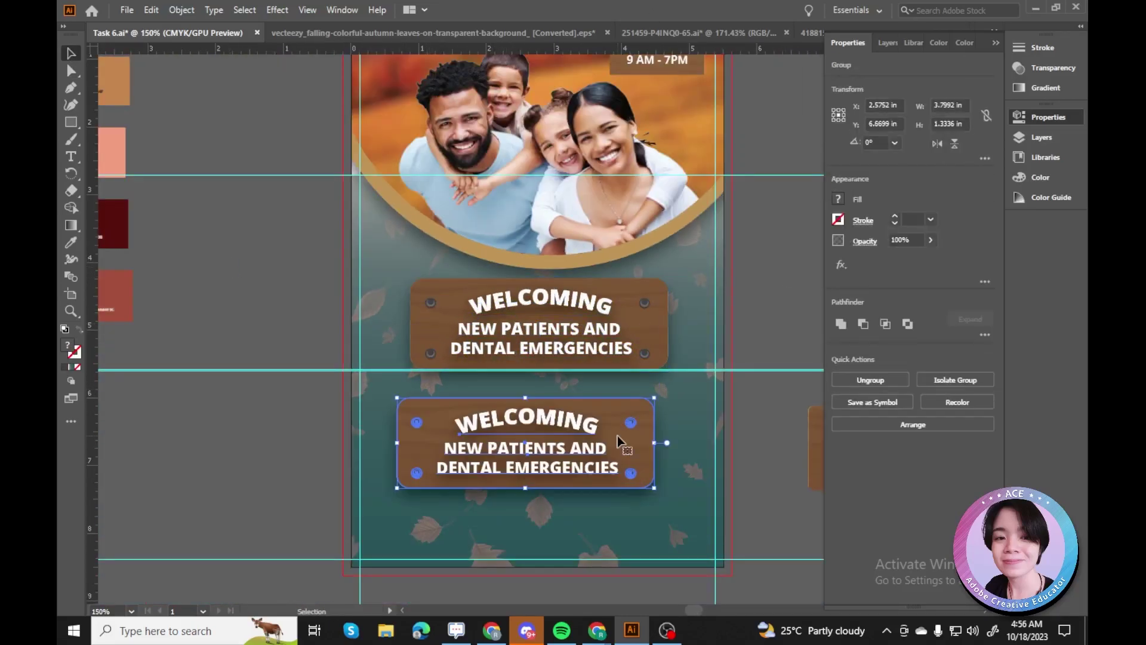
pyautogui.hotkey('ctrl', '-')
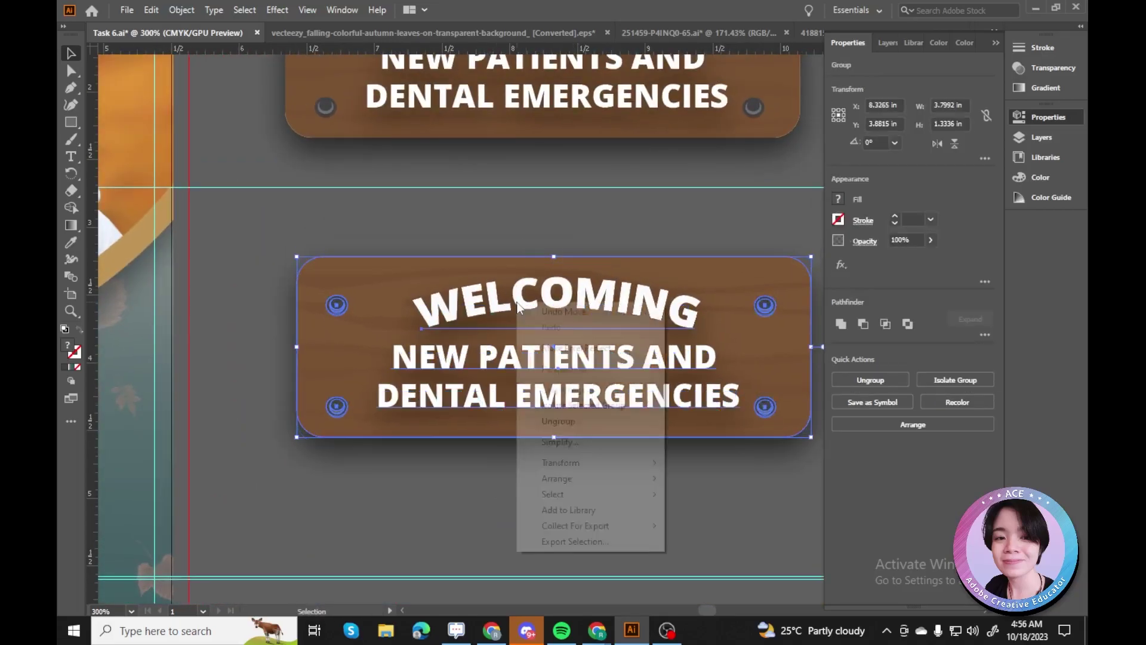
# Check the copy document, ungroup the duplicated panel, and replace its wording with "NEW PATIENT EXAM" at 20 pt.
pyautogui.hotkey('alt', 'Tab')
pyautogui.click(631, 631)
pyautogui.doubleClick(543, 320)
pyautogui.hotkey('ctrl', 'a')
pyautogui.write('NEW PATIENT EXAM')
pyautogui.hotkey('ctrl', 'a')
pyautogui.hotkey('ctrl', 'c')
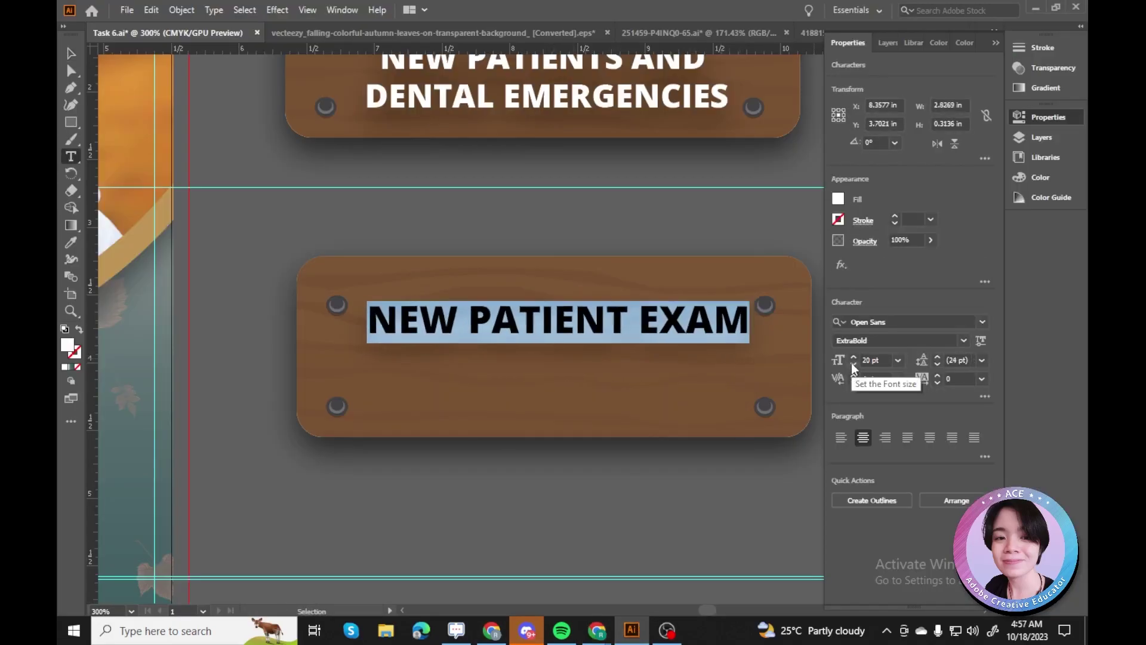
# Add a separate line "FOR ONLY $1" beneath NEW PATIENT EXAM in Open Sans Bold Italic at 20 pt.
pyautogui.click(854, 357)
pyautogui.press('Escape')
pyautogui.hotkey('ctrl', 'shift', 'a')
pyautogui.doubleClick(582, 313)
pyautogui.press('Return')
pyautogui.hotkey('ctrl', 'v')
pyautogui.write('FOR ONLY $1')
pyautogui.hotkey('shift', 'Home')
pyautogui.click(963, 340)
pyautogui.click(876, 280)
pyautogui.press('Escape')
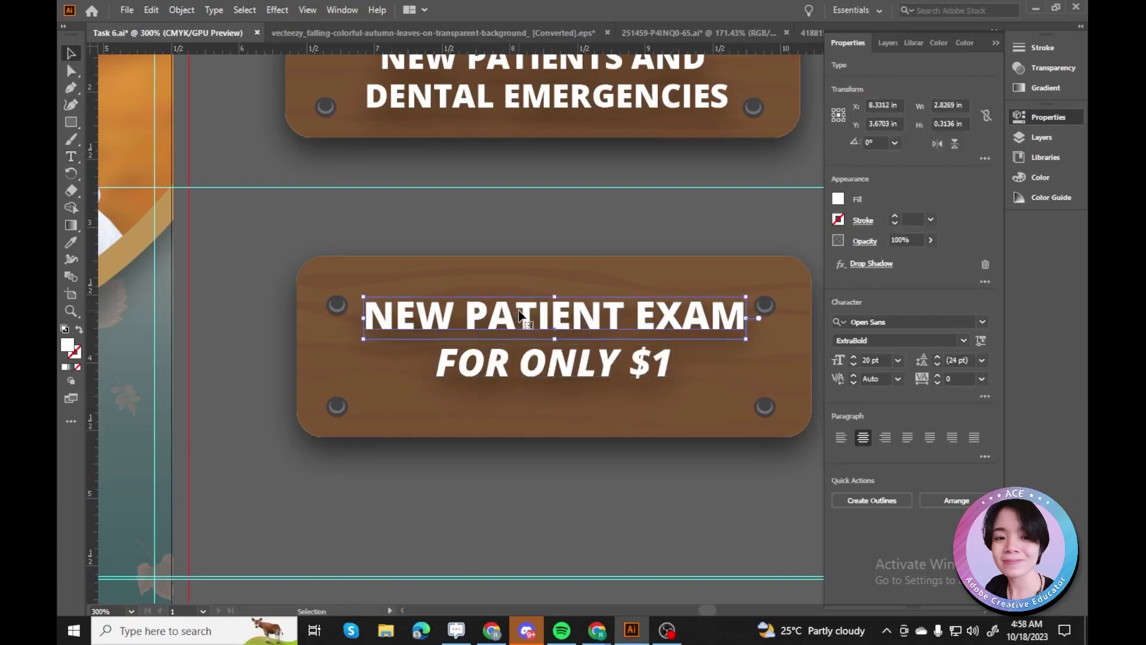
# Enlarge the NEW PATIENT EXAM line to 22 pt and center both text lines on the duplicated panel.
pyautogui.press('Escape')
pyautogui.scroll(2, 890, 271)
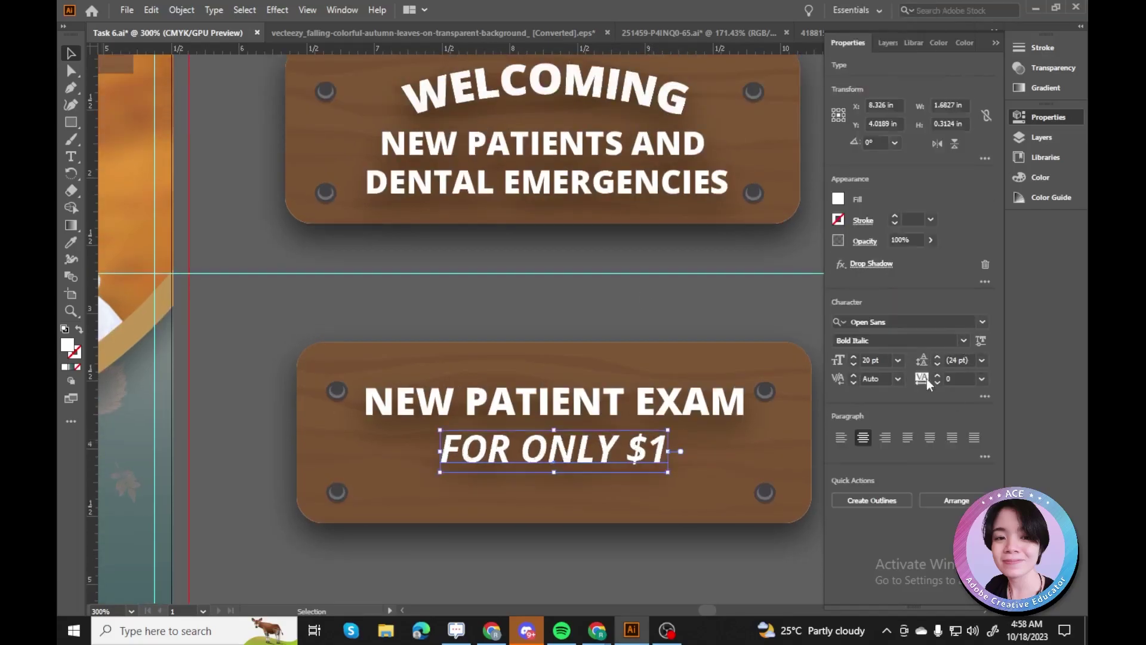
pyautogui.scroll(1, 560, 416)
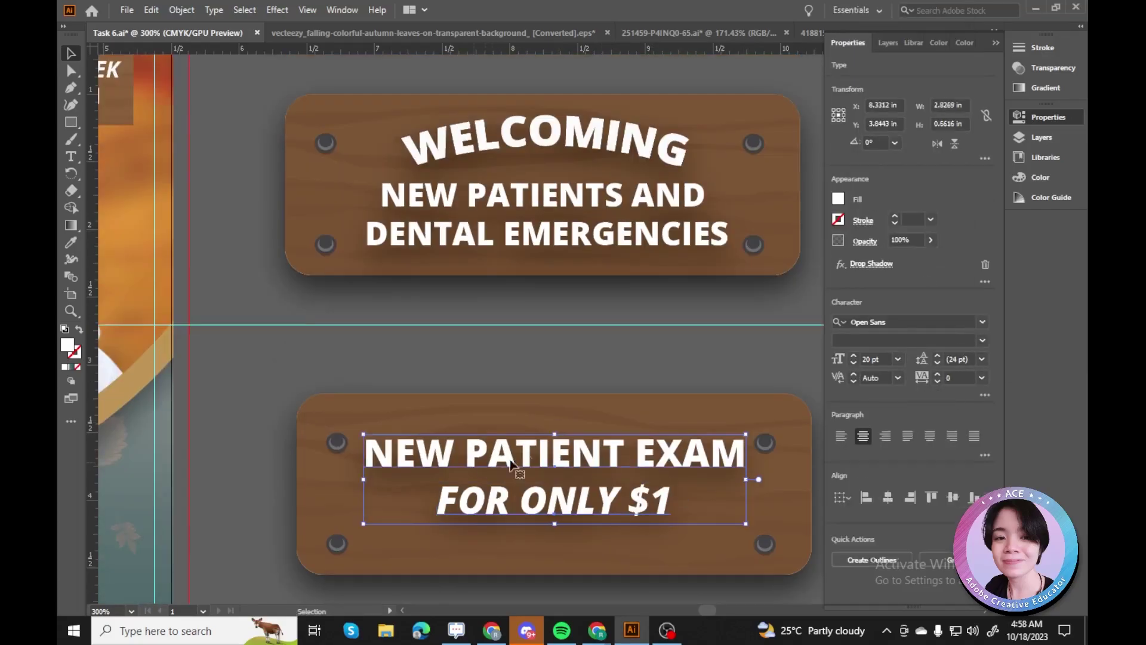
pyautogui.click(560, 457)
pyautogui.click(853, 357)
pyautogui.click(587, 501)
pyautogui.click(554, 502)
# Move the four screws of the New Patient Exam panel outward, nearer its side edges.
pyautogui.click(334, 544)
pyautogui.hotkey('ctrl', 'shift', 'a')
pyautogui.click(334, 546)
pyautogui.click(765, 443)
pyautogui.hotkey('ctrl', 'shift', 'a')
pyautogui.click(782, 442)
pyautogui.hotkey('ctrl', '+')
pyautogui.hotkey('ctrl', '+')
pyautogui.hscroll(3, 461, 329)
pyautogui.hotkey('ctrl', '-')
pyautogui.hotkey('ctrl', 'shift', 'a')
pyautogui.hscroll(3, 454, 335)
pyautogui.hotkey('ctrl', '-')
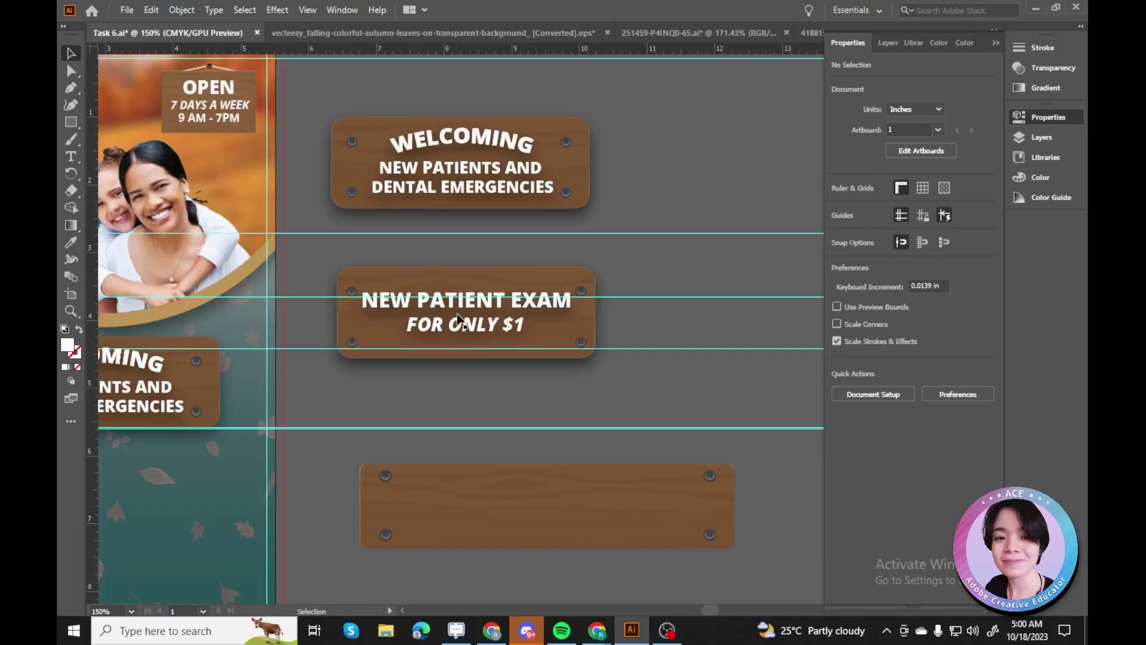
# Nudge the text lines down slightly and shorten the New Patient Exam wood panel to about 1.21 in high.
pyautogui.click(467, 309)
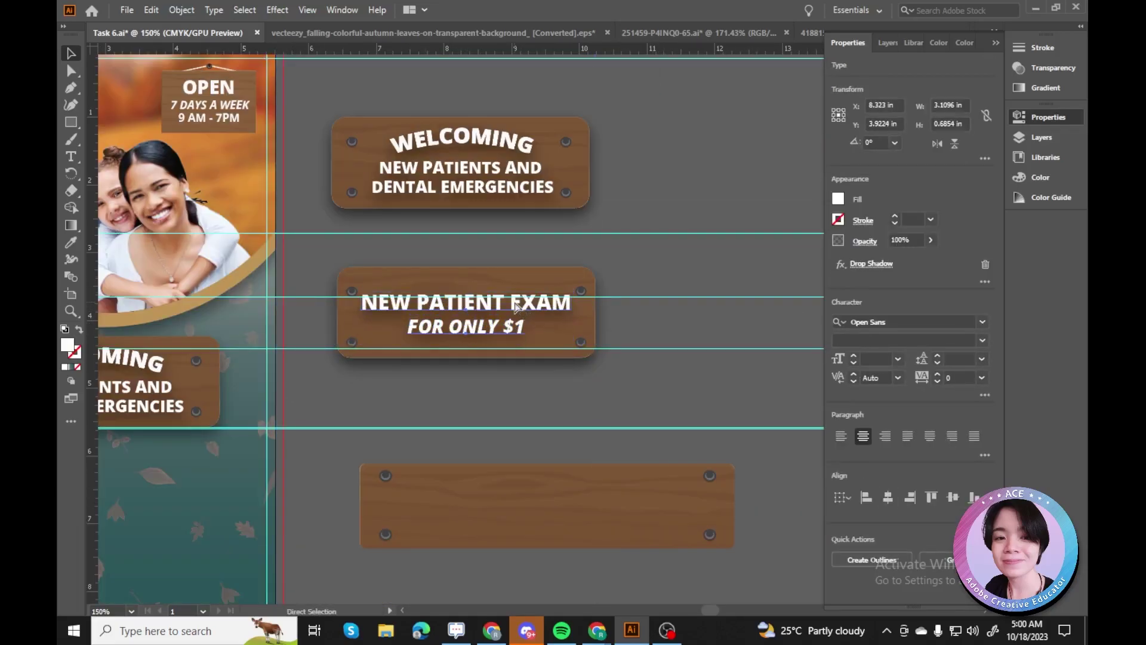
pyautogui.click(514, 307)
pyautogui.scroll(3, 515, 306)
pyautogui.scroll(-5, 796, 400)
pyautogui.scroll(2, 541, 294)
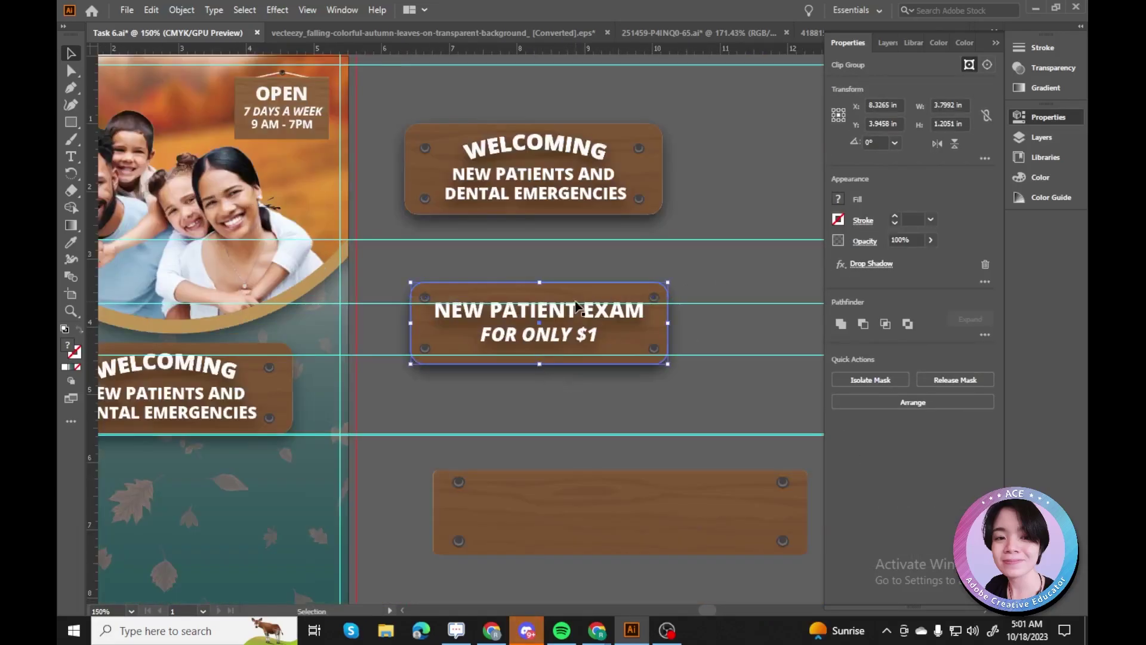
# Move FOR ONLY $1 aside, then deepen the wood panel and break the headline into "NEW PATIENT" and "EXAM".
pyautogui.doubleClick(645, 336)
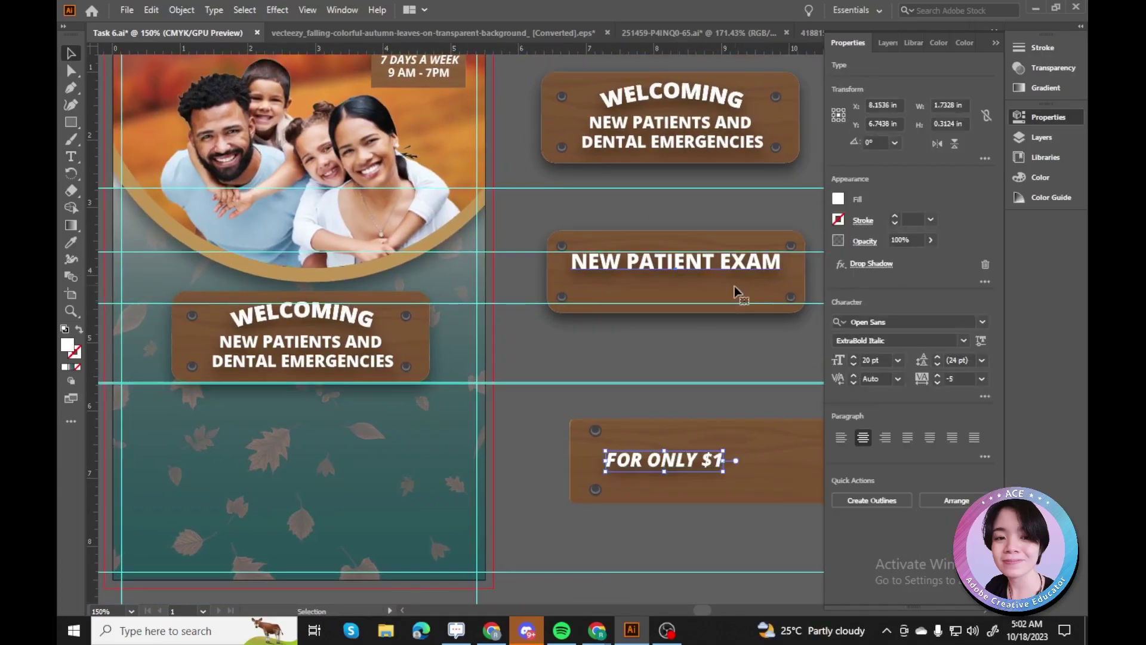
pyautogui.click(800, 289)
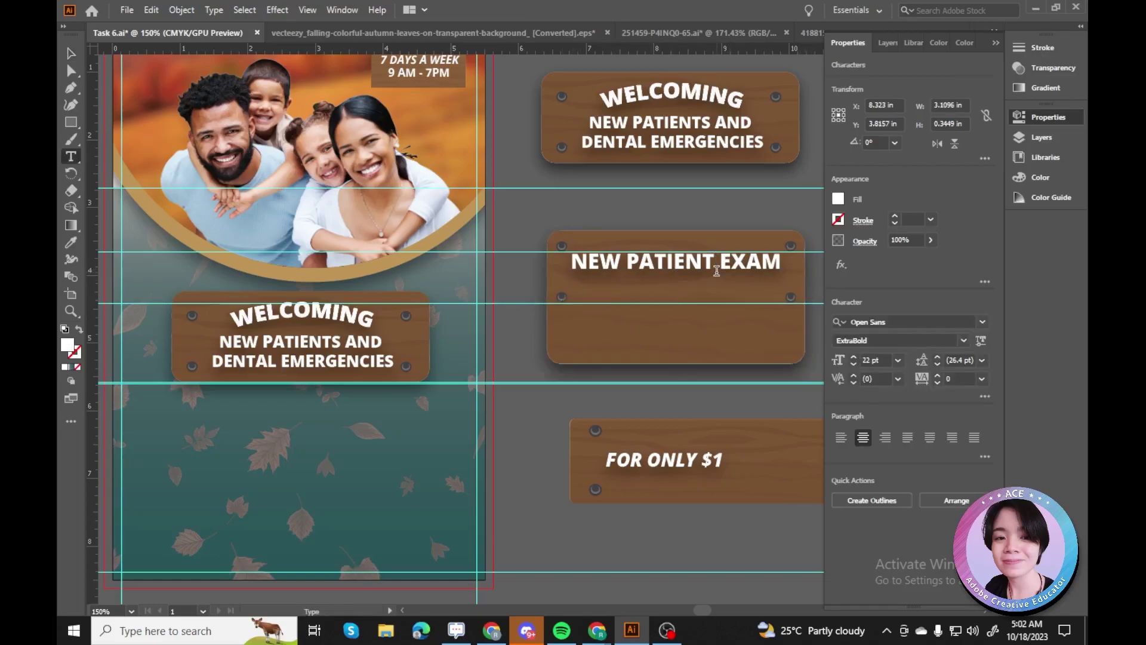
pyautogui.doubleClick(682, 317)
pyautogui.moveTo(651, 307); pyautogui.dragTo(606, 308)
pyautogui.click(791, 316)
pyautogui.hotkey('ctrl', '=')
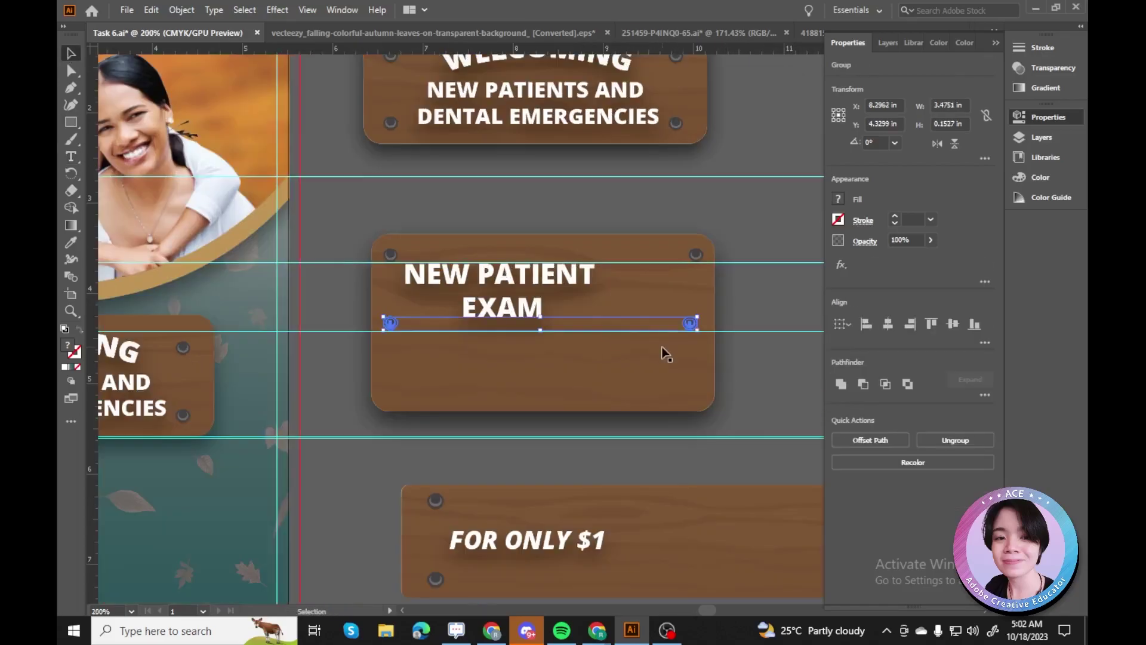
# Place FOR ONLY $1 directly under the two-line headline and shift the text toward the panel's left edge.
pyautogui.moveTo(527, 540); pyautogui.dragTo(510, 340)
pyautogui.keyDown('shift'); pyautogui.click(499, 274); pyautogui.keyUp('shift')
pyautogui.moveTo(499, 281); pyautogui.dragTo(487, 296)
# Move the right-hand screws inward and narrow the New Patient Exam wood panel to fit around its text.
pyautogui.click(774, 360)
pyautogui.click(696, 255)
pyautogui.click(686, 385)
pyautogui.click(692, 390)
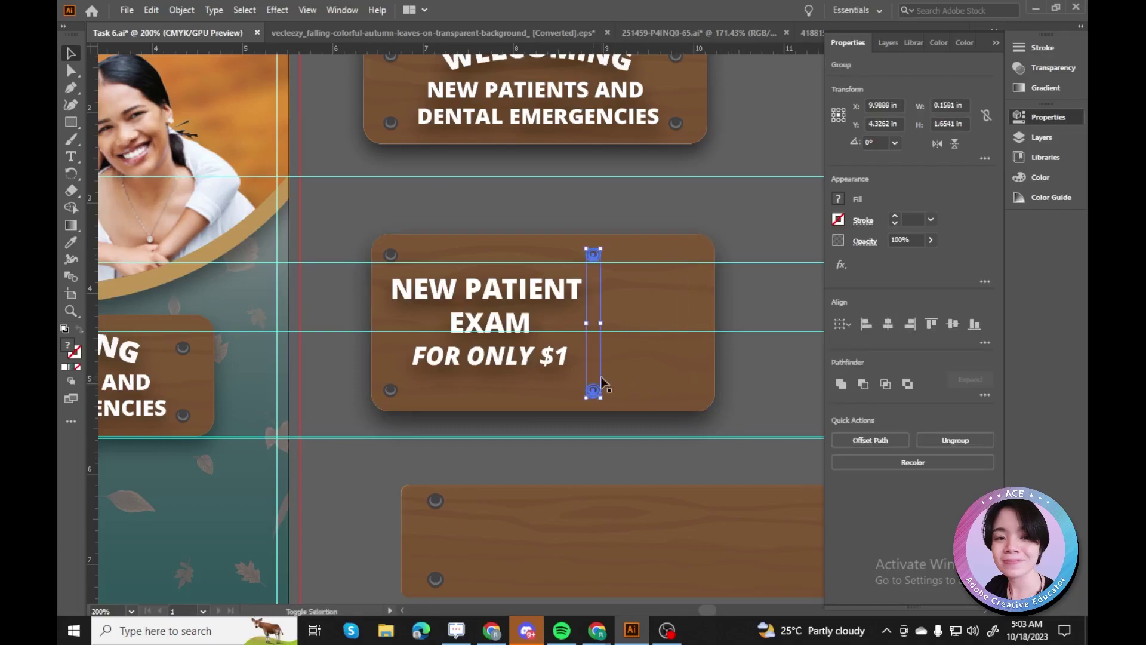
pyautogui.moveTo(593, 382); pyautogui.dragTo(593, 385)
pyautogui.moveTo(493, 357); pyautogui.dragTo(492, 375)
pyautogui.press('t')
pyautogui.click(593, 399)
pyautogui.hotkey('ctrl', 'z')
pyautogui.scroll(1, 549, 425)
# Enlarge the NEW PATIENT EXAM headline and reword the offer line beneath it as "For only $1".
pyautogui.click(493, 383)
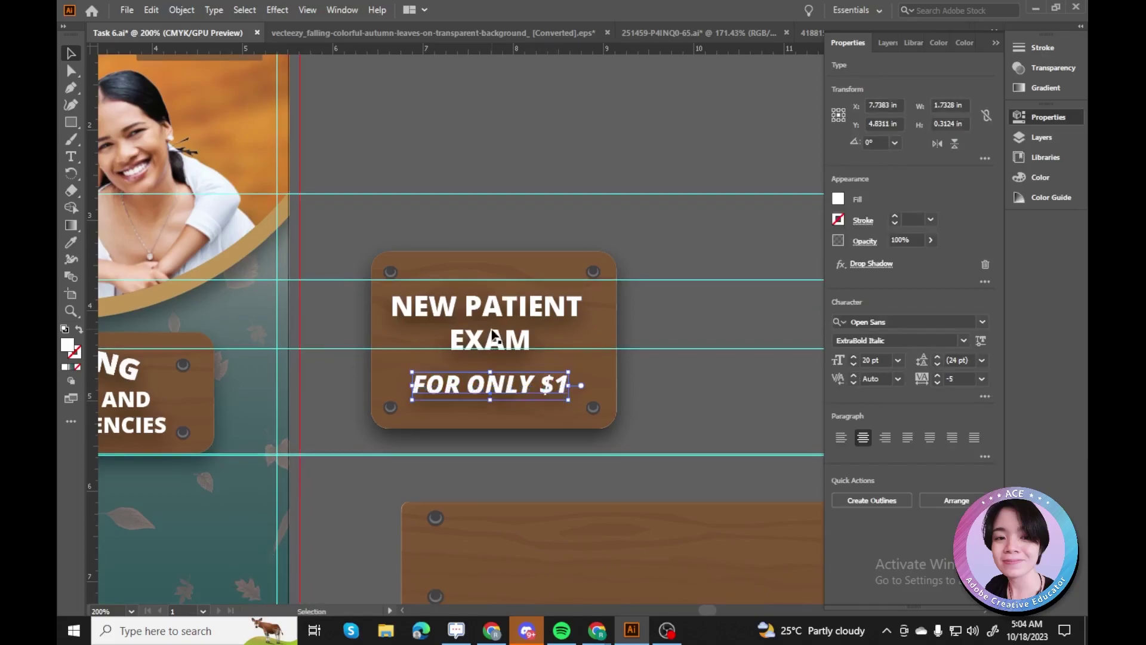
pyautogui.click(493, 336)
pyautogui.click(853, 357)
pyautogui.press('t')
pyautogui.moveTo(540, 385); pyautogui.dragTo(426, 385)
pyautogui.press('BackSpace')
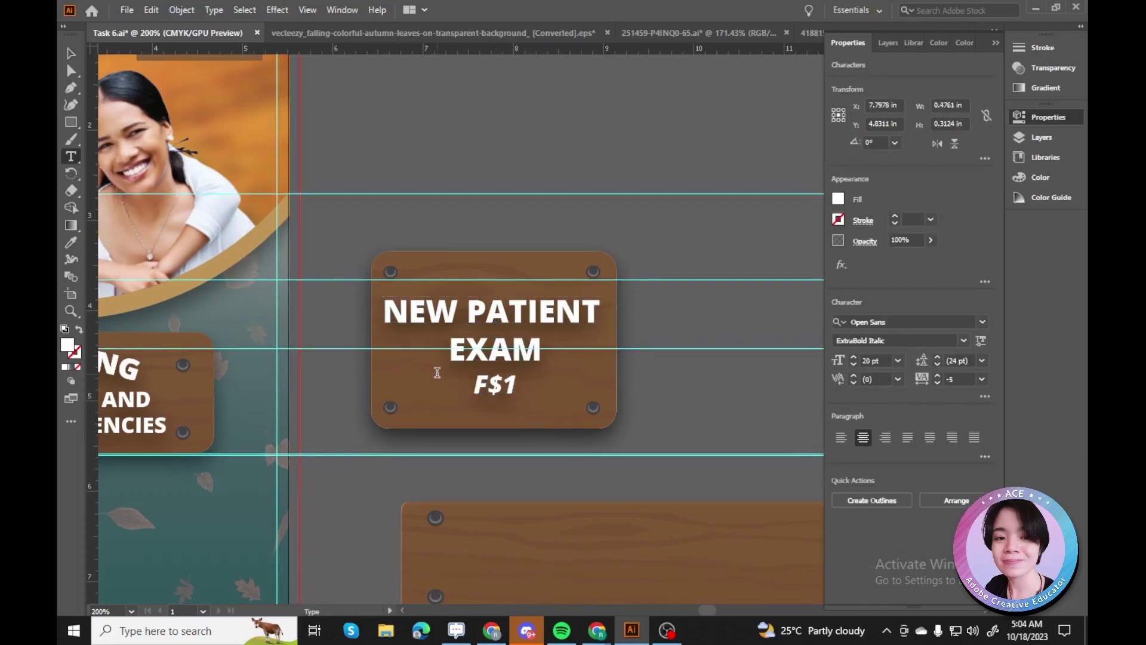
pyautogui.click(505, 391)
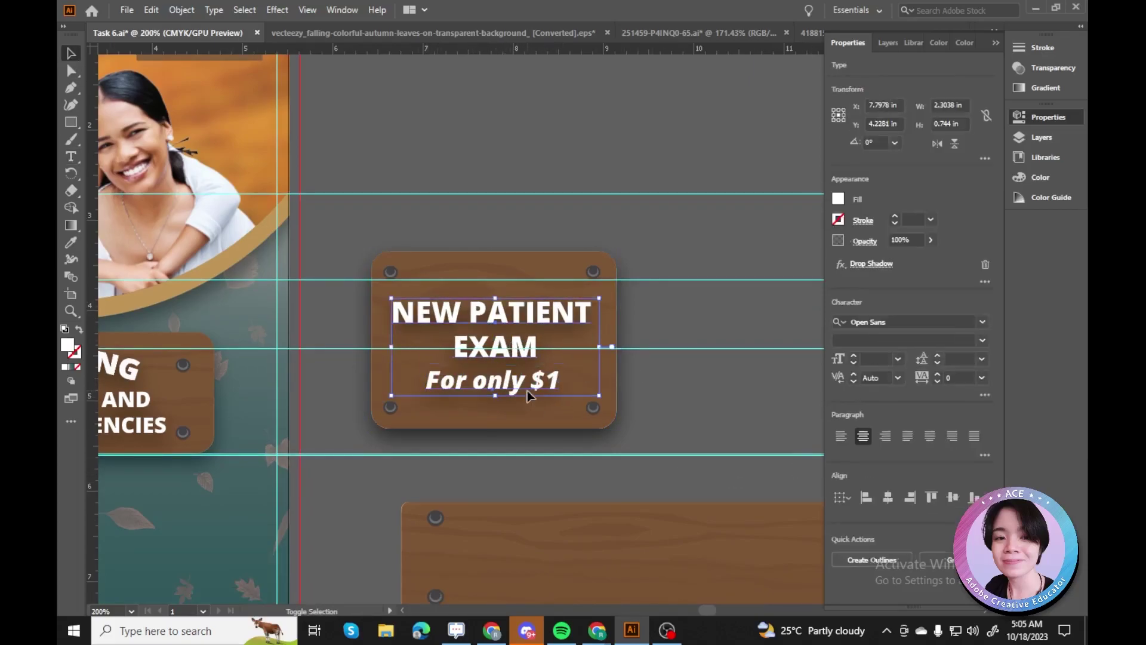
# Try placing a scaled-down New Patient Exam panel on the postcard's lower left area.
pyautogui.hotkey('ctrl', '1')
pyautogui.click(425, 422)
pyautogui.hotkey('ctrl', '=')
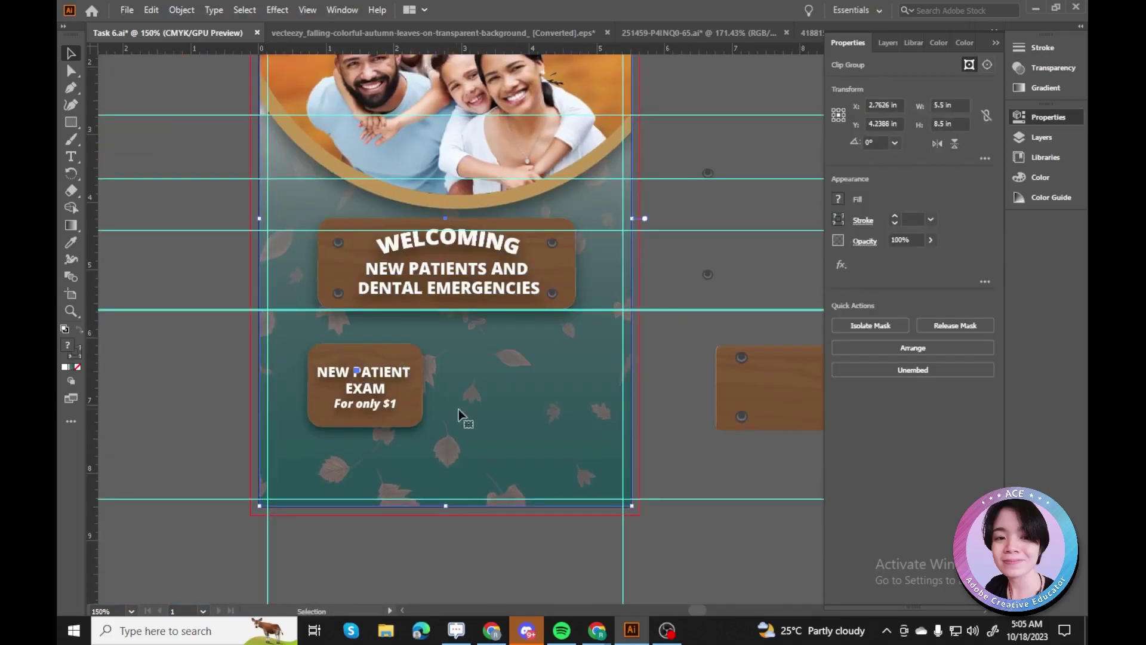
pyautogui.click(315, 456)
pyautogui.moveTo(449, 426); pyautogui.dragTo(542, 221)
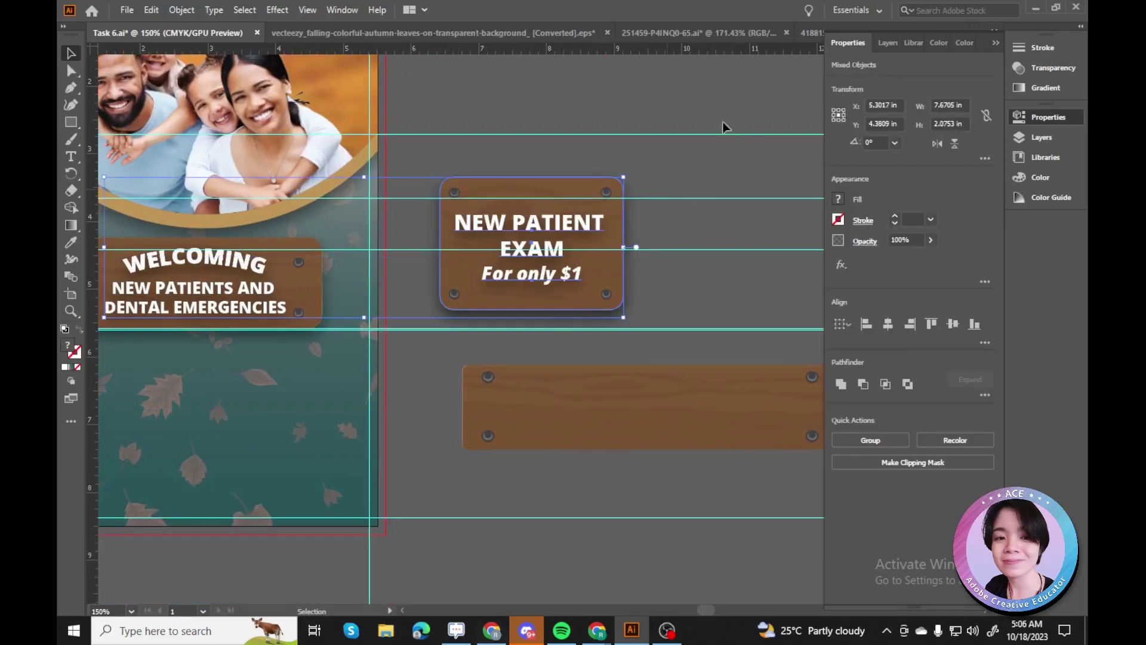
# Group the New Patient Exam panel with its text and screws and place it on the postcard below the WELCOMING panel.
pyautogui.press('a')
pyautogui.click(616, 273)
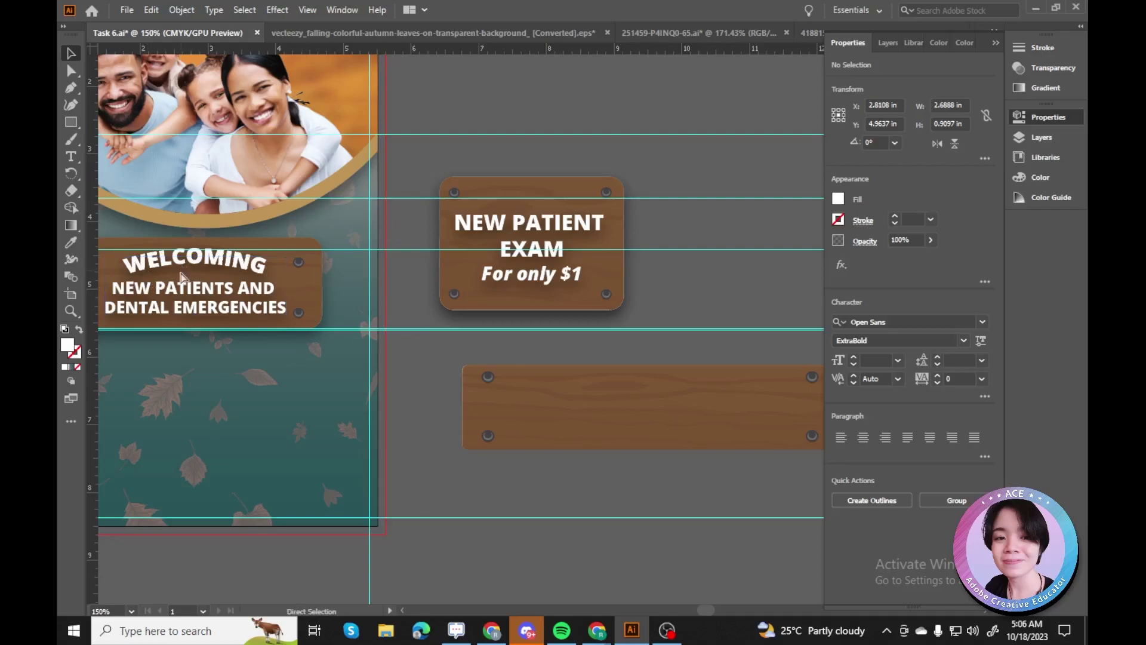
pyautogui.hscroll(-5, 499, 252)
pyautogui.hscroll(5, 669, 149)
pyautogui.rightClick(304, 241)
pyautogui.press('Escape')
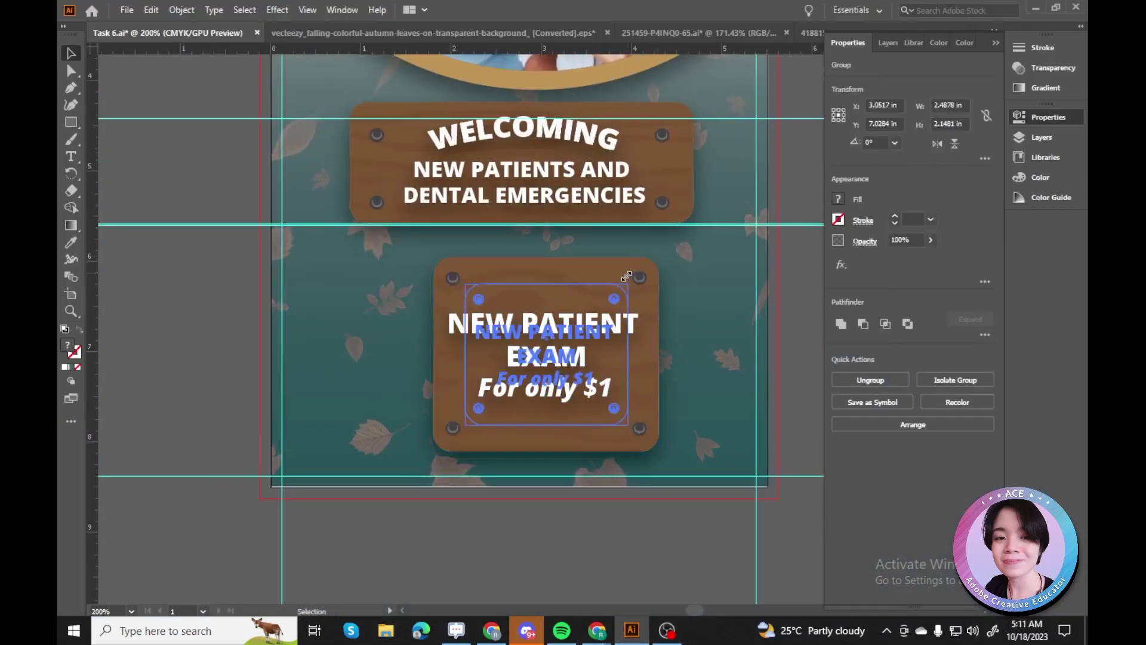
# Scale down the New Patient Exam panel and position it beneath the left half of the WELCOMING panel.
pyautogui.click(629, 166)
pyautogui.scroll(1, 629, 166)
pyautogui.click(378, 418)
pyautogui.scroll(5, 728, 305)
pyautogui.click(729, 306)
pyautogui.scroll(-3, 690, 309)
pyautogui.click(806, 396)
pyautogui.scroll(-5, 806, 397)
pyautogui.click(394, 359)
# Duplicate the New Patient Exam panel to the right half of the postcard and clear the copy's headline.
pyautogui.moveTo(394, 358); pyautogui.dragTo(683, 322)
pyautogui.click(565, 379)
pyautogui.click(817, 216)
pyautogui.click(717, 276)
pyautogui.press('Delete')
pyautogui.press('c')
pyautogui.hotkey('ctrl', 'z')
pyautogui.press('t')
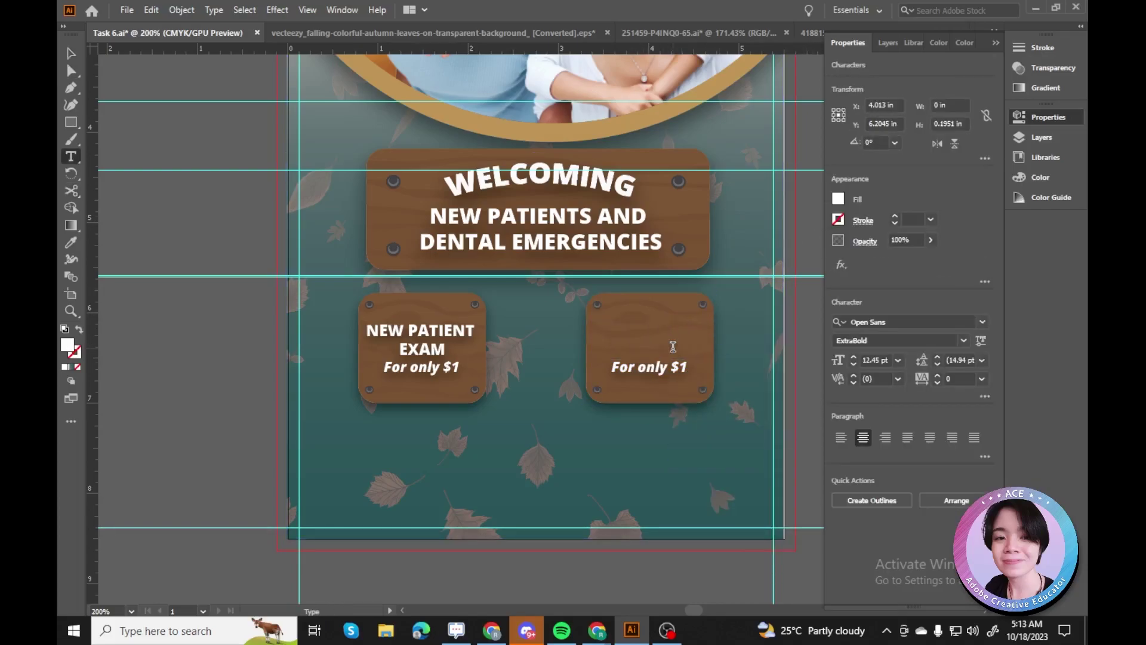
# Fill the copied panel with the headline "CALL US TODAY" and the clinic's phone number beneath it.
pyautogui.doubleClick(639, 375)
pyautogui.hotkey('ctrl', 'a')
pyautogui.hotkey('alt', 'Tab')
pyautogui.hotkey('ctrl', 'c')
pyautogui.hotkey('alt', 'Tab')
pyautogui.hotkey('ctrl', 'v')
pyautogui.press('Escape')
pyautogui.hotkey('ctrl', '-')
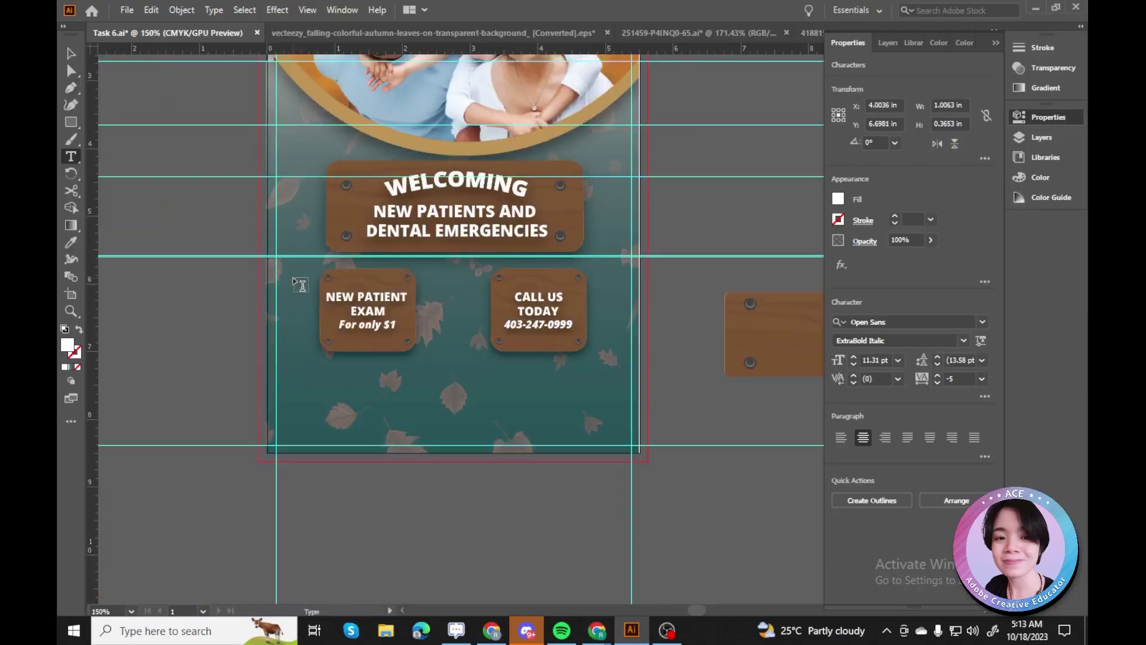
# Shorten the small New Patient Exam wood panel to about 1.15 in high.
pyautogui.hotkey('ctrl', '+')
pyautogui.press('Escape')
pyautogui.click(300, 285)
pyautogui.hotkey('ctrl', '+')
pyautogui.hotkey('ctrl', '+')
pyautogui.hotkey('ctrl', '+')
pyautogui.press('a')
pyautogui.click(279, 182)
pyautogui.moveTo(486, 480); pyautogui.dragTo(486, 480)
pyautogui.hotkey('ctrl', '7')
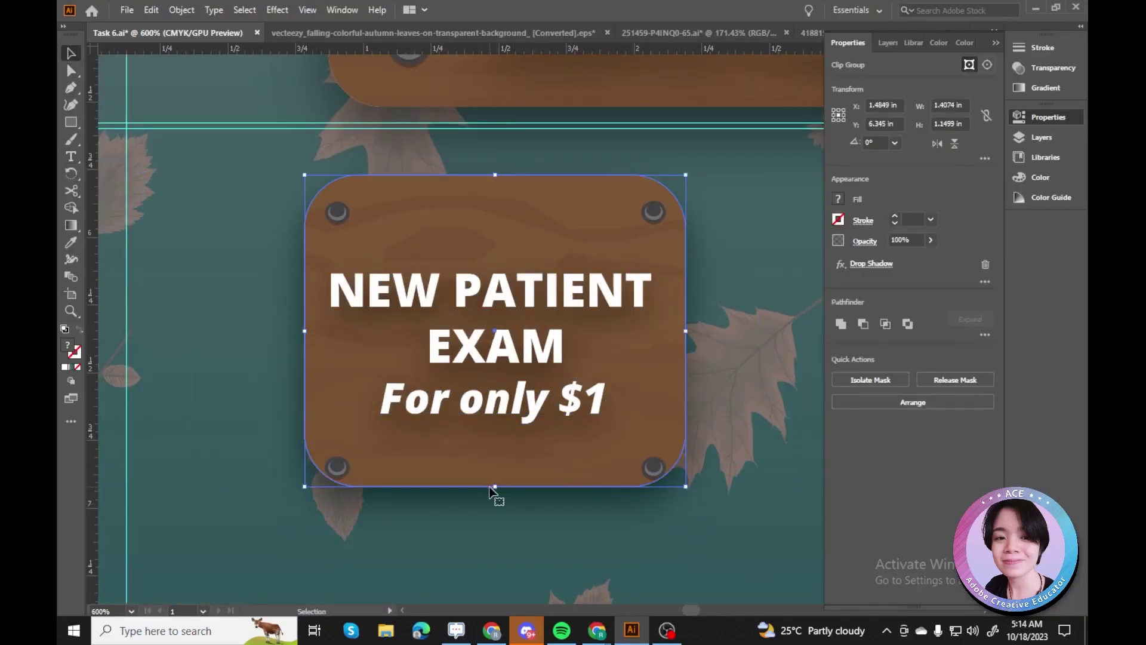
# Move the New Patient Exam panel to the left margin and widen it so its headline fits on one line.
pyautogui.hotkey('ctrl', '-')
pyautogui.hotkey('ctrl', '-')
pyautogui.click(332, 316)
pyautogui.moveTo(327, 295); pyautogui.dragTo(252, 323)
pyautogui.hotkey('ctrl', '+')
pyautogui.click(409, 379)
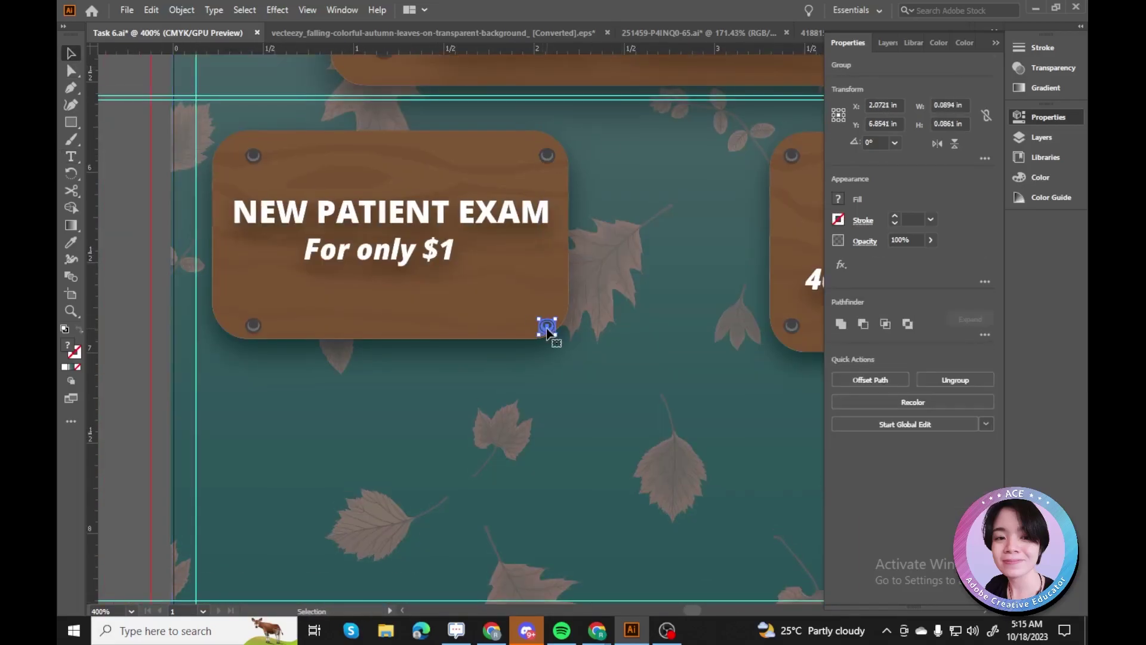
# Shorten the New Patient Exam panel around its two text lines and reposition its right and lower screws.
pyautogui.click(372, 339)
pyautogui.click(389, 343)
pyautogui.click(435, 263)
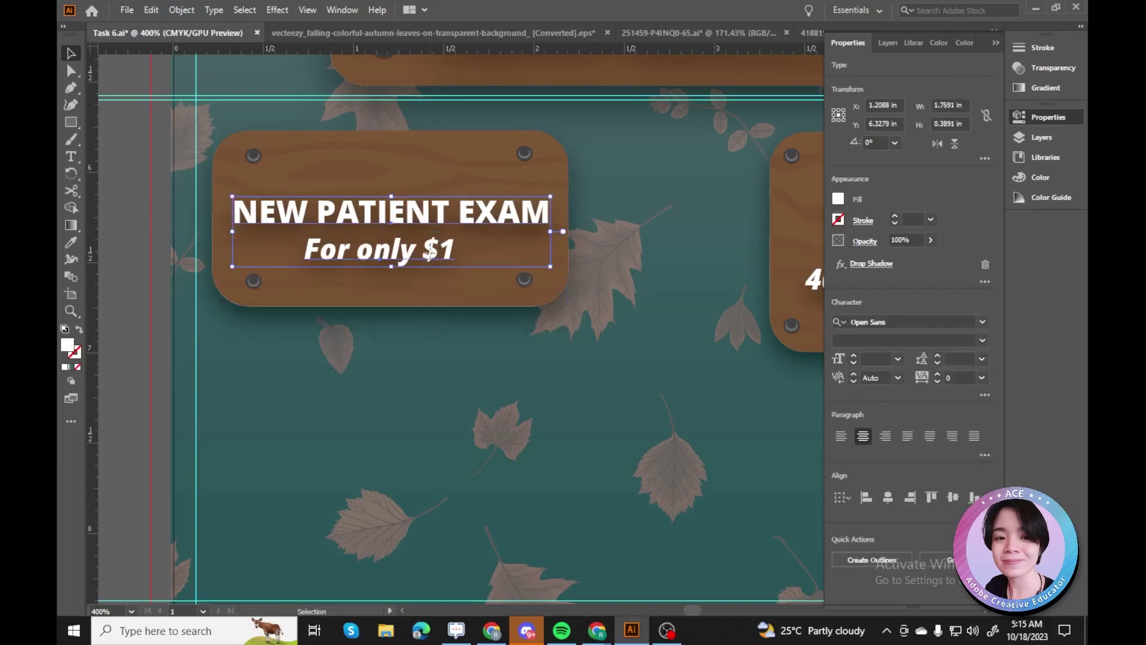
# Delete the wooden background behind the CALL US TODAY text.
pyautogui.hotkey('ctrl', '-')
pyautogui.hotkey('ctrl', '-')
pyautogui.click(572, 503)
pyautogui.scroll(-3, 572, 503)
pyautogui.click(693, 454)
pyautogui.press('Delete')
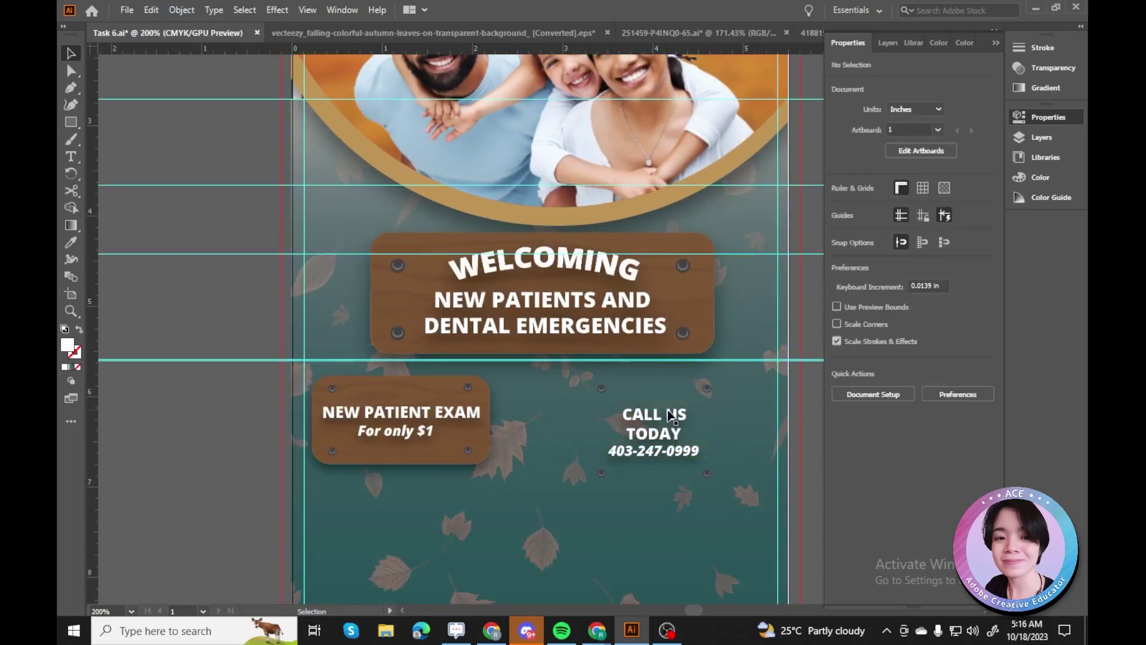
# Enlarge the WELCOMING panel group to about 5.53 in wide so it spans the artboard beneath the photo.
pyautogui.scroll(-1, 637, 389)
pyautogui.moveTo(637, 388); pyautogui.dragTo(667, 448)
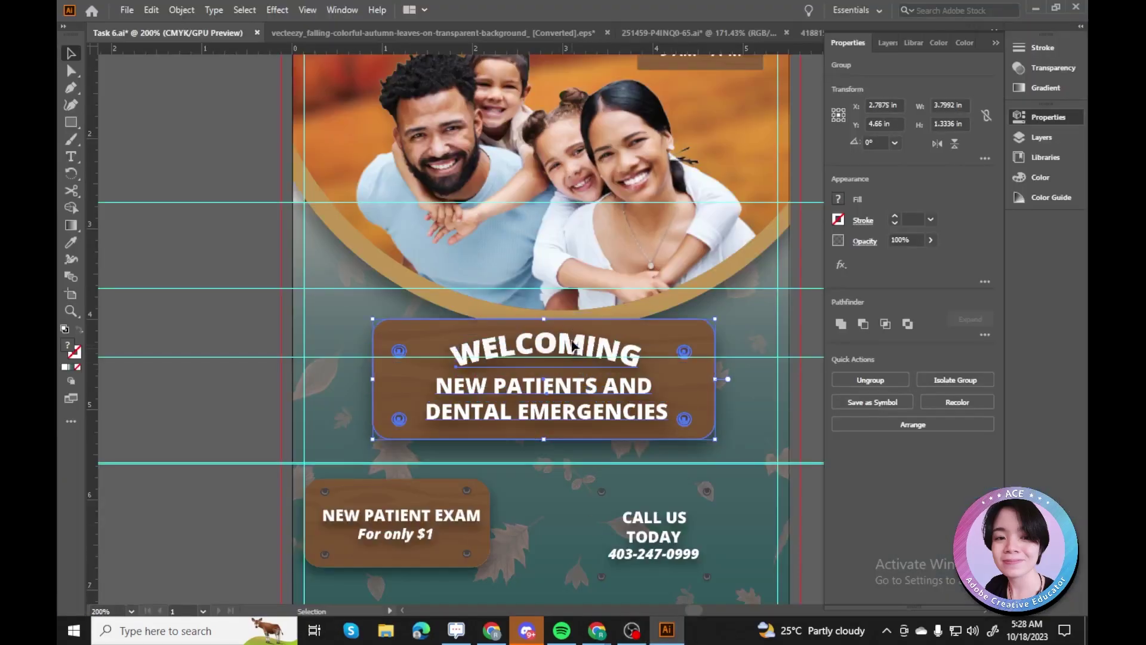
pyautogui.hotkey('ctrl', '-')
pyautogui.moveTo(409, 276); pyautogui.dragTo(366, 249)
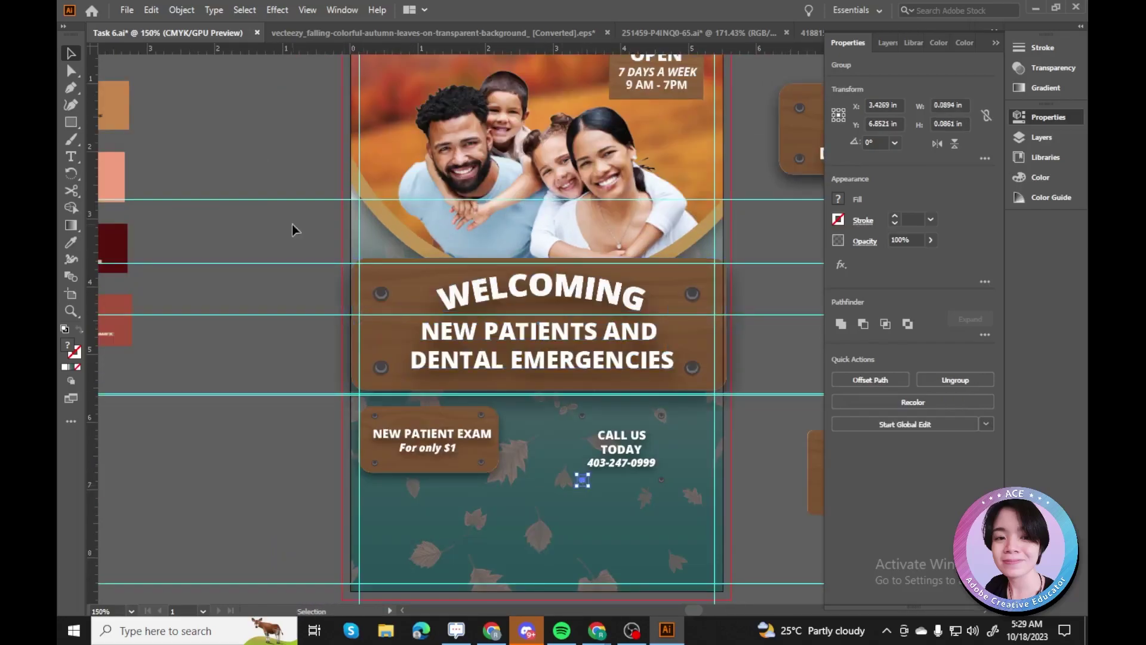
pyautogui.scroll(-1, 493, 341)
# Reduce the height of the enlarged WELCOMING panel and move its screws up to match.
pyautogui.click(780, 310)
pyautogui.scroll(2, 597, 359)
pyautogui.click(574, 480)
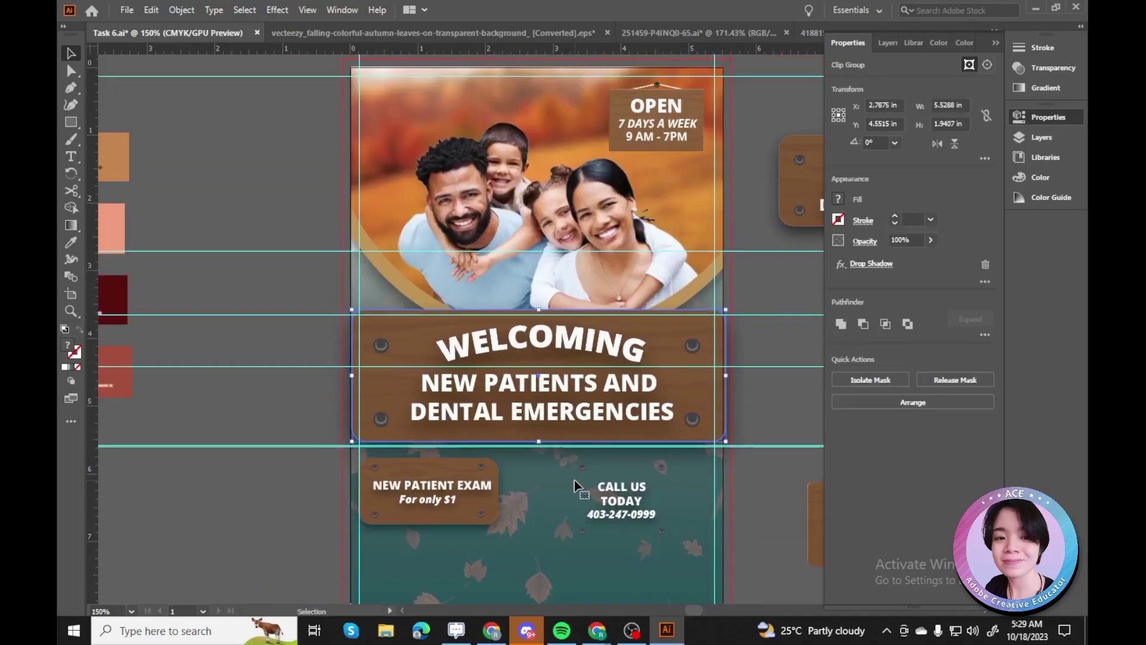
pyautogui.hotkey('ctrl', '+')
pyautogui.hotkey('ctrl', '+')
pyautogui.scroll(1, 420, 239)
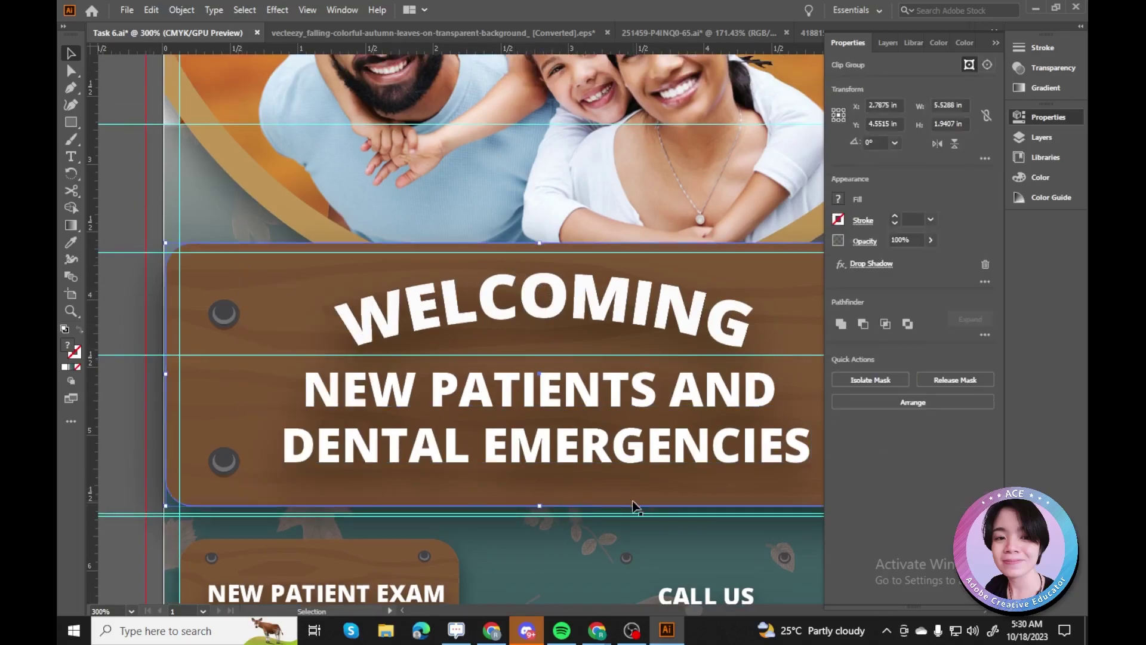
pyautogui.hscroll(2, 738, 472)
pyautogui.keyDown('shift'); pyautogui.click(739, 468); pyautogui.keyUp('shift')
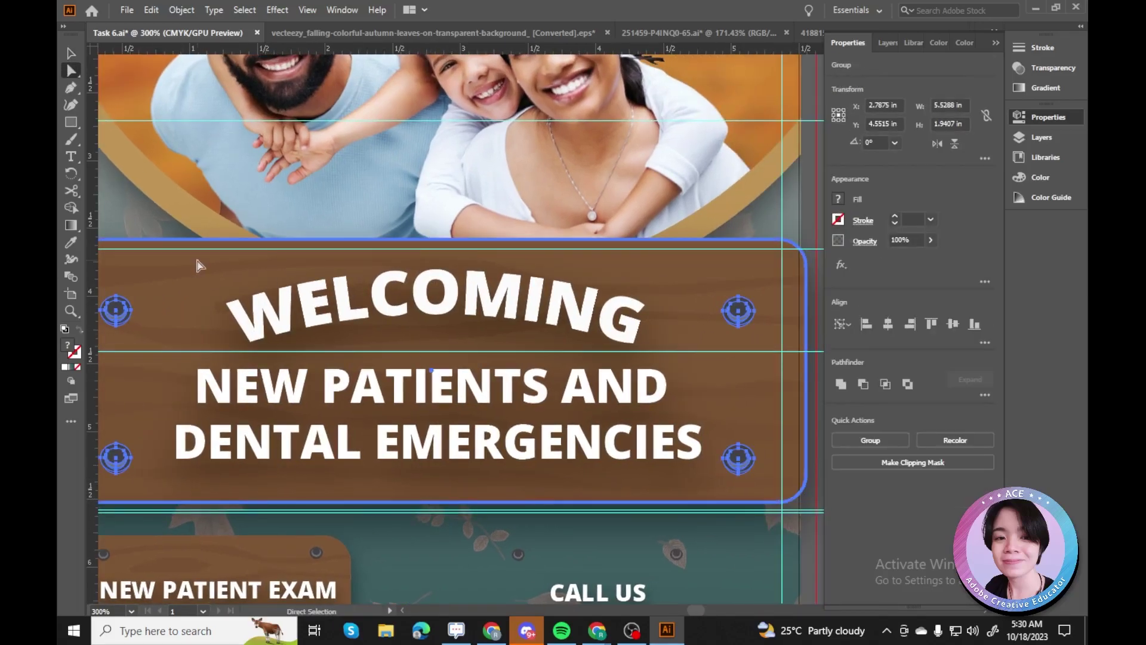
pyautogui.hotkey('ctrl', '-')
pyautogui.hotkey('ctrl', '-')
pyautogui.click(693, 369)
pyautogui.click(217, 383)
# Scale the WELCOMING panel's text to about 3.51 in wide and fit the lines centrally on the wood.
pyautogui.click(573, 334)
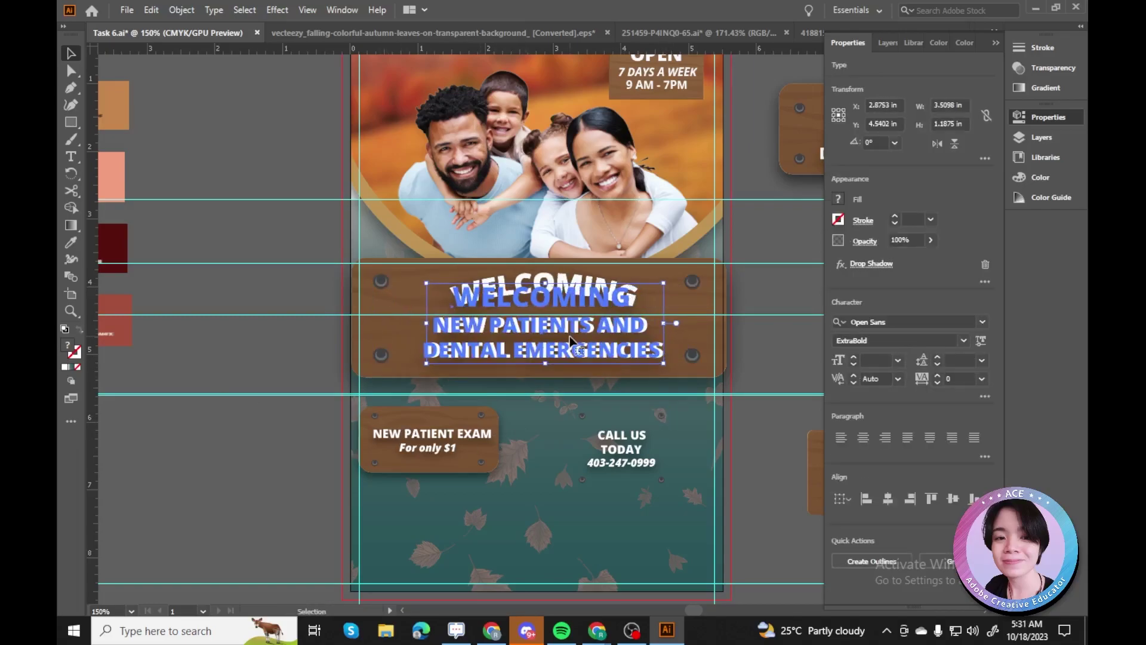
pyautogui.moveTo(573, 334); pyautogui.dragTo(521, 328)
pyautogui.hotkey('ctrl', '+')
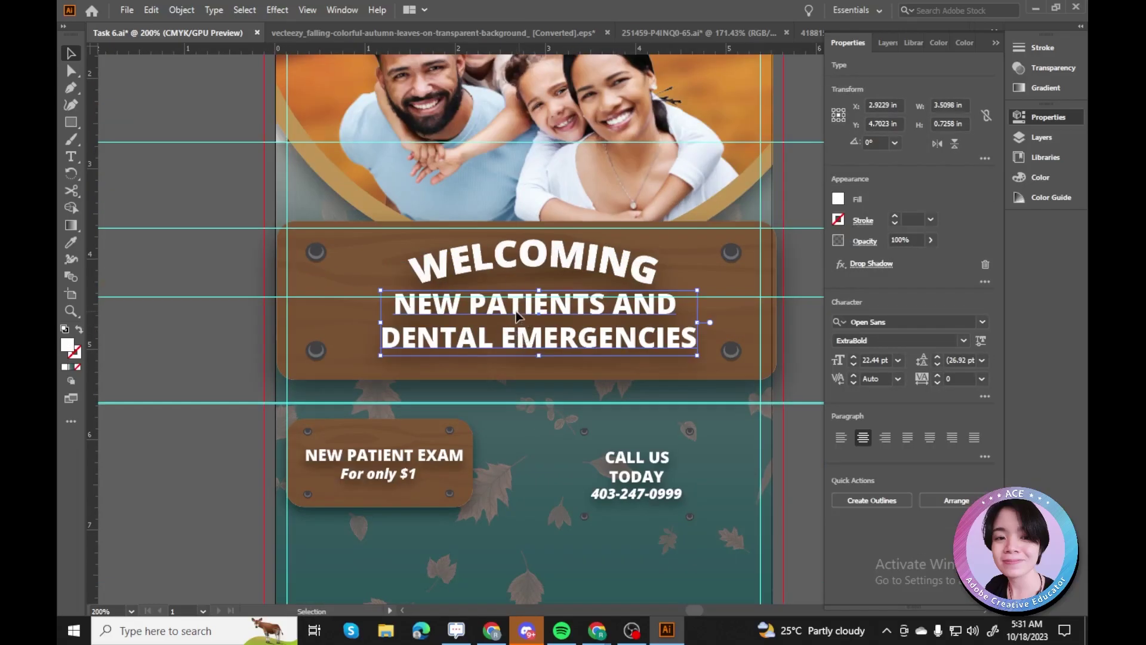
pyautogui.click(184, 363)
pyautogui.scroll(1, 184, 363)
pyautogui.click(770, 358)
# Enlarge the New Patient Exam panel to about 2.39 in wide and align it with the left margin guide.
pyautogui.click(526, 442)
pyautogui.moveTo(305, 486)
pyautogui.mouseDown()
pyautogui.moveTo(307, 459)
pyautogui.moveTo(313, 472)
pyautogui.mouseUp()
pyautogui.click(560, 429)
pyautogui.click(378, 551)
pyautogui.moveTo(379, 551); pyautogui.dragTo(406, 459)
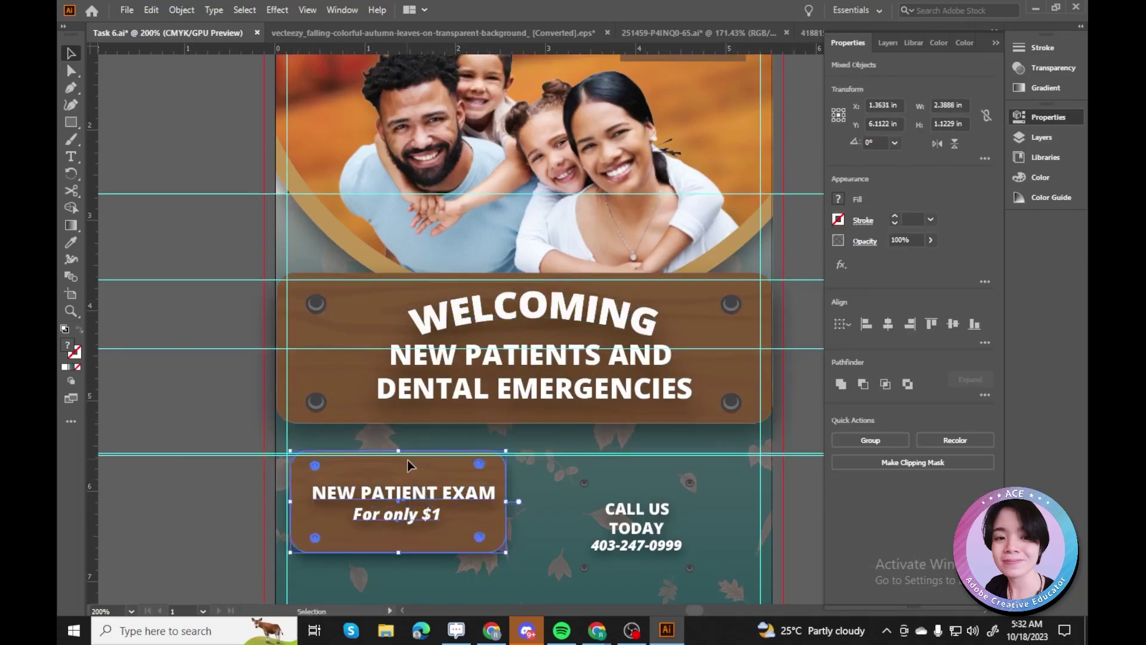
pyautogui.click(568, 479)
pyautogui.scroll(1, 568, 479)
pyautogui.scroll(-1, 568, 479)
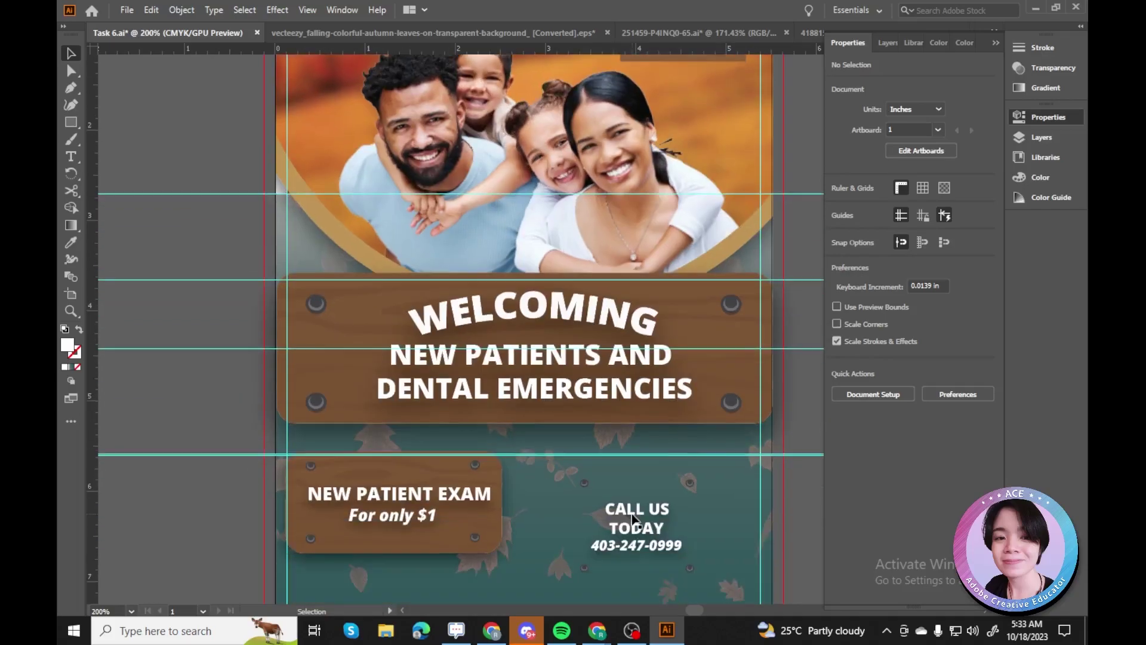
# Copy the New Patient Exam panel's wood and screws behind the CALL US TODAY text.
pyautogui.click(477, 467)
pyautogui.moveTo(435, 477); pyautogui.dragTo(649, 526)
pyautogui.click(650, 526)
# Remove the word "TODAY" from the second line of the CALL US headline.
pyautogui.doubleClick(627, 511)
pyautogui.press('BackSpace')
pyautogui.press('Escape')
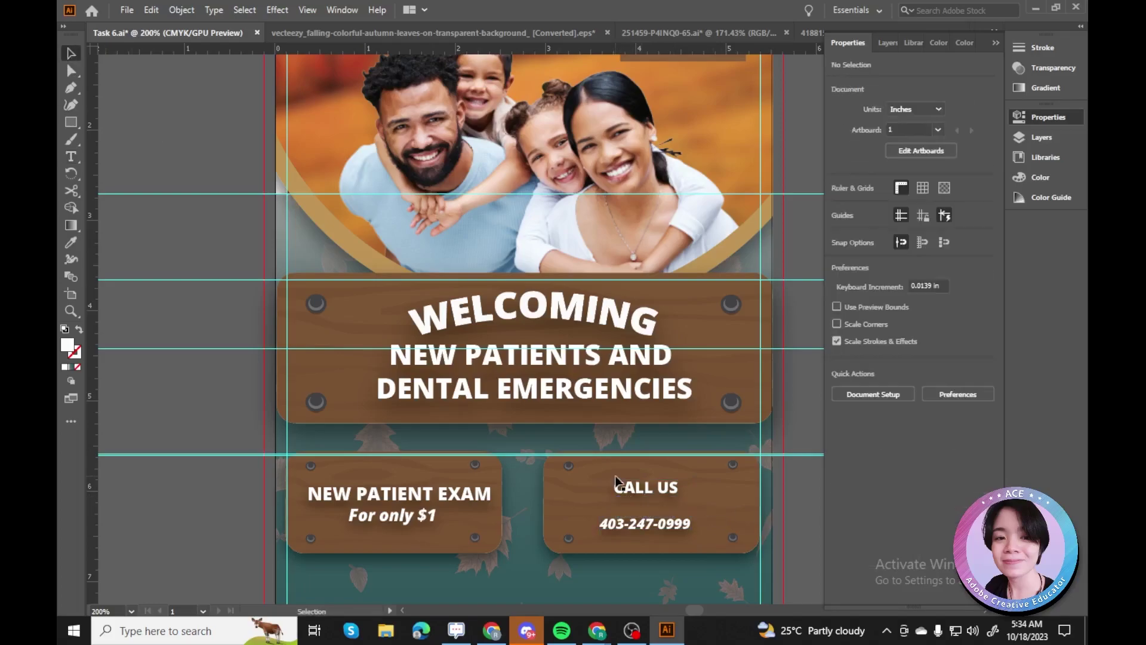
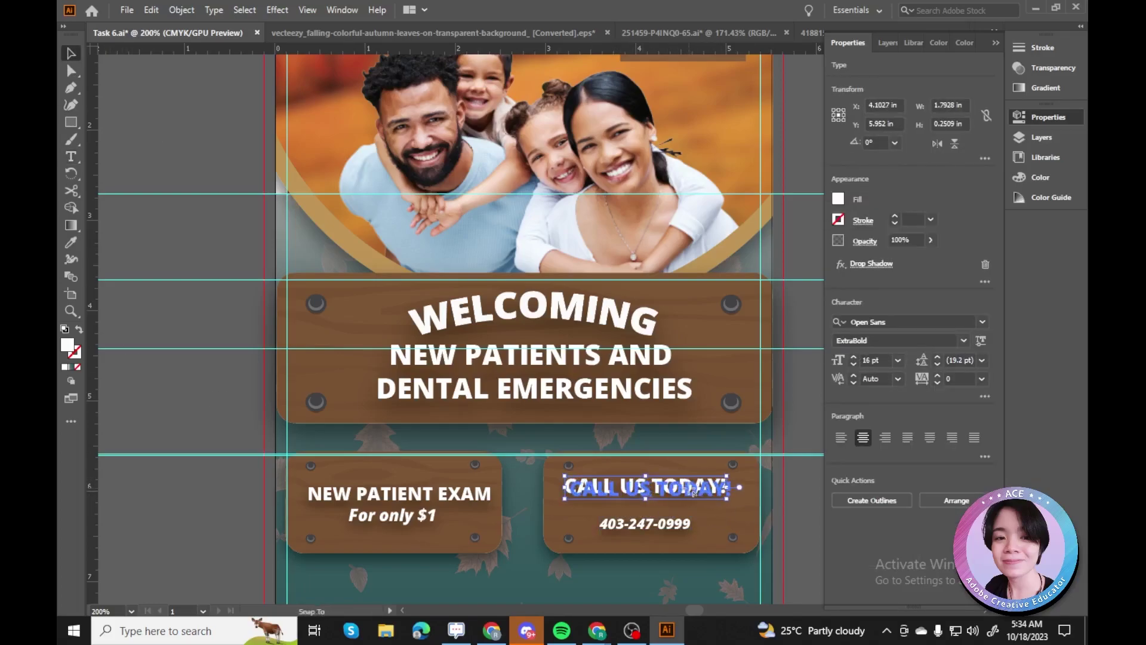
# Enlarge the phone number and fit it beneath the CALL US TODAY! headline.
pyautogui.keyDown('shift'); pyautogui.click(648, 489); pyautogui.keyUp('shift')
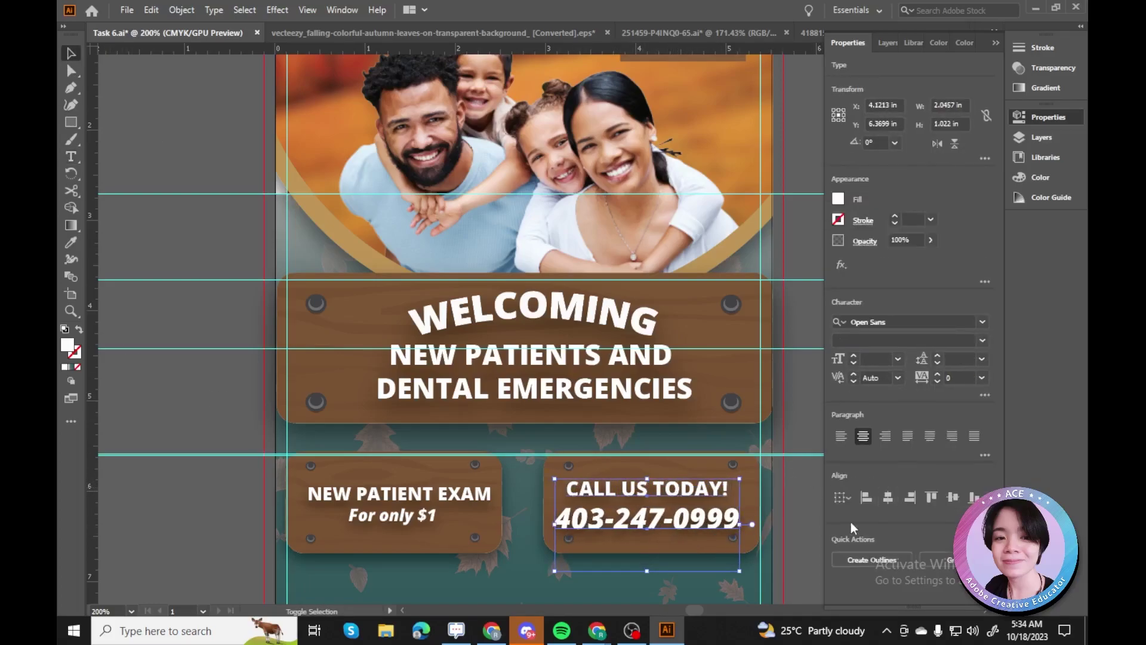
pyautogui.click(665, 492)
pyautogui.click(798, 478)
# Centre the text of the New Patient Exam and Call Us panels on their wood.
pyautogui.scroll(-2, 537, 448)
pyautogui.keyDown('shift'); pyautogui.click(376, 394); pyautogui.keyUp('shift')
pyautogui.click(207, 357)
pyautogui.moveTo(206, 357); pyautogui.dragTo(621, 338)
pyautogui.click(644, 366)
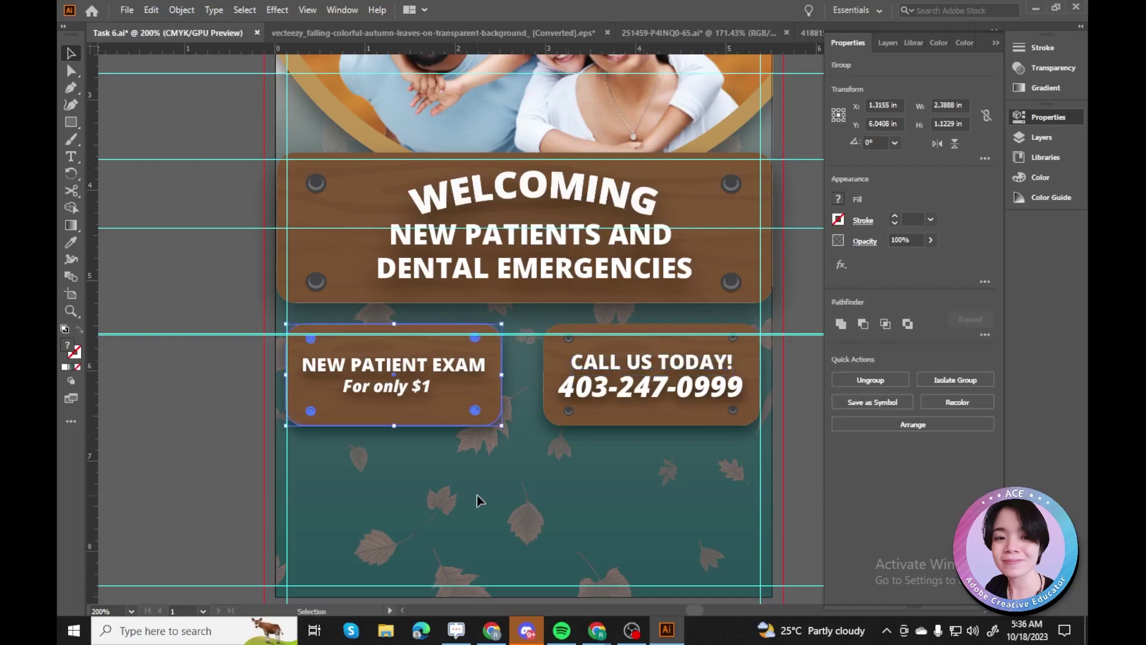
# Break NEW PATIENT EXAM into two lines at 18 pt with 18 pt leading, fitting them above For only $1 on the panel.
pyautogui.tripleClick(439, 364)
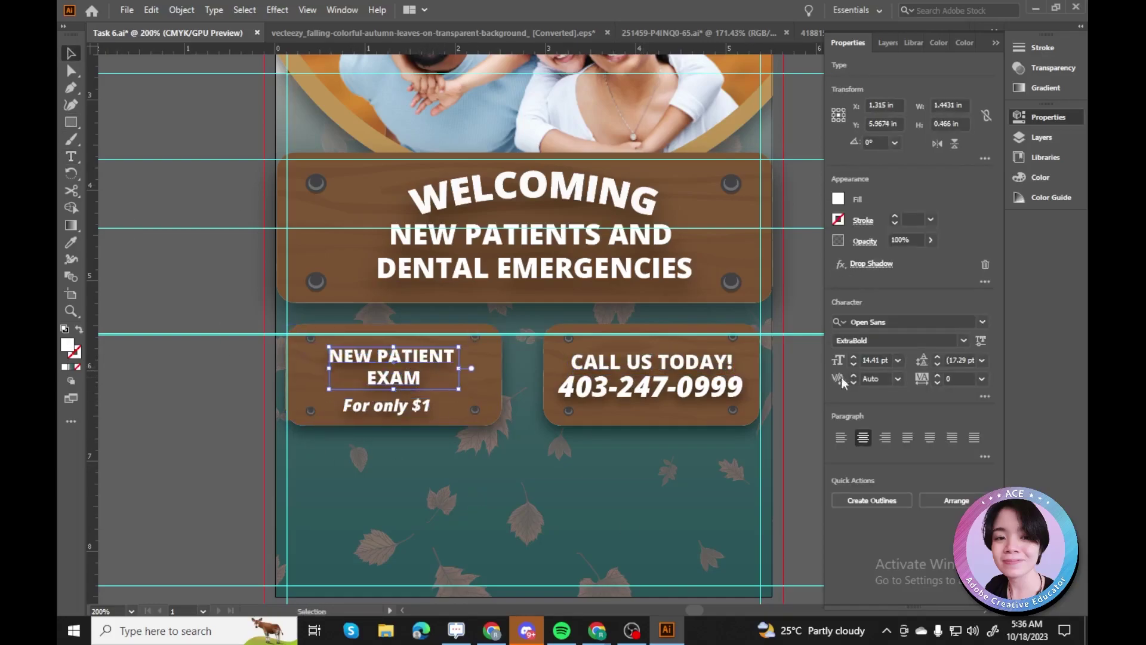
pyautogui.keyDown('shift'); pyautogui.click(387, 406); pyautogui.keyUp('shift')
pyautogui.hotkey('ctrl', '=')
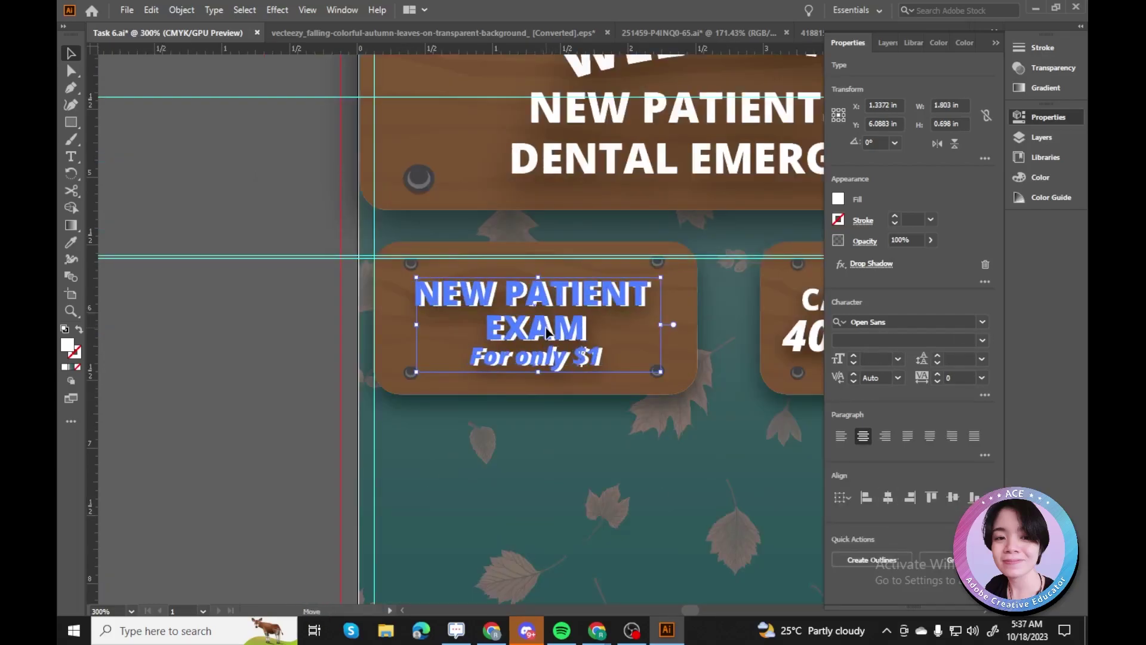
pyautogui.click(536, 366)
pyautogui.moveTo(535, 290); pyautogui.dragTo(537, 291)
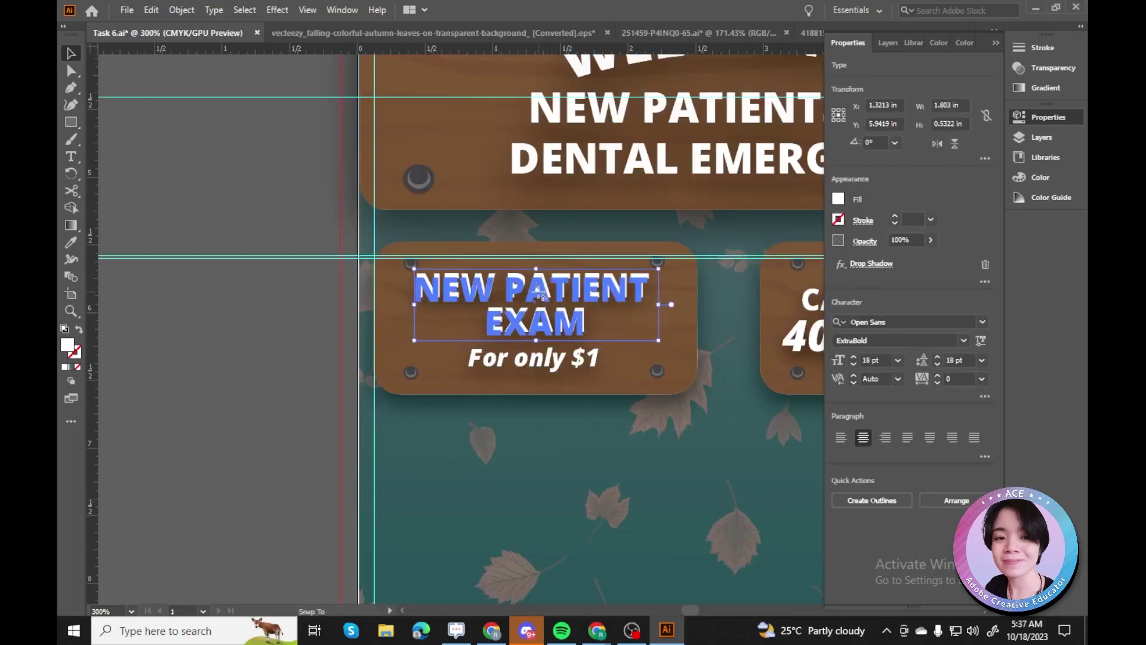
pyautogui.hotkey('ctrl', '-')
pyautogui.hotkey('ctrl', '-')
# Bring the line "All Emergencies Seen Same-Day" from the brief into the postcard and colour it white.
pyautogui.hotkey('alt', 'Tab')
pyautogui.scroll(-2, 474, 354)
pyautogui.hotkey('alt', 'Tab')
pyautogui.hotkey('ctrl', 'v')
pyautogui.doubleClick(67, 345)
pyautogui.click(209, 273)
pyautogui.click(545, 278)
# Set the All Emergencies line in centred Open Sans SemiBold Italic at 12 pt, place it beneath the two panels, and save.
pyautogui.click(913, 322)
pyautogui.click(794, 555)
pyautogui.click(864, 436)
pyautogui.hotkey('ctrl', 's')
pyautogui.doubleClick(499, 475)
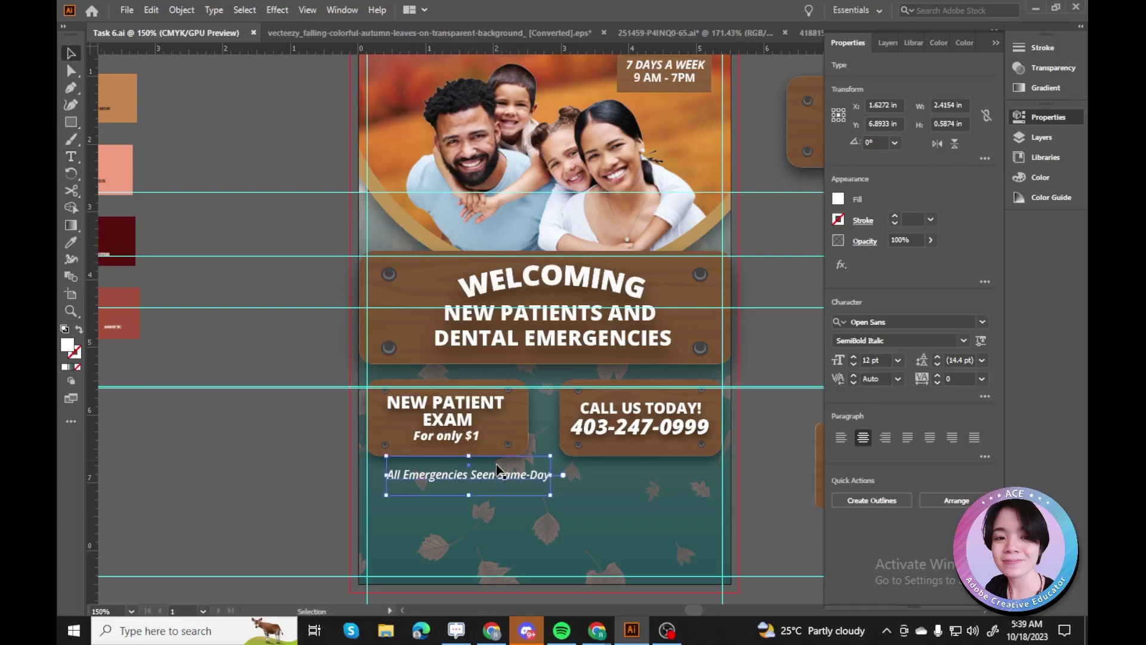
pyautogui.click(257, 461)
pyautogui.scroll(-1, 257, 461)
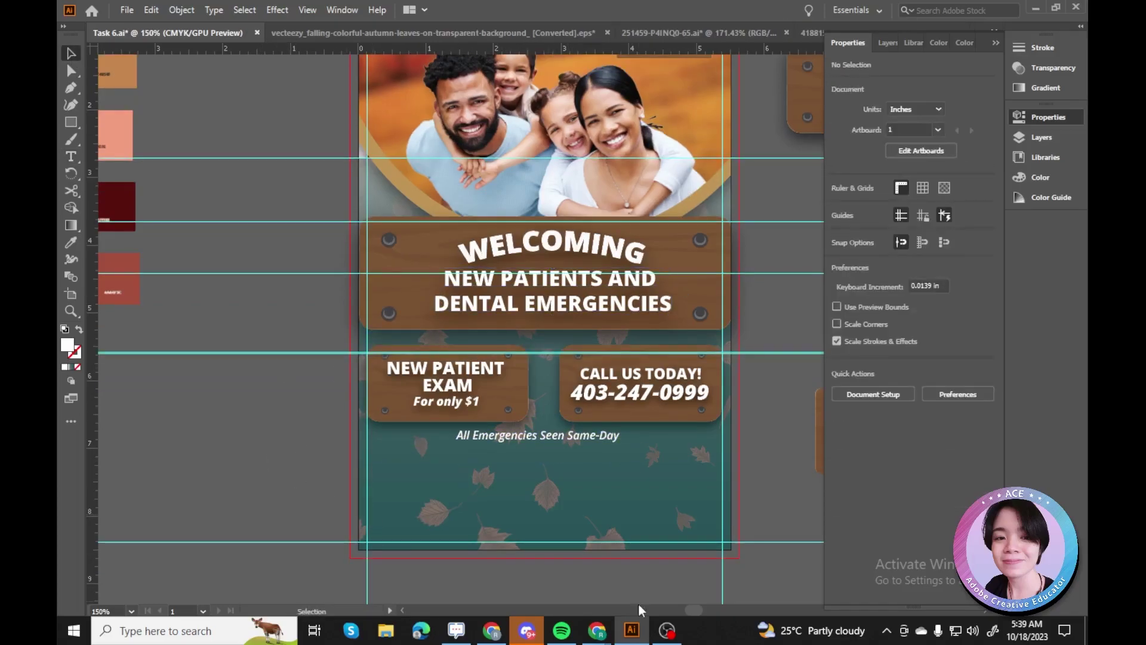
# Copy "ALL PROCEDURES LISTED ARE PERFORMED BY A GENERAL DENTIST." from the brief and paste it in white near the postcard's bottom edge.
pyautogui.hotkey('alt', 'Tab')
pyautogui.tripleClick(418, 603)
pyautogui.hotkey('ctrl', 'c')
pyautogui.hotkey('alt', 'Tab')
pyautogui.hotkey('ctrl', 'v')
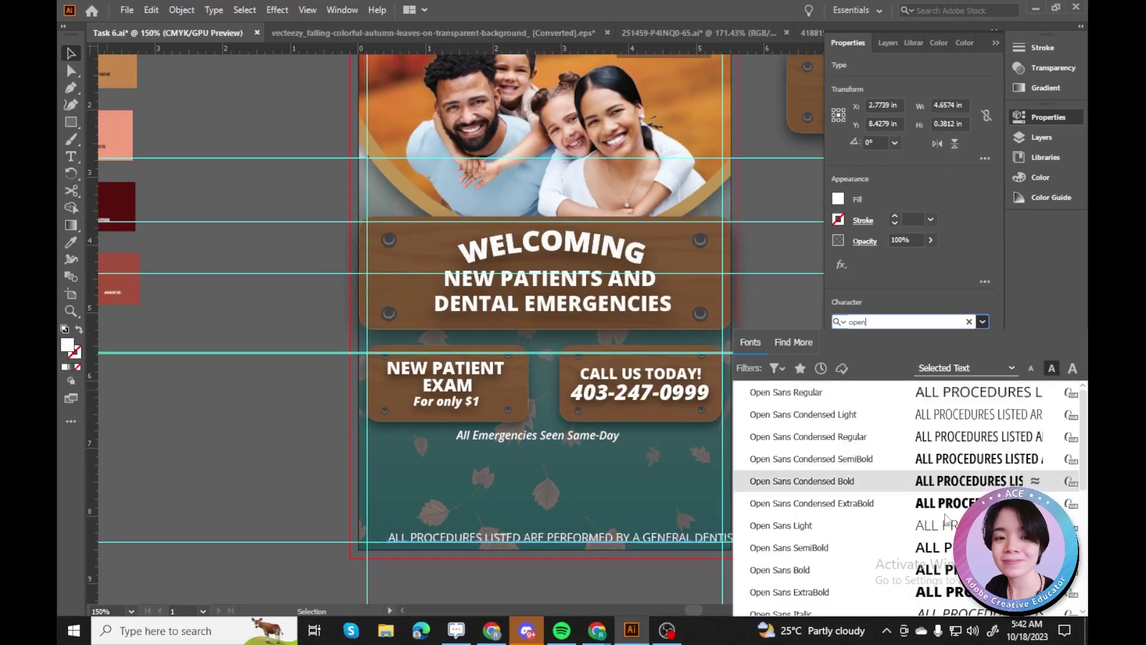
# Set the general dentist disclaimer in Open Sans Bold Italic at 10 pt and centre it just above the bottom margin guide.
pyautogui.scroll(-3, 824, 576)
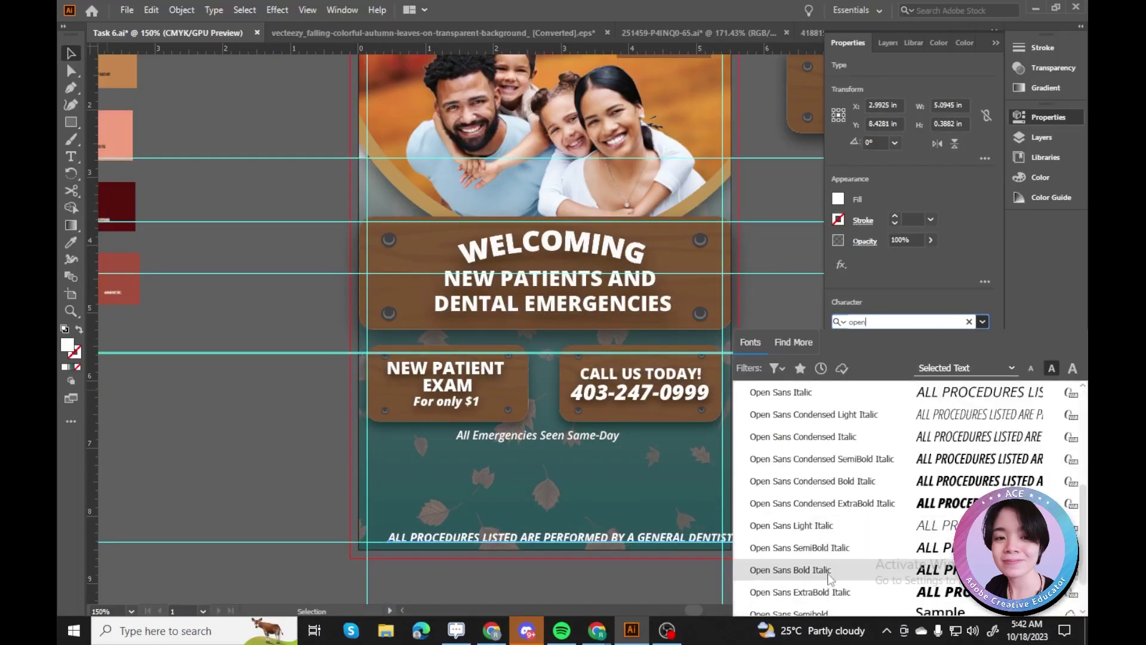
pyautogui.click(829, 570)
pyautogui.hotkey('ctrl', '=')
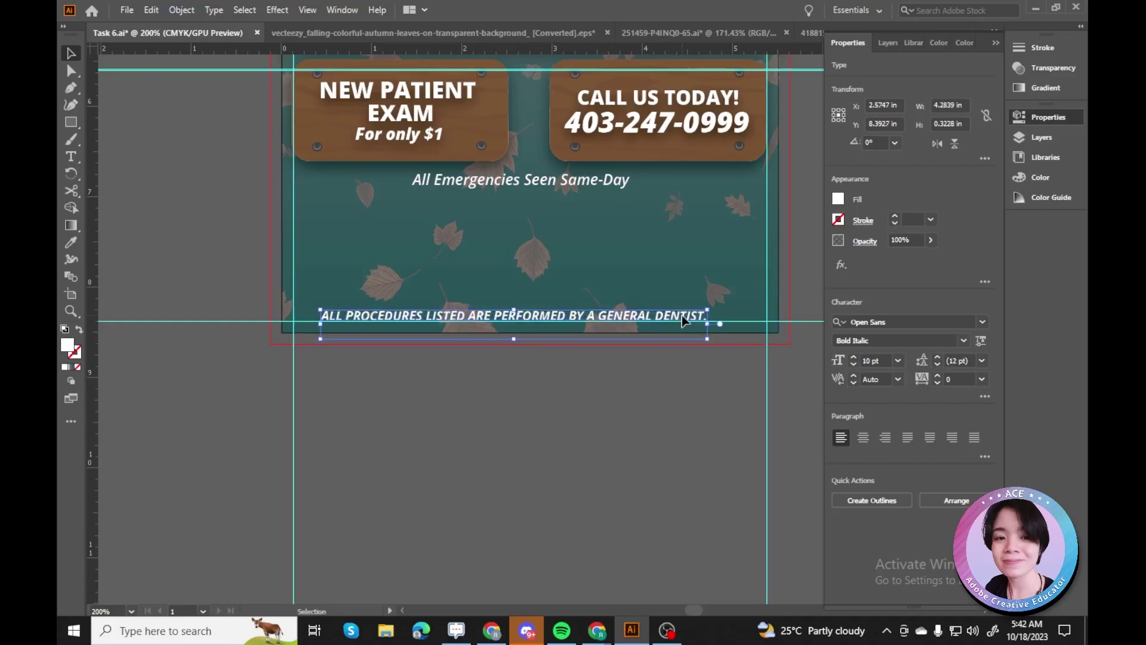
pyautogui.scroll(3, 684, 320)
pyautogui.scroll(3, 528, 498)
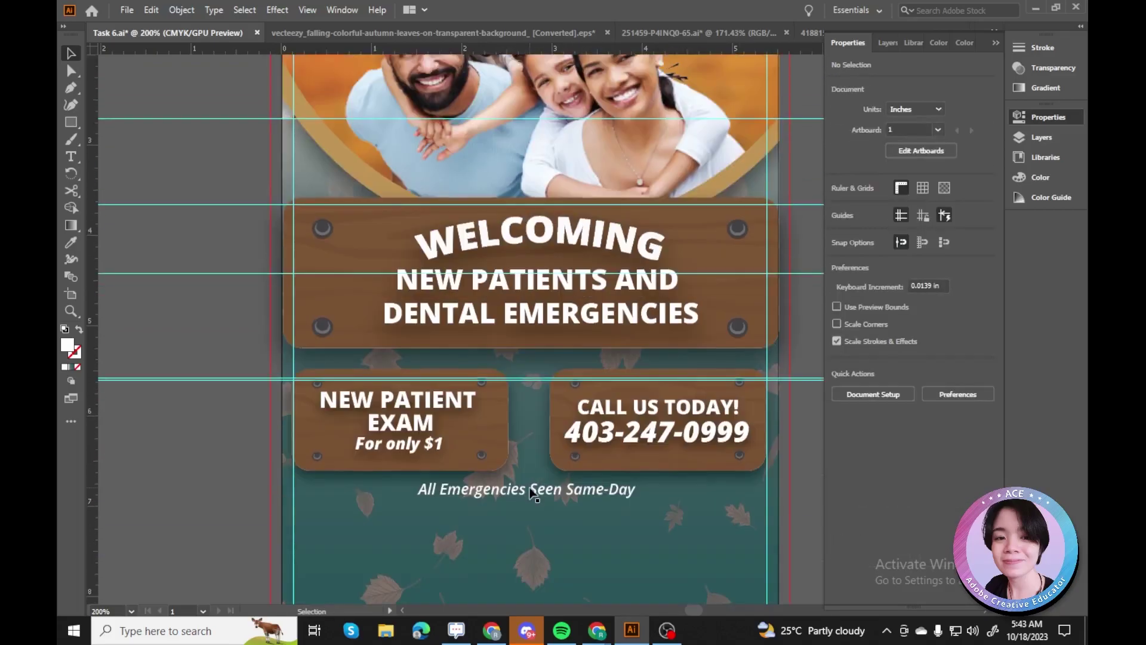
pyautogui.scroll(3, 552, 450)
pyautogui.scroll(-4, 582, 341)
# Place the Bow River Dental logo on a cream rounded rectangle about 1.82 in by 0.80 in above the disclaimer.
pyautogui.hotkey('alt', 'Tab')
pyautogui.hotkey('alt', 'Tab')
pyautogui.click(126, 9)
pyautogui.click(150, 225)
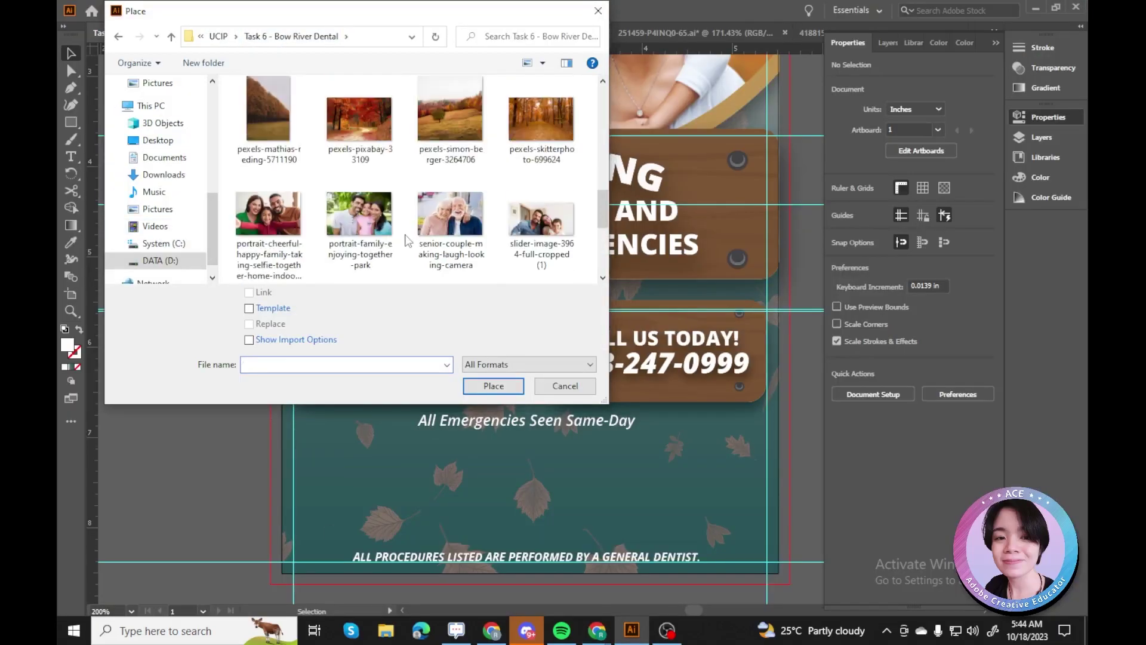
pyautogui.click(466, 359)
pyautogui.click(312, 464)
pyautogui.hotkey('ctrl', 'z')
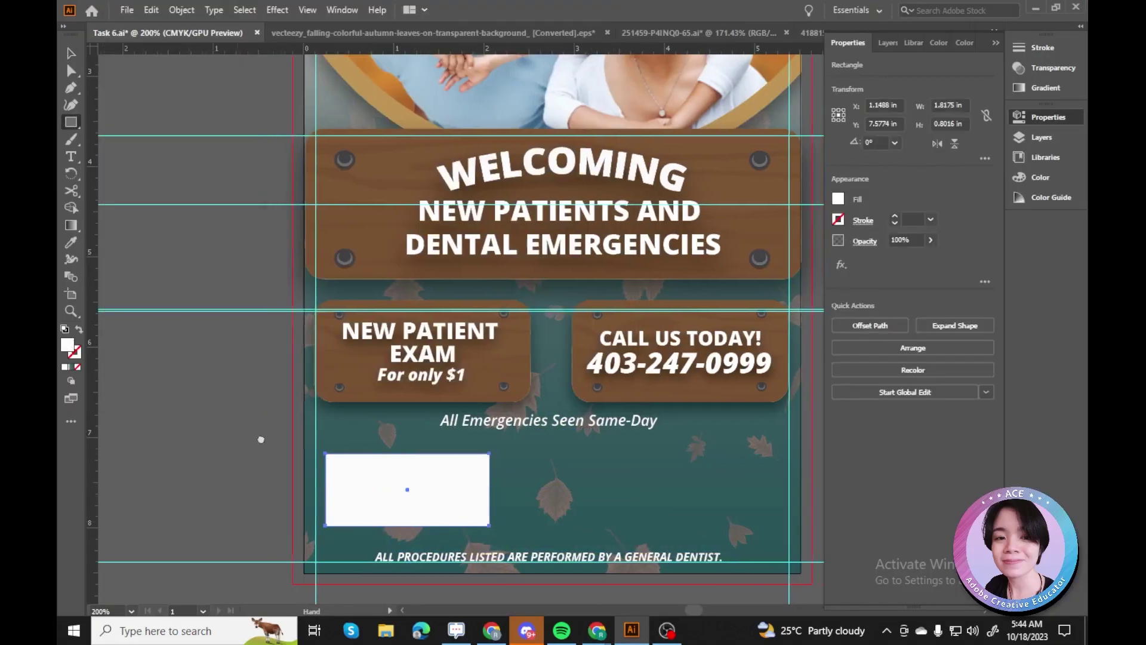
pyautogui.hotkey('ctrl', 'alt', '=')
pyautogui.hotkey('ctrl', 'shift', 'z')
pyautogui.hotkey('ctrl', 'shift', 'a')
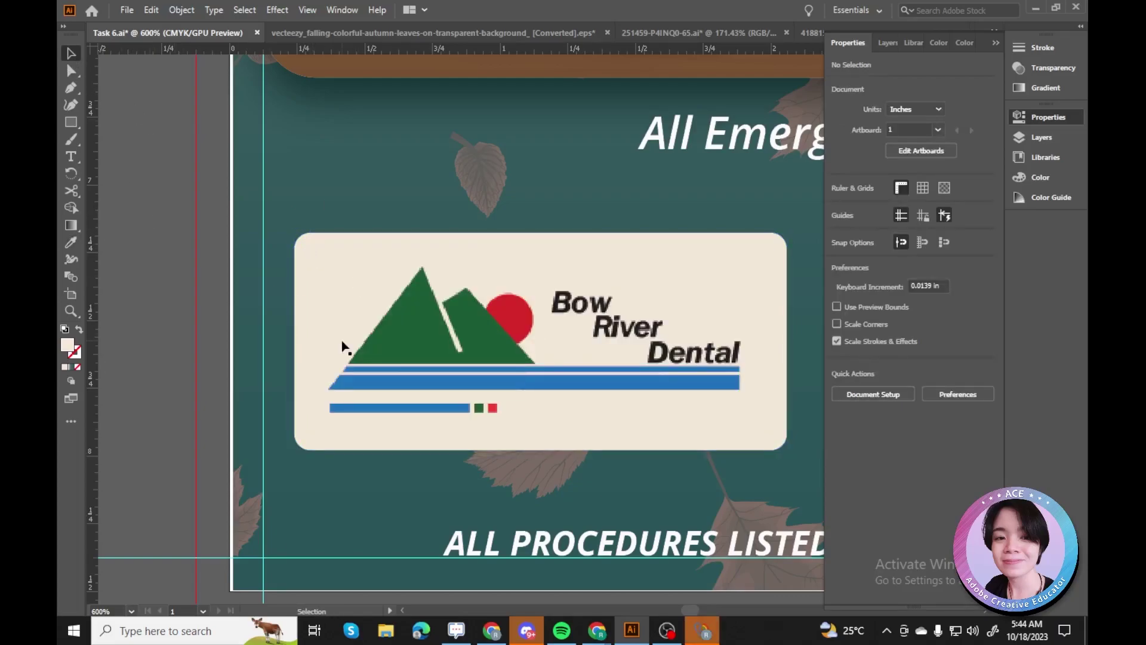
pyautogui.hotkey('ctrl', '0')
pyautogui.scroll(3, 564, 436)
pyautogui.click(505, 426)
pyautogui.click(481, 553)
pyautogui.hotkey('ctrl', '0')
pyautogui.scroll(3, 456, 305)
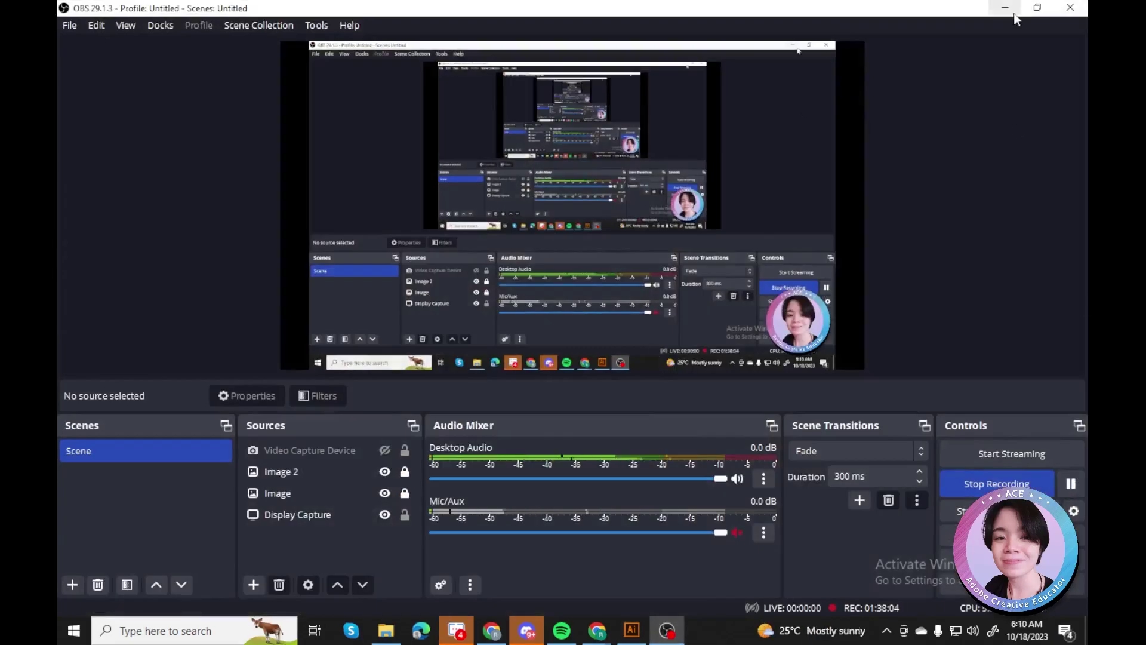
# Copy the QR code from scan_me_qr_code.eps to the postcard's lower left and move the logo card to the lower right.
pyautogui.click(1014, 15)
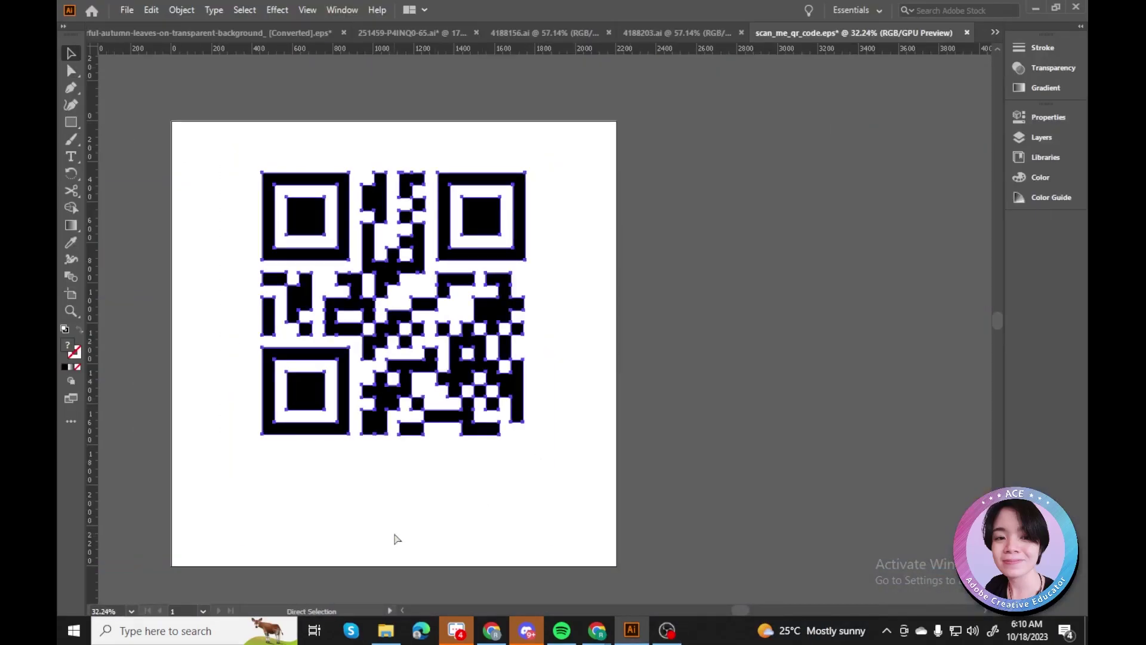
pyautogui.moveTo(557, 343); pyautogui.dragTo(569, 430)
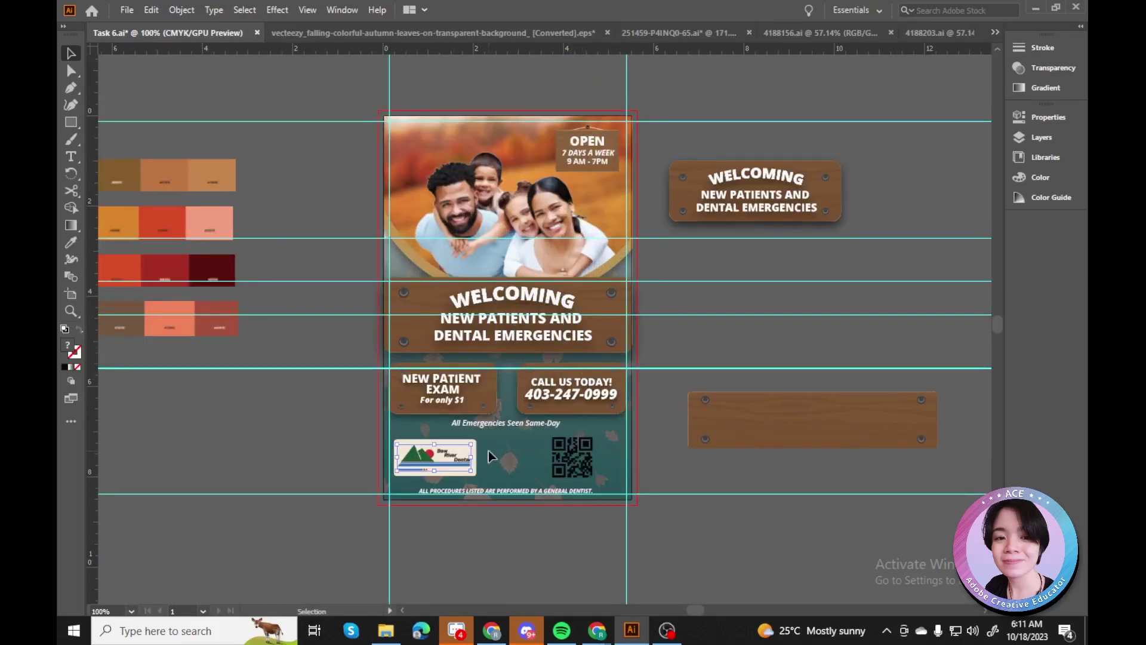
pyautogui.hotkey('ctrl', '+')
pyautogui.moveTo(904, 338); pyautogui.dragTo(824, 394)
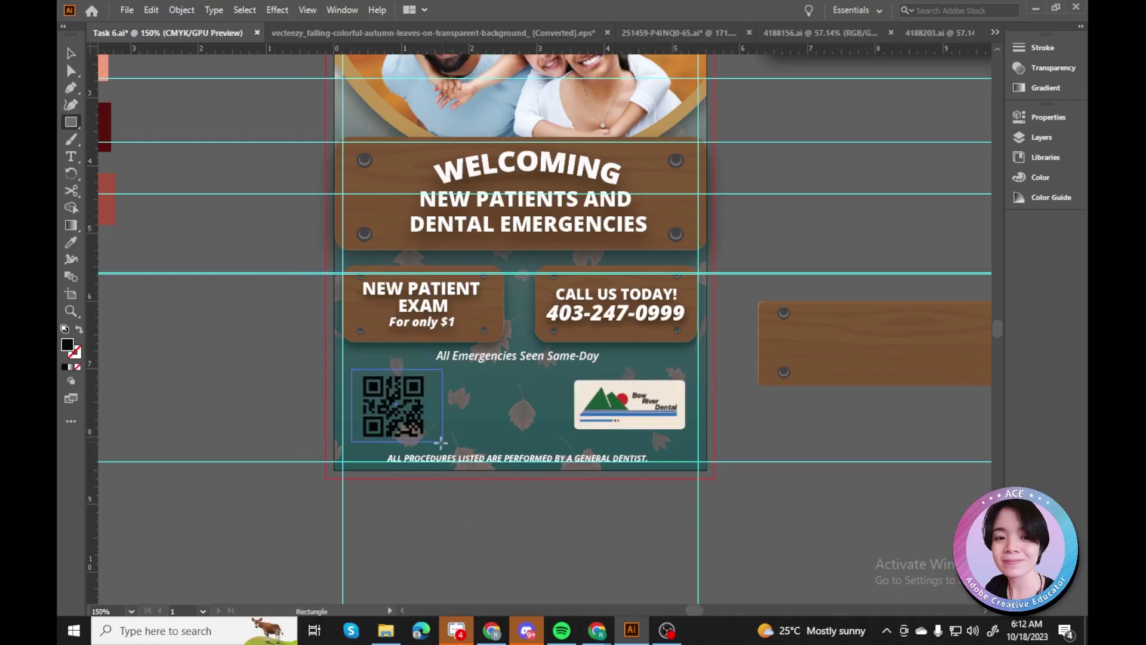
# Back the QR code with a cream rectangle about 1.21 in by 1.10 in and align the two.
pyautogui.press('v')
pyautogui.hscroll(-5, 460, 320)
pyautogui.hotkey('ctrl', 'z')
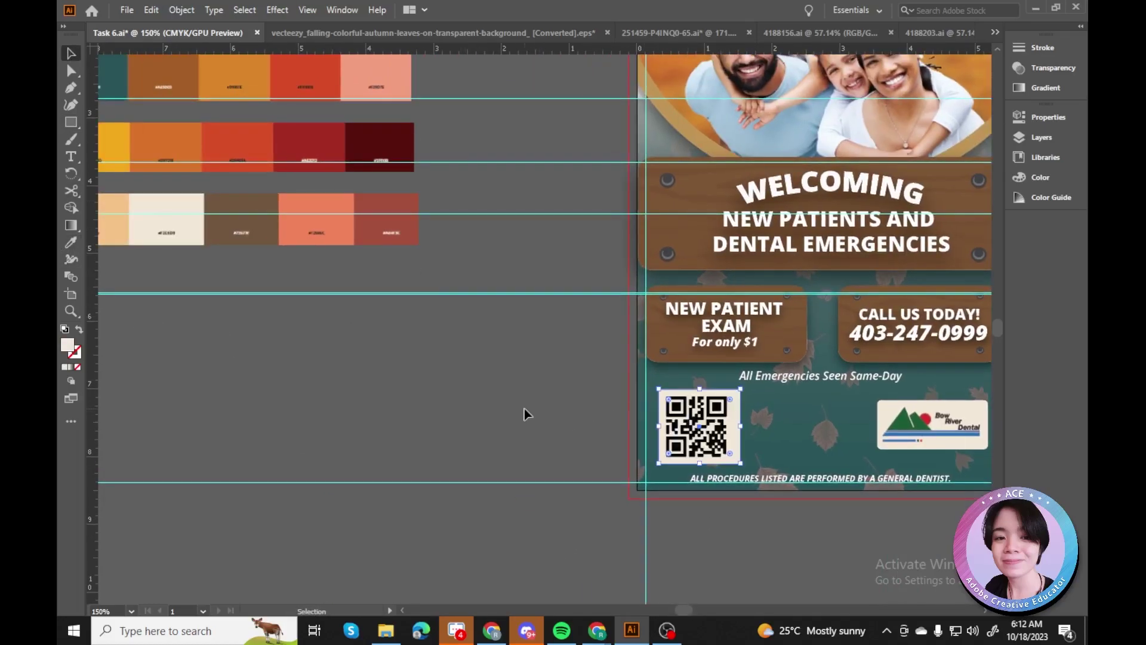
pyautogui.hscroll(7, 716, 329)
pyautogui.hotkey('ctrl', '+')
pyautogui.moveTo(611, 295); pyautogui.dragTo(647, 307)
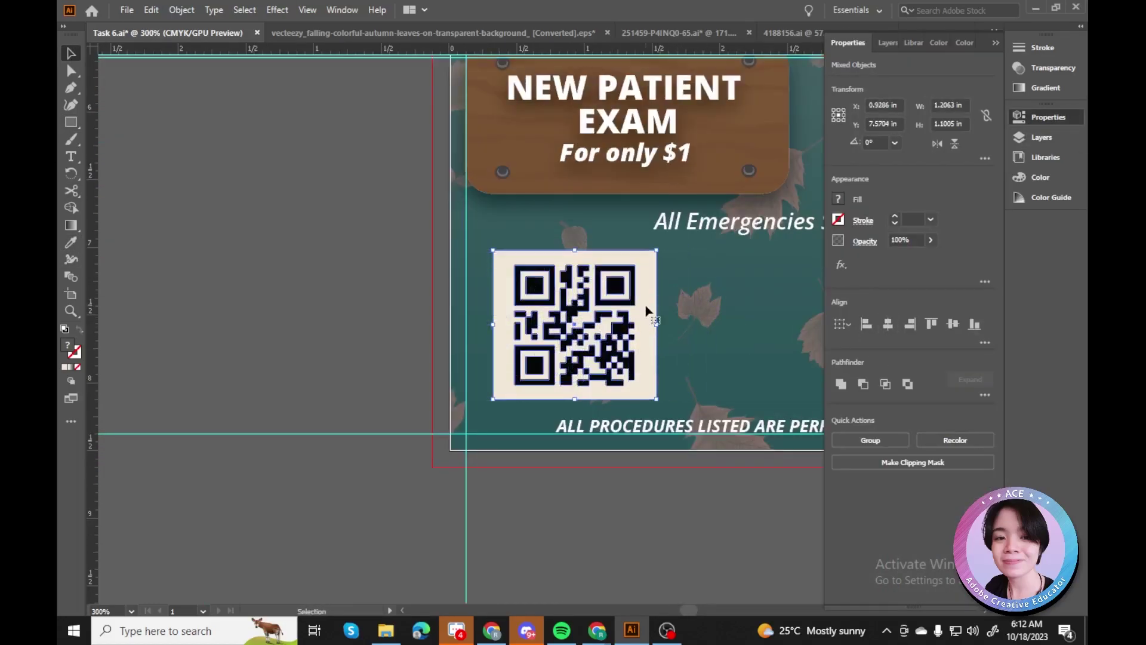
# Round the corners of the QR code's cream backing to match the logo card.
pyautogui.hscroll(5, 525, 382)
pyautogui.click(525, 382)
pyautogui.click(539, 386)
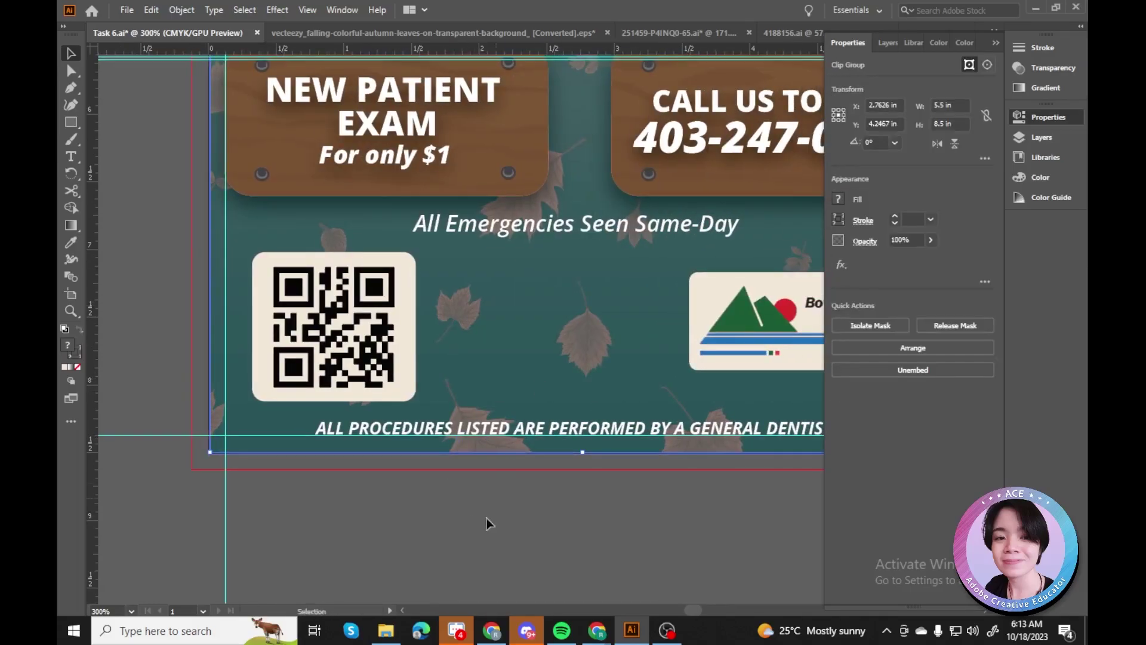
pyautogui.scroll(-5, 511, 445)
pyautogui.scroll(-3, 520, 358)
pyautogui.scroll(8, 532, 276)
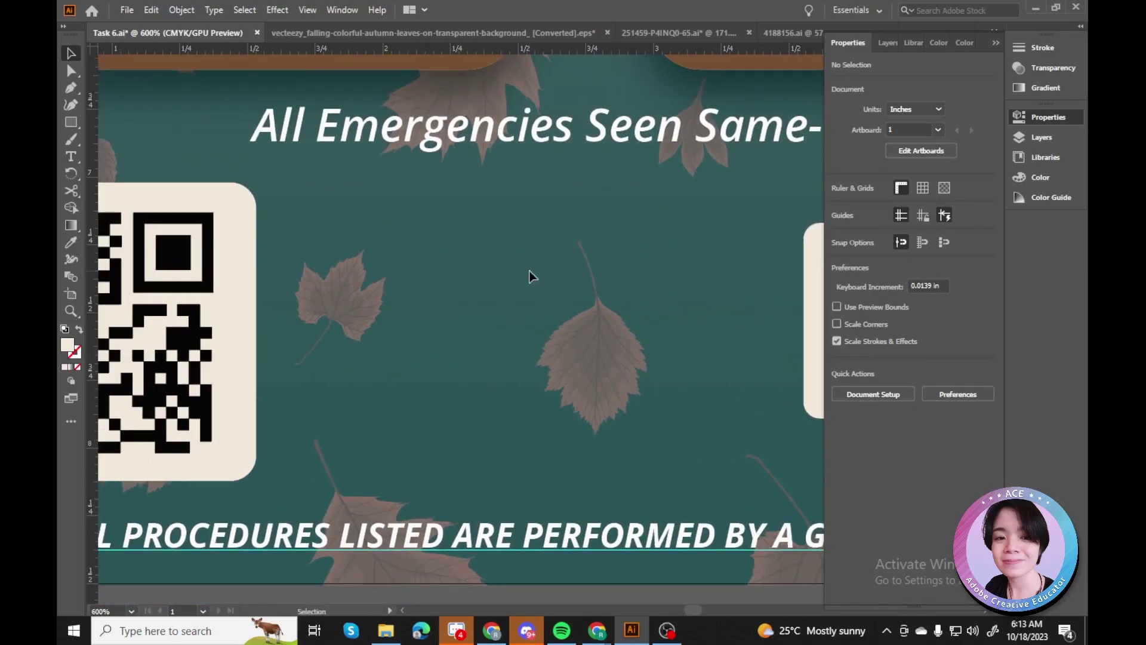
# Copy the wooden panel with its screws beside the QR code and scale it to about 1.07 in by 0.62 in.
pyautogui.scroll(2, 532, 274)
pyautogui.click(683, 184)
pyautogui.moveTo(683, 184); pyautogui.dragTo(455, 415)
pyautogui.scroll(-3, 456, 414)
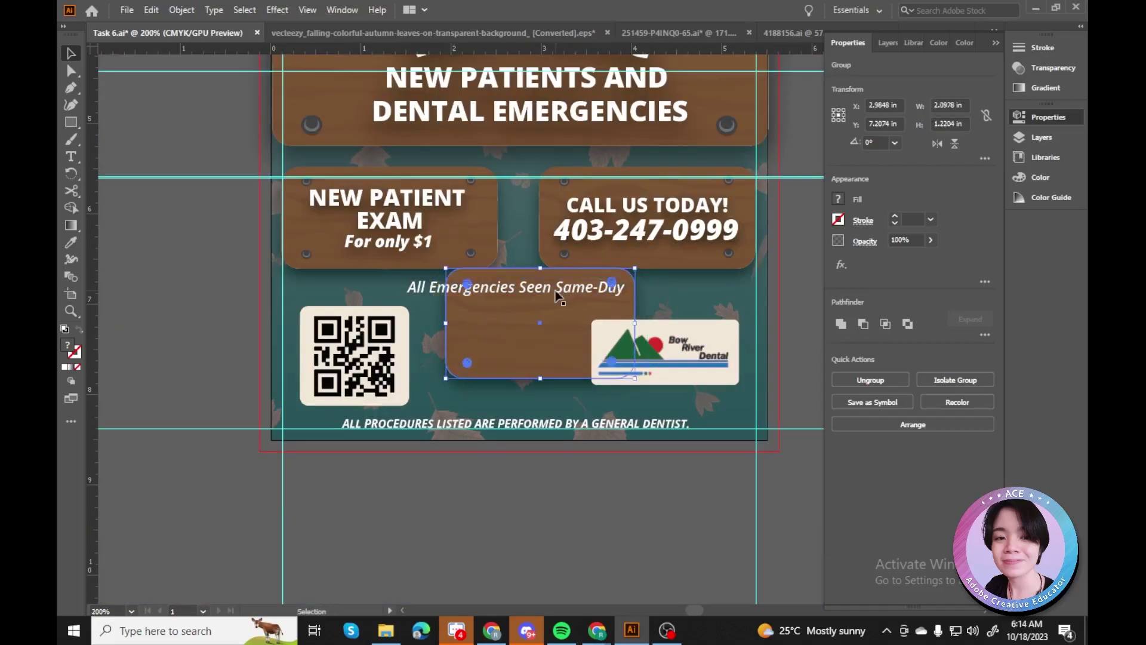
pyautogui.scroll(3, 378, 231)
pyautogui.moveTo(253, 327); pyautogui.dragTo(384, 328)
pyautogui.hotkey('ctrl', 'z')
# Ungroup the small wooden panel beside the QR code so its wood and screws can be adjusted separately.
pyautogui.rightClick(272, 416)
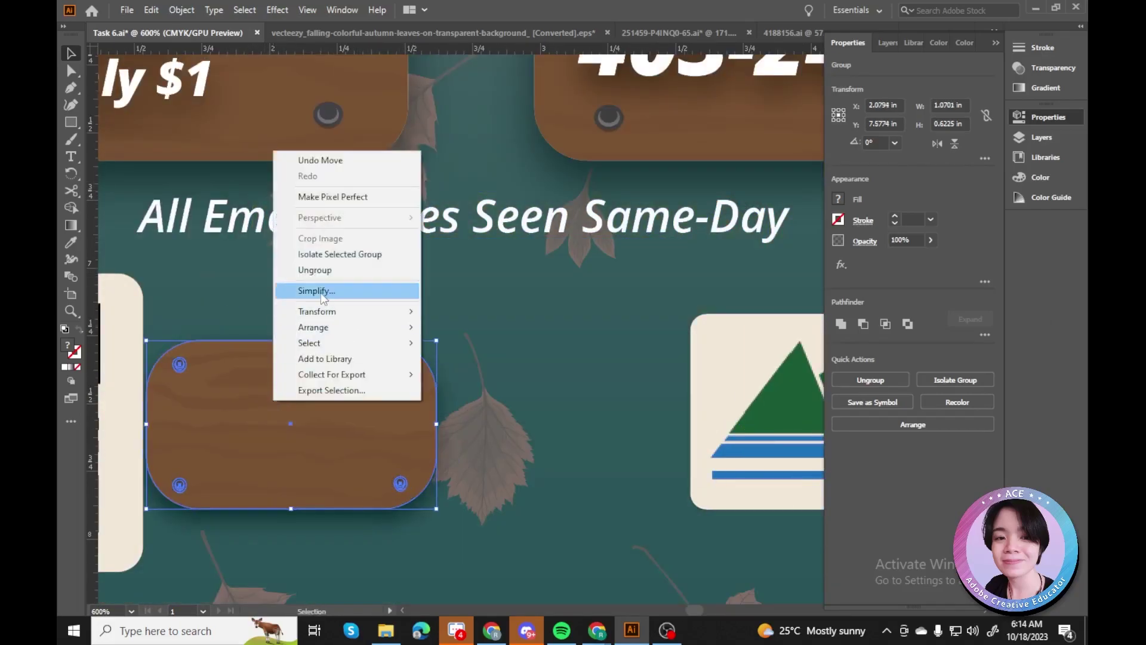
pyautogui.hotkey('ctrl', 't')
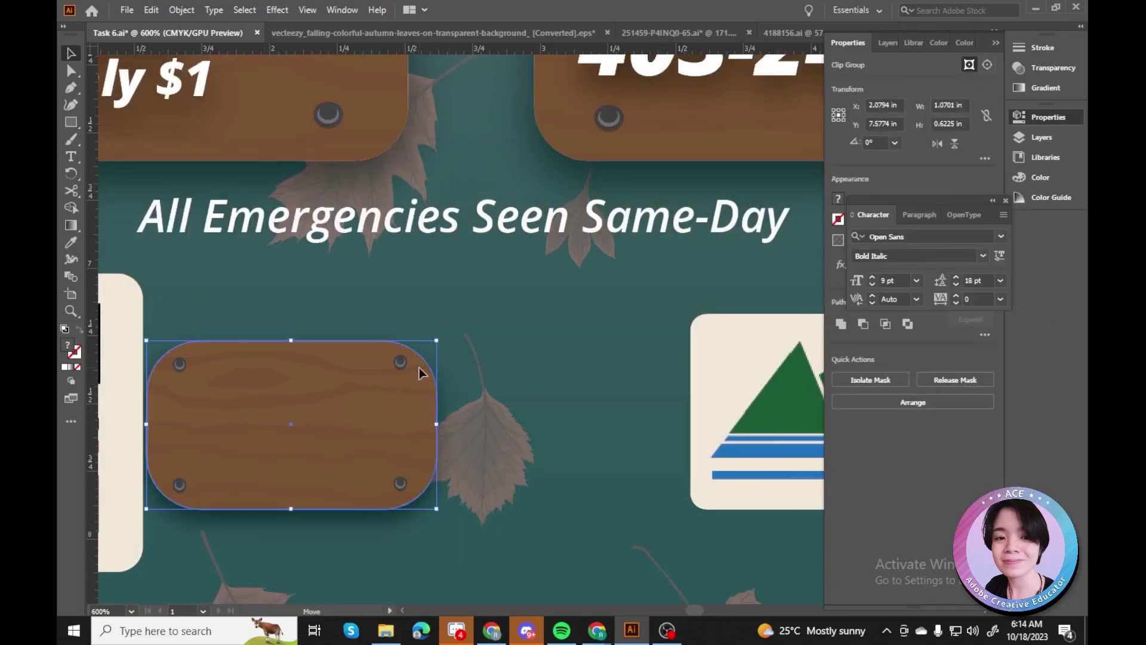
pyautogui.click(155, 310)
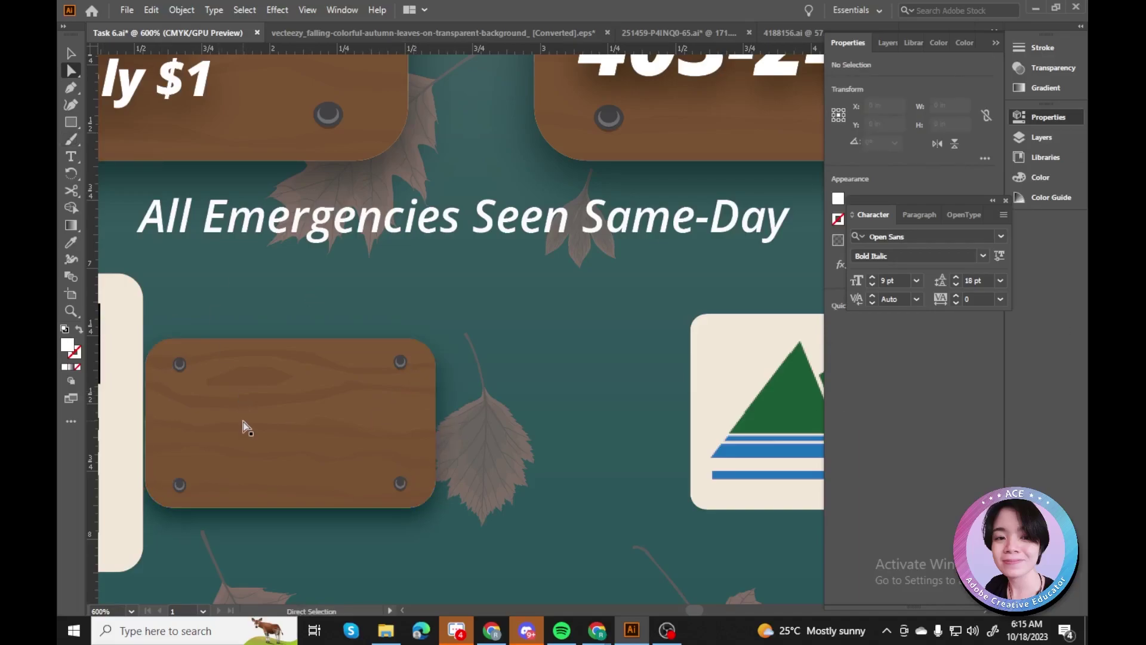
pyautogui.click(342, 312)
pyautogui.click(281, 366)
pyautogui.hotkey('ctrl', '0')
# Copy "Scan to Book an Appointment" from the brief, paste it into the postcard, and colour it white.
pyautogui.hotkey('alt', 'Tab')
pyautogui.tripleClick(424, 492)
pyautogui.hotkey('ctrl', 'c')
pyautogui.hotkey('alt', 'Tab')
pyautogui.hotkey('ctrl', 'v')
pyautogui.doubleClick(67, 346)
# Set the Scan to Book an Appointment text in Open Sans SemiBold at 12 pt.
pyautogui.press('Escape')
pyautogui.click(962, 323)
pyautogui.click(963, 340)
pyautogui.click(866, 118)
pyautogui.press('Escape')
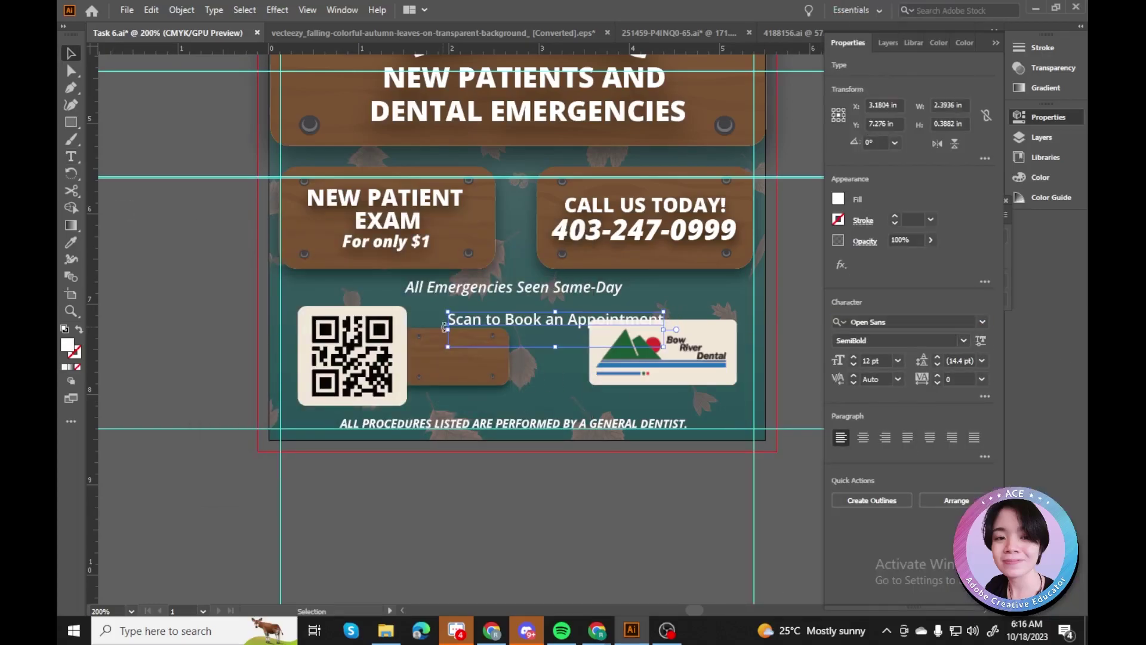
# Enlarge the small wood behind the QR card and fit Scan to Book an Appointment on it as two centred 10 pt lines.
pyautogui.click(455, 329)
pyautogui.moveTo(512, 358); pyautogui.dragTo(523, 358)
pyautogui.moveTo(639, 311); pyautogui.dragTo(522, 352)
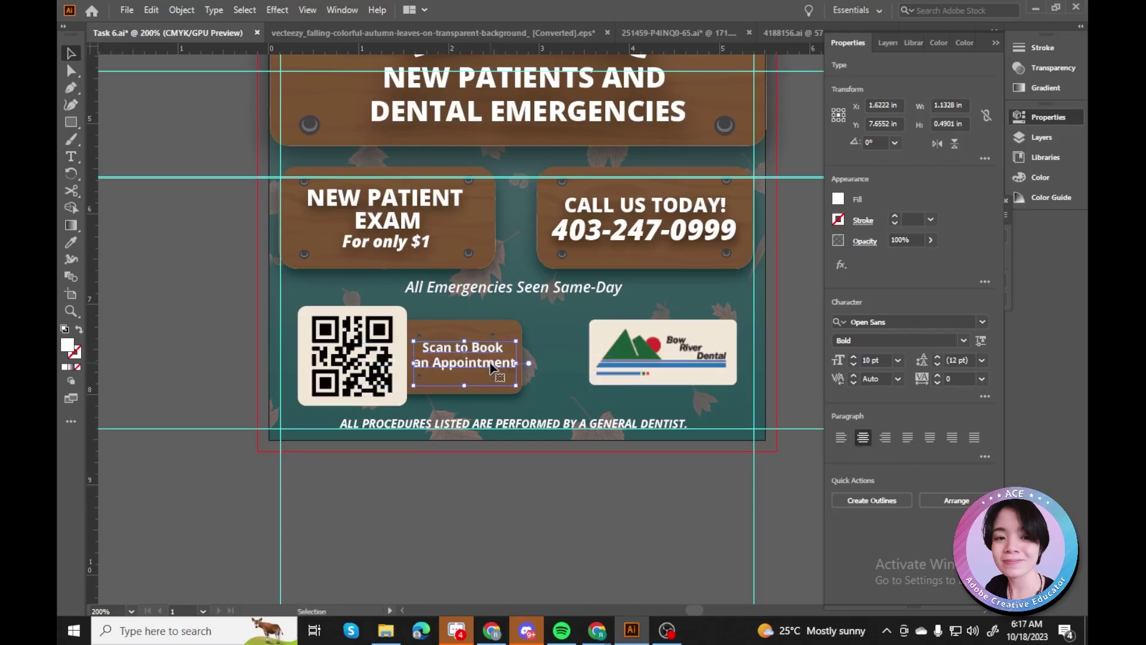
# Stretch the screw group toward the corners of the enlarged Scan to Book panel.
pyautogui.click(464, 368)
pyautogui.hotkey('ctrl', '=')
pyautogui.click(600, 277)
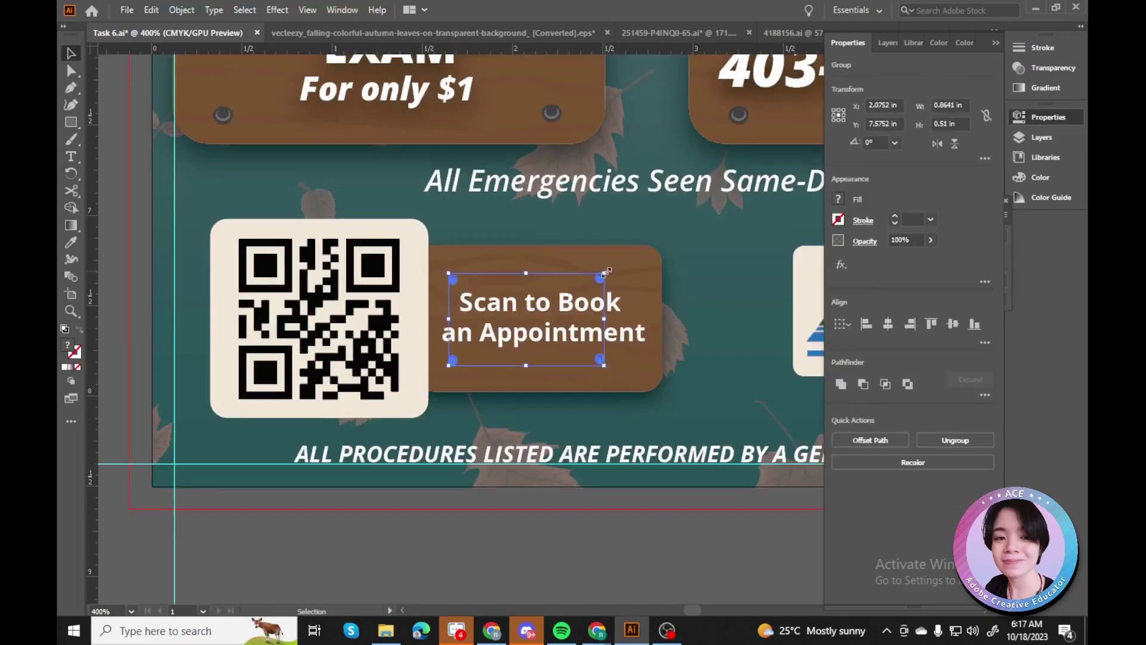
pyautogui.click(711, 397)
# Copy the website address bowriverdental.net from the brief and paste it into the postcard.
pyautogui.hotkey('ctrl', '-')
pyautogui.hotkey('ctrl', '-')
pyautogui.hotkey('alt', 'Tab')
pyautogui.hotkey('ctrl', 'c')
pyautogui.hotkey('alt', 'Tab')
pyautogui.hotkey('ctrl', 'v')
# Match the website address to the All Emergencies line's style, set it to 10 pt, and centre it beneath the logo card.
pyautogui.moveTo(588, 334); pyautogui.dragTo(612, 358)
pyautogui.click(71, 243)
pyautogui.click(501, 373)
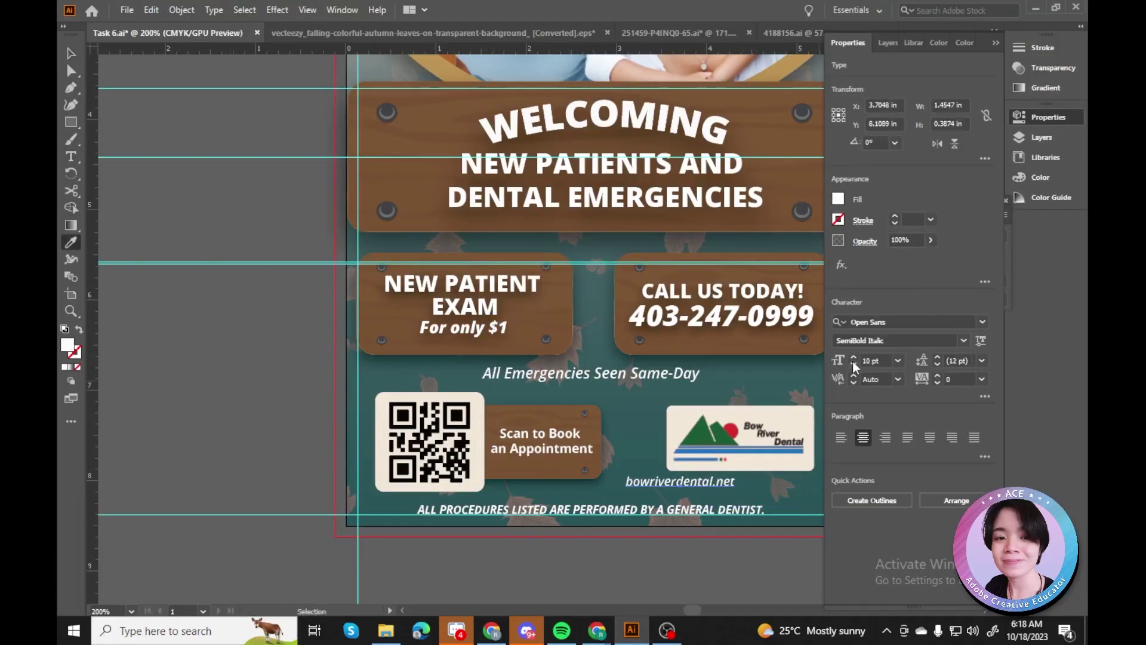
pyautogui.moveTo(616, 474); pyautogui.dragTo(678, 472)
pyautogui.hotkey('ctrl', 'shift', 'a')
# Centre the All Emergencies Seen Same-Day line between the wooden panels and the QR row, and save the postcard.
pyautogui.moveTo(488, 374); pyautogui.dragTo(440, 396)
pyautogui.click(440, 397)
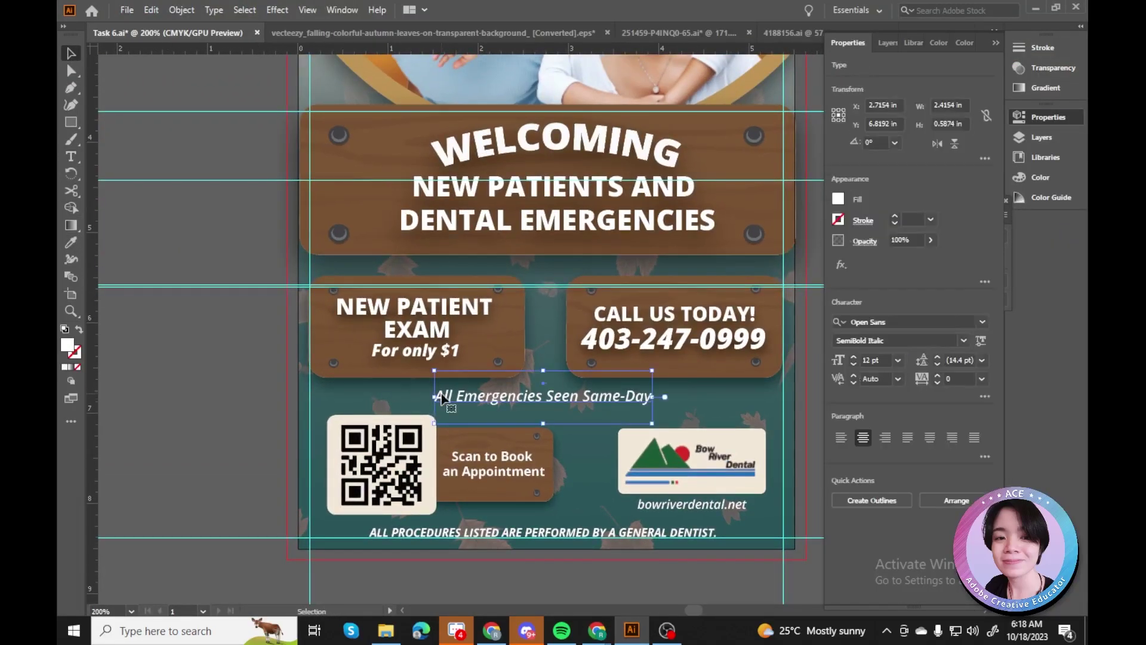
pyautogui.click(621, 528)
pyautogui.hotkey('ctrl', '1')
pyautogui.click(718, 505)
pyautogui.hotkey('ctrl', 's')
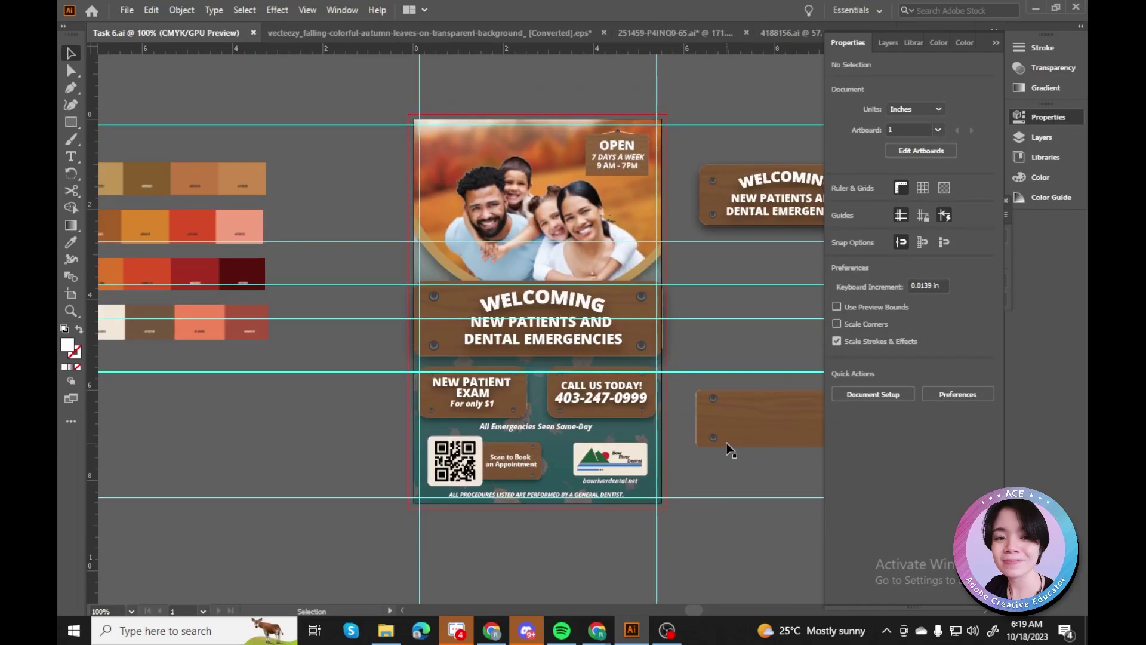
pyautogui.moveTo(677, 515); pyautogui.dragTo(418, 286)
pyautogui.click(724, 171)
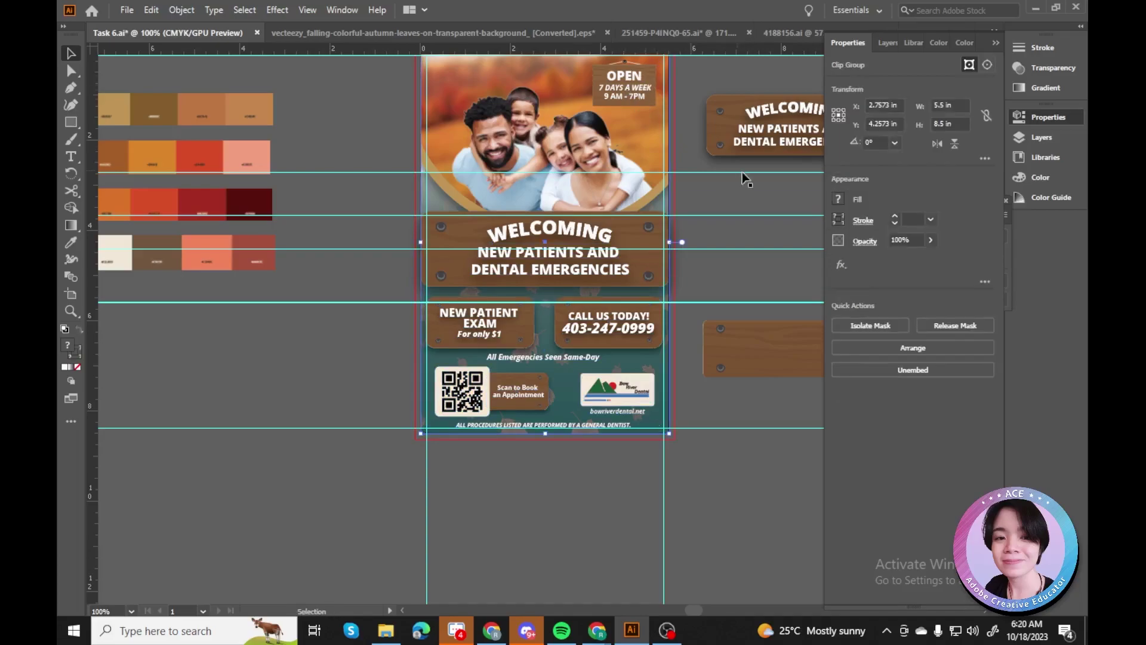
pyautogui.scroll(2, 542, 203)
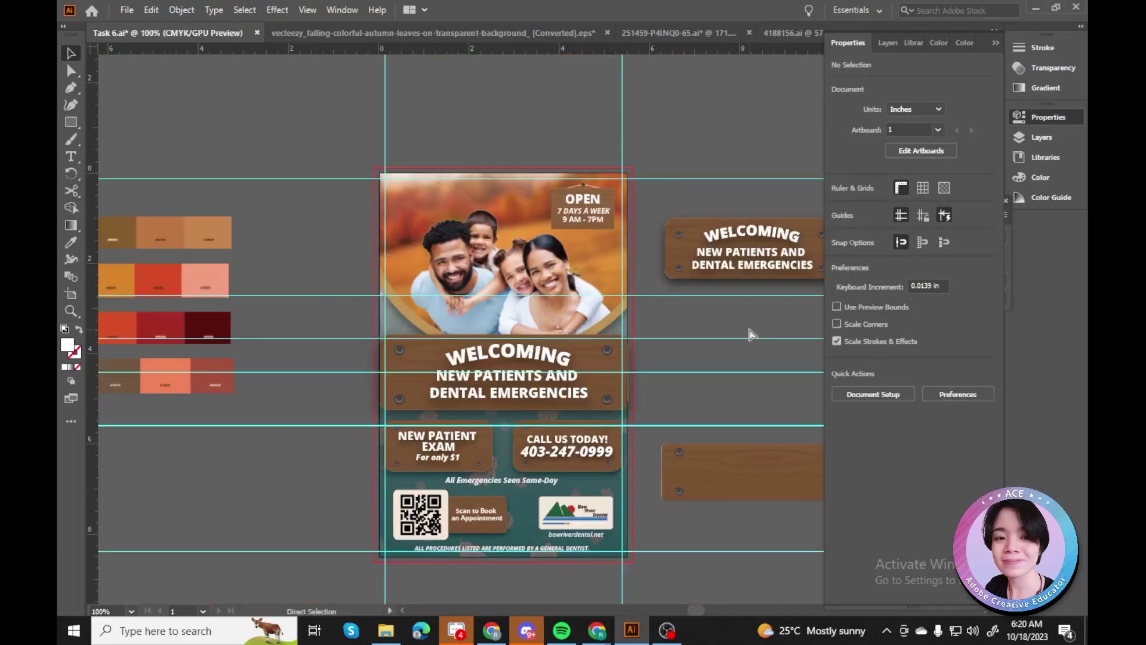
pyautogui.hotkey('ctrl', '-')
pyautogui.moveTo(621, 388); pyautogui.dragTo(614, 490)
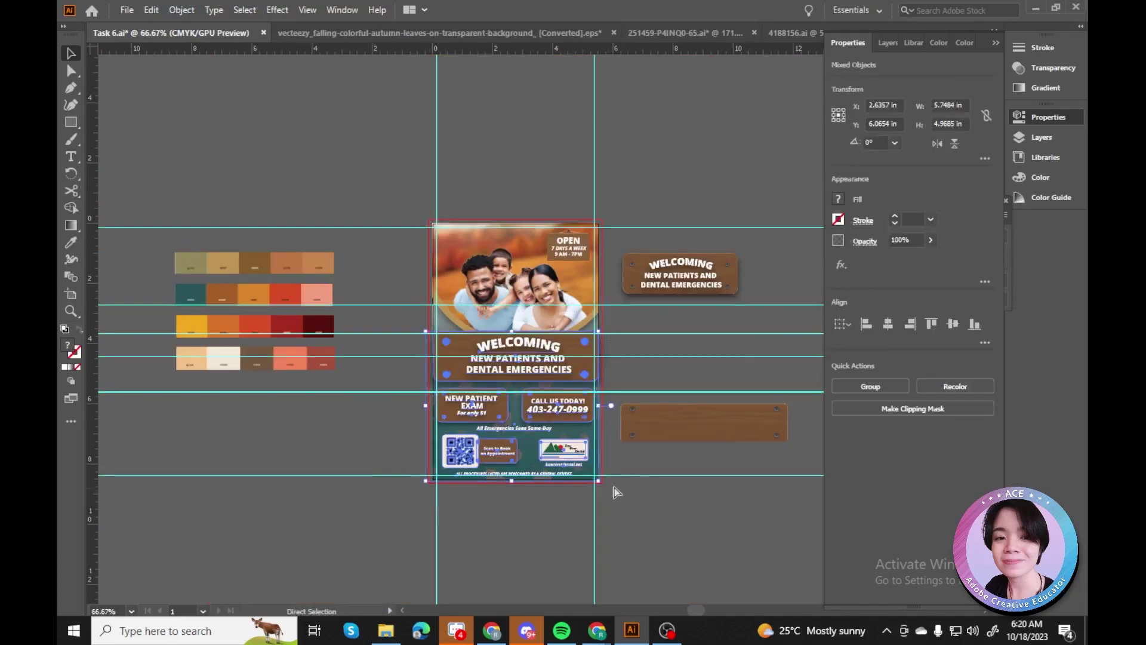
pyautogui.doubleClick(567, 242)
pyautogui.click(106, 64)
pyautogui.hotkey('ctrl', '+')
pyautogui.hotkey('ctrl', '+')
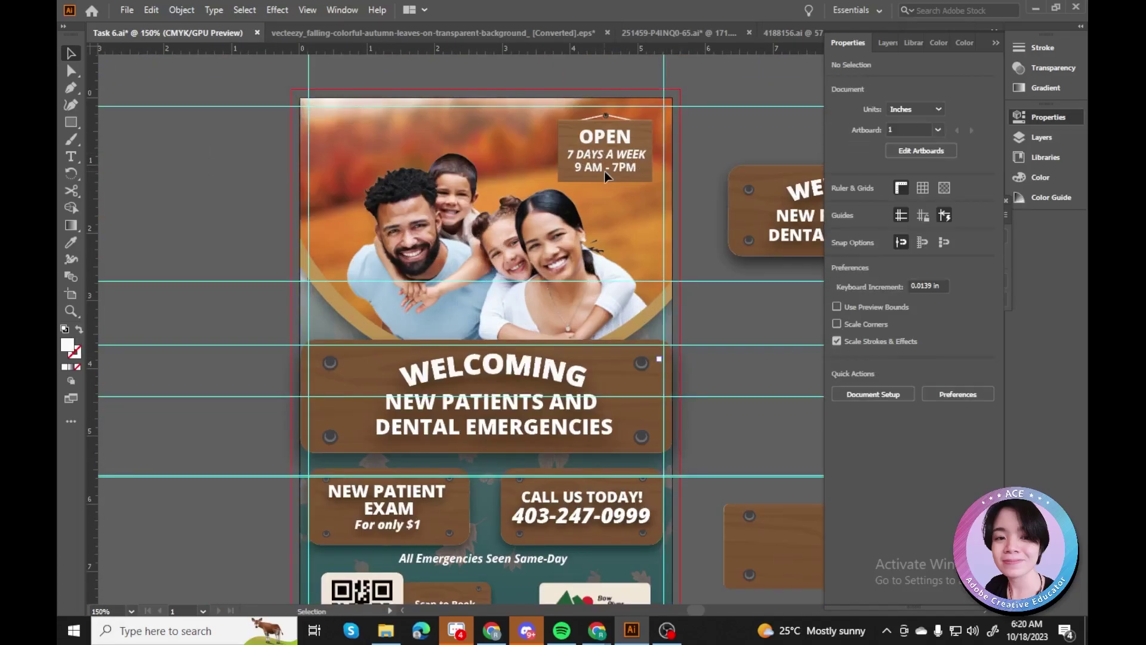
# Hide the wooden text panels, QR row, logo card and disclaimer that cover the lower teal leaf background.
pyautogui.scroll(-1, 604, 170)
pyautogui.doubleClick(596, 150)
pyautogui.press('Escape')
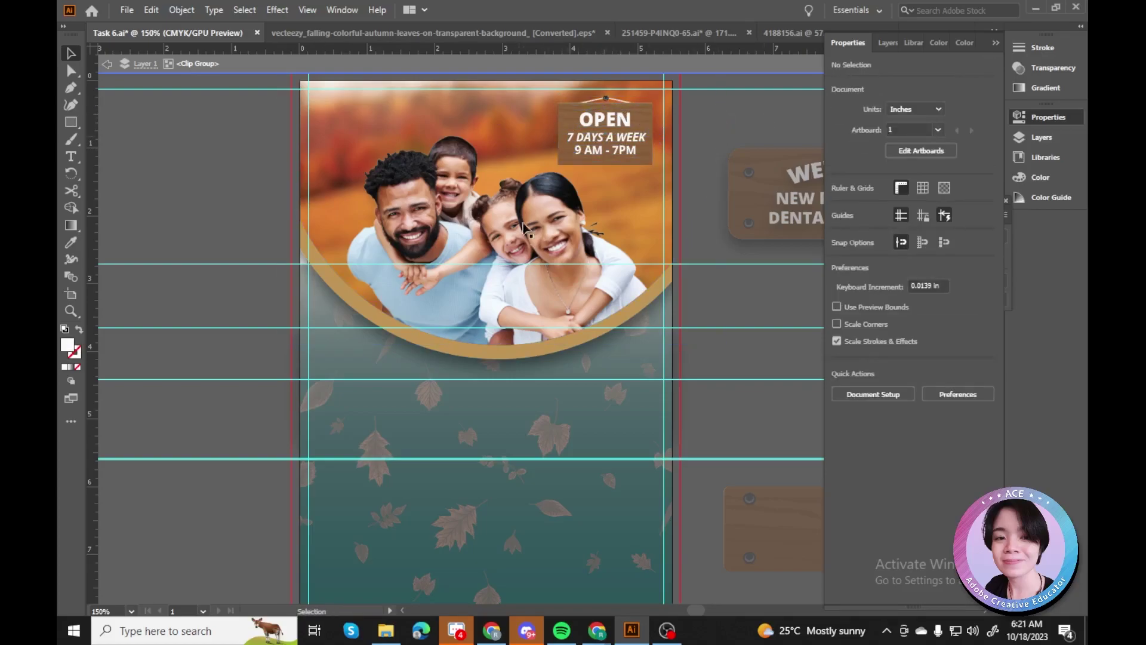
pyautogui.press('Escape')
pyautogui.moveTo(342, 299); pyautogui.dragTo(667, 575)
pyautogui.press('Delete')
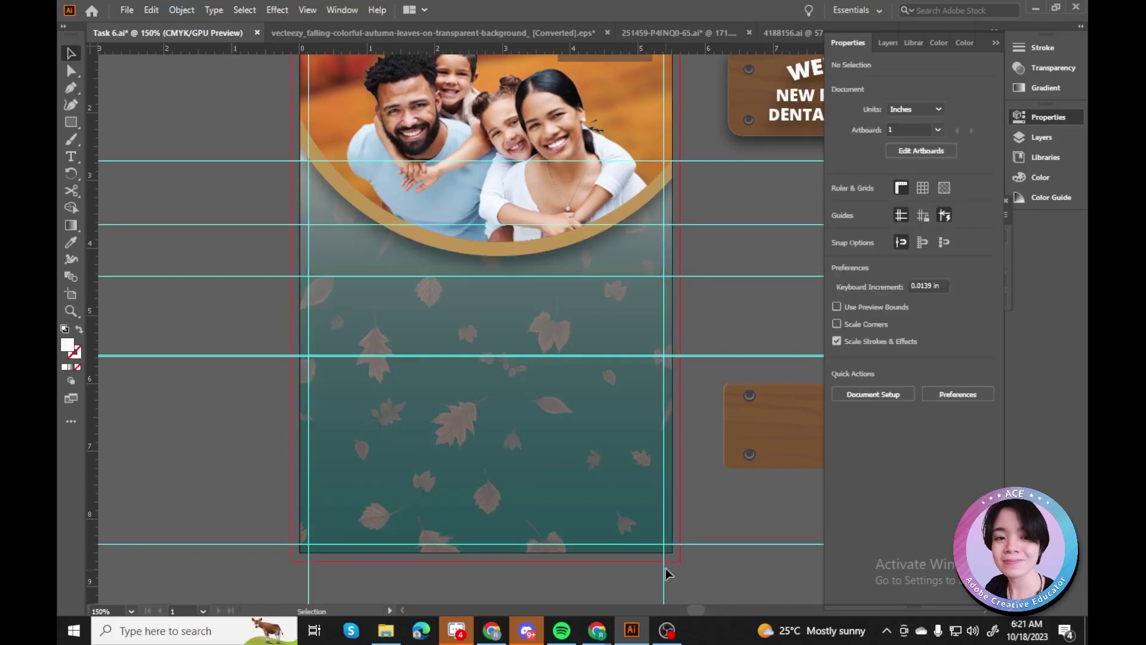
# Release the postcard's clipping mask and shift the OPEN sign slightly over the autumn photo.
pyautogui.scroll(3, 604, 464)
pyautogui.moveTo(368, 227); pyautogui.dragTo(367, 212)
pyautogui.keyDown('shift'); pyautogui.click(585, 161); pyautogui.keyUp('shift')
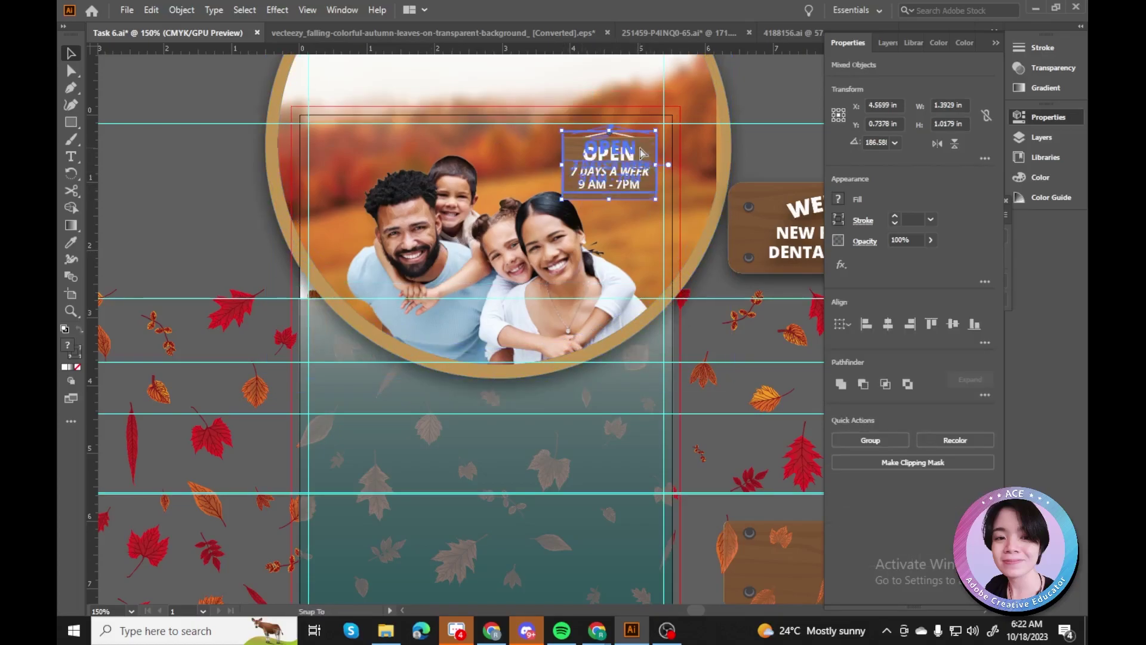
# Move the semi-transparent teal gradient rectangle off the leaf background, down beside the postcard.
pyautogui.click(562, 257)
pyautogui.scroll(-2, 561, 257)
pyautogui.press('g')
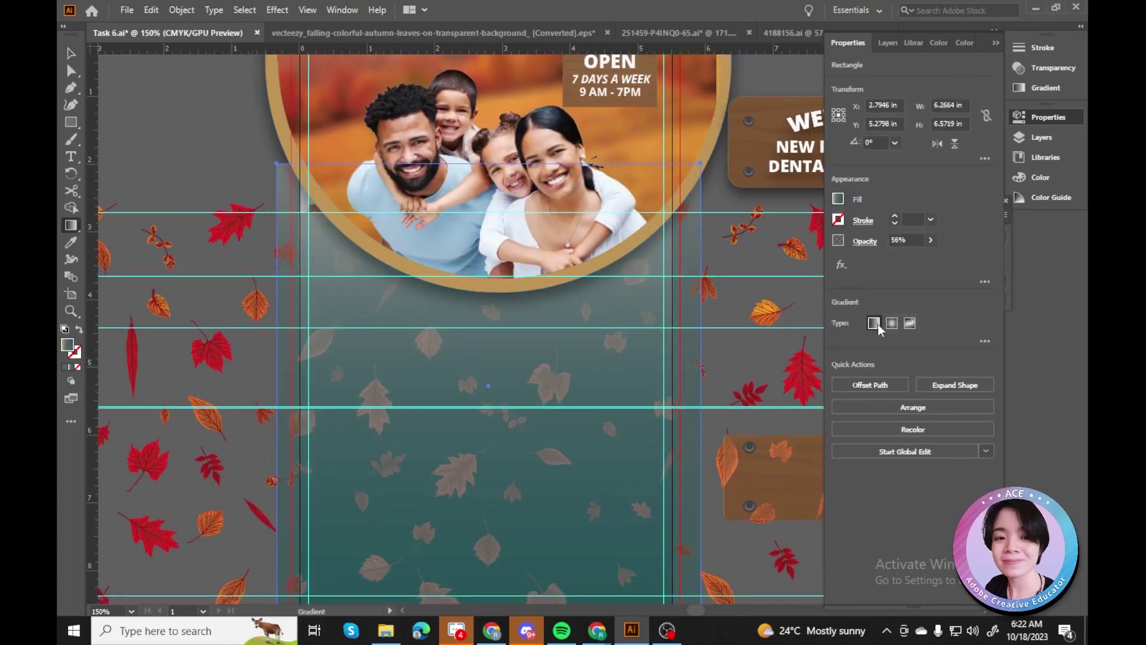
pyautogui.scroll(-2, 779, 370)
pyautogui.scroll(1, 779, 370)
pyautogui.press('v')
pyautogui.moveTo(541, 318); pyautogui.dragTo(716, 439)
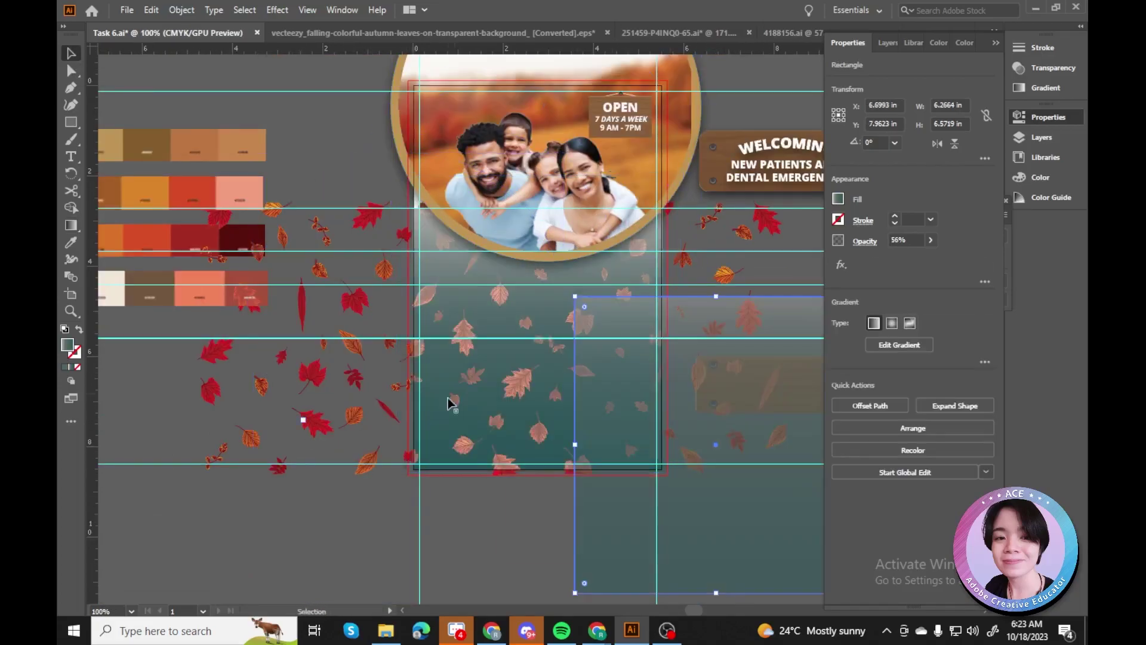
# Set the opacity of the moved teal gradient overlay to 70%.
pyautogui.click(70, 53)
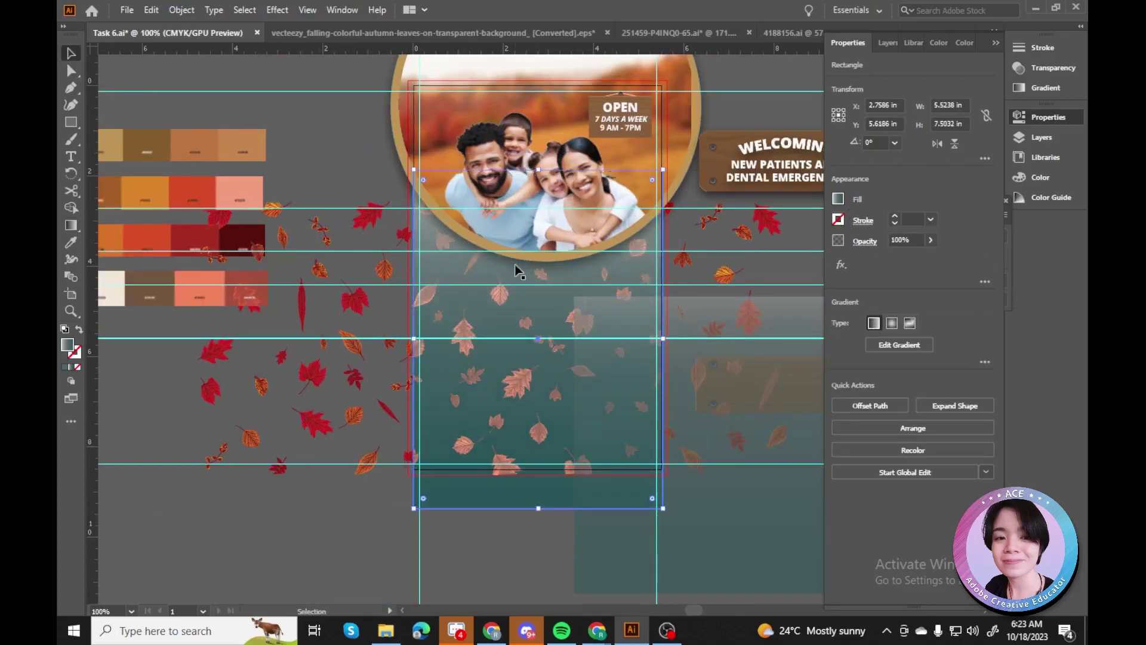
pyautogui.click(546, 280)
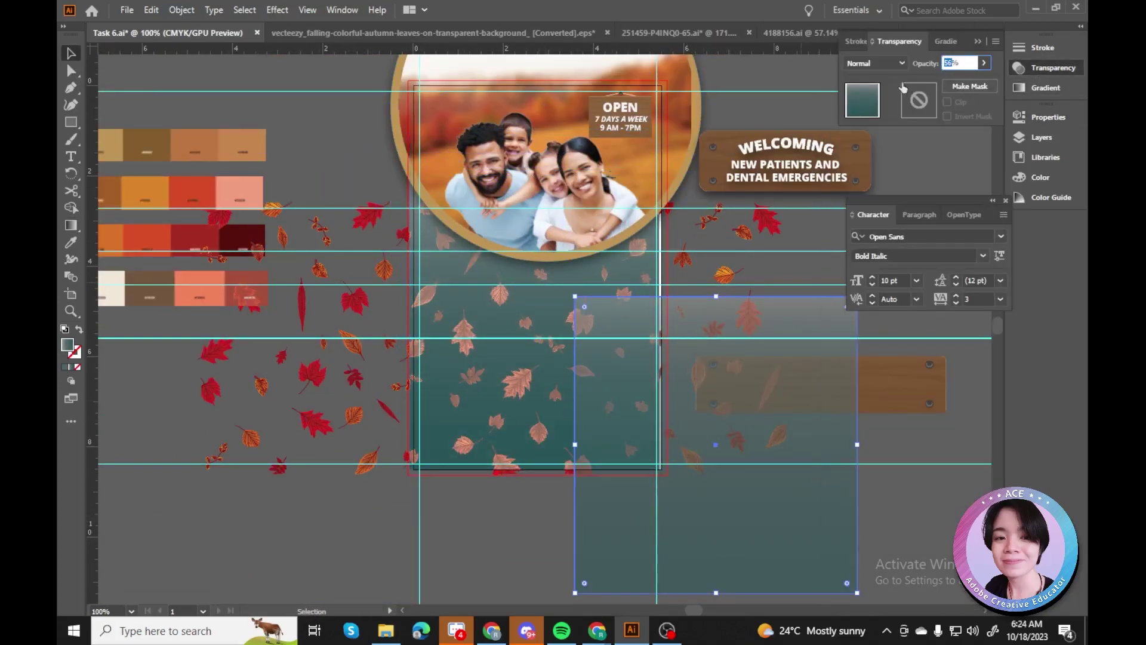
pyautogui.write('75')
pyautogui.press('Return')
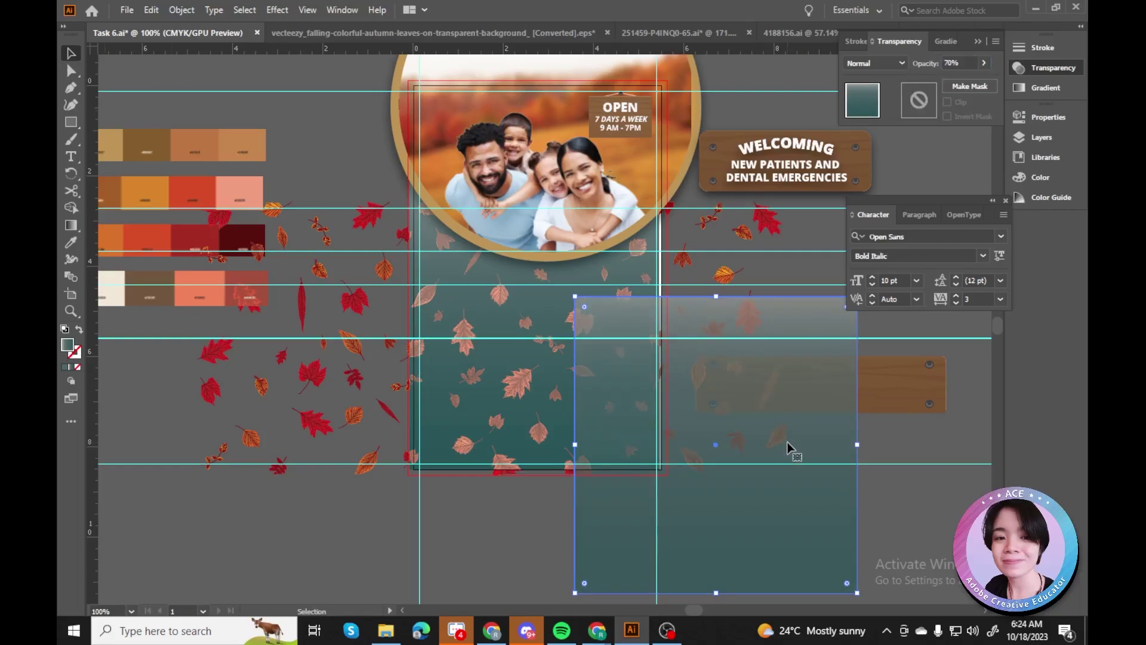
pyautogui.hotkey('ctrl', 'z')
# Resize the base teal gradient rectangle to the postcard's lower edge, about 5.49 by 7.5 in.
pyautogui.hotkey('ctrl', '=')
pyautogui.hotkey('ctrl', '=')
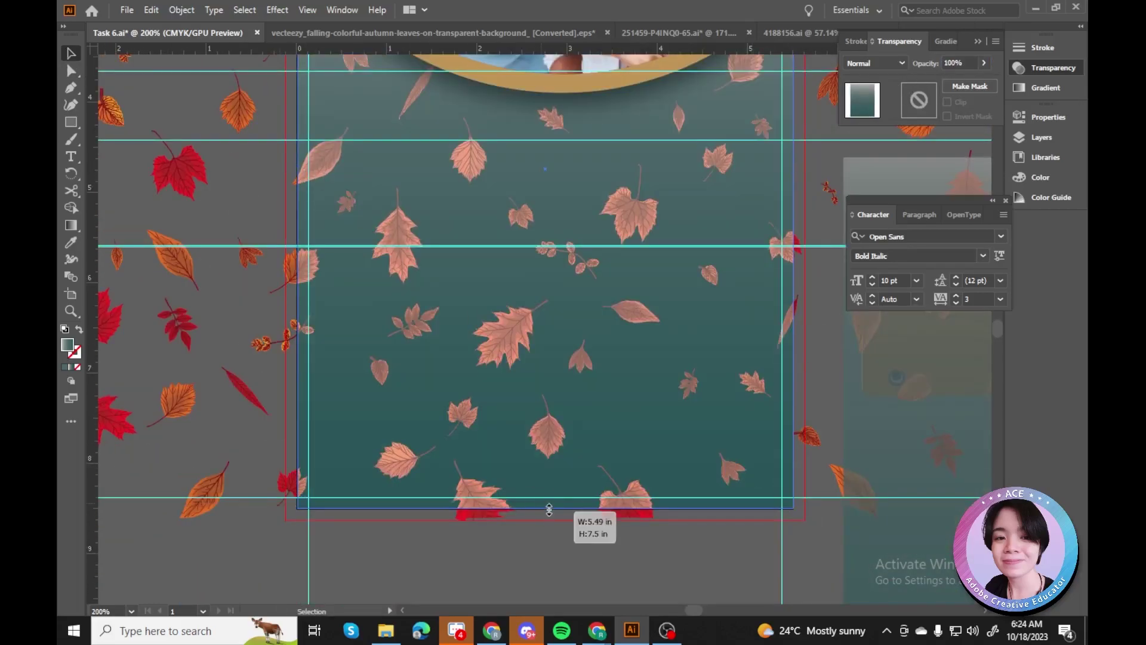
pyautogui.hotkey('ctrl', '-')
pyautogui.hotkey('ctrl', '-')
# Return the gradient overlay above the leaves and fit it to the postcard's width, about 5.51 by 6.42 in.
pyautogui.hotkey('ctrl', 'z')
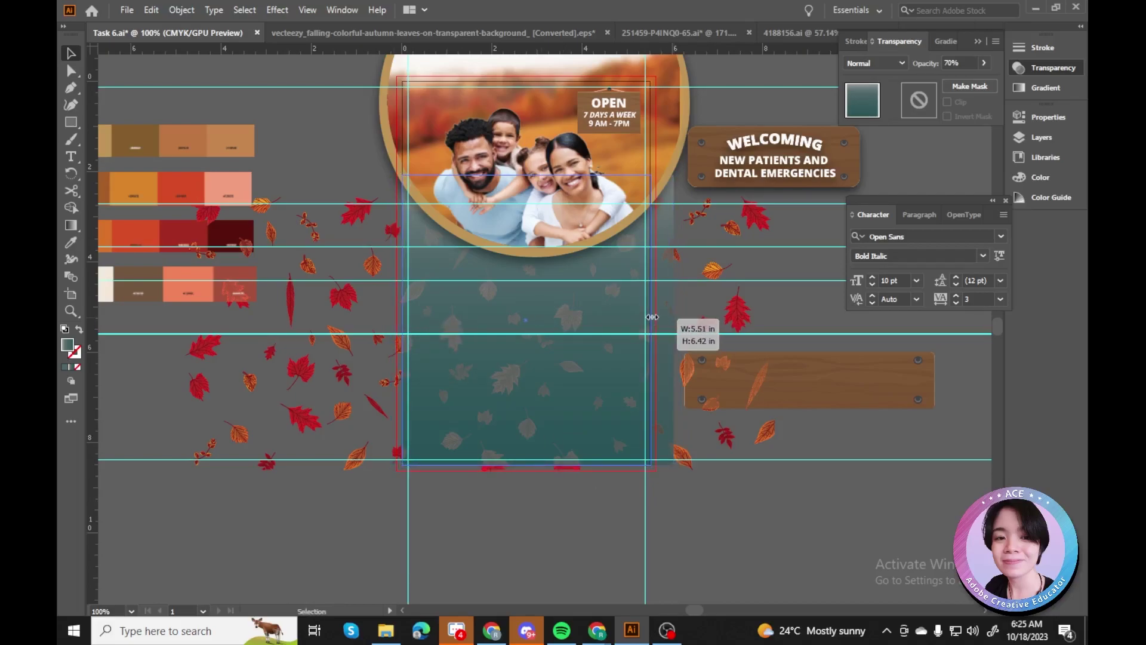
pyautogui.hotkey('ctrl', '=')
pyautogui.hotkey('ctrl', '=')
pyautogui.hotkey('ctrl', '-')
pyautogui.keyDown('ctrl'); pyautogui.click(644, 338); pyautogui.keyUp('ctrl')
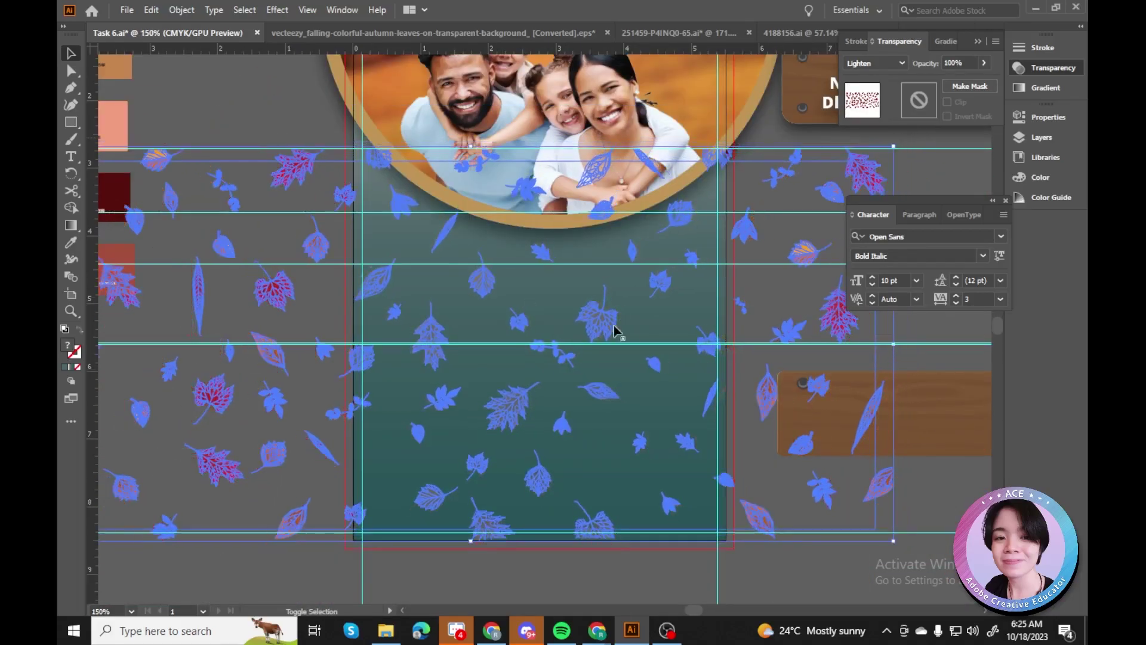
pyautogui.click(644, 338)
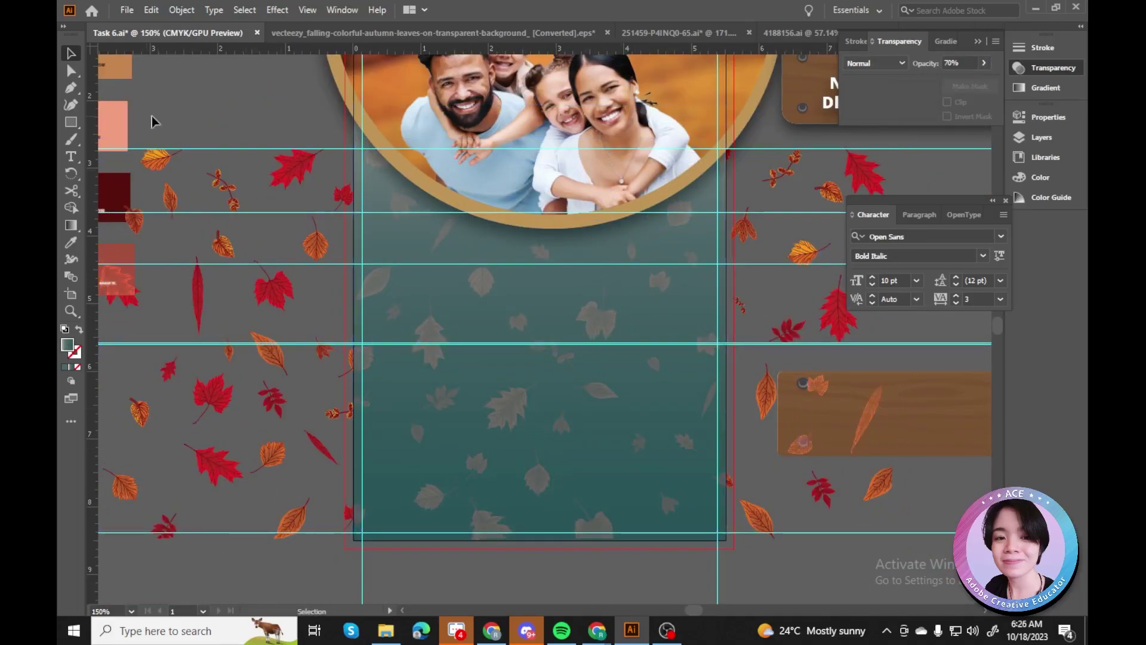
# Set the opacity of the gradient overlay above the leaves to 75%.
pyautogui.scroll(3, 667, 139)
pyautogui.click(668, 139)
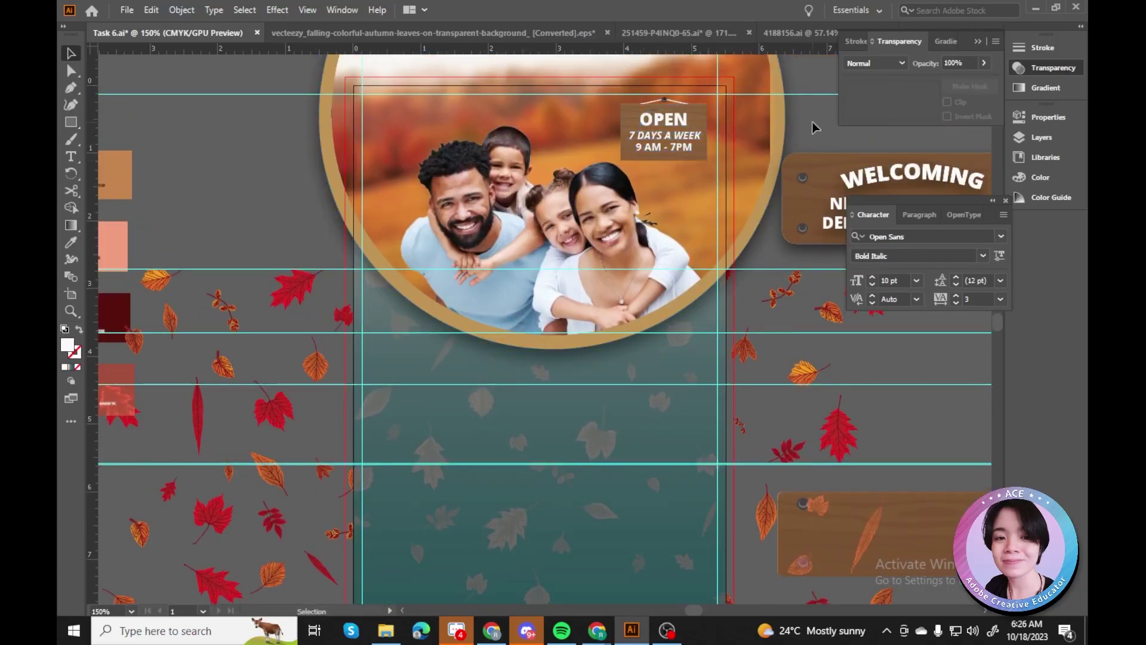
pyautogui.click(812, 128)
pyautogui.hotkey('ctrl', '-')
pyautogui.hotkey('ctrl', '-')
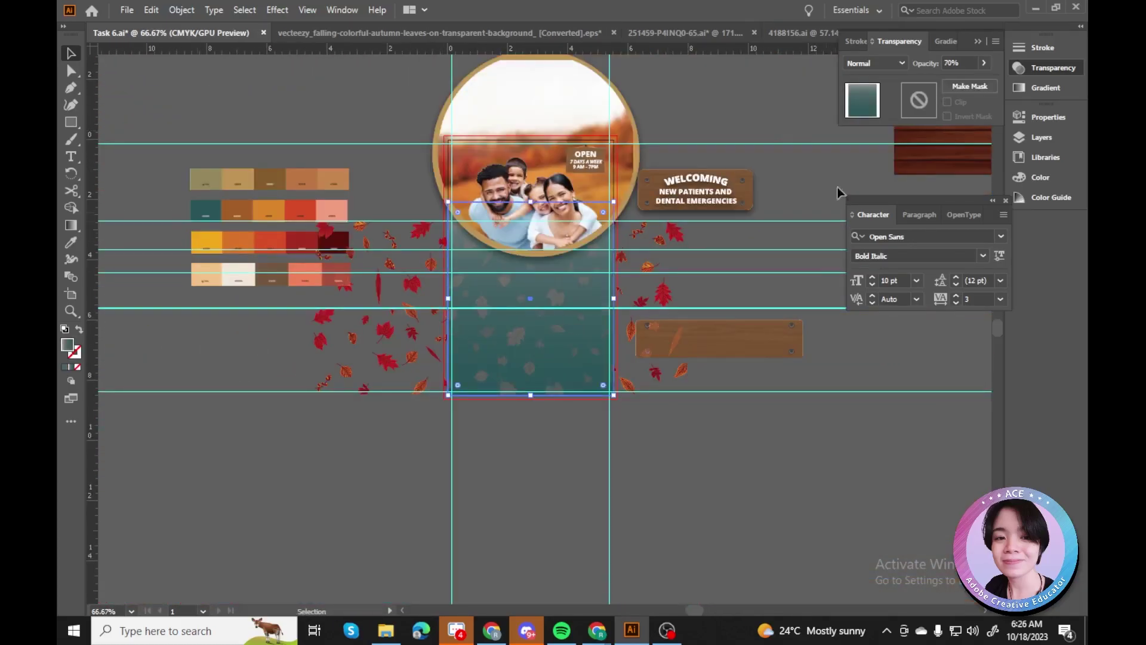
# Create a postcard-sized rectangle with a vertical grey-to-teal gradient fill at 100% opacity.
pyautogui.press('m')
pyautogui.click(535, 329)
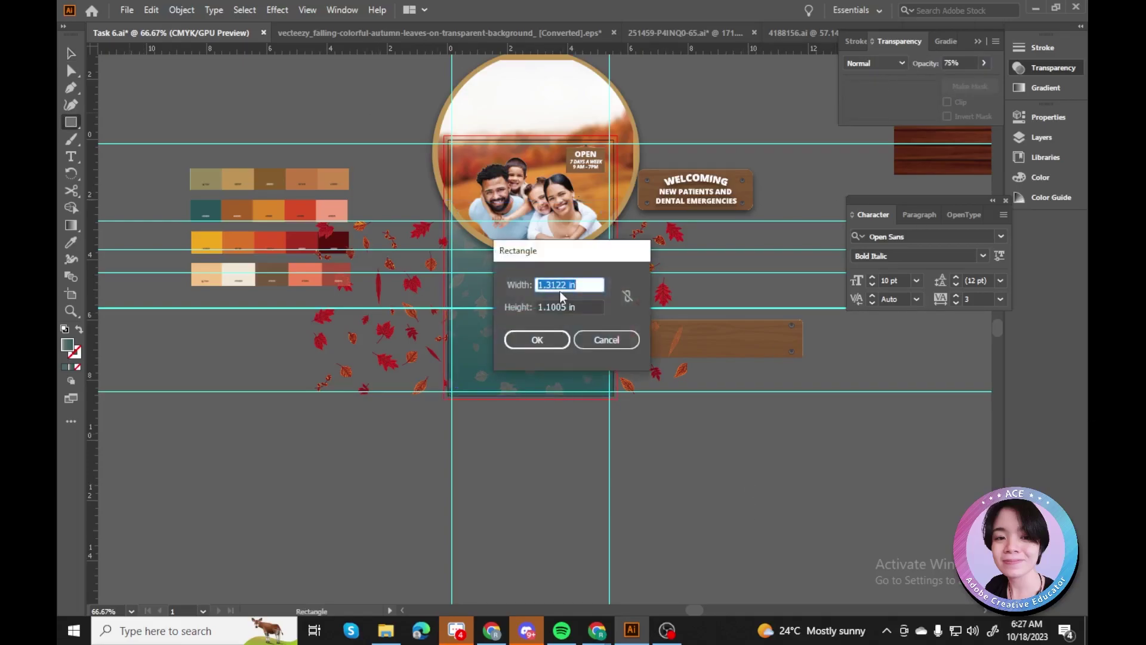
pyautogui.press('Return')
pyautogui.press('g')
pyautogui.moveTo(581, 453); pyautogui.dragTo(660, 453)
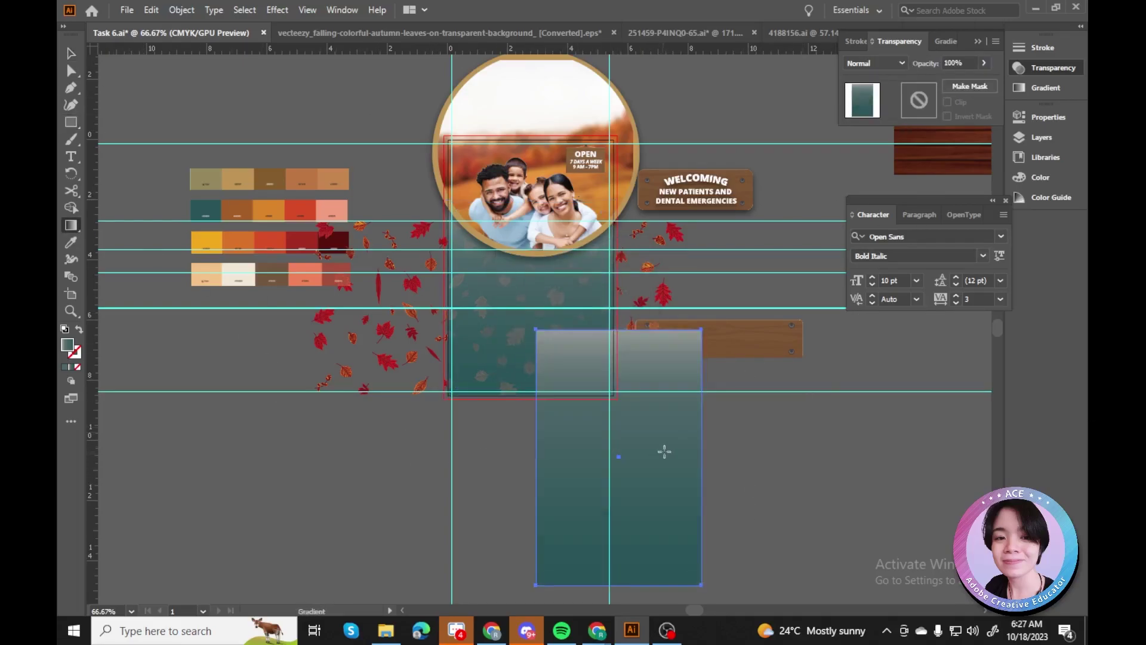
# Move the new gradient rectangle over the postcard artboard.
pyautogui.hotkey('ctrl', '+')
pyautogui.hotkey('ctrl', '+')
pyautogui.press('v')
pyautogui.moveTo(526, 181); pyautogui.dragTo(524, 180)
pyautogui.scroll(2, 602, 294)
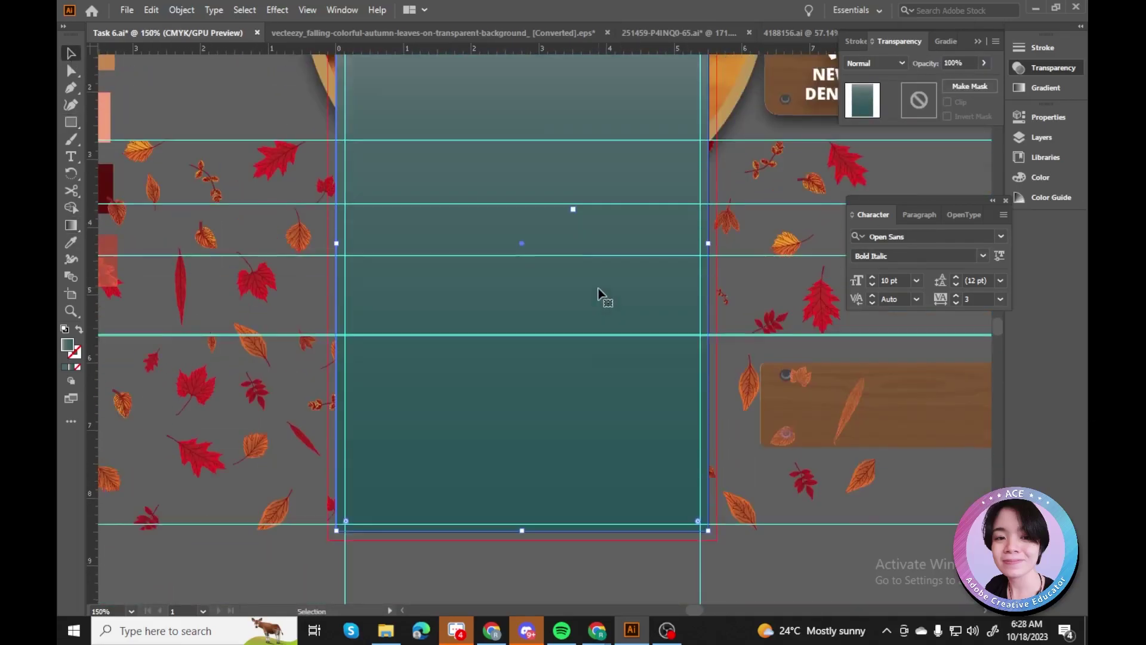
# Align the gradient rectangle's bottom and side edges exactly with the postcard's edges.
pyautogui.hotkey('ctrl', '-')
pyautogui.hotkey('ctrl', 'shift', '[')
pyautogui.hotkey('ctrl', '+')
pyautogui.hotkey('ctrl', '+')
pyautogui.click(573, 506)
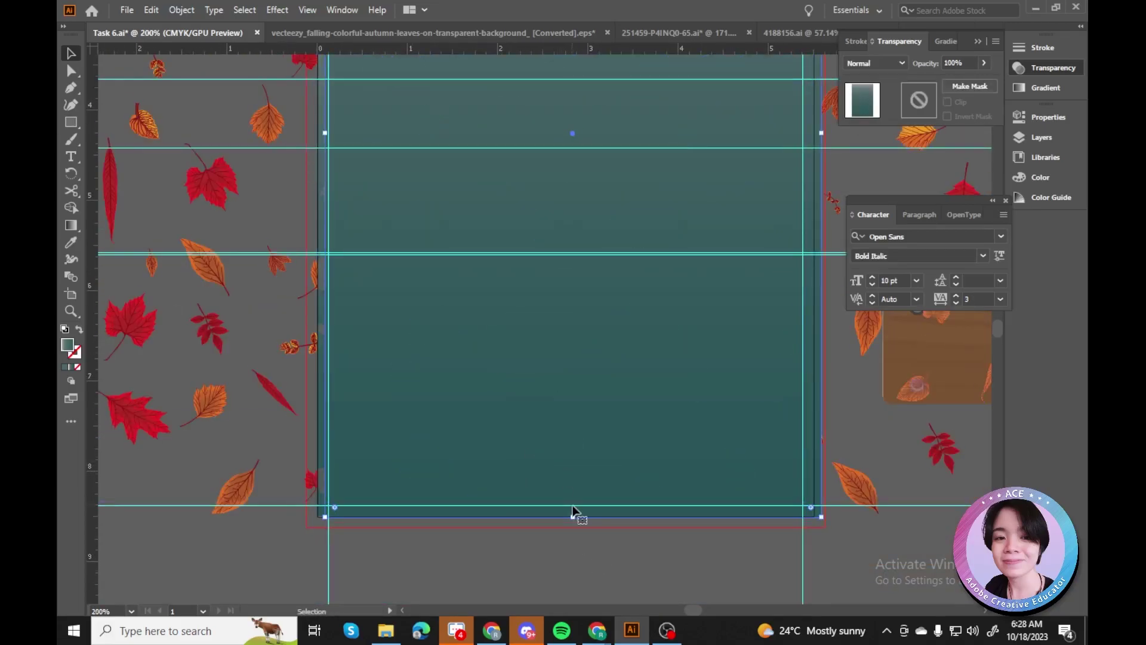
pyautogui.scroll(6, 573, 517)
pyautogui.moveTo(317, 376); pyautogui.dragTo(317, 376)
pyautogui.moveTo(814, 376); pyautogui.dragTo(814, 375)
# Set the full-size gradient rectangle's opacity to 65%.
pyautogui.click(953, 63)
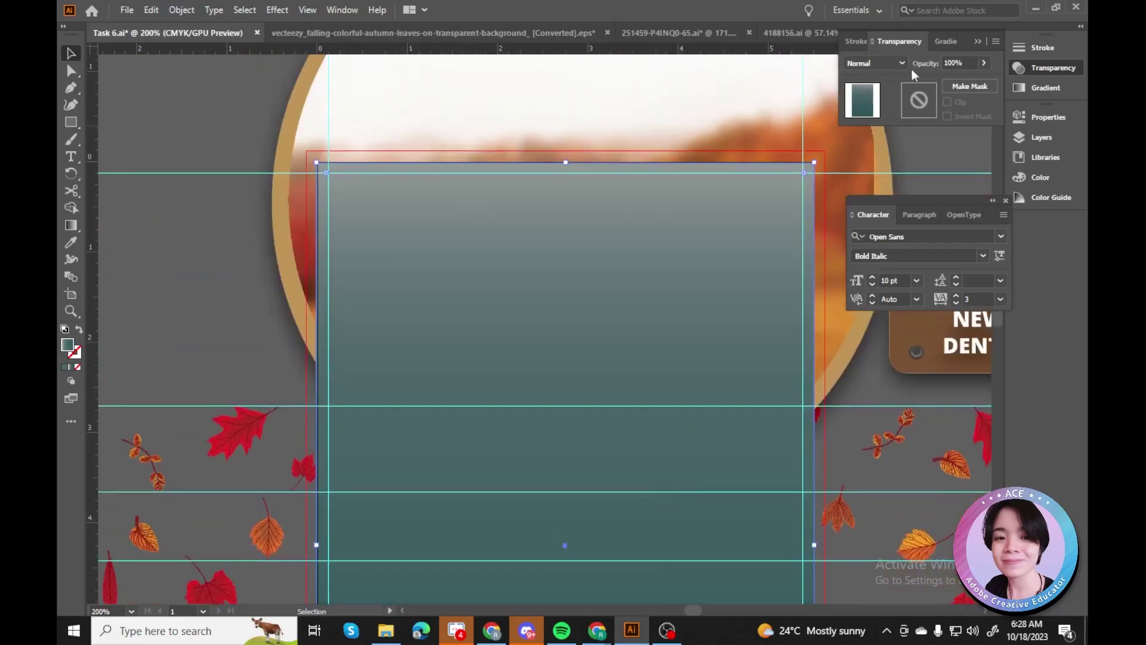
pyautogui.scroll(-3, 765, 280)
pyautogui.write('70')
pyautogui.press('Return')
pyautogui.hotkey('ctrl', '-')
pyautogui.hotkey('ctrl', '-')
pyautogui.hotkey('ctrl', '-')
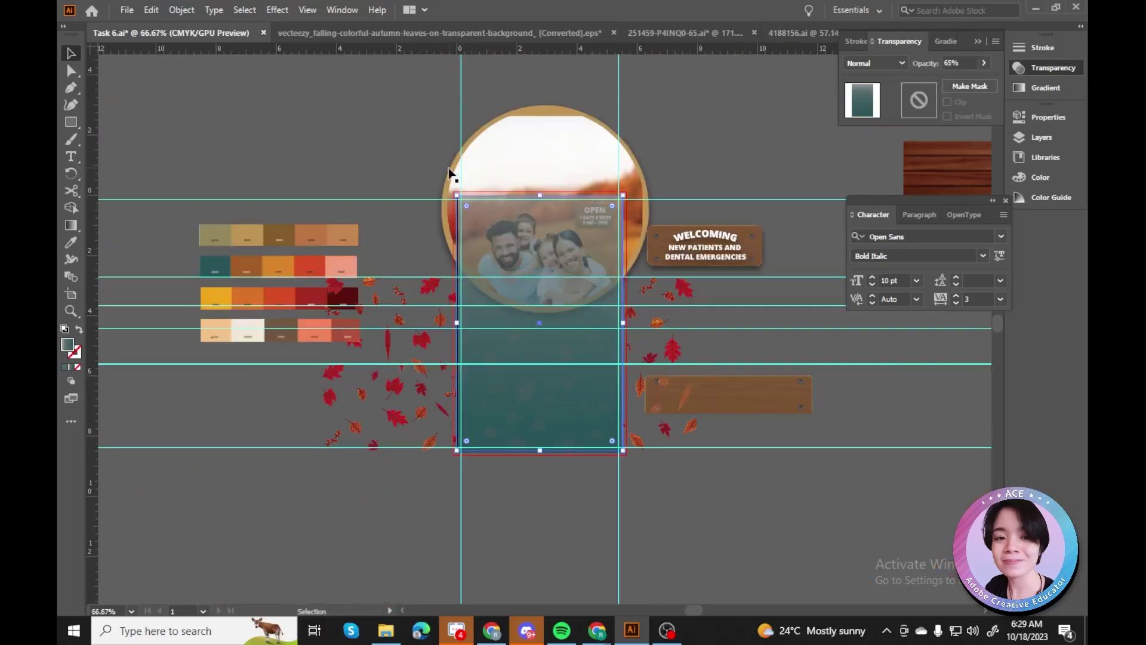
# Clip the photo circle, leaves and gradient background to the postcard and show the hidden panels and text again.
pyautogui.click(621, 454)
pyautogui.hotkey('ctrl', '+')
pyautogui.hotkey('ctrl', '+')
pyautogui.hotkey('ctrl', '+')
pyautogui.hotkey('ctrl', '+')
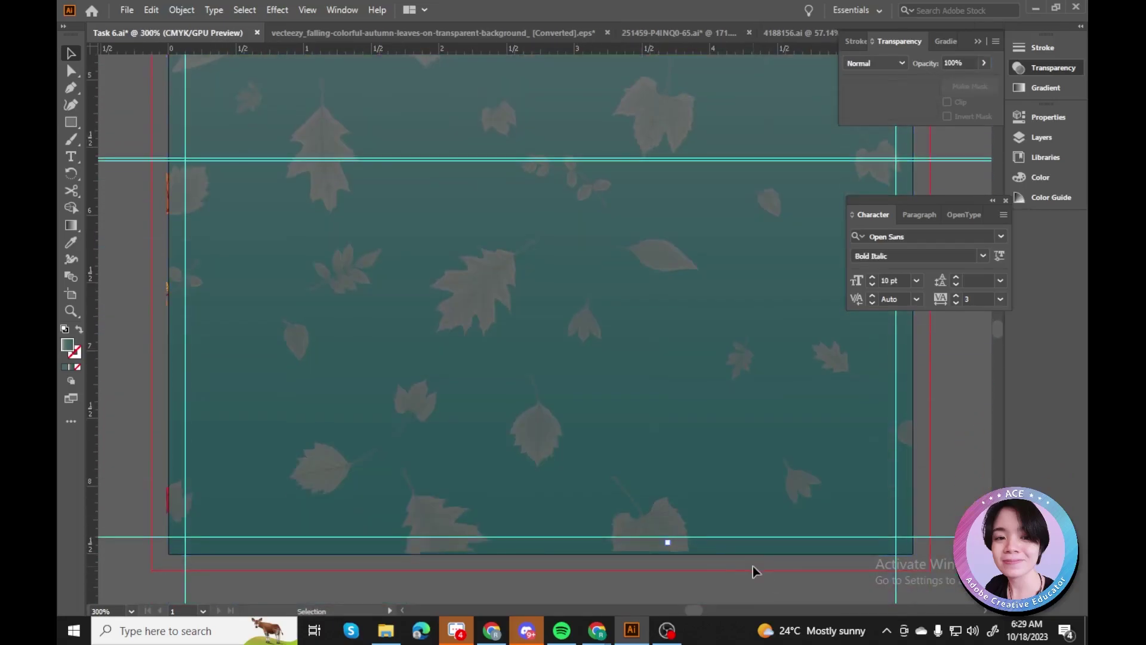
pyautogui.hotkey('ctrl', '-')
pyautogui.hotkey('ctrl', 'shift', 'a')
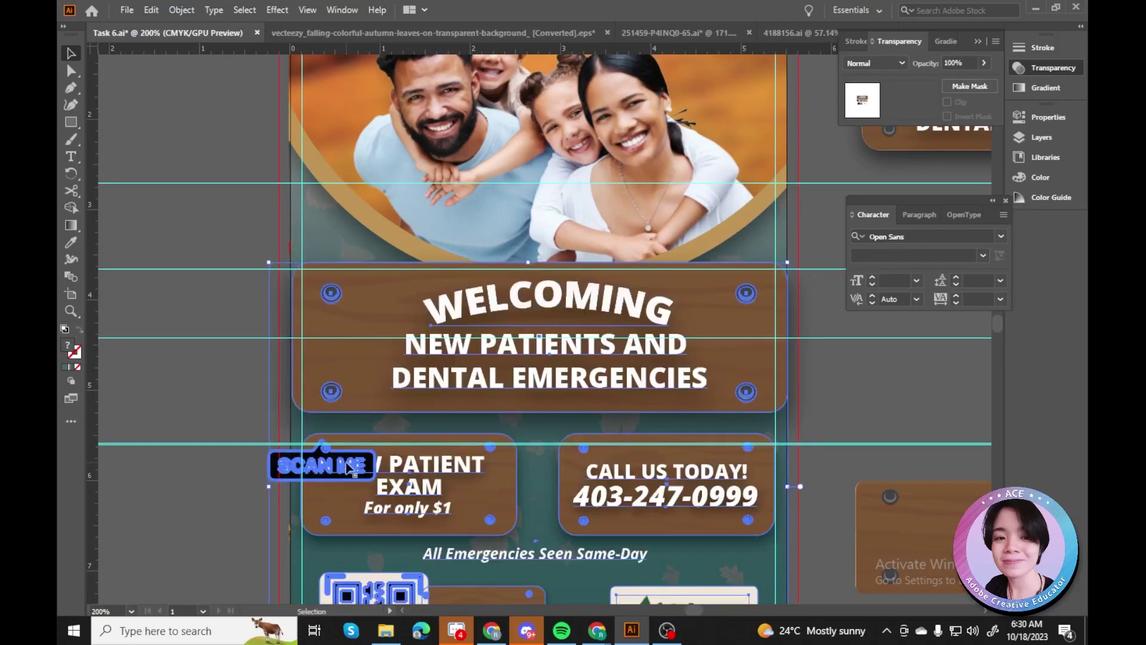
# Delete the stray SCAN ME label overlapping the New Patient Exam panel and save the postcard.
pyautogui.scroll(-3, 323, 352)
pyautogui.press('a')
pyautogui.hotkey('ctrl', '+')
pyautogui.hotkey('ctrl', '+')
pyautogui.hotkey('ctrl', '+')
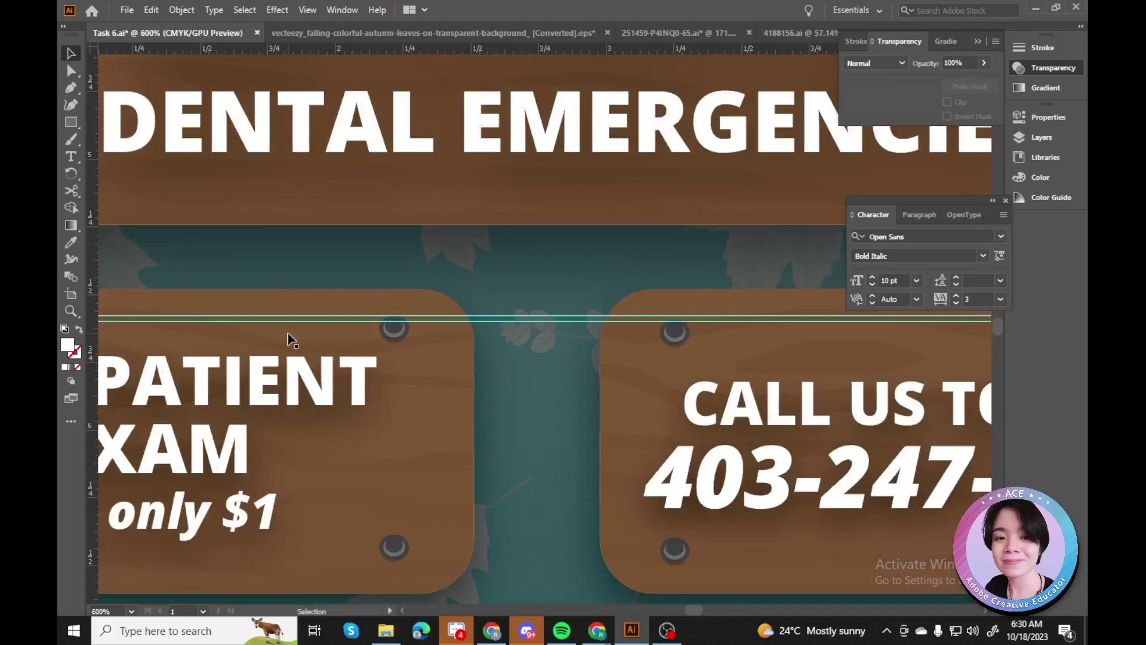
pyautogui.scroll(-8, 328, 384)
pyautogui.scroll(4, 332, 452)
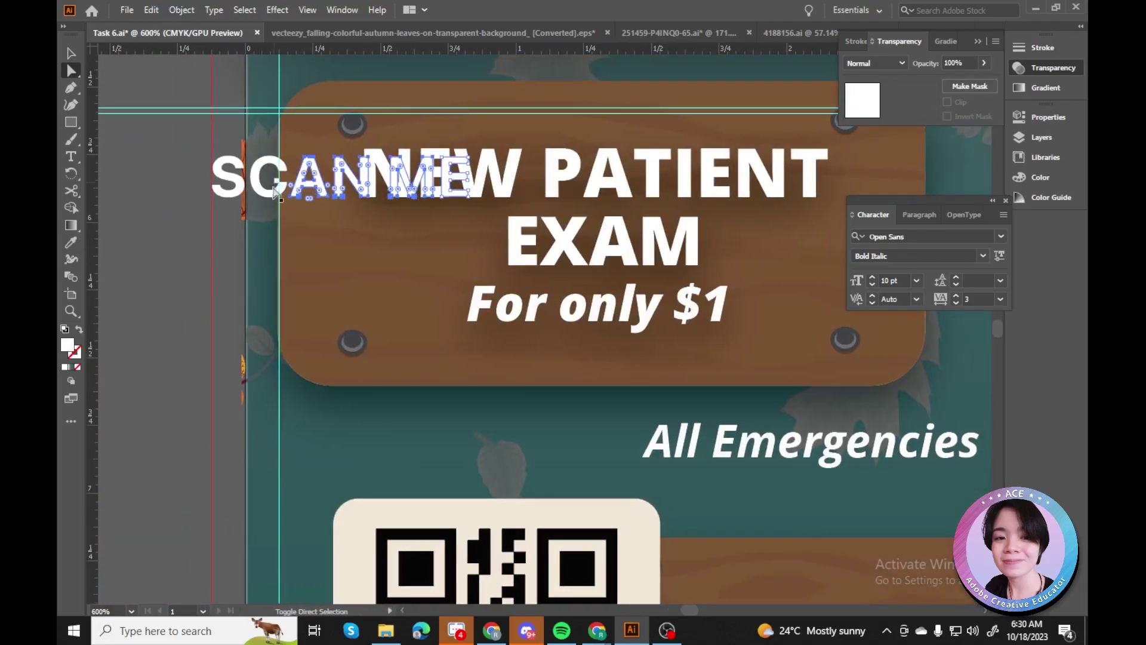
pyautogui.hotkey('ctrl', '1')
pyautogui.scroll(3, 520, 502)
pyautogui.click(517, 137)
pyautogui.hotkey('ctrl', 's')
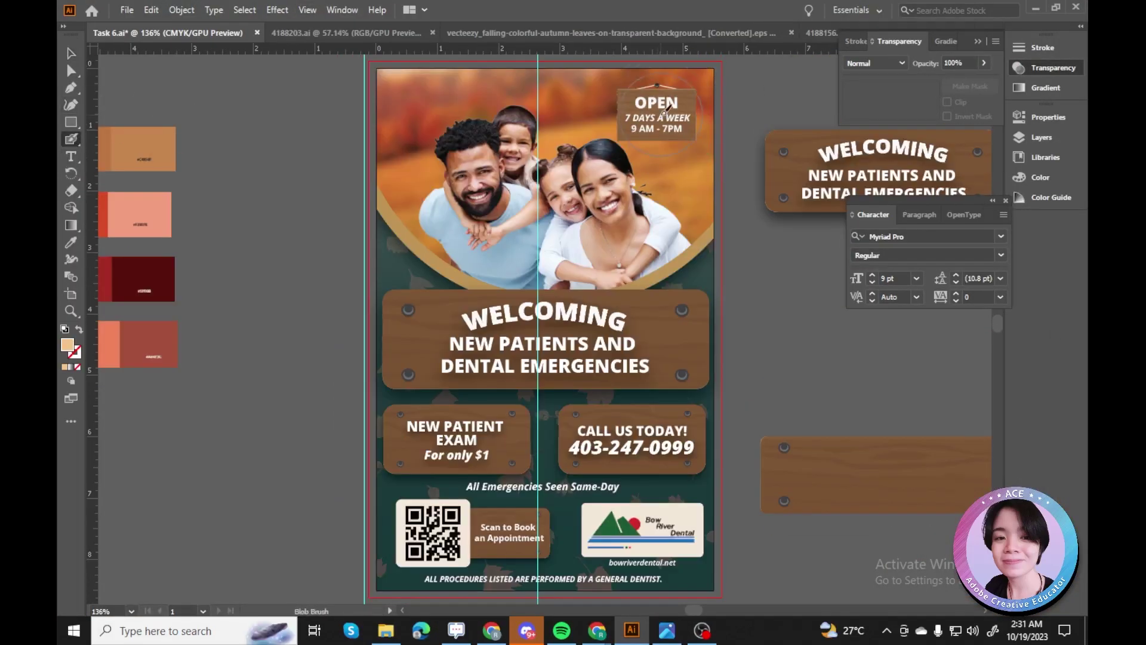
# Undo the brush stroke, draw a circle over the OPEN sign and recolour it with cream from the palette.
pyautogui.hotkey('ctrl', 'z')
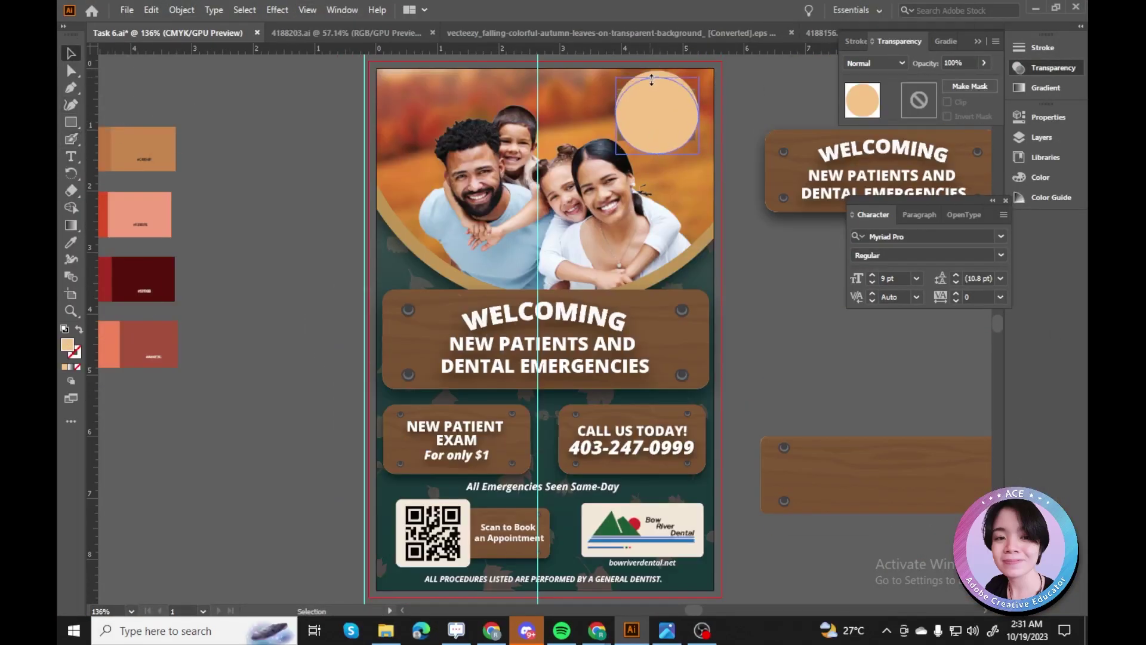
pyautogui.click(277, 10)
pyautogui.click(305, 34)
pyautogui.press('Escape')
pyautogui.press('i')
pyautogui.moveTo(192, 298); pyautogui.dragTo(192, 336)
pyautogui.click(200, 397)
# Blur the cream circle into a soft glow behind the OPEN sign and set its blending mode to Overlay.
pyautogui.click(277, 10)
pyautogui.click(453, 173)
pyautogui.click(820, 292)
pyautogui.click(876, 63)
pyautogui.click(866, 158)
pyautogui.hotkey('ctrl', '+')
pyautogui.hotkey('ctrl', '+')
pyautogui.hotkey('ctrl', '+')
pyautogui.press('v')
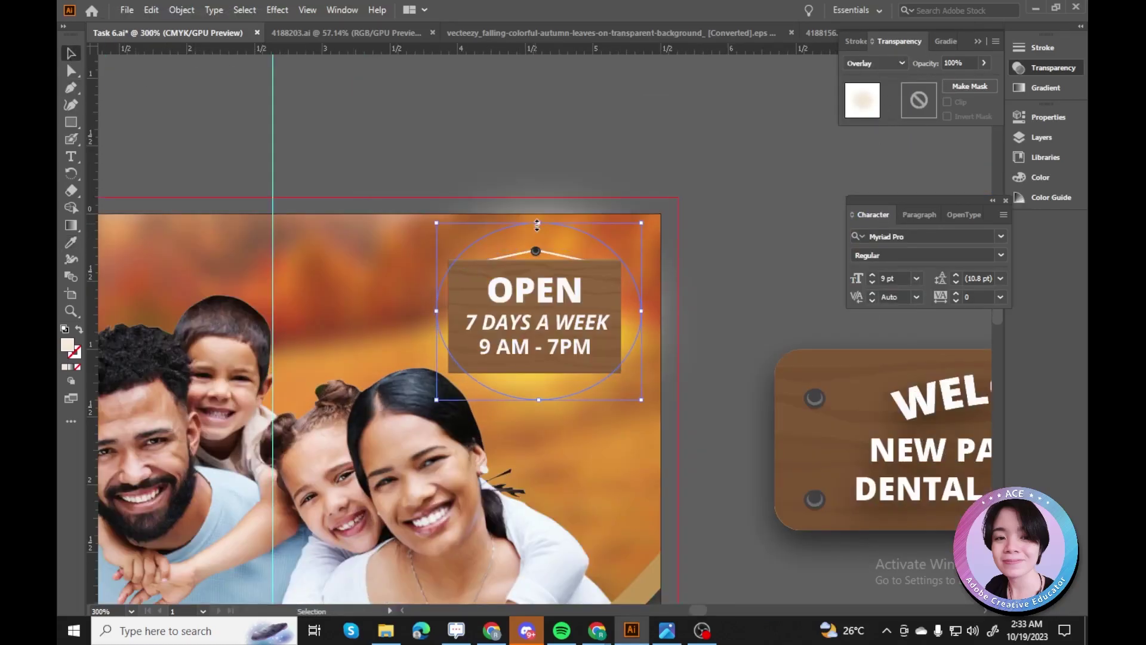
# Change the OPEN sign glow to Screen blending at 80% opacity and save the postcard.
pyautogui.click(876, 62)
pyautogui.click(877, 133)
pyautogui.click(806, 276)
pyautogui.hotkey('ctrl', '-')
pyautogui.hotkey('ctrl', '-')
pyautogui.hotkey('ctrl', '-')
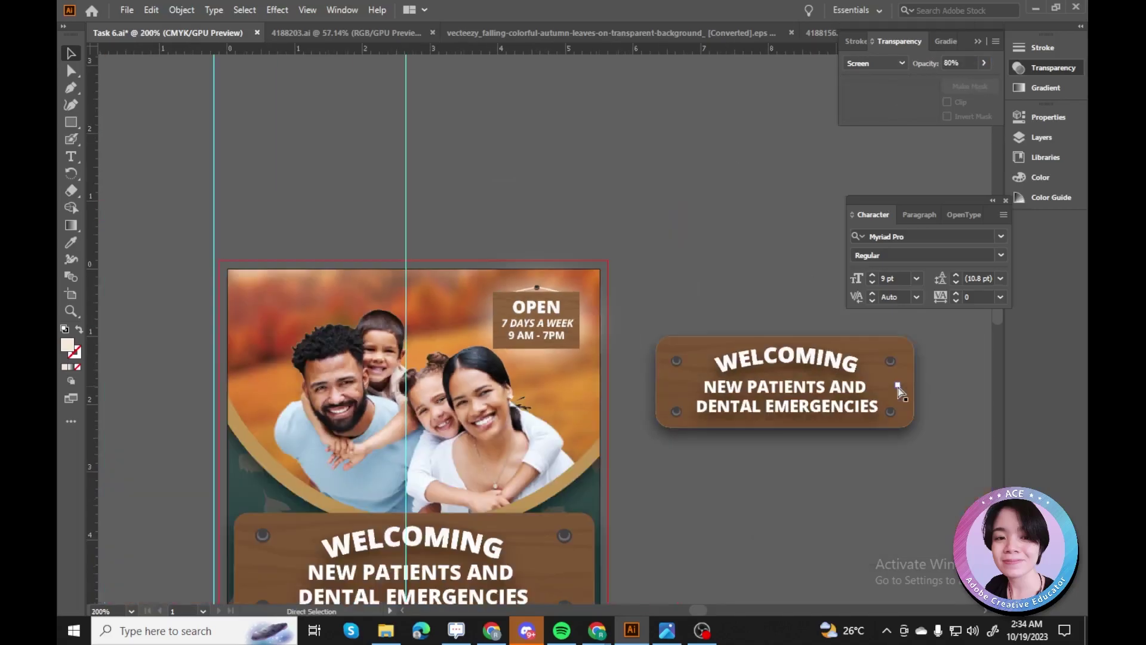
pyautogui.press('a')
pyautogui.click(617, 380)
pyautogui.hotkey('ctrl', '+')
pyautogui.hotkey('ctrl', 's')
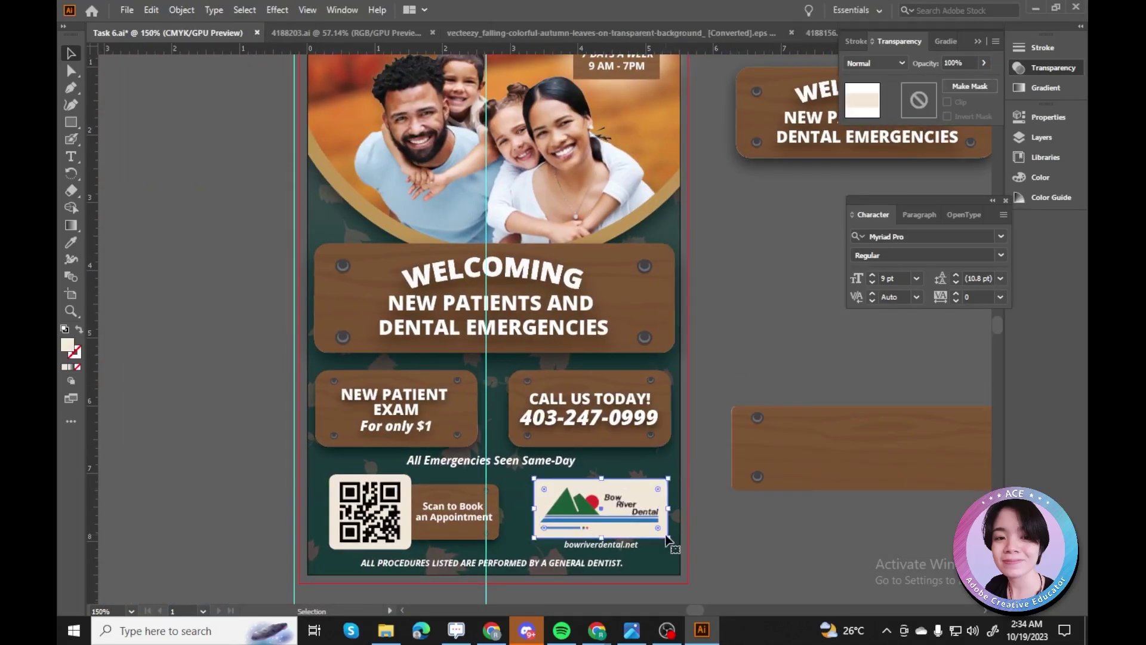
# Remove the leftover wooden panels and wood texture lying beside the postcard.
pyautogui.hotkey('ctrl', '-')
pyautogui.hotkey('ctrl', '-')
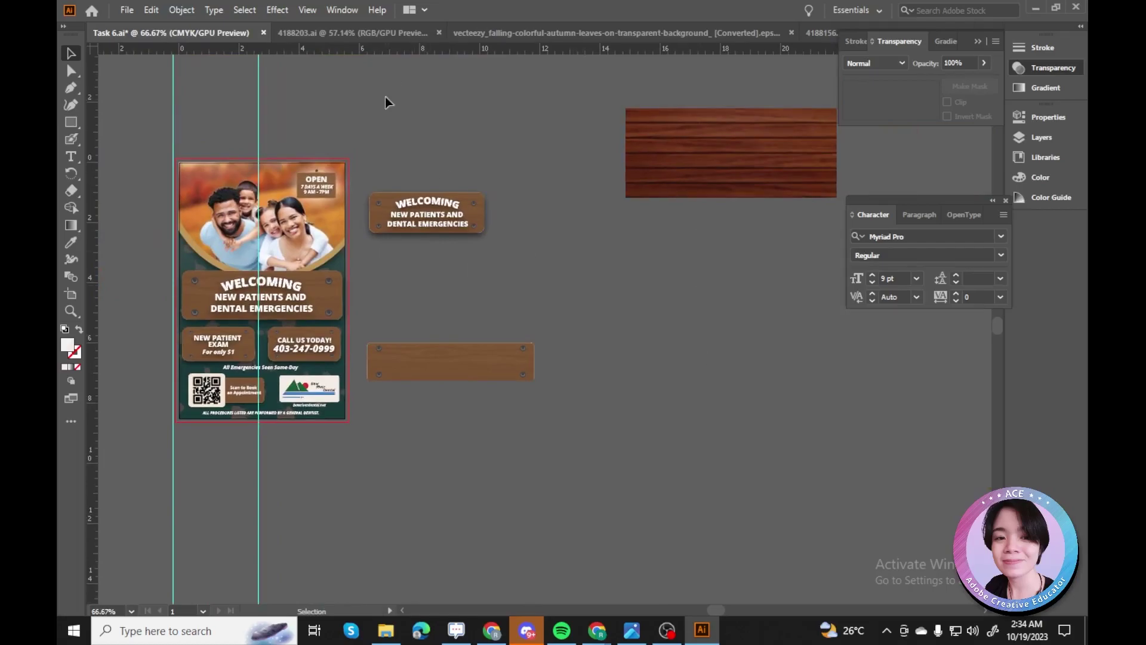
pyautogui.moveTo(404, 118); pyautogui.dragTo(839, 385)
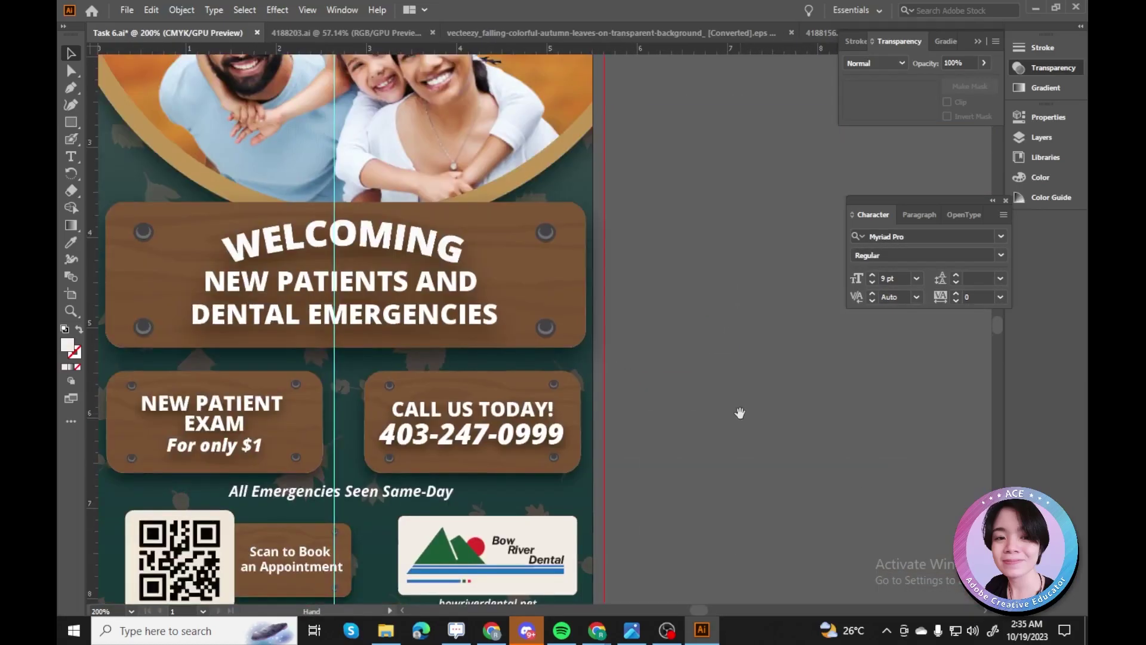
# Duplicate the postcard's artboard to make a second blank artboard beside the front design.
pyautogui.scroll(3, 585, 306)
pyautogui.scroll(-2, 586, 305)
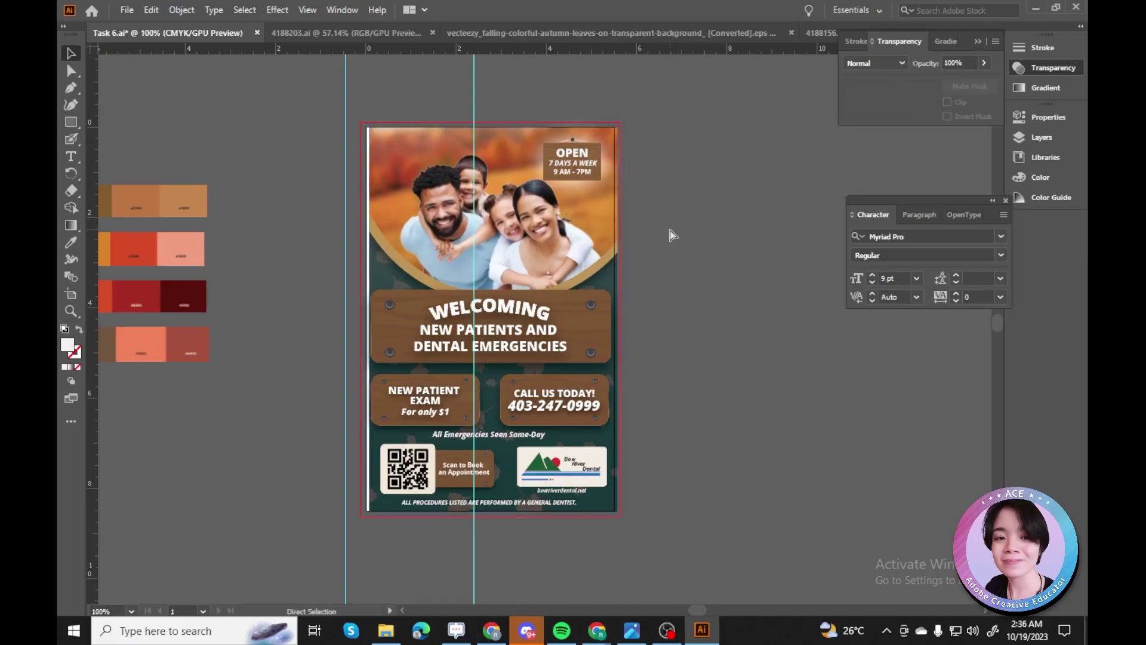
pyautogui.hscroll(3, 645, 239)
pyautogui.hotkey('shift', 'o')
pyautogui.moveTo(531, 122); pyautogui.dragTo(784, 505)
pyautogui.click(1042, 117)
pyautogui.press('Escape')
pyautogui.hotkey('ctrl', '+')
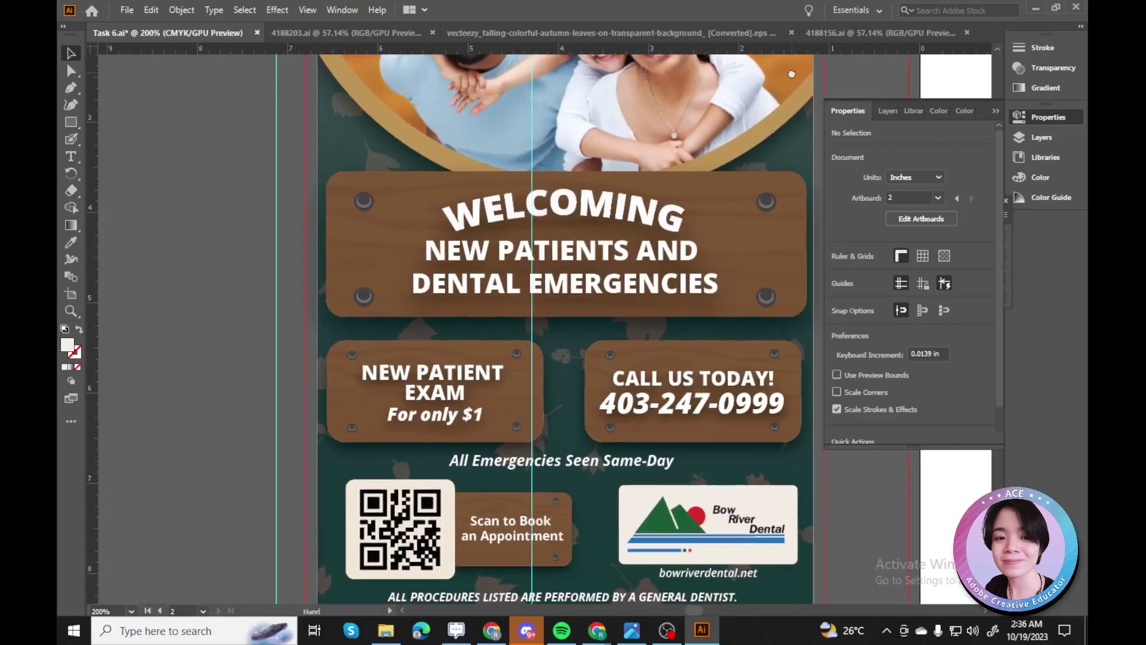
# Place vertical margin guides just inside the left and right edges of the front postcard.
pyautogui.moveTo(291, 275); pyautogui.dragTo(292, 275)
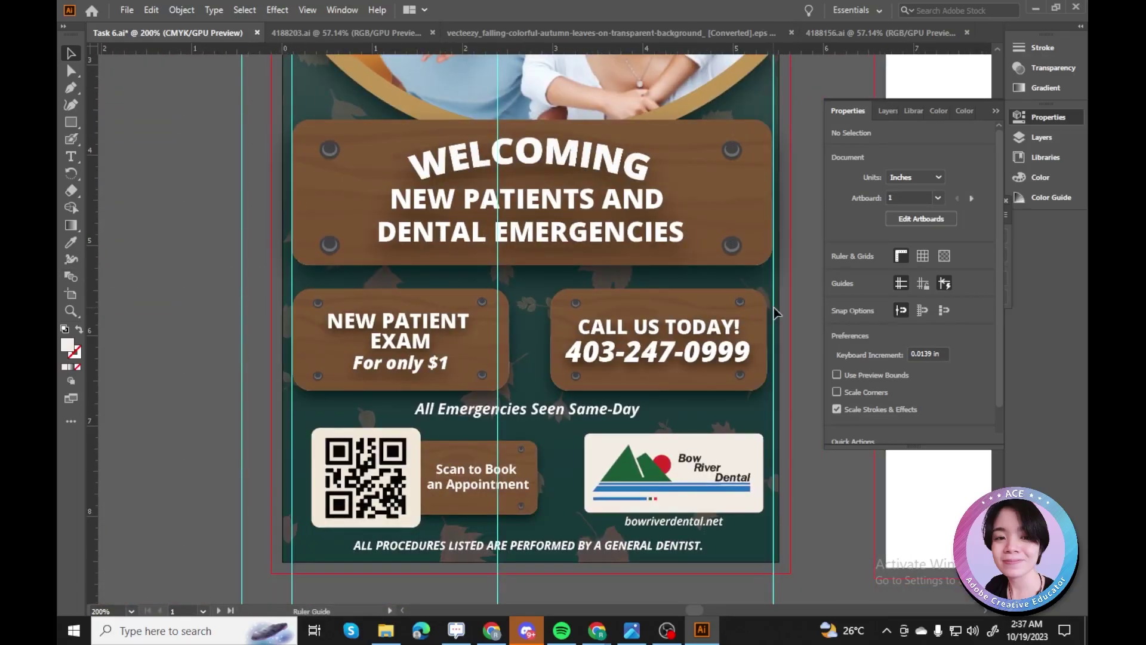
pyautogui.click(304, 296)
pyautogui.scroll(-2, 292, 279)
pyautogui.hotkey('ctrl', 'shift', 'a')
# Draw a small square on the blank artboard, fill it with the logo's blue and set its width to 0.125 in.
pyautogui.hscroll(8, 358, 358)
pyautogui.press('m')
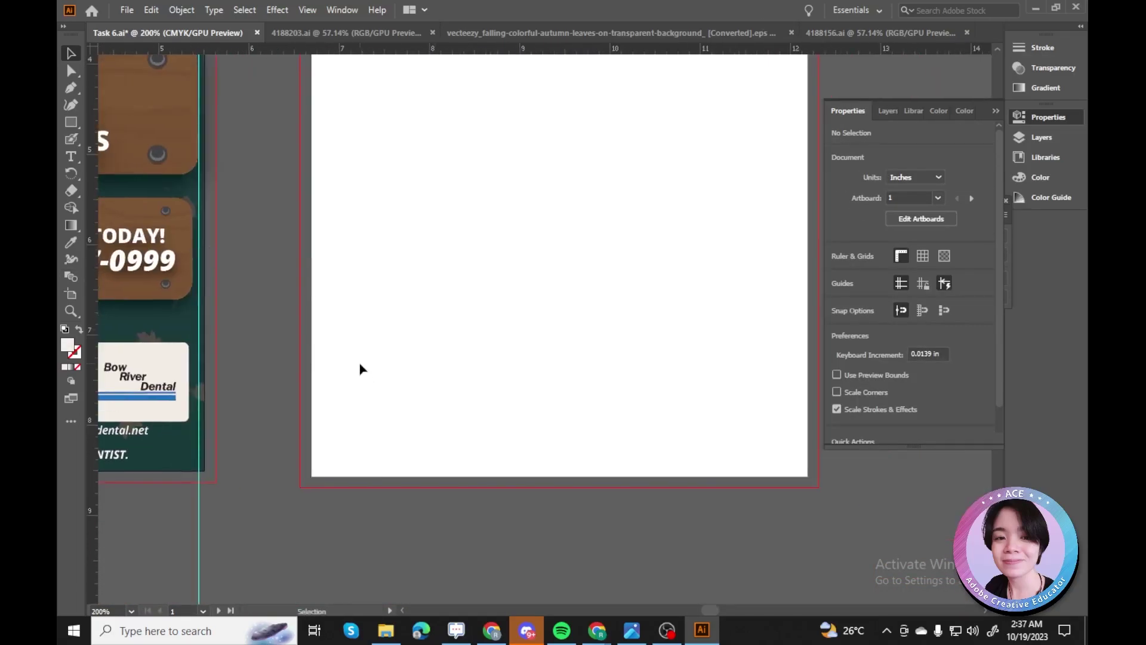
pyautogui.moveTo(359, 366); pyautogui.dragTo(375, 351)
pyautogui.press('i')
pyautogui.click(150, 394)
pyautogui.press('v')
pyautogui.click(367, 358)
pyautogui.click(946, 192)
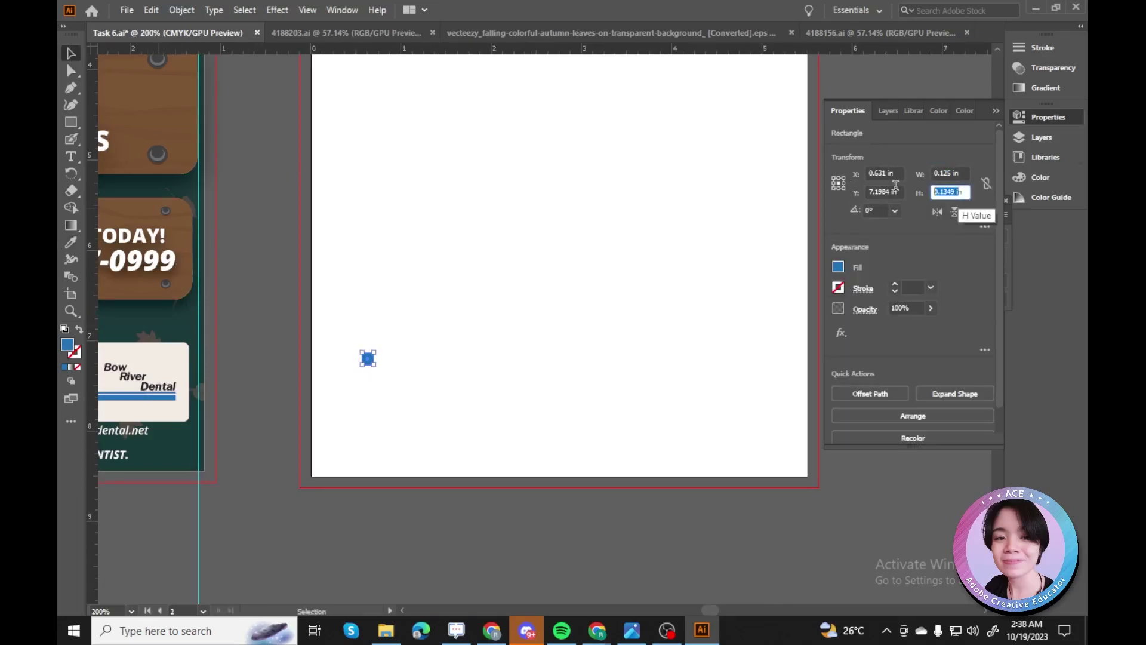
# Snap the blue square into the bottom-left corner of the blank artboard as a margin gauge.
pyautogui.click(332, 461)
pyautogui.click(368, 358)
pyautogui.hotkey('ctrl', '=')
pyautogui.hotkey('ctrl', '=')
pyautogui.hotkey('ctrl', '=')
pyautogui.hotkey('ctrl', '=')
pyautogui.hotkey('ctrl', '=')
pyautogui.hotkey('ctrl', '=')
pyautogui.moveTo(538, 342); pyautogui.dragTo(536, 355)
pyautogui.hotkey('ctrl', '=')
pyautogui.hotkey('ctrl', '=')
pyautogui.hotkey('ctrl', '=')
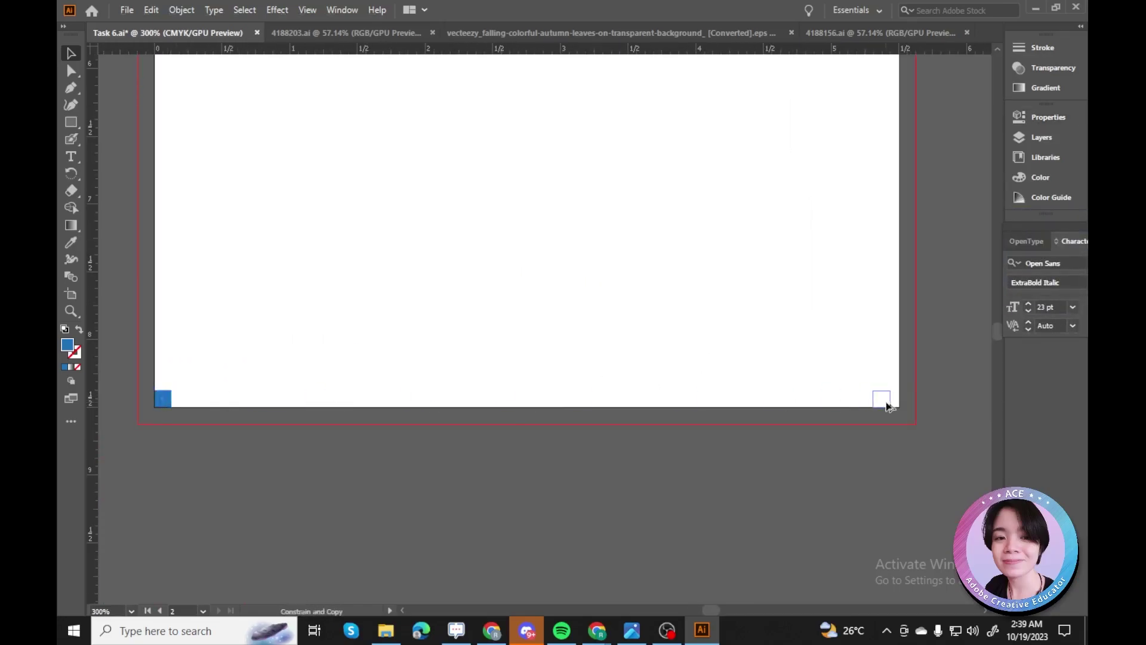
# Copy the blue square into the bottom-right corner of the blank artboard, flush with both edges.
pyautogui.moveTo(887, 407); pyautogui.dragTo(888, 408)
pyautogui.hotkey('ctrl', '=')
pyautogui.hotkey('ctrl', '=')
pyautogui.hotkey('ctrl', '=')
pyautogui.hotkey('ctrl', '=')
pyautogui.hotkey('ctrl', '=')
pyautogui.hotkey('ctrl', '=')
pyautogui.hotkey('ctrl', '=')
pyautogui.hotkey('ctrl', '=')
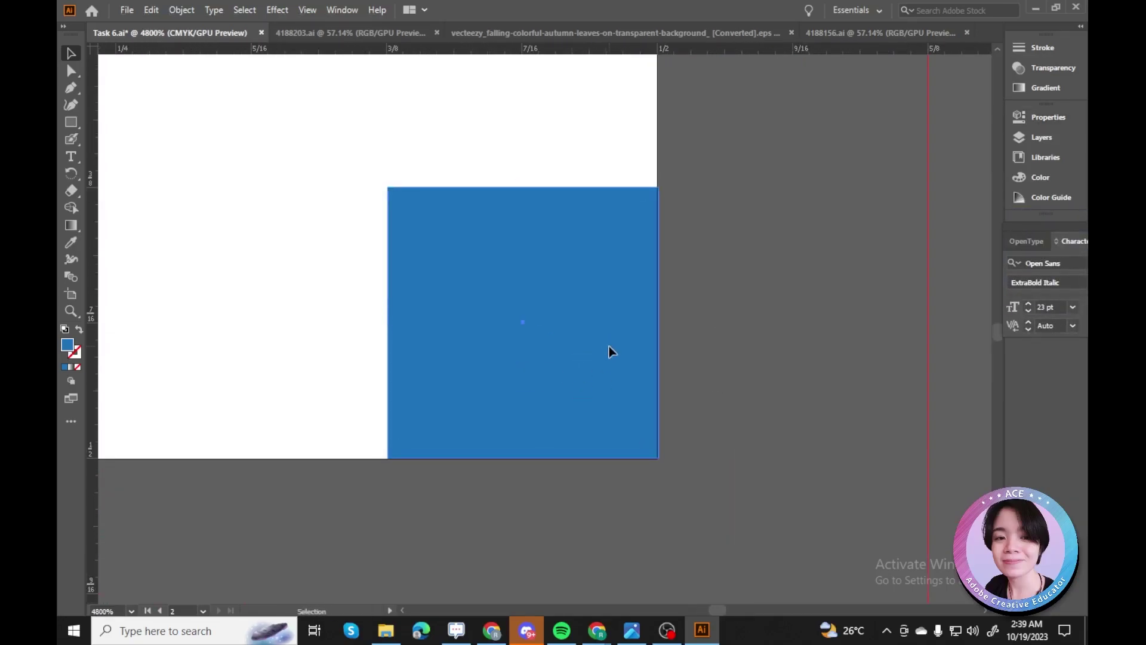
# Place vertical and horizontal margin guides along the inner edges of the blue corner squares on the blank artboard.
pyautogui.hotkey('ctrl', '-')
pyautogui.hotkey('ctrl', '-')
pyautogui.hotkey('ctrl', '-')
pyautogui.hotkey('ctrl', '-')
pyautogui.hotkey('ctrl', '-')
pyautogui.hotkey('ctrl', '-')
pyautogui.hotkey('ctrl', '-')
pyautogui.hotkey('ctrl', '-')
pyautogui.hotkey('ctrl', '-')
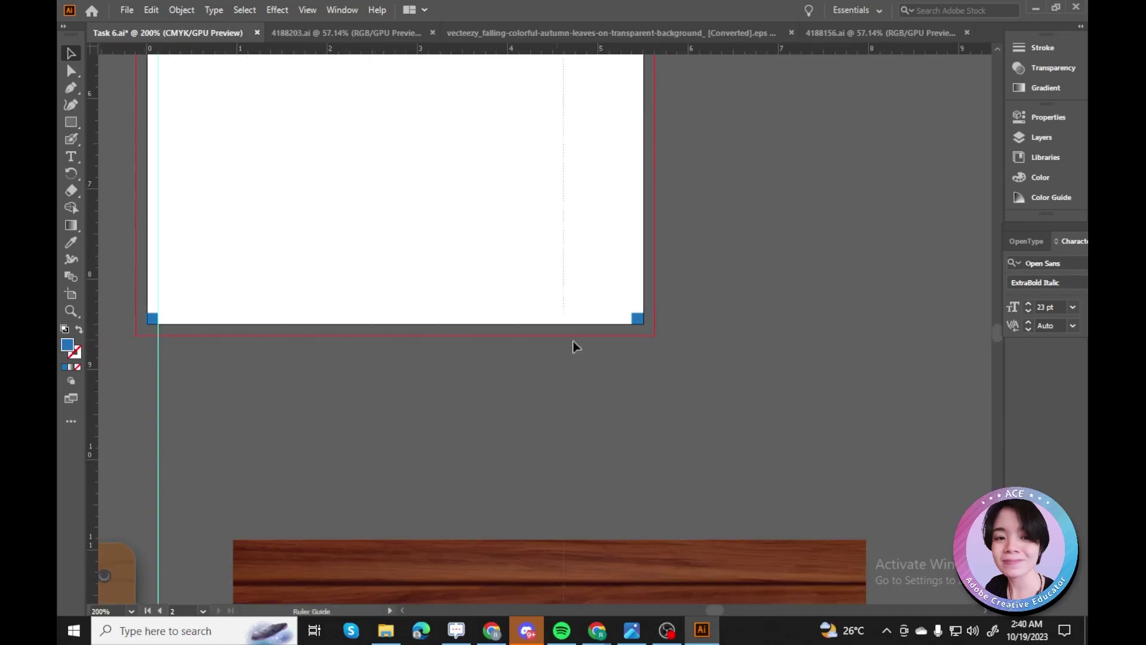
pyautogui.hotkey('ctrl', '-')
pyautogui.hotkey('ctrl', '-')
pyautogui.hotkey('ctrl', '-')
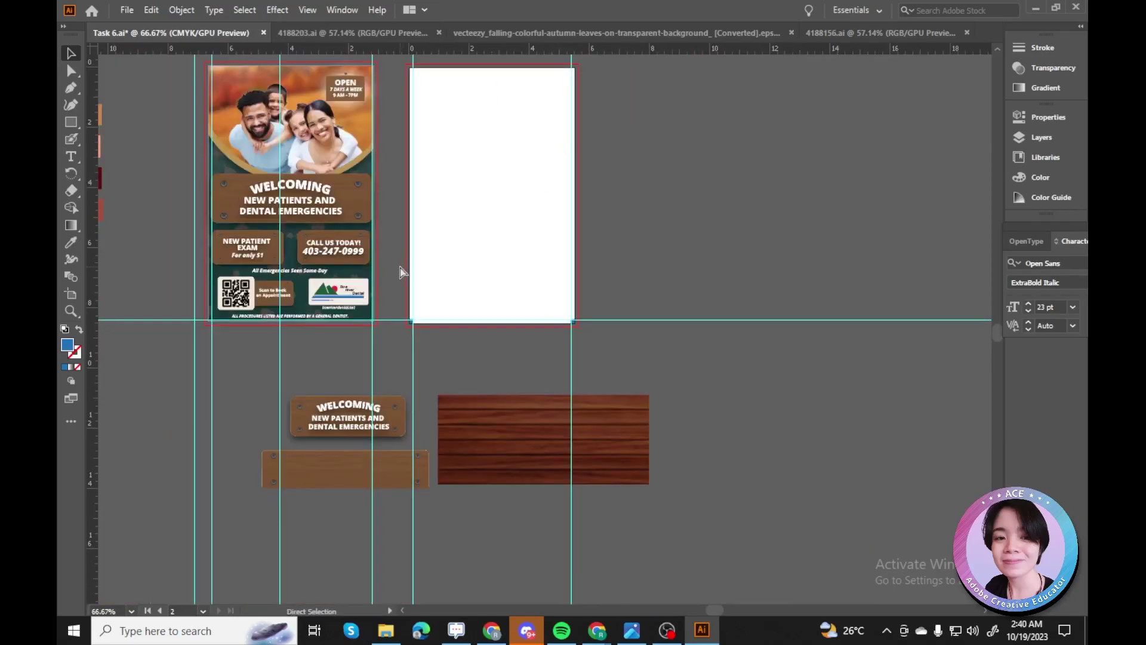
# Copy the blue gauge square from the blank artboard to the front postcard's bottom-right corner.
pyautogui.hotkey('ctrl', '=')
pyautogui.hotkey('ctrl', '=')
pyautogui.hotkey('ctrl', '=')
pyautogui.hotkey('ctrl', '=')
pyautogui.hotkey('ctrl', '-')
pyautogui.scroll(5, 701, 255)
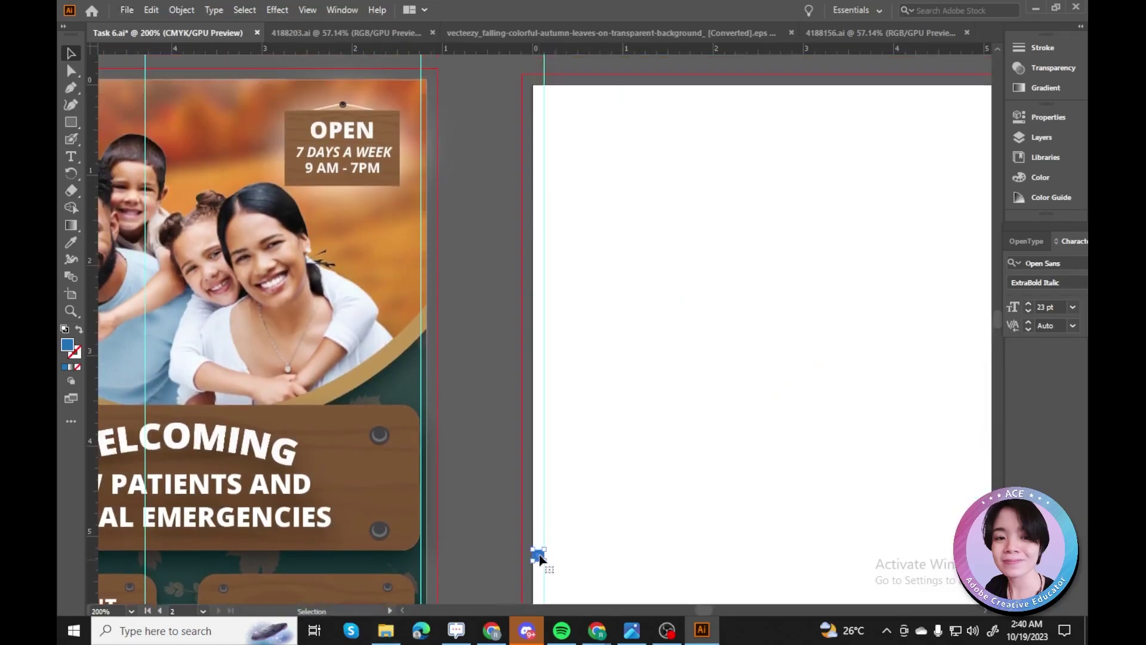
pyautogui.hotkey('ctrl', '=')
pyautogui.hotkey('ctrl', '=')
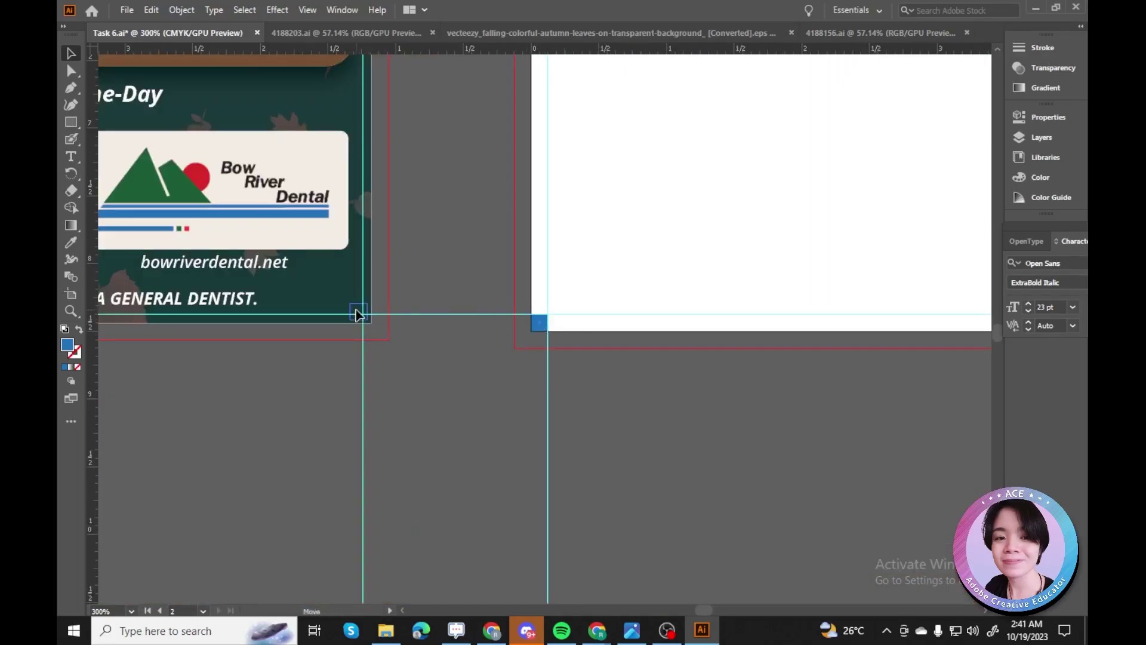
pyautogui.moveTo(360, 315); pyautogui.dragTo(361, 325)
# Move the blue gauge square to the front postcard's bottom-left corner to check the left margin guide.
pyautogui.hscroll(-8, 481, 463)
pyautogui.moveTo(890, 393); pyautogui.dragTo(161, 403)
pyautogui.scroll(3, 357, 489)
pyautogui.scroll(-1, 358, 493)
pyautogui.hotkey('ctrl', '=')
pyautogui.scroll(-5, 301, 381)
pyautogui.hscroll(-5, 301, 381)
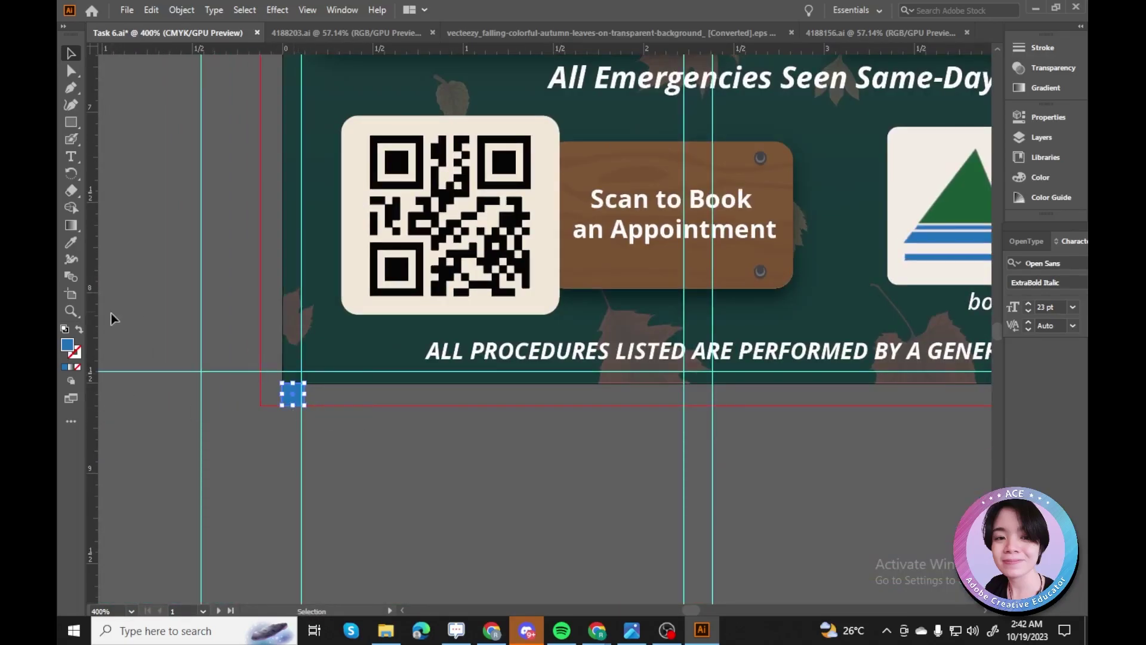
pyautogui.scroll(-6, 382, 438)
pyautogui.scroll(2, 691, 304)
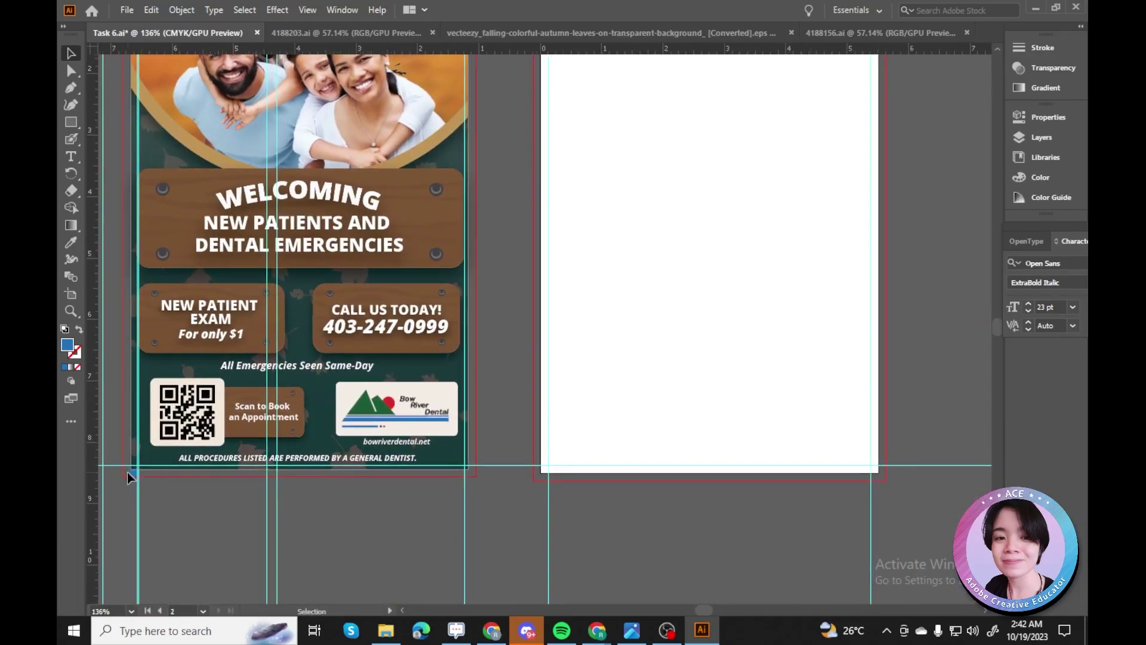
# Duplicate the whole front postcard design onto the second artboard.
pyautogui.scroll(-1, 599, 438)
pyautogui.scroll(-1, 409, 299)
pyautogui.click(359, 240)
pyautogui.moveTo(359, 240); pyautogui.dragTo(662, 245)
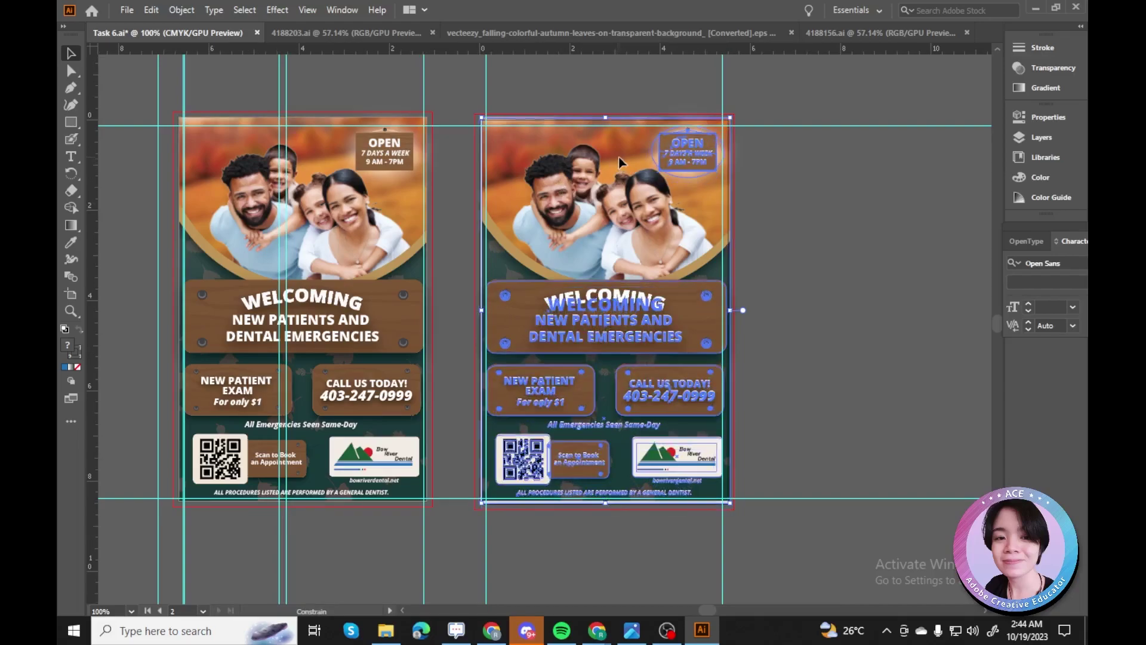
# Add a horizontal guide along the second artboard's bottom edge and check the copied design's alignment against it.
pyautogui.scroll(3, 641, 312)
pyautogui.moveTo(782, 541); pyautogui.dragTo(819, 80)
pyautogui.click(672, 494)
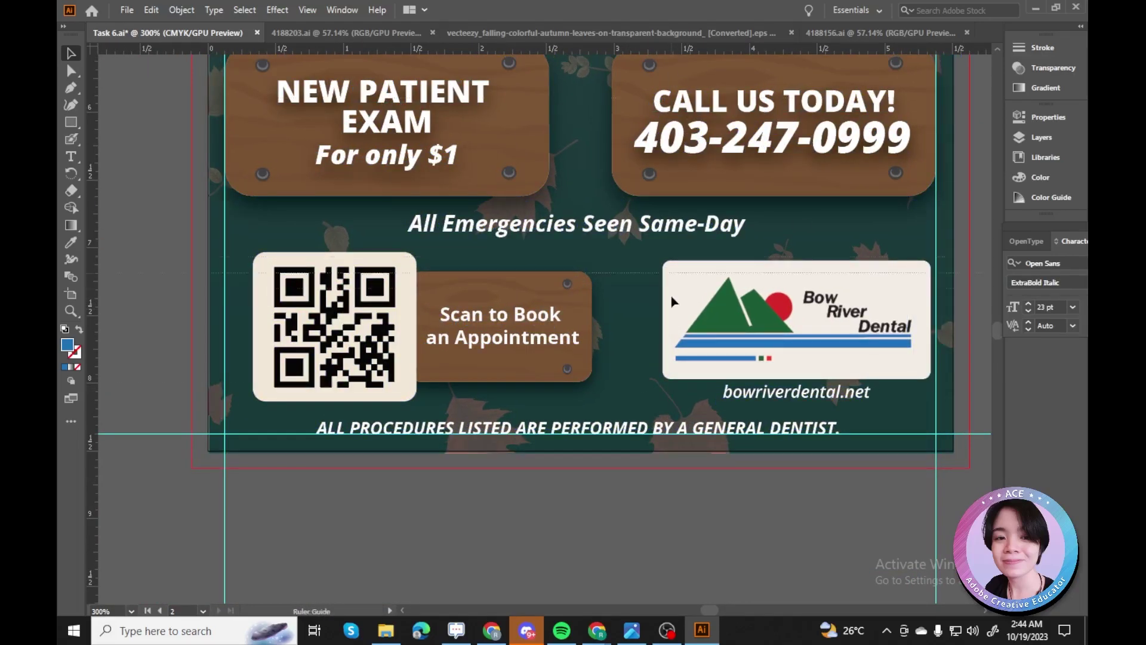
pyautogui.scroll(10, 718, 62)
pyautogui.scroll(-10, 719, 204)
pyautogui.click(685, 321)
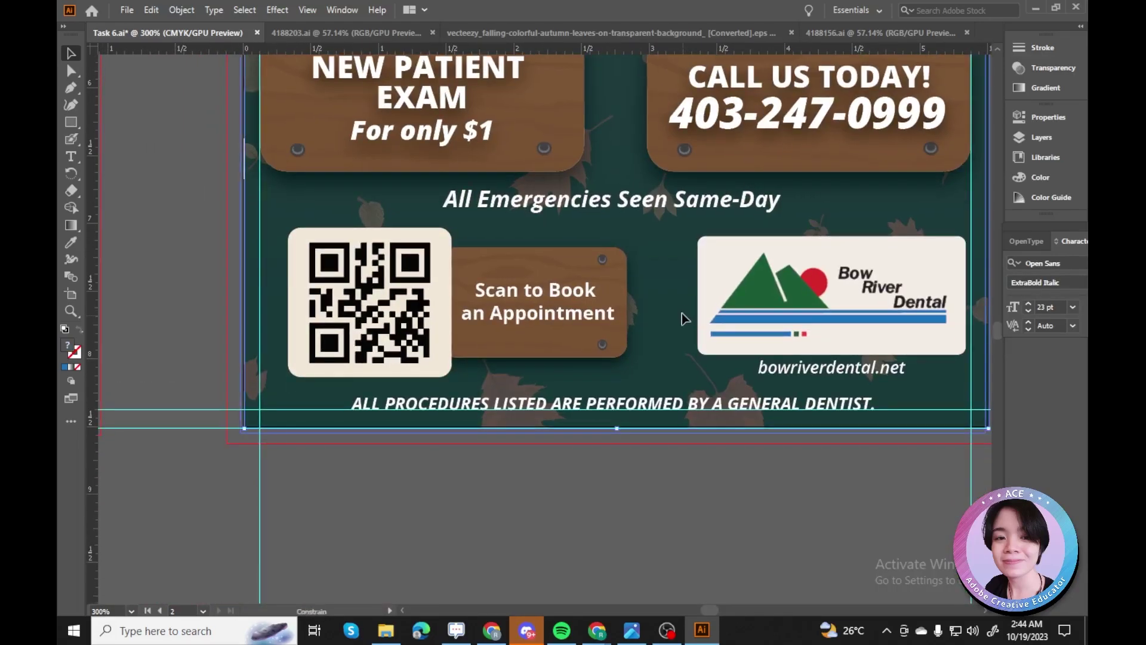
pyautogui.hotkey('ctrl', '-')
pyautogui.scroll(5, 604, 446)
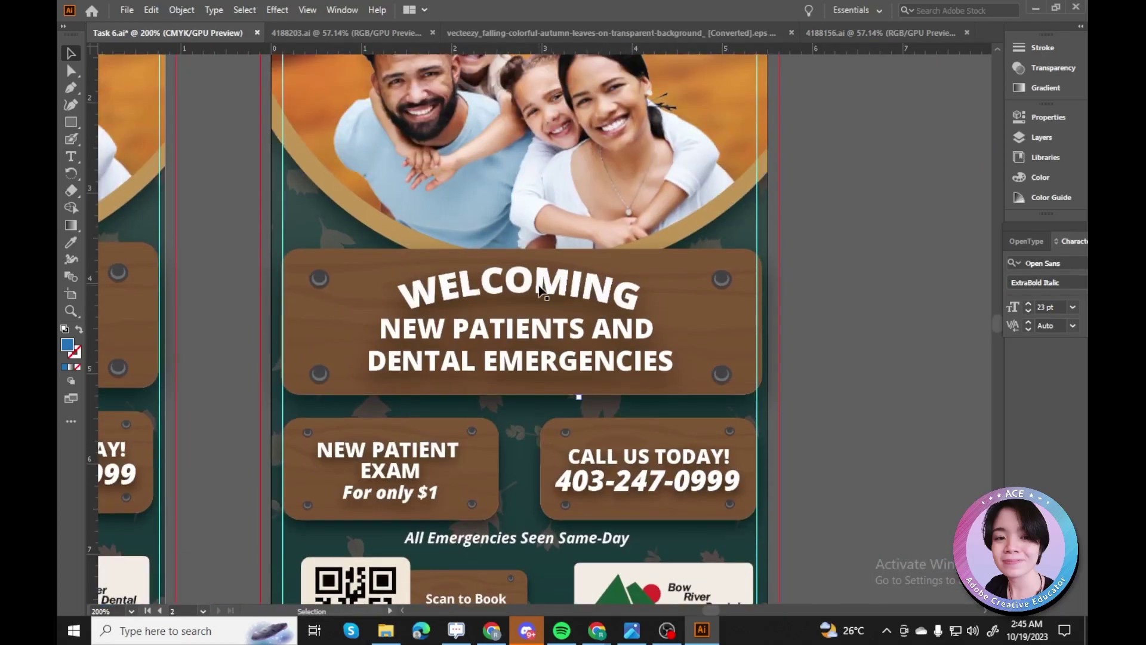
# Delete the OPEN sign, wooden panels, texts, QR code and logo from the copied design, keeping the family photo and leaf background.
pyautogui.click(580, 358)
pyautogui.scroll(-3, 824, 172)
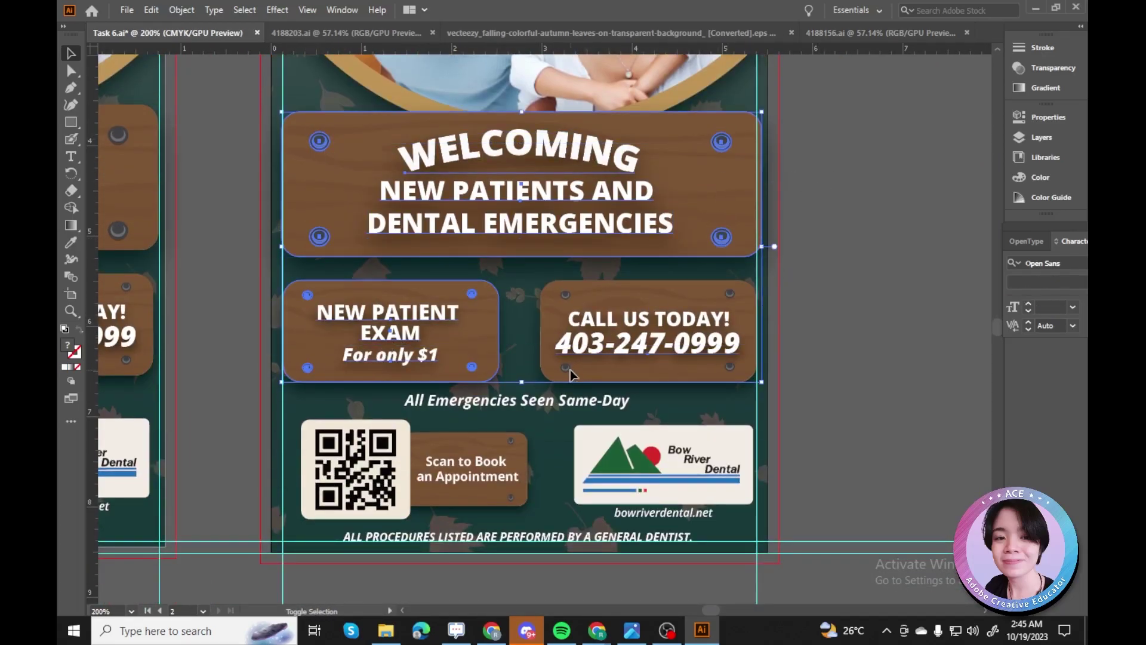
pyautogui.doubleClick(612, 434)
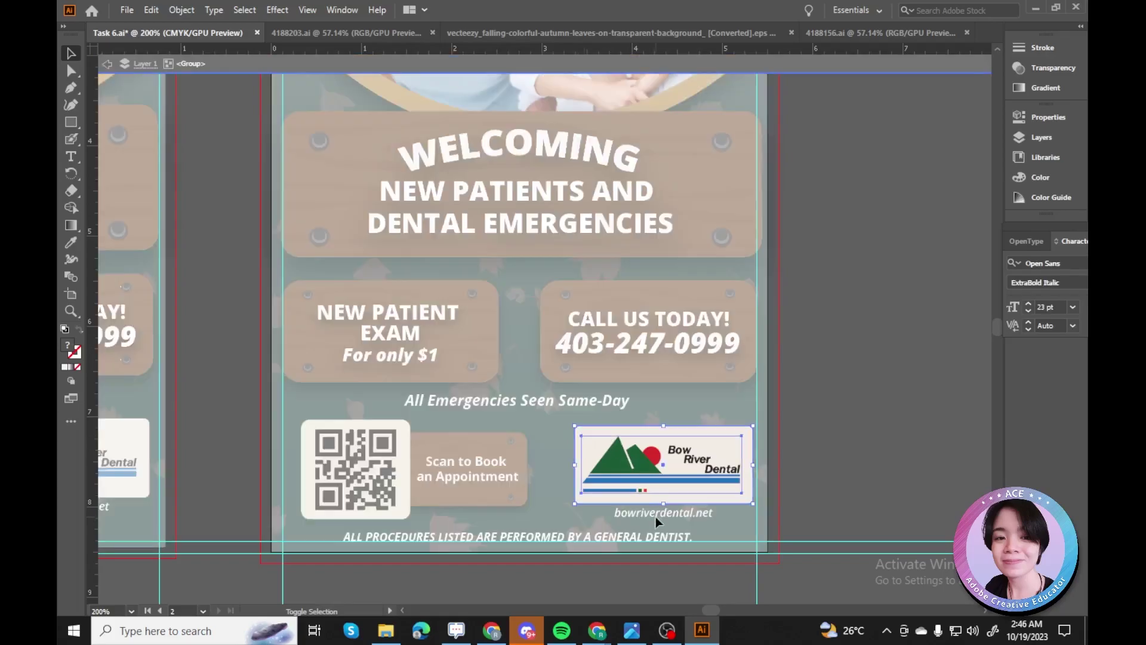
pyautogui.hotkey('ctrl', '-')
pyautogui.hotkey('ctrl', '-')
pyautogui.hotkey('ctrl', '-')
pyautogui.hotkey('ctrl', '-')
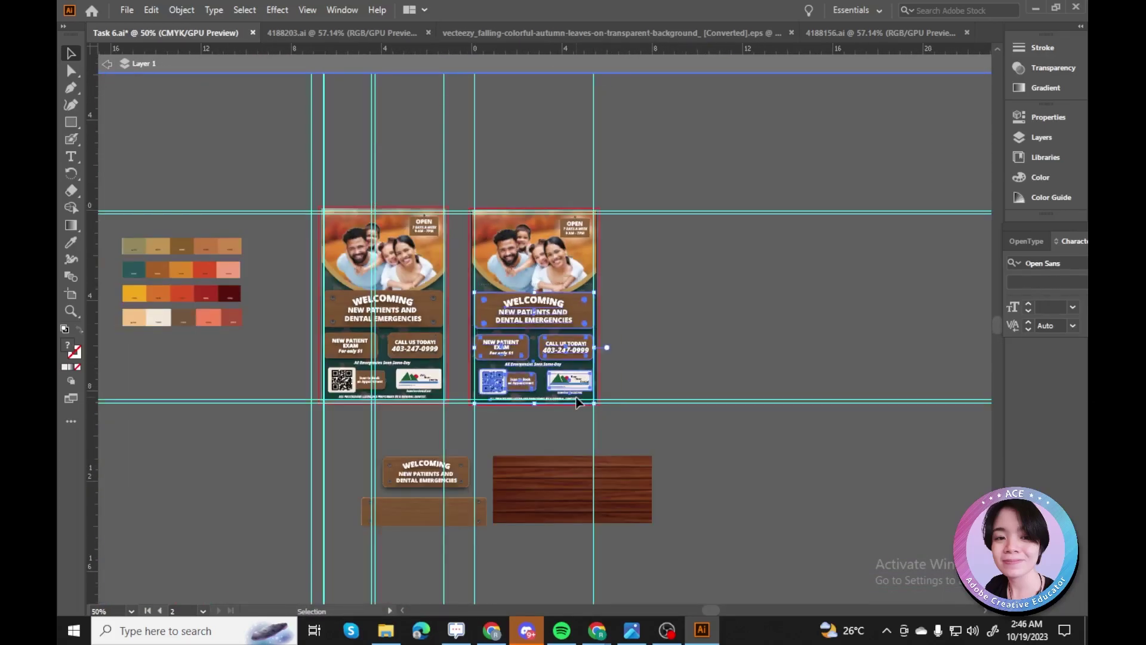
pyautogui.hotkey('ctrl', '+')
pyautogui.hotkey('ctrl', '+')
pyautogui.hotkey('ctrl', '+')
pyautogui.hotkey('ctrl', '+')
pyautogui.press('Delete')
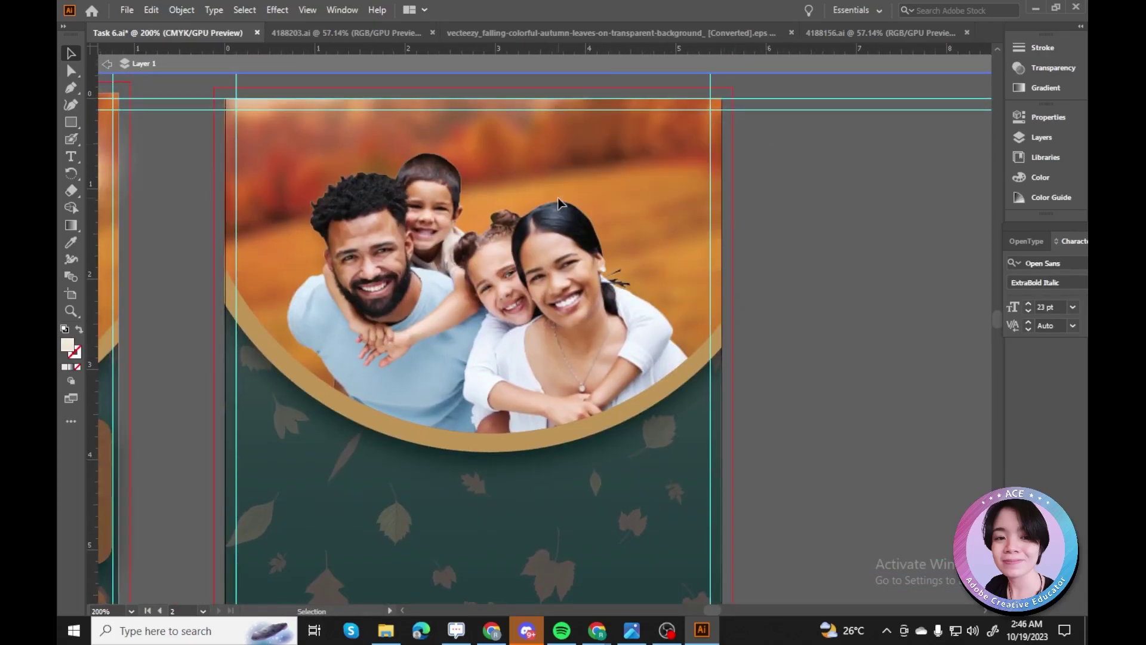
# Release the clipping masks on the copied circular photo and leaf background.
pyautogui.hotkey('ctrl', 'v')
pyautogui.scroll(-2, 684, 245)
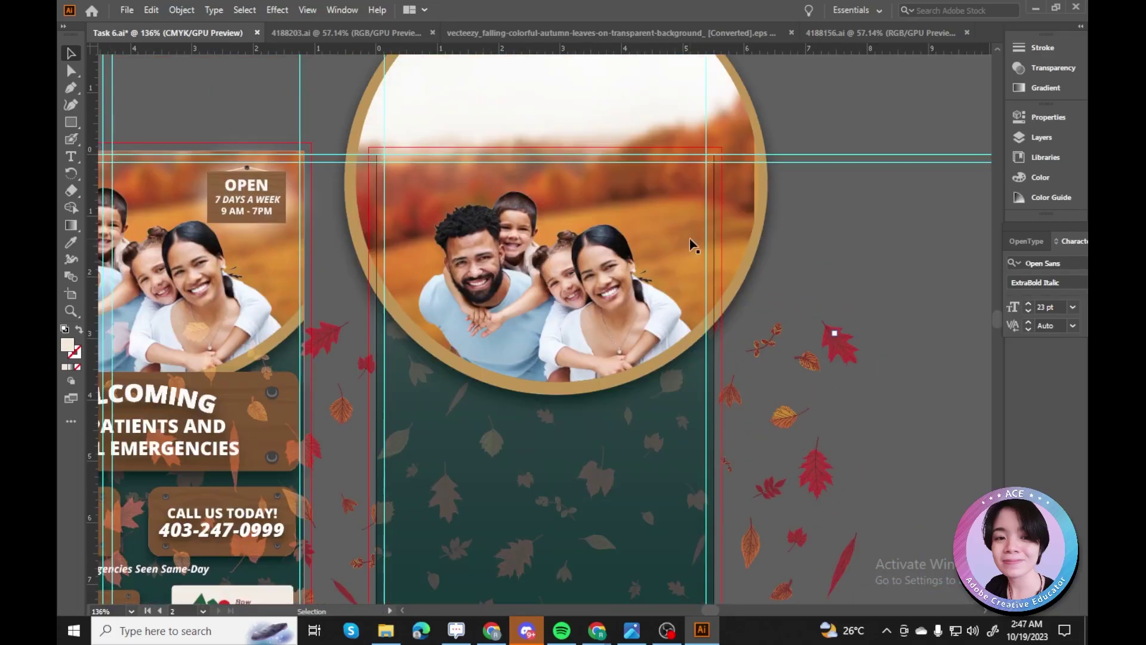
pyautogui.hotkey('ctrl', 'z')
pyautogui.hotkey('ctrl', 'z')
# Replace the family with the cutout photo of two children on the autumn backdrop and consult the brief's BACK text.
pyautogui.click(385, 631)
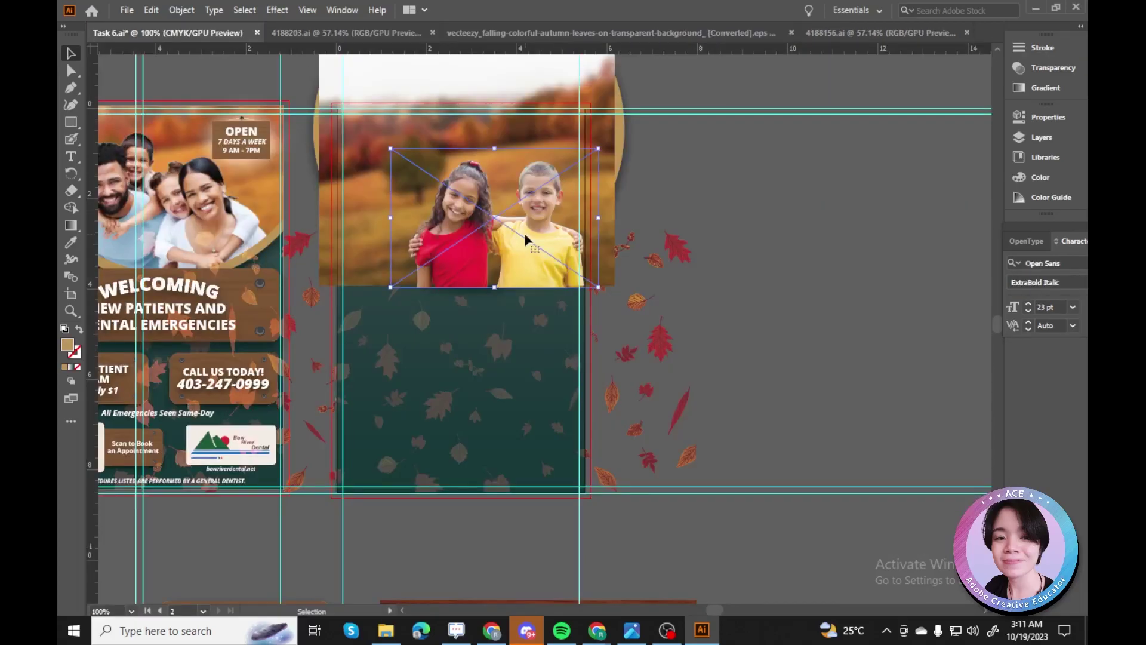
pyautogui.hotkey('ctrl', '=')
pyautogui.moveTo(703, 198)
pyautogui.mouseDown()
pyautogui.moveTo(671, 197)
pyautogui.moveTo(695, 193)
pyautogui.mouseUp()
pyautogui.hotkey('alt', 'Tab')
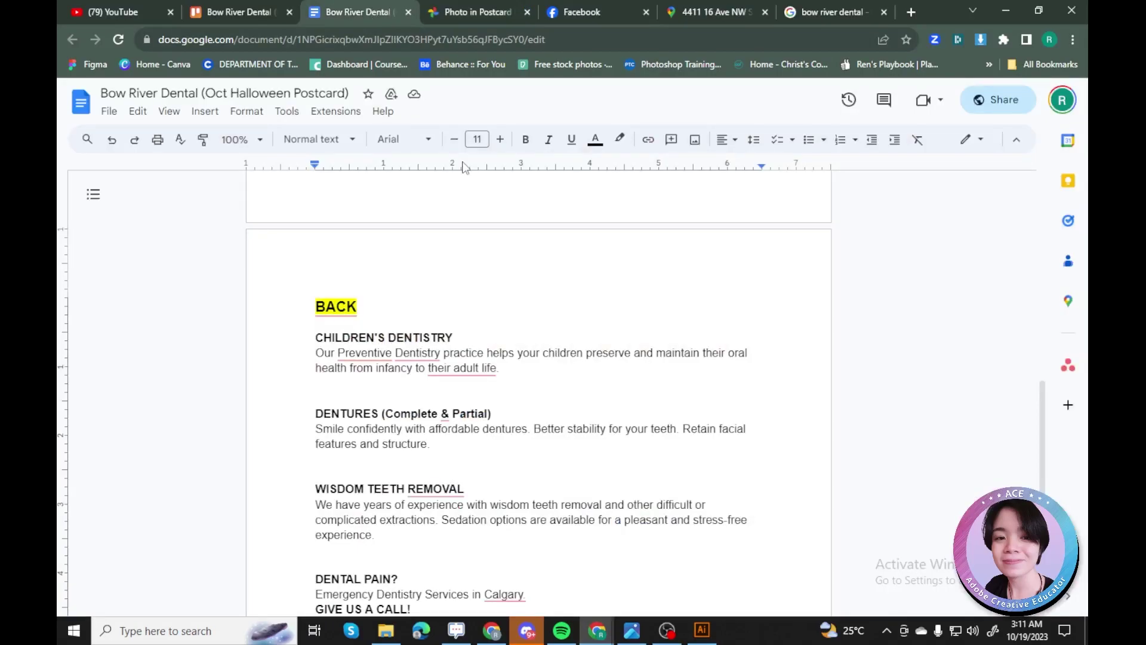
pyautogui.hotkey('alt', 'Tab')
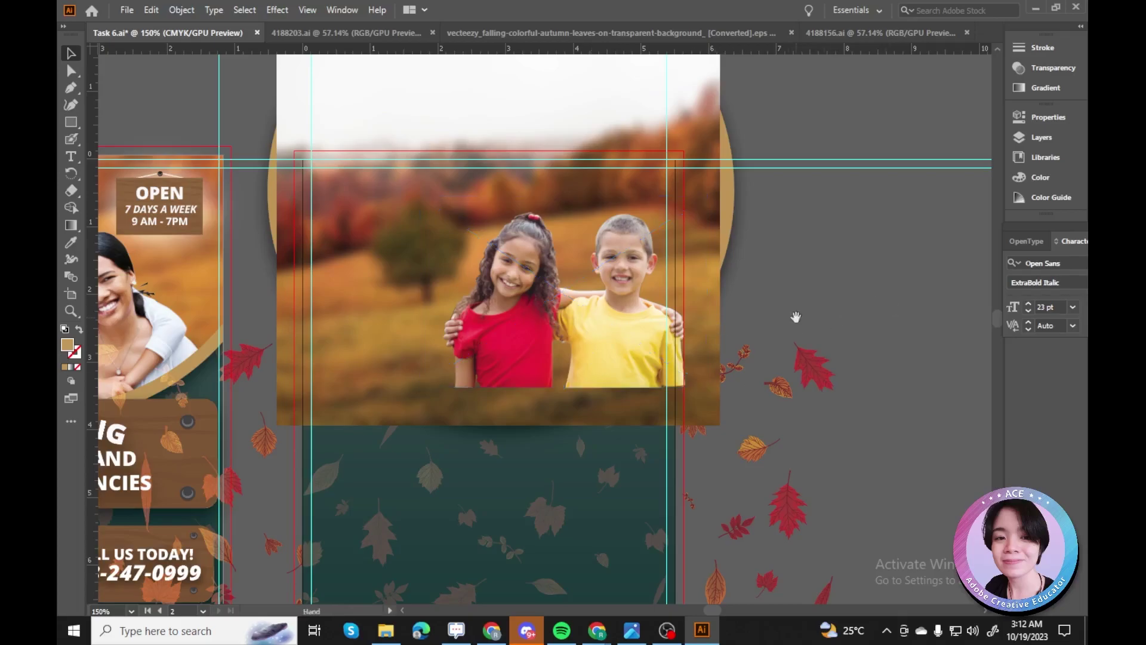
# Try the photo pexels-mathias-reding-5711190 from the project folder as the backdrop behind the children.
pyautogui.hotkey('ctrl', '=')
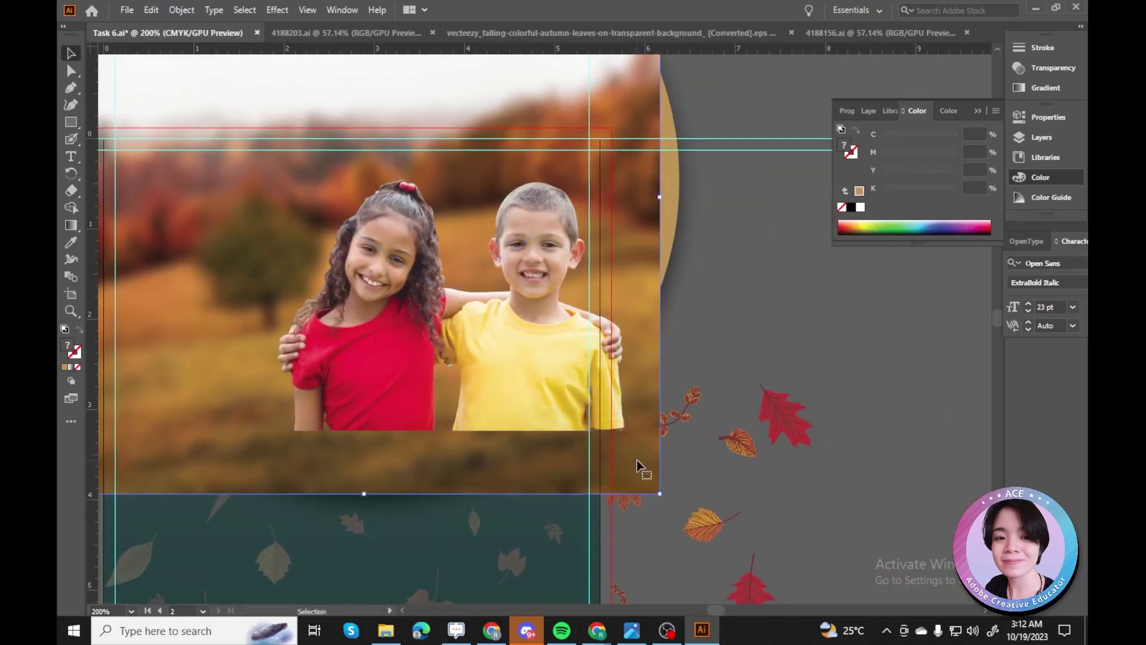
pyautogui.hotkey('alt', 'Tab')
pyautogui.scroll(-5, 391, 335)
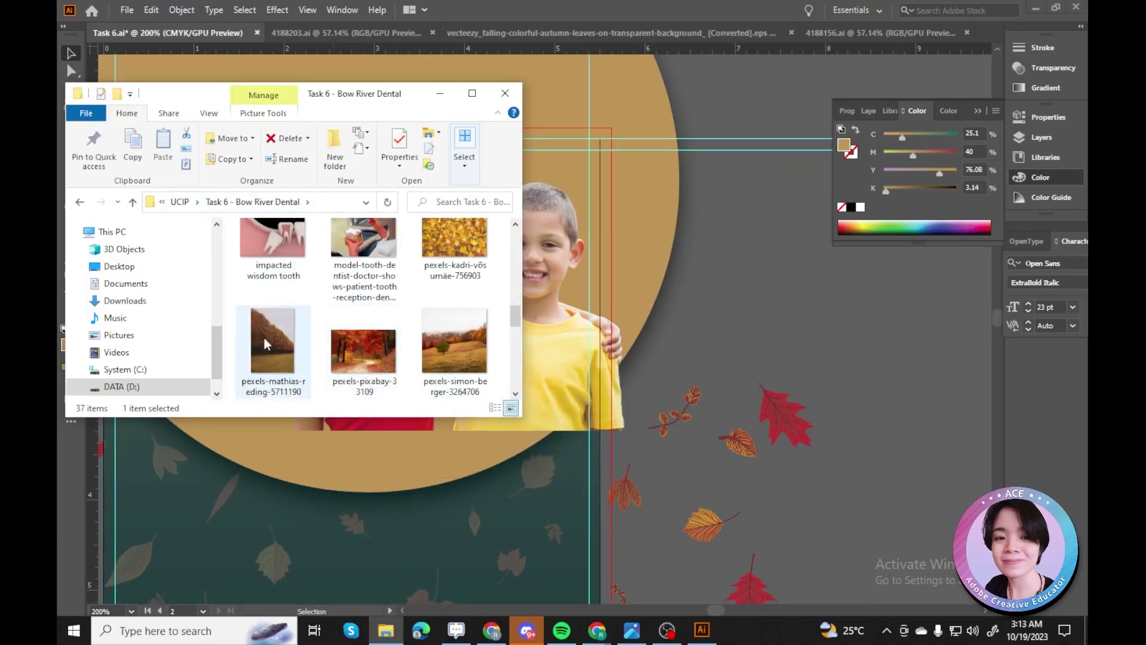
pyautogui.click(271, 341)
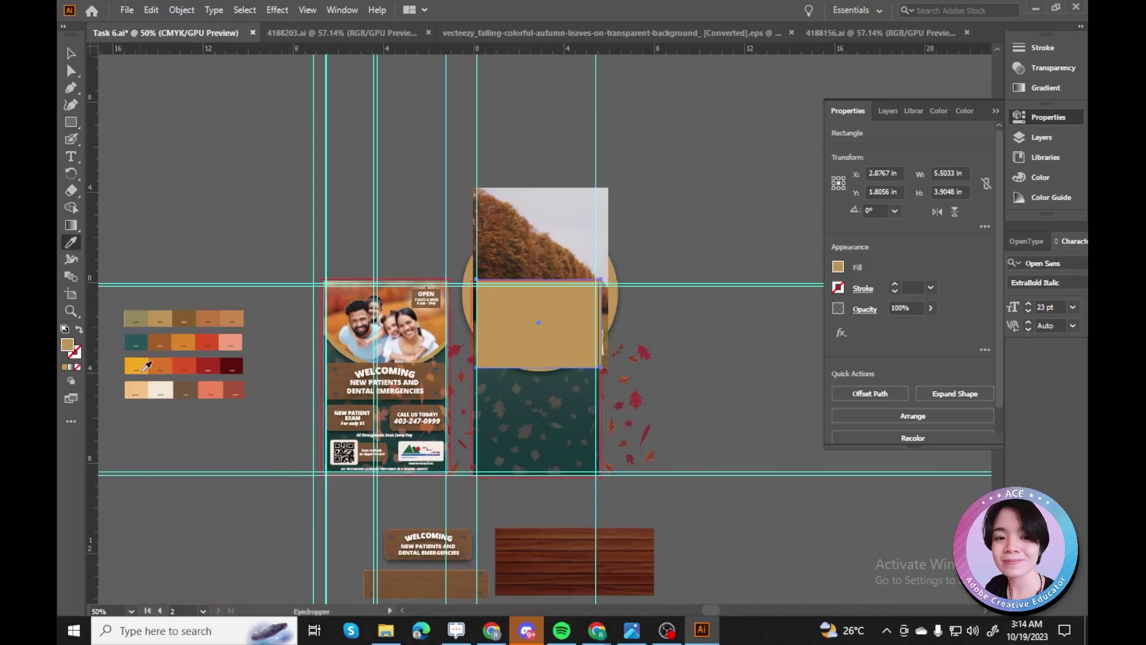
# Colour the rectangle over the tree-lined backdrop with the palette's light peach, using Soft Light blending at 65% opacity.
pyautogui.click(136, 390)
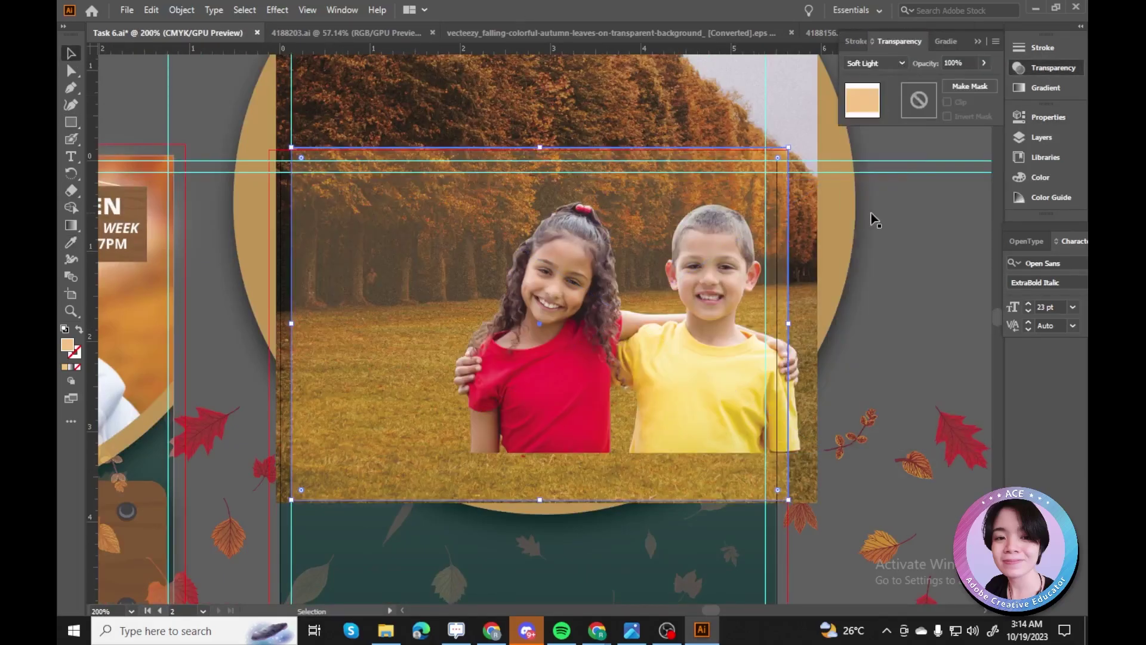
pyautogui.click(892, 62)
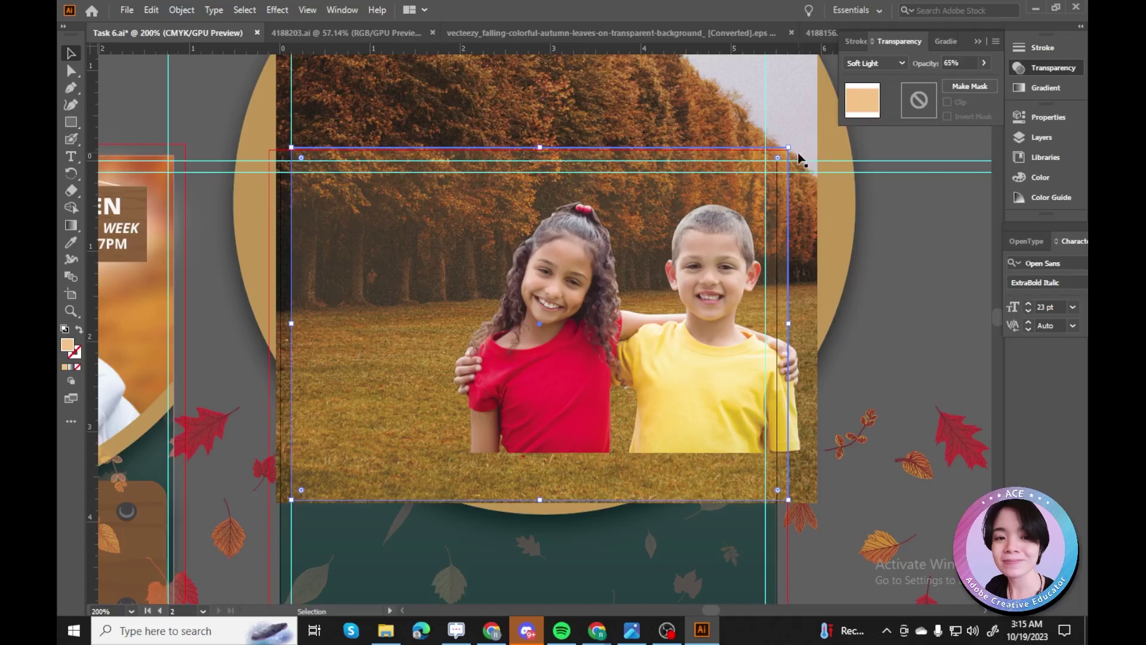
# Try a 50-pixel Gaussian Blur on the tree-lined backdrop, and return to the original autumn backdrop.
pyautogui.click(277, 9)
pyautogui.click(297, 40)
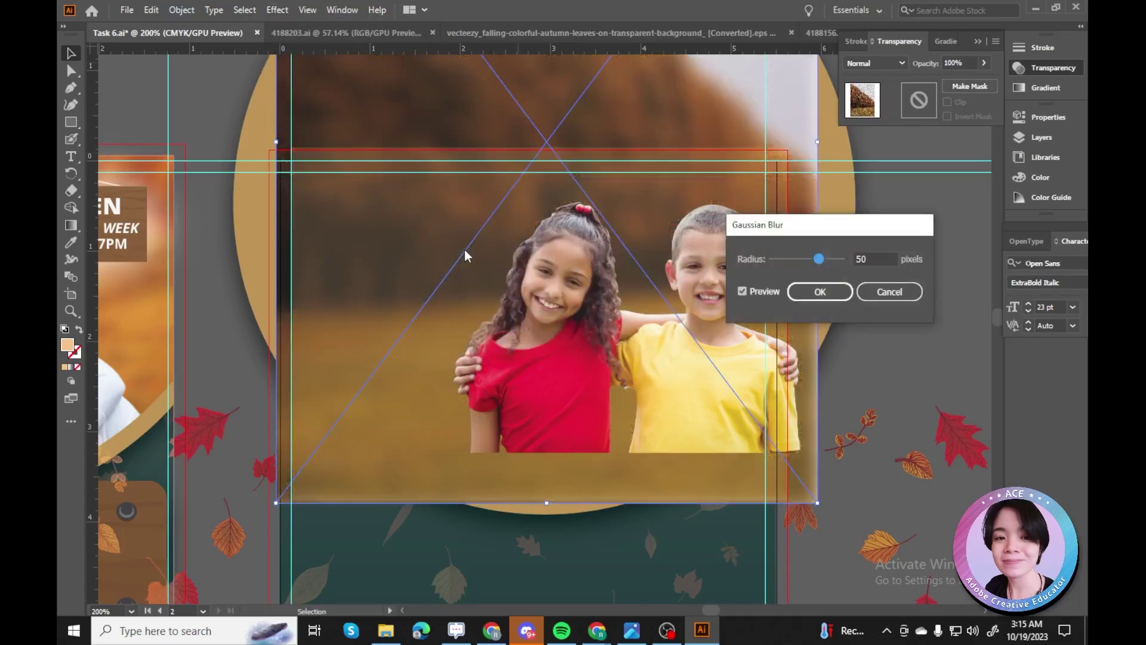
pyautogui.press('Return')
pyautogui.click(398, 391)
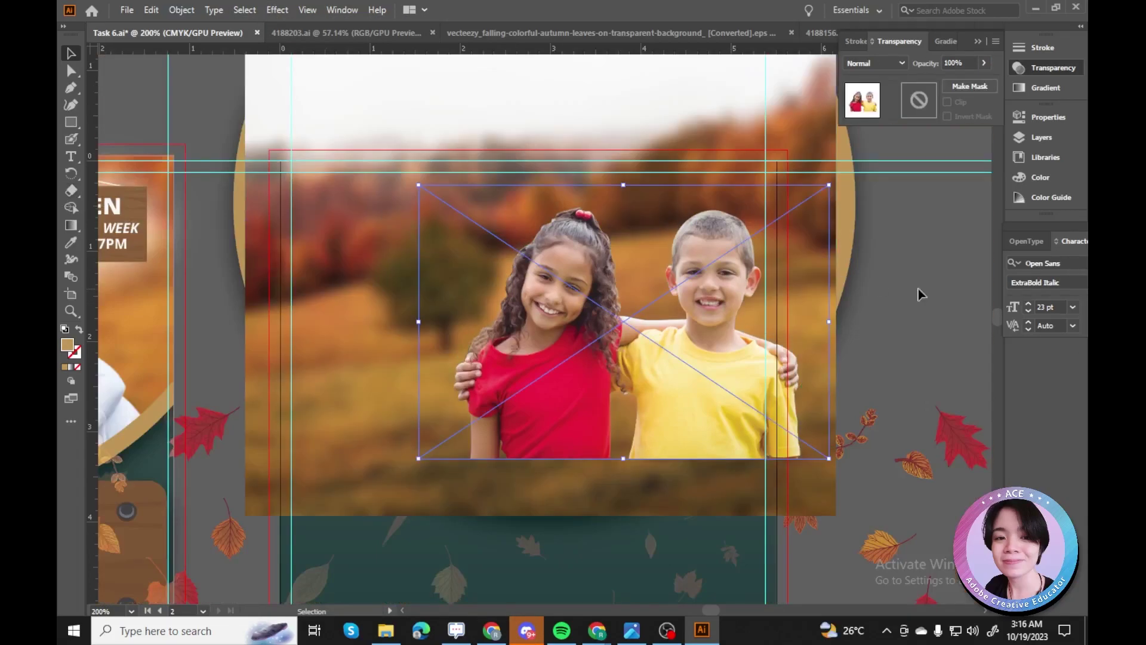
pyautogui.hotkey('ctrl', 'z')
# Draw a rectangle over the children's scene, recolour it with the palette's orange and set it to Soft Light at 40% opacity.
pyautogui.moveTo(284, 163); pyautogui.dragTo(778, 466)
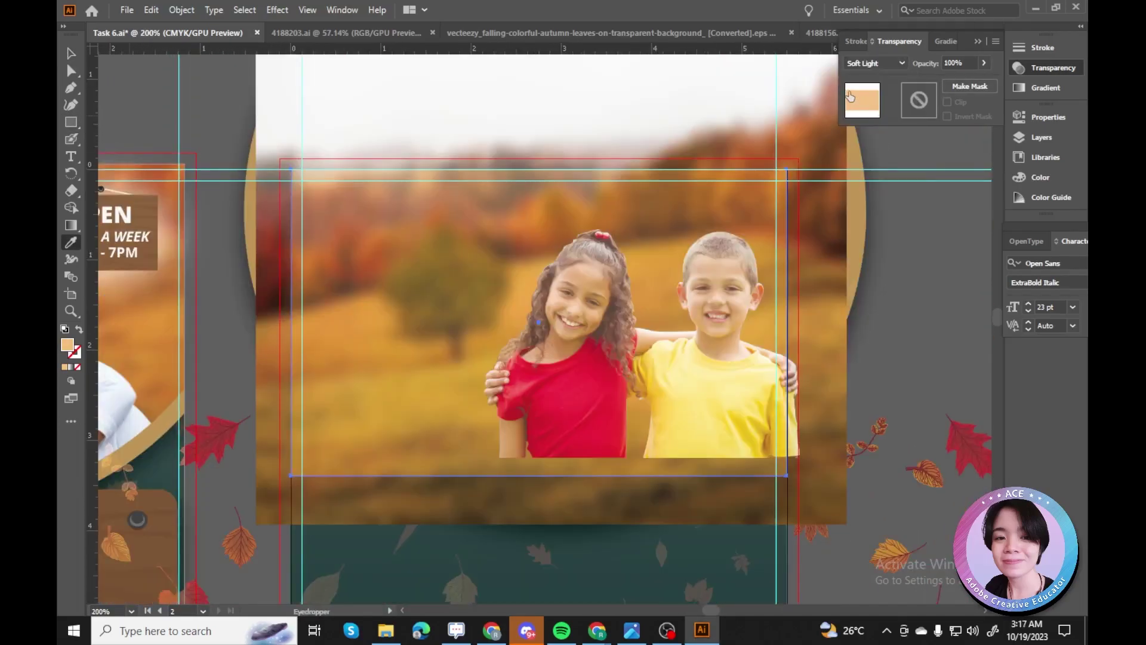
pyautogui.click(888, 64)
pyautogui.click(883, 156)
pyautogui.scroll(-3, 888, 64)
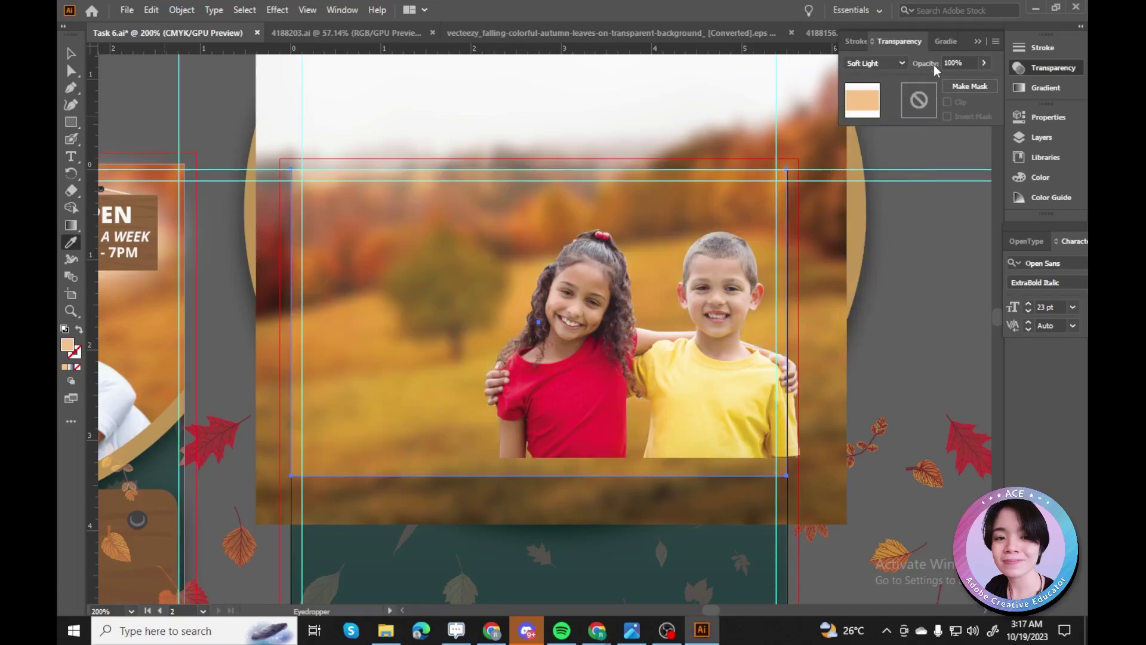
pyautogui.click(229, 350)
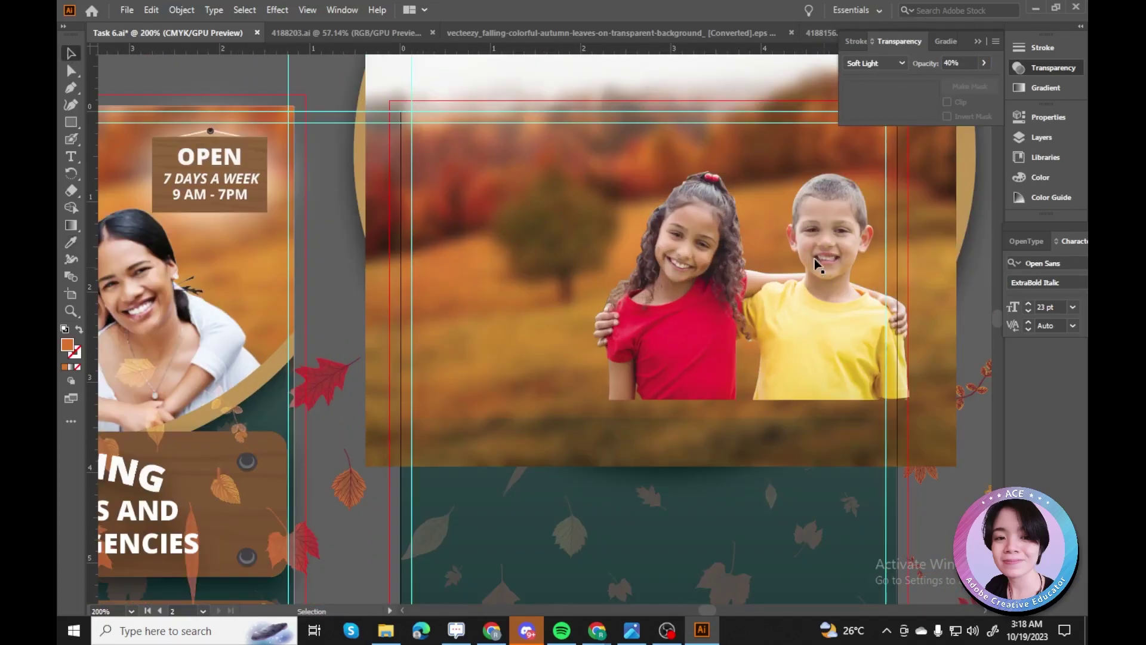
# Move the gold circle out to the right of the second artboard, clear of the children's photo, and select the children.
pyautogui.click(972, 276)
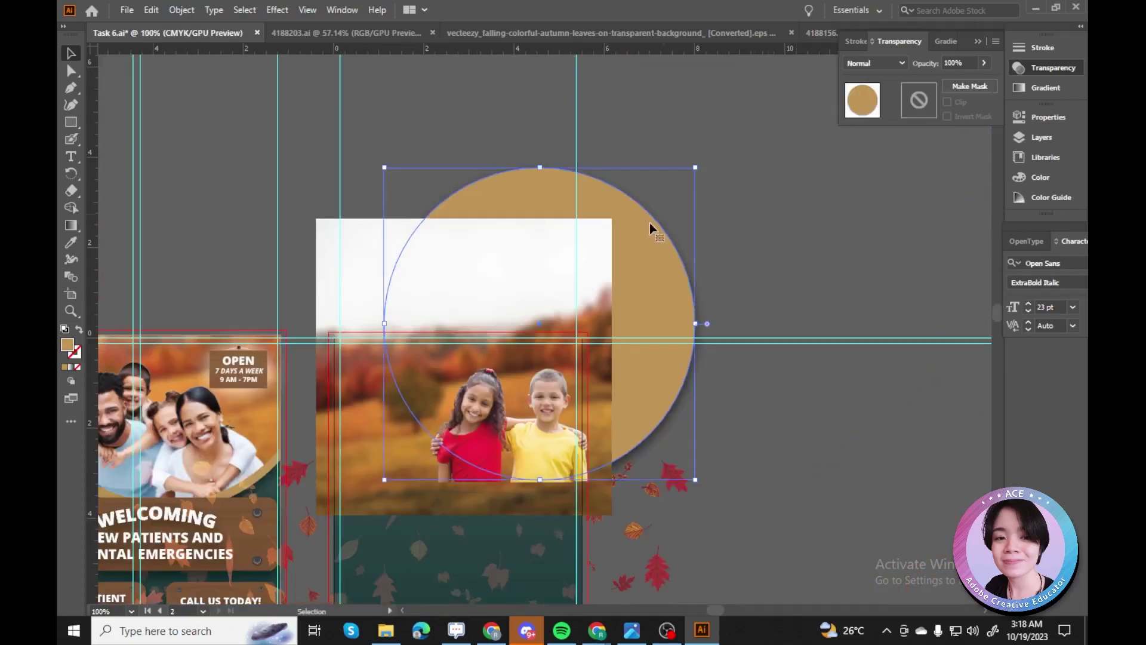
pyautogui.moveTo(548, 184); pyautogui.dragTo(487, 187)
pyautogui.press('v')
pyautogui.scroll(-4, 711, 382)
pyautogui.scroll(2, 717, 346)
pyautogui.scroll(-2, 729, 296)
pyautogui.click(417, 120)
pyautogui.moveTo(416, 120); pyautogui.dragTo(689, 179)
pyautogui.click(490, 233)
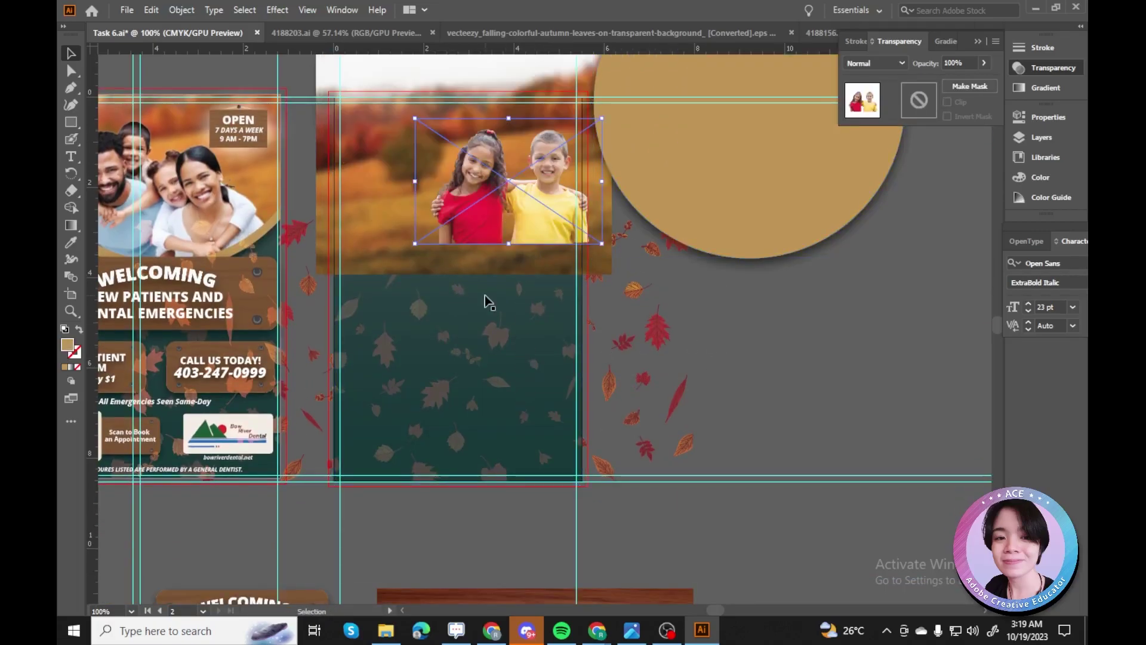
# Move the tan circle clear of the children's photo and undo the stacking changes to the green gradient background.
pyautogui.scroll(1, 418, 281)
pyautogui.moveTo(707, 245); pyautogui.dragTo(798, 195)
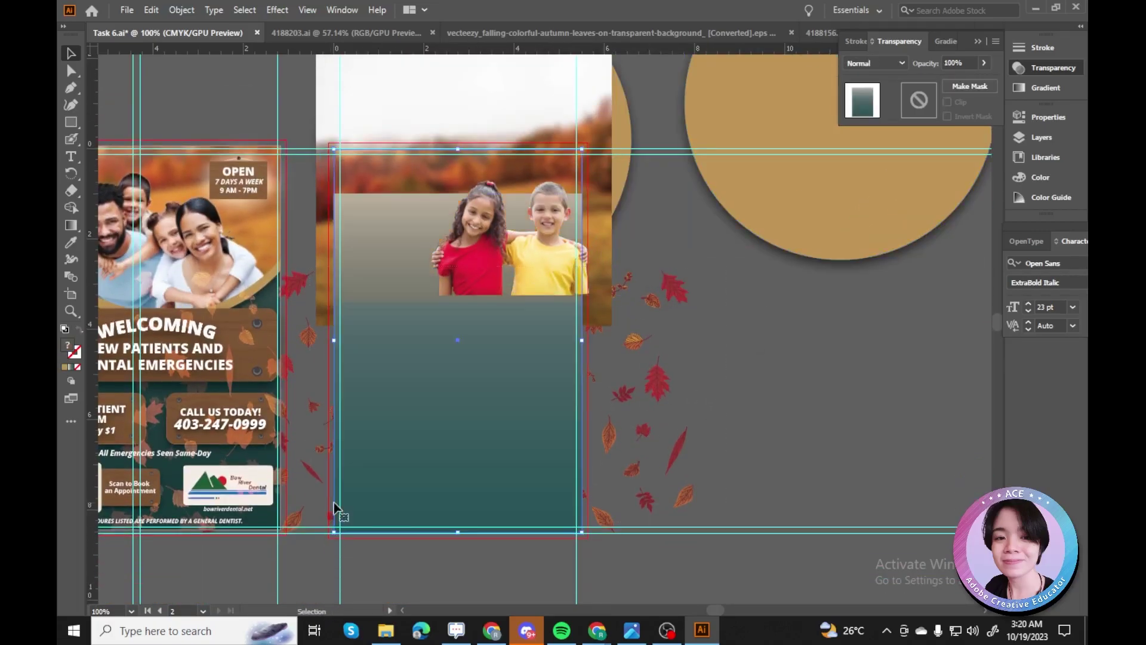
pyautogui.hotkey('ctrl', 'z')
pyautogui.hotkey('ctrl', 'z')
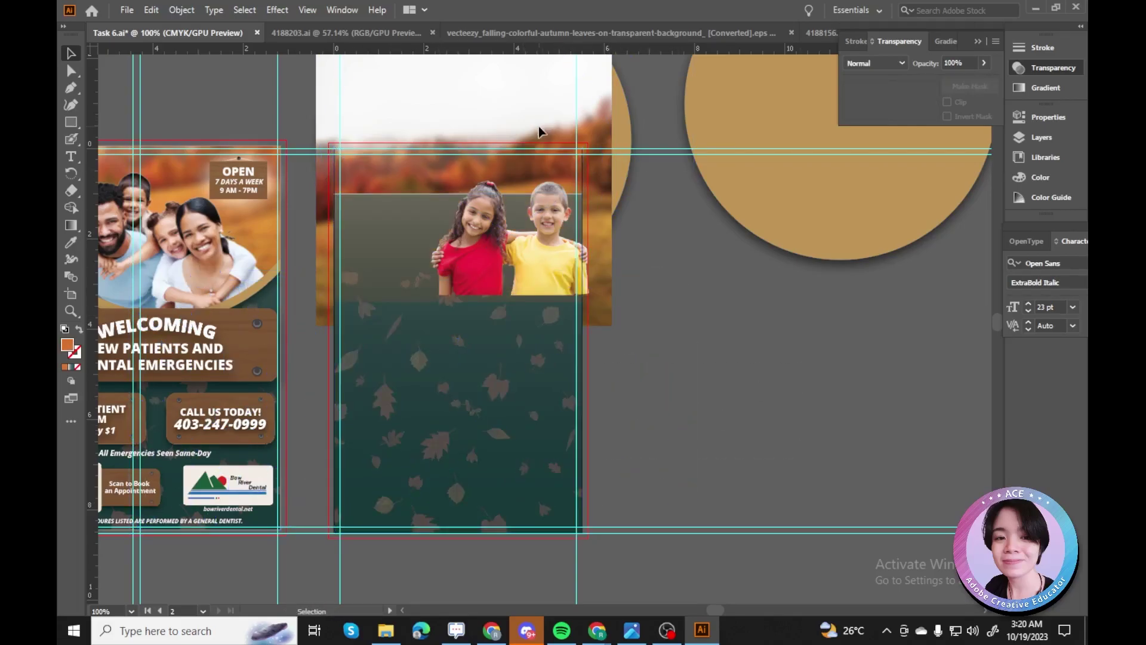
pyautogui.hotkey('ctrl', 'z')
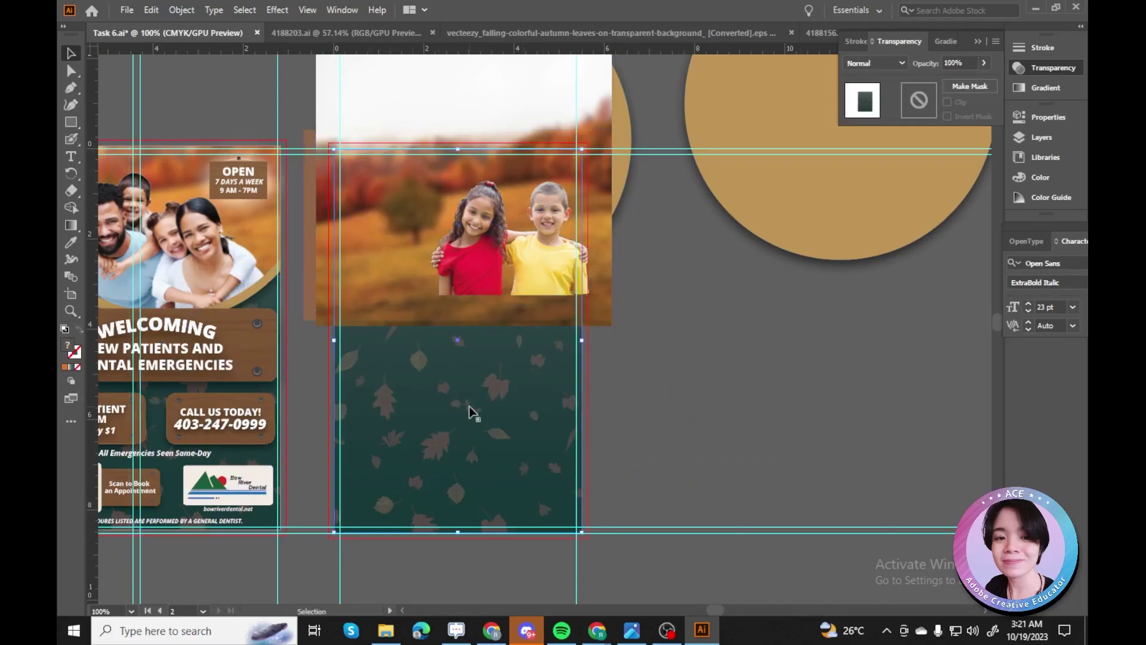
# Clip the autumn photo and children's picture into the tan circle and open the clip group for editing.
pyautogui.scroll(2, 393, 232)
pyautogui.hotkey('ctrl', 'z')
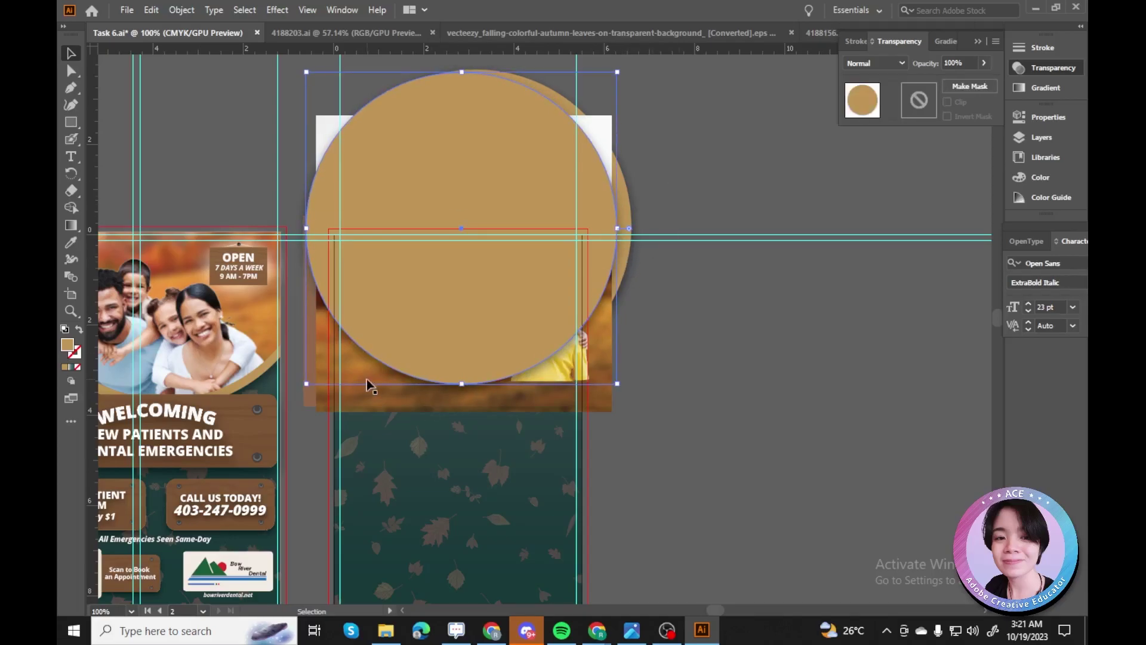
pyautogui.hotkey('ctrl', 'shift', 'z')
pyautogui.doubleClick(413, 322)
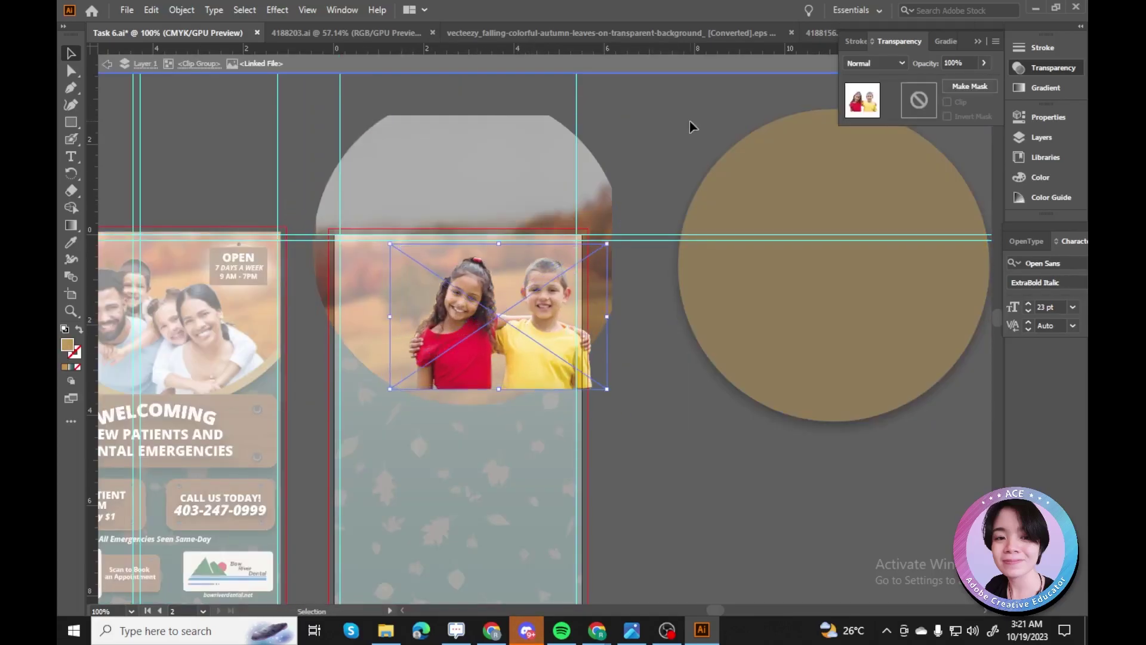
# Release the circular clipping mask and place a horizontal guide above the back artboard.
pyautogui.press('Escape')
pyautogui.hotkey('ctrl', 'alt', '7')
pyautogui.moveTo(565, 49); pyautogui.dragTo(565, 100)
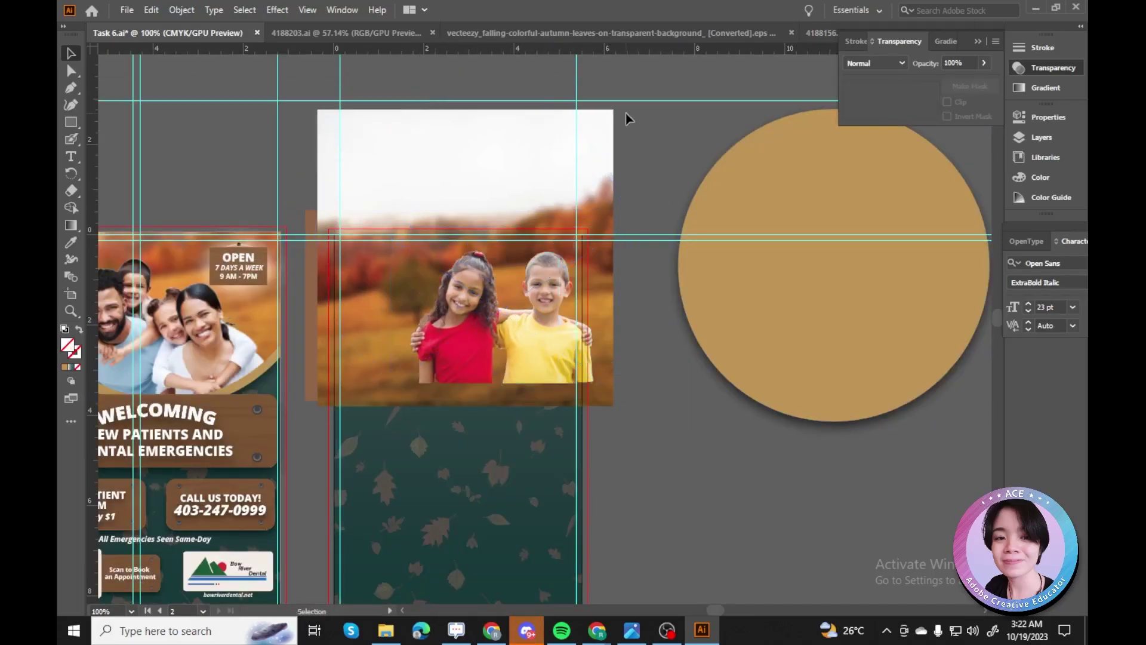
# Move the autumn photo upward and undo the placement changes of its orange overlay and the tan circle copy.
pyautogui.click(526, 136)
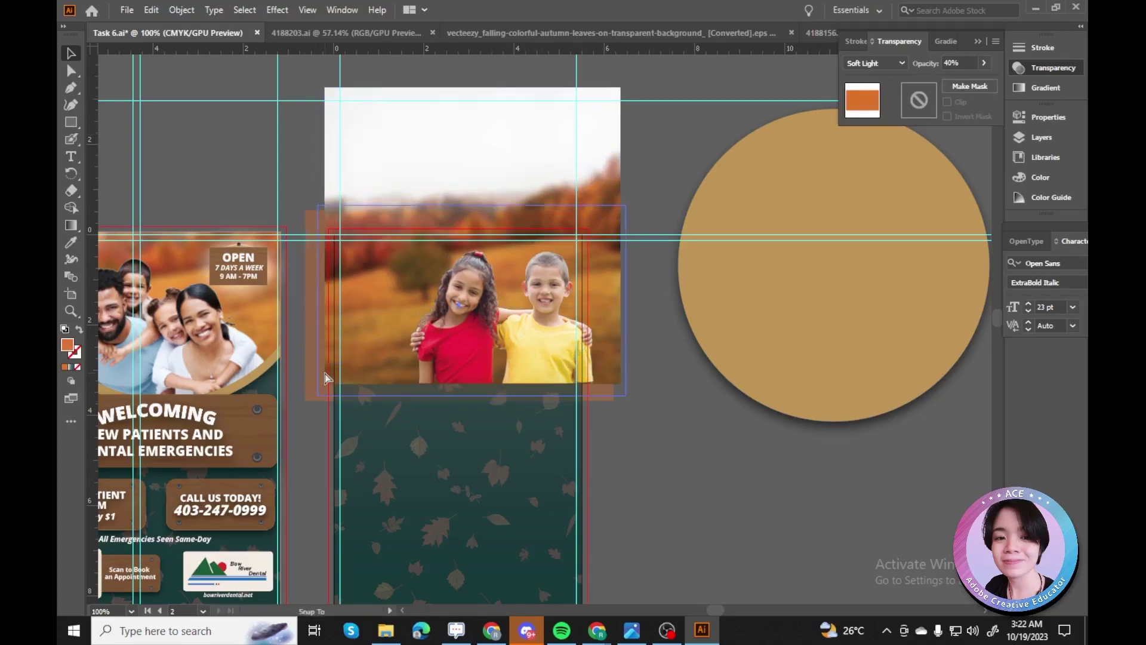
pyautogui.hotkey('ctrl', 'z')
pyautogui.hotkey('ctrl', 'shift', 'z')
pyautogui.hotkey('ctrl', 'z')
pyautogui.hotkey('ctrl', 'z')
pyautogui.hotkey('ctrl', 'z')
pyautogui.hotkey('ctrl', 'z')
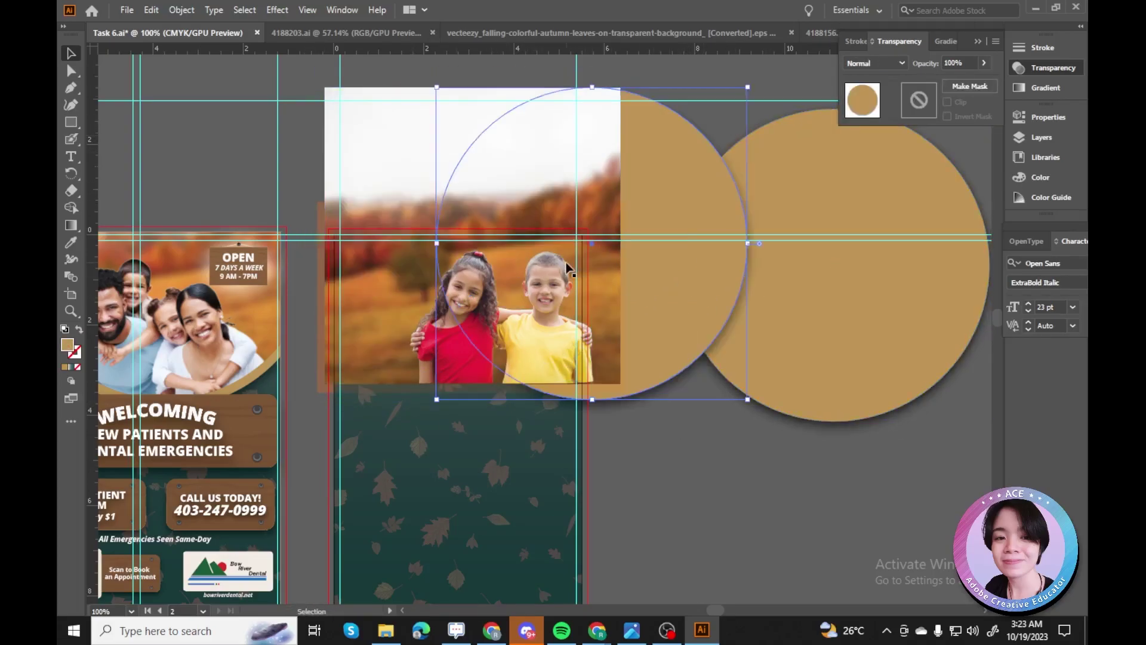
pyautogui.hotkey('ctrl', 'z')
pyautogui.hotkey('ctrl', 'z')
pyautogui.hotkey('ctrl', 'z')
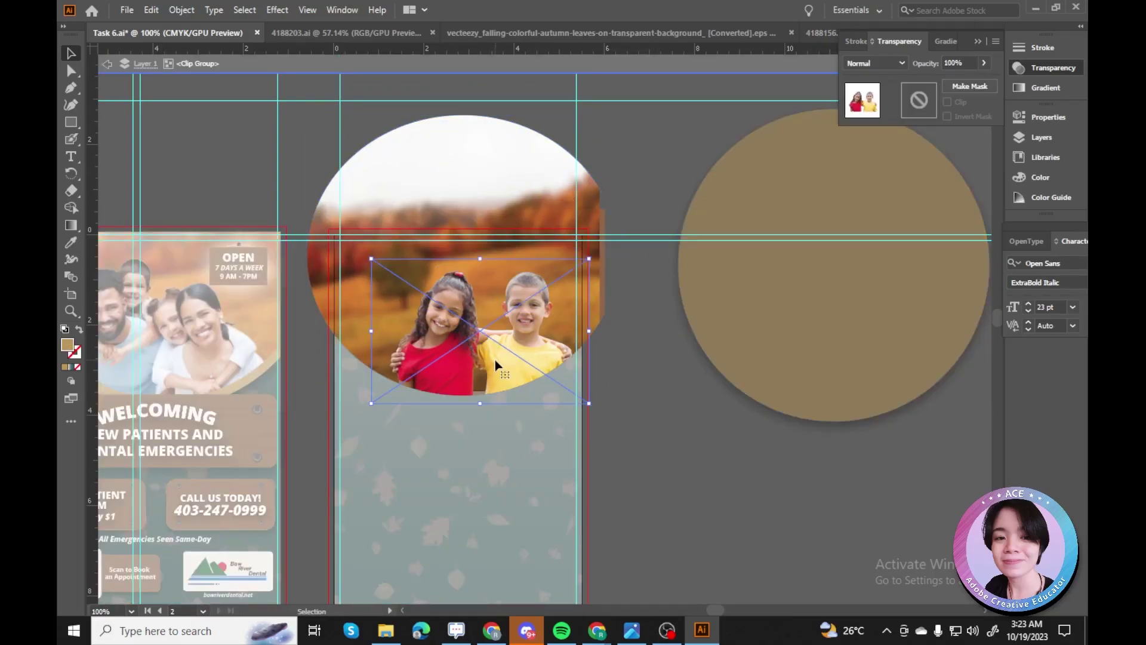
# Shift the children's picture slightly up and to the right inside the elliptical photo clip group.
pyautogui.hotkey('ctrl', 'z')
pyautogui.hotkey('ctrl', 'shift', 'z')
pyautogui.doubleClick(447, 263)
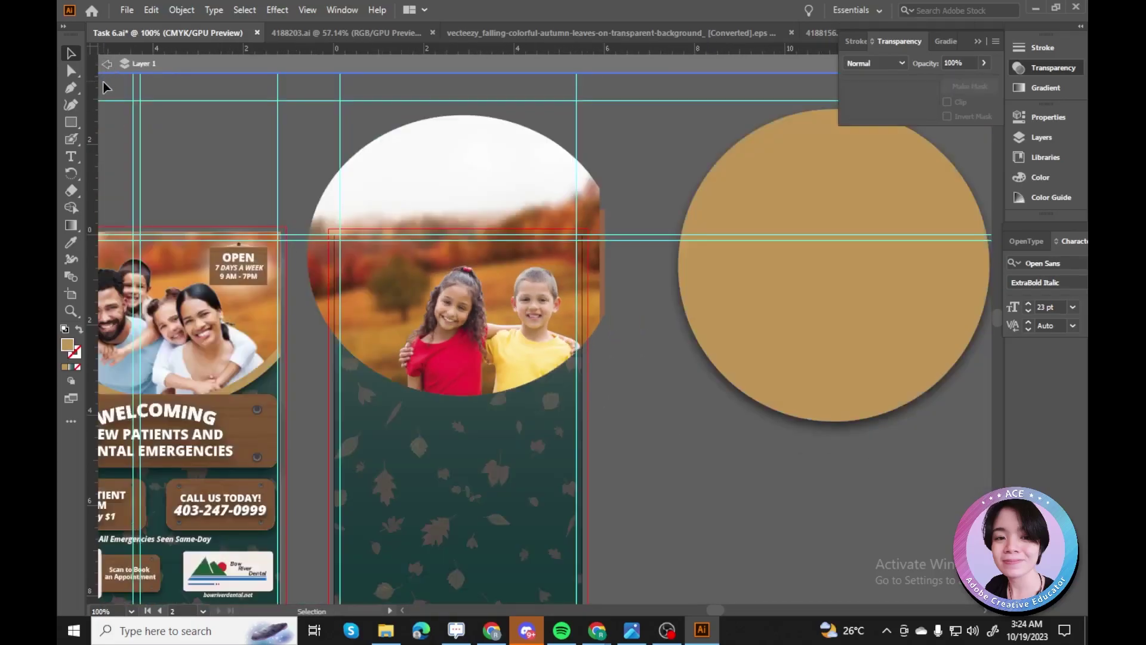
pyautogui.scroll(2, 445, 308)
pyautogui.doubleClick(632, 324)
pyautogui.click(691, 316)
pyautogui.hotkey('ctrl', 'z')
pyautogui.scroll(3, 633, 293)
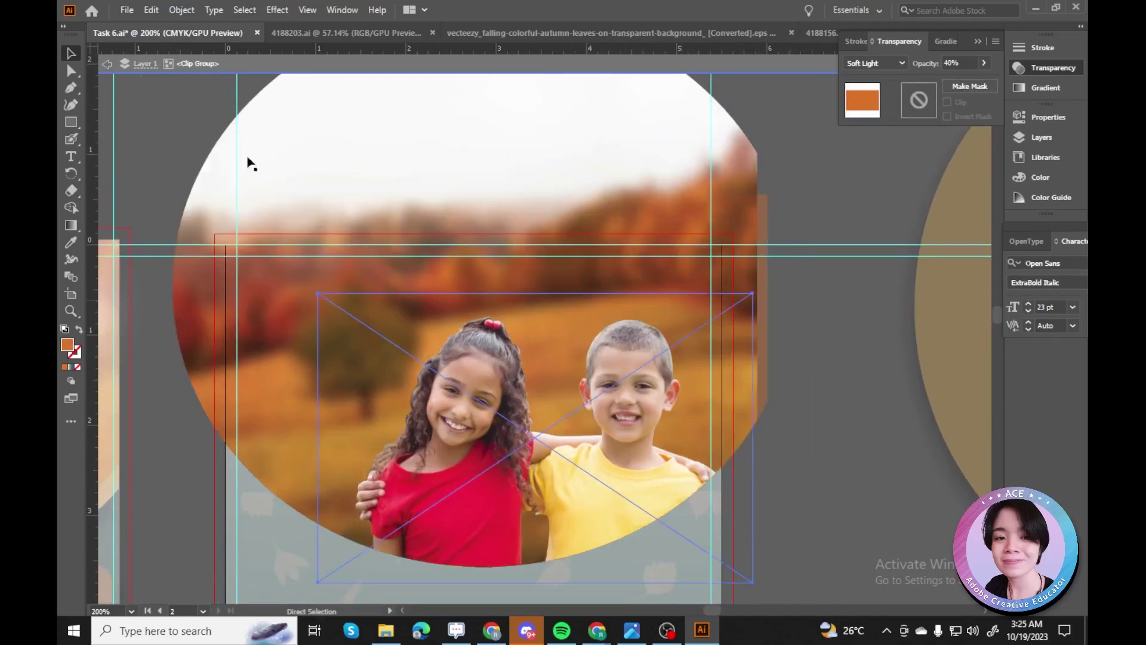
pyautogui.press('Escape')
# Place a slightly larger tan ellipse behind the clipped autumn photo as a frame and center both over the back artboard.
pyautogui.scroll(-2, 550, 298)
pyautogui.click(431, 272)
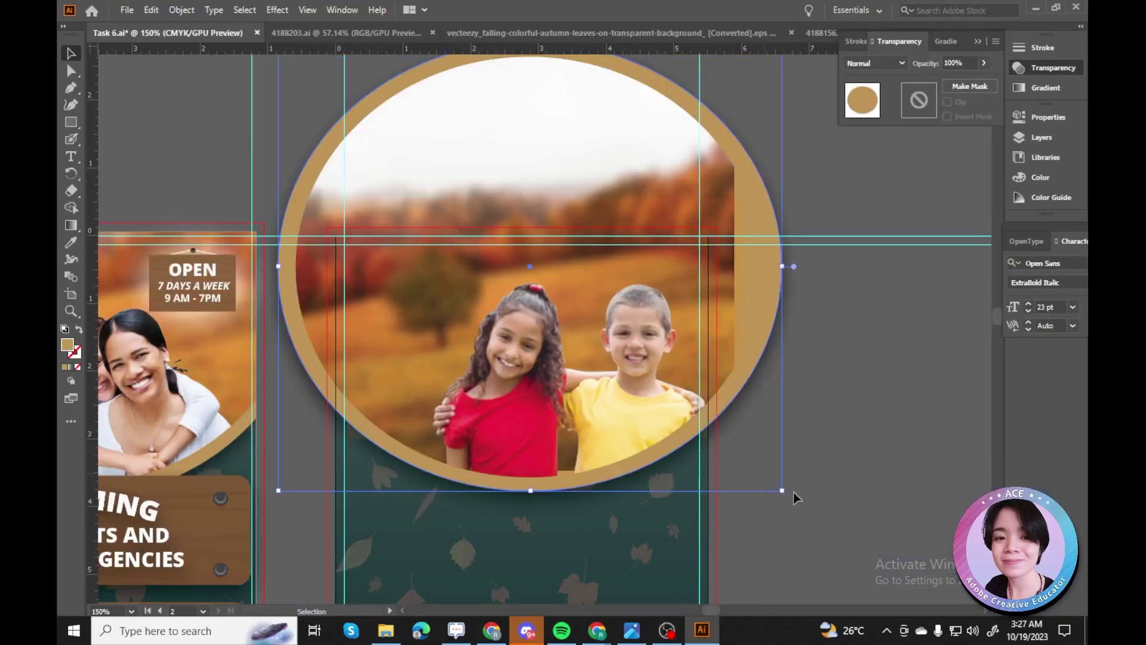
pyautogui.hotkey('ctrl', '1')
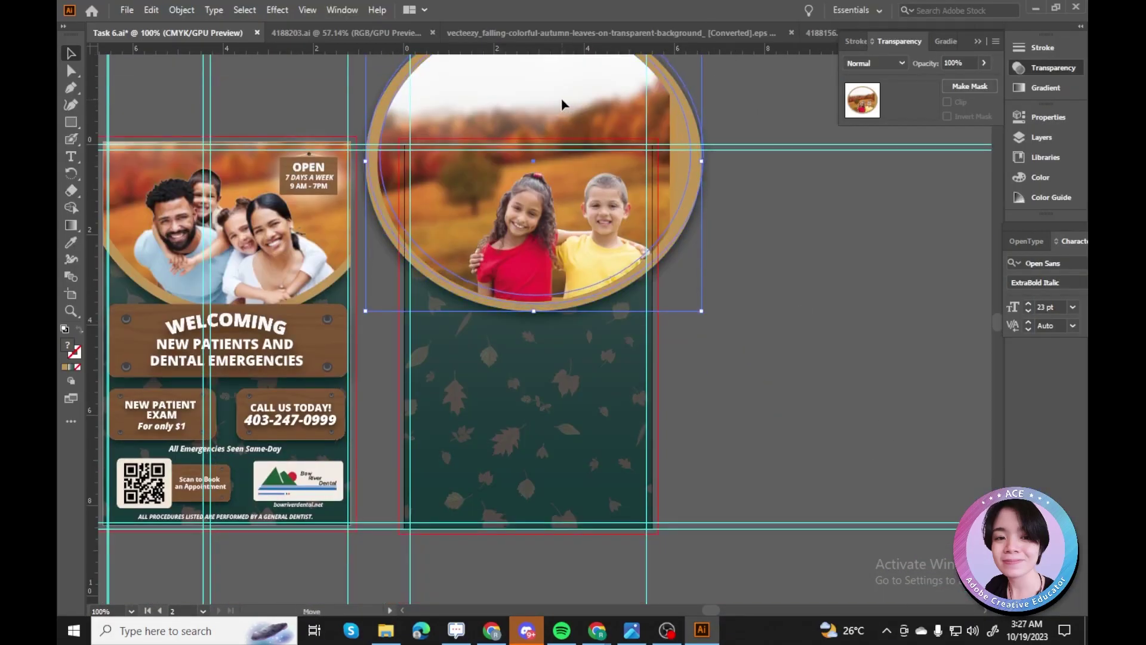
pyautogui.click(683, 186)
pyautogui.hotkey('ctrl', '=')
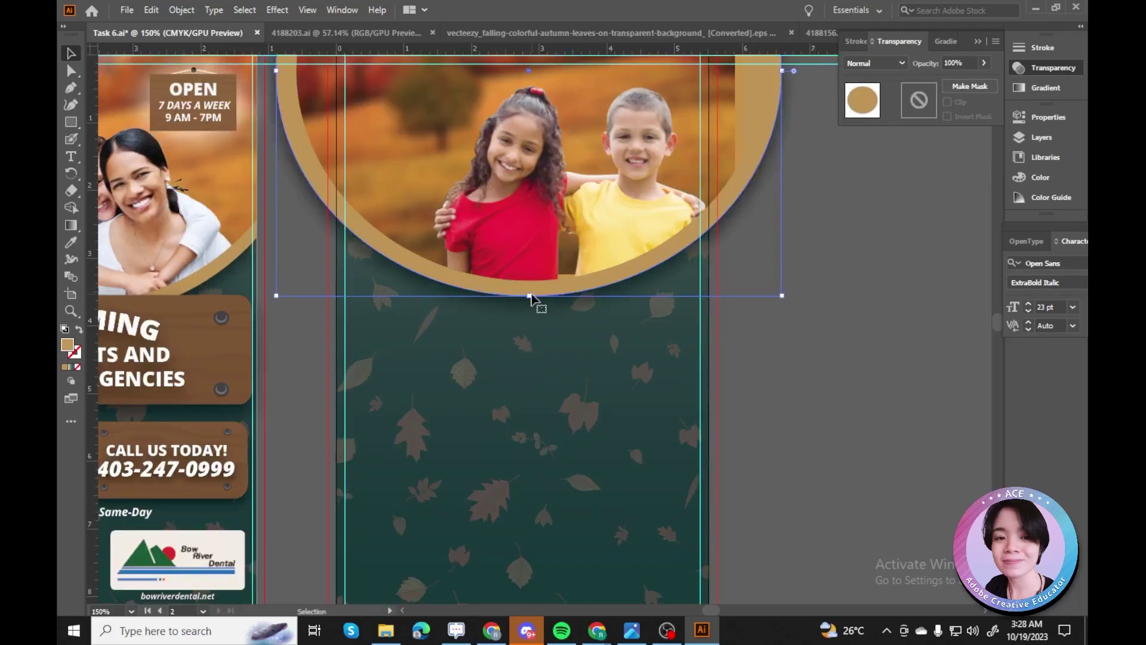
# Reposition the children's picture farther right inside the elliptical clip group.
pyautogui.scroll(3, 656, 335)
pyautogui.doubleClick(613, 300)
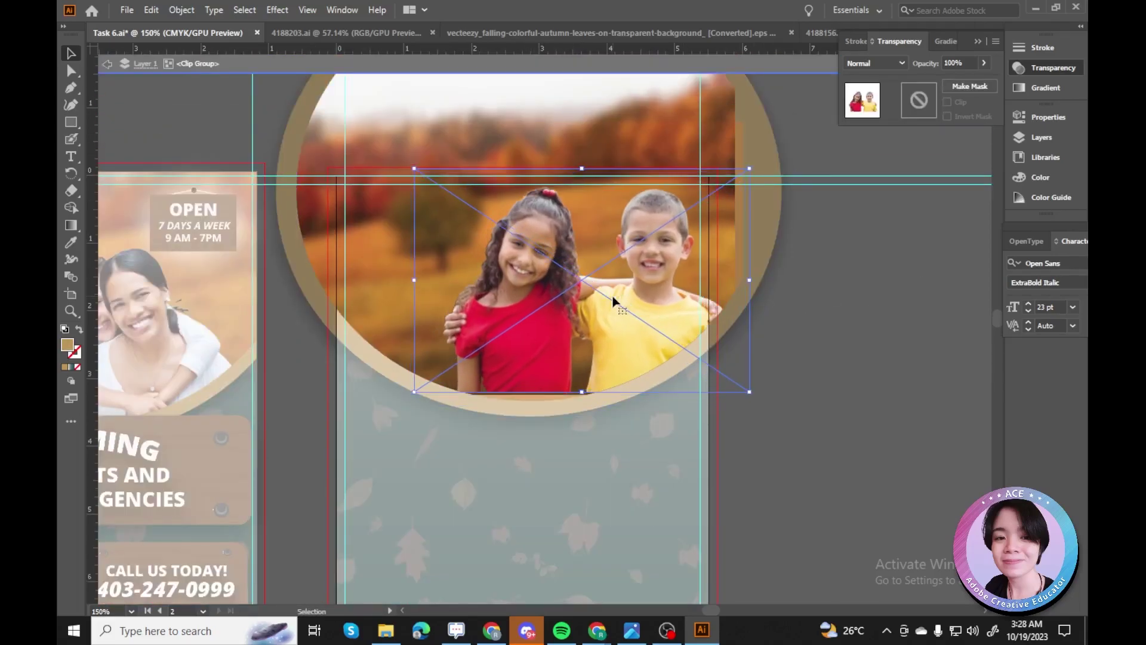
pyautogui.click(875, 310)
pyautogui.press('Escape')
# Draw a tan rectangle the size of the back artboard beside the framed photo.
pyautogui.hotkey('ctrl', '-')
pyautogui.press('m')
pyautogui.click(713, 324)
pyautogui.press('Return')
pyautogui.scroll(-2, 746, 179)
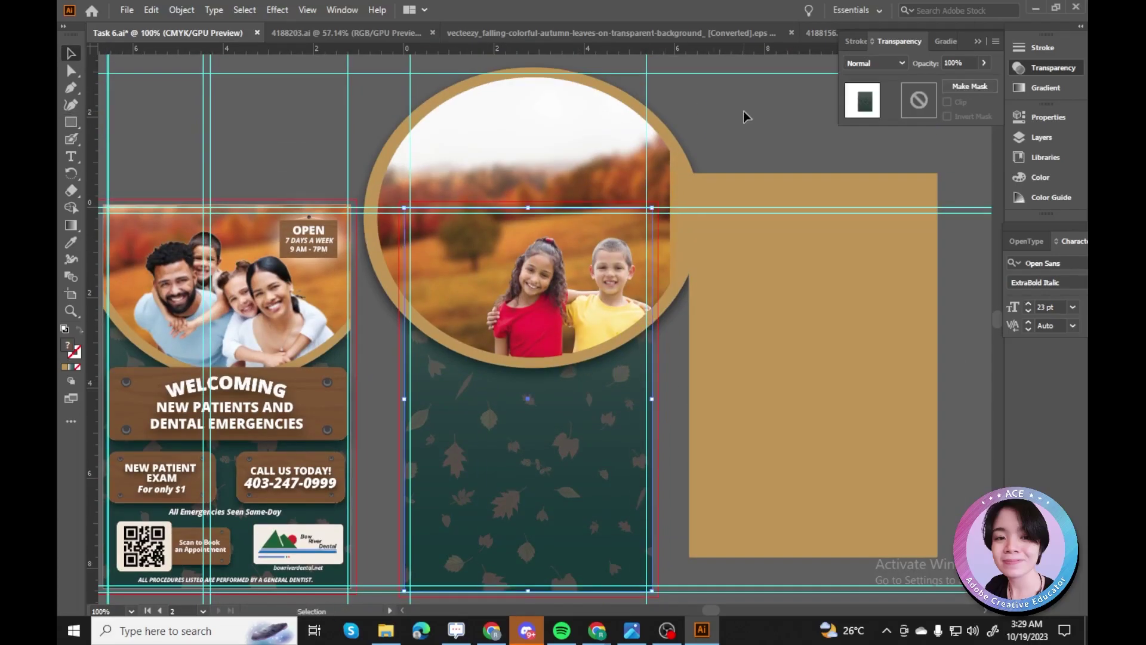
pyautogui.click(532, 334)
# Move the tan rectangle over the back artboard and align it with the artboard's side and lower edges.
pyautogui.hotkey('ctrl', '+')
pyautogui.hotkey('ctrl', '+')
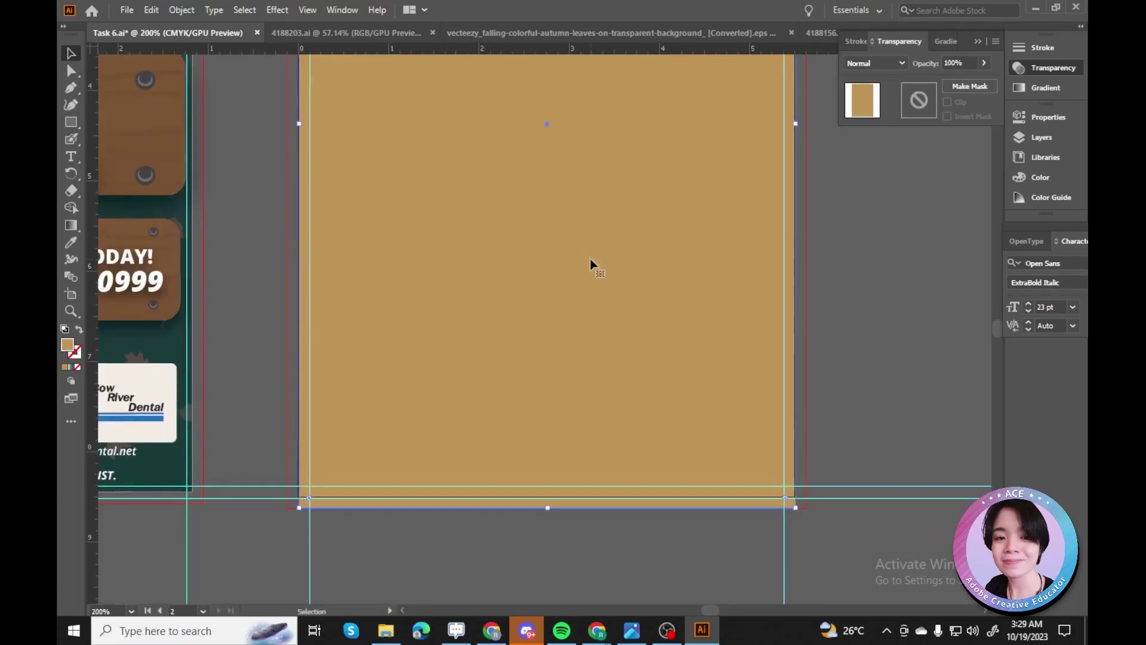
pyautogui.hotkey('ctrl', '+')
pyautogui.scroll(3, 613, 174)
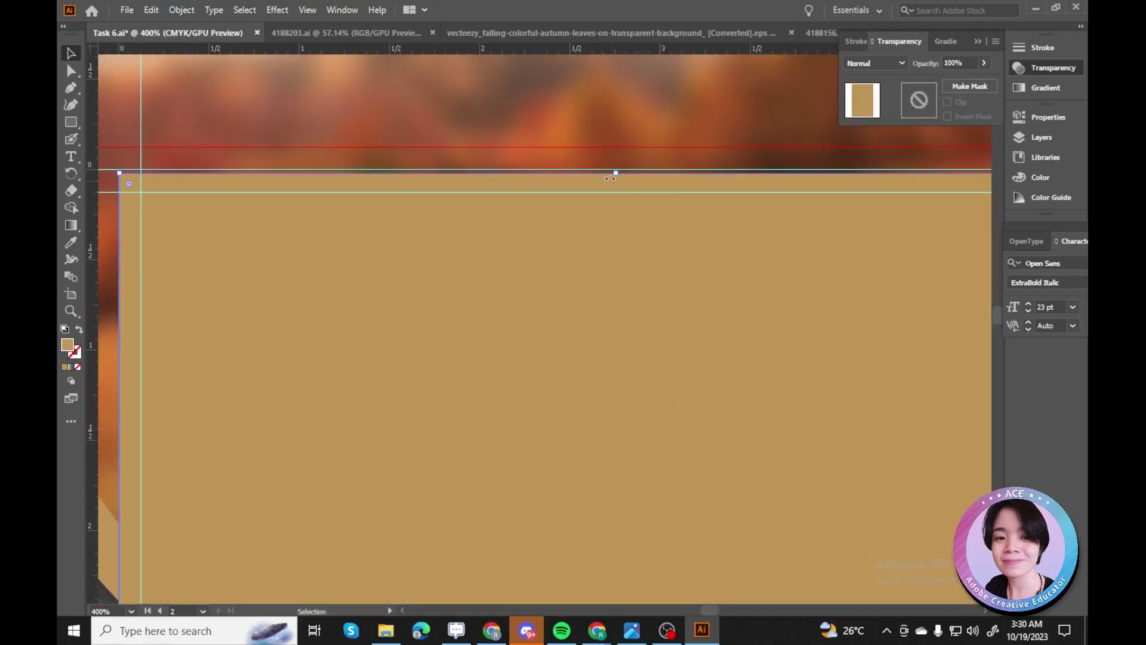
pyautogui.scroll(-10, 634, 462)
pyautogui.moveTo(634, 463); pyautogui.dragTo(828, 428)
pyautogui.hscroll(5, 548, 478)
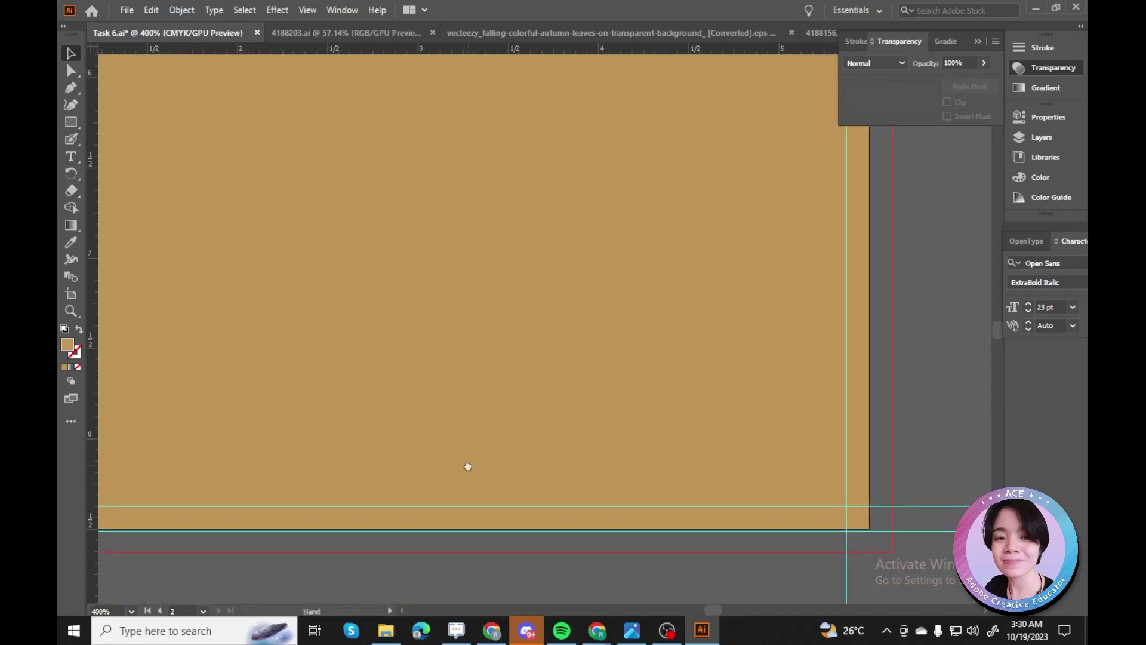
# Fit the tan rectangle's upper edge to the top of the back artboard.
pyautogui.scroll(15, 465, 466)
pyautogui.hotkey('ctrl', '-')
pyautogui.hotkey('ctrl', '-')
pyautogui.hotkey('ctrl', '-')
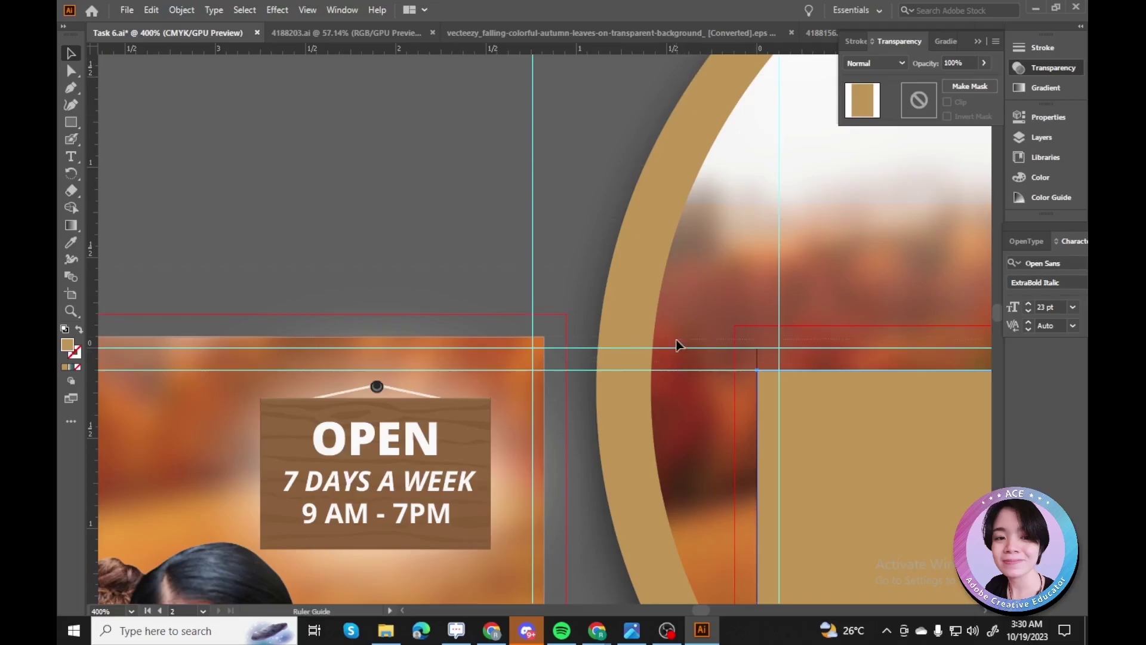
pyautogui.press('a')
pyautogui.hotkey('ctrl', '-')
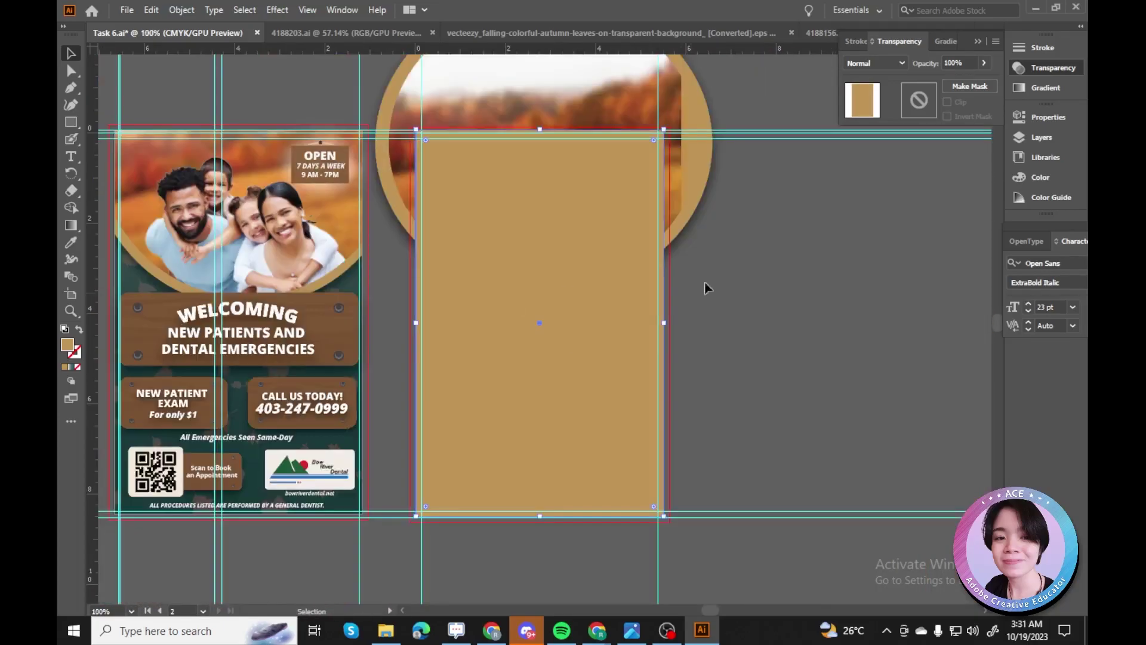
# Try to clip the framed photo and leaf background with the tan rectangle.
pyautogui.hotkey('ctrl', 'z')
pyautogui.hotkey('ctrl', '+')
pyautogui.hotkey('ctrl', 'shift', 'z')
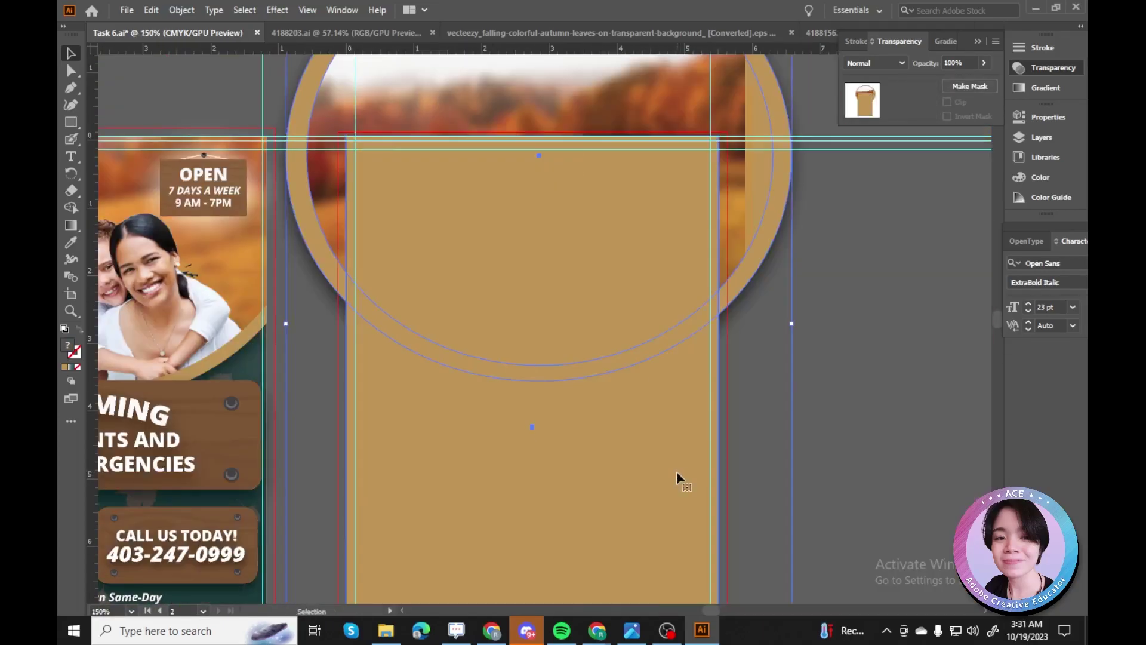
pyautogui.doubleClick(703, 302)
pyautogui.scroll(2, 703, 302)
pyautogui.doubleClick(828, 257)
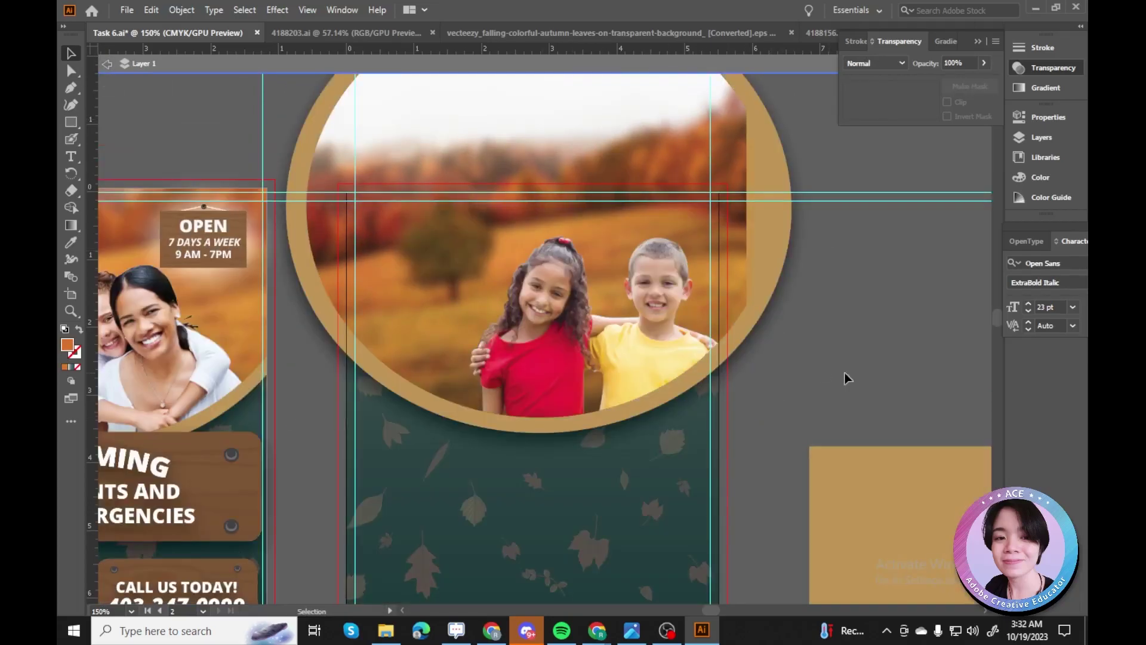
# Place the tan rectangle over the back artboard again, in line with the artboard edges.
pyautogui.hotkey('ctrl', '-')
pyautogui.hotkey('ctrl', '+')
pyautogui.hotkey('ctrl', 'z')
pyautogui.hotkey('ctrl', '+')
pyautogui.hotkey('ctrl', '+')
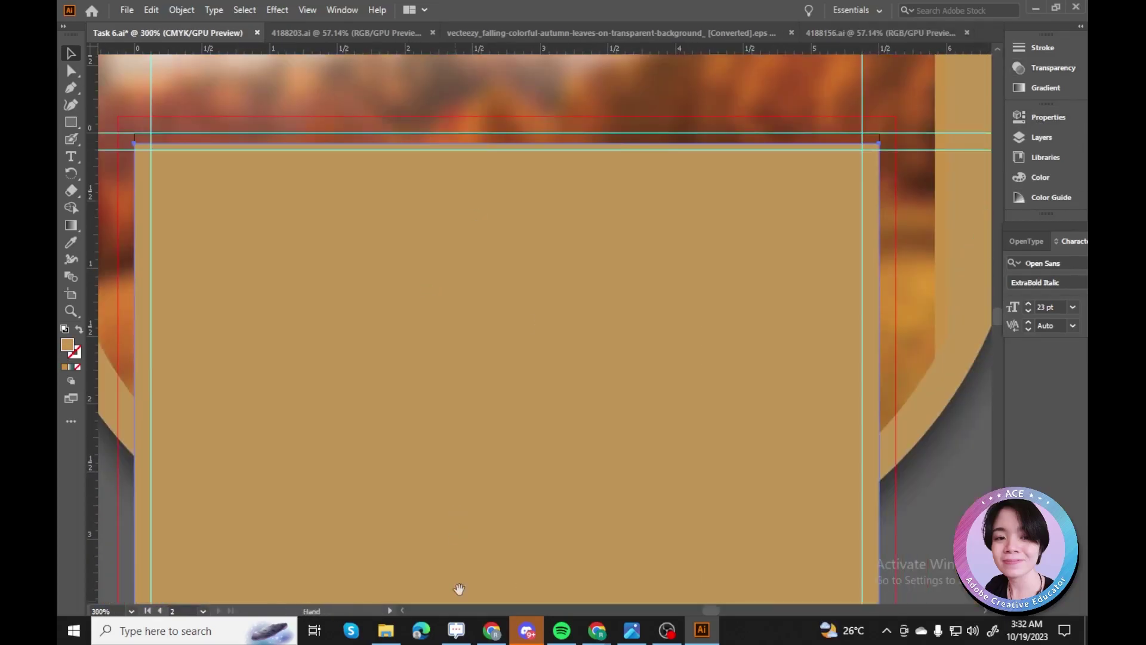
# Clip the framed photo and leaf background to the back artboard with the tan rectangle.
pyautogui.hotkey('ctrl', '-')
pyautogui.hotkey('ctrl', '-')
pyautogui.hotkey('ctrl', '-')
pyautogui.hotkey('ctrl', '-')
pyautogui.hotkey('ctrl', 'z')
pyautogui.hotkey('ctrl', '+')
pyautogui.hotkey('ctrl', '+')
pyautogui.hotkey('ctrl', '+')
pyautogui.scroll(-3, 727, 349)
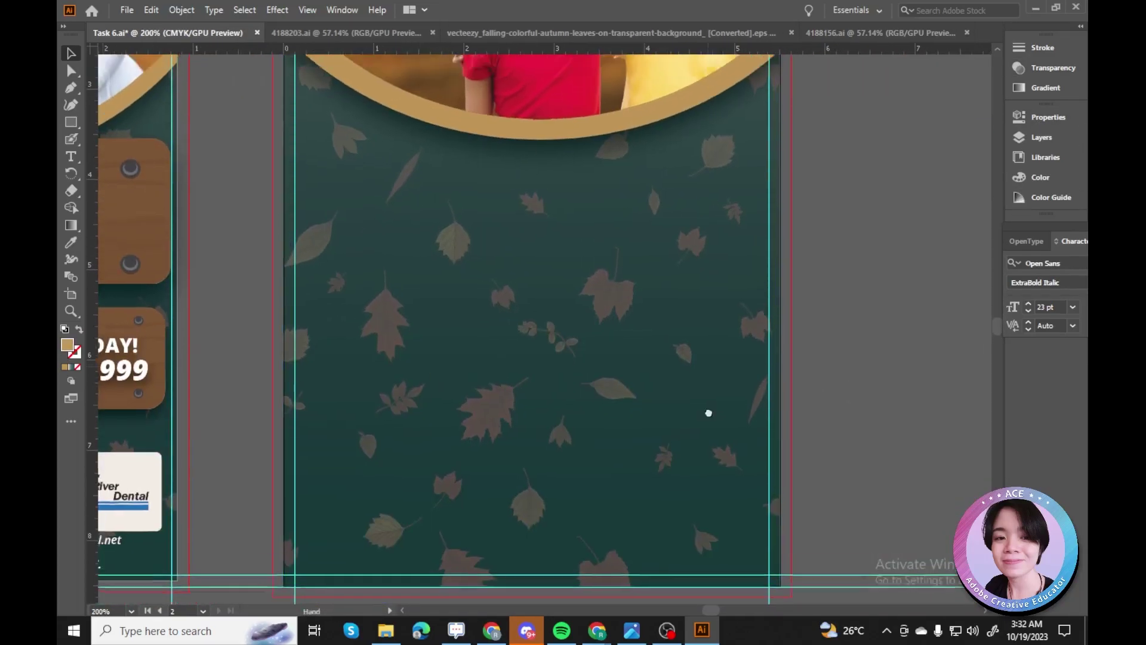
# Read the postcard's back-side copy in the Google Docs brief and return to the Illustrator layout.
pyautogui.scroll(5, 722, 568)
pyautogui.hotkey('ctrl', '-')
pyautogui.scroll(-1, 500, 521)
pyautogui.scroll(-3, 504, 498)
pyautogui.hotkey('alt', 'Tab')
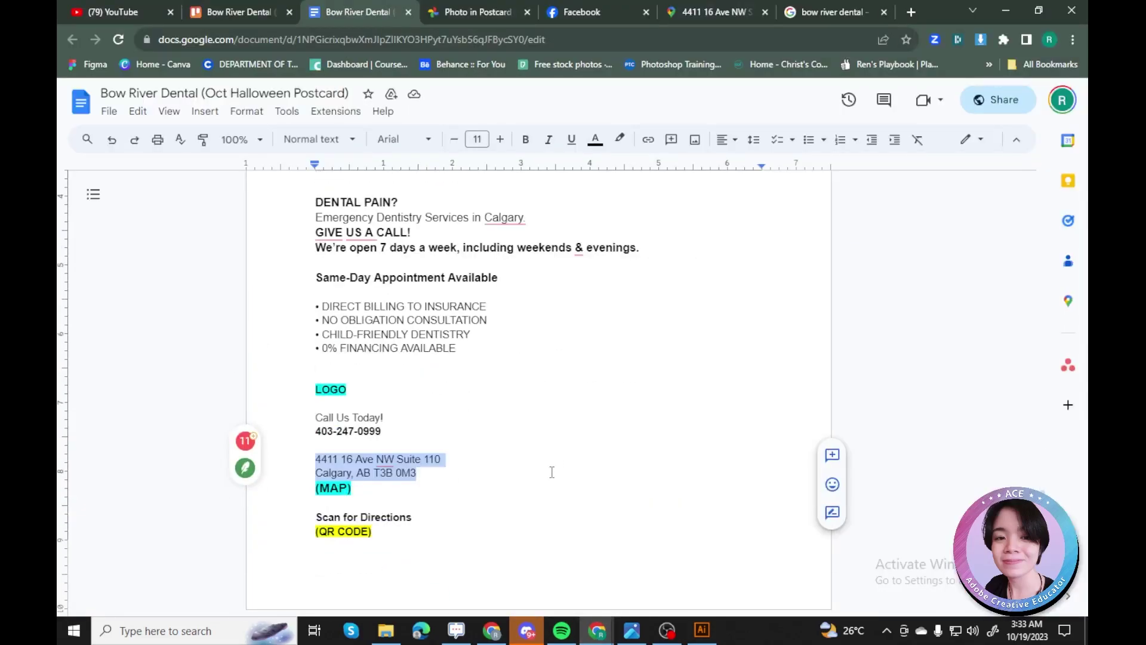
pyautogui.hotkey('alt', 'Tab')
pyautogui.click(360, 306)
pyautogui.hotkey('ctrl', '+')
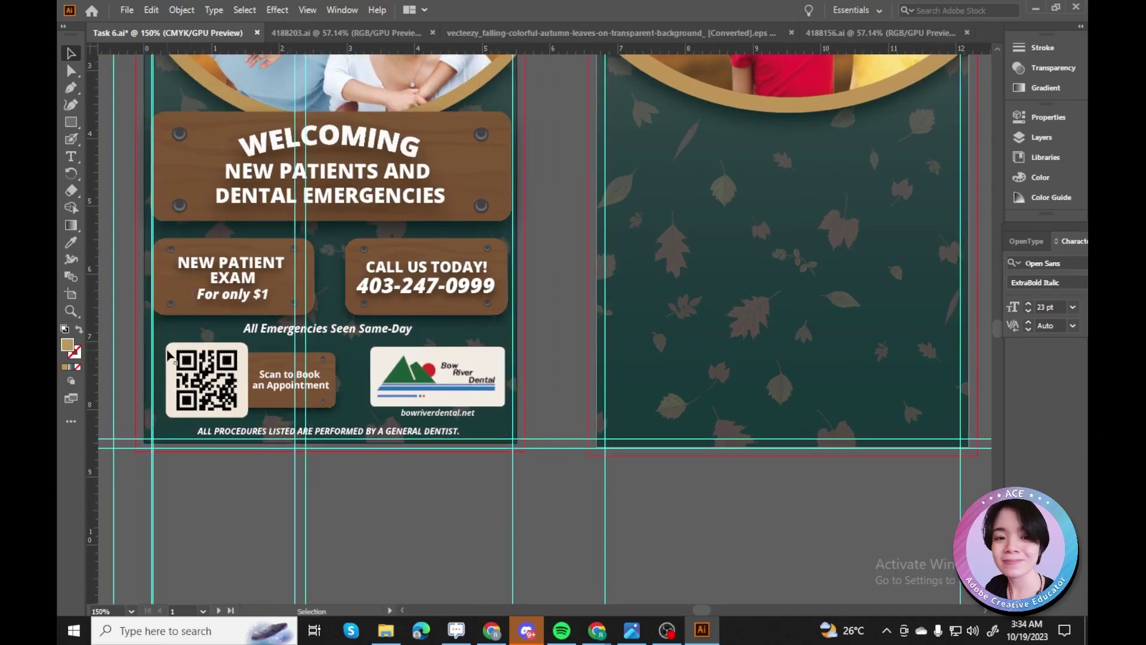
# View the exported front design Task 6-01.png in the photo viewer and close it.
pyautogui.hotkey('alt', 'Tab')
pyautogui.hotkey('alt', 'Tab')
pyautogui.hotkey('alt', 'Tab')
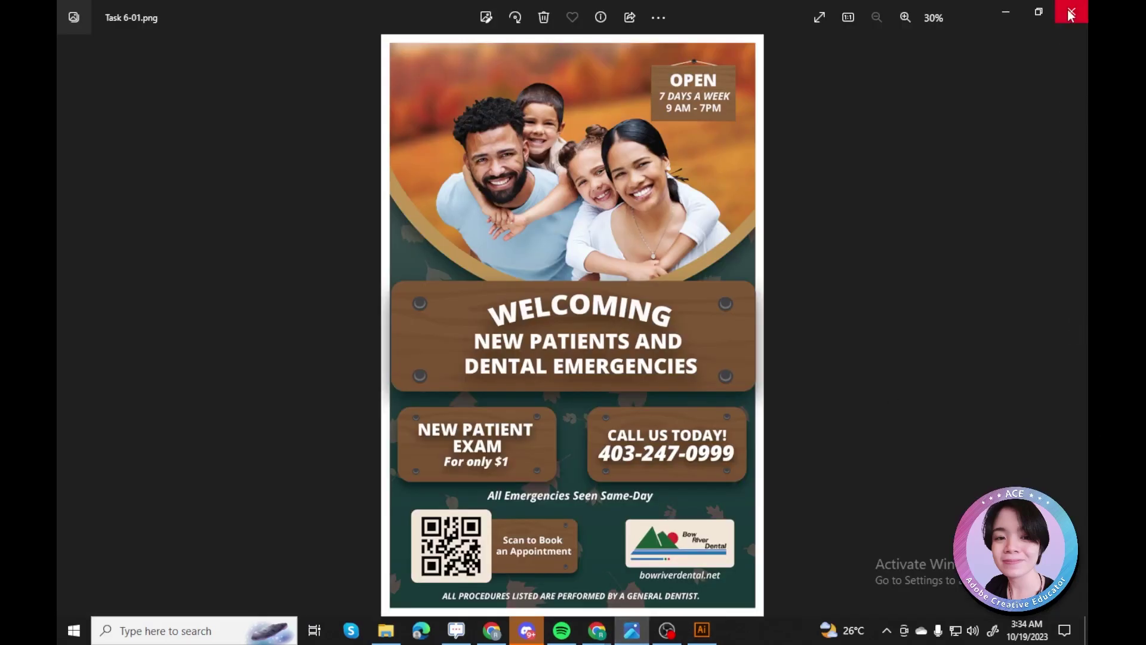
pyautogui.click(1070, 13)
# Duplicate the front's QR code, scan label, logo and website text to the matching spot on the back artboard.
pyautogui.scroll(5, 555, 575)
pyautogui.hotkey('alt', 'Tab')
pyautogui.click(441, 372)
pyautogui.moveTo(441, 372); pyautogui.dragTo(890, 372)
pyautogui.click(724, 512)
pyautogui.scroll(3, 793, 360)
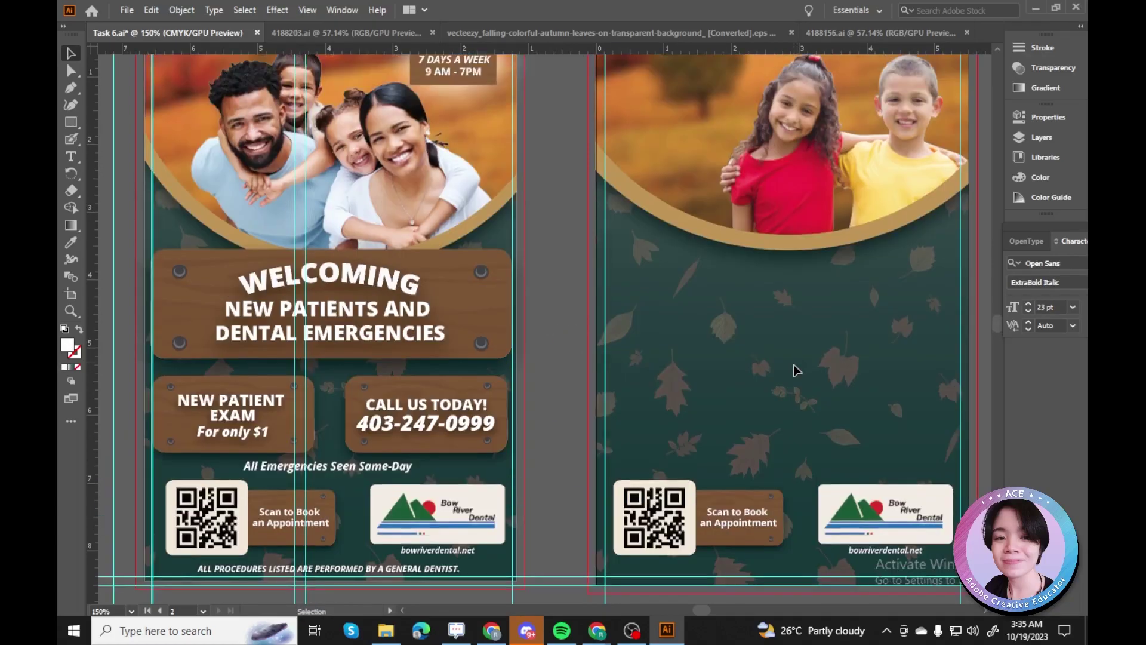
# Release the back artwork's rectangular clipping mask and nudge the framed autumn photo slightly upward.
pyautogui.scroll(3, 793, 360)
pyautogui.click(772, 284)
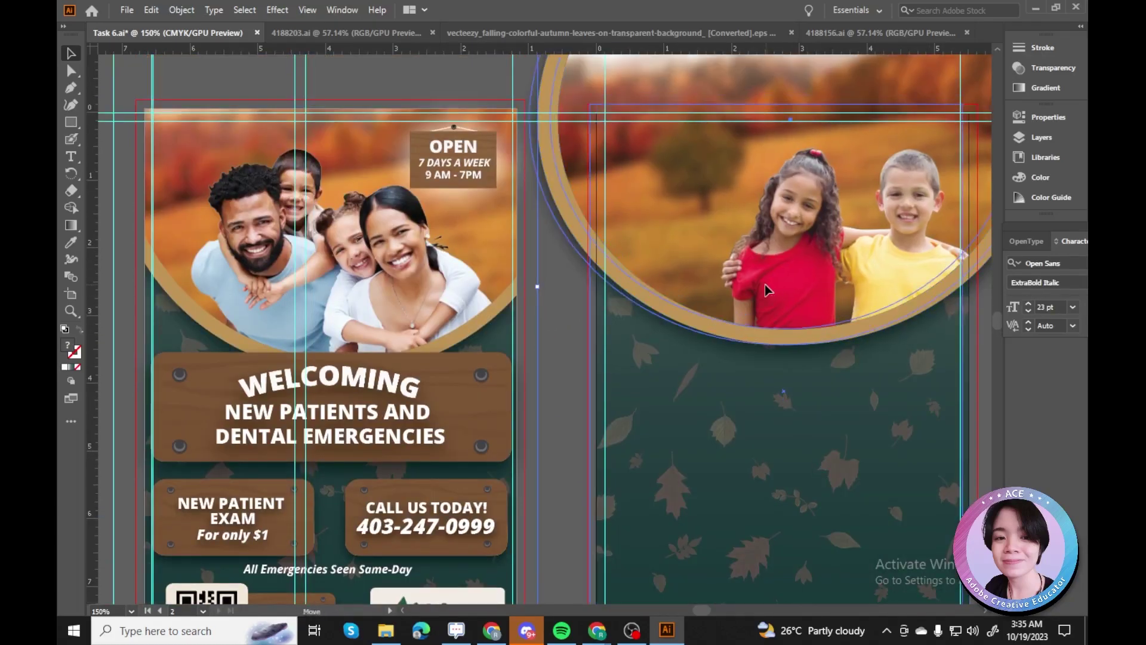
pyautogui.doubleClick(772, 284)
pyautogui.scroll(2, 694, 315)
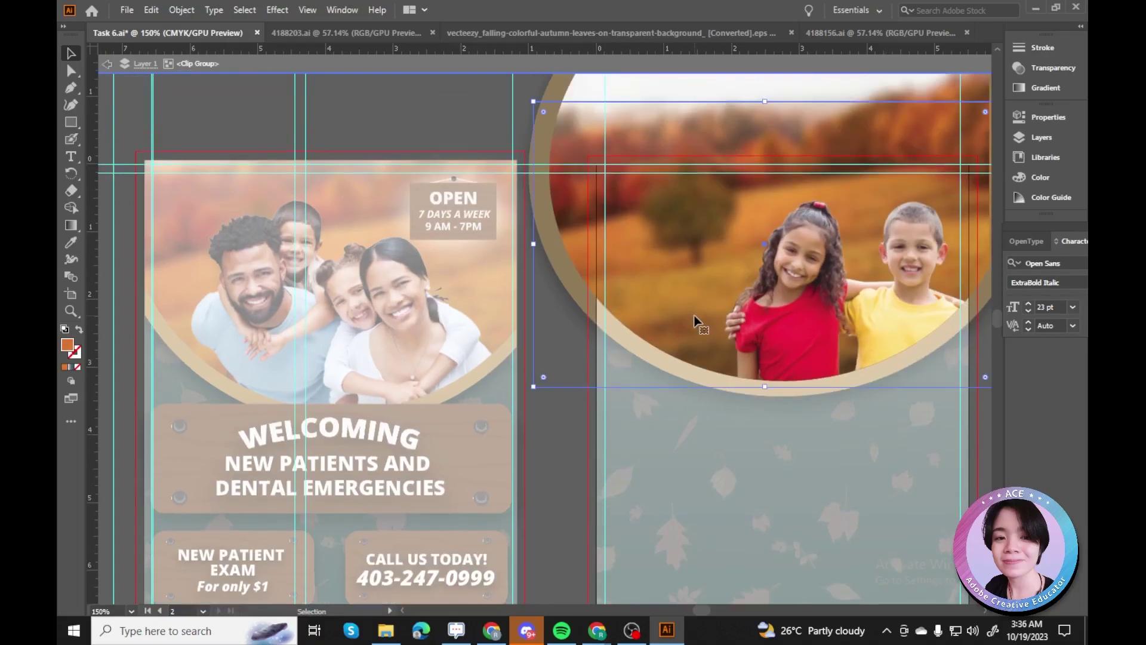
pyautogui.press('Escape')
# Narrow the tan elliptical frame slightly and move it up together with the photo.
pyautogui.hotkey('ctrl', '=')
pyautogui.scroll(2, 567, 429)
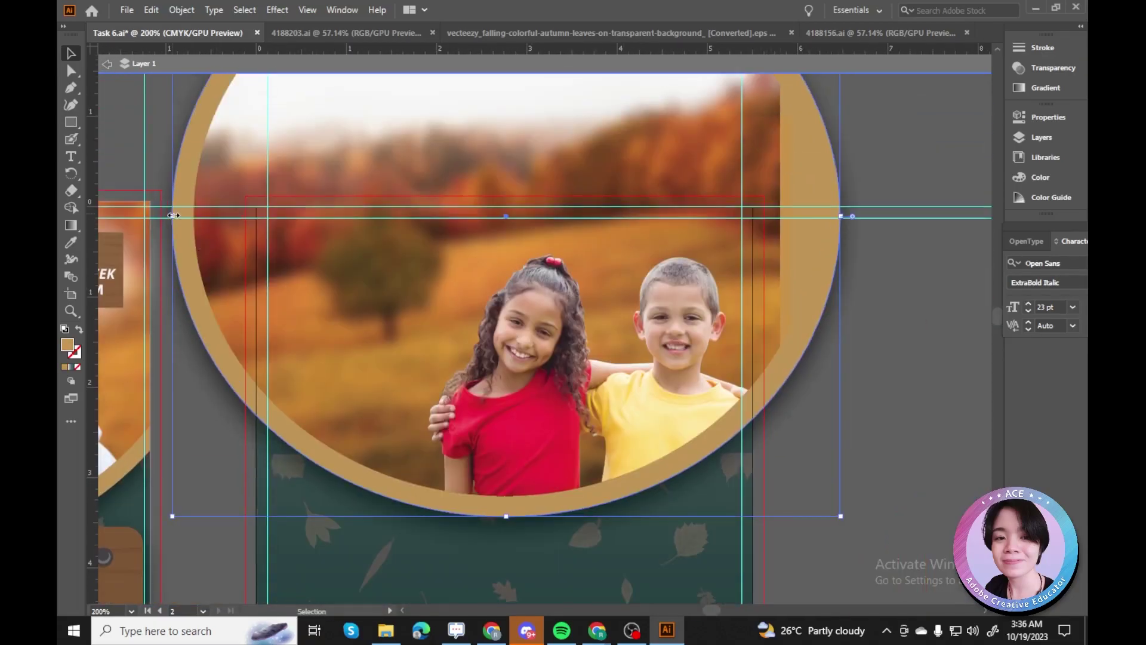
pyautogui.scroll(-1, 940, 252)
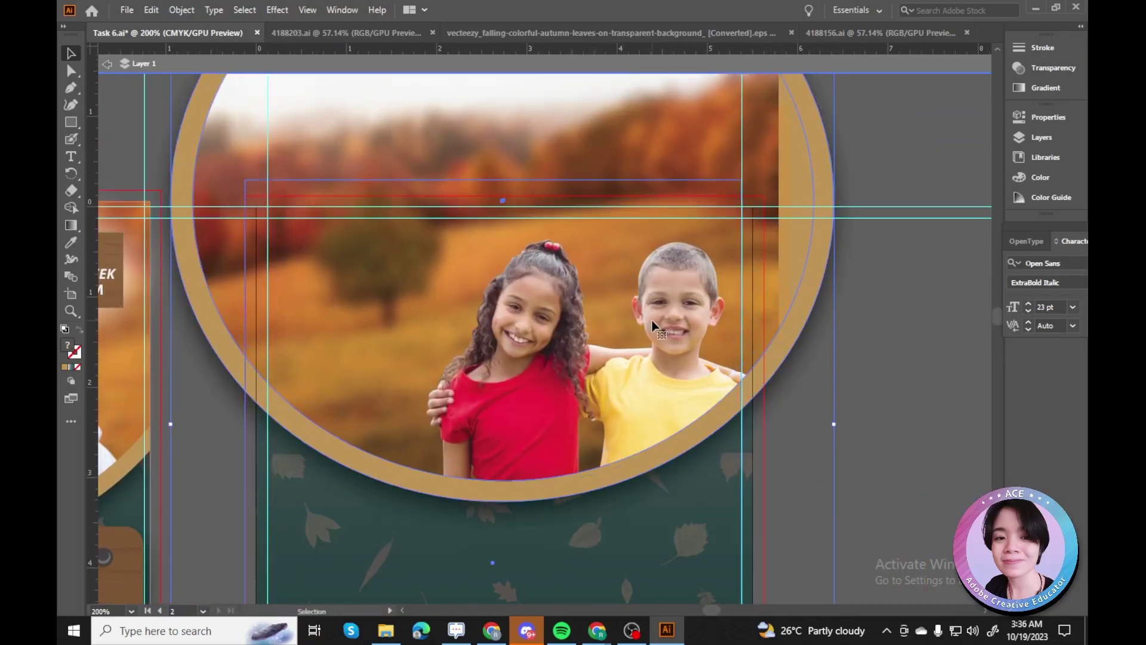
# Move the children's picture slightly to the right inside the elliptical clip group.
pyautogui.hscroll(-5, 683, 487)
pyautogui.doubleClick(725, 302)
pyautogui.moveTo(724, 301); pyautogui.dragTo(740, 304)
pyautogui.press('Escape')
pyautogui.hotkey('ctrl', '-')
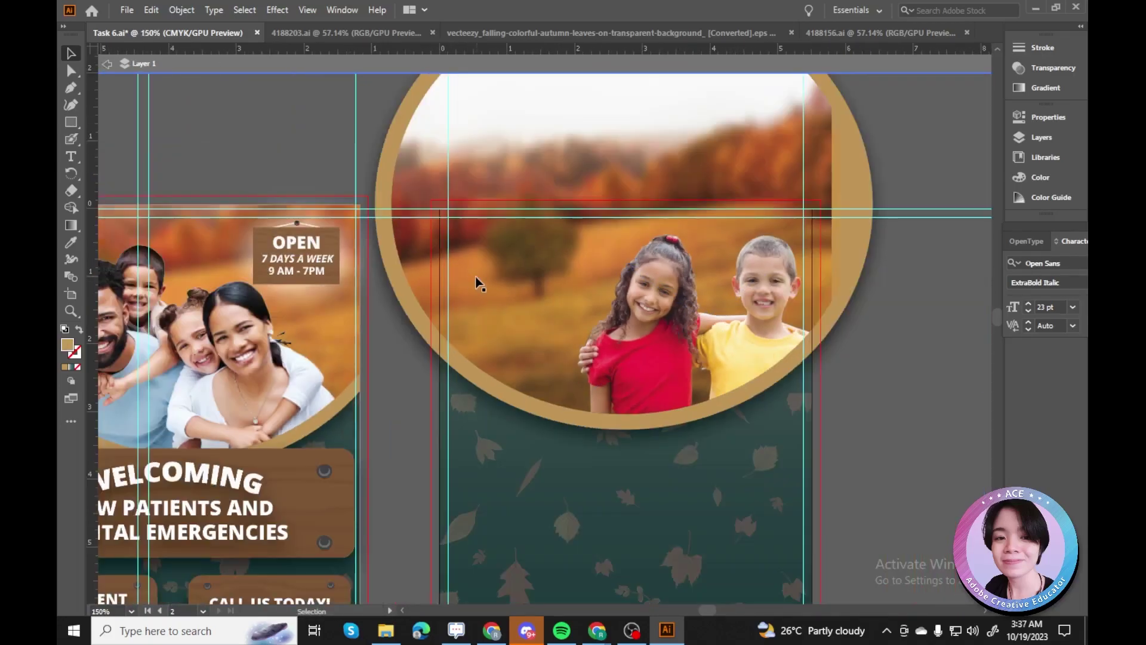
# Draw a rectangle matching the back artboard over the framed autumn photo and clip the artwork to it.
pyautogui.hotkey('ctrl', '-')
pyautogui.hotkey('alt', 'Tab')
pyautogui.hotkey('alt', 'Tab')
pyautogui.moveTo(550, 355); pyautogui.dragTo(923, 603)
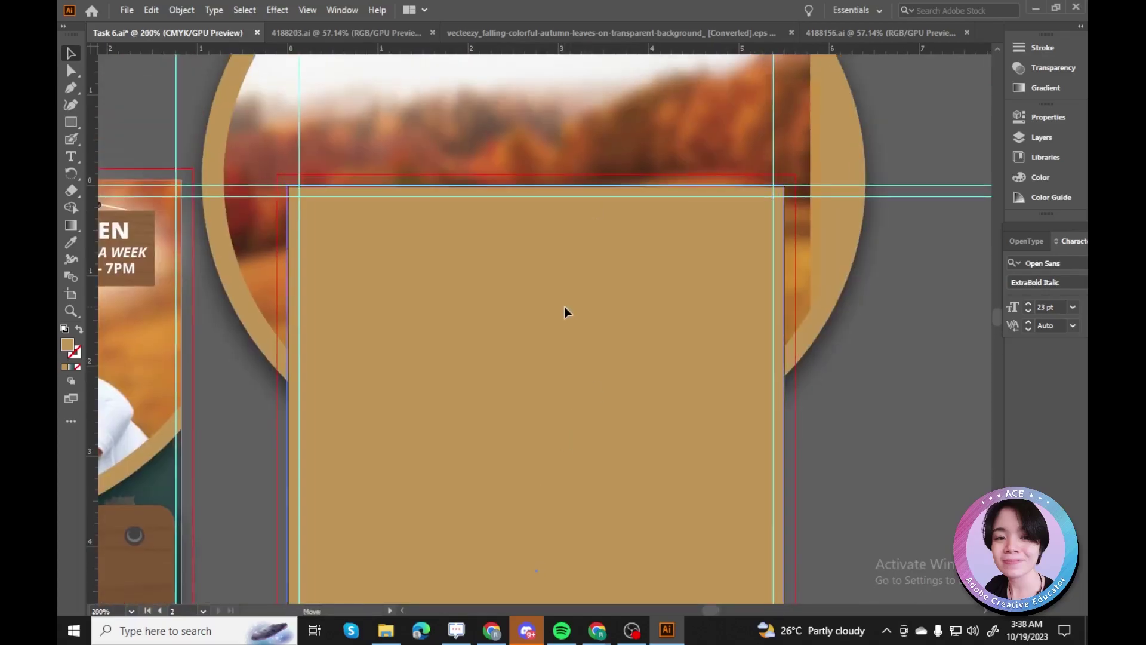
pyautogui.click(564, 307)
pyautogui.hotkey('ctrl', '+')
pyautogui.hotkey('ctrl', '+')
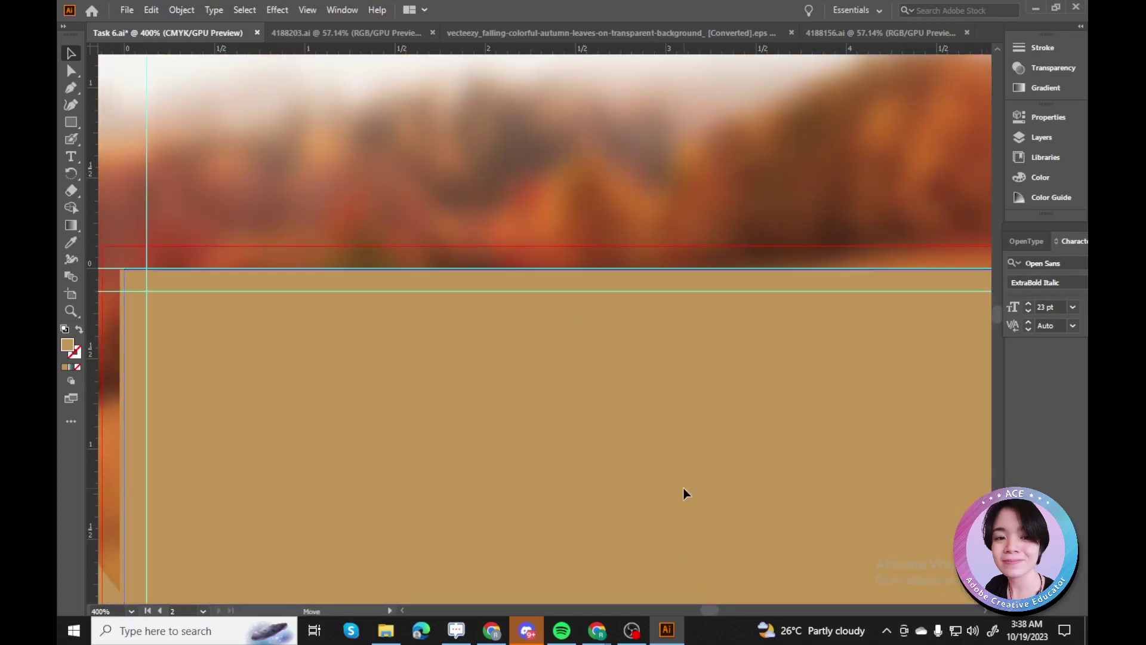
pyautogui.hotkey('ctrl', '1')
pyautogui.press('Delete')
pyautogui.scroll(-3, 872, 320)
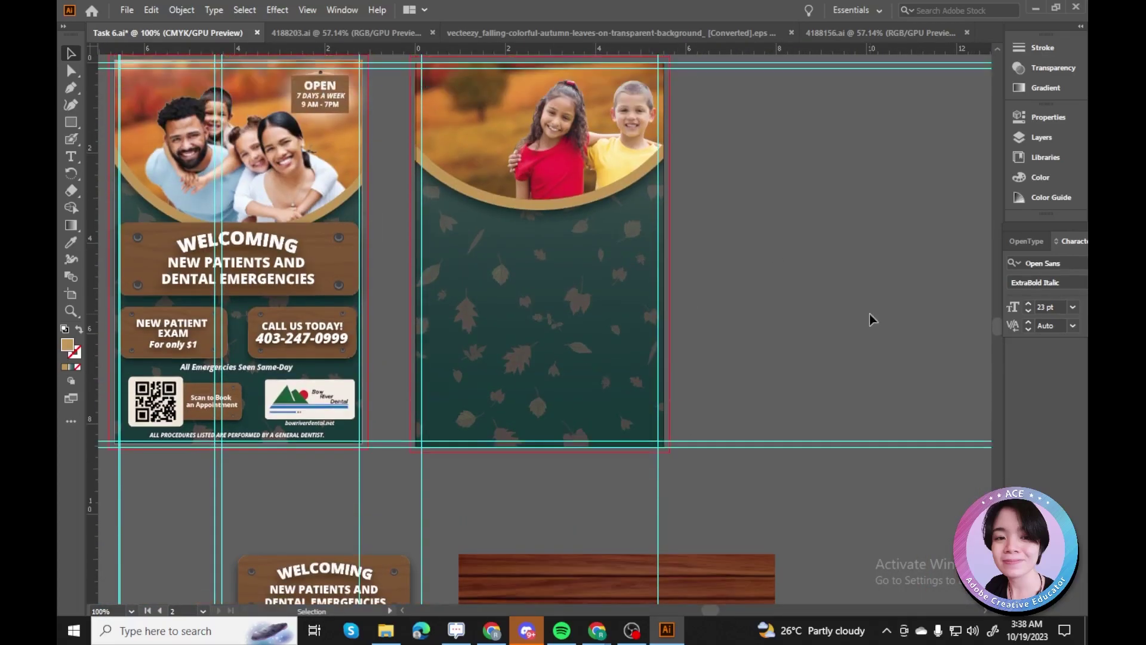
# Duplicate the front's hanging wooden sign with its glow, without the text, to the back photo's upper-left area.
pyautogui.scroll(3, 692, 338)
pyautogui.hotkey('ctrl', '+')
pyautogui.hotkey('ctrl', '+')
pyautogui.hotkey('ctrl', '+')
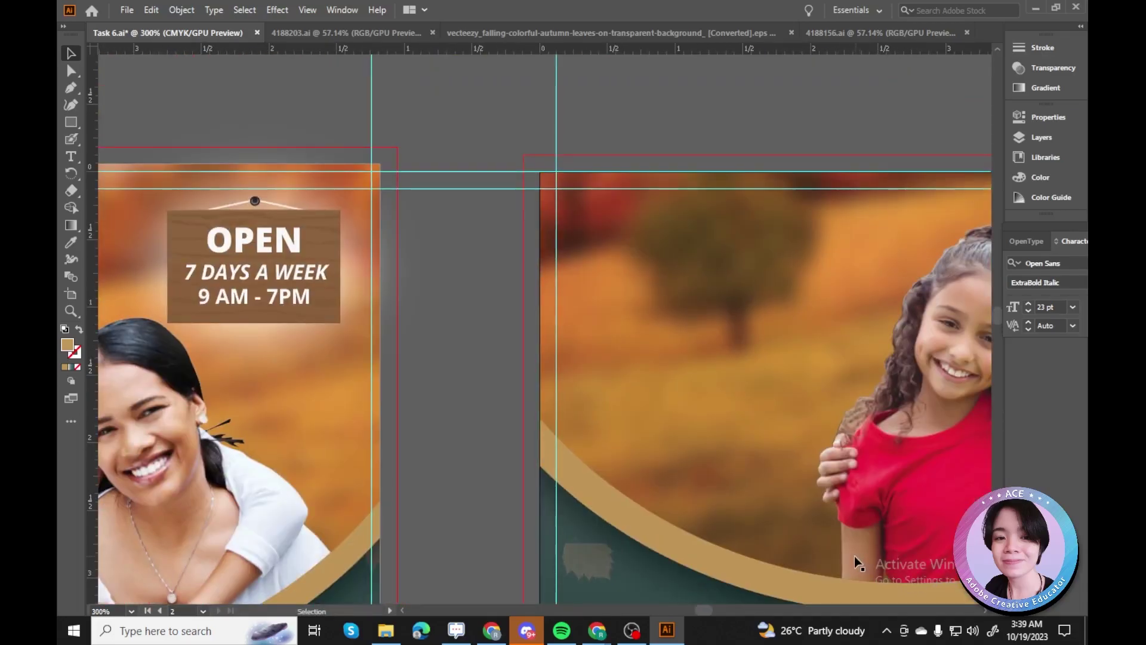
pyautogui.moveTo(488, 260); pyautogui.dragTo(698, 462)
pyautogui.hotkey('ctrl', 'z')
pyautogui.hotkey('ctrl', '+')
pyautogui.hotkey('ctrl', '+')
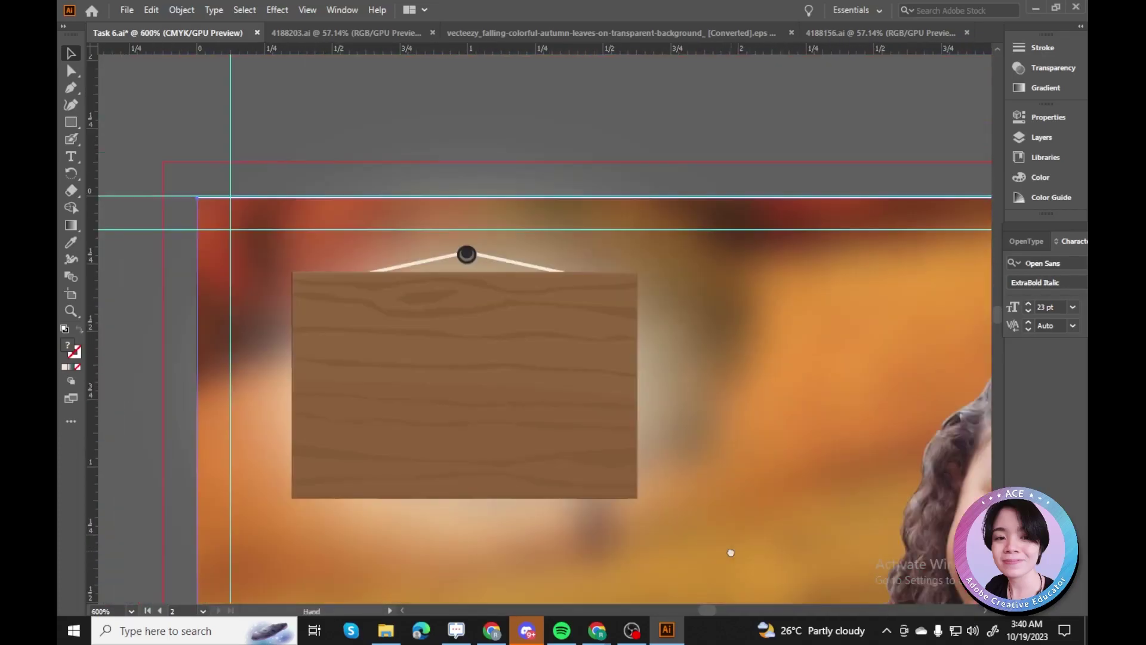
# Try to stretch the back sign's board downward.
pyautogui.click(71, 53)
pyautogui.scroll(-3, 538, 162)
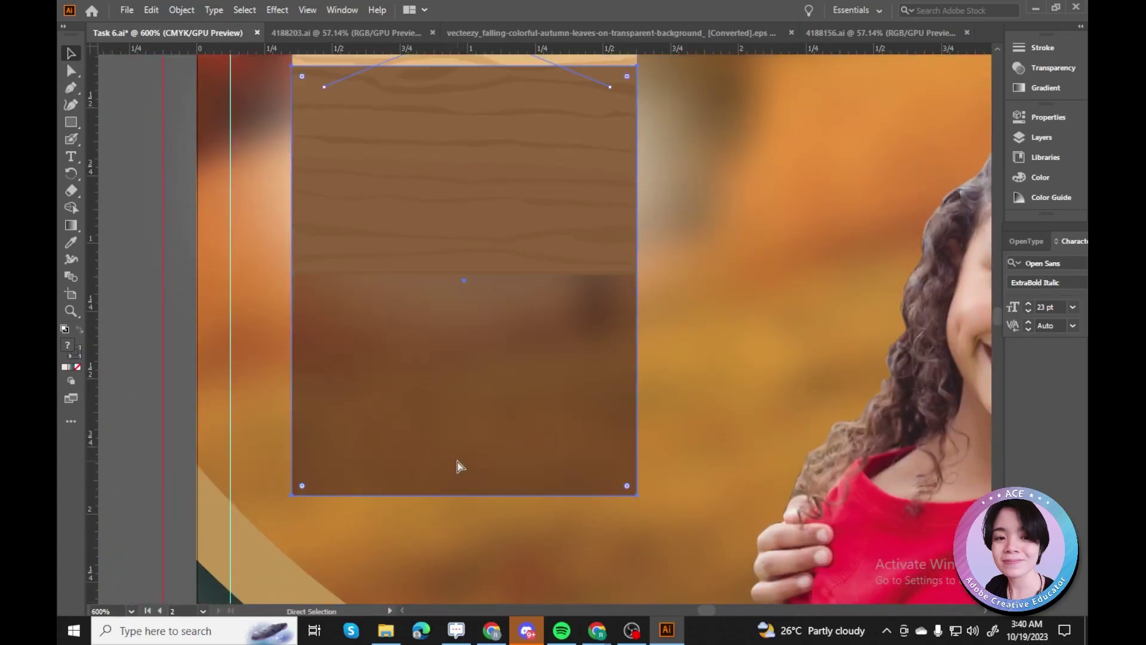
pyautogui.click(71, 72)
pyautogui.click(566, 155)
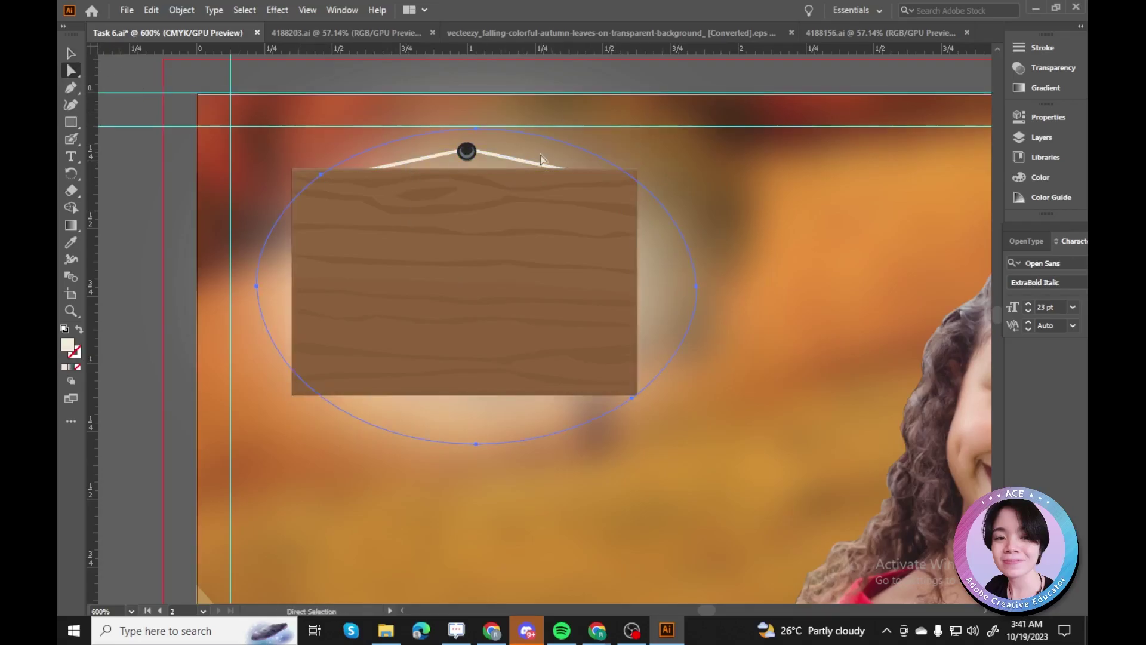
# Enlarge the back sign's board, wood grain and string to a nearly square shape, excluding the nail from the scaling.
pyautogui.hotkey('ctrl', '+')
pyautogui.hotkey('ctrl', '+')
pyautogui.hotkey('ctrl', '+')
pyautogui.scroll(5, 511, 359)
pyautogui.click(511, 357)
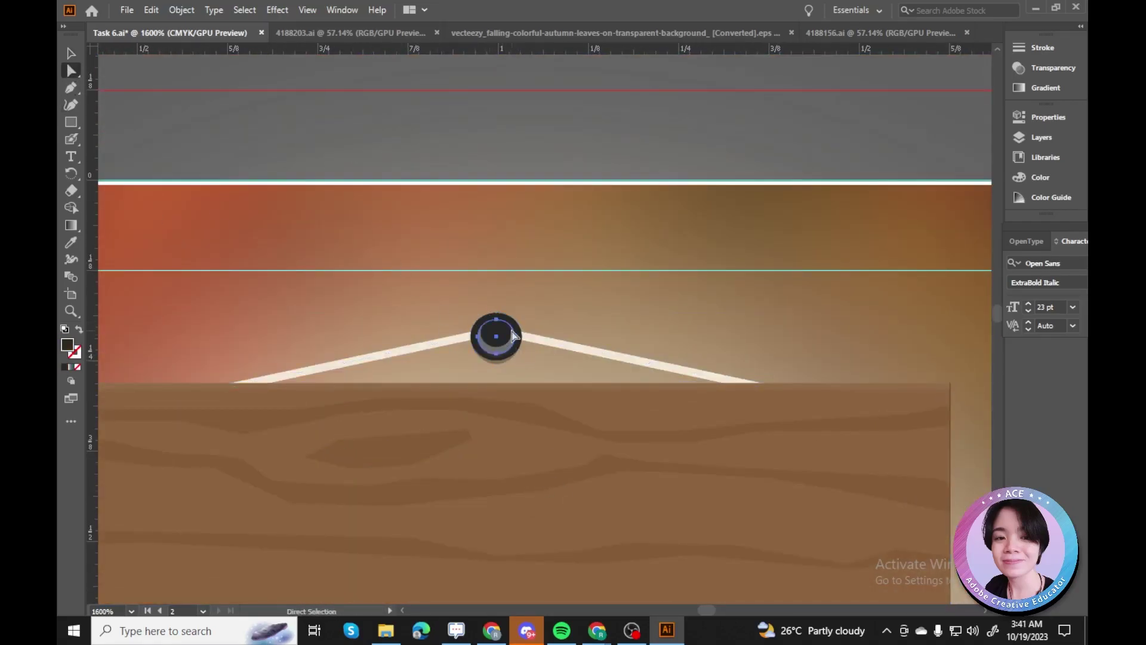
pyautogui.hotkey('ctrl', '+')
pyautogui.hotkey('ctrl', '+')
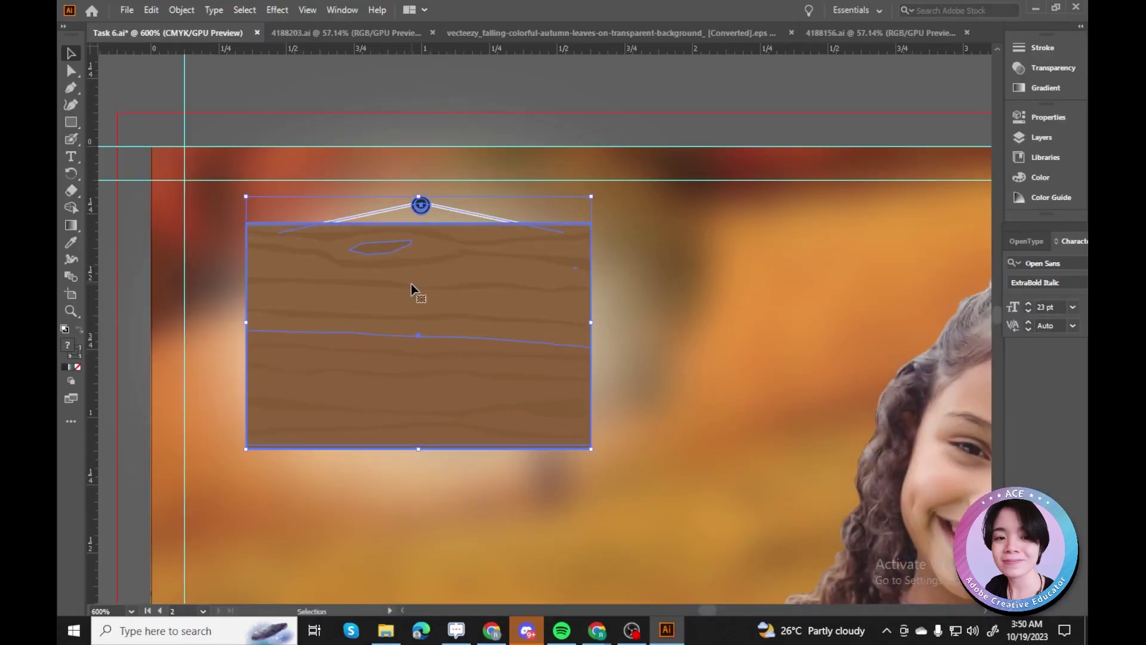
pyautogui.click(71, 71)
pyautogui.click(484, 271)
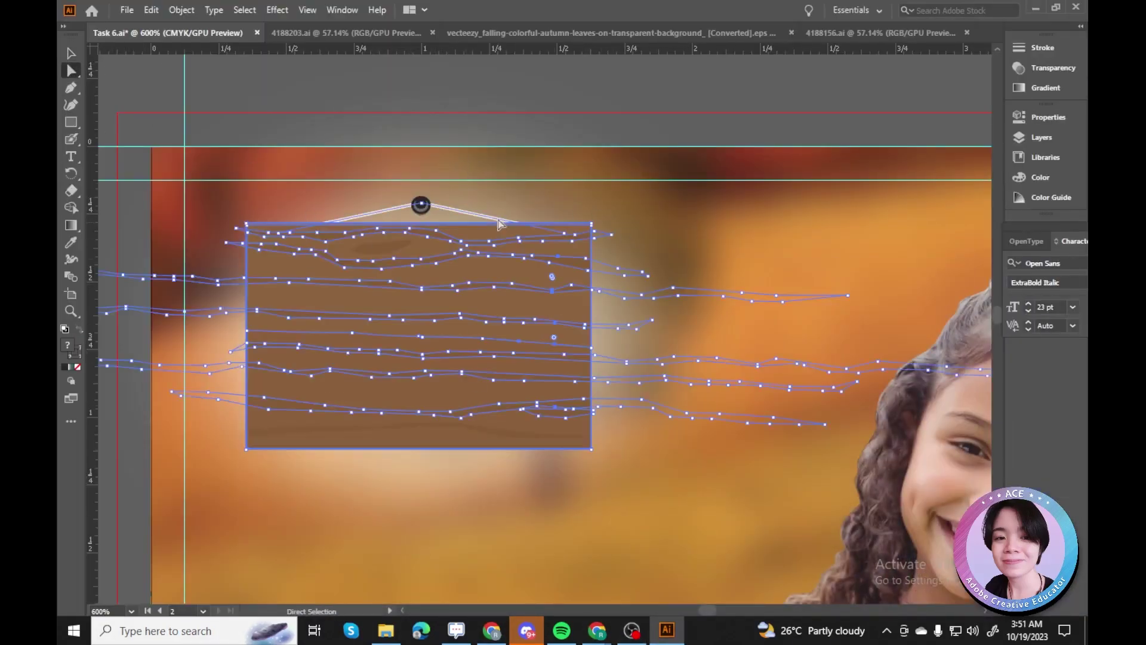
pyautogui.scroll(1, 621, 465)
pyautogui.scroll(-2, 560, 342)
pyautogui.press('v')
pyautogui.moveTo(475, 307); pyautogui.dragTo(464, 457)
pyautogui.hscroll(3, 358, 293)
pyautogui.moveTo(358, 292); pyautogui.dragTo(427, 293)
pyautogui.scroll(-2, 539, 411)
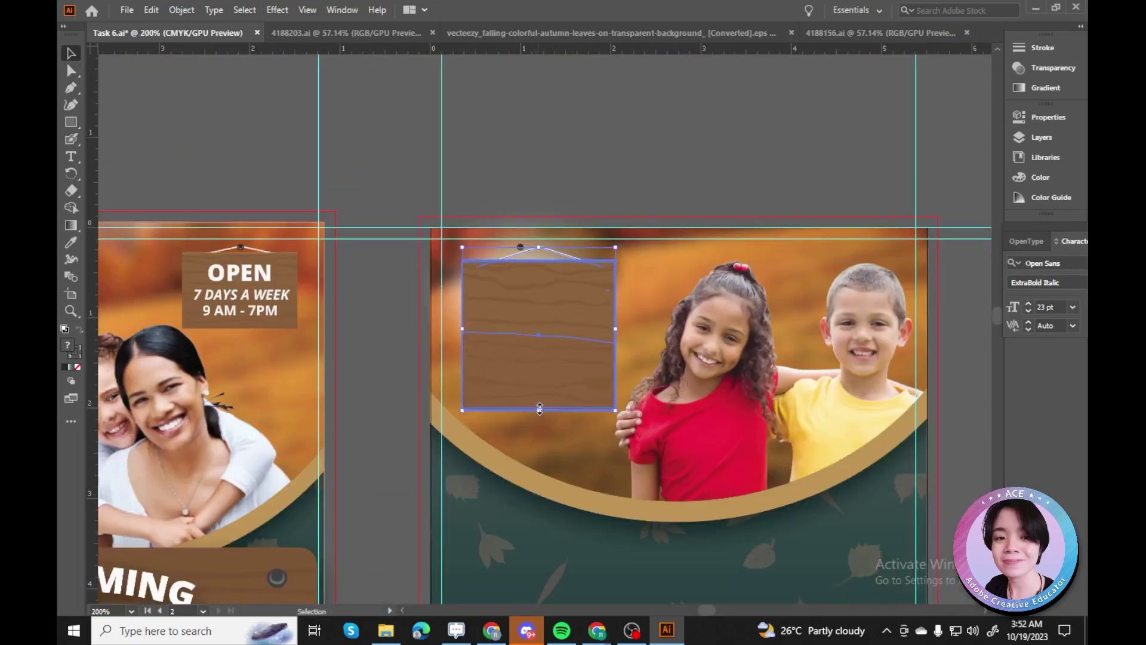
# Scale the enlarged wooden board and string down slightly and shift them to the right on the back photo.
pyautogui.scroll(1, 596, 191)
pyautogui.click(475, 239)
pyautogui.press('a')
pyautogui.scroll(1, 478, 239)
pyautogui.click(509, 298)
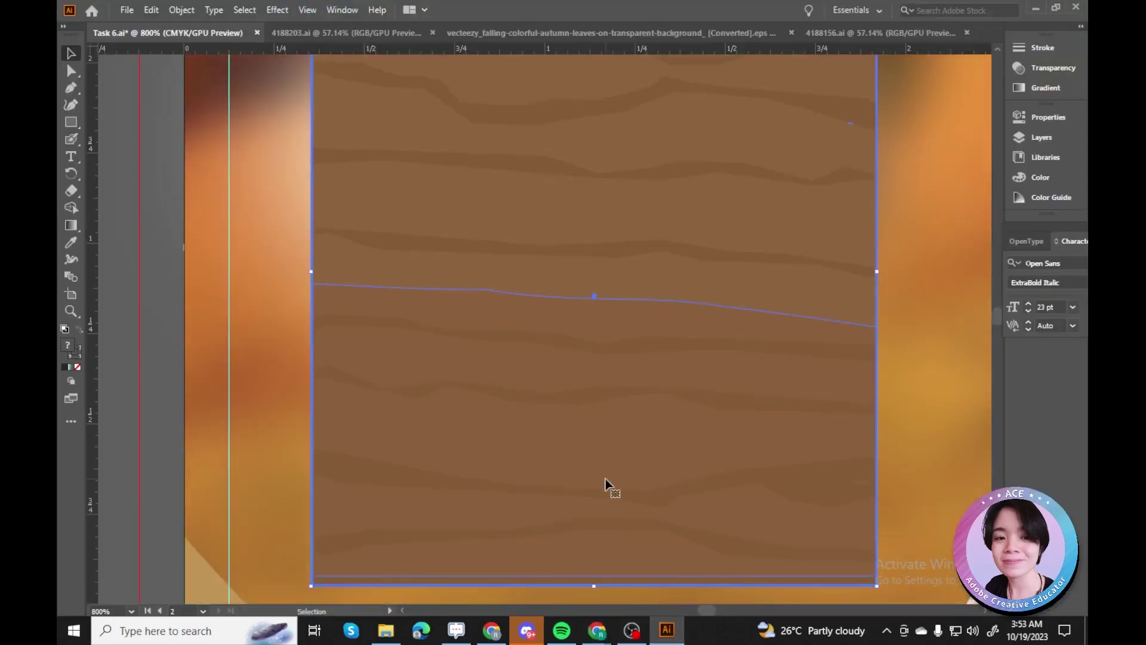
pyautogui.press('v')
pyautogui.scroll(-1, 445, 159)
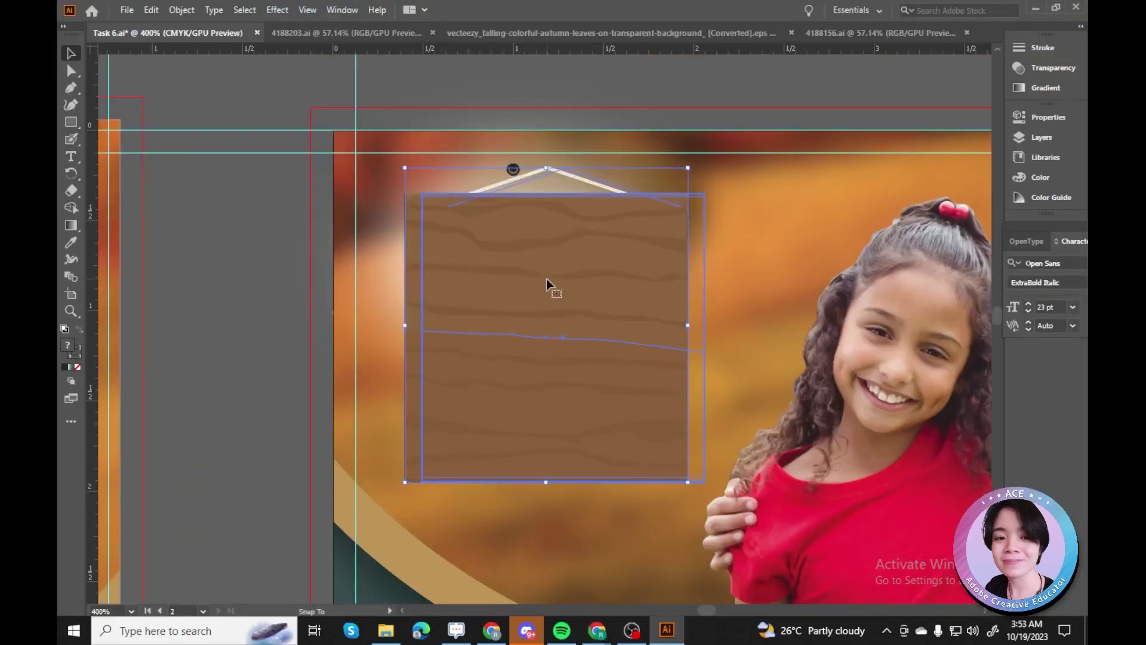
pyautogui.hotkey('ctrl', 'shift', 'a')
# Move the nail onto the peak of the back sign's string.
pyautogui.scroll(1, 463, 250)
pyautogui.rightClick(461, 250)
pyautogui.click(508, 150)
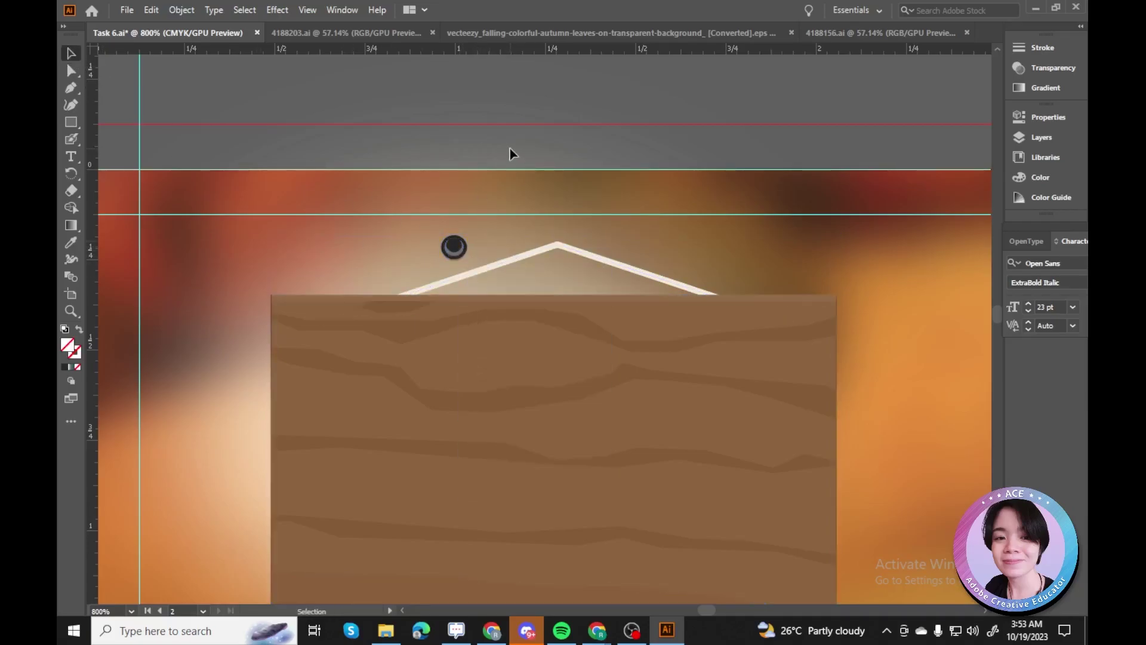
pyautogui.click(453, 249)
pyautogui.scroll(-1, 453, 248)
pyautogui.press('a')
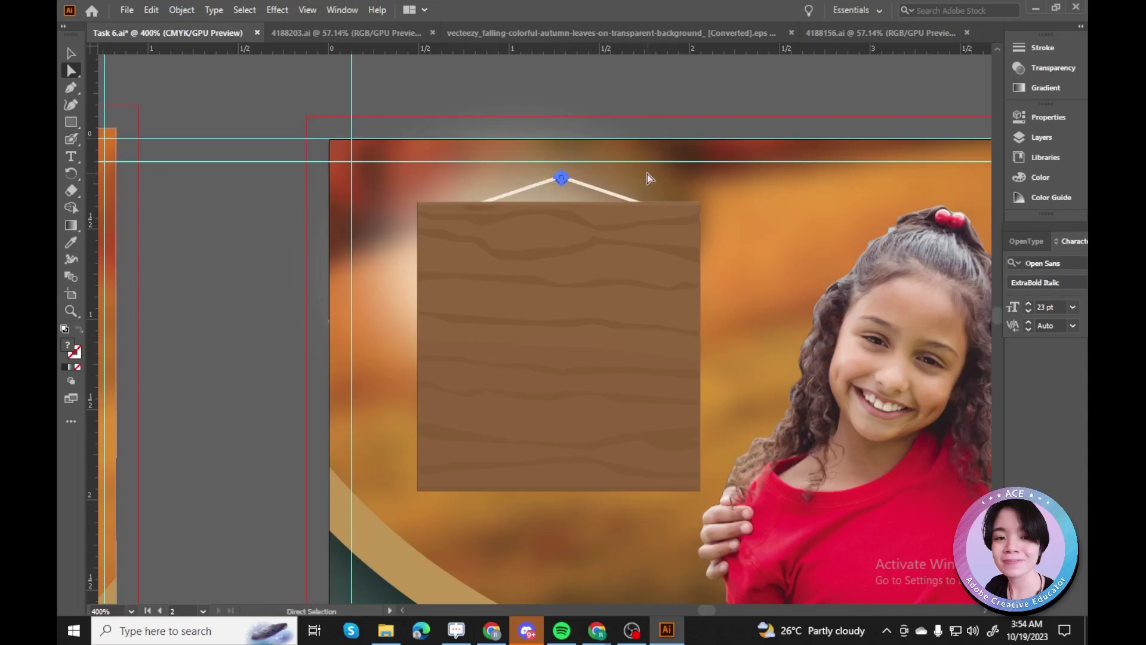
# Fine-tune the nail and string peak so they sit centered above the wooden board.
pyautogui.click(551, 241)
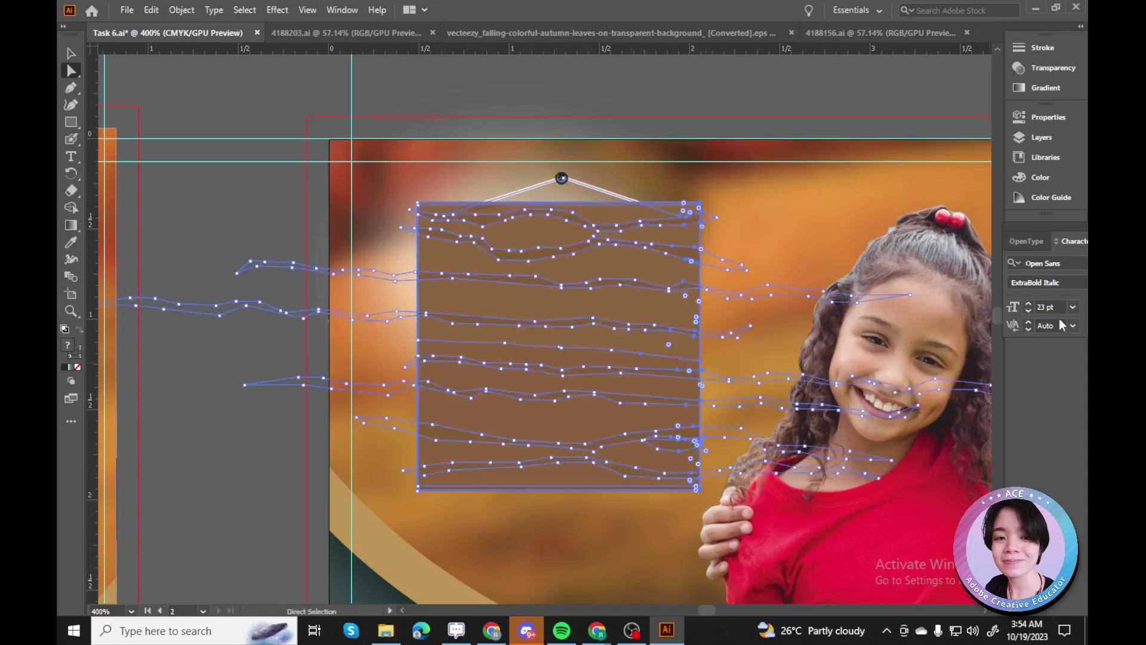
pyautogui.press('v')
pyautogui.scroll(-1, 537, 187)
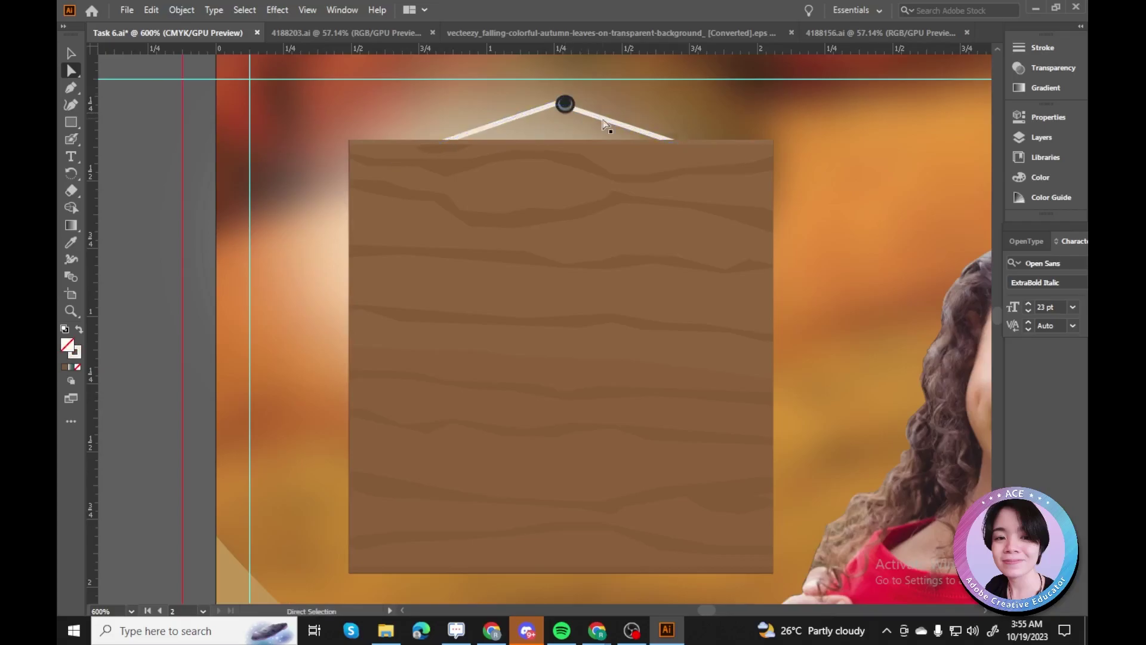
pyautogui.click(565, 104)
pyautogui.scroll(1, 537, 306)
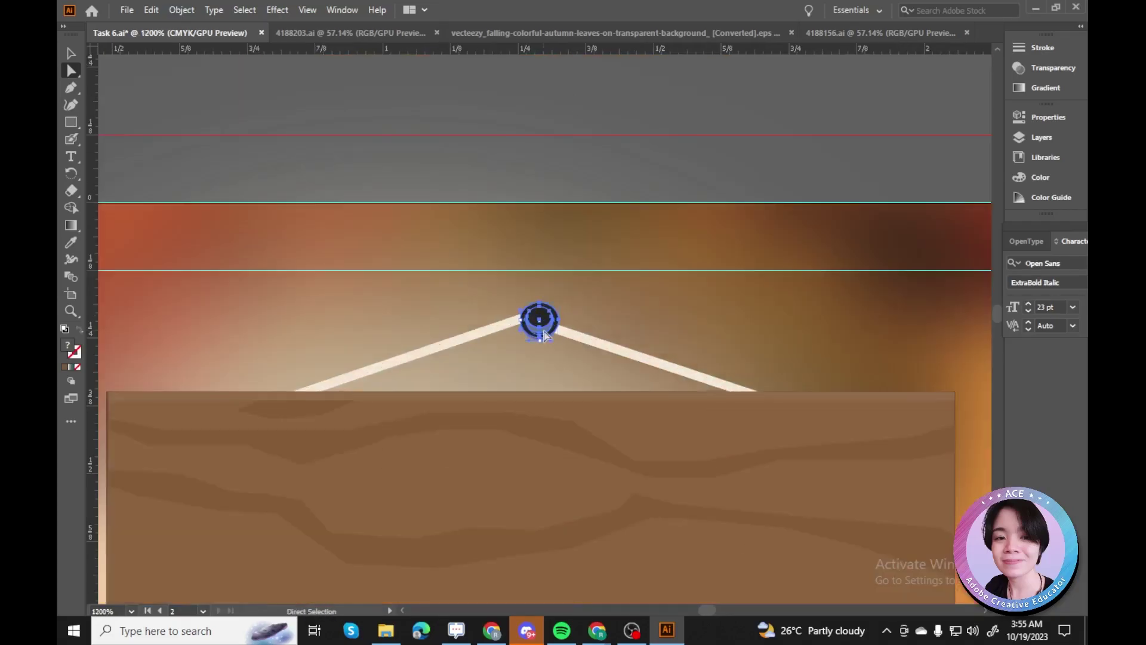
pyautogui.scroll(-3, 533, 321)
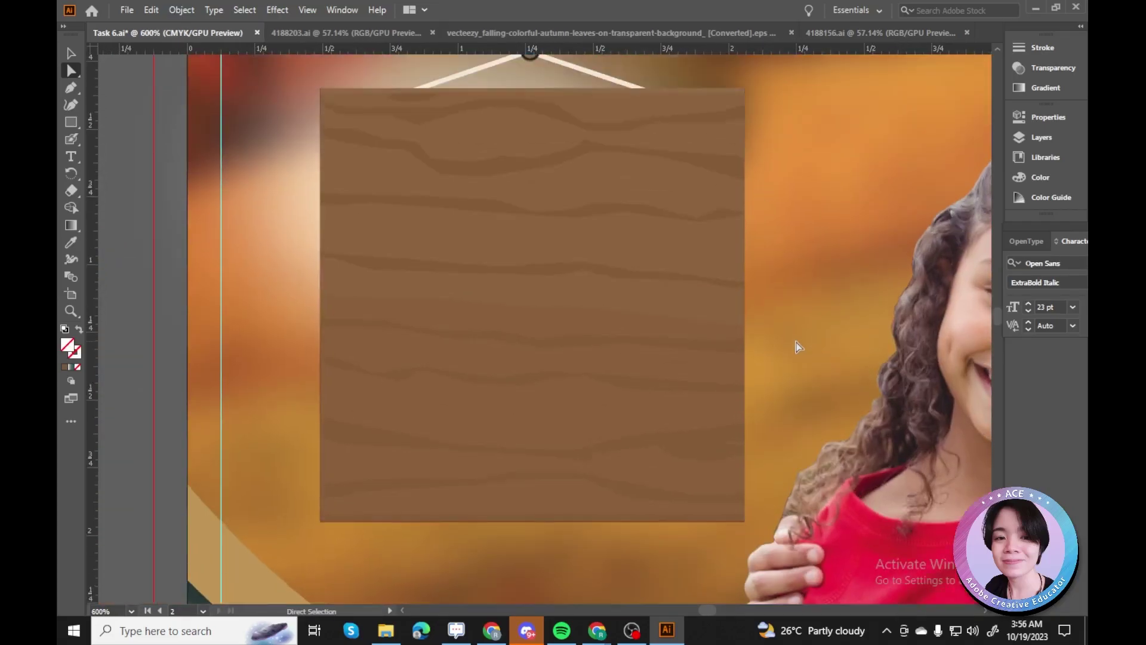
# Enlarge the soft off-white glow ellipse behind the back's sign so it surrounds the square board.
pyautogui.scroll(1, 550, 264)
pyautogui.press('v')
pyautogui.click(389, 215)
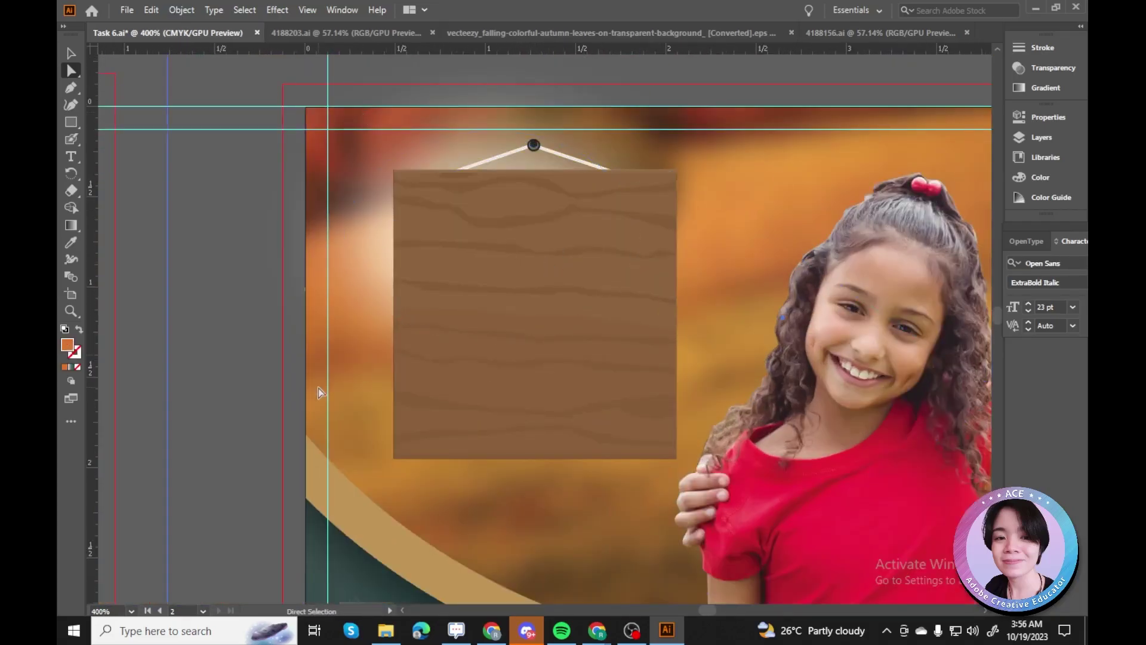
pyautogui.hscroll(-5, 504, 477)
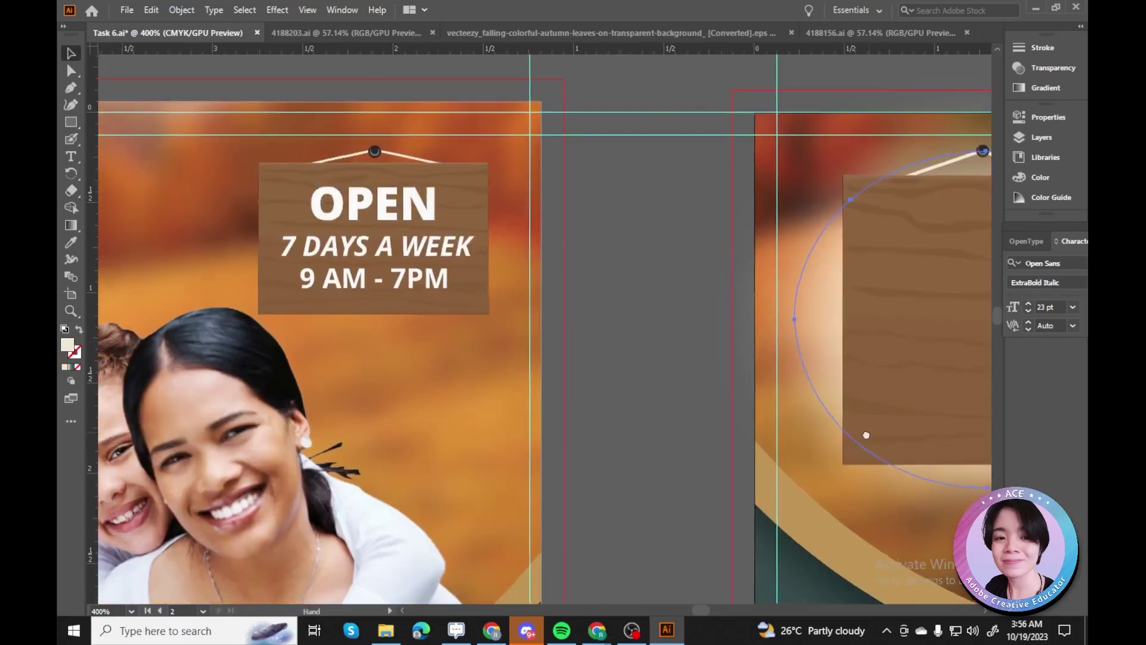
# Place a copy of the soft glow behind the OPEN 7 DAYS A WEEK sign on the front artboard.
pyautogui.click(302, 227)
pyautogui.hscroll(-5, 545, 283)
pyautogui.rightClick(520, 287)
pyautogui.rightClick(558, 322)
pyautogui.moveTo(560, 226)
pyautogui.mouseDown()
pyautogui.moveTo(808, 277)
pyautogui.moveTo(782, 158)
pyautogui.moveTo(555, 244)
pyautogui.mouseUp()
pyautogui.hotkey('ctrl', '[')
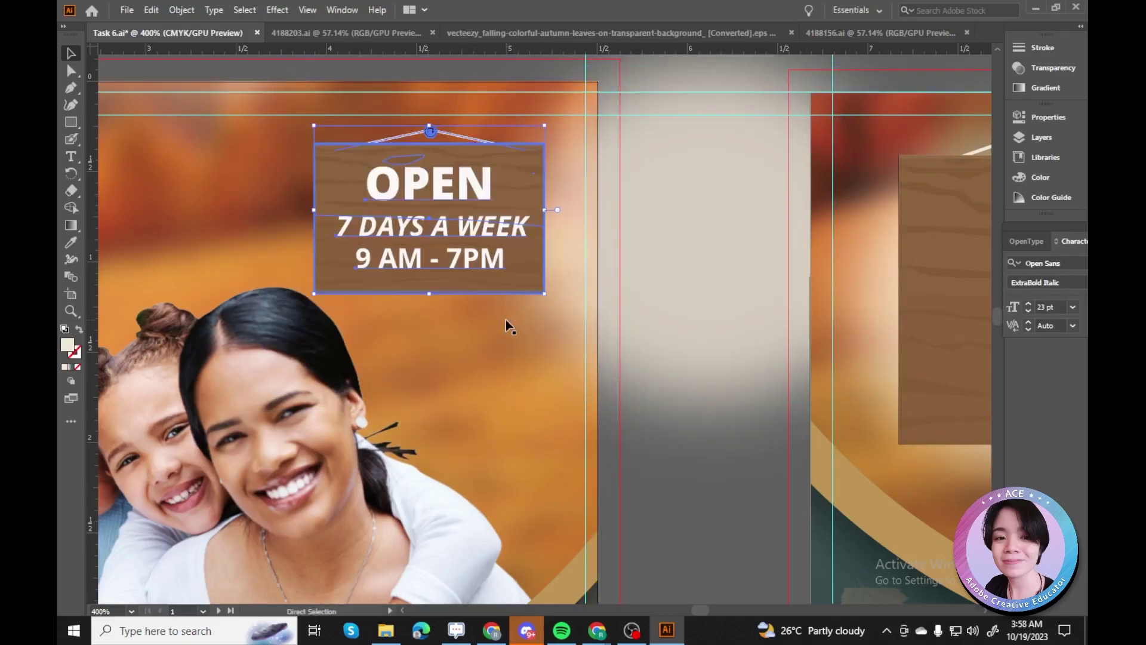
pyautogui.moveTo(635, 224); pyautogui.dragTo(602, 203)
pyautogui.scroll(1, 602, 203)
pyautogui.click(671, 358)
pyautogui.hotkey('ctrl', '-')
pyautogui.hotkey('ctrl', '-')
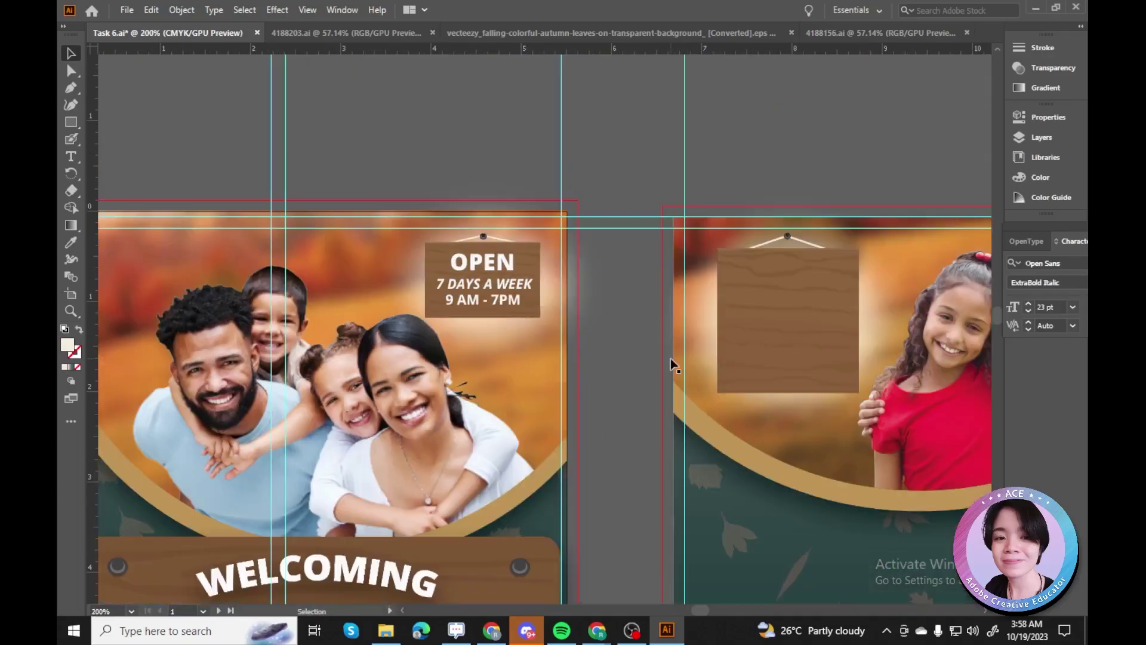
# Check the transparency settings of the hanging sign's artwork on the back.
pyautogui.click(790, 242)
pyautogui.click(1049, 69)
pyautogui.click(718, 154)
pyautogui.hscroll(5, 657, 238)
pyautogui.scroll(-1, 575, 308)
pyautogui.click(448, 189)
# Copy the CHILDREN'S DENTISTRY heading from the source text in the other window and paste it over the back's wooden sign.
pyautogui.hotkey('alt', 'Tab')
pyautogui.moveTo(314, 317); pyautogui.dragTo(525, 348)
pyautogui.hotkey('ctrl', 'c')
pyautogui.hotkey('alt', 'Tab')
pyautogui.hotkey('ctrl', '1')
pyautogui.hotkey('ctrl', 'v')
pyautogui.click(568, 325)
pyautogui.hotkey('ctrl', '=')
pyautogui.hotkey('ctrl', '=')
pyautogui.hotkey('ctrl', '=')
pyautogui.click(71, 54)
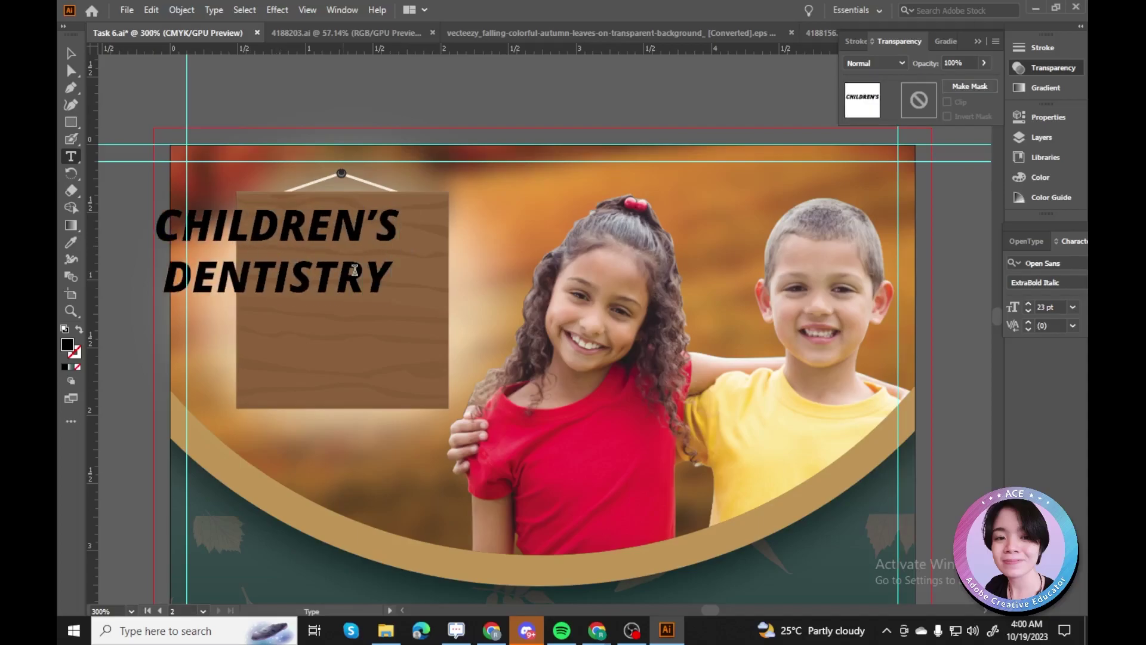
# Recolor the CHILDREN'S DENTISTRY heading white and scale it down to fit inside the wooden board.
pyautogui.hotkey('ctrl', 'a')
pyautogui.doubleClick(67, 344)
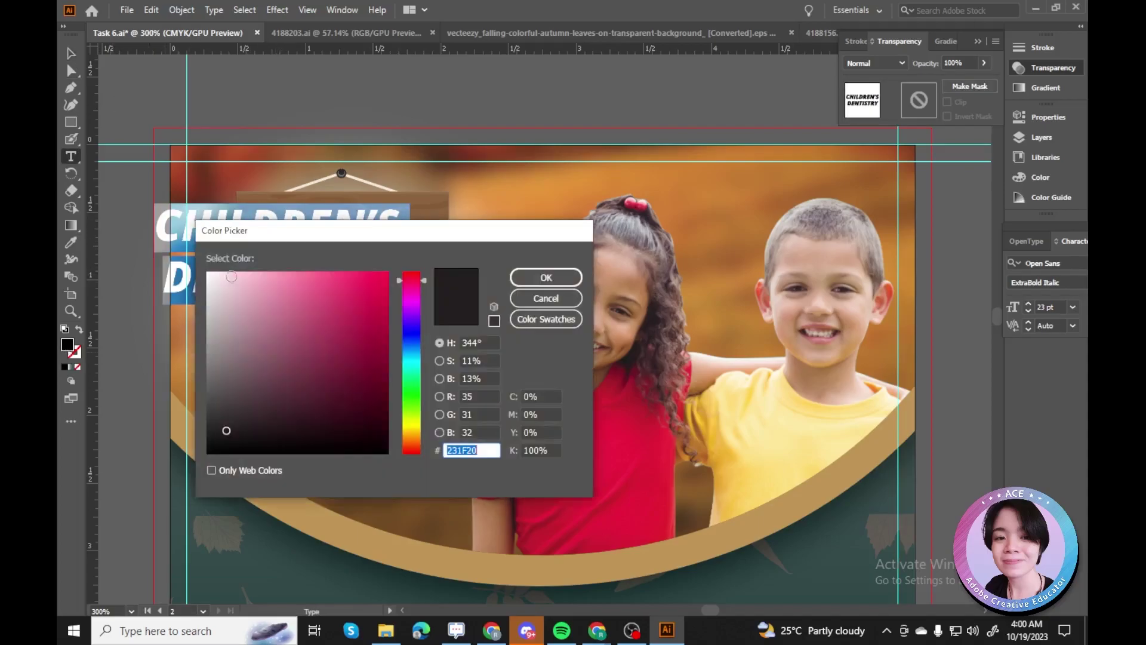
pyautogui.press('Return')
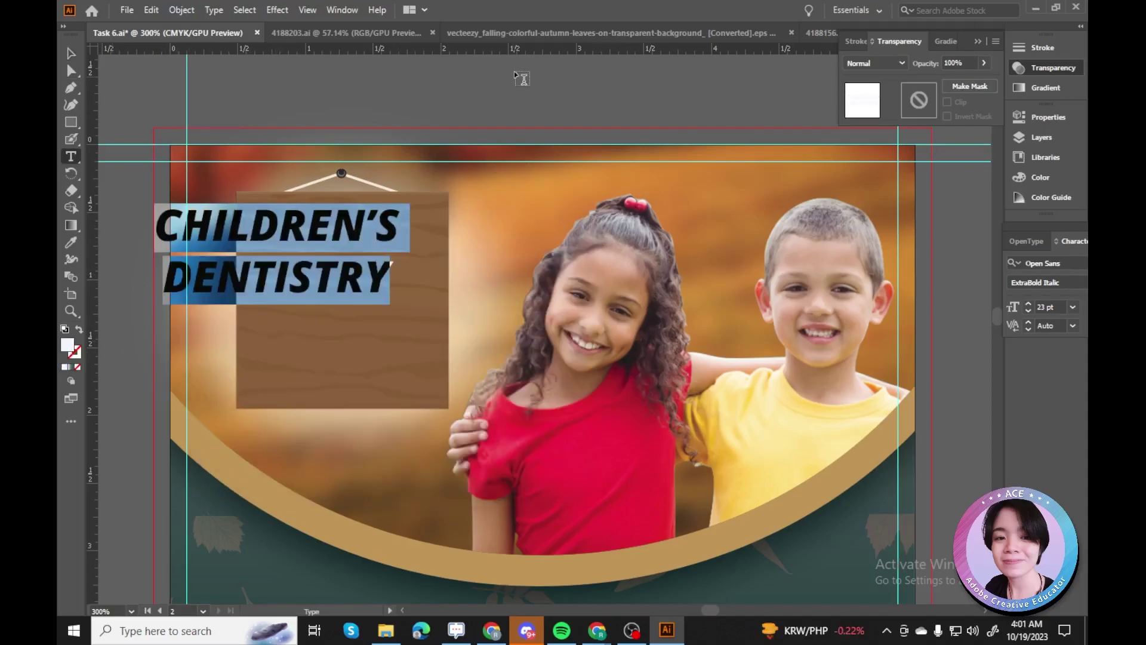
# Add the center-aligned Preventive Dentistry practice paragraph beneath the heading on the wooden sign.
pyautogui.moveTo(1072, 241); pyautogui.dragTo(828, 288)
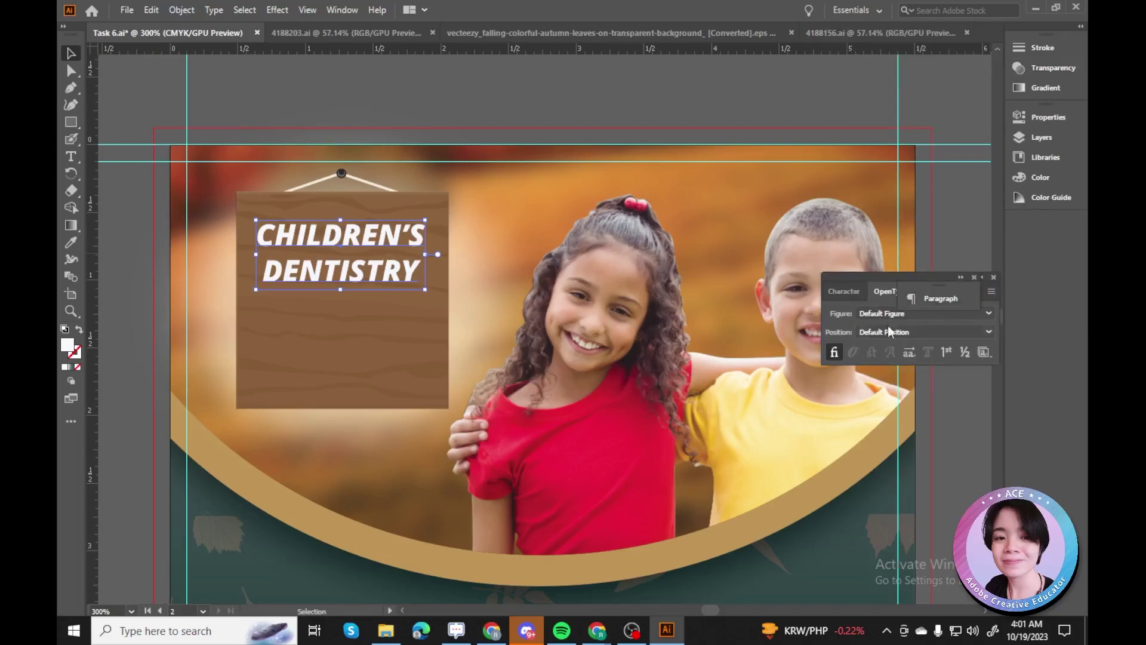
pyautogui.click(976, 331)
pyautogui.click(894, 318)
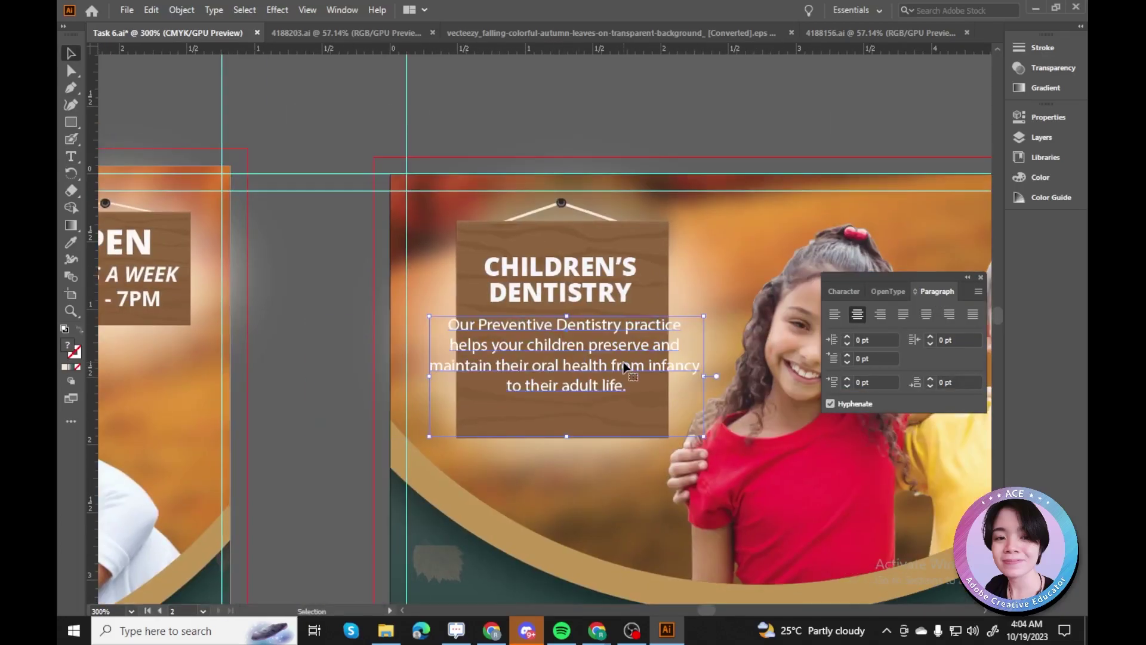
# Set the Preventive Dentistry paragraph's font to Open Sans SemiBold.
pyautogui.click(1048, 117)
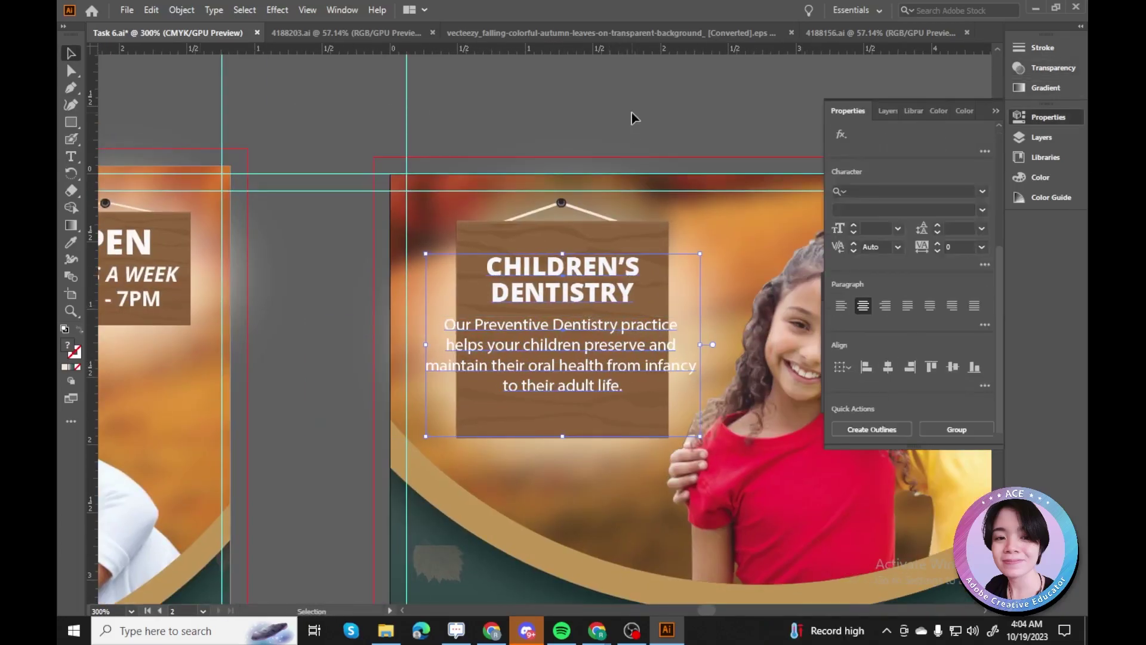
pyautogui.click(960, 356)
pyautogui.write('open sans')
pyautogui.click(830, 579)
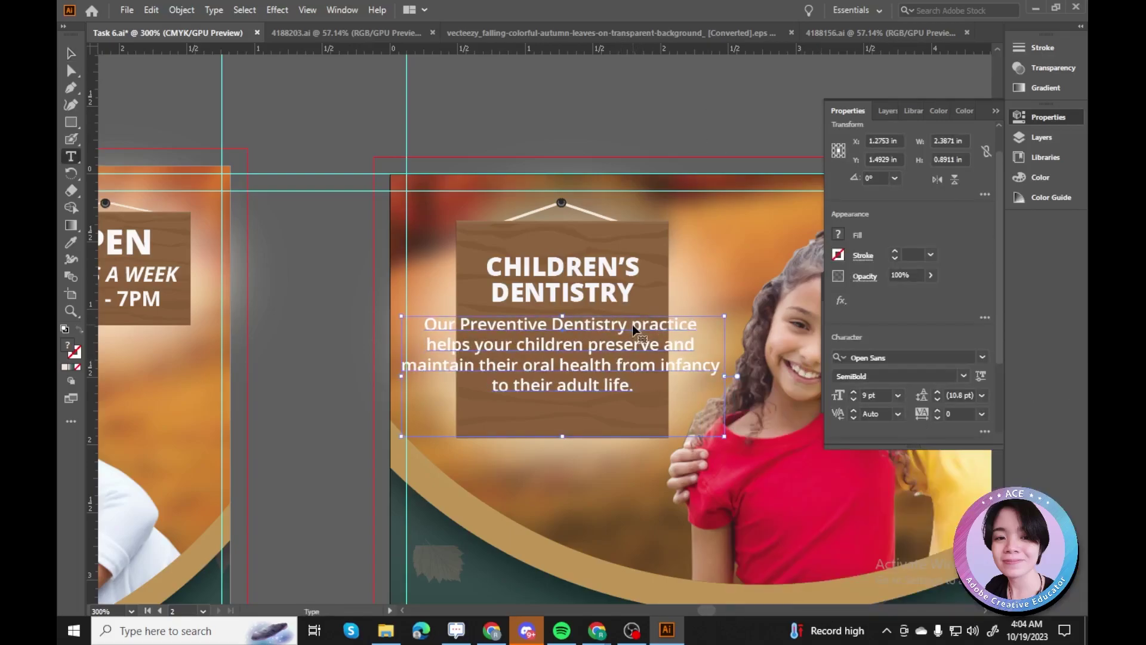
# Re-break the paragraph into five lines, ending the first at "Dentistry", the second at "children" and the third at "maintain".
pyautogui.press('Return')
pyautogui.click(400, 365)
pyautogui.press('BackSpace')
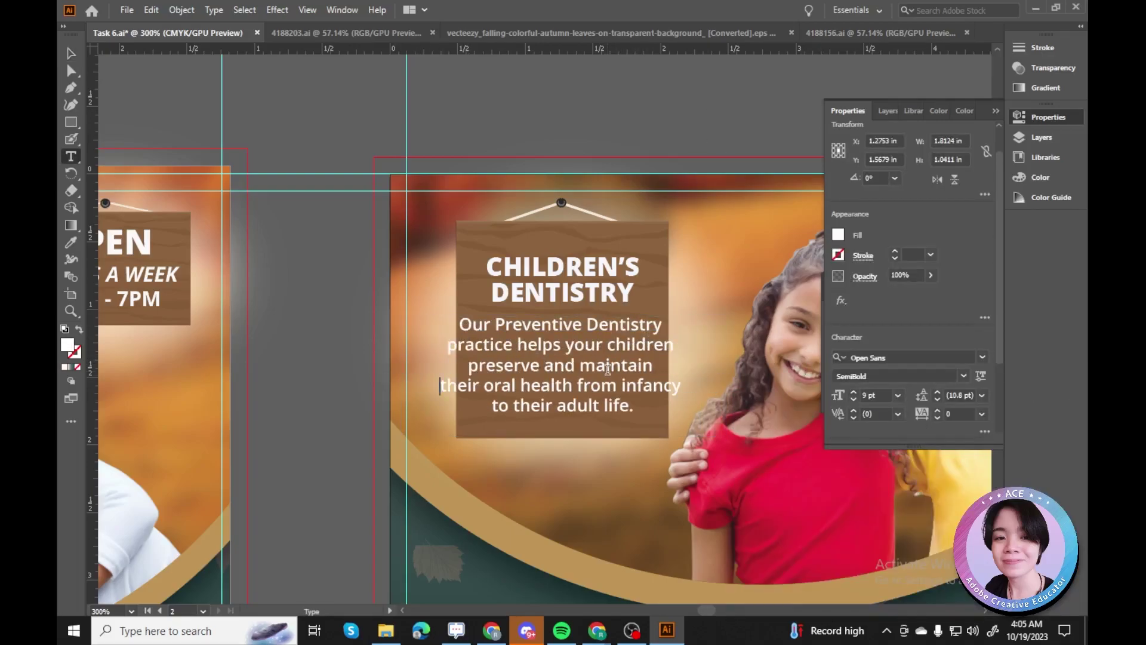
# Try to enlarge the back's wooden sign around the heading and paragraph.
pyautogui.click(71, 53)
pyautogui.click(563, 436)
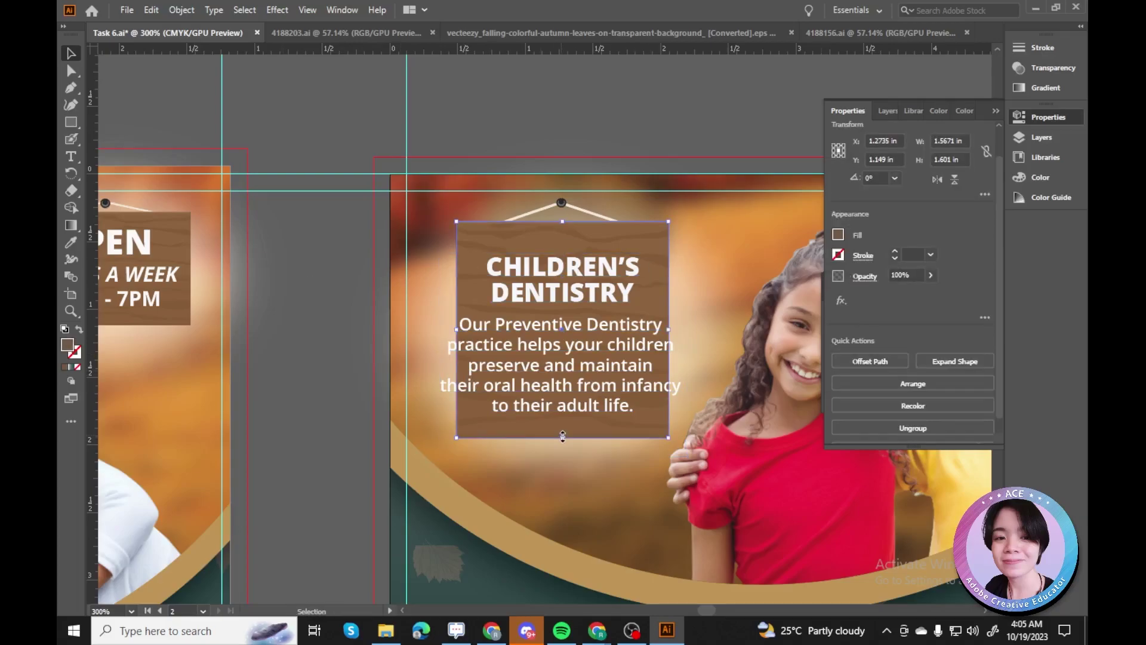
pyautogui.click(646, 314)
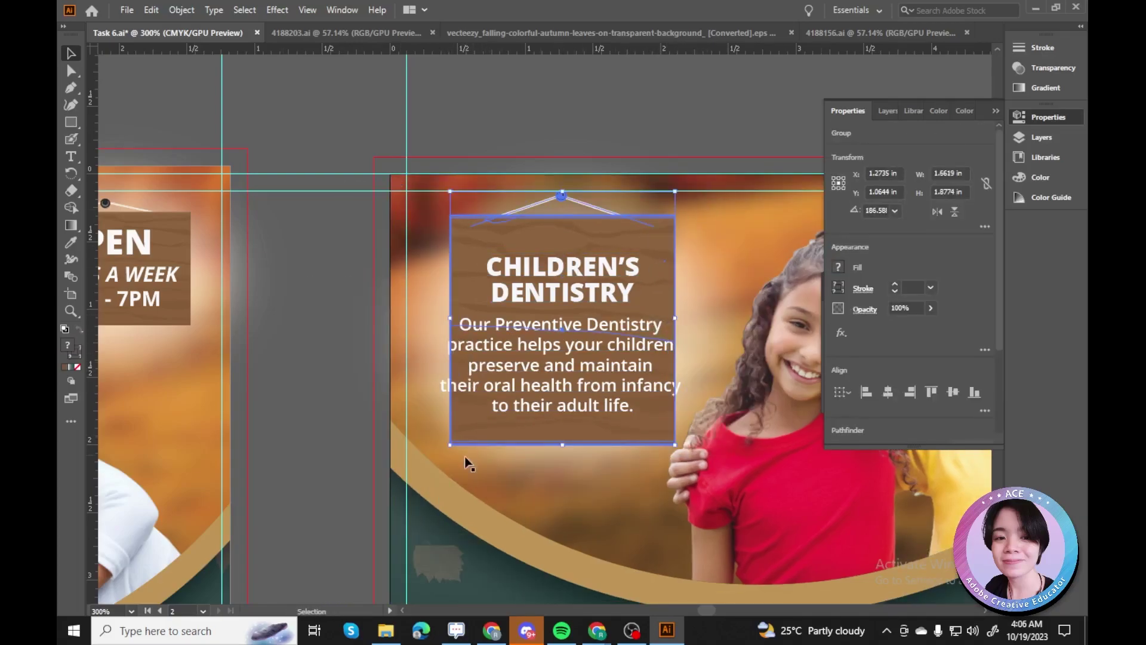
pyautogui.click(579, 436)
pyautogui.click(443, 213)
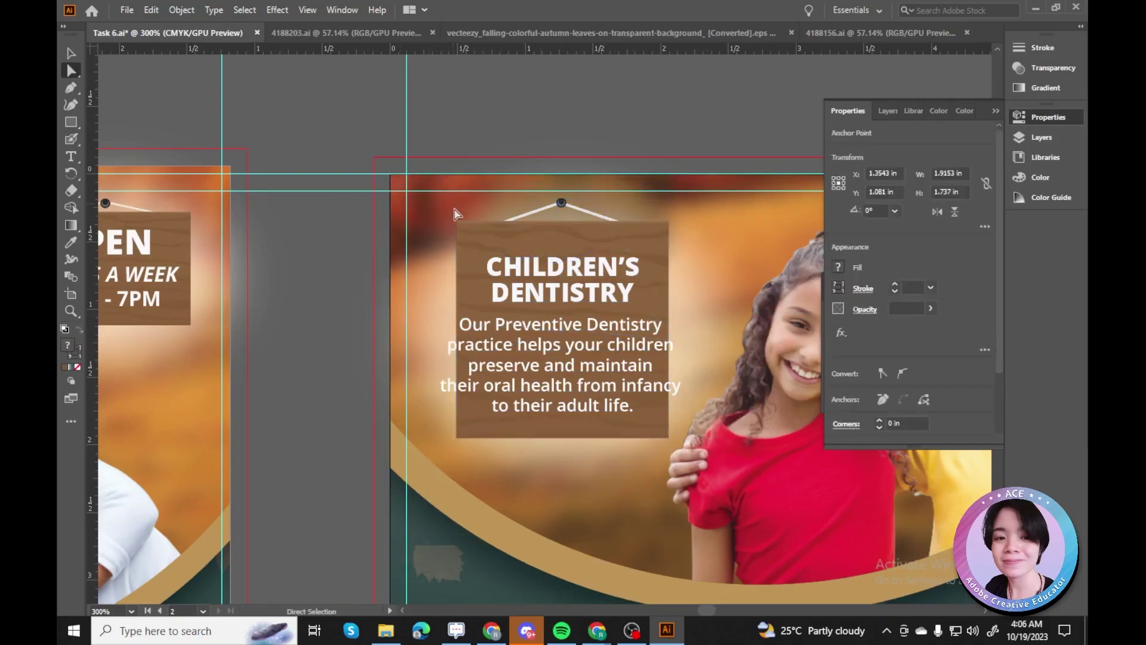
pyautogui.scroll(-3, 454, 239)
pyautogui.scroll(1, 482, 79)
pyautogui.click(482, 79)
pyautogui.press('a')
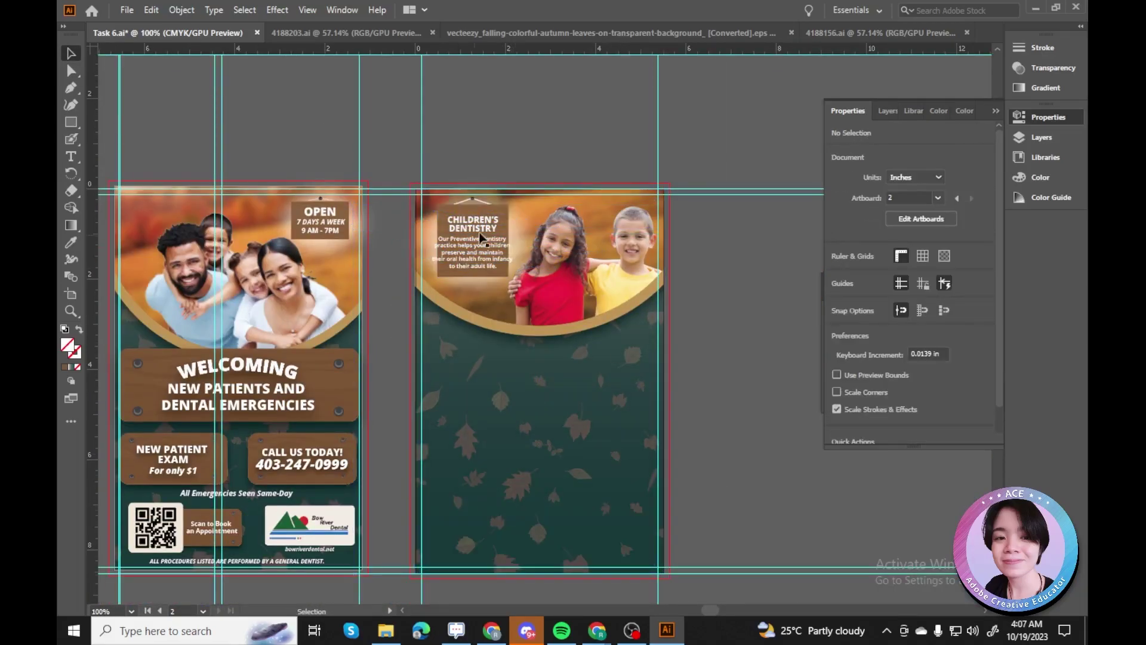
# Widen the back's wooden sign board to about 2.15 in so it surrounds the heading and paragraph.
pyautogui.click(493, 633)
pyautogui.click(493, 632)
pyautogui.scroll(3, 618, 171)
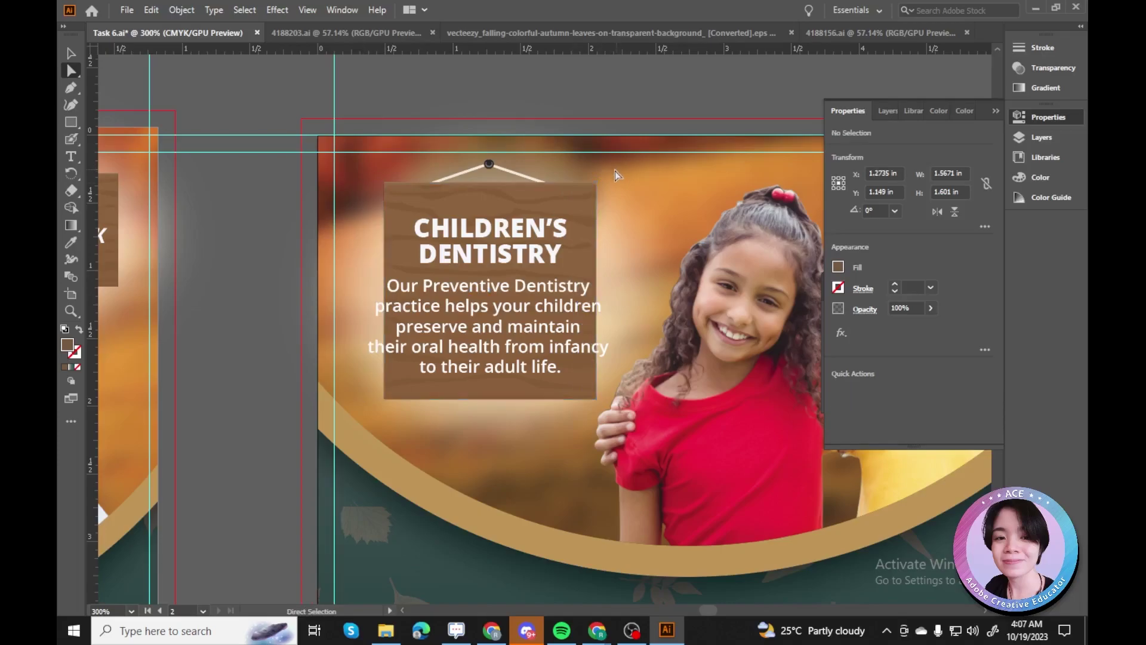
pyautogui.hotkey('ctrl', 'a')
pyautogui.press('v')
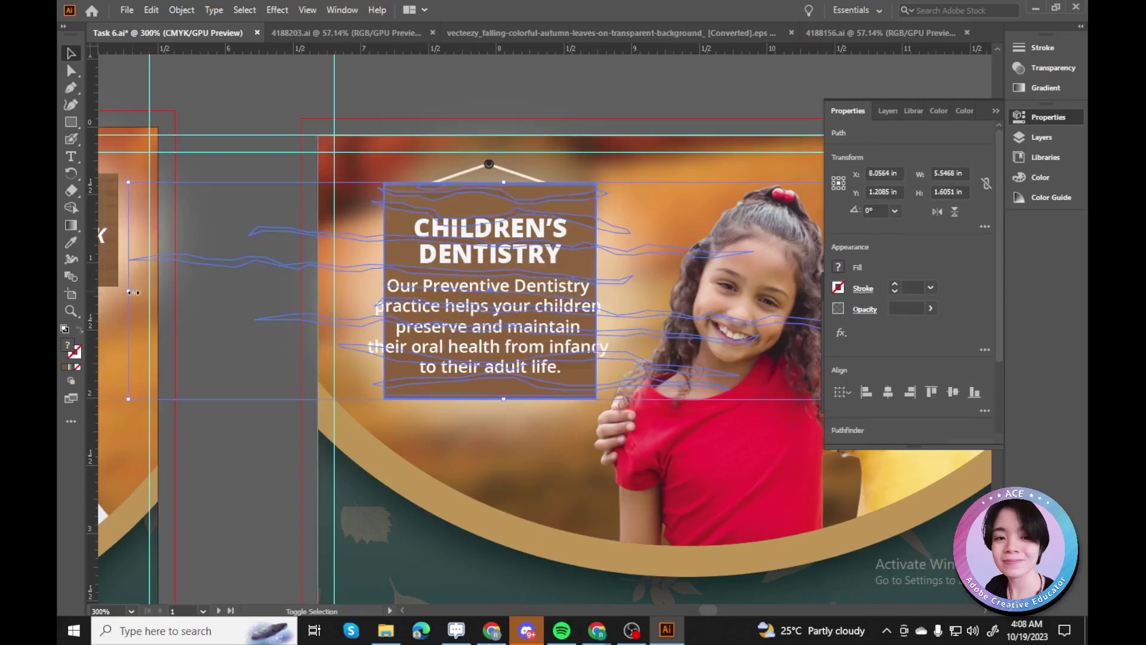
pyautogui.hotkey('ctrl', '-')
pyautogui.moveTo(282, 324); pyautogui.dragTo(249, 325)
pyautogui.hscroll(2, 478, 325)
pyautogui.moveTo(717, 325); pyautogui.dragTo(763, 326)
pyautogui.moveTo(464, 406); pyautogui.dragTo(472, 394)
pyautogui.moveTo(169, 326); pyautogui.dragTo(127, 333)
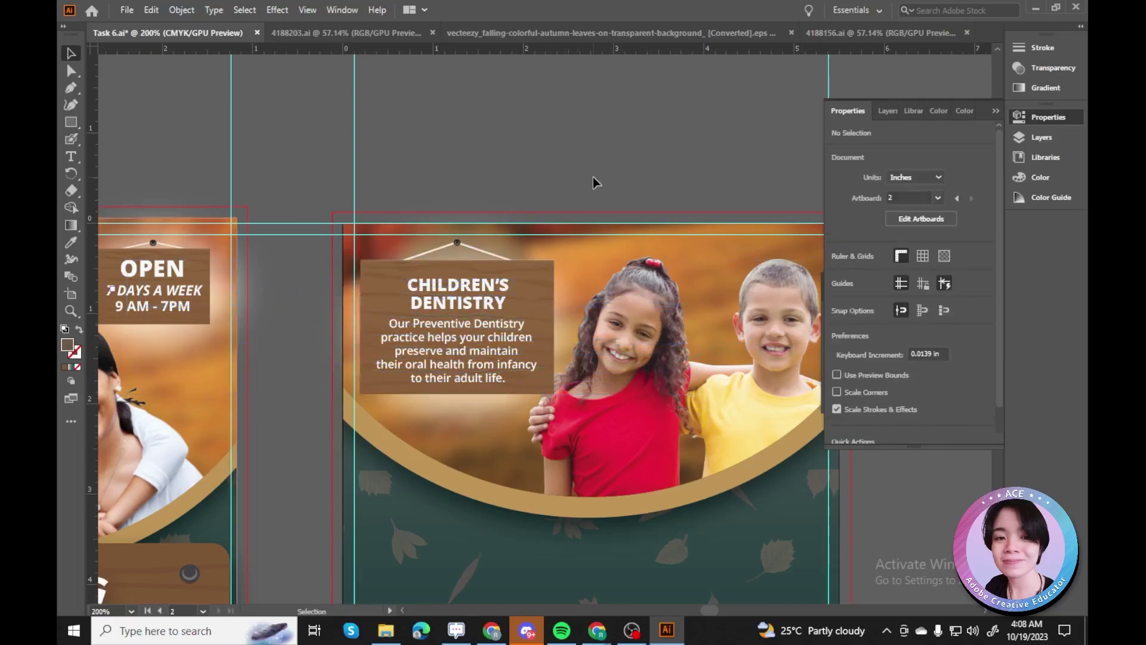
# Shift the heading and paragraph slightly up on the sign and try a drop shadow on both.
pyautogui.hotkey('ctrl', '+')
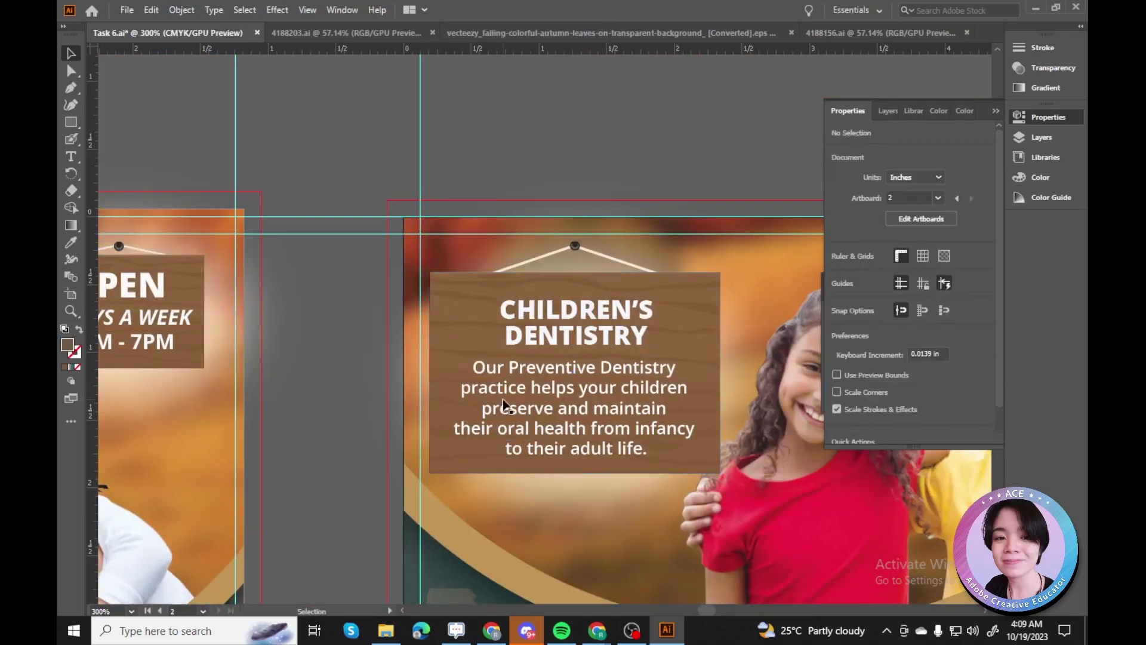
pyautogui.click(538, 323)
pyautogui.click(278, 9)
pyautogui.click(471, 173)
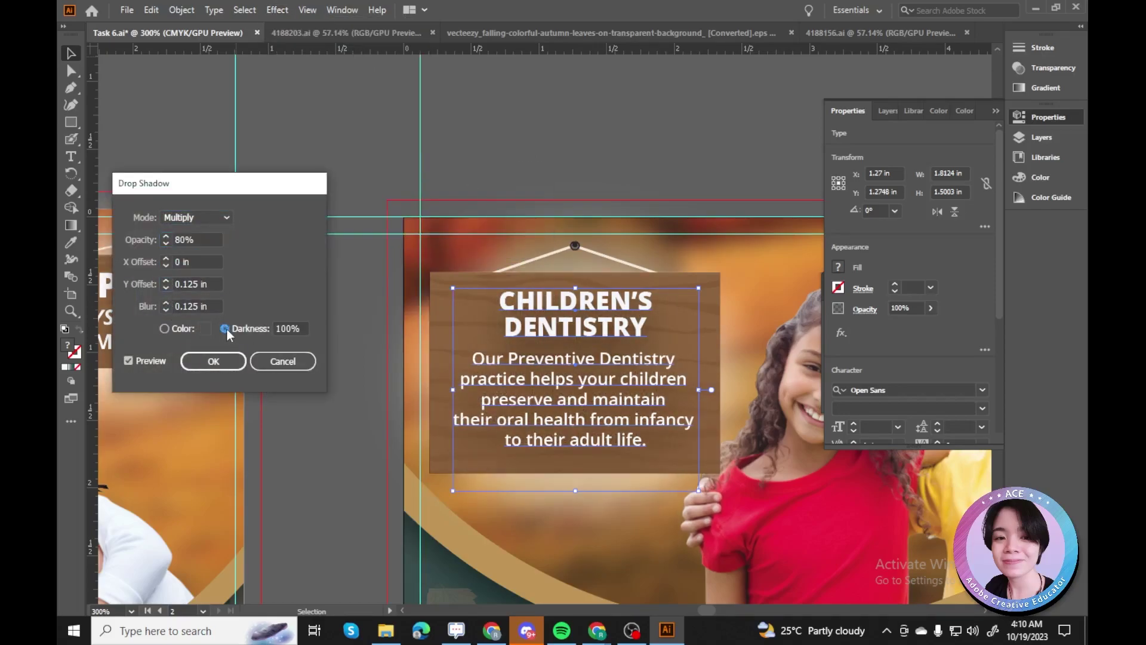
pyautogui.press('Return')
pyautogui.click(278, 9)
pyautogui.click(298, 22)
pyautogui.press('Escape')
pyautogui.click(461, 191)
pyautogui.hotkey('ctrl', '-')
pyautogui.hotkey('ctrl', '-')
pyautogui.scroll(-2, 403, 500)
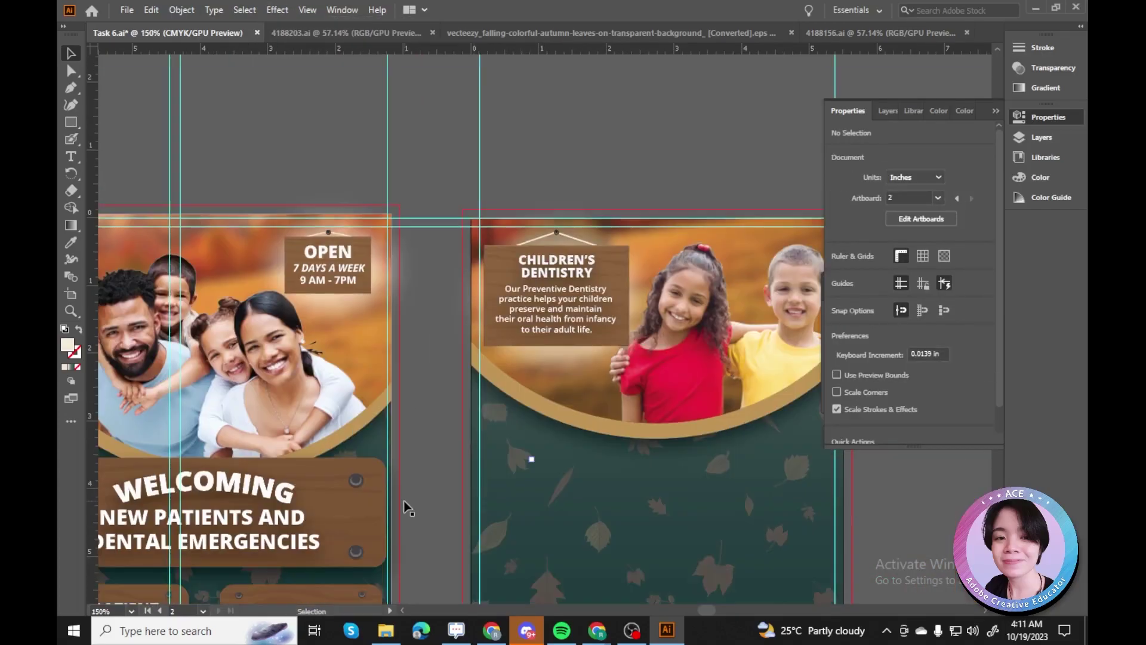
# Set the Preventive Dentistry paragraph's font style to Semibold Italic.
pyautogui.scroll(5, 503, 270)
pyautogui.click(503, 270)
pyautogui.scroll(-2, 503, 269)
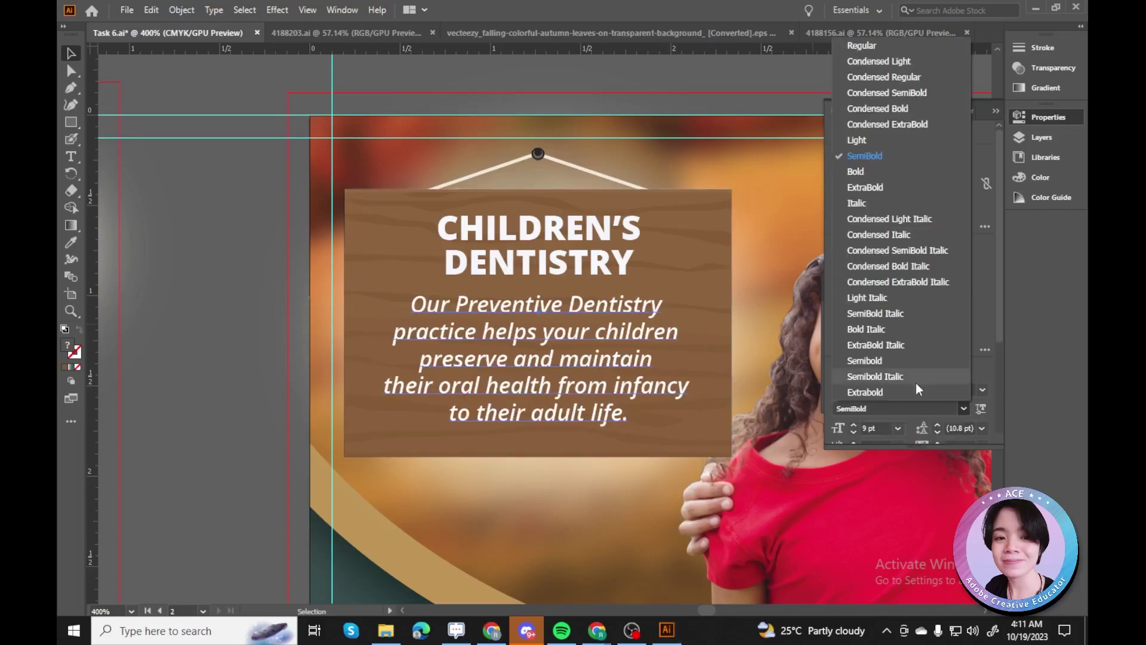
pyautogui.click(916, 382)
# Add a black Multiply drop shadow at 80% opacity, 0 in X offset, 0.125 in Y offset and 0.125 in blur to the heading and paragraph.
pyautogui.click(277, 9)
pyautogui.moveTo(359, 171)
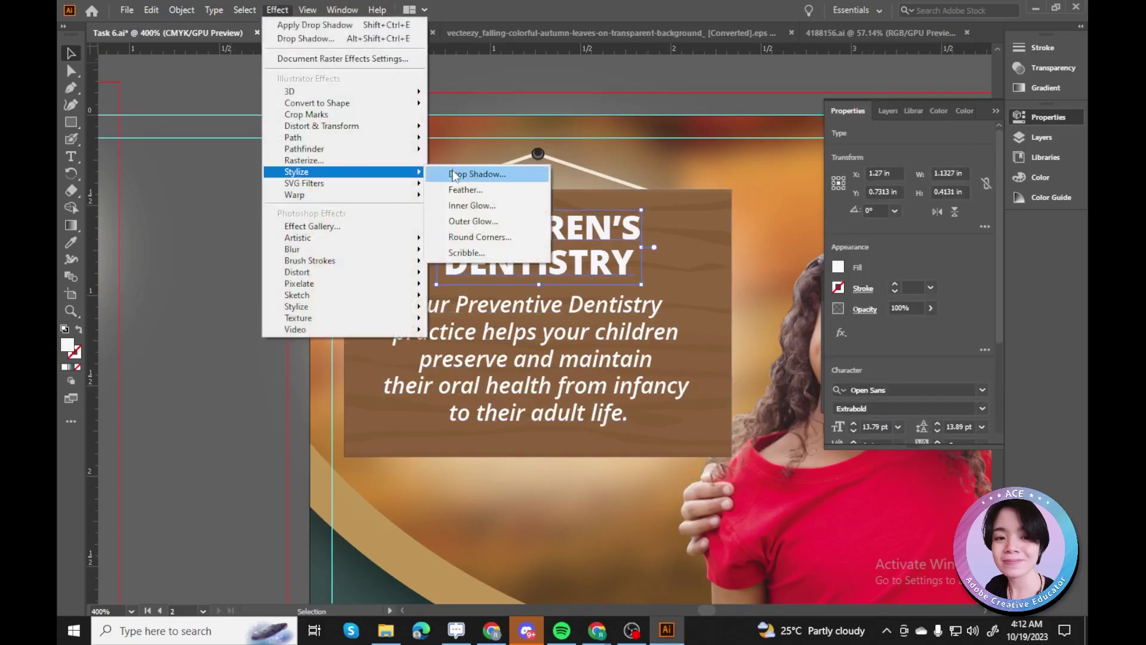
pyautogui.click(478, 172)
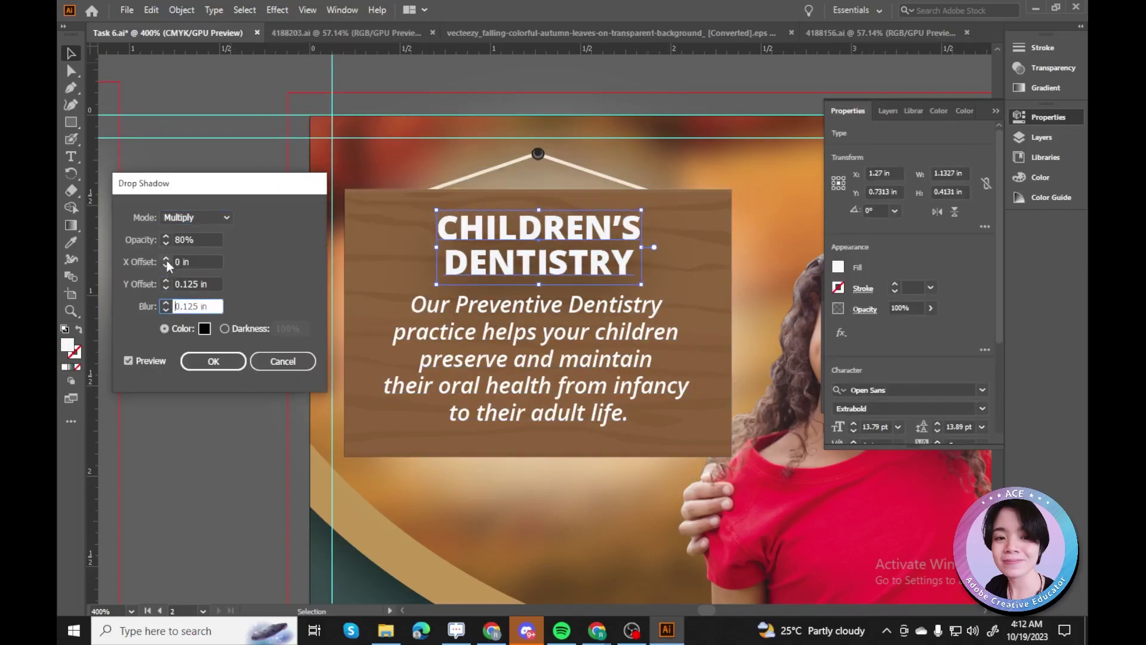
pyautogui.click(213, 362)
pyautogui.click(494, 360)
pyautogui.click(245, 10)
pyautogui.hotkey('ctrl', 'alt', 'shift', 'e')
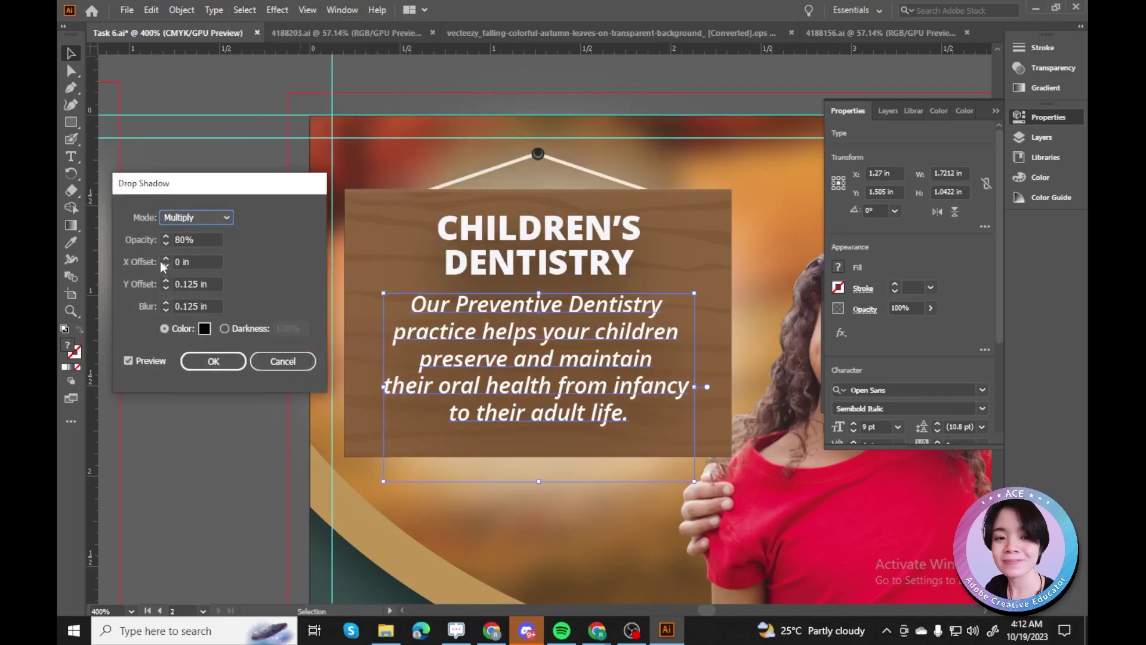
pyautogui.press('Return')
pyautogui.hotkey('ctrl', 'shift', 'a')
pyautogui.scroll(-3, 539, 299)
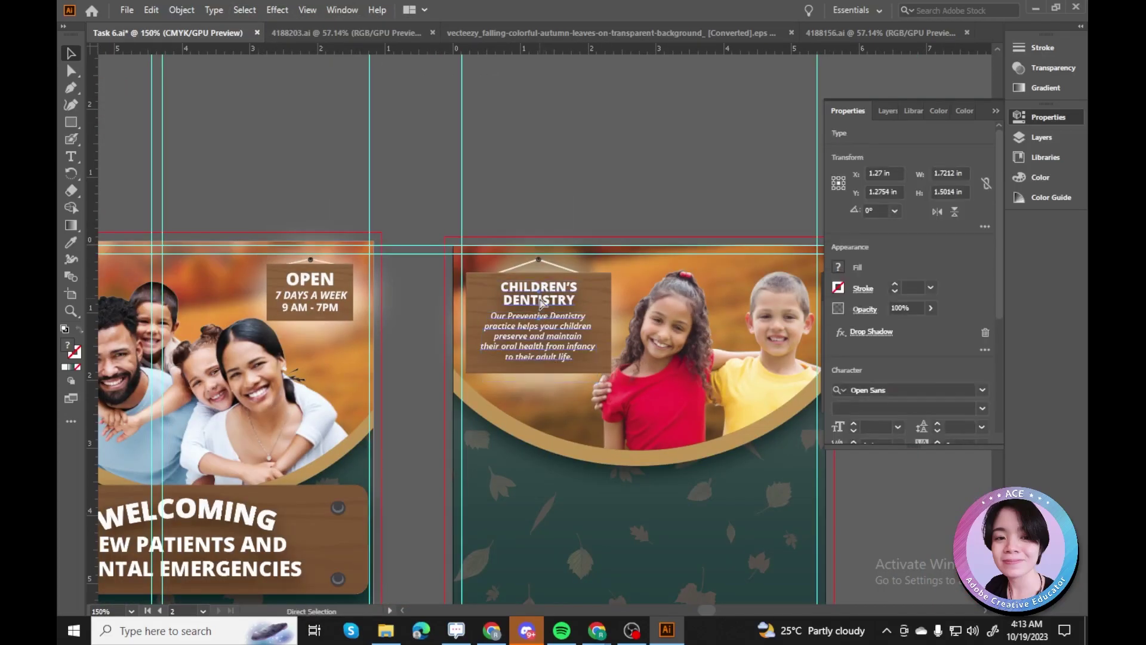
# Reapply the Drop Shadow effect to the text on the Children's Dentistry sign.
pyautogui.scroll(4, 539, 299)
pyautogui.moveTo(596, 385); pyautogui.dragTo(451, 258)
pyautogui.click(370, 146)
pyautogui.click(277, 10)
pyautogui.click(307, 35)
pyautogui.press('Return')
pyautogui.scroll(-3, 532, 177)
# Shorten the sign board beneath the paragraph and widen the blurred glow ellipse behind it to about 2.59 in.
pyautogui.click(532, 176)
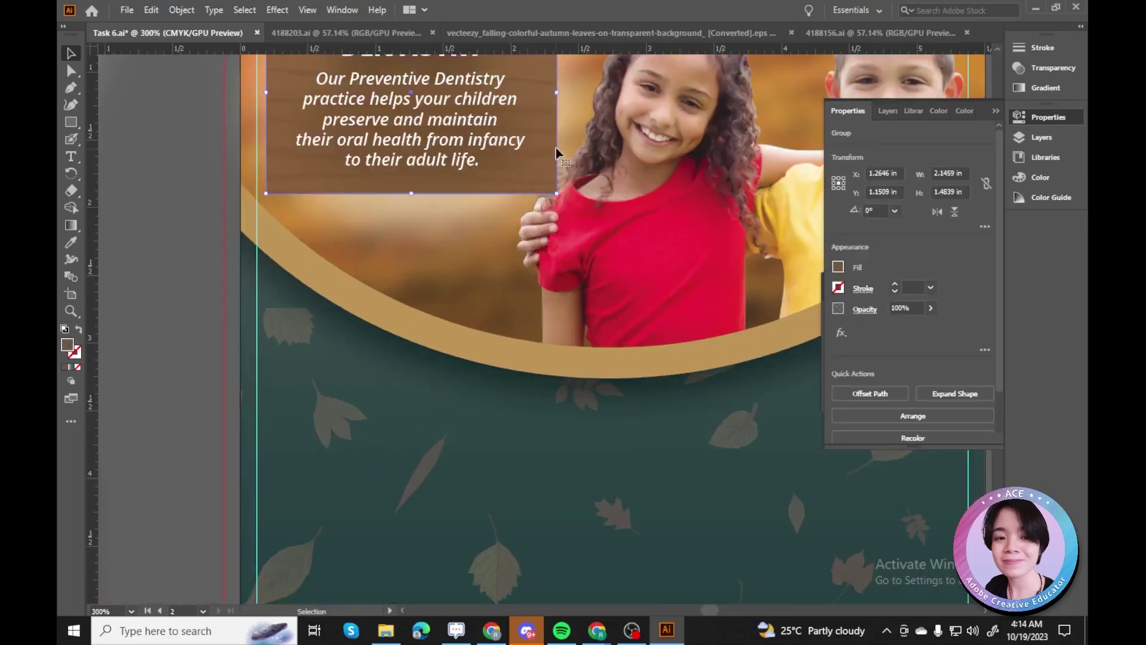
pyautogui.scroll(5, 431, 200)
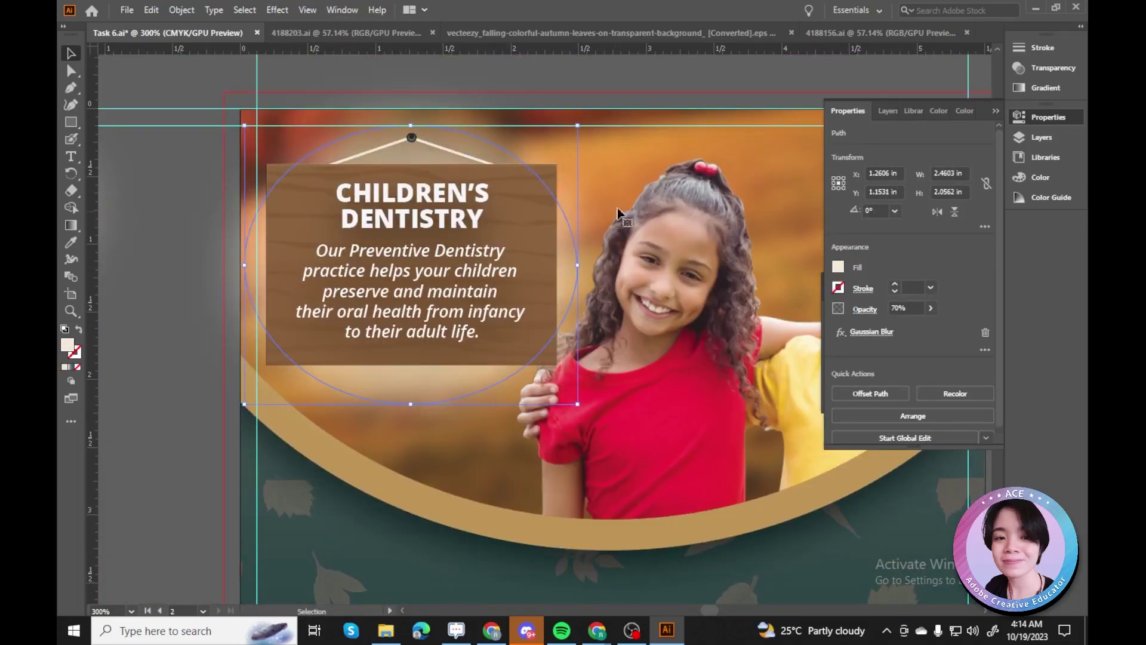
pyautogui.hotkey('ctrl', 'shift', 'a')
pyautogui.click(322, 540)
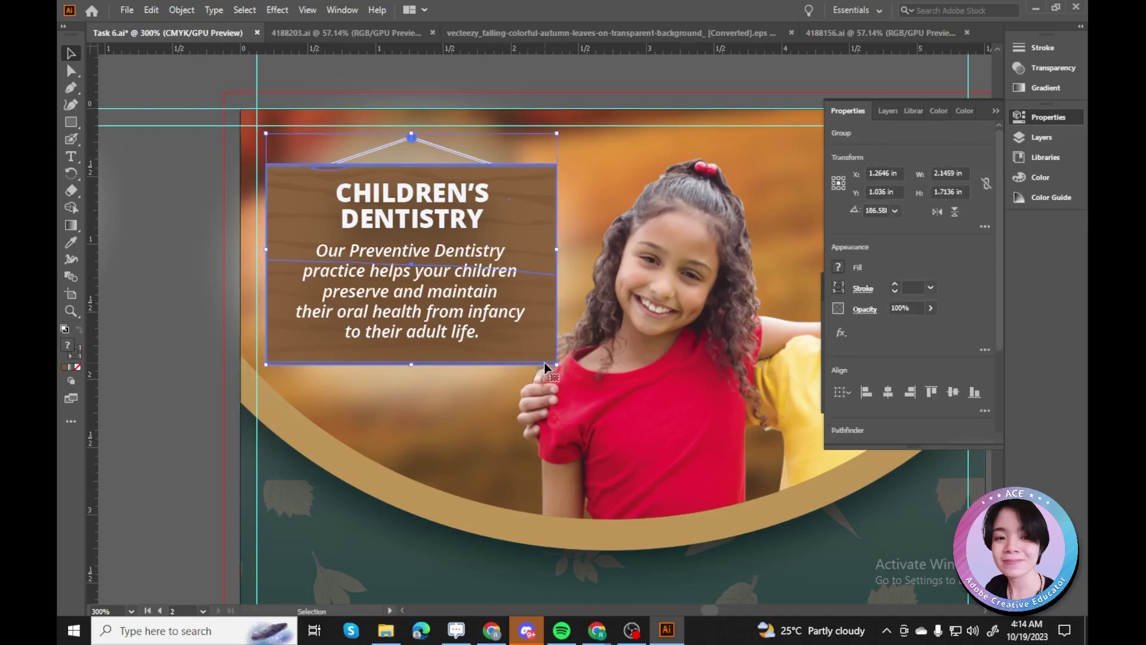
pyautogui.hotkey('ctrl', 'shift', 'a')
pyautogui.click(421, 394)
pyautogui.click(374, 552)
pyautogui.click(572, 288)
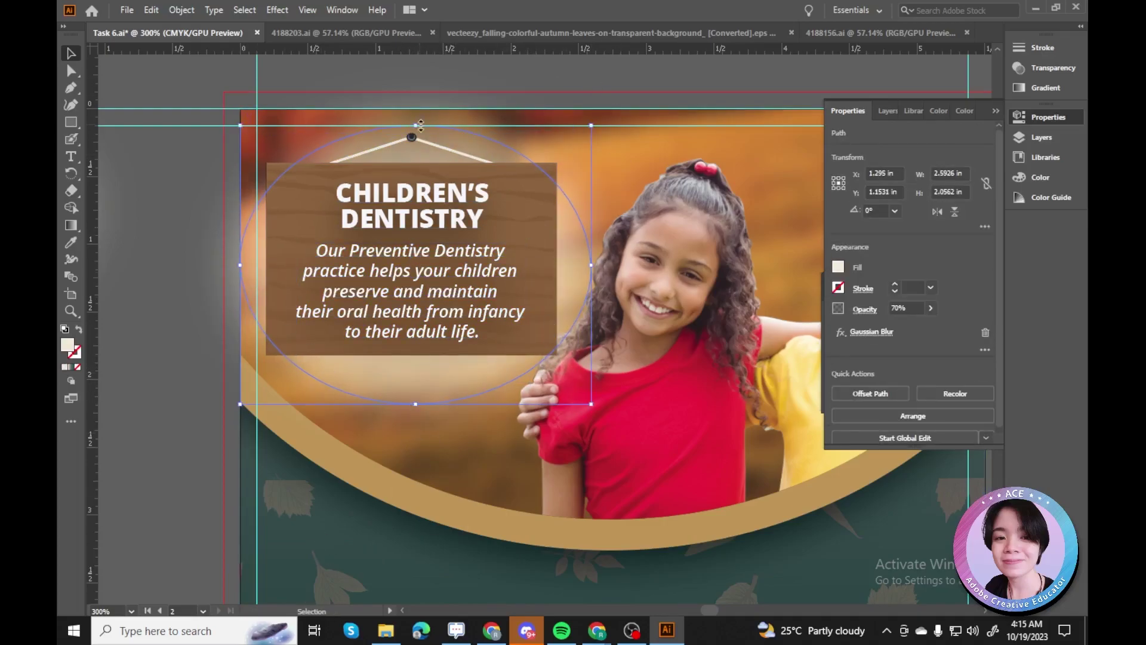
pyautogui.hotkey('ctrl', 'shift', 'a')
pyautogui.hotkey('ctrl', '-')
pyautogui.scroll(-2, 537, 335)
pyautogui.scroll(3, 538, 334)
pyautogui.click(475, 342)
pyautogui.hotkey('ctrl', 'shift', 'a')
# Duplicate the QR code, Scan to Book sign, logo card and website text from the front onto the bottom of the back artboard.
pyautogui.scroll(-5, 475, 342)
pyautogui.hscroll(-4, 203, 392)
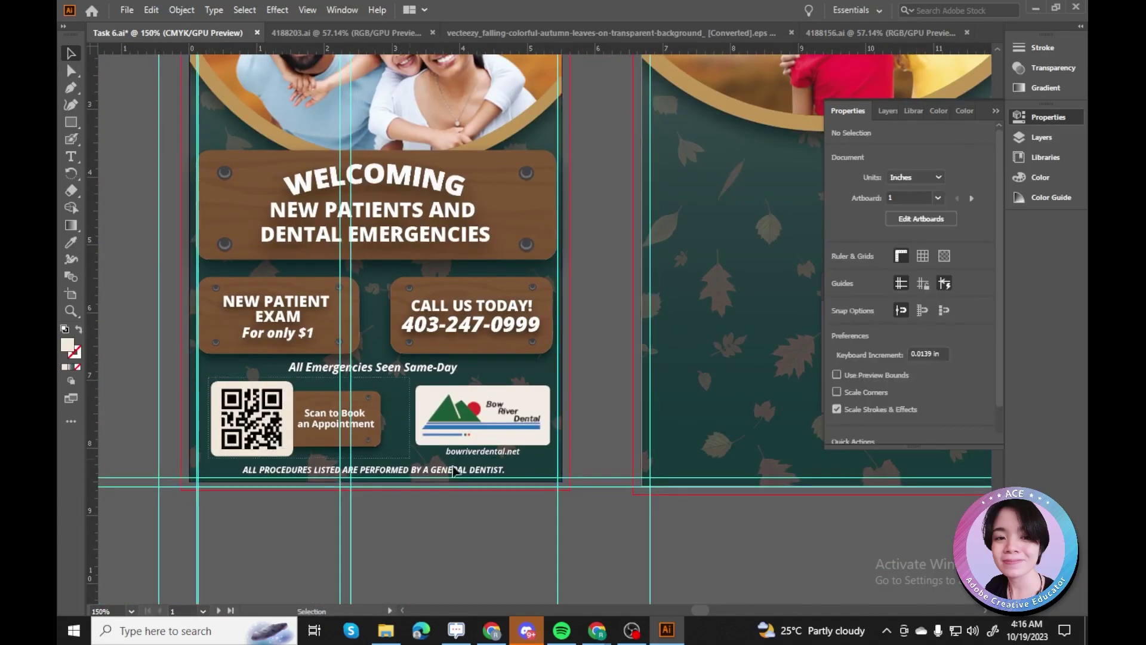
pyautogui.click(358, 453)
pyautogui.hscroll(4, 358, 454)
pyautogui.hscroll(-4, 358, 454)
pyautogui.hotkey('ctrl', 'shift', 'a')
pyautogui.hscroll(3, 358, 454)
pyautogui.click(271, 442)
pyautogui.moveTo(271, 442); pyautogui.dragTo(739, 478)
pyautogui.hotkey('ctrl', 'shift', 'a')
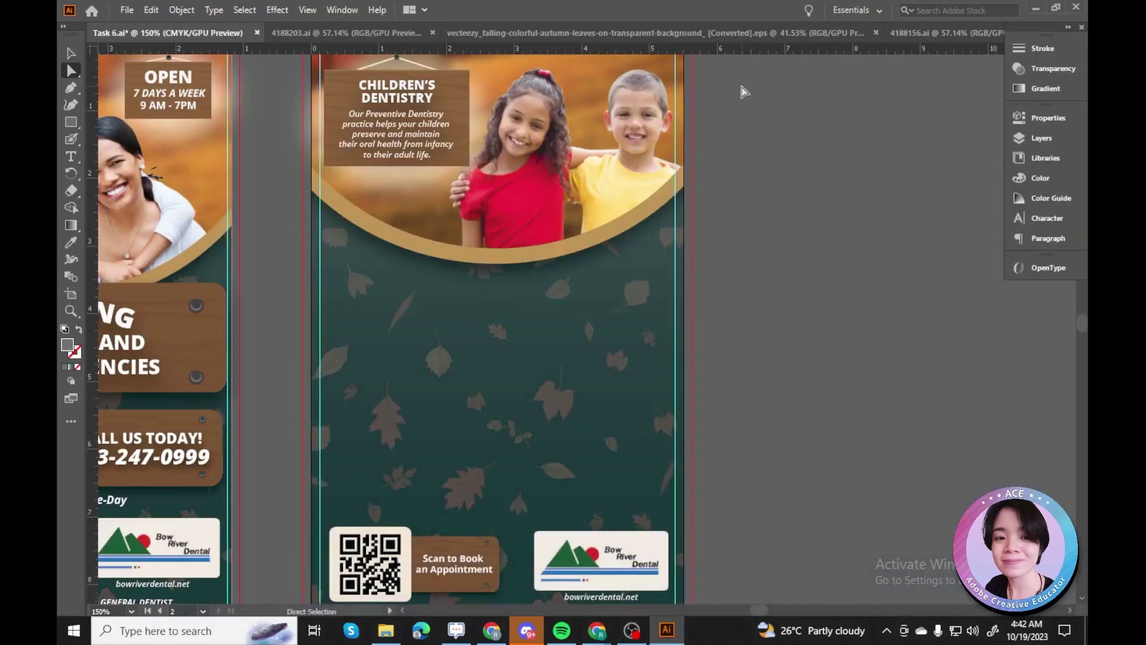
# Draw a black-filled circle about 1.62 in wide beside the back artboard and duplicate it twice in a row.
pyautogui.scroll(2, 404, 309)
pyautogui.press('l')
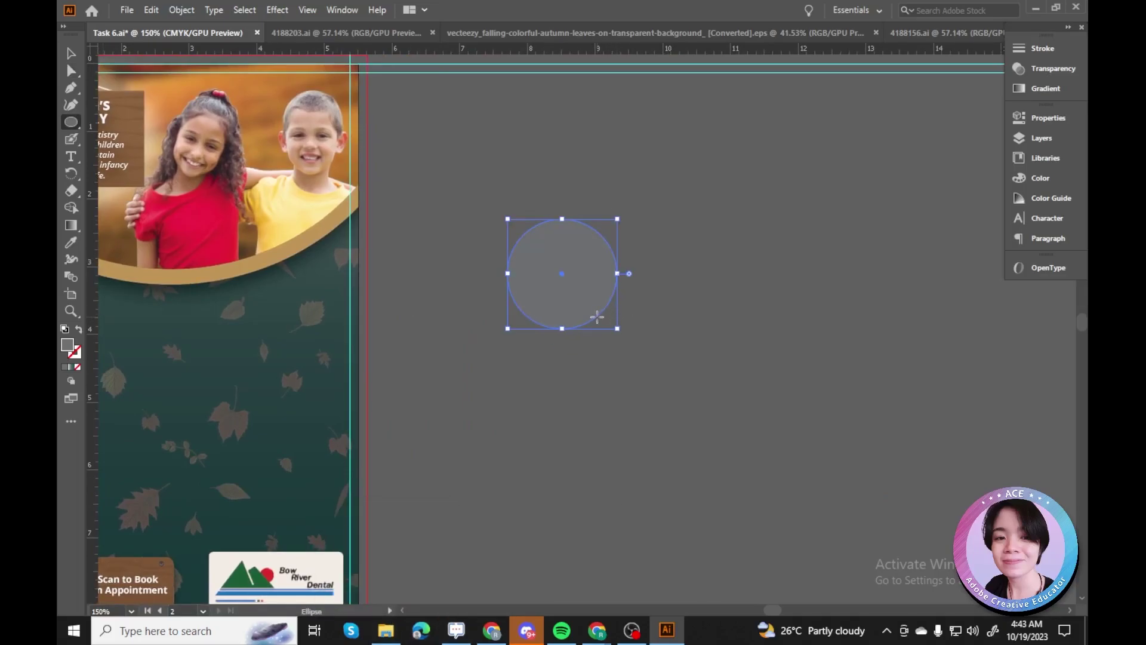
pyautogui.doubleClick(67, 345)
pyautogui.click(546, 278)
pyautogui.press('v')
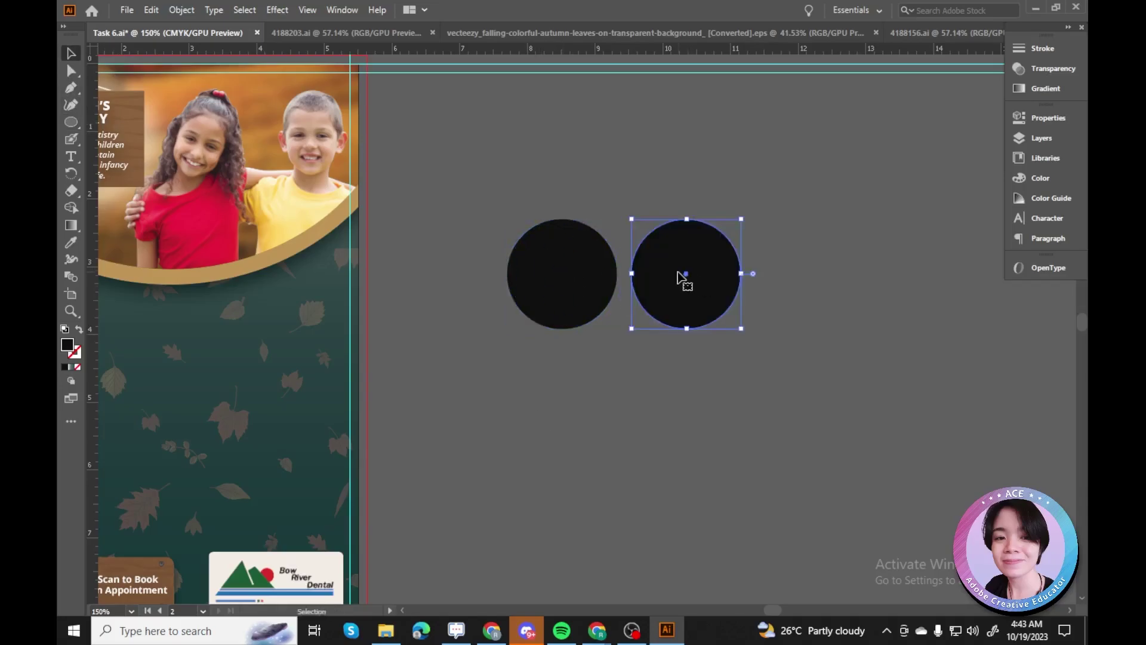
pyautogui.moveTo(825, 286); pyautogui.dragTo(790, 239)
pyautogui.click(678, 438)
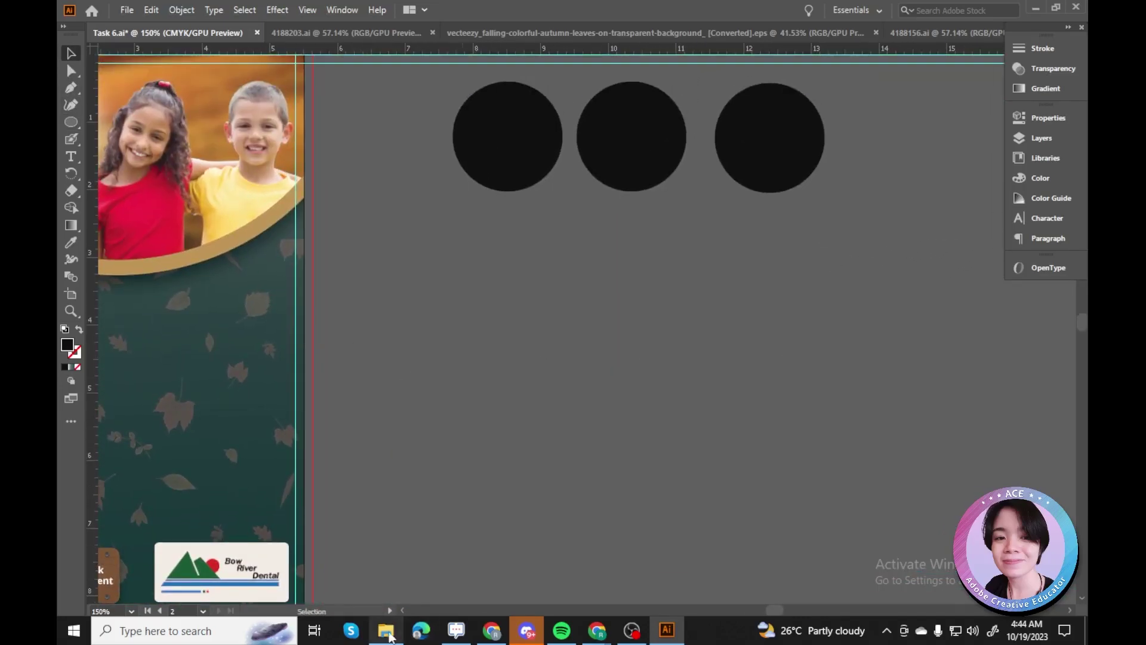
# Place the pexels-pixabay-33109 autumn photo below the black circles and duplicate it farther to the right.
pyautogui.click(386, 631)
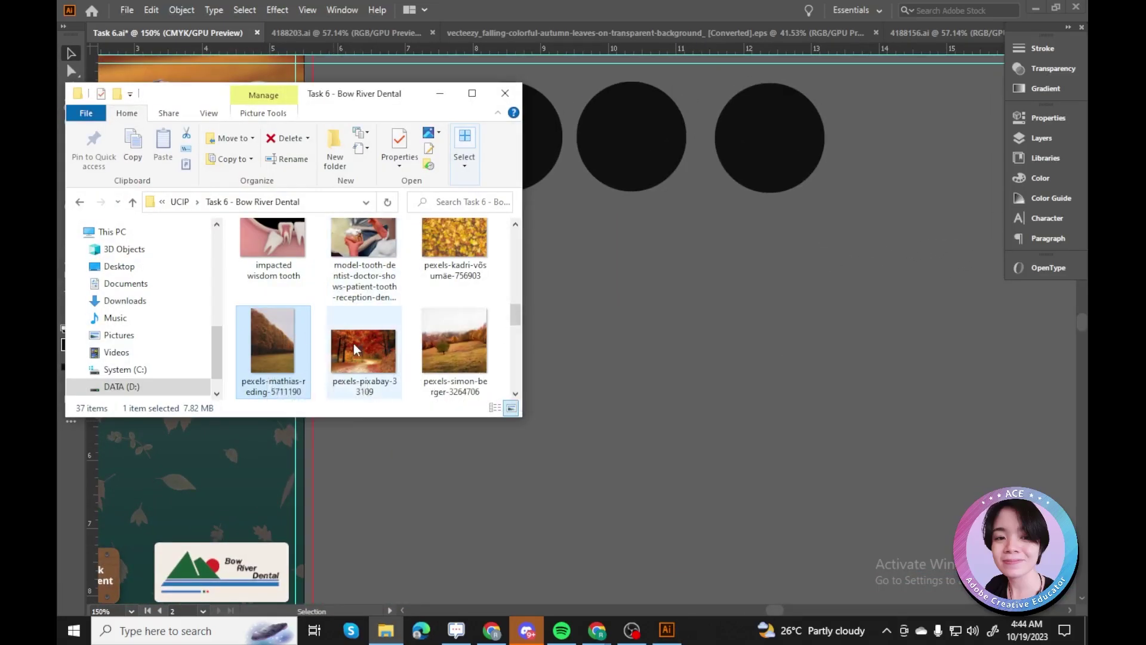
pyautogui.moveTo(353, 342); pyautogui.dragTo(694, 334)
pyautogui.hotkey('ctrl', '-')
pyautogui.hotkey('ctrl', '-')
pyautogui.hotkey('ctrl', '-')
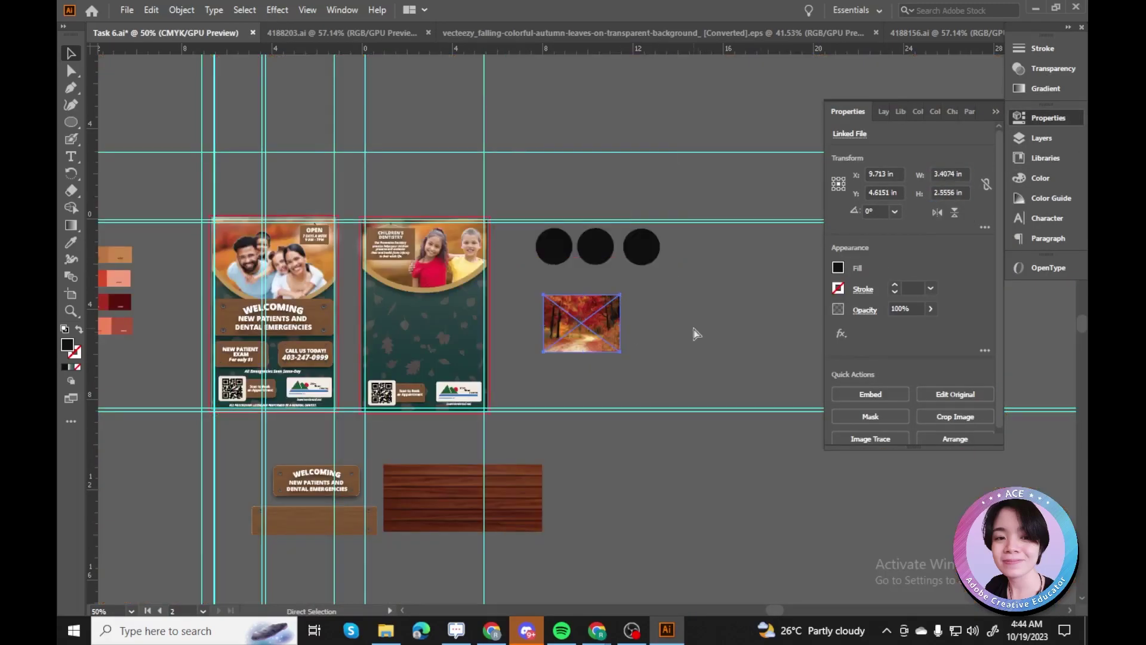
pyautogui.hotkey('ctrl', '+')
pyautogui.hotkey('ctrl', '+')
pyautogui.hotkey('ctrl', '+')
pyautogui.hotkey('ctrl', '+')
pyautogui.hotkey('ctrl', '-')
pyautogui.hotkey('ctrl', '-')
pyautogui.moveTo(313, 272); pyautogui.dragTo(701, 259)
# Place the AdobeStock_315992928 couple cutout from the cropped images folder and set its width to 8 in.
pyautogui.click(385, 631)
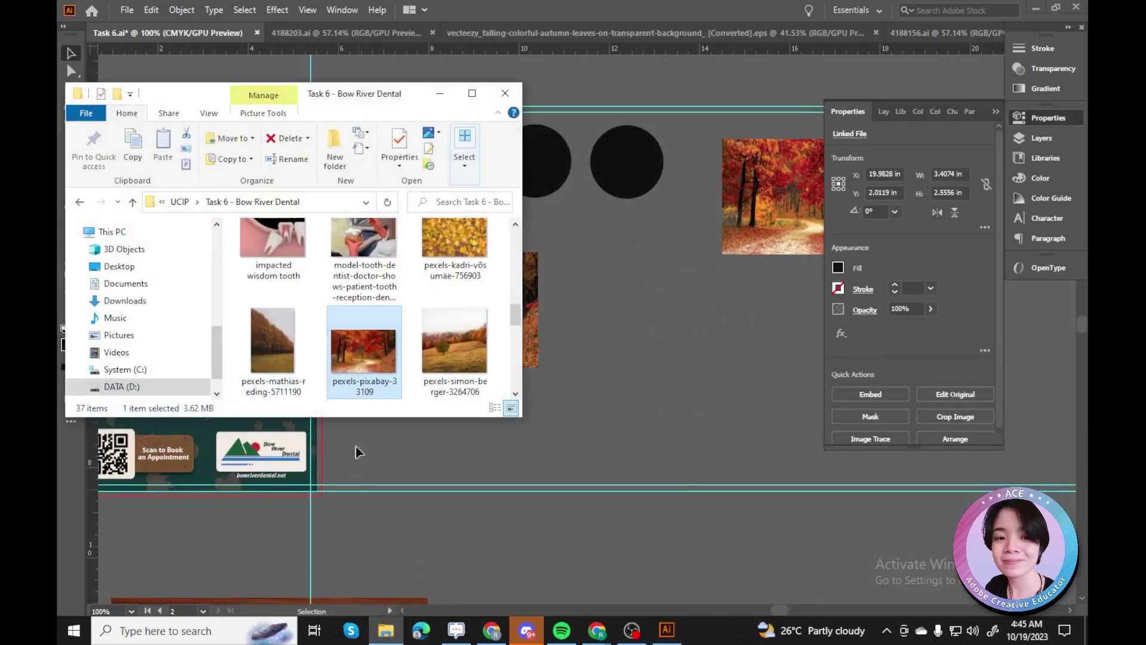
pyautogui.moveTo(546, 321); pyautogui.dragTo(538, 324)
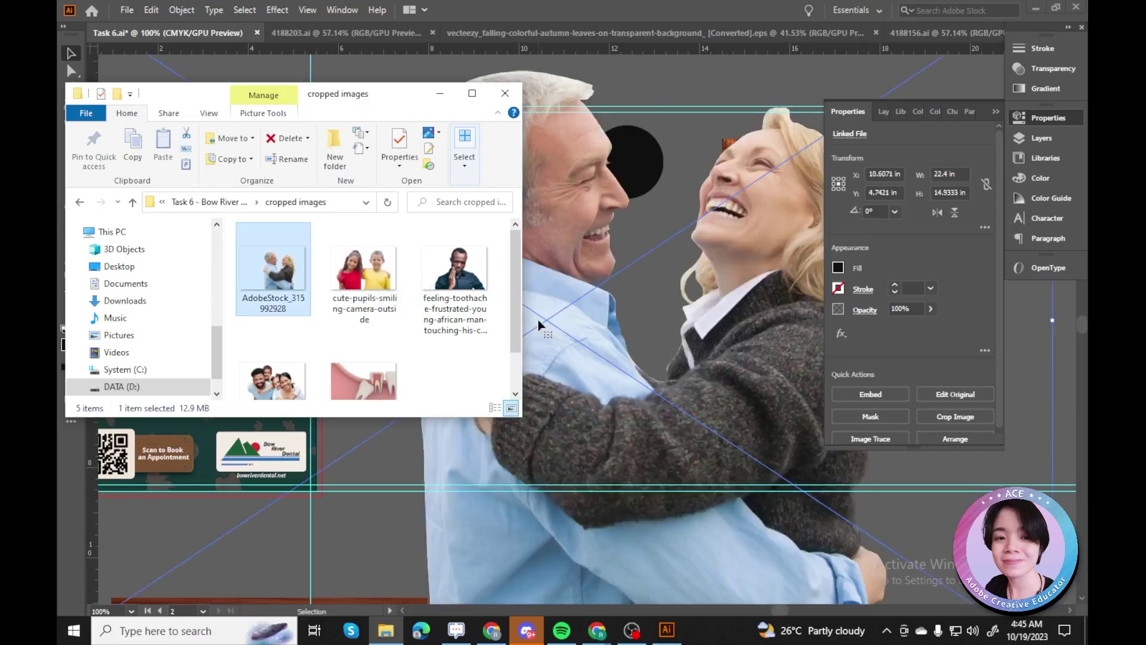
pyautogui.doubleClick(937, 174)
pyautogui.write('8in')
pyautogui.press('Return')
# Scale the couple cutout down to about 2.77 in wide and position it in front of the autumn photo.
pyautogui.hotkey('ctrl', '+')
pyautogui.hotkey('ctrl', '+')
pyautogui.hotkey('ctrl', '+')
pyautogui.hotkey('ctrl', '-')
pyautogui.hotkey('ctrl', '-')
pyautogui.hotkey('ctrl', '-')
pyautogui.hotkey('ctrl', '-')
pyautogui.hotkey('ctrl', '+')
pyautogui.hotkey('ctrl', '+')
pyautogui.hotkey('ctrl', '+')
pyautogui.moveTo(879, 521); pyautogui.dragTo(568, 392)
# Try moving the couple and autumn photo together onto the back artboard's left edge.
pyautogui.moveTo(338, 217); pyautogui.dragTo(278, 307)
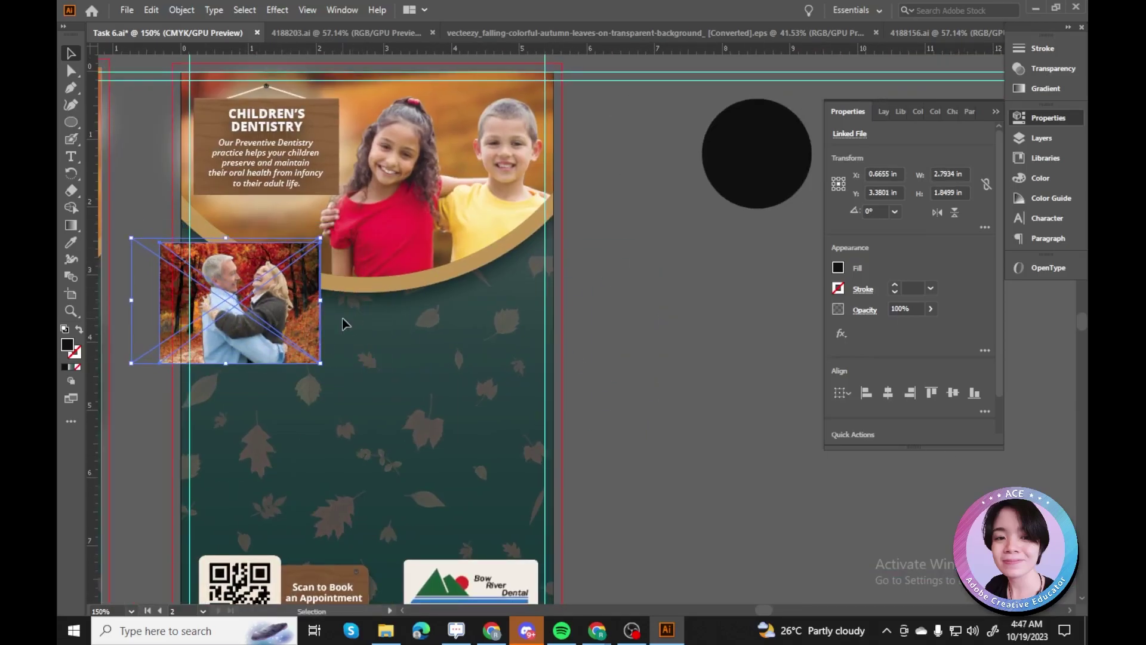
pyautogui.hotkey('ctrl', 'z')
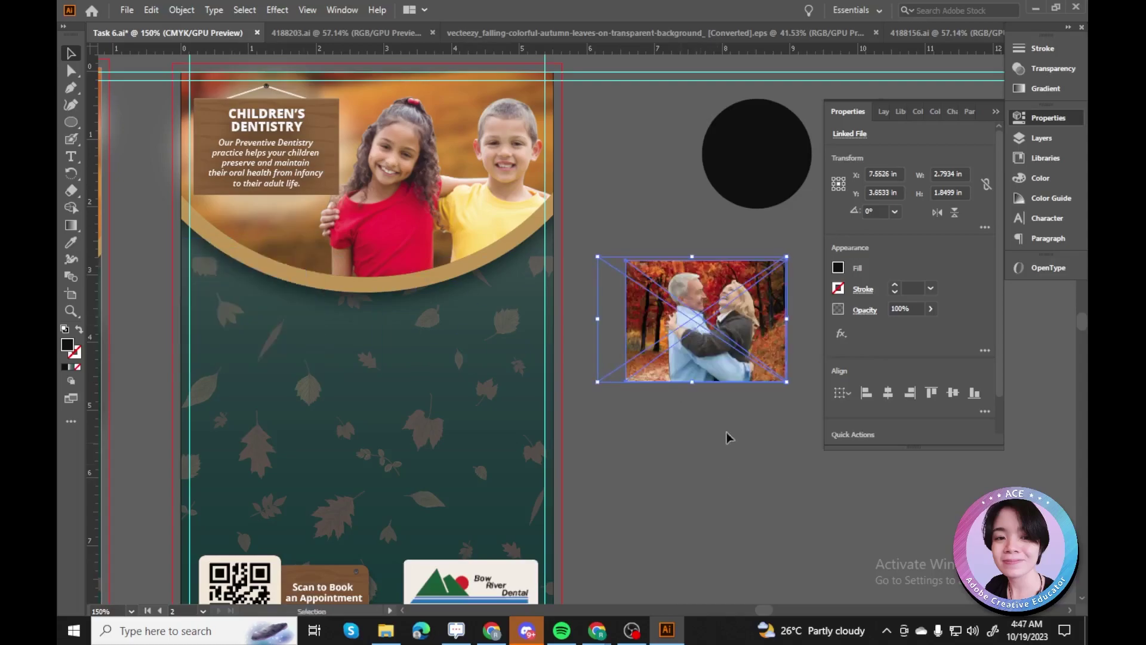
pyautogui.hotkey('ctrl', '=')
pyautogui.hotkey('ctrl', '=')
pyautogui.hotkey('ctrl', 'z')
pyautogui.hotkey('ctrl', 'z')
pyautogui.hotkey('ctrl', 'z')
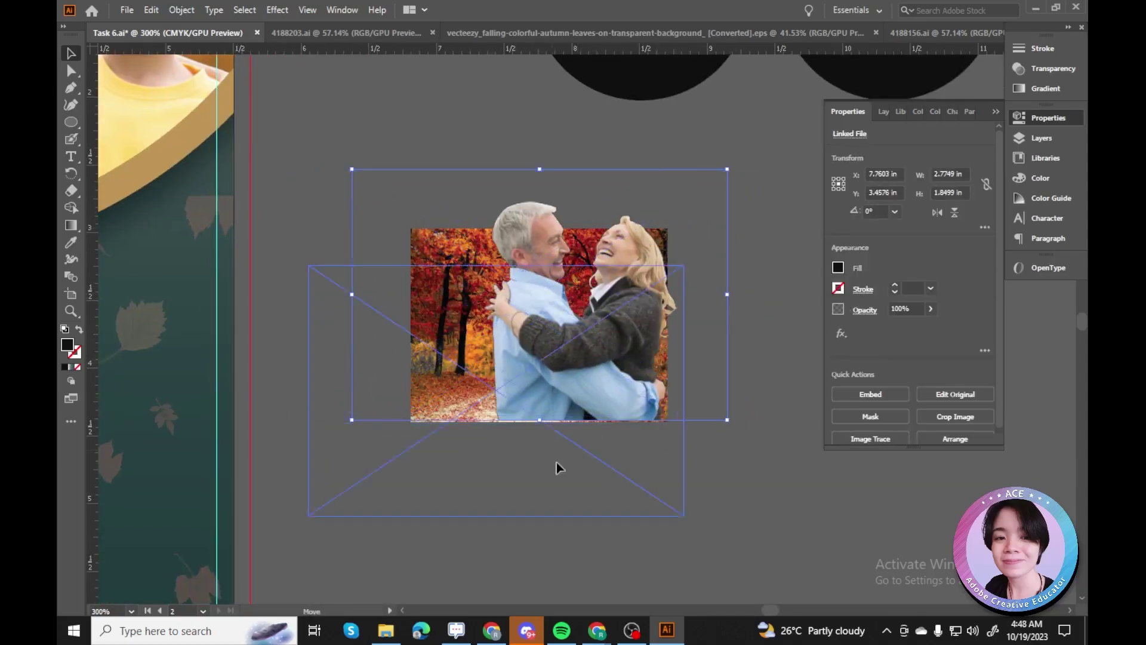
# Place a black circle over the couple and scale it to match the autumn photo's height.
pyautogui.click(628, 541)
pyautogui.scroll(2, 628, 541)
pyautogui.hotkey('ctrl', 'z')
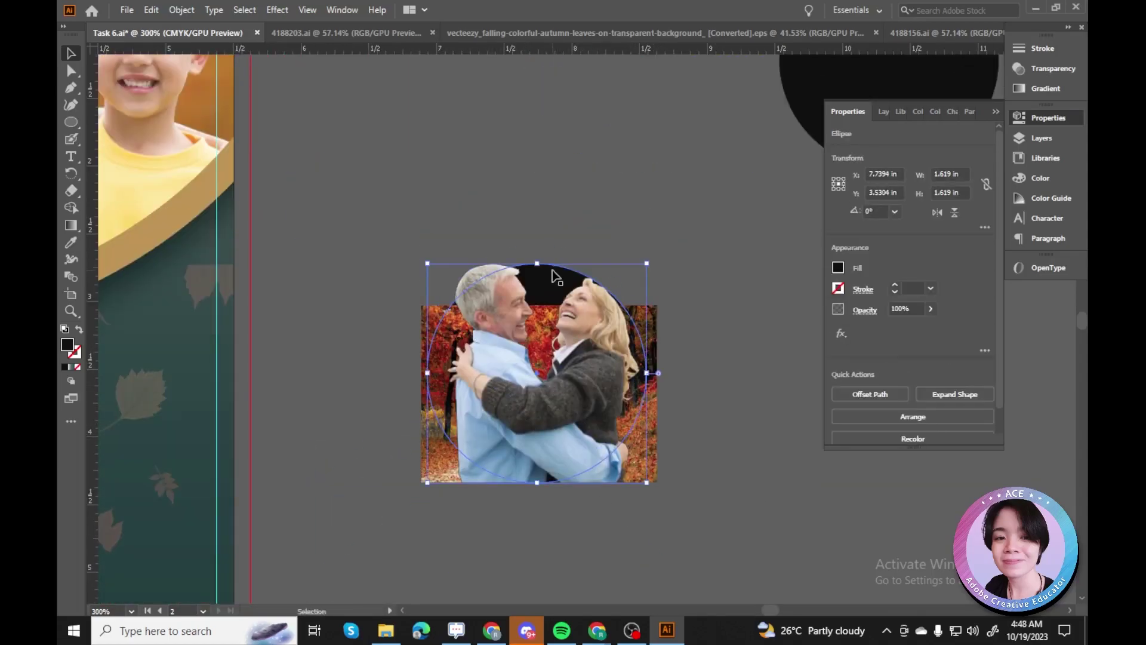
pyautogui.hotkey('ctrl', 'z')
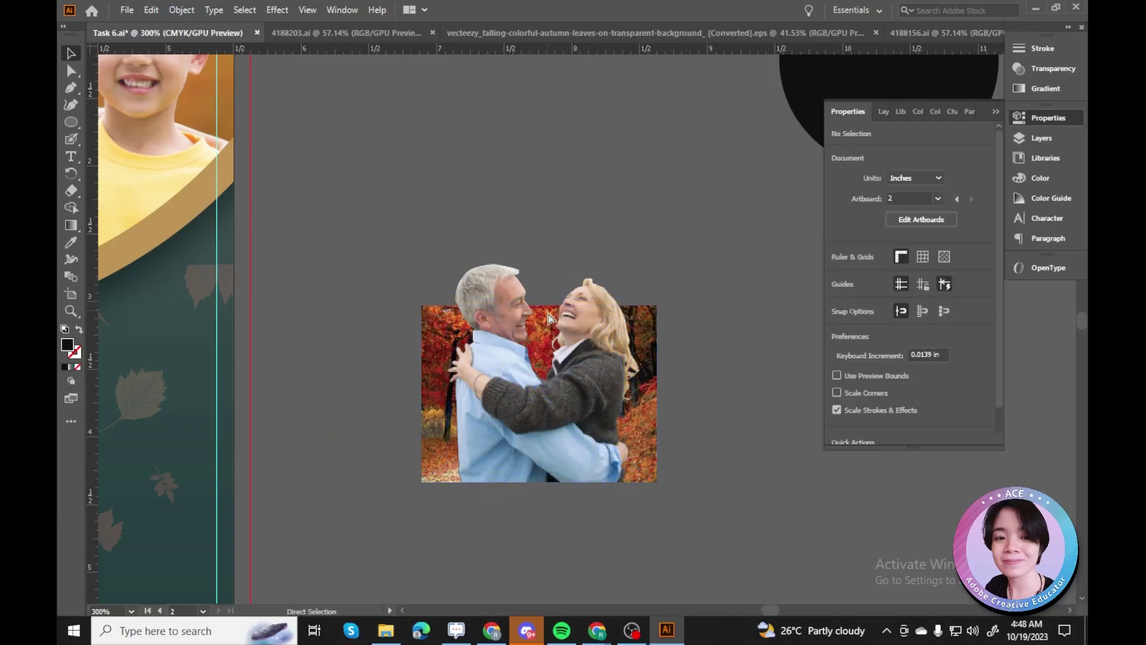
pyautogui.hotkey('ctrl', 'z')
pyautogui.click(550, 523)
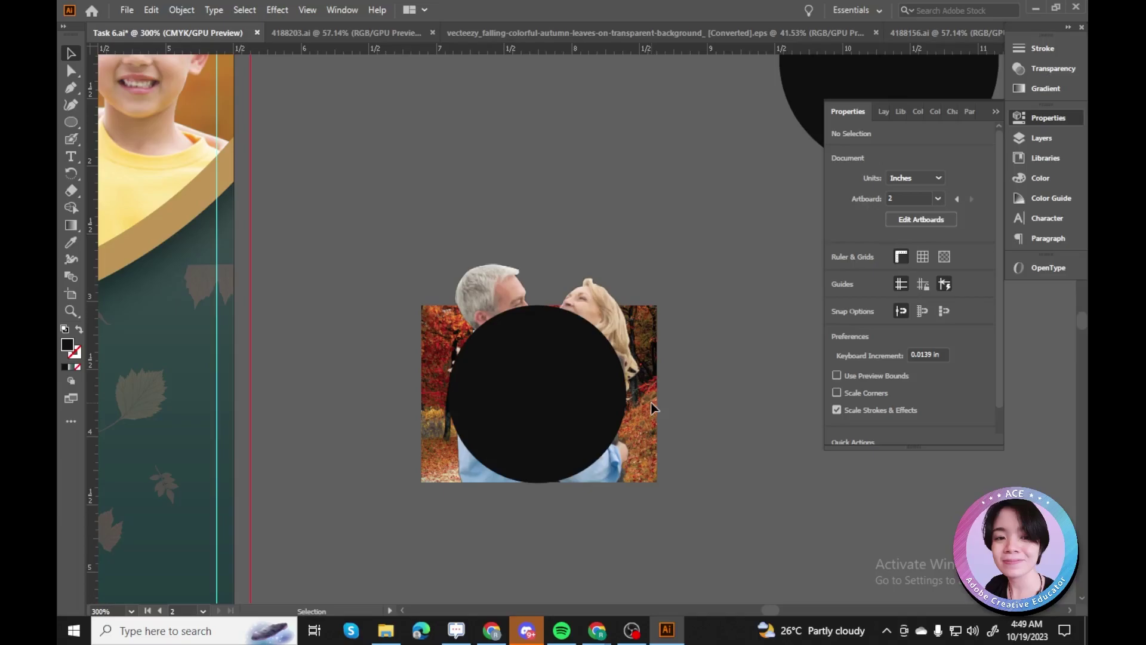
# Try to clip the couple and the blurred autumn photo inside the circle.
pyautogui.click(547, 405)
pyautogui.hotkey('ctrl', '+')
pyautogui.hotkey('ctrl', '+')
pyautogui.hotkey('ctrl', 'a')
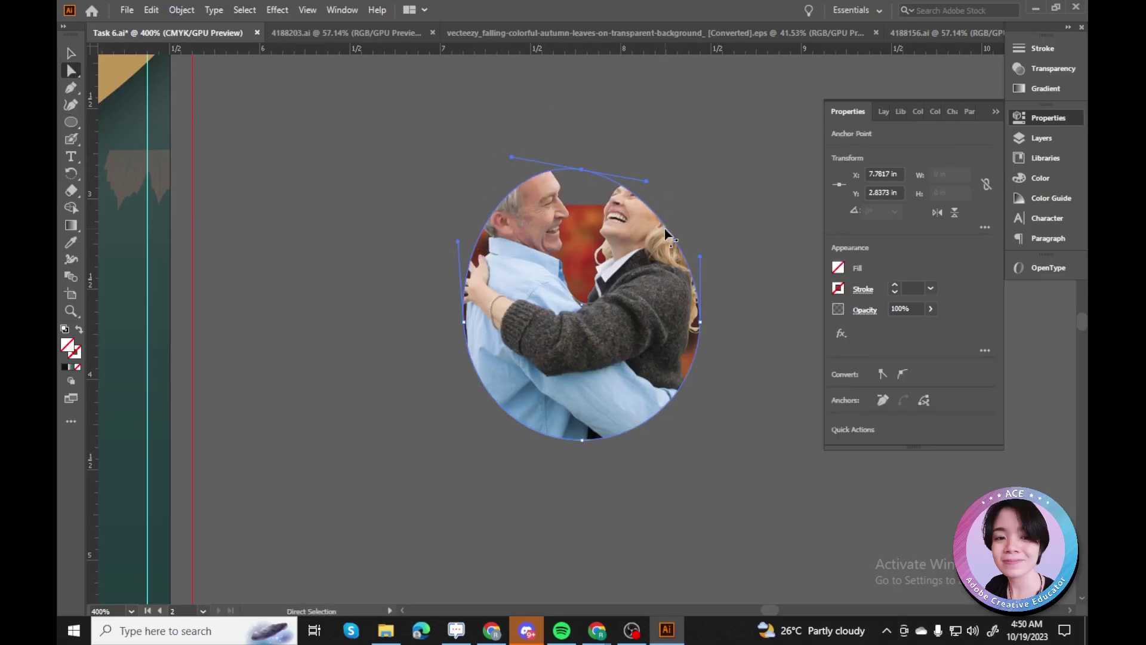
pyautogui.hotkey('ctrl', 'z')
# Enlarge the circle to about 1.78 in and the blurred autumn photo to about 1.91 in wide, and clip the photo to the circle.
pyautogui.press('v')
pyautogui.click(615, 222)
pyautogui.moveTo(615, 223); pyautogui.dragTo(742, 123)
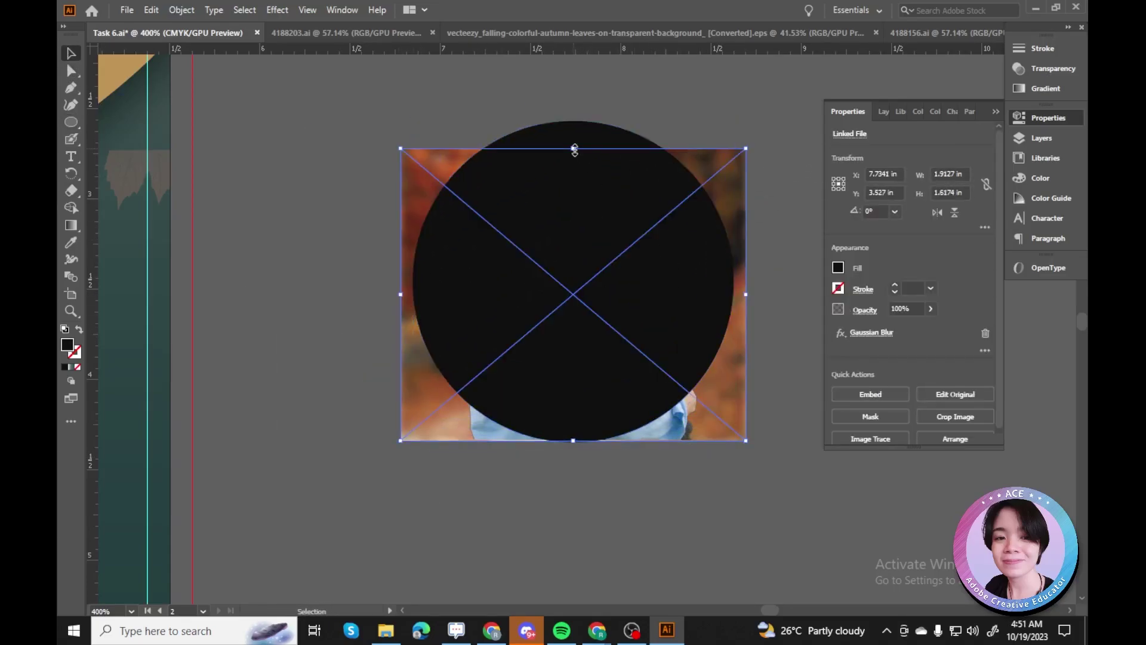
pyautogui.hotkey('ctrl', 'shift', 'a')
pyautogui.hotkey('ctrl', 'a')
pyautogui.hotkey('ctrl', '7')
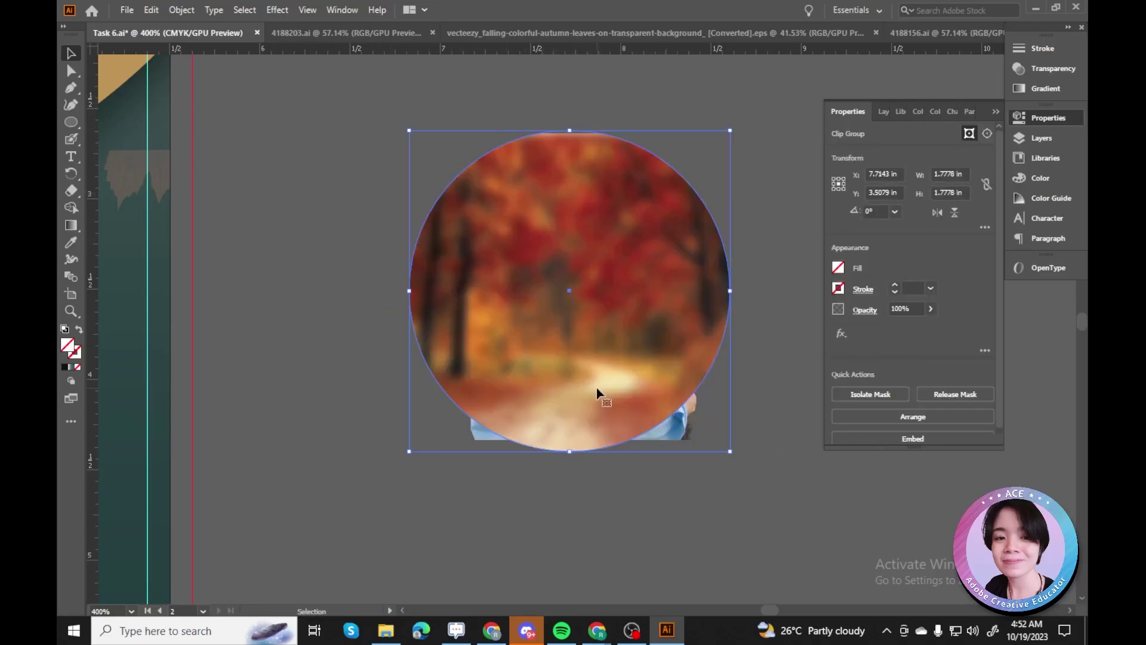
# Put the couple cutout inside the circular clip group, in front of the blurred autumn photo.
pyautogui.doubleClick(631, 414)
pyautogui.click(530, 509)
pyautogui.click(514, 146)
pyautogui.hotkey('ctrl', '-')
pyautogui.hotkey('ctrl', '-')
pyautogui.click(304, 466)
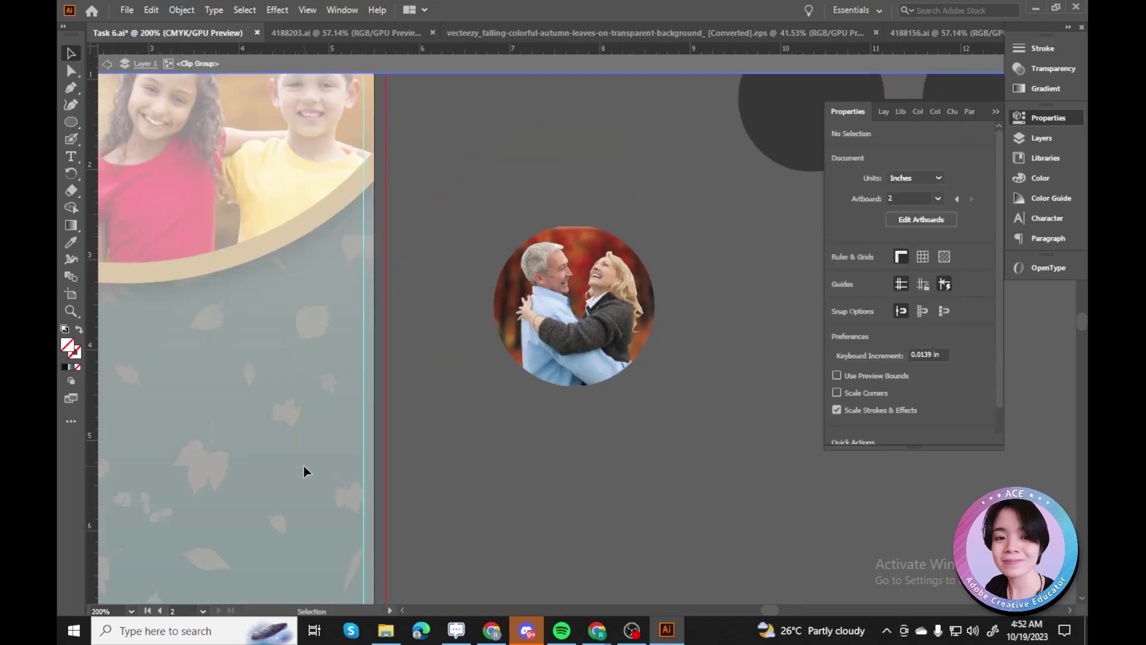
pyautogui.hotkey('ctrl', 'a')
pyautogui.hotkey('ctrl', '+')
pyautogui.hotkey('ctrl', '+')
pyautogui.hotkey('ctrl', '+')
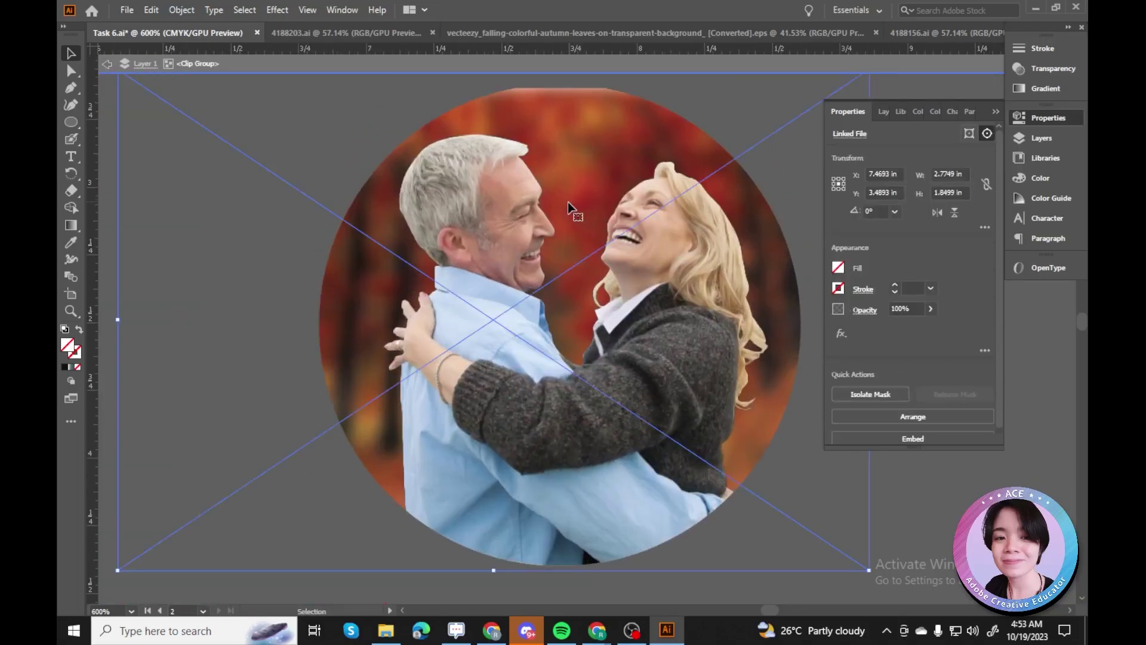
# Try to reapply the last effect inside the couple's circular clip group.
pyautogui.hotkey('shift', 'ctrl', 'e')
pyautogui.hotkey('ctrl', 'z')
pyautogui.click(558, 187)
pyautogui.click(222, 418)
pyautogui.press('Escape')
pyautogui.hotkey('ctrl', '-')
pyautogui.hotkey('ctrl', '-')
pyautogui.hotkey('ctrl', '-')
pyautogui.hotkey('ctrl', '+')
pyautogui.hotkey('ctrl', '+')
pyautogui.hotkey('ctrl', '+')
# Scale the couple cutout inside the circular clip group to about 2.62 in wide.
pyautogui.doubleClick(650, 358)
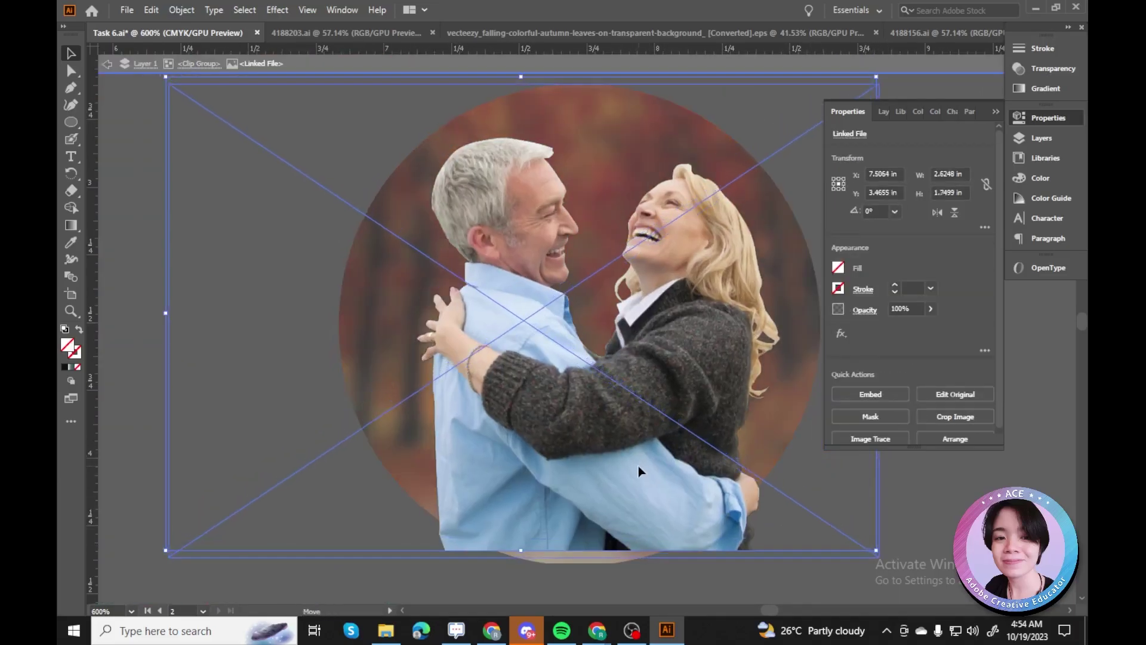
pyautogui.click(545, 389)
pyautogui.press('Escape')
pyautogui.hotkey('ctrl', '-')
pyautogui.hotkey('ctrl', '-')
pyautogui.hotkey('ctrl', '-')
pyautogui.hotkey('ctrl', '-')
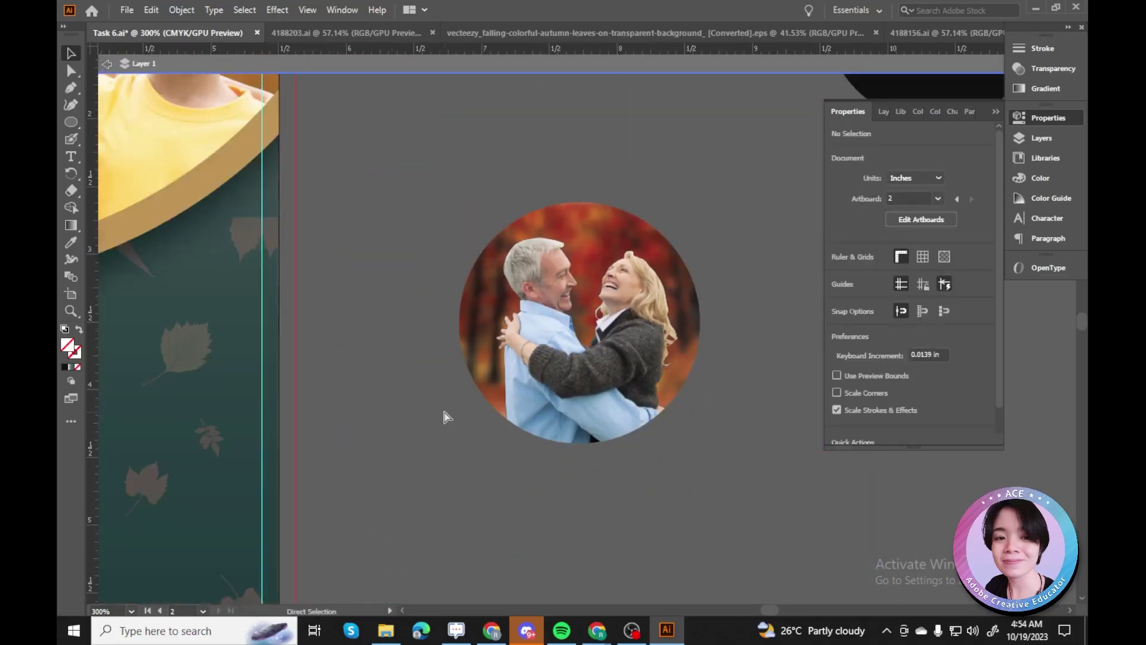
# Fill the black circle above the couple's photo with the orange sampled from the colour palette.
pyautogui.click(747, 192)
pyautogui.click(492, 385)
pyautogui.moveTo(524, 435); pyautogui.dragTo(635, 460)
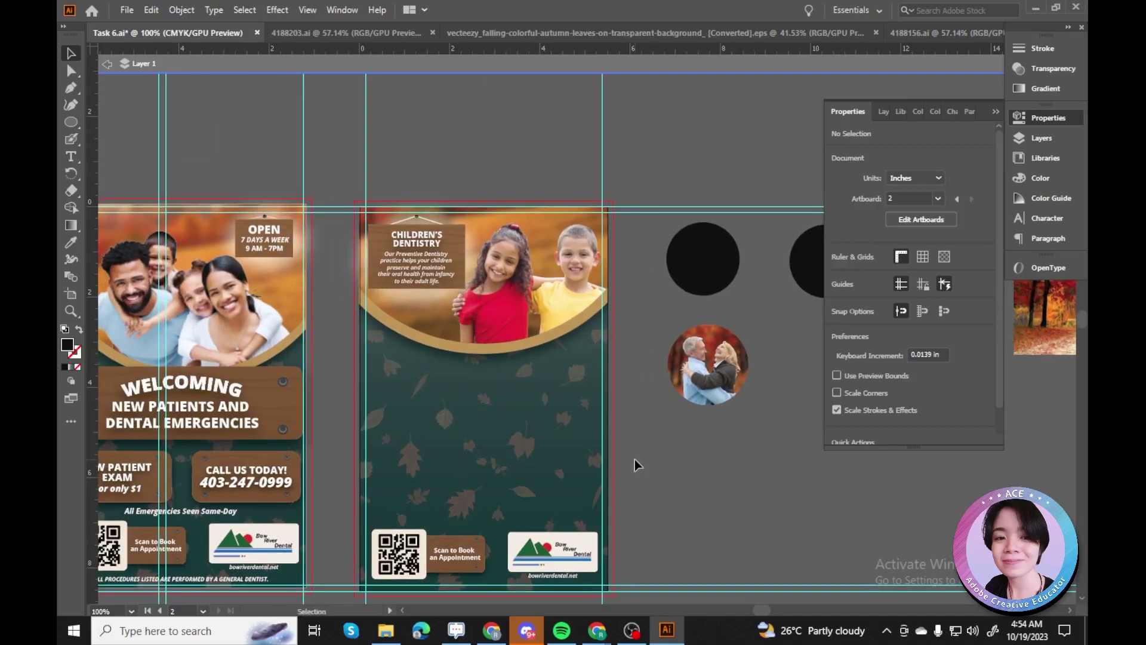
pyautogui.click(709, 257)
pyautogui.press('i')
pyautogui.click(144, 459)
pyautogui.moveTo(237, 388); pyautogui.dragTo(678, 418)
pyautogui.click(179, 338)
pyautogui.moveTo(538, 418); pyautogui.dragTo(134, 418)
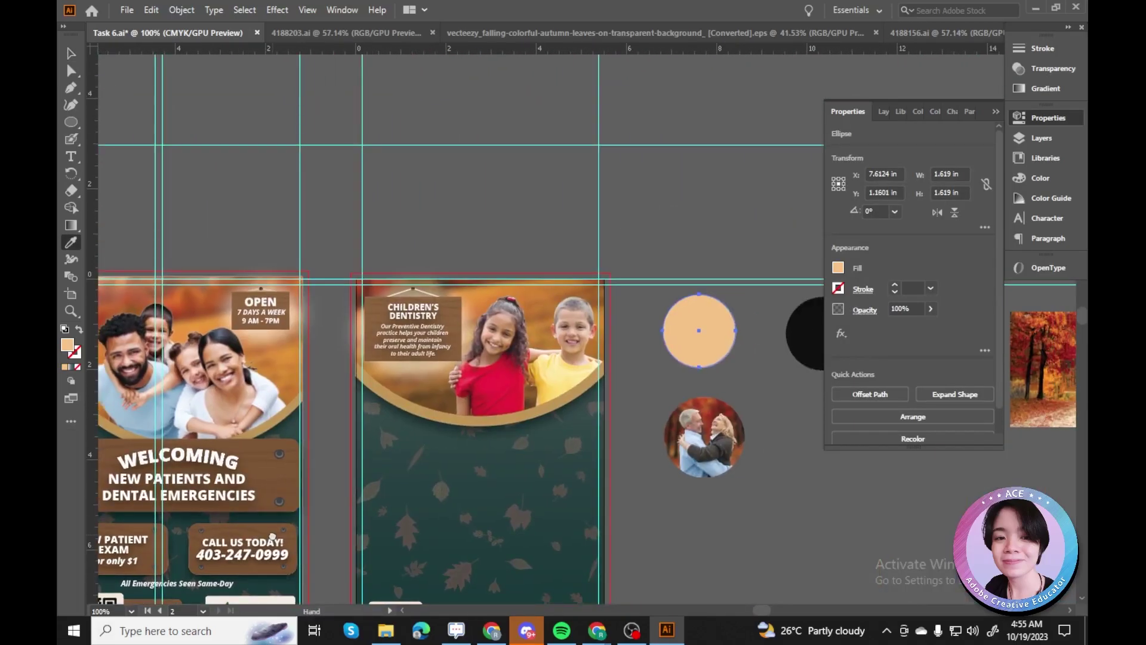
# Duplicate the orange circle behind the couple's circular photo and size it to about 1.92 in so it forms a ring.
pyautogui.press('v')
pyautogui.hotkey('ctrl', '+')
pyautogui.moveTo(579, 213); pyautogui.dragTo(612, 434)
pyautogui.scroll(-1, 714, 447)
pyautogui.click(722, 291)
pyautogui.click(591, 370)
pyautogui.click(647, 345)
pyautogui.click(645, 344)
pyautogui.hotkey('ctrl', '-')
pyautogui.hotkey('ctrl', '-')
pyautogui.hotkey('ctrl', '-')
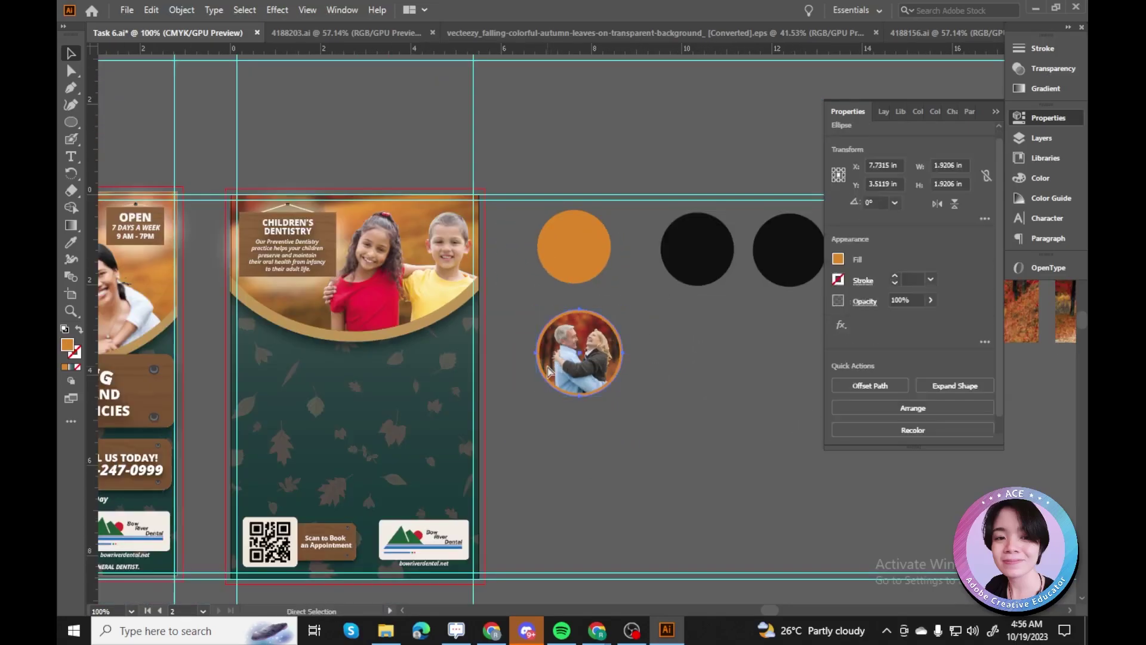
# Group the couple's photo with its orange ring and place it on the postcard below the gold arc, near the left margin.
pyautogui.hotkey('ctrl', '+')
pyautogui.hotkey('ctrl', '+')
pyautogui.hotkey('ctrl', '+')
pyautogui.moveTo(302, 408); pyautogui.dragTo(225, 414)
pyautogui.click(618, 364)
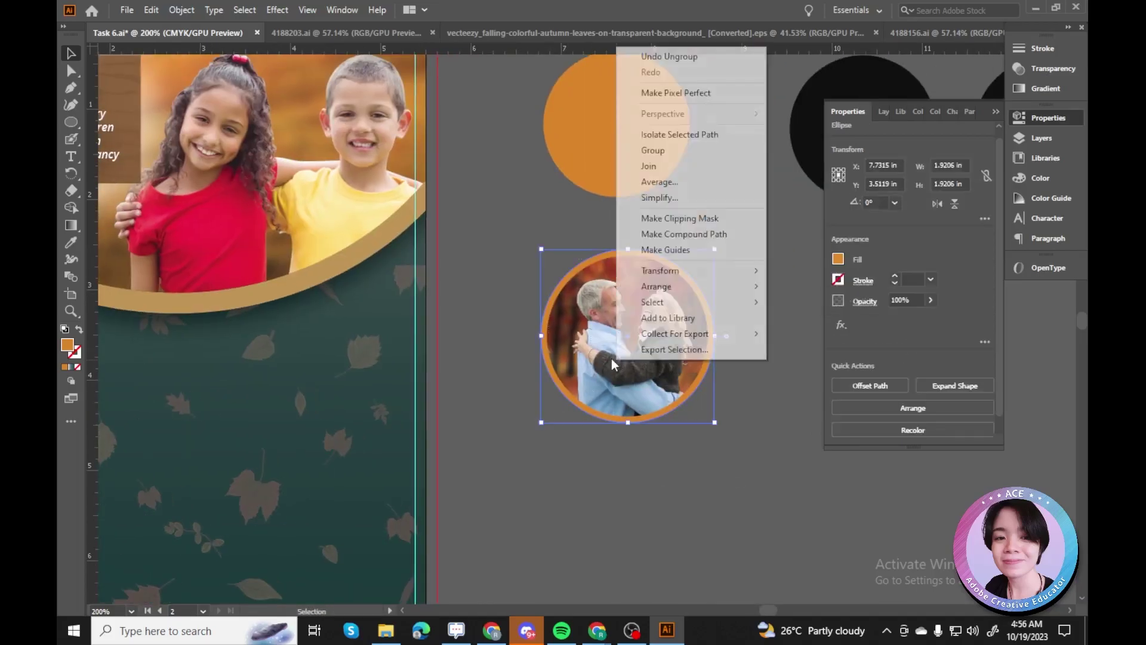
pyautogui.rightClick(649, 337)
pyautogui.click(663, 348)
pyautogui.hotkey('ctrl', 'z')
pyautogui.hotkey('ctrl', 'z')
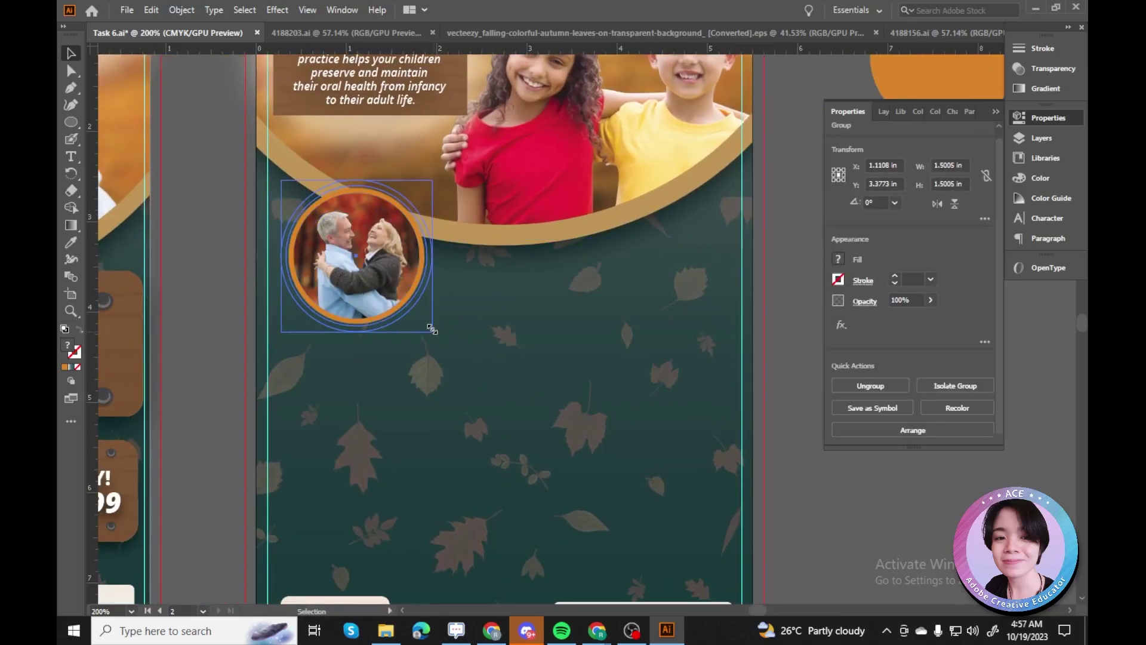
# Adjust the couple's ringed photo on the postcard so it fits against the left margin under the gold arc.
pyautogui.doubleClick(356, 291)
pyautogui.moveTo(179, 182)
pyautogui.mouseDown()
pyautogui.moveTo(447, 384)
pyautogui.moveTo(384, 358)
pyautogui.moveTo(183, 196)
pyautogui.mouseUp()
pyautogui.press('Escape')
pyautogui.hotkey('ctrl', '-')
pyautogui.click(400, 281)
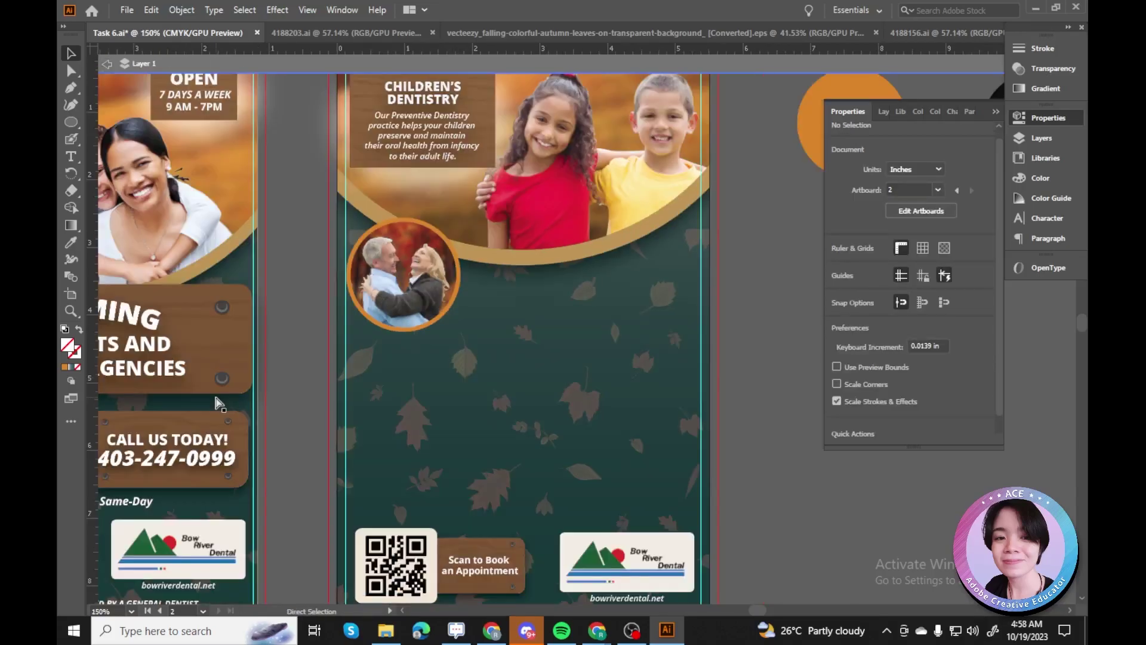
pyautogui.click(290, 368)
# Apply the last Gaussian Blur to a copy of the autumn forest photo placed beside the postcard.
pyautogui.hscroll(5, 487, 358)
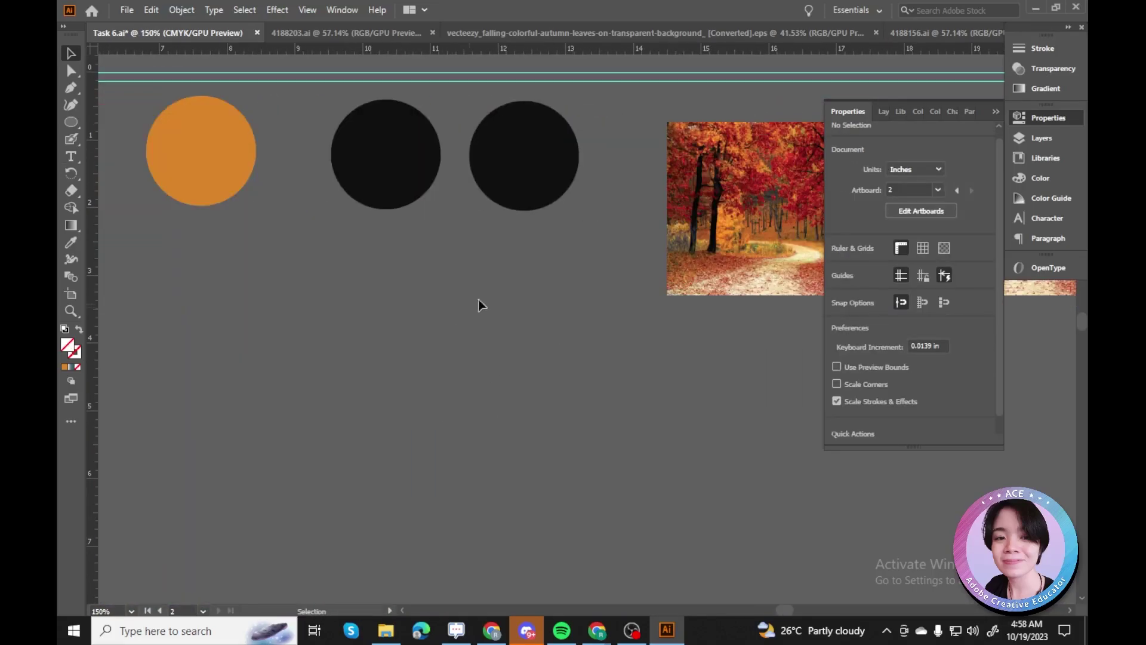
pyautogui.hscroll(-5, 478, 299)
pyautogui.click(747, 438)
pyautogui.click(277, 10)
pyautogui.click(298, 23)
pyautogui.click(483, 244)
# Place the toothache man PNG from the cropped images folder over the blurred photo, set its width to 4 in and reduce its height.
pyautogui.click(386, 631)
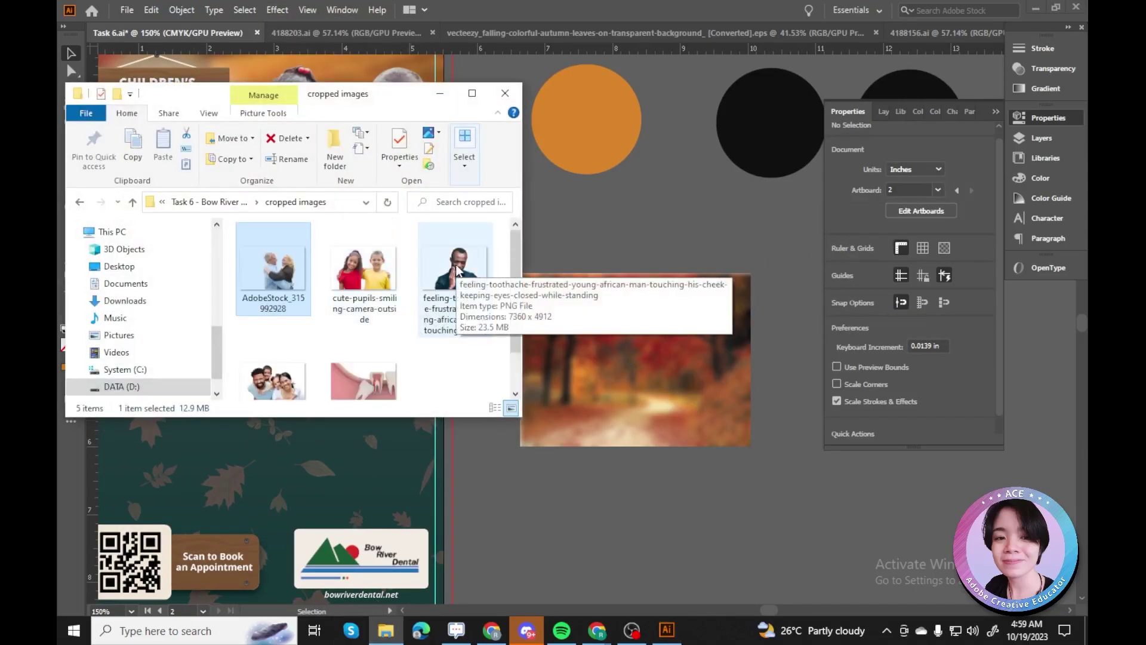
pyautogui.moveTo(457, 270); pyautogui.dragTo(633, 363)
pyautogui.doubleClick(949, 165)
pyautogui.write('4')
pyautogui.press('Tab')
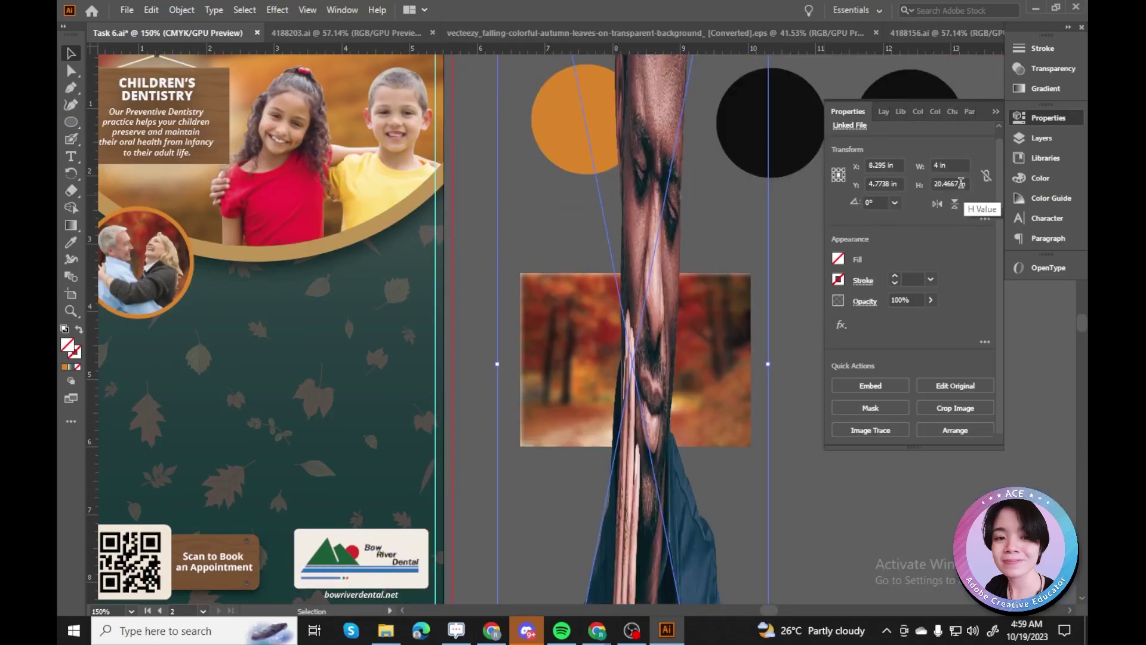
pyautogui.write('4')
pyautogui.press('Return')
# Scale the man's cutout down to fit over the blurred autumn photo.
pyautogui.scroll(-3, 657, 359)
pyautogui.scroll(3, 656, 358)
pyautogui.moveTo(917, 482); pyautogui.dragTo(717, 408)
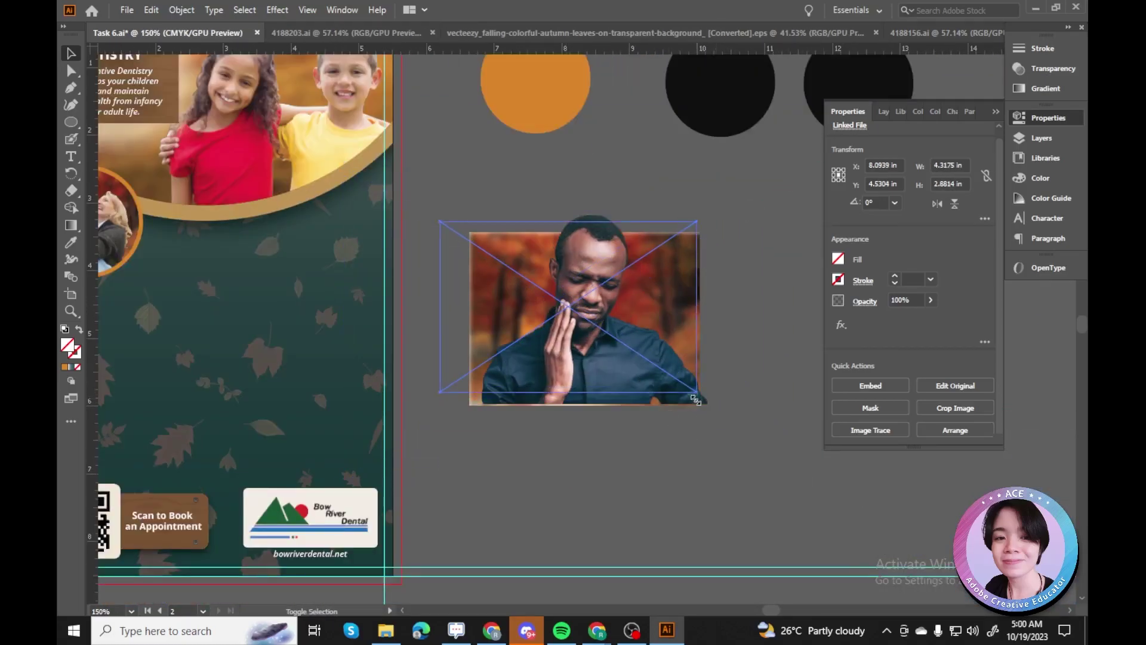
pyautogui.click(736, 558)
# Draw a rectangle nearly the size of the autumn photo beside it and fill it with the palette's yellow-orange.
pyautogui.scroll(2, 737, 558)
pyautogui.press('m')
pyautogui.hscroll(3, 589, 332)
pyautogui.moveTo(568, 286); pyautogui.dragTo(790, 451)
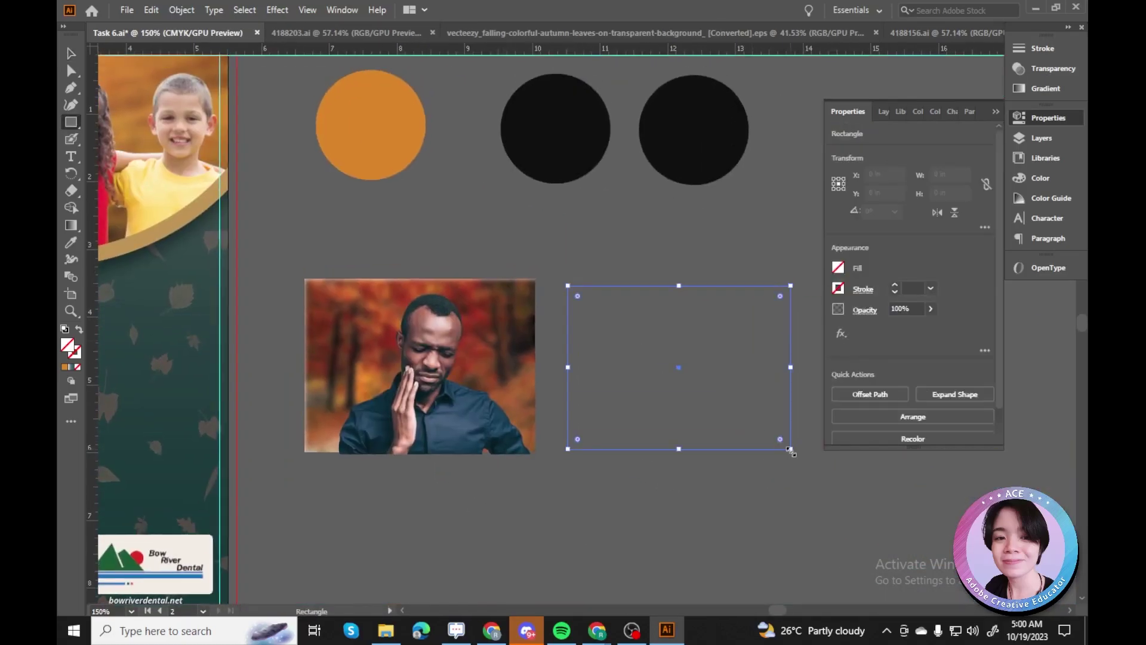
pyautogui.hscroll(-10, 414, 351)
pyautogui.press('i')
pyautogui.click(246, 374)
# Move the yellow-orange rectangle over the blurred autumn photo and send it behind the man's cutout.
pyautogui.hscroll(10, 639, 421)
pyautogui.press('v')
pyautogui.moveTo(639, 422); pyautogui.dragTo(380, 422)
pyautogui.hotkey('ctrl', '[')
pyautogui.moveTo(435, 321); pyautogui.dragTo(436, 314)
# Change the rectangle's blending mode so it tints the blurred autumn photo yellow-orange.
pyautogui.click(1019, 69)
pyautogui.click(875, 64)
pyautogui.click(873, 229)
pyautogui.click(895, 435)
pyautogui.hscroll(-5, 895, 435)
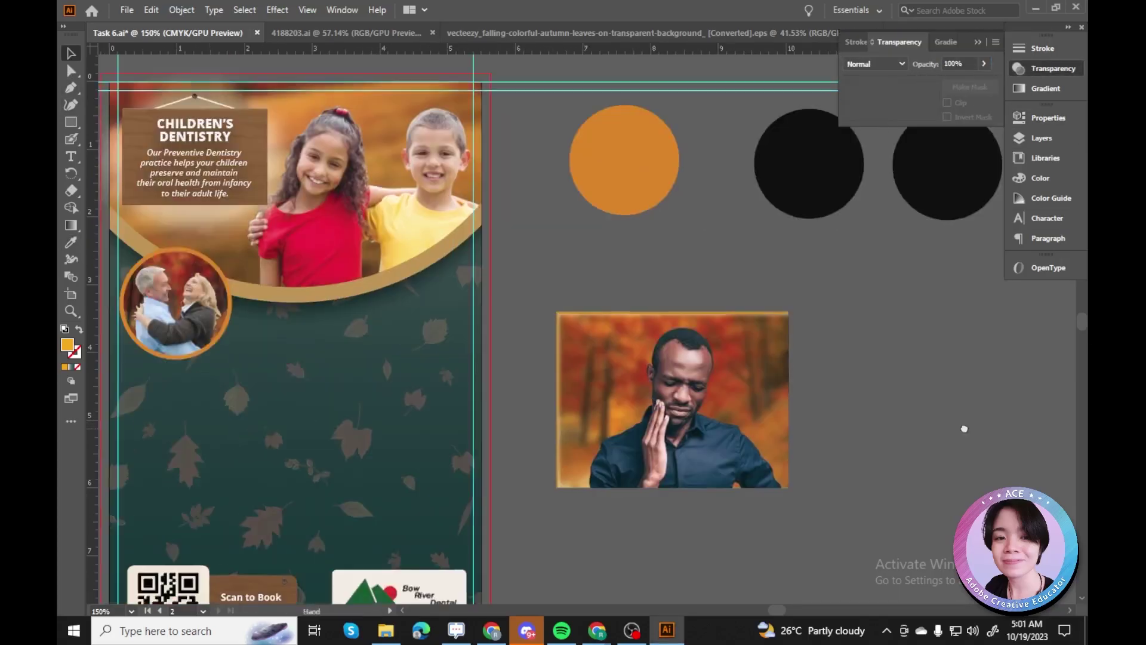
# Place a black circle over the man and clip his cutout and the tinted autumn background inside it.
pyautogui.click(1048, 118)
pyautogui.scroll(2, 597, 358)
pyautogui.moveTo(735, 127); pyautogui.dragTo(585, 329)
pyautogui.hotkey('ctrl', 'shift', 'a')
# Duplicate the orange circle behind the man's circular photo and enlarge it to about 2.70 in as a ring.
pyautogui.moveTo(505, 128); pyautogui.dragTo(549, 389)
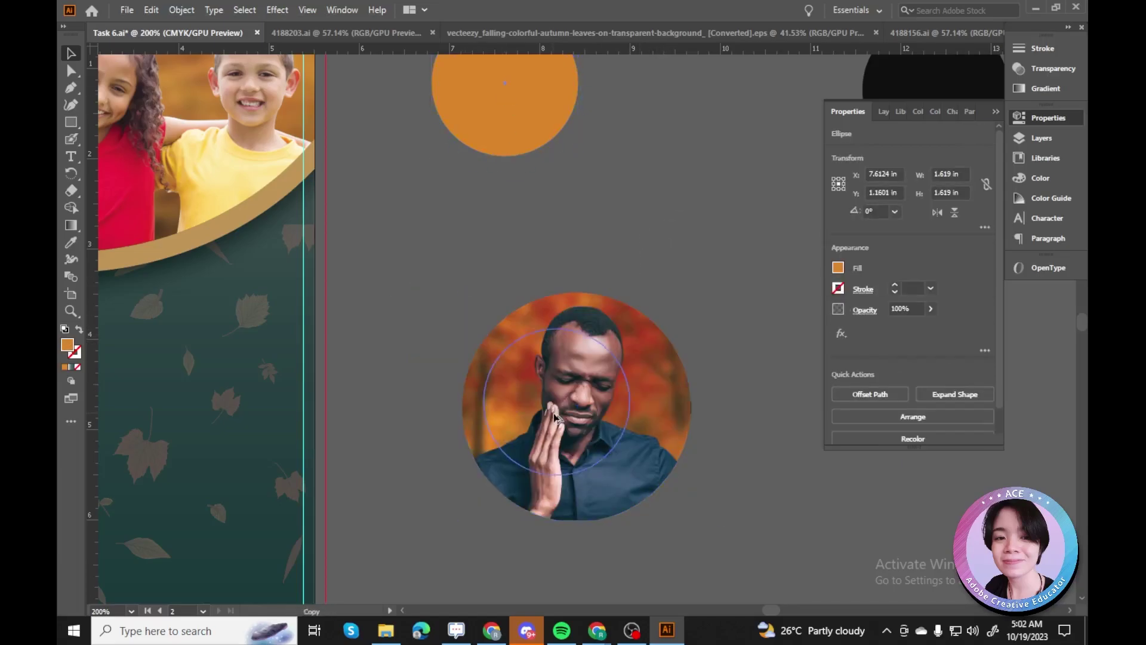
pyautogui.moveTo(647, 388); pyautogui.dragTo(648, 387)
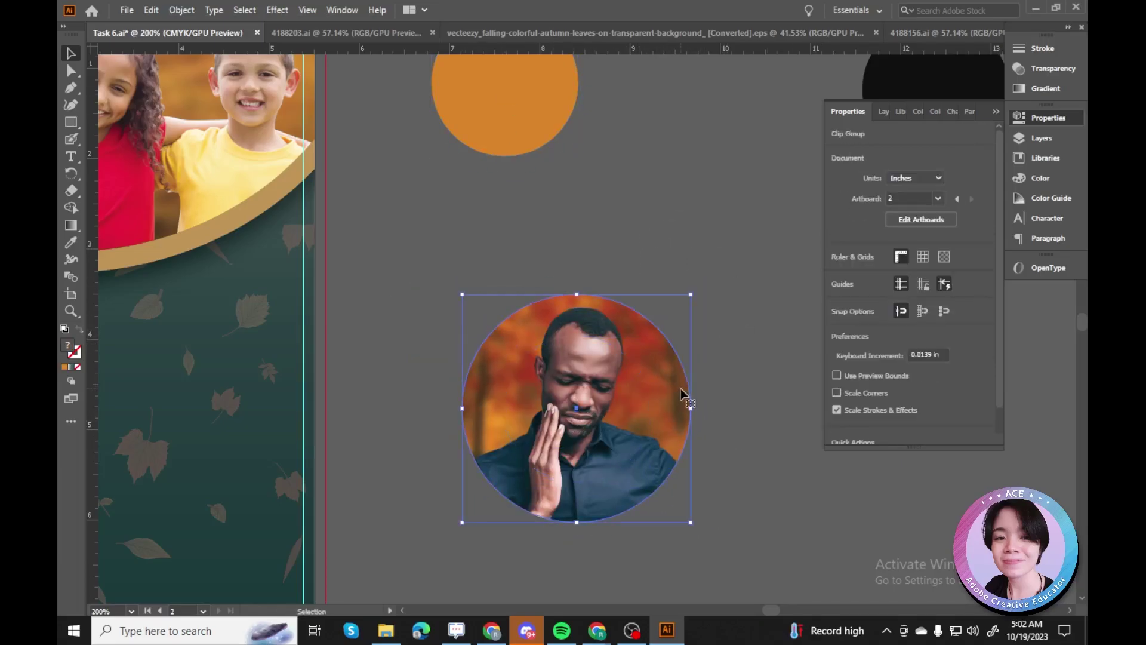
pyautogui.hotkey('ctrl', '+')
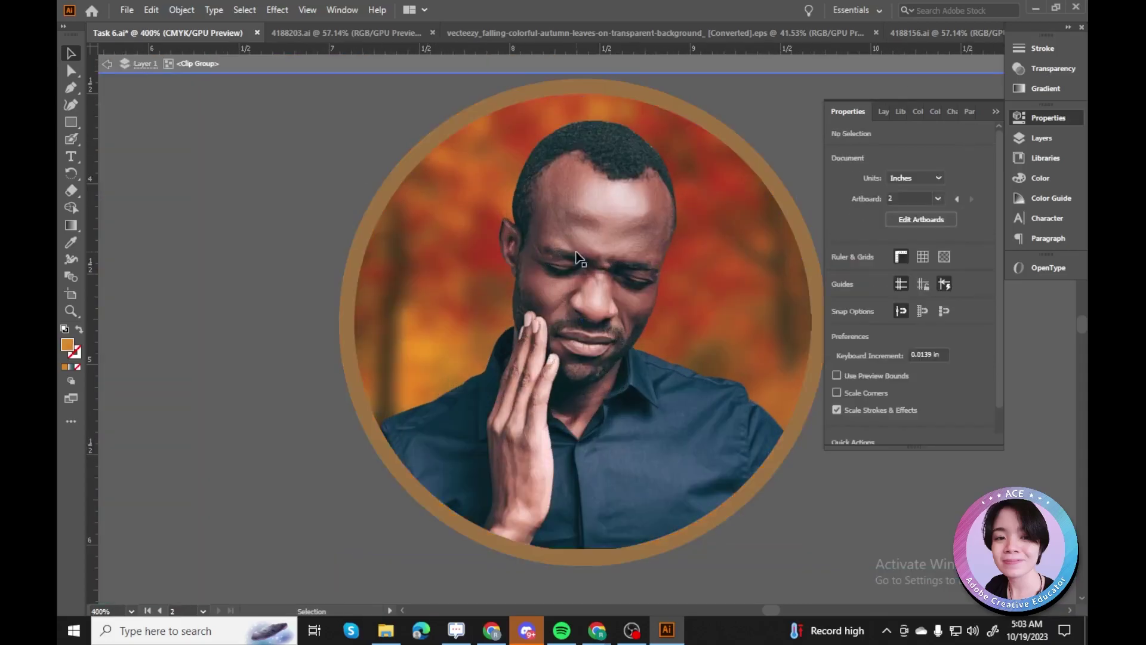
pyautogui.click(307, 187)
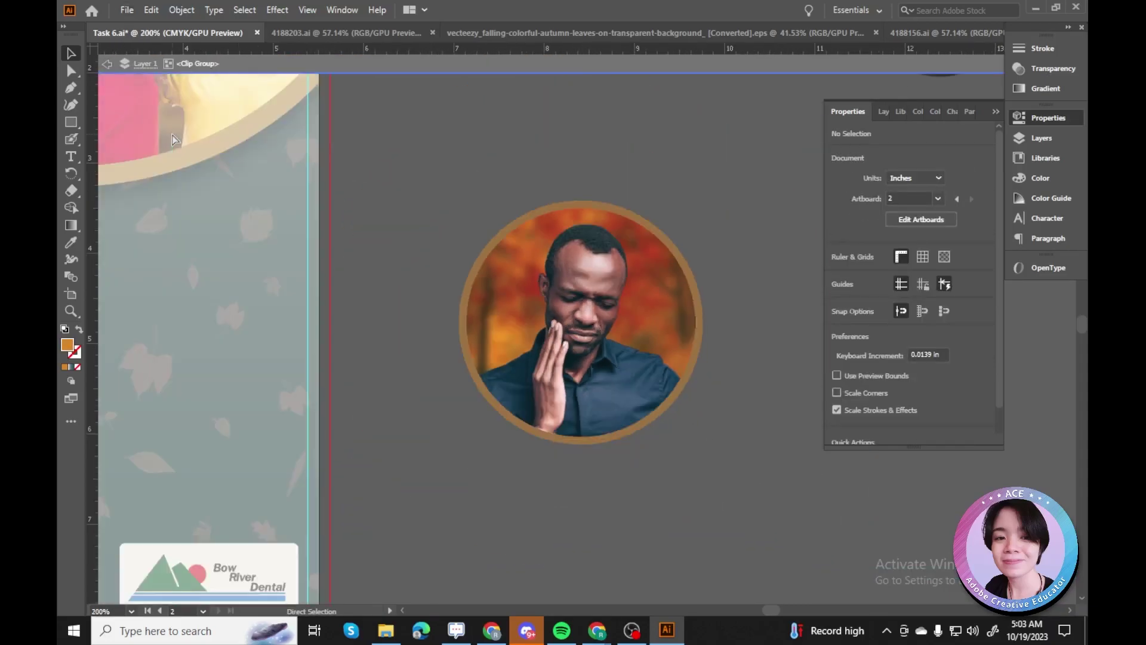
# Set the width and height of the man's ringed photo group to 1.6567 in.
pyautogui.click(537, 319)
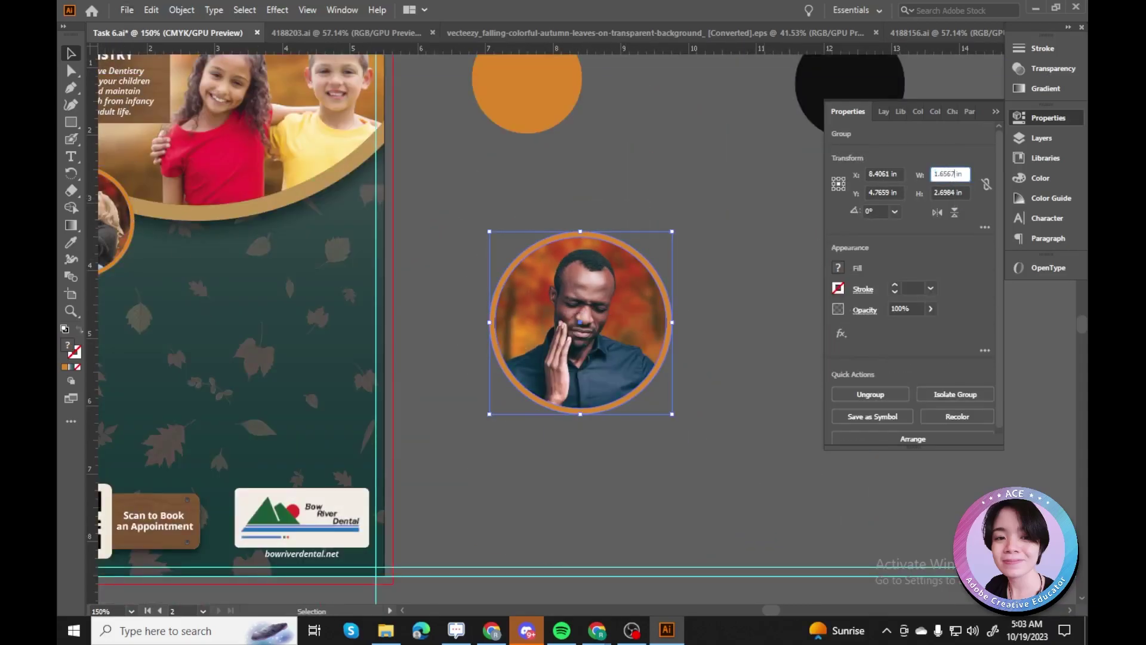
pyautogui.write('1')
pyautogui.press('Tab')
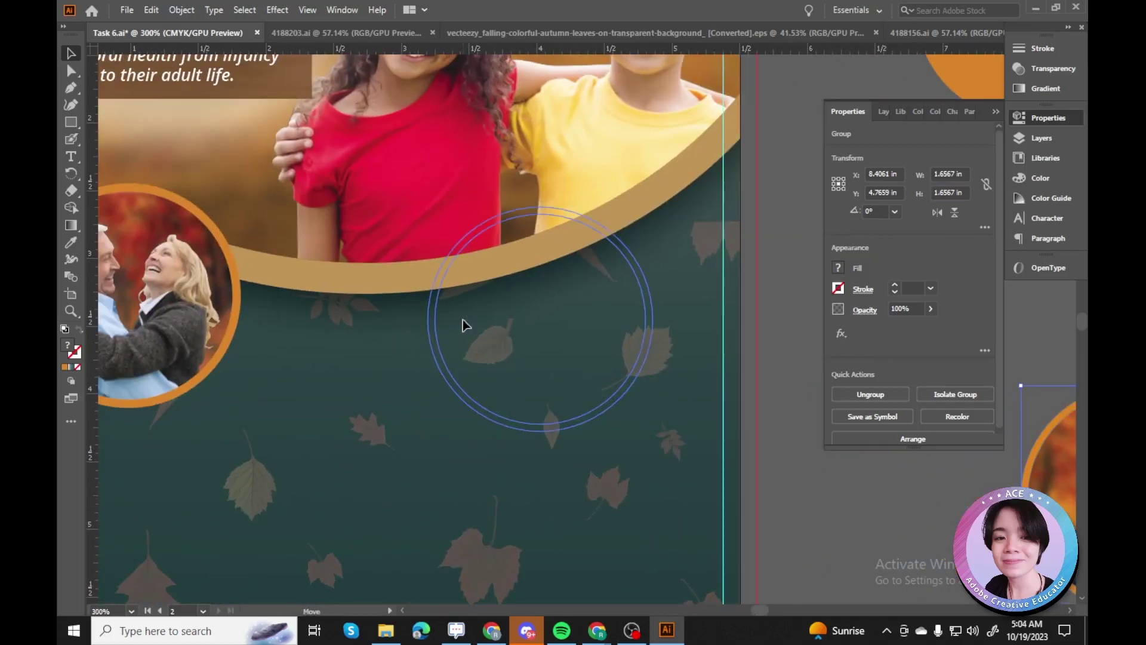
# Move the man's ringed photo onto the postcard below the gold arc, near the right margin opposite the couple.
pyautogui.moveTo(463, 325); pyautogui.dragTo(466, 312)
pyautogui.click(225, 376)
pyautogui.click(323, 389)
pyautogui.click(238, 313)
pyautogui.rightClick(224, 325)
pyautogui.rightClick(512, 333)
pyautogui.press('Escape')
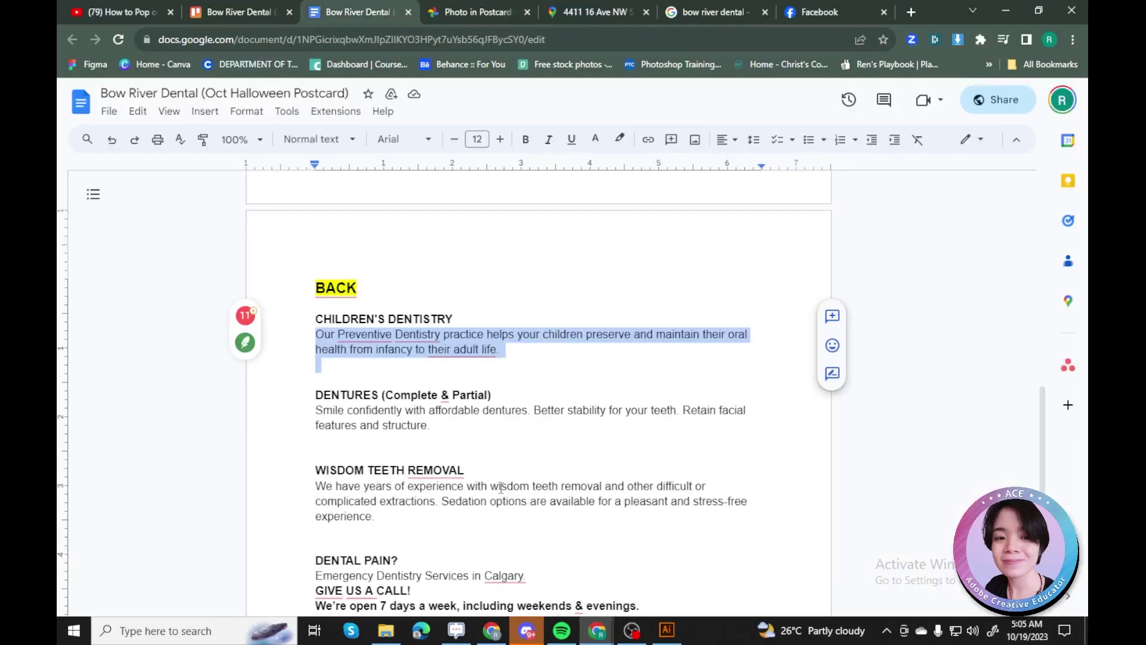
pyautogui.scroll(-2, 500, 487)
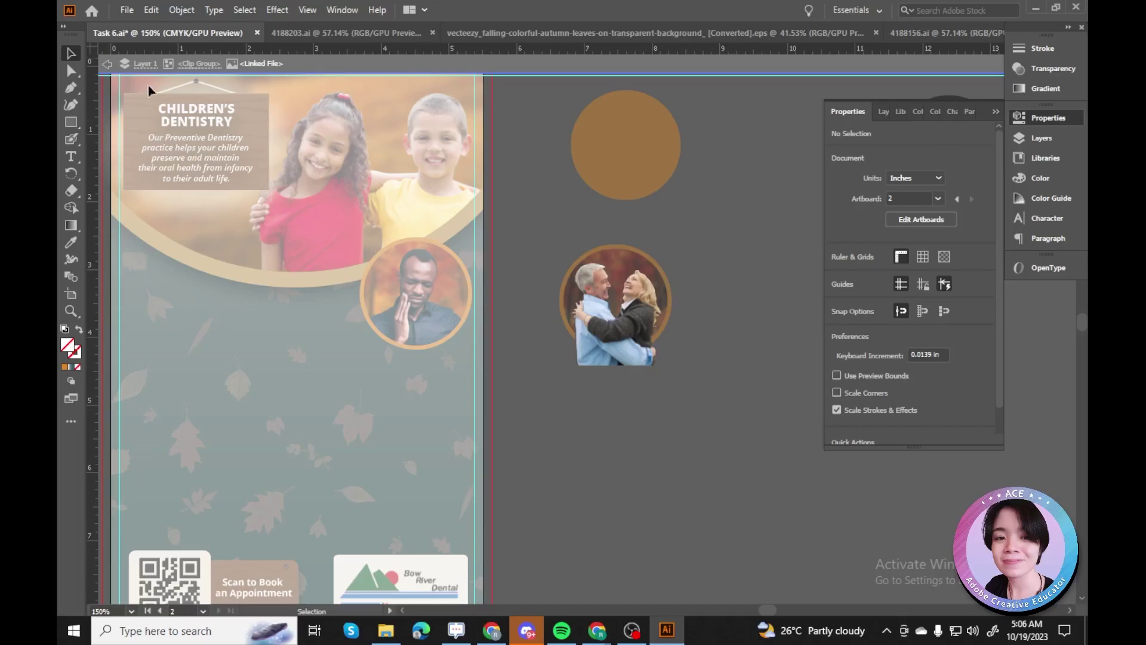
# Release the clipping mask of the couple's ringed photo on the pasteboard.
pyautogui.press('Escape')
pyautogui.click(550, 312)
pyautogui.hotkey('ctrl', '=')
pyautogui.hotkey('ctrl', '=')
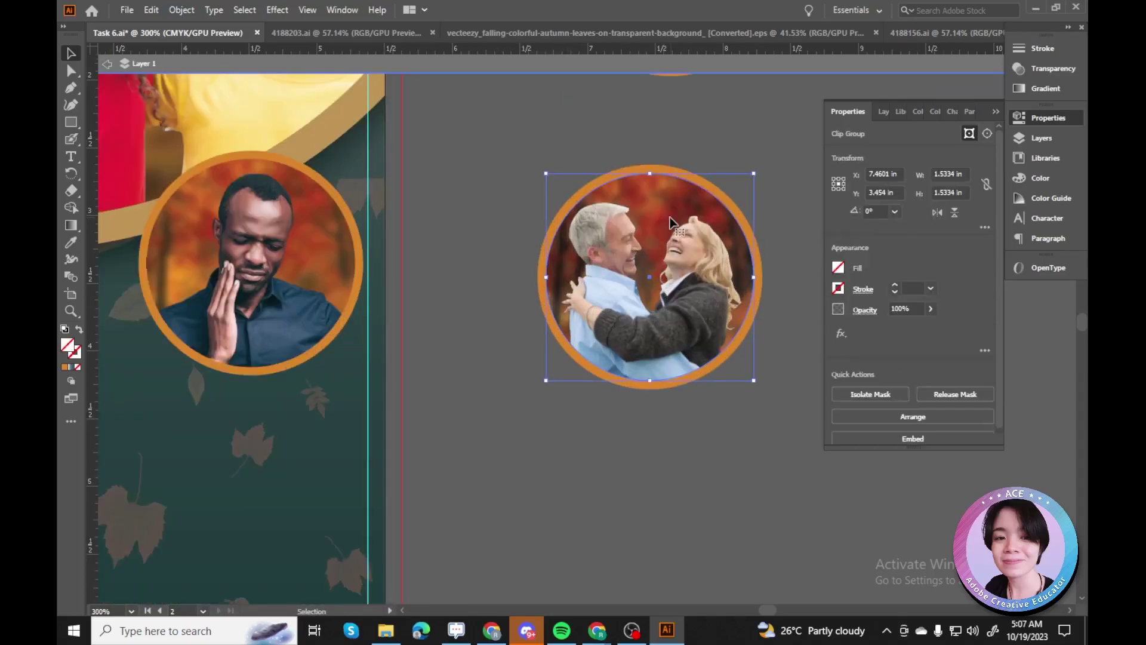
pyautogui.hotkey('ctrl', 'alt', '7')
pyautogui.click(469, 466)
# Fill the released circle behind the couple with the brownish red sampled from the colour palette.
pyautogui.click(696, 223)
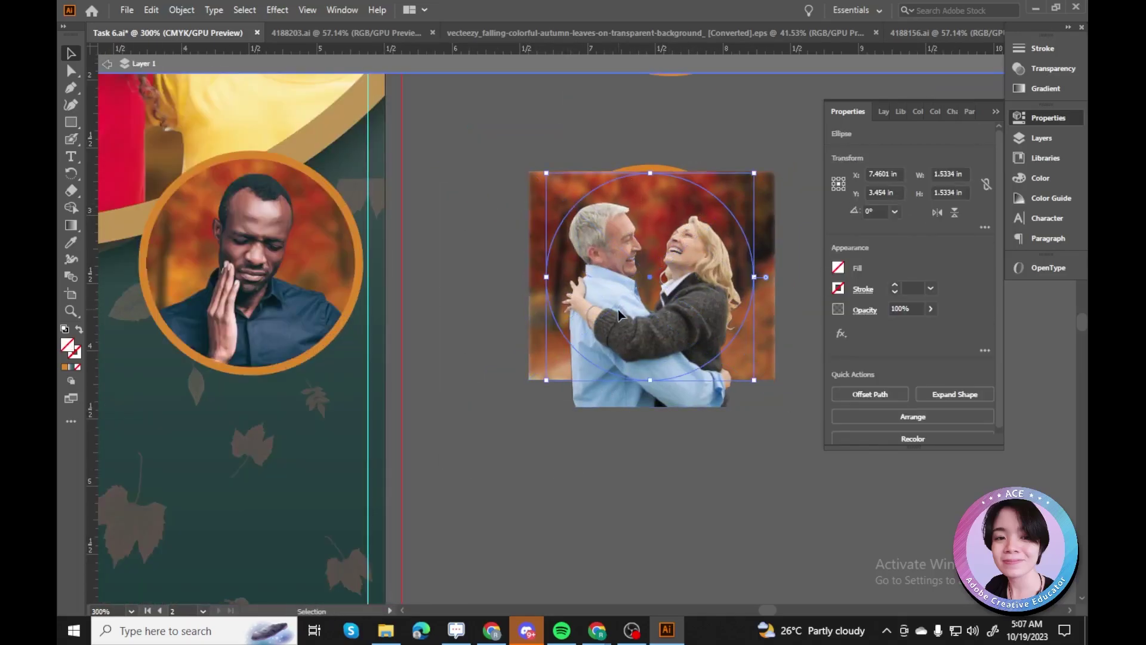
pyautogui.hotkey('ctrl', '1')
pyautogui.press('i')
pyautogui.hscroll(-3, 244, 324)
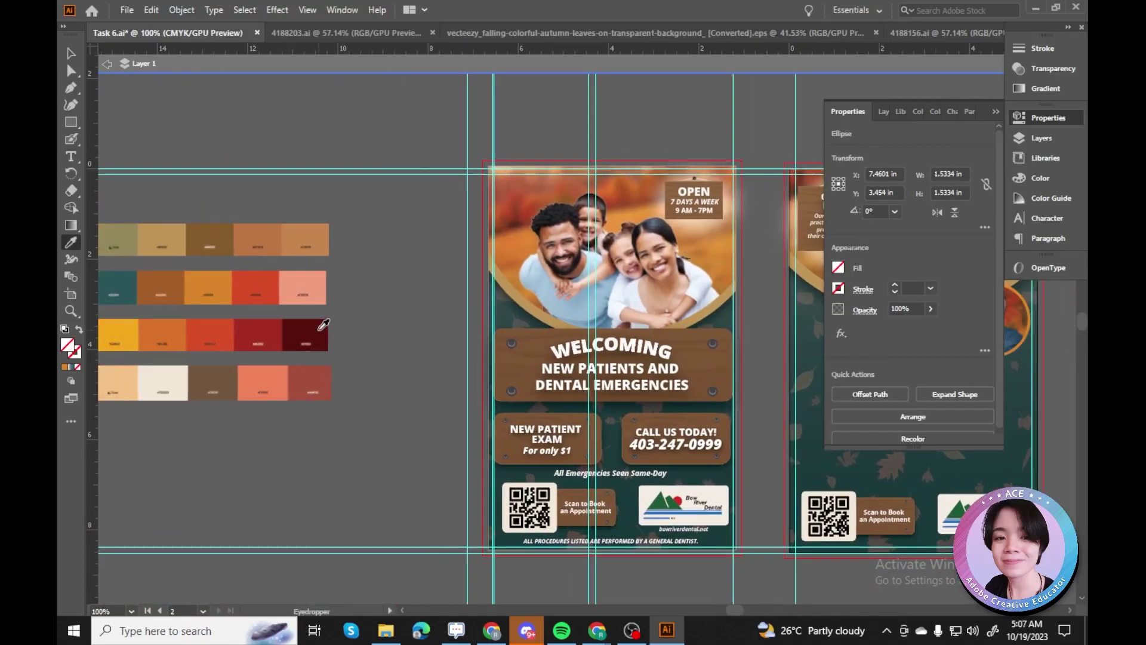
pyautogui.click(309, 372)
pyautogui.hscroll(15, 309, 372)
pyautogui.hotkey('ctrl', '+')
pyautogui.hotkey('ctrl', '+')
pyautogui.hotkey('ctrl', '+')
pyautogui.press('v')
# Delete the blurred autumn photo behind the couple.
pyautogui.click(504, 325)
pyautogui.click(525, 266)
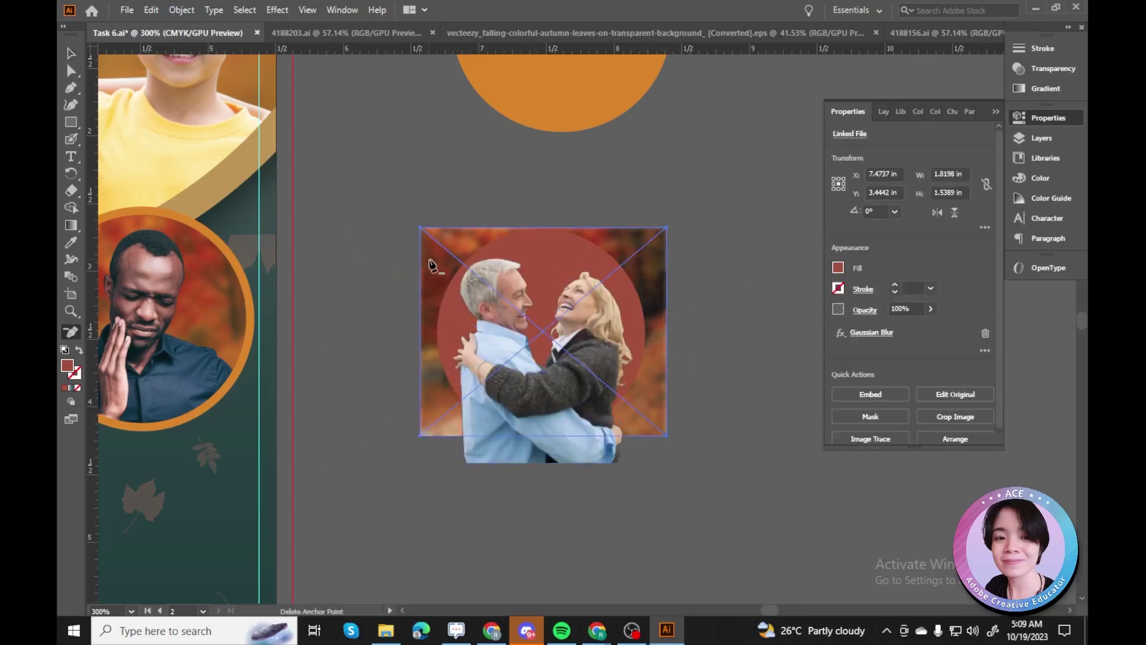
pyautogui.press('Delete')
# Clip the couple cutout to a copy of the red circle and fit it over the red background inside the orange ring.
pyautogui.click(532, 252)
pyautogui.hotkey('ctrl', 'shift', ']')
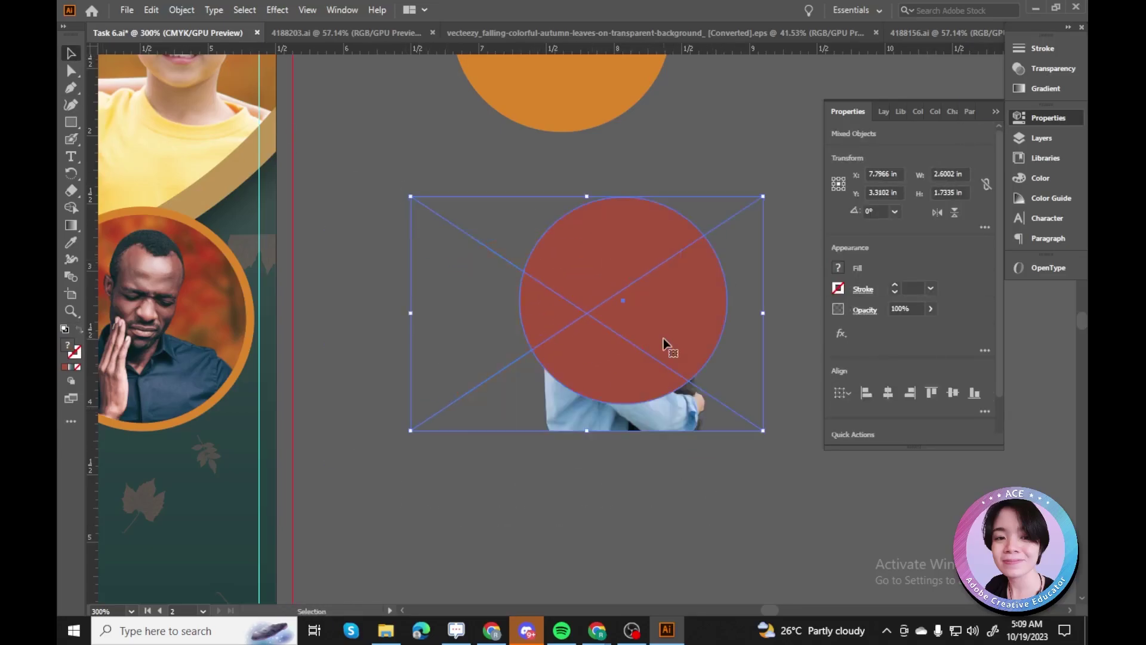
pyautogui.hotkey('ctrl', '7')
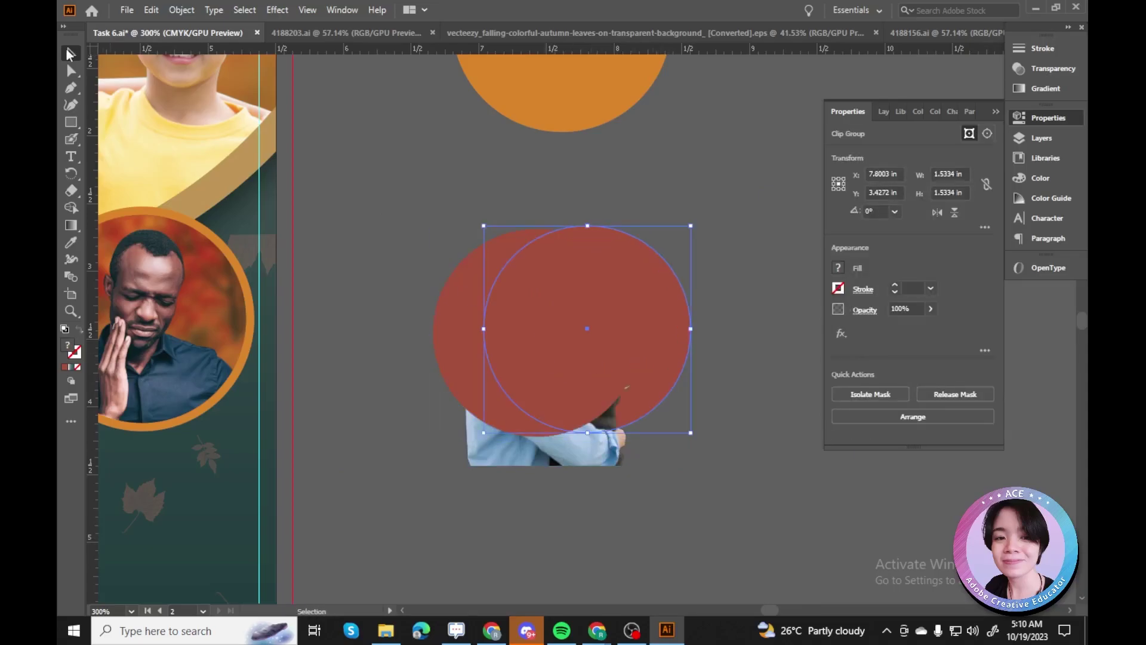
pyautogui.click(600, 442)
pyautogui.moveTo(622, 375); pyautogui.dragTo(520, 295)
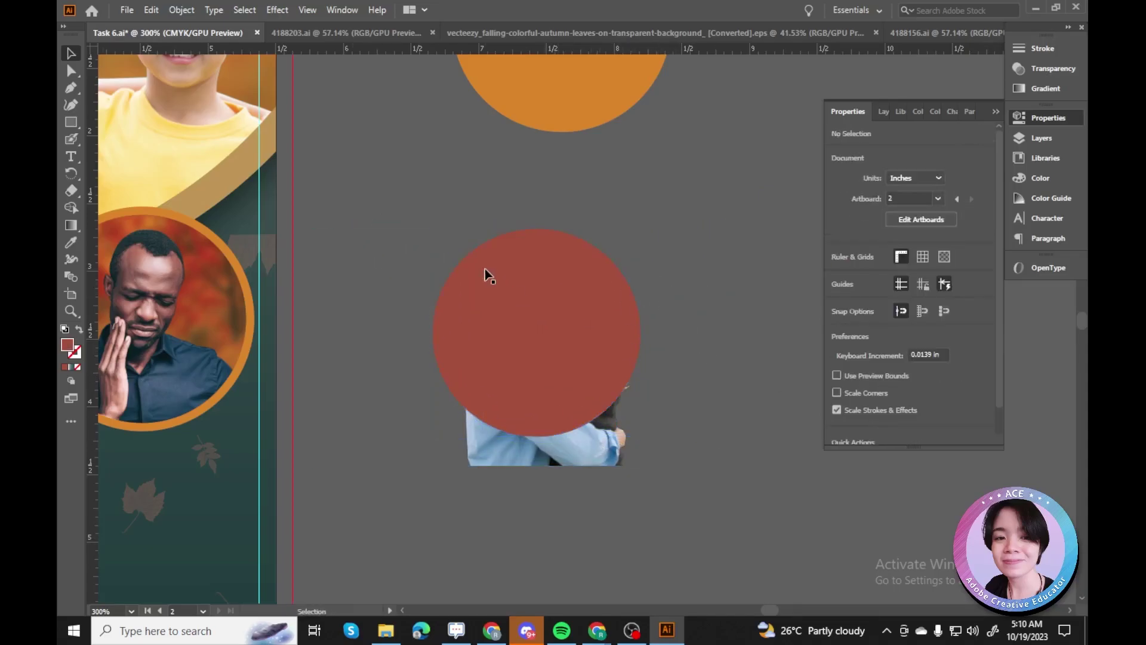
pyautogui.doubleClick(681, 363)
pyautogui.click(107, 64)
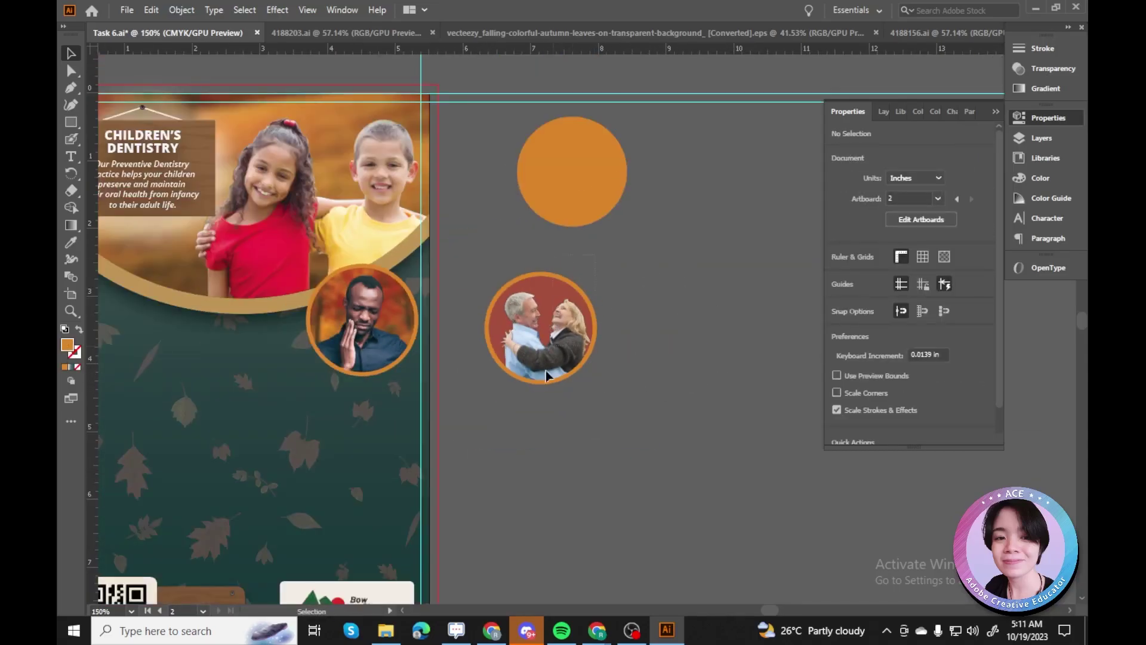
# Move the man's cream-ringed photo with the dark maroon background onto the postcard below the gold arc, opposite the couple.
pyautogui.moveTo(191, 333); pyautogui.dragTo(154, 332)
pyautogui.hscroll(-4, 482, 332)
pyautogui.scroll(2, 473, 317)
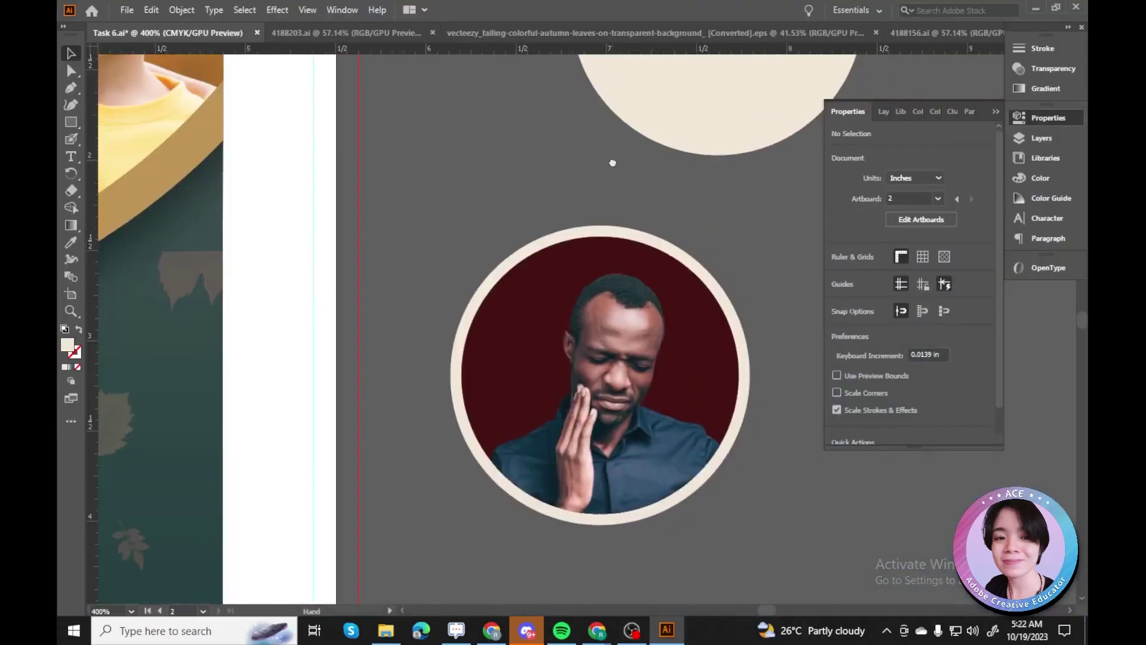
pyautogui.moveTo(640, 400); pyautogui.dragTo(277, 342)
pyautogui.scroll(-4, 276, 342)
# Move the dark teal leaf background so its edges line up with the back postcard's 5.5 x 8.5 in artboard.
pyautogui.click(748, 407)
pyautogui.click(583, 458)
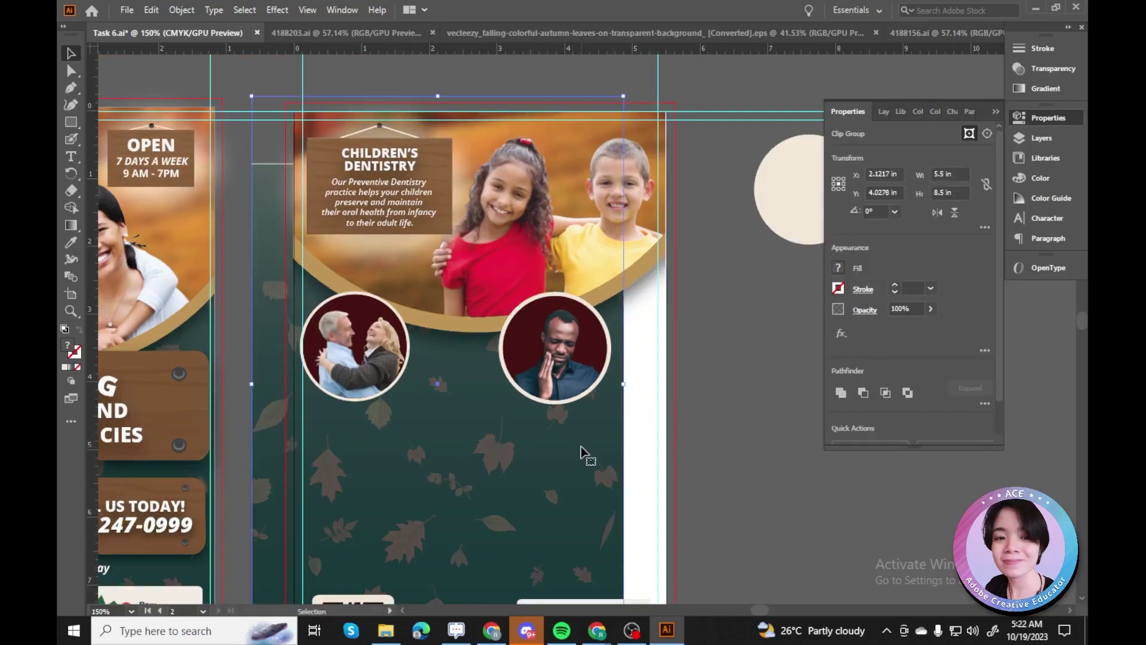
pyautogui.scroll(3, 576, 392)
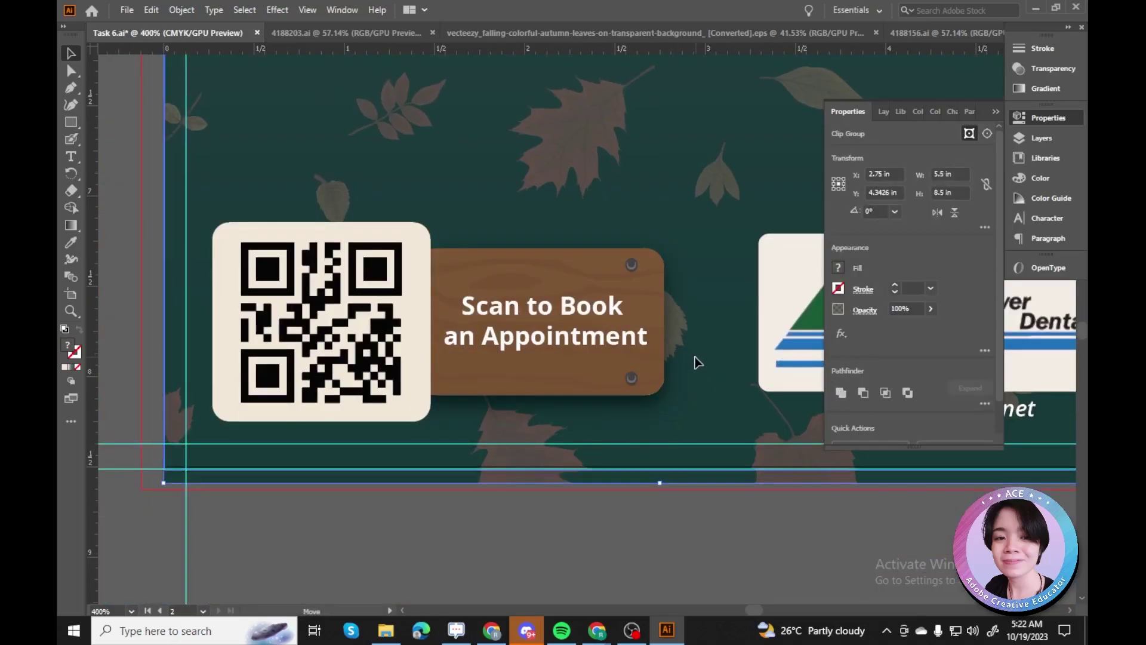
pyautogui.scroll(1, 696, 360)
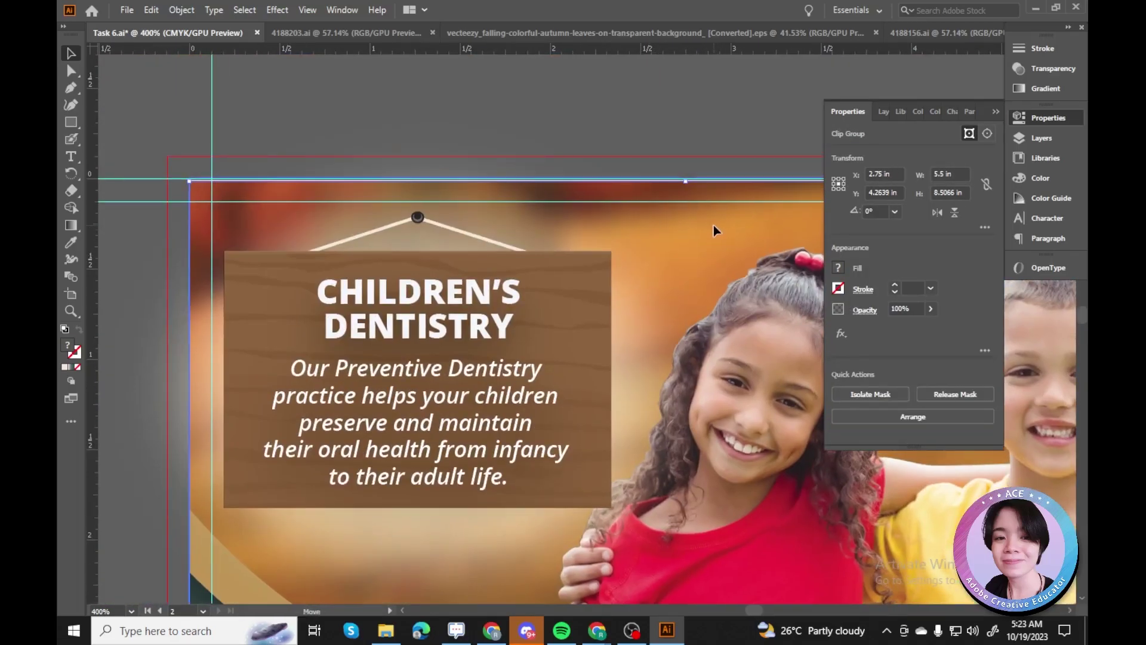
pyautogui.scroll(2, 714, 225)
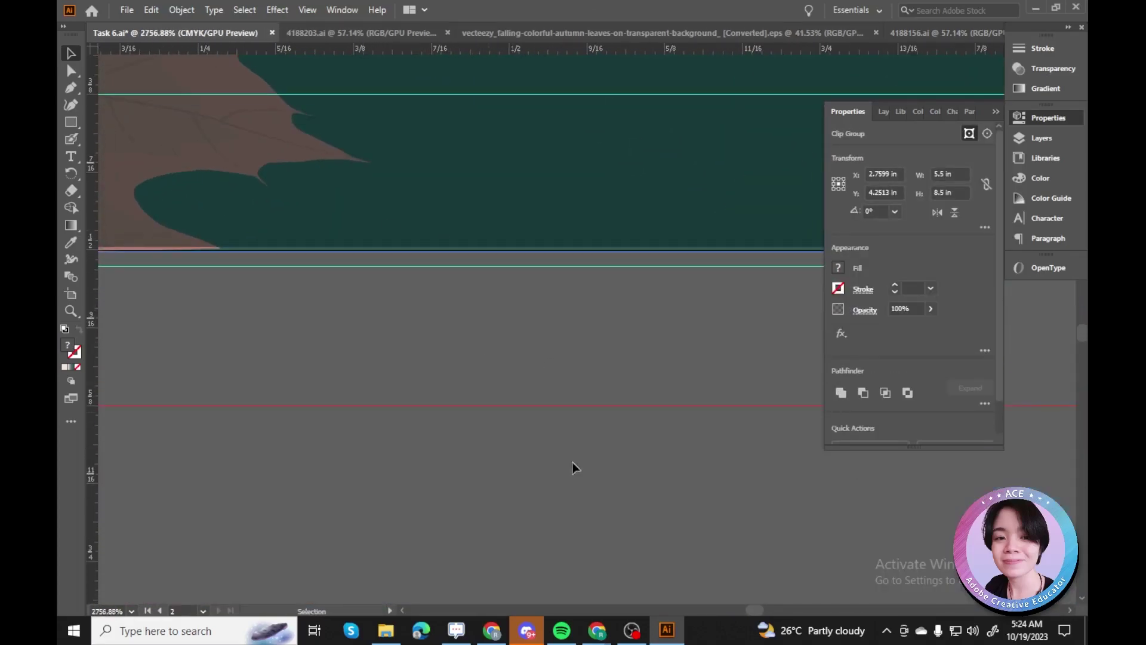
pyautogui.scroll(2, 427, 412)
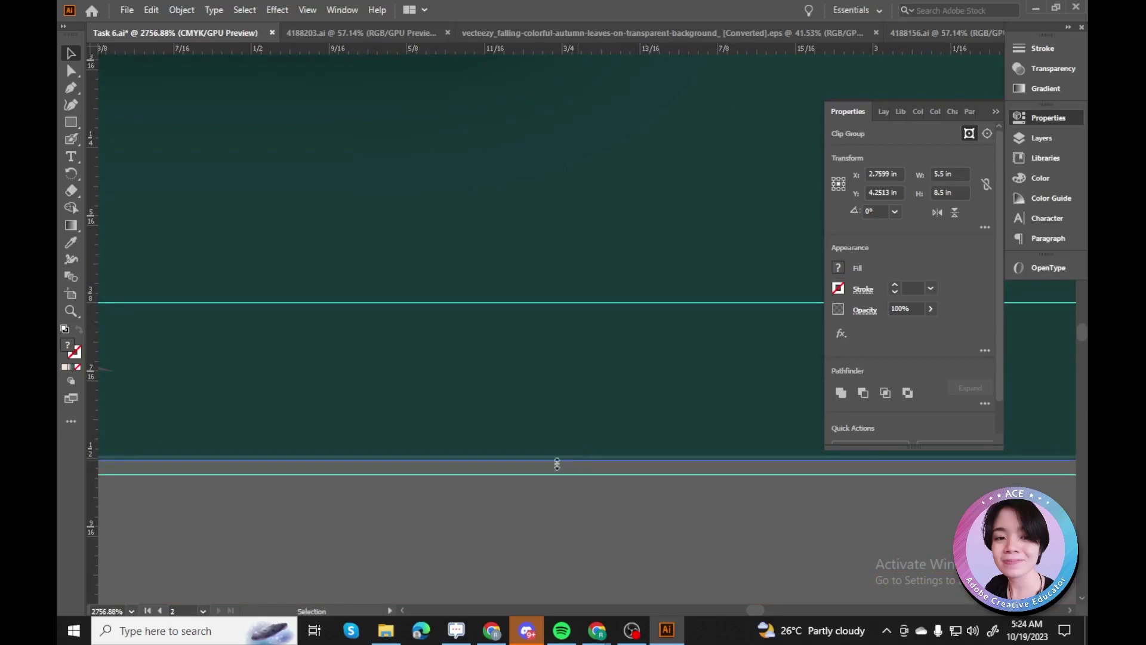
pyautogui.scroll(-8, 579, 460)
# Fade the impacted-tooth image to 49% opacity and scale it over the maroon circle beside the postcard.
pyautogui.click(476, 332)
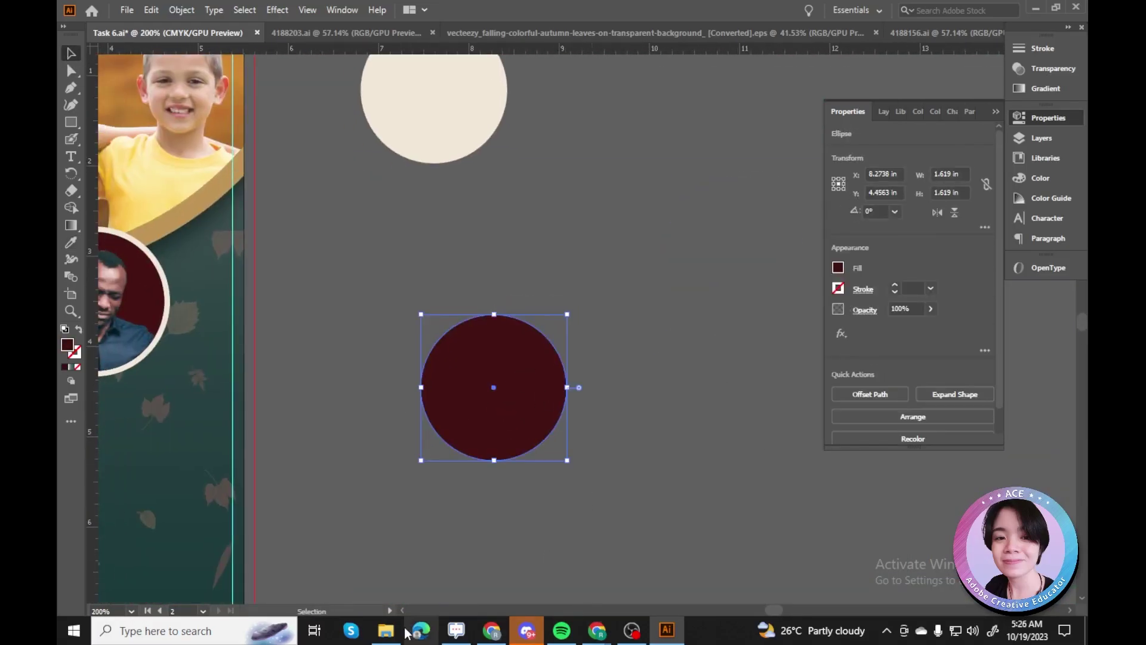
pyautogui.moveTo(984, 81); pyautogui.dragTo(955, 84)
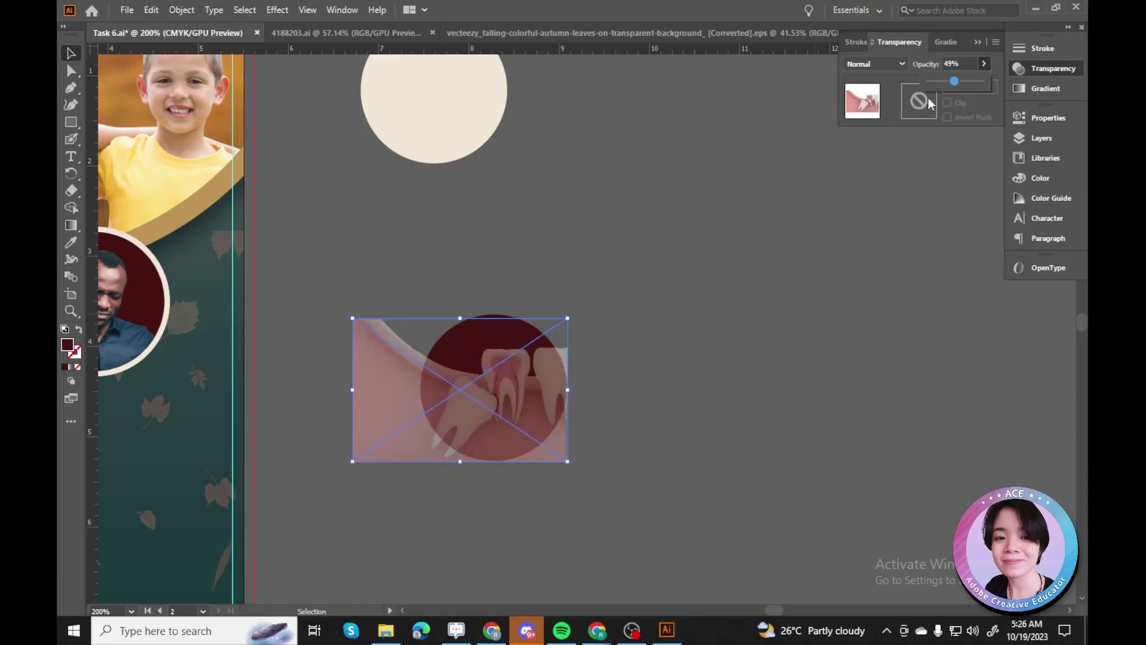
pyautogui.moveTo(533, 445); pyautogui.dragTo(539, 441)
pyautogui.click(517, 382)
pyautogui.moveTo(573, 332)
pyautogui.mouseDown()
pyautogui.moveTo(601, 301)
pyautogui.moveTo(566, 340)
pyautogui.mouseUp()
pyautogui.hotkey('ctrl', 'z')
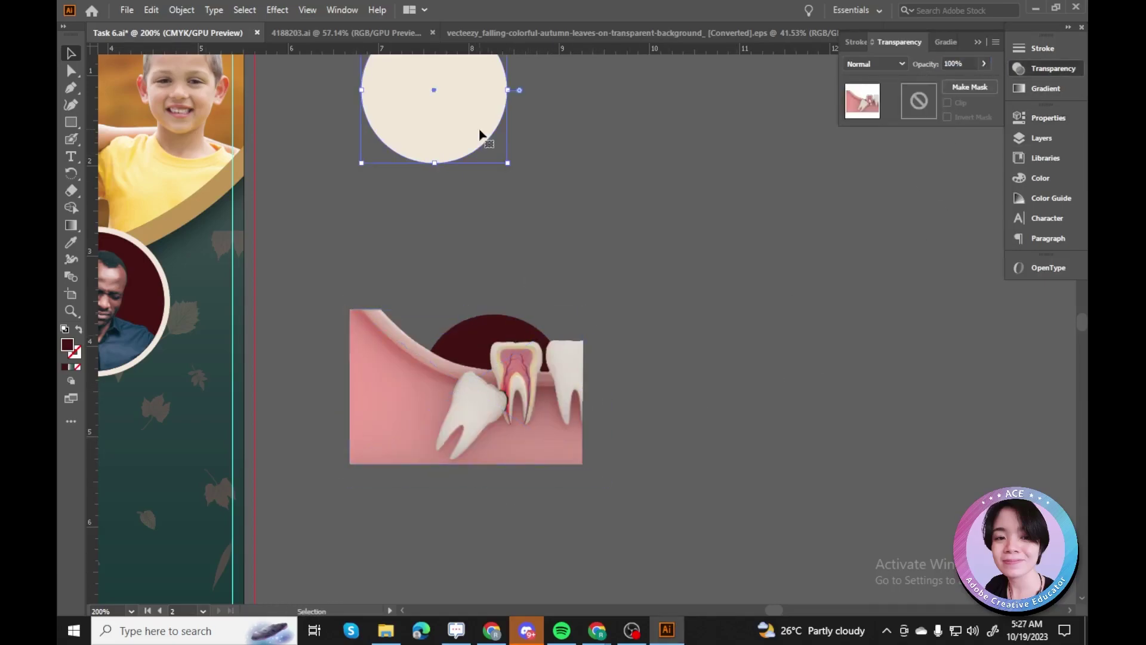
# Duplicate the maroon circle, remove the copy's fill and fit it over the tooth image in line with the original.
pyautogui.moveTo(482, 333); pyautogui.dragTo(759, 274)
pyautogui.hotkey('ctrl', '=')
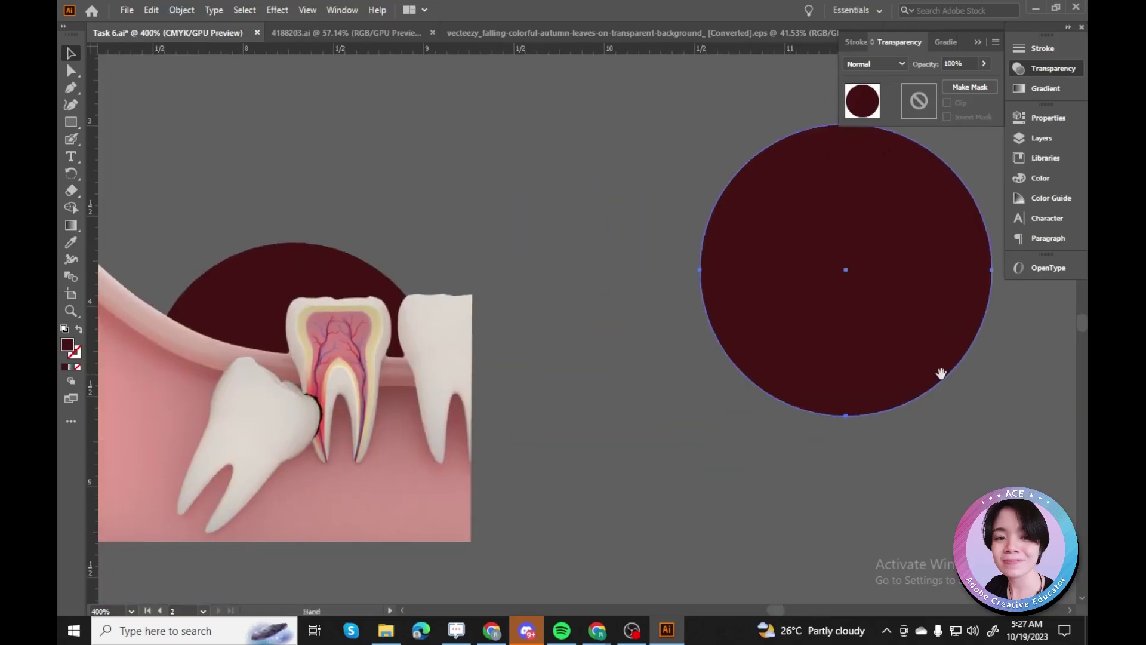
pyautogui.press('/')
pyautogui.moveTo(293, 391); pyautogui.dragTo(293, 391)
pyautogui.click(1048, 238)
pyautogui.click(1042, 138)
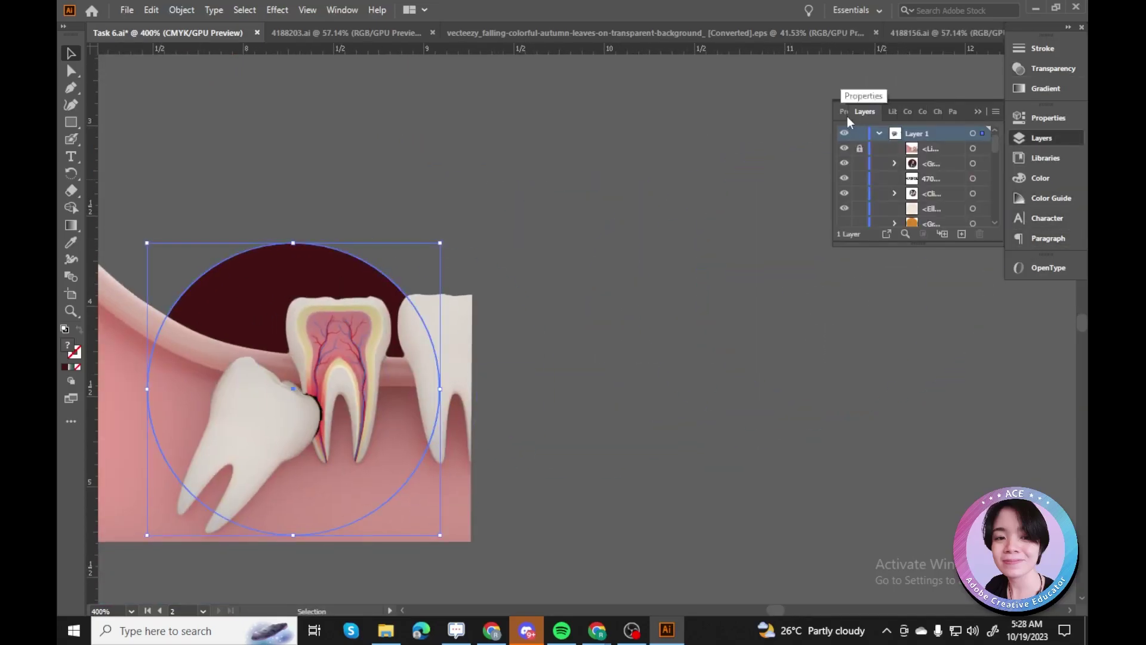
pyautogui.click(841, 116)
# Try to clip the tooth image to the circle and adjust its position inside.
pyautogui.hotkey('ctrl', '7')
pyautogui.press('Return')
pyautogui.press('a')
pyautogui.click(404, 294)
pyautogui.hotkey('ctrl', 'z')
pyautogui.click(720, 399)
pyautogui.click(560, 377)
pyautogui.hotkey('ctrl', 'z')
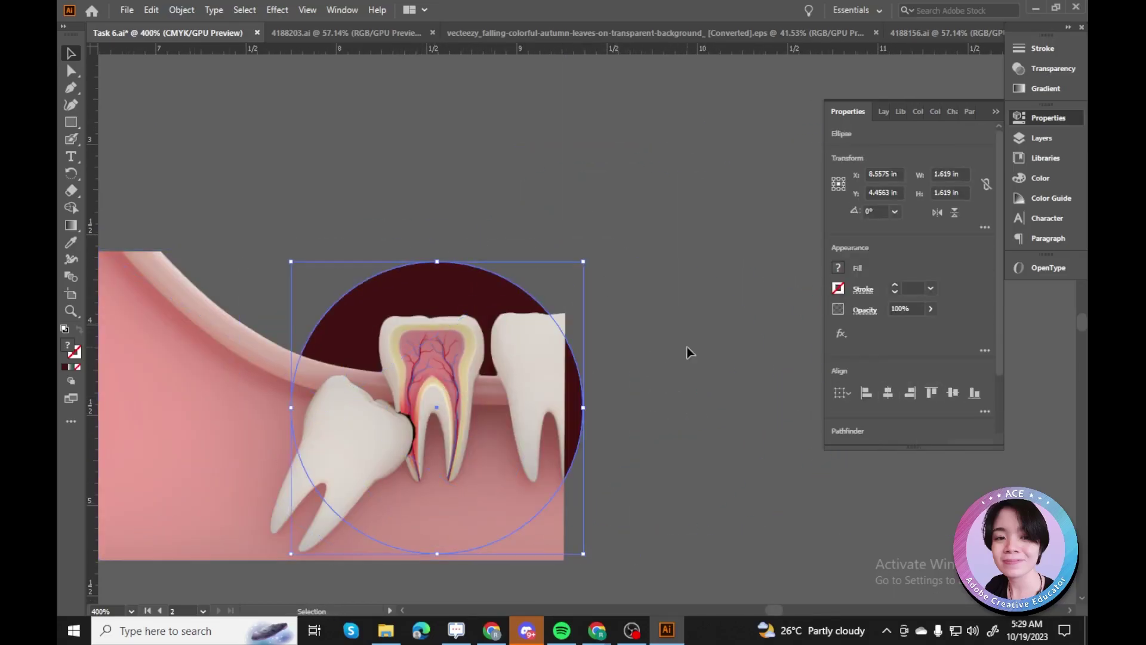
pyautogui.hotkey('ctrl', 'z')
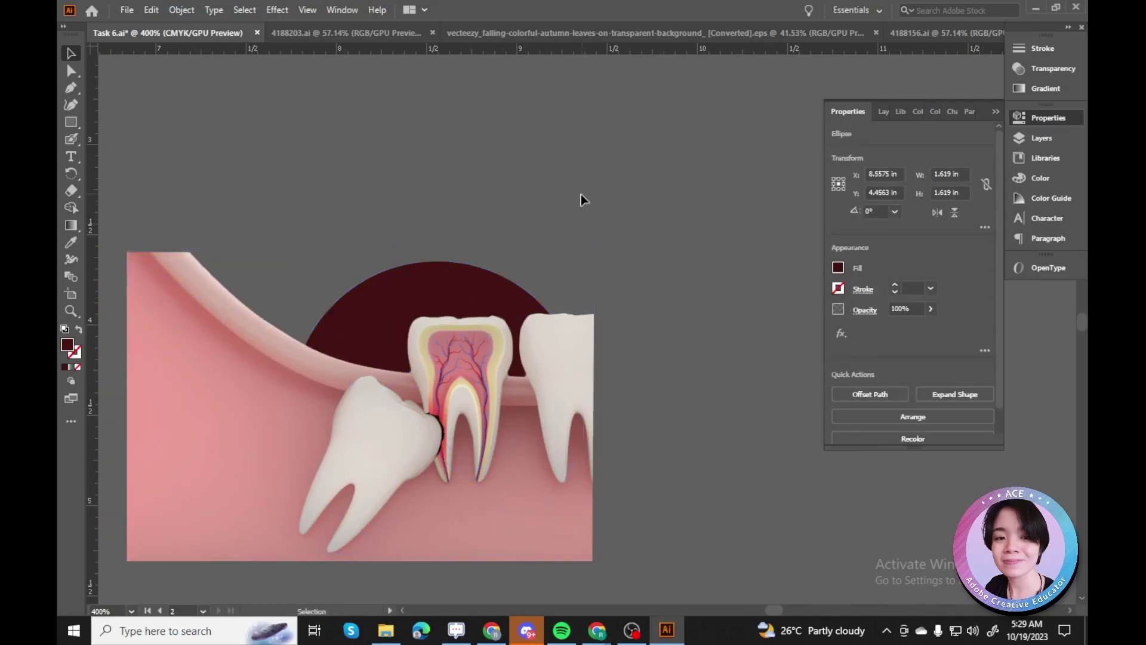
# Clip the tooth image to the circle copy so the maroon circle fills the area above the teeth.
pyautogui.keyDown('shift'); pyautogui.click(573, 334); pyautogui.keyUp('shift')
pyautogui.hotkey('ctrl', '7')
pyautogui.hotkey('ctrl', '-')
# Try a different width for the clipped tooth image and undo the last edits.
pyautogui.click(949, 174)
pyautogui.write('1')
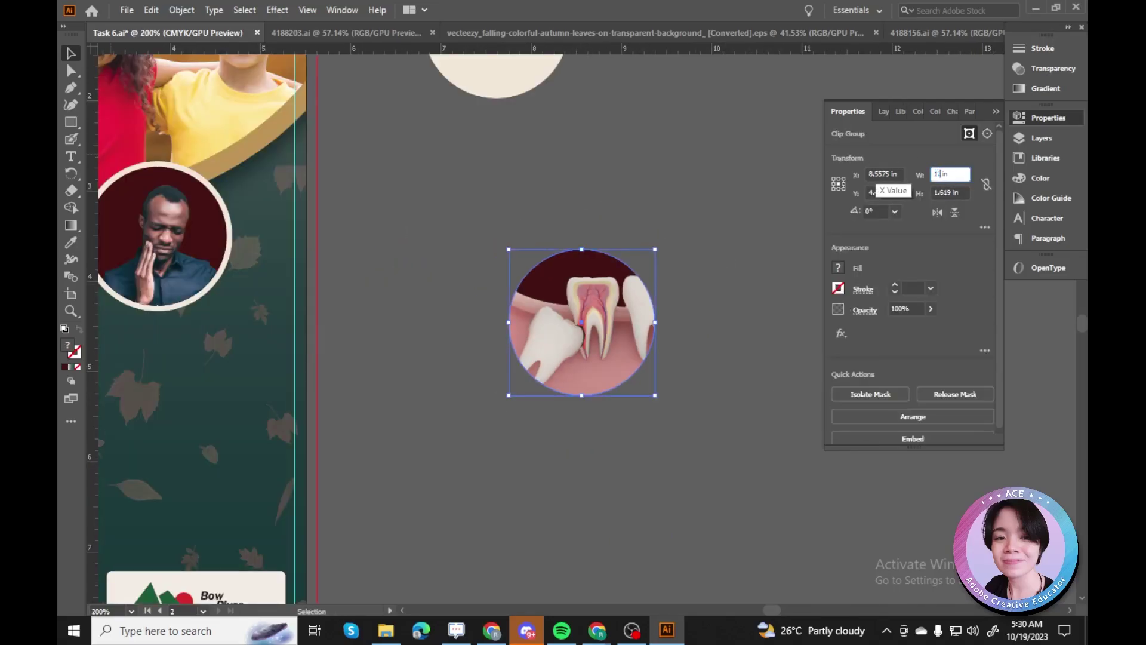
pyautogui.hotkey('ctrl', 'z')
pyautogui.hotkey('ctrl', 'z')
pyautogui.hotkey('ctrl', 'z')
pyautogui.hotkey('ctrl', 'z')
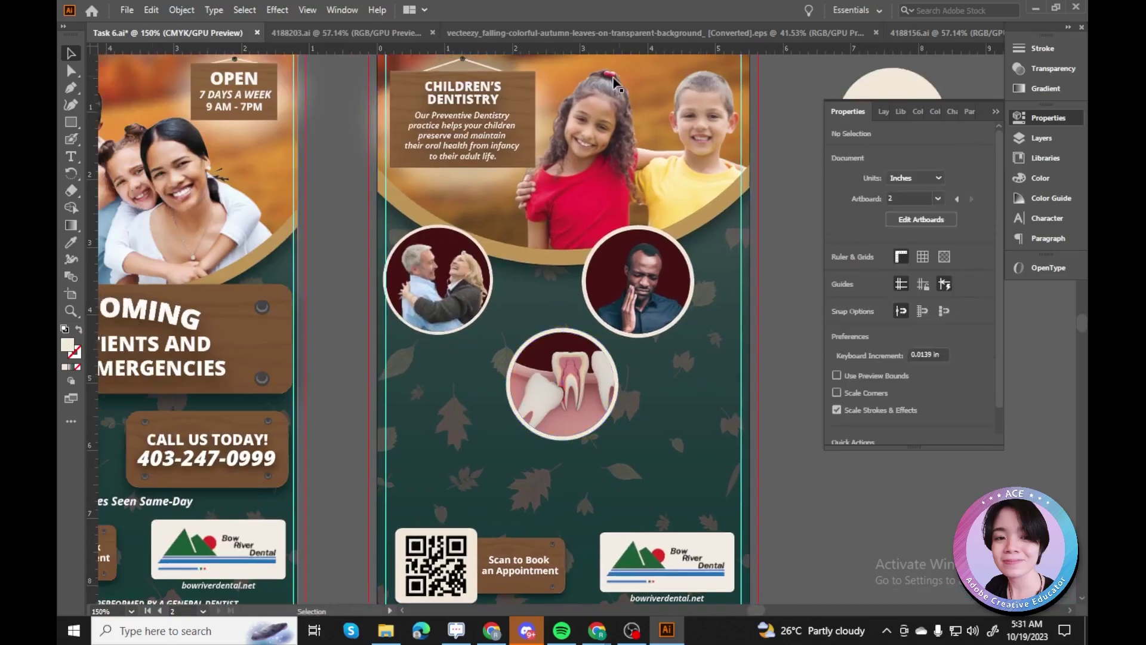
# Arrange the couple, tooth and man photos with their cream rings in an even row below the gold arc.
pyautogui.scroll(3, 556, 340)
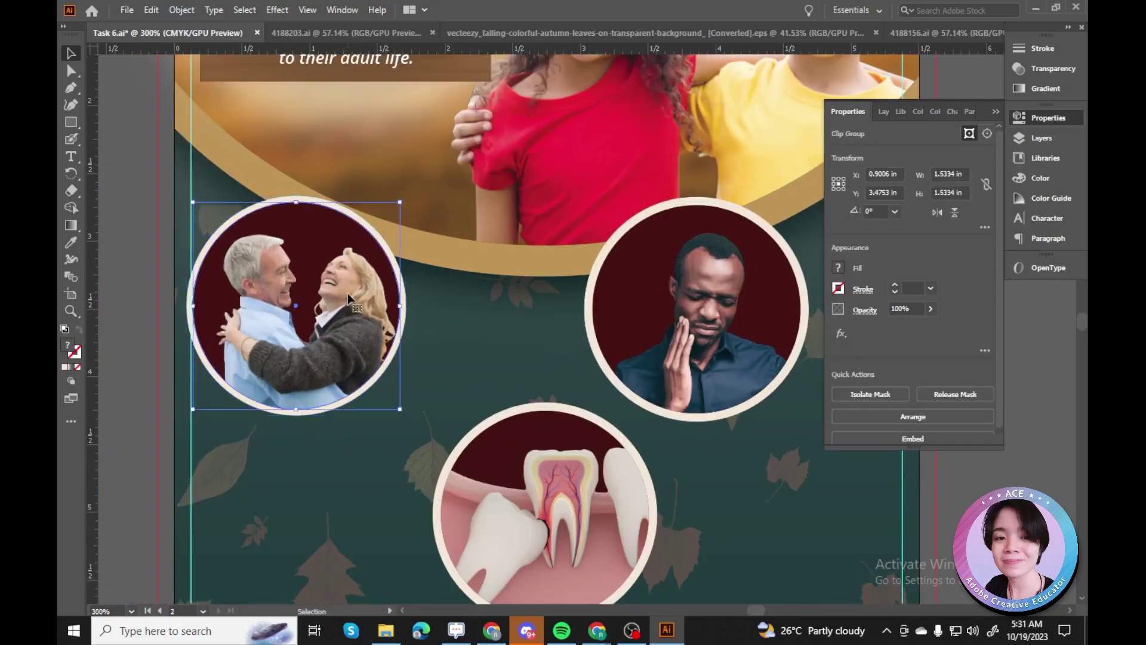
pyautogui.rightClick(352, 345)
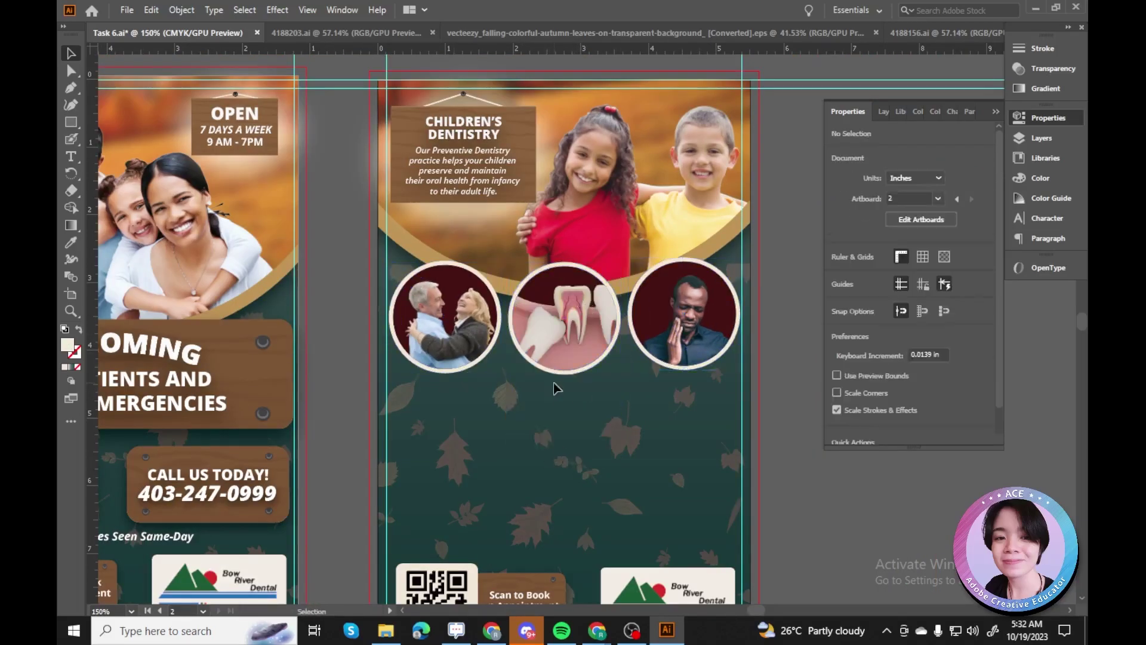
# Add the heading DENTURES in white 13 pt Open Sans Bold near the upper edge of the wooden panel below the couple.
pyautogui.scroll(3, 558, 398)
pyautogui.click(594, 430)
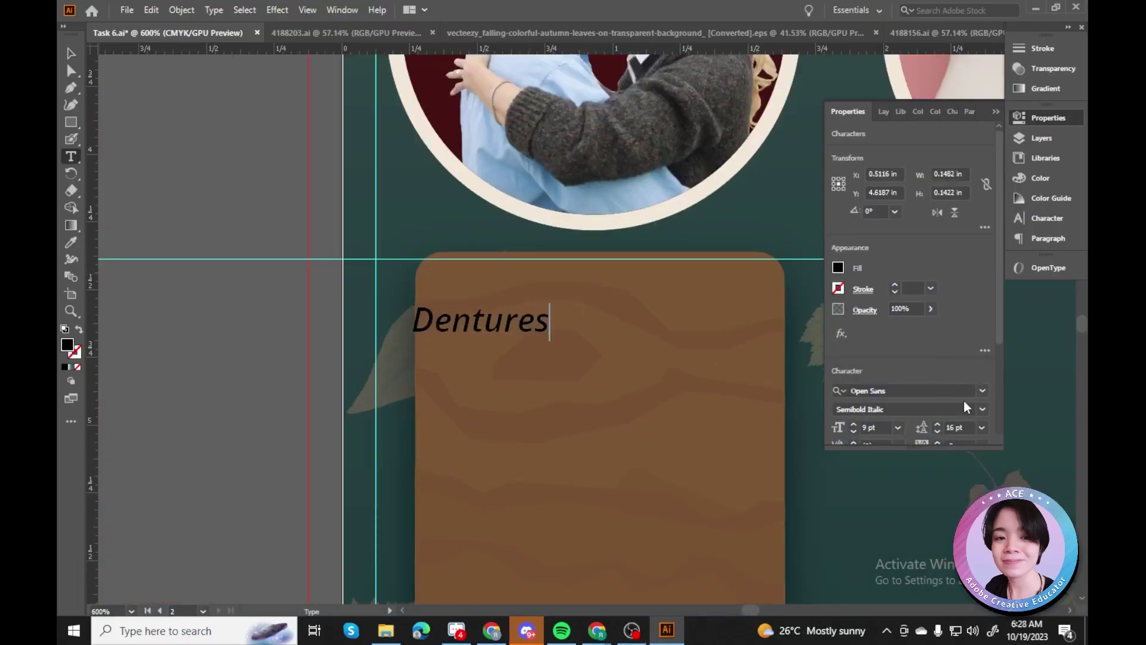
pyautogui.click(963, 406)
pyautogui.click(868, 172)
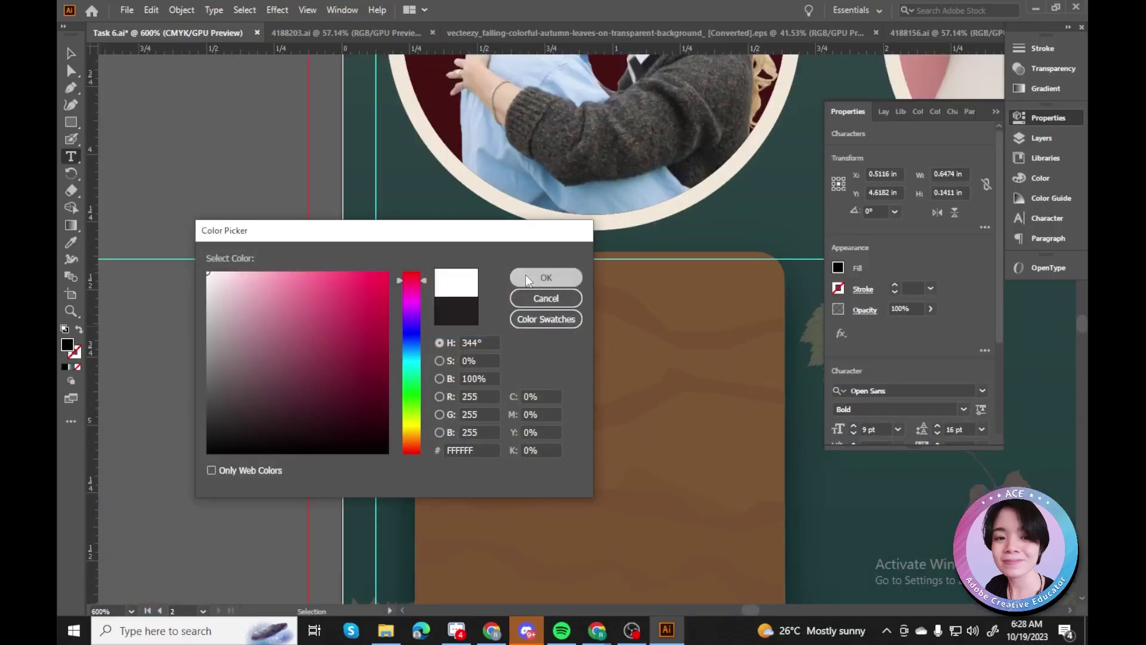
pyautogui.click(526, 275)
pyautogui.click(854, 426)
pyautogui.scroll(-3, 614, 208)
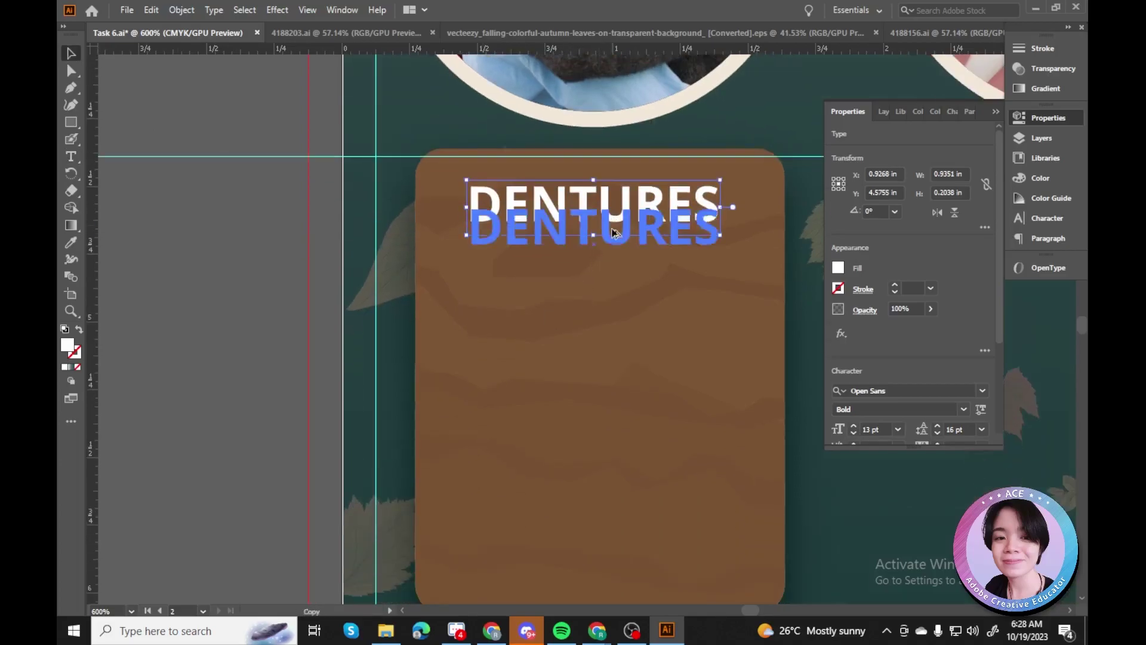
# Add the subtitle "(Complete and Partial)" in smaller white italic text directly under the DENTURES heading.
pyautogui.press('t')
pyautogui.click(594, 257)
pyautogui.write('(Complete and Partial)')
pyautogui.hotkey('ctrl', 'a')
pyautogui.click(963, 409)
pyautogui.click(883, 315)
pyautogui.click(853, 434)
pyautogui.click(854, 435)
pyautogui.press('Escape')
pyautogui.moveTo(582, 263); pyautogui.dragTo(581, 246)
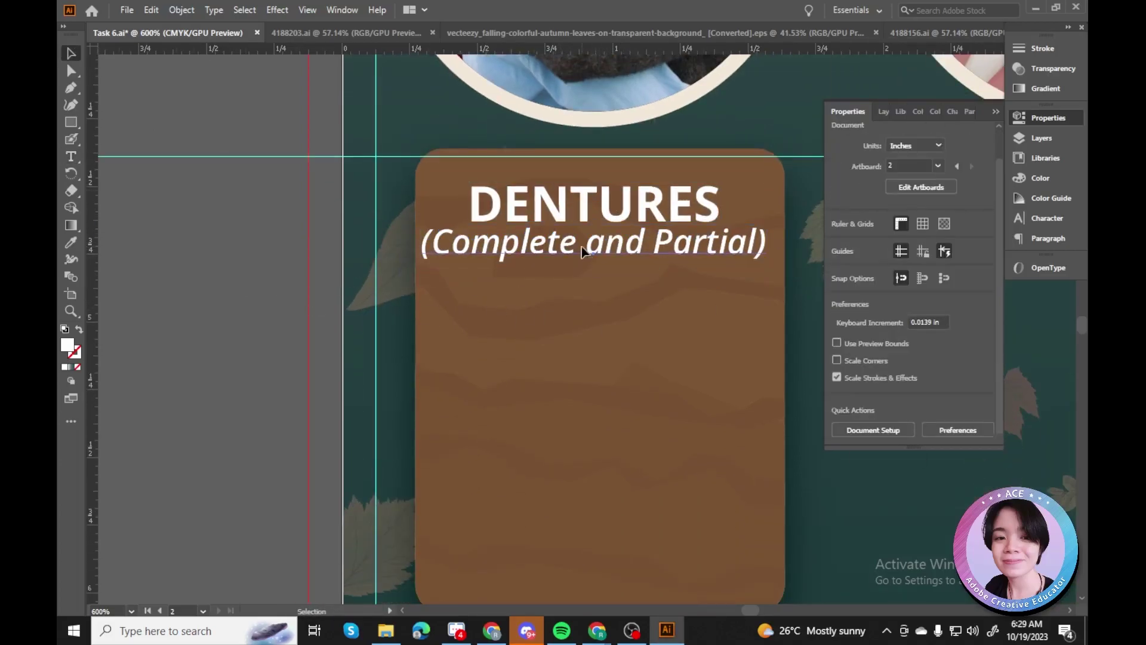
pyautogui.click(582, 248)
# Add "Smile confidently with affordable dentures. Better stability for your teeth. Retain facial features and structure." in 8.5 pt Open Sans SemiBold.
pyautogui.scroll(-3, 581, 248)
pyautogui.click(378, 407)
pyautogui.hotkey('ctrl', '-')
pyautogui.hotkey('ctrl', '-')
pyautogui.hotkey('ctrl', '-')
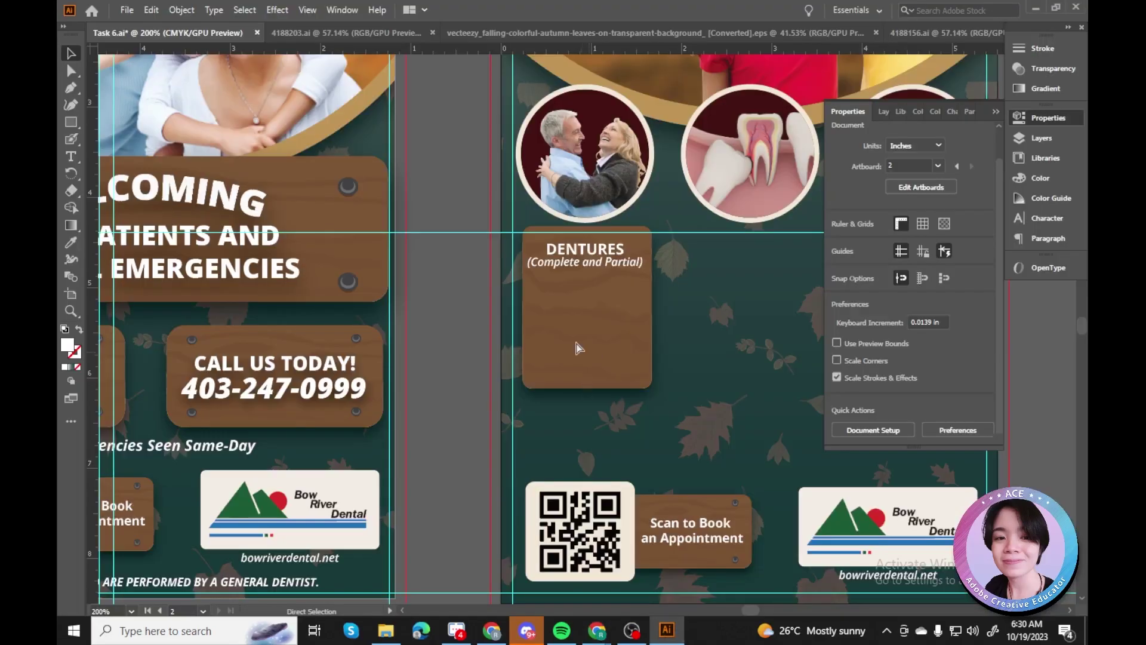
pyautogui.write('Smile confidently with affordable dentures. Better stability for your teeth. Retain facial features and structure.')
pyautogui.hotkey('ctrl', 'a')
pyautogui.click(901, 357)
pyautogui.write('open')
pyautogui.click(789, 584)
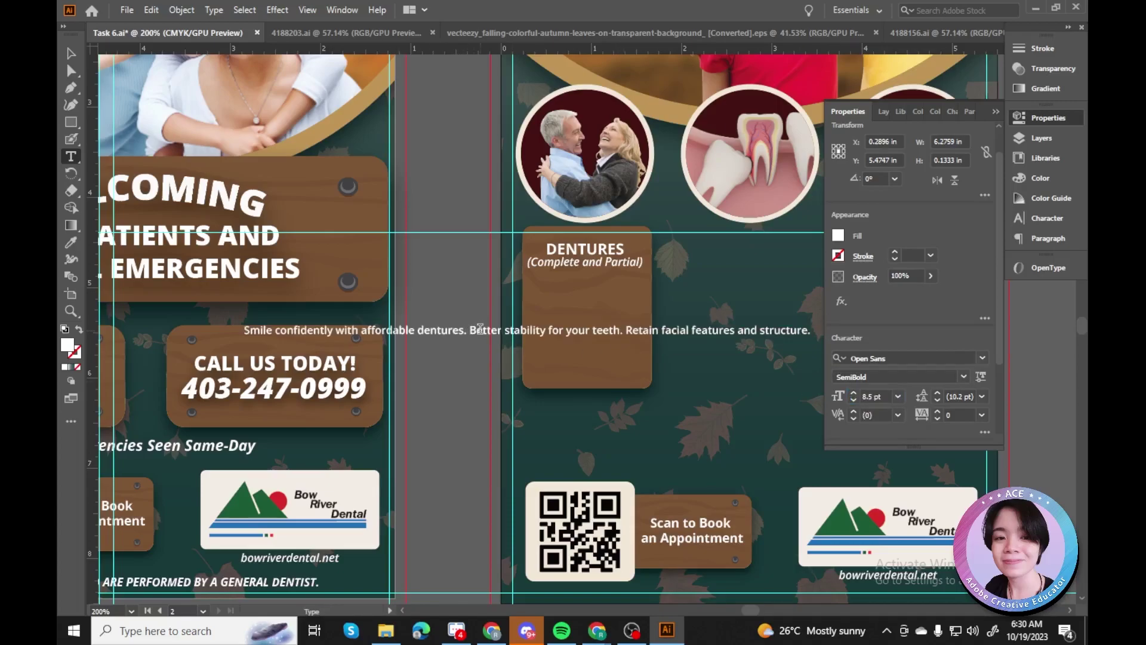
# Break the dentures description into short lines, set it to centred Semibold Italic and place it under the panel's subtitle.
pyautogui.click(247, 356)
pyautogui.press('BackSpace')
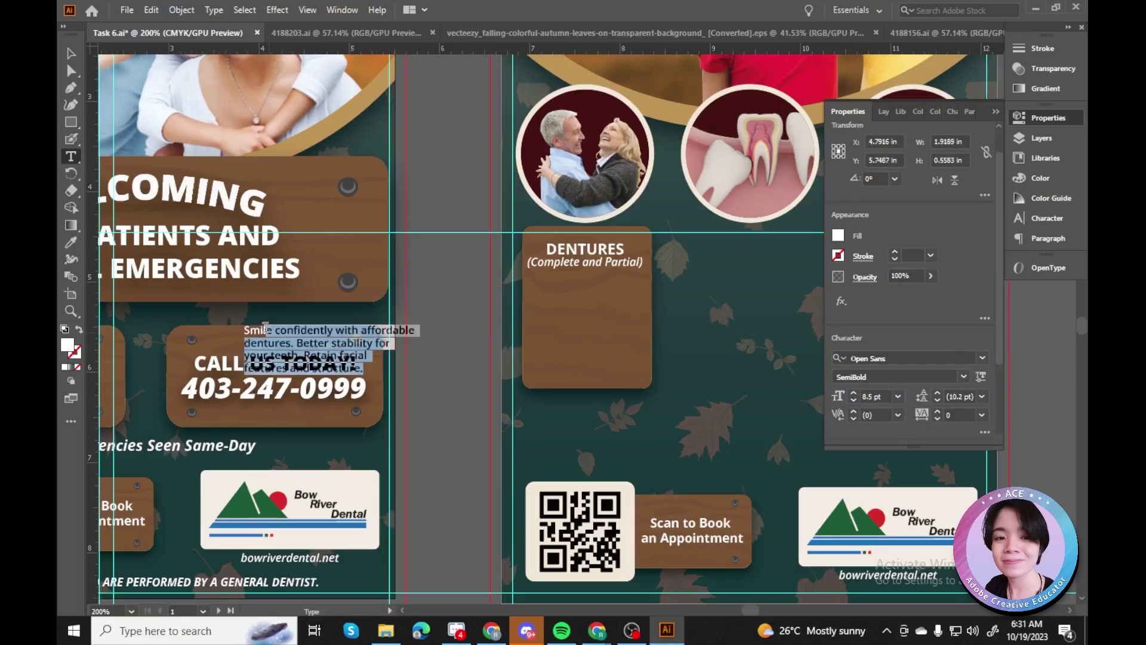
pyautogui.press('Escape')
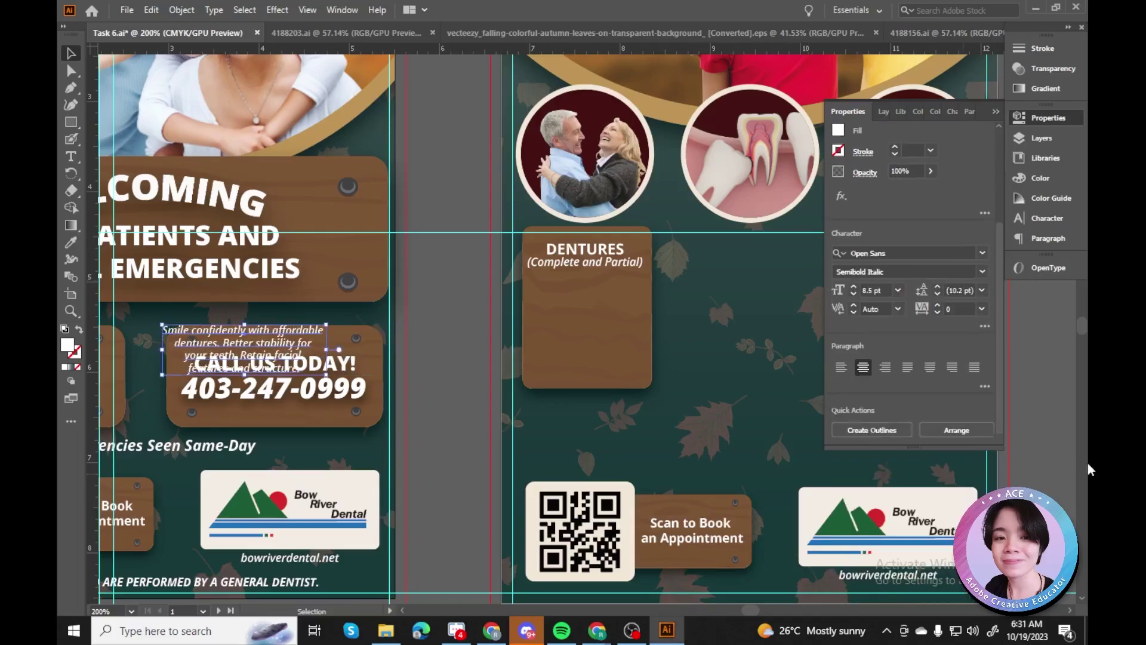
pyautogui.moveTo(252, 336); pyautogui.dragTo(624, 307)
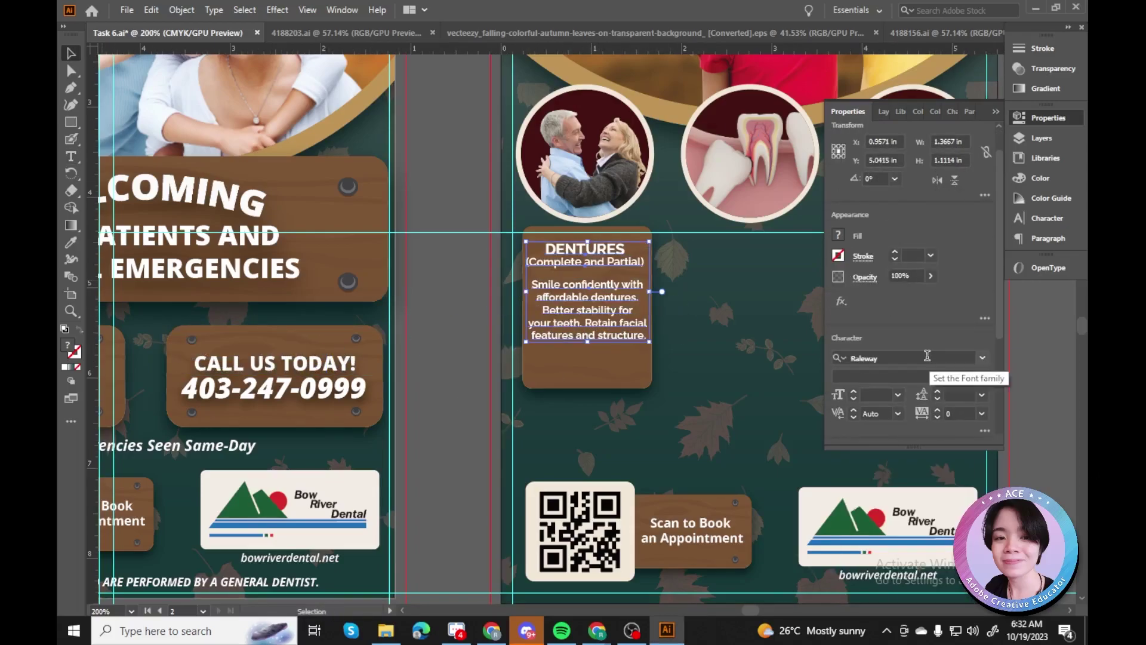
# Check the Dentures panel text and the background along the postcard's lower edge up close.
pyautogui.hotkey('ctrl', 'shift', 'a')
pyautogui.hotkey('ctrl', '+')
pyautogui.hotkey('ctrl', '+')
pyautogui.hotkey('ctrl', '+')
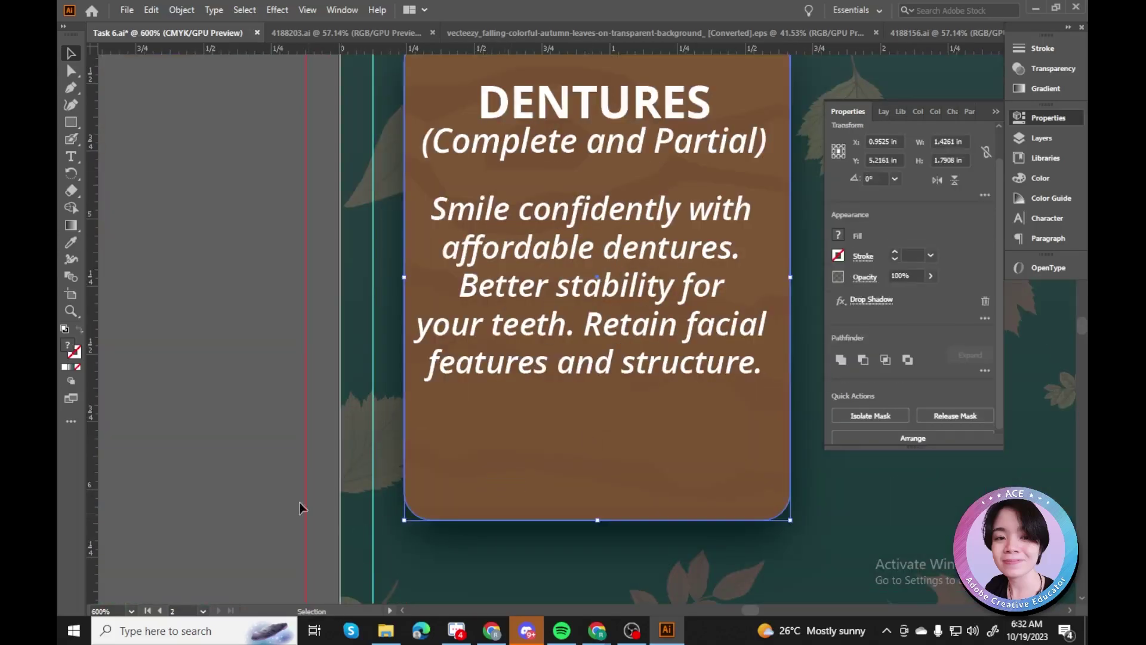
pyautogui.scroll(-3, 719, 356)
pyautogui.scroll(4, 464, 340)
pyautogui.scroll(-5, 520, 456)
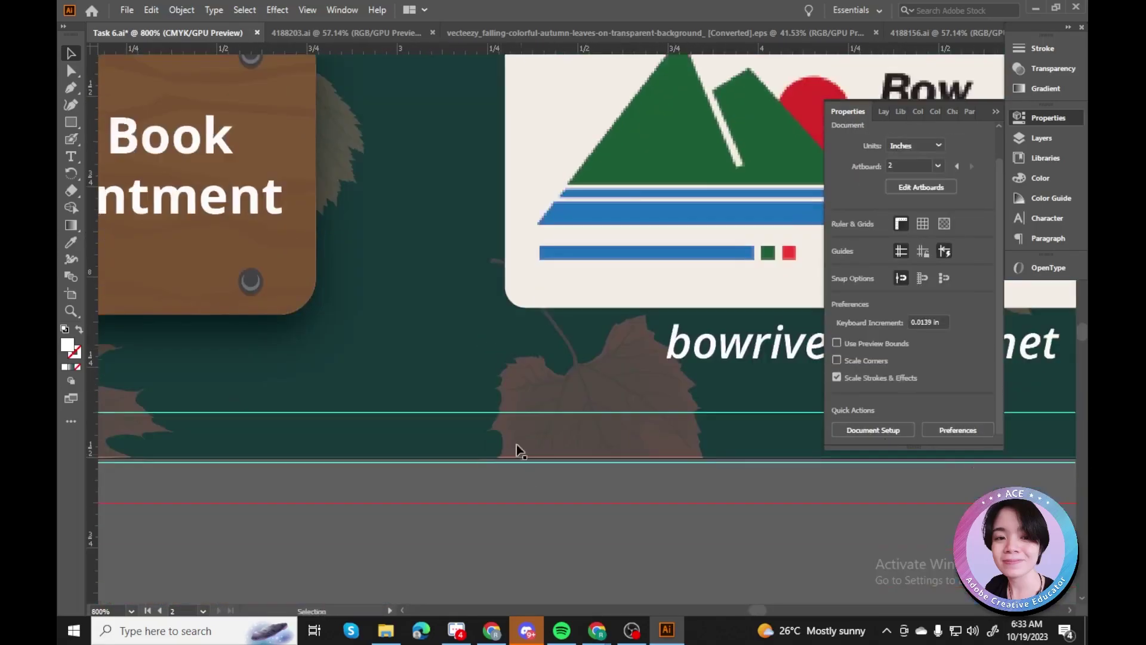
pyautogui.scroll(5, 521, 456)
pyautogui.scroll(-6, 521, 456)
# Shorten the wooden Dentures panel to about 1.33 in high around its text and centre the contents horizontally.
pyautogui.click(529, 388)
pyautogui.hotkey('ctrl', '+')
pyautogui.hotkey('ctrl', '+')
pyautogui.press('v')
pyautogui.moveTo(580, 473); pyautogui.dragTo(581, 404)
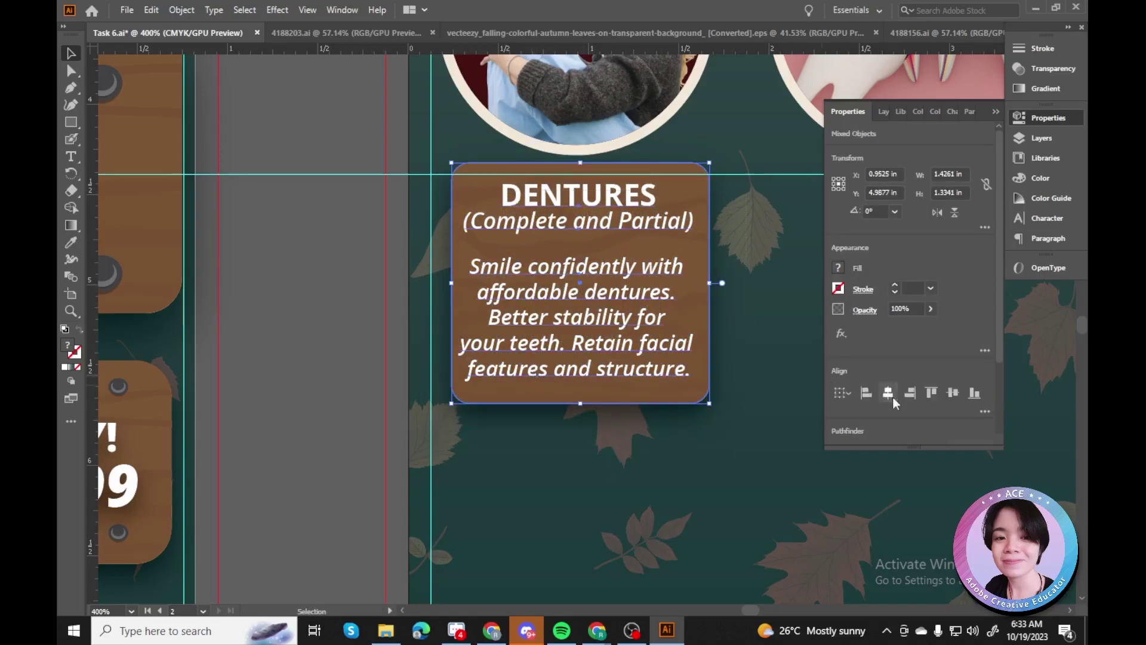
pyautogui.click(504, 404)
pyautogui.moveTo(504, 404); pyautogui.dragTo(435, 359)
pyautogui.click(790, 305)
# Duplicate the Dentures panel with its text twice, placing the copies below the tooth and man photos.
pyautogui.scroll(3, 789, 306)
pyautogui.hscroll(5, 790, 306)
pyautogui.moveTo(305, 388); pyautogui.dragTo(635, 388)
pyautogui.hotkey('ctrl', 'd')
pyautogui.hscroll(3, 839, 269)
pyautogui.moveTo(812, 270); pyautogui.dragTo(839, 269)
# Replace the middle panel's heading and subtitle with a two-line WISDOM TEETH REMOVAL heading at 12 pt with 12 pt leading.
pyautogui.hscroll(-3, 839, 269)
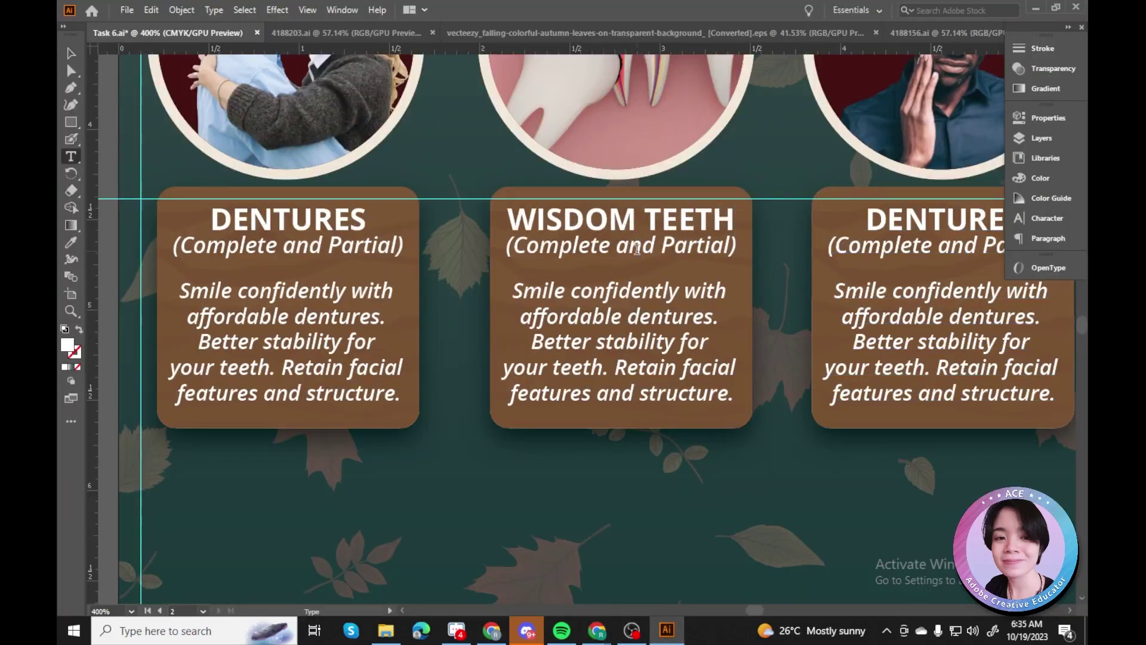
pyautogui.hotkey('ctrl', 'a')
pyautogui.click(1048, 218)
pyautogui.click(949, 182)
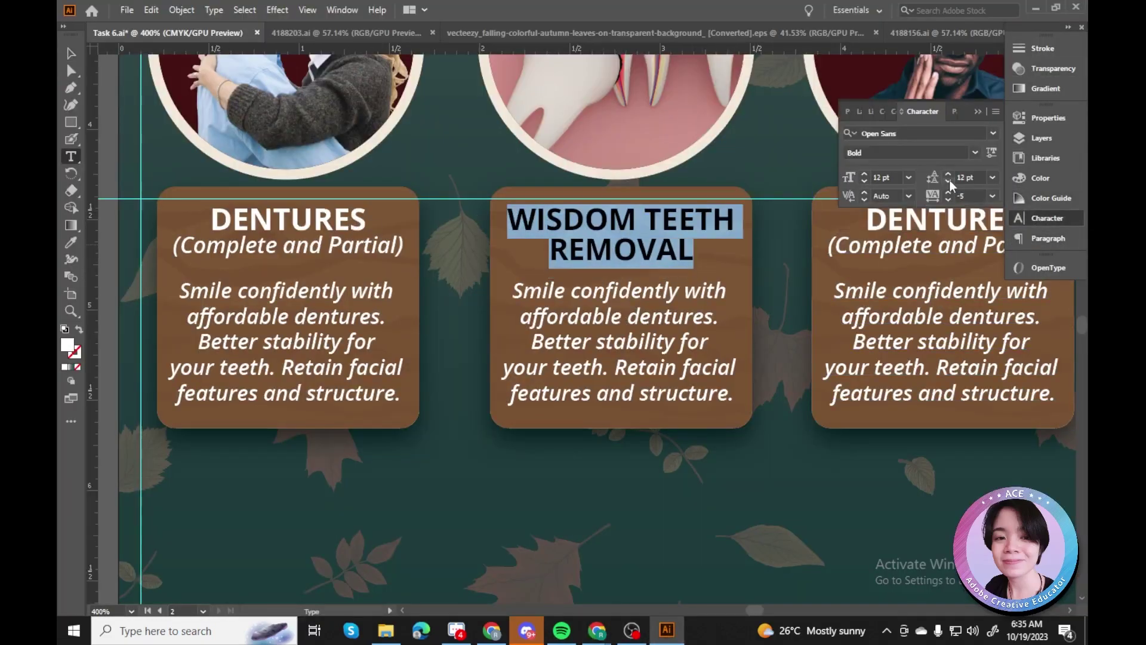
pyautogui.press('Escape')
# Replace the middle panel's dentures description with the wisdom teeth removal paragraph copied from the Google Docs brief.
pyautogui.hotkey('alt', 'Tab')
pyautogui.tripleClick(537, 496)
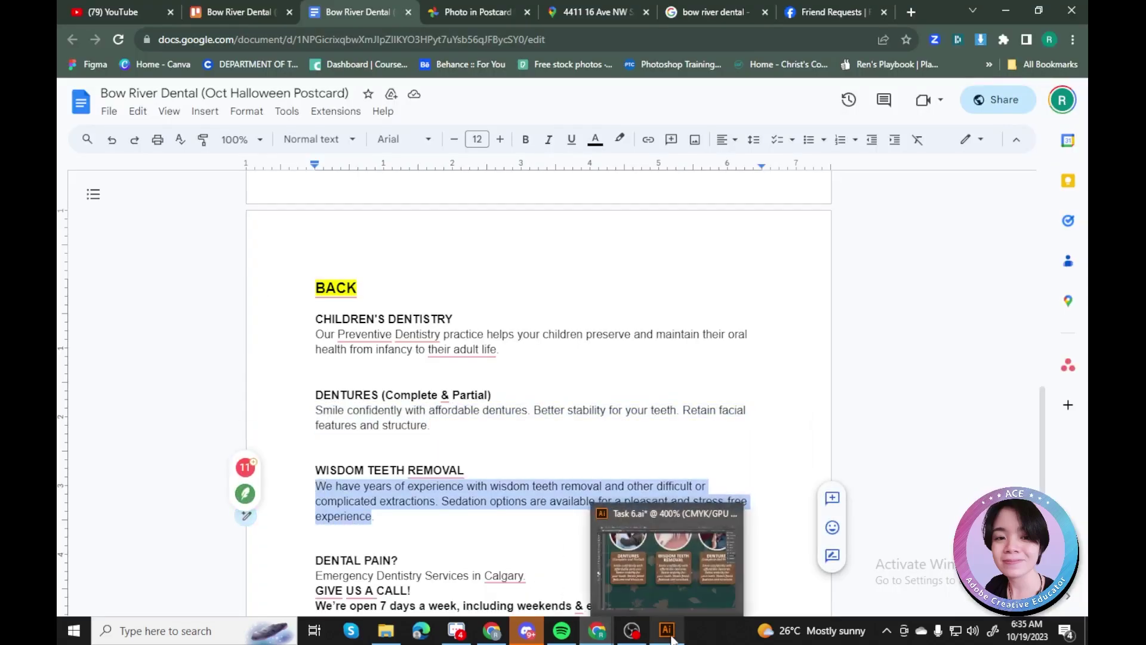
pyautogui.hotkey('alt', 'Tab')
pyautogui.click(628, 403)
pyautogui.press('Delete')
pyautogui.hotkey('ctrl', 'v')
# Switch back to Illustrator, move the pasted wisdom teeth paragraph below its panel and left-align its text.
pyautogui.moveTo(628, 404); pyautogui.dragTo(915, 254)
pyautogui.click(260, 340)
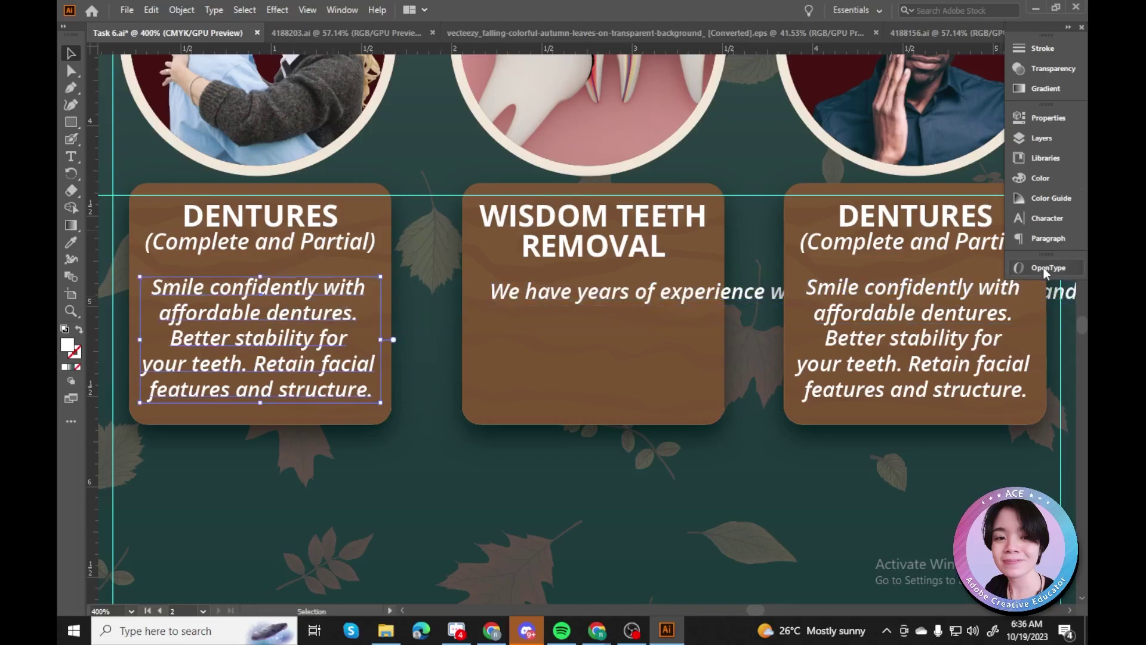
pyautogui.moveTo(618, 300); pyautogui.dragTo(259, 513)
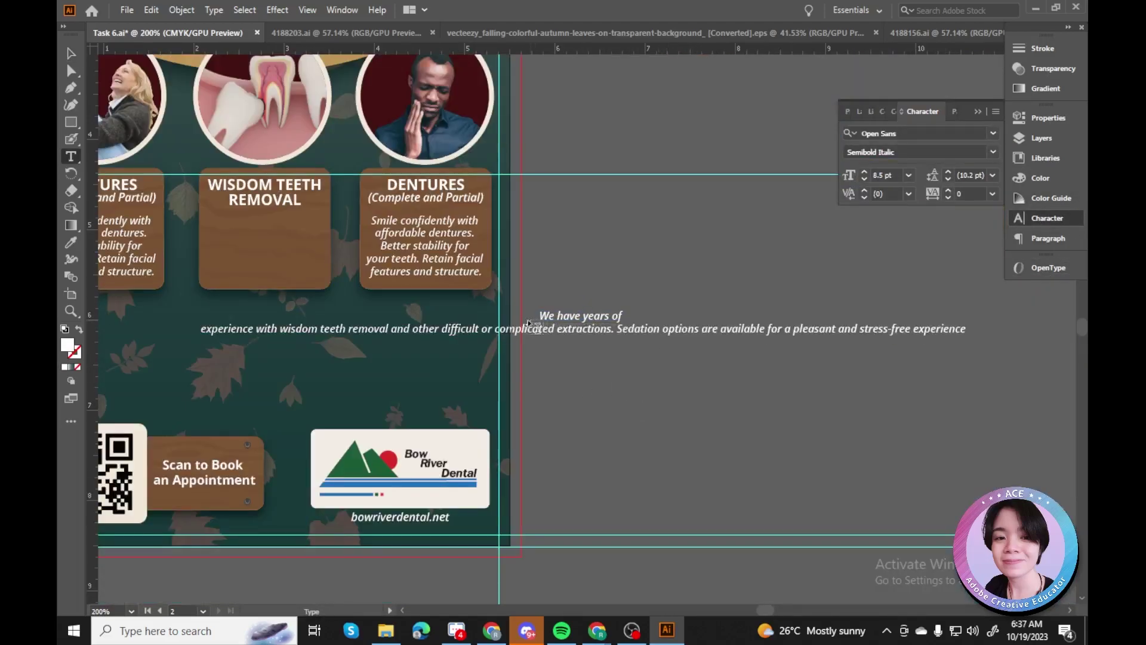
pyautogui.hotkey('ctrl', 'a')
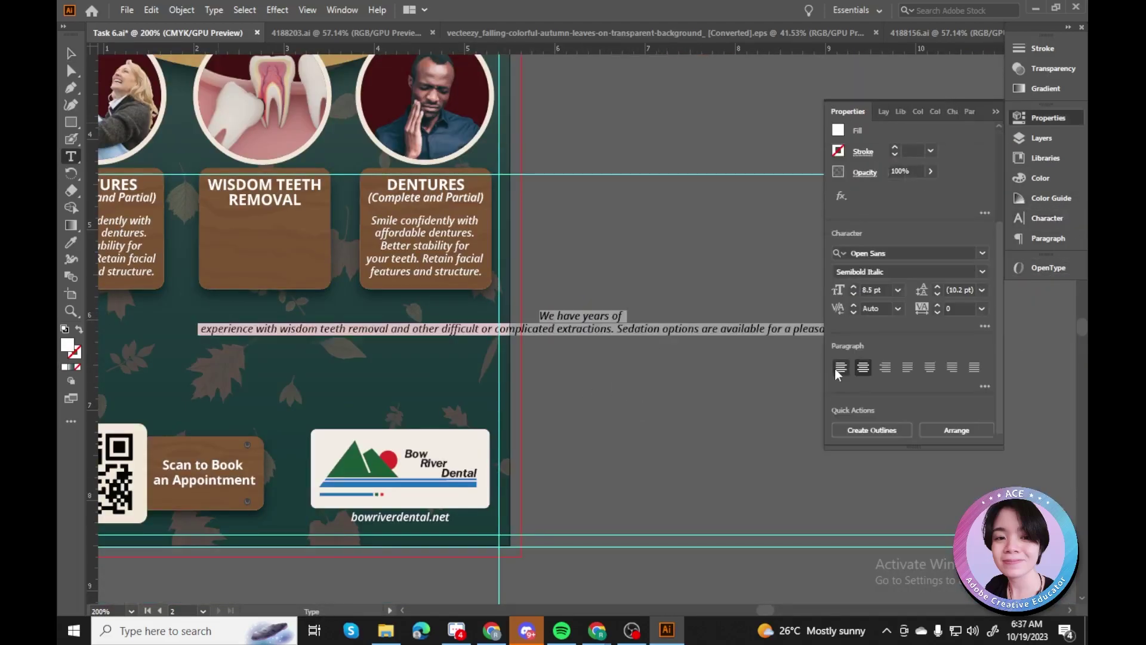
pyautogui.click(840, 368)
# Break the wisdom teeth paragraph into eight short lines, from "We have years of" to "stress-free experience.".
pyautogui.hotkey('ctrl', '+')
pyautogui.press('BackSpace')
pyautogui.press('Return')
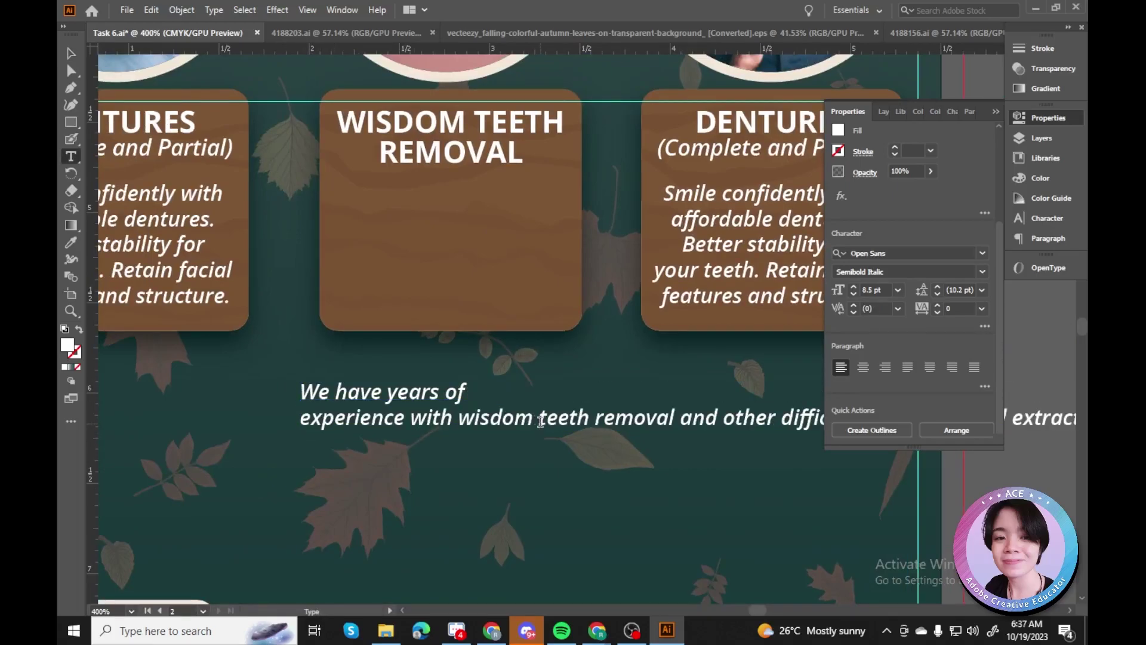
pyautogui.click(540, 422)
pyautogui.press('Return')
pyautogui.click(539, 443)
pyautogui.press('Return')
pyautogui.press('Up')
pyautogui.press('Delete')
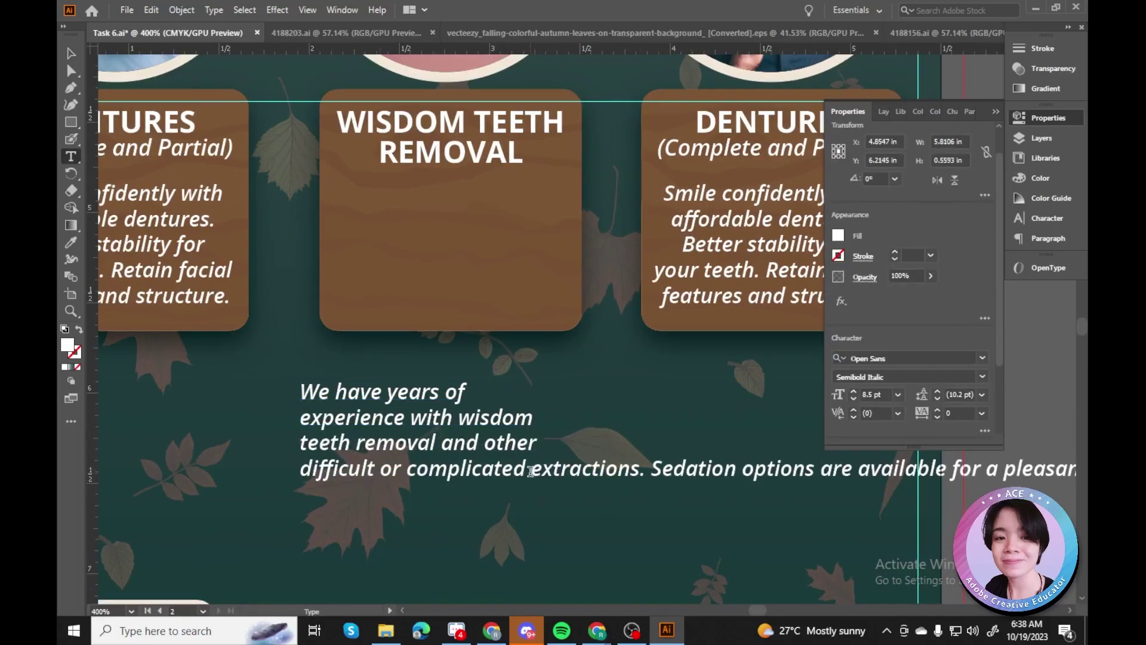
pyautogui.click(531, 468)
pyautogui.press('Return')
pyautogui.click(507, 493)
pyautogui.press('Return')
pyautogui.click(506, 520)
pyautogui.press('Return')
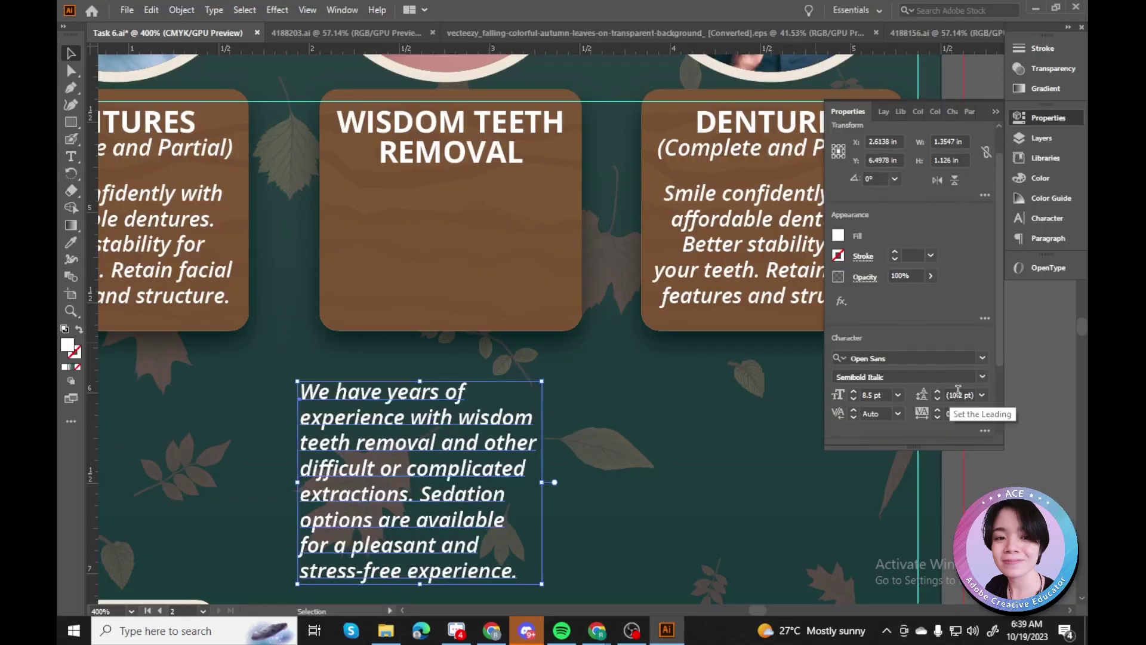
# Centre the wisdom teeth paragraph, place it under its heading and lengthen the middle panel to about 1.73 in.
pyautogui.scroll(-3, 959, 389)
pyautogui.click(858, 359)
pyautogui.moveTo(324, 447); pyautogui.dragTo(478, 248)
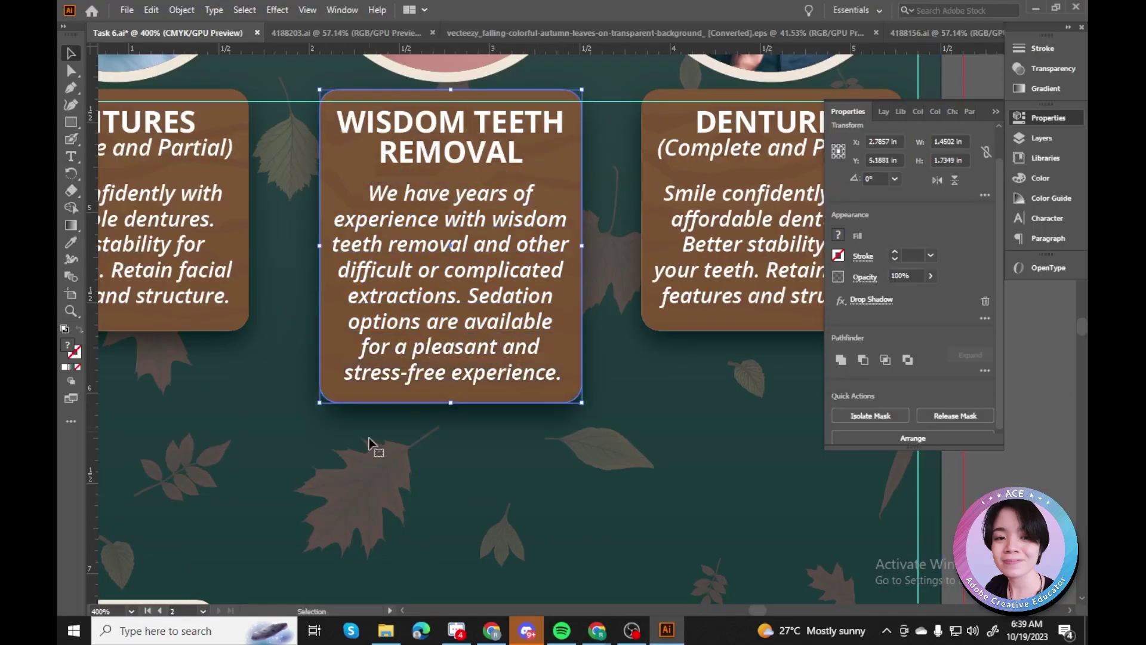
pyautogui.scroll(-5, 497, 302)
pyautogui.scroll(6, 496, 302)
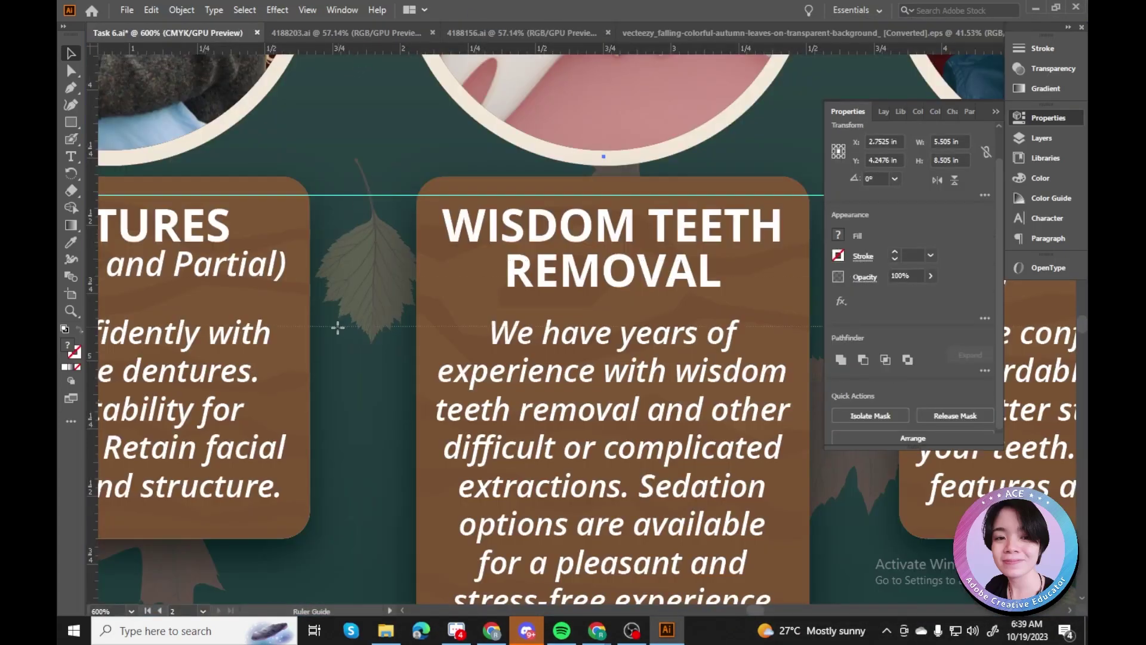
# Replace the third panel's text with a DENTAL PAIN? heading and the two-line subtitle "Emergency Dentistry Services in Calgary".
pyautogui.hscroll(5, 334, 325)
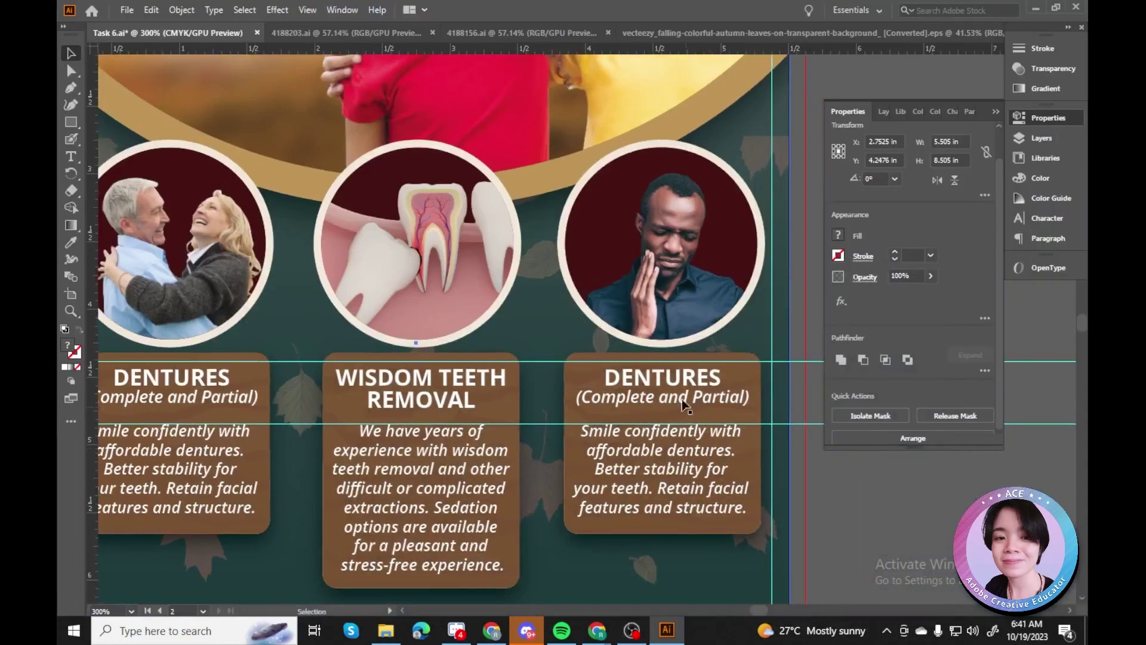
pyautogui.write('DENTAL PAIN?')
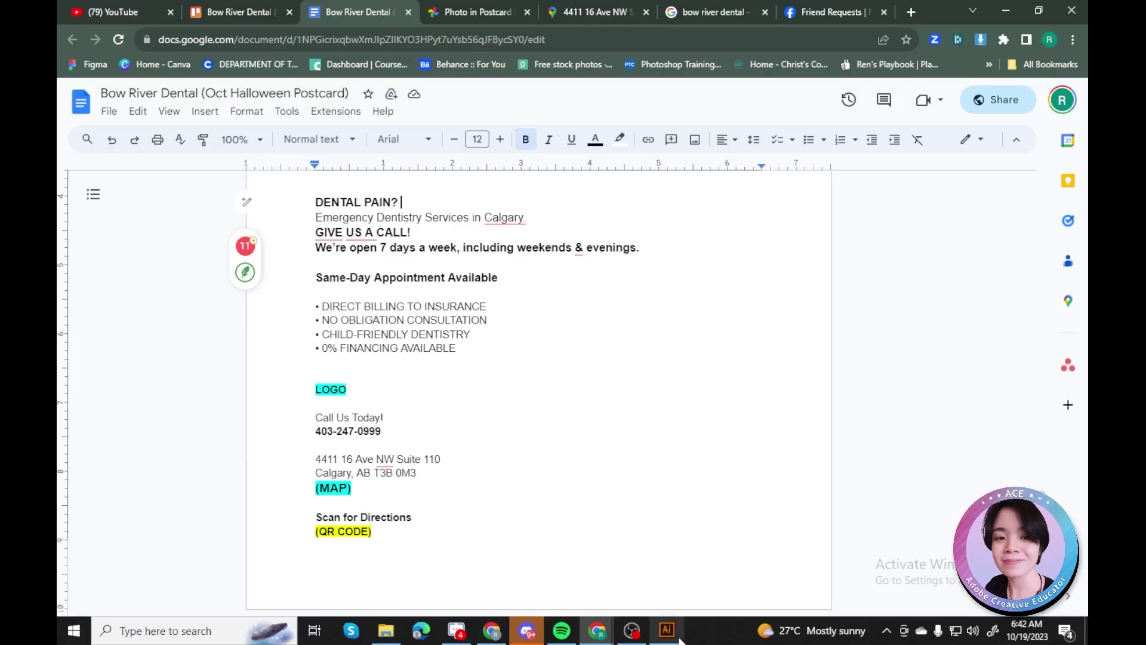
pyautogui.click(666, 630)
pyautogui.write('eM')
pyautogui.hotkey('shift', 'Home')
pyautogui.click(938, 400)
pyautogui.press('Escape')
pyautogui.click(605, 452)
pyautogui.moveTo(597, 630)
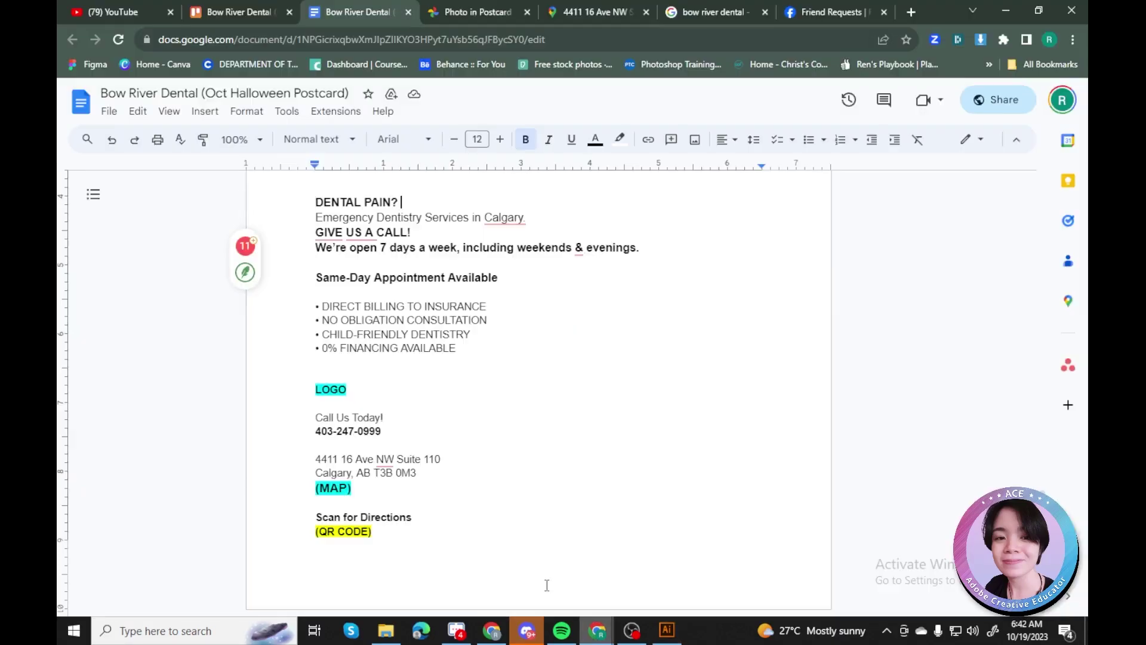
pyautogui.press('Delete')
pyautogui.click(602, 532)
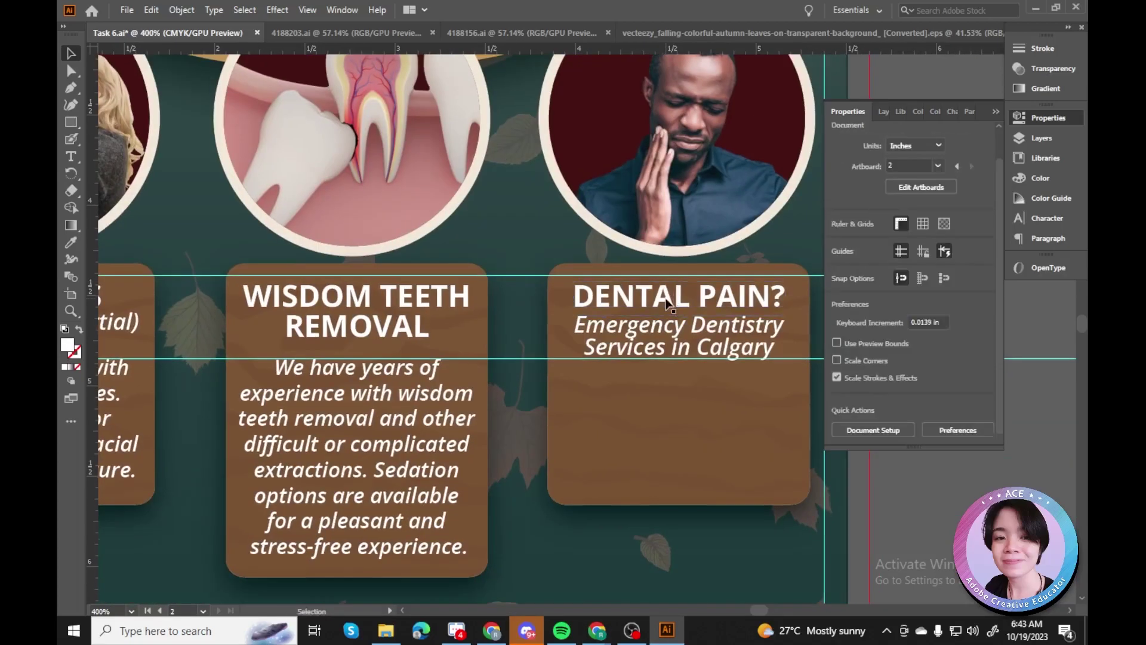
# Add GIVE US A CALL! below the emergency subtitle, with "We're open 7 days a week" under it in near-white FCFAFB.
pyautogui.doubleClick(665, 389)
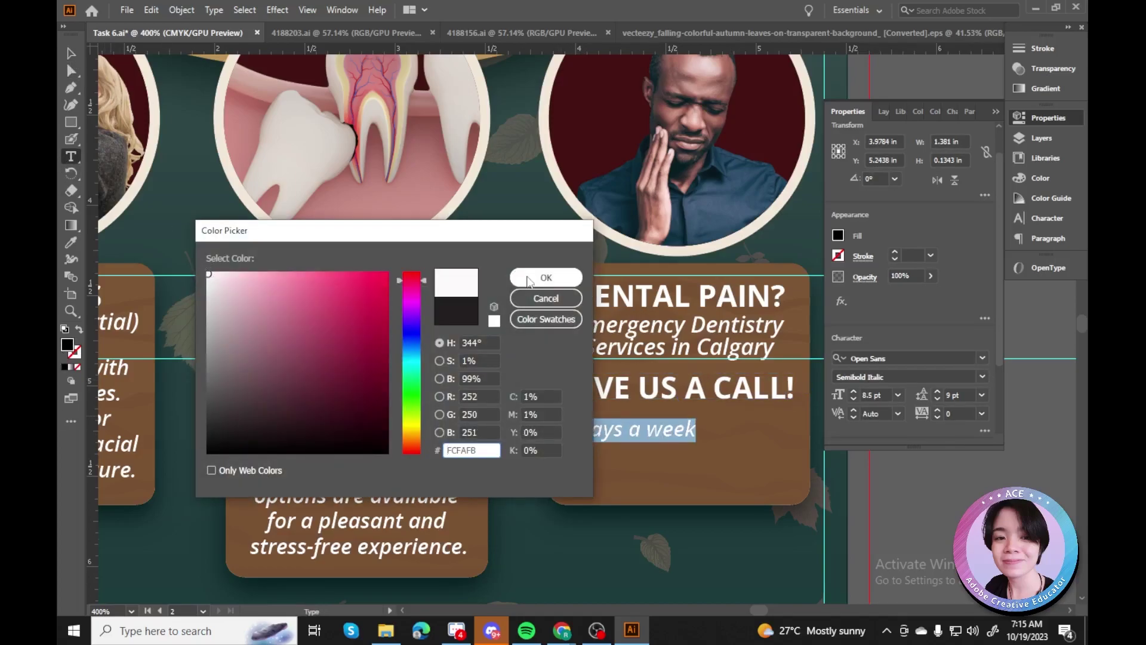
pyautogui.click(544, 278)
pyautogui.press('Escape')
pyautogui.moveTo(604, 436); pyautogui.dragTo(711, 435)
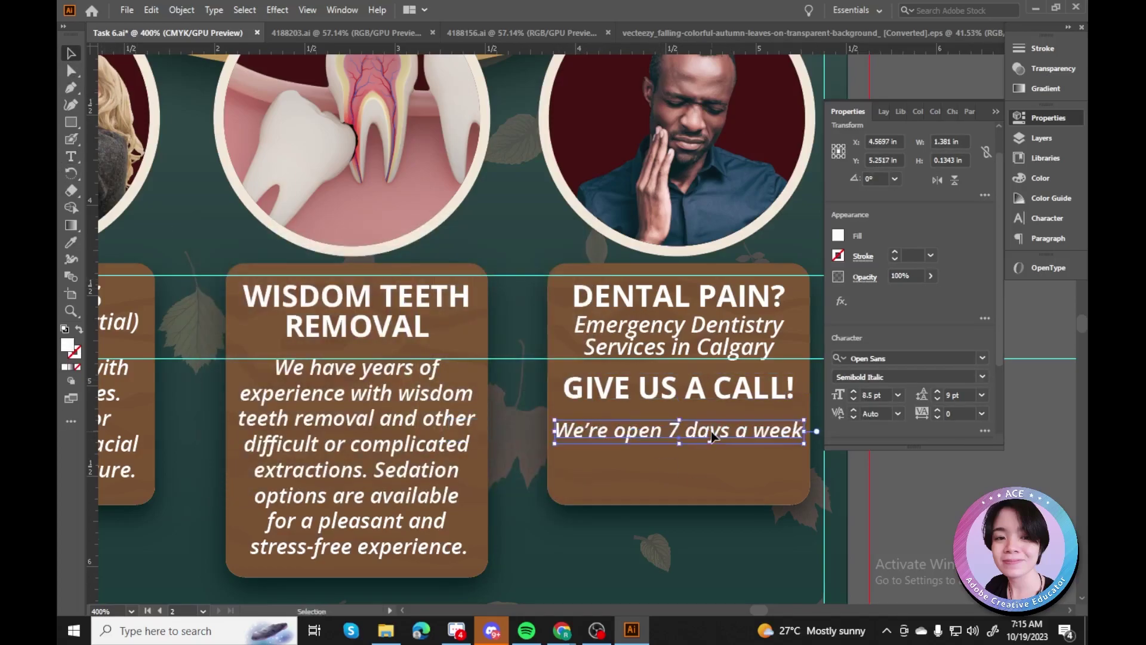
pyautogui.click(71, 53)
# Split the opening-days text into "We're open" and "7 days a week," and add the line "including weekends & evenings".
pyautogui.scroll(-3, 588, 603)
pyautogui.scroll(-1, 749, 491)
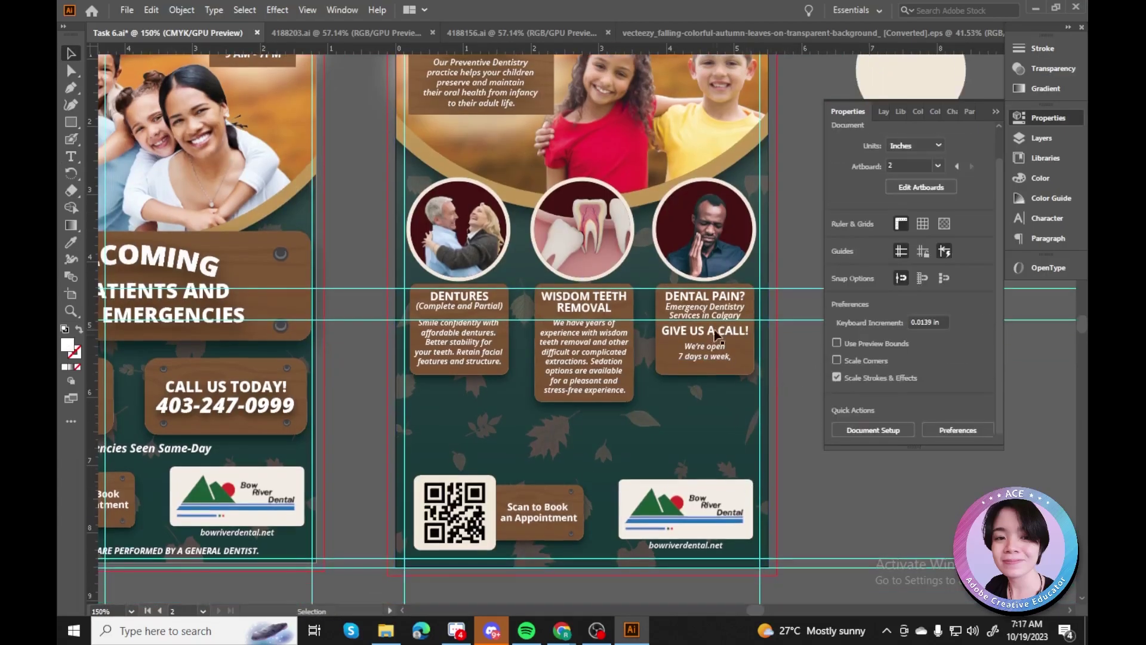
pyautogui.scroll(3, 691, 455)
pyautogui.hscroll(3, 742, 401)
pyautogui.click(668, 418)
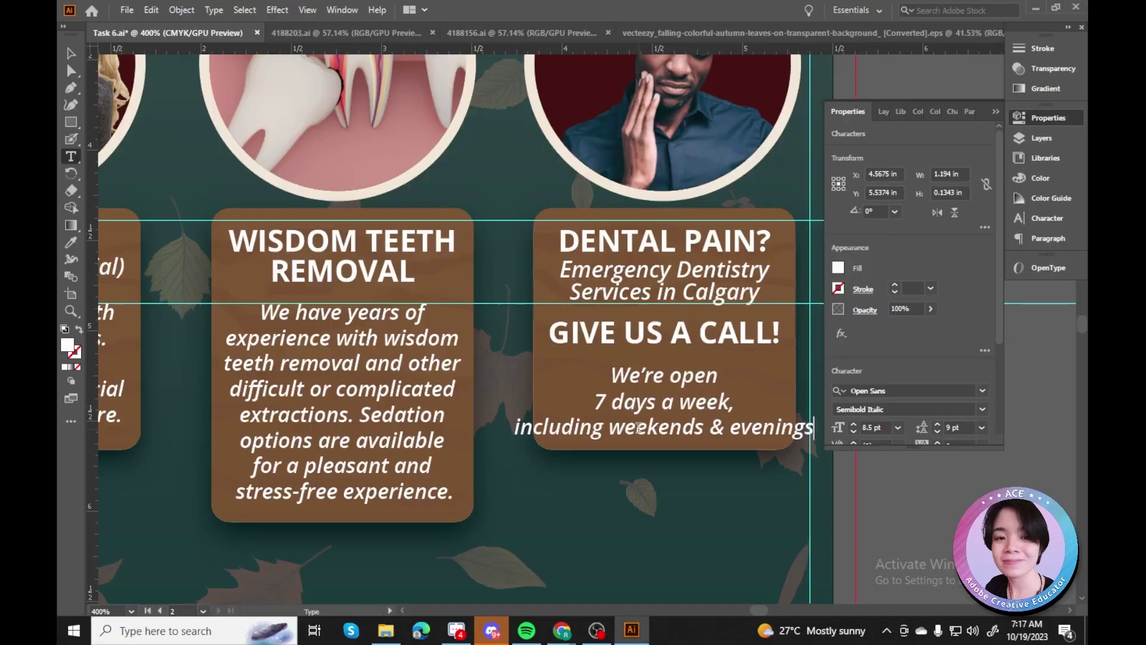
# Set WE'RE OPEN in upright capitals, make "7 days a week," bold and shrink "including weekends & evenings" to fit the panel.
pyautogui.click(984, 395)
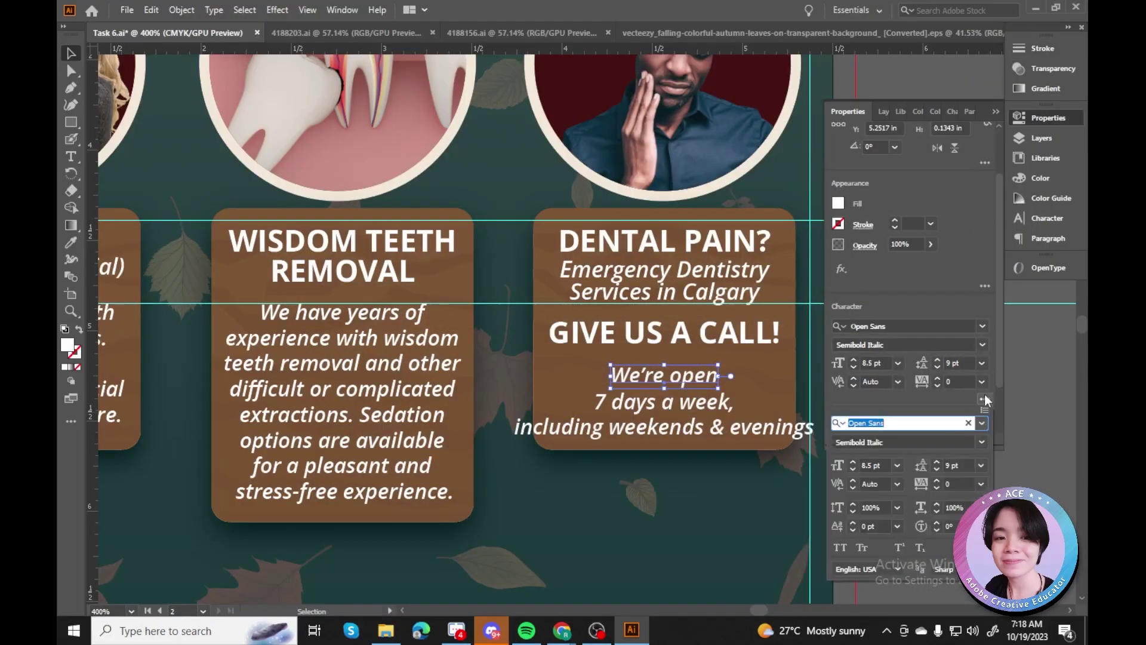
pyautogui.click(723, 409)
pyautogui.click(898, 377)
pyautogui.click(895, 136)
pyautogui.click(854, 399)
pyautogui.scroll(-2, 576, 348)
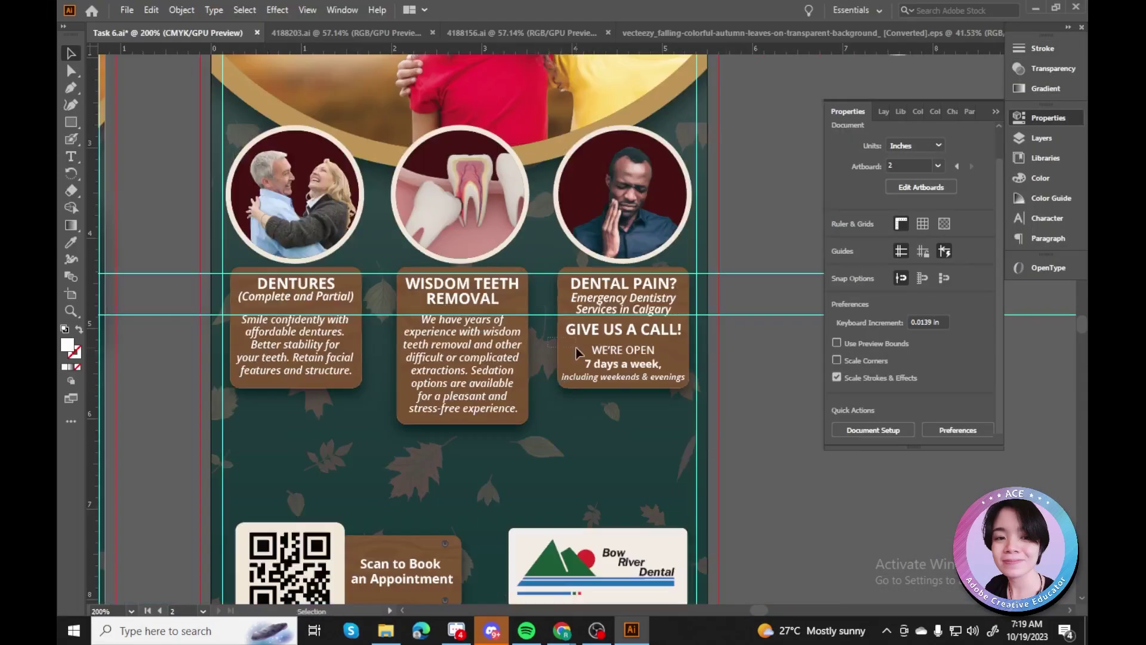
# Enlarge the dental pain panel to about 1.5 by 1.49 in, set "7 days a week," to 12 pt and adjust the line spacing.
pyautogui.click(620, 386)
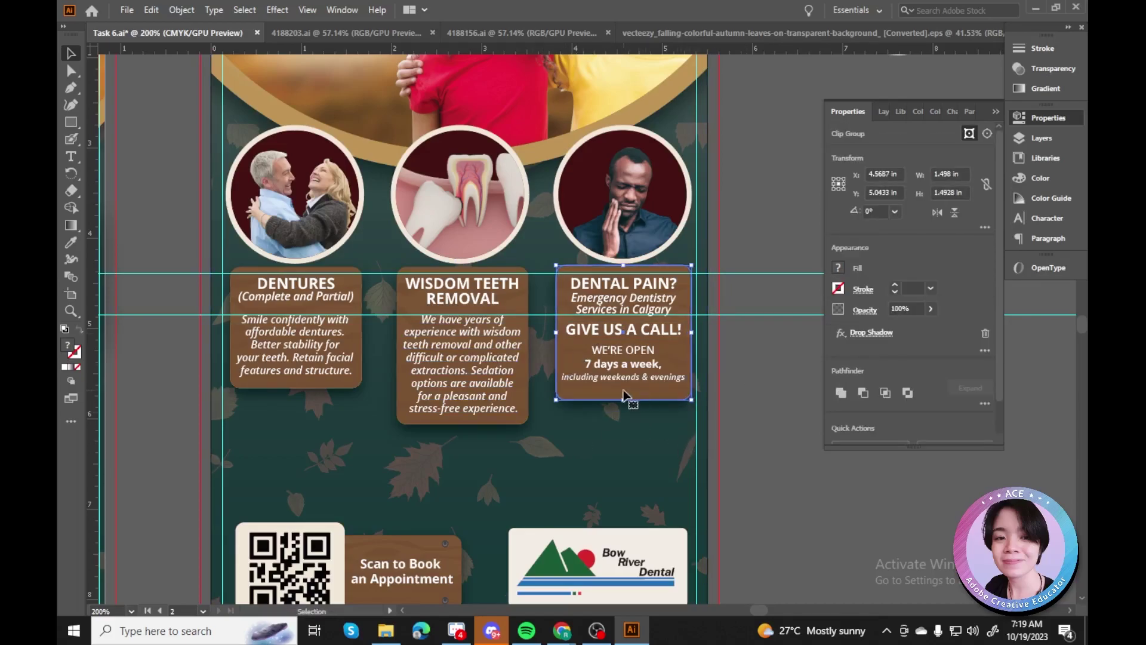
pyautogui.scroll(2, 626, 407)
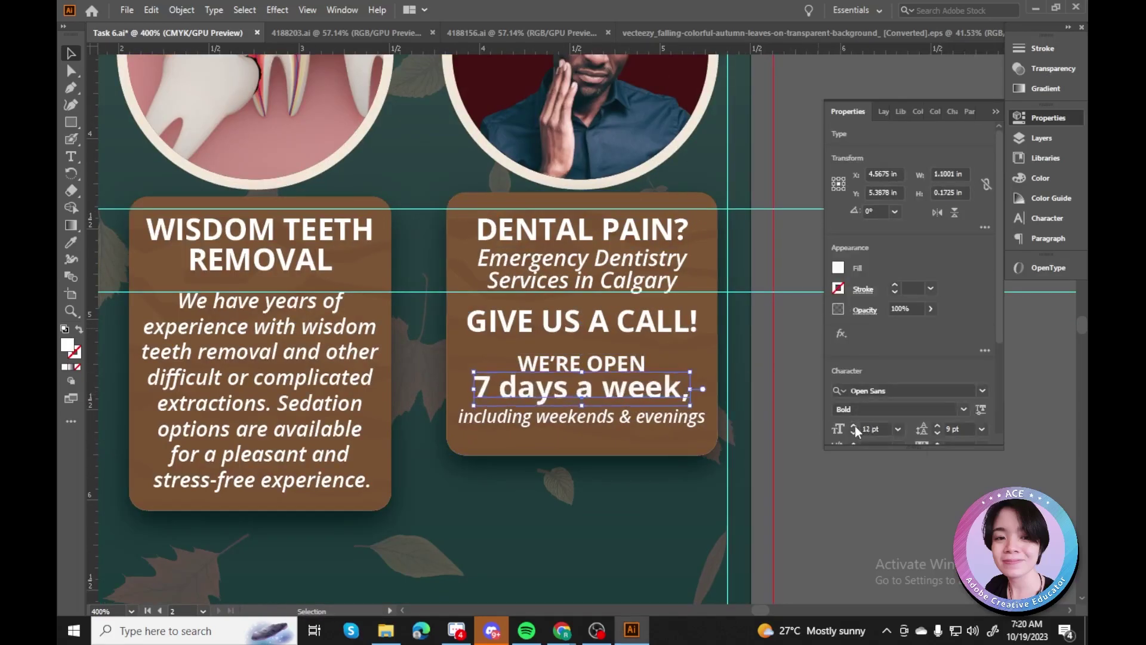
pyautogui.press('Escape')
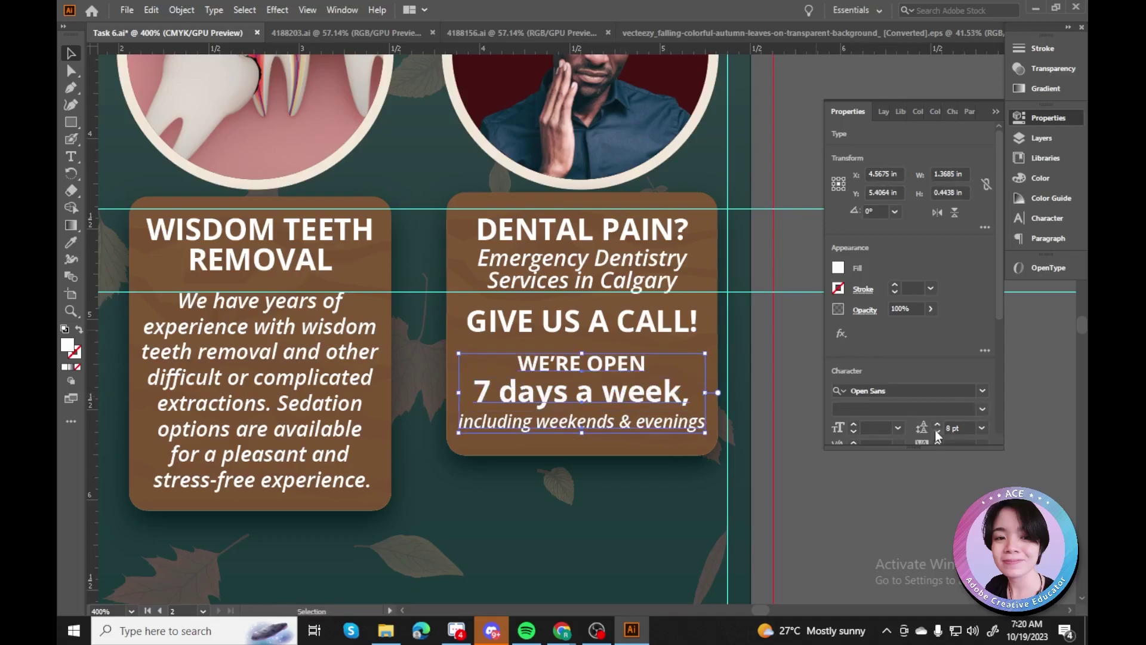
pyautogui.click(736, 374)
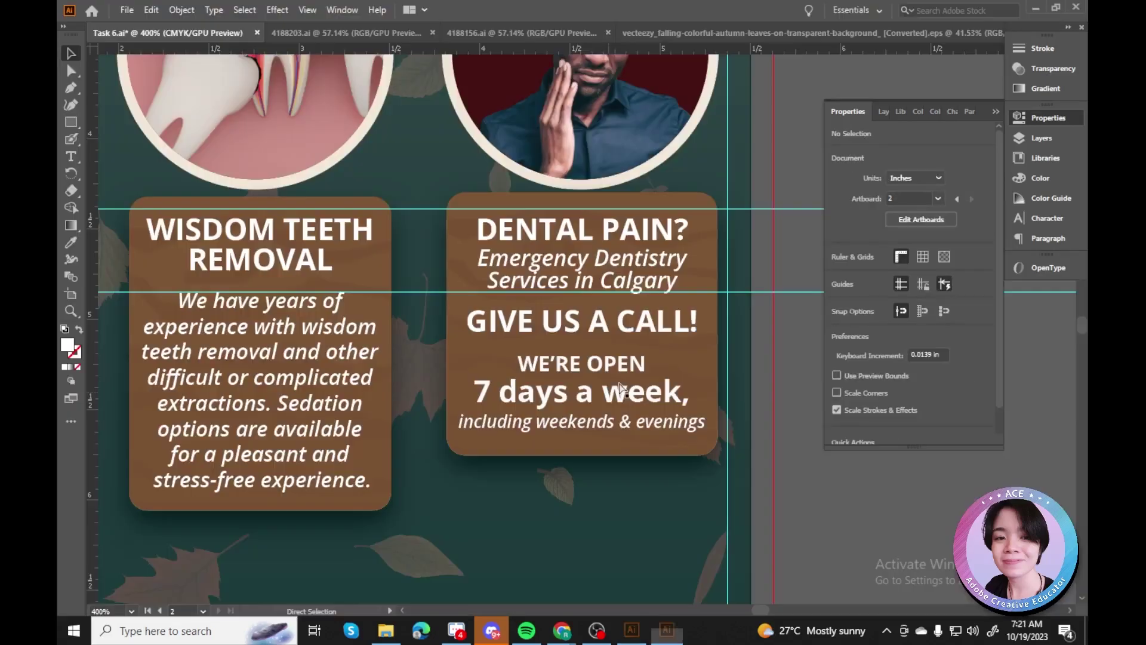
# Save the postcard and shift the GIVE US A CALL! line slightly down within the dental pain panel.
pyautogui.scroll(-3, 621, 389)
pyautogui.scroll(2, 703, 253)
pyautogui.hotkey('ctrl', 's')
pyautogui.click(308, 10)
pyautogui.click(709, 297)
pyautogui.hscroll(-5, 709, 296)
pyautogui.click(706, 448)
pyautogui.click(711, 418)
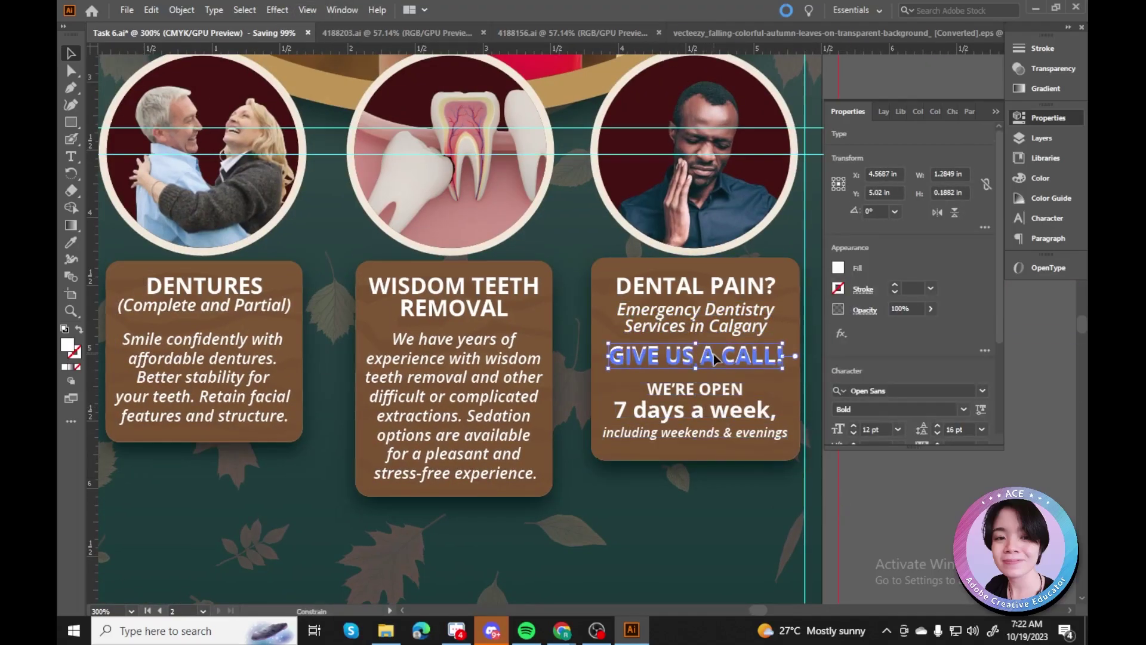
# Add a period after "evenings" and change the Emergency Dentistry subtitle to upright SemiBold.
pyautogui.doubleClick(695, 316)
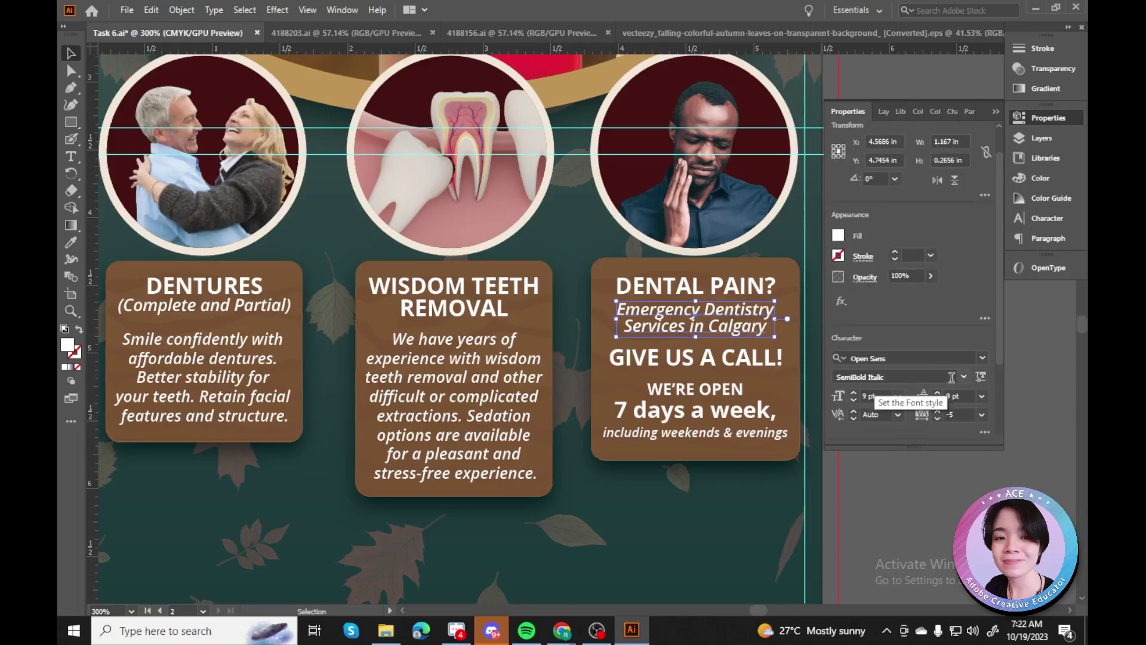
pyautogui.press('t')
pyautogui.click(787, 432)
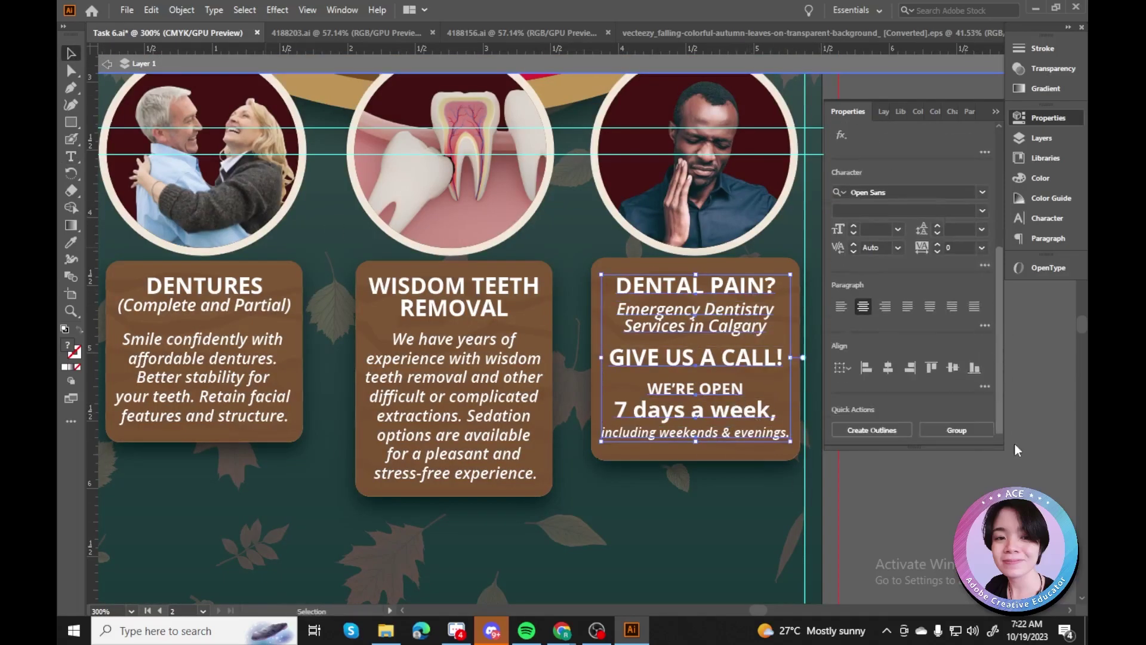
pyautogui.click(695, 316)
pyautogui.click(962, 376)
pyautogui.click(865, 124)
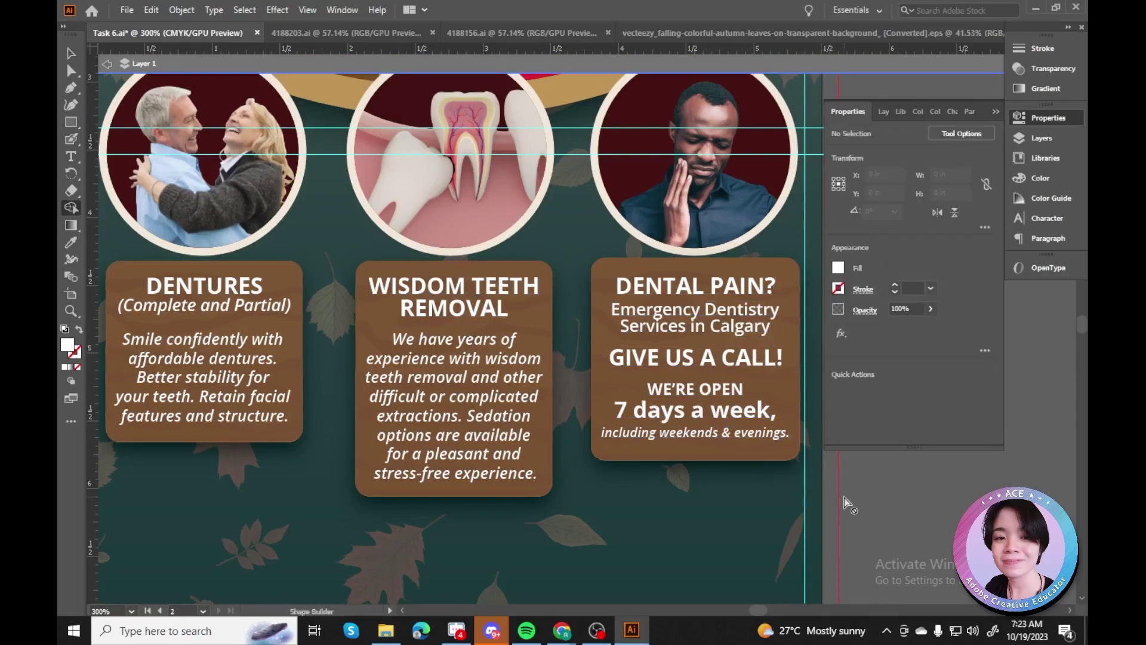
# Reduce the text size of the Dentures and wisdom teeth descriptions and align both tops with a horizontal guide.
pyautogui.press('F7')
pyautogui.press('v')
pyautogui.moveTo(188, 383); pyautogui.dragTo(189, 364)
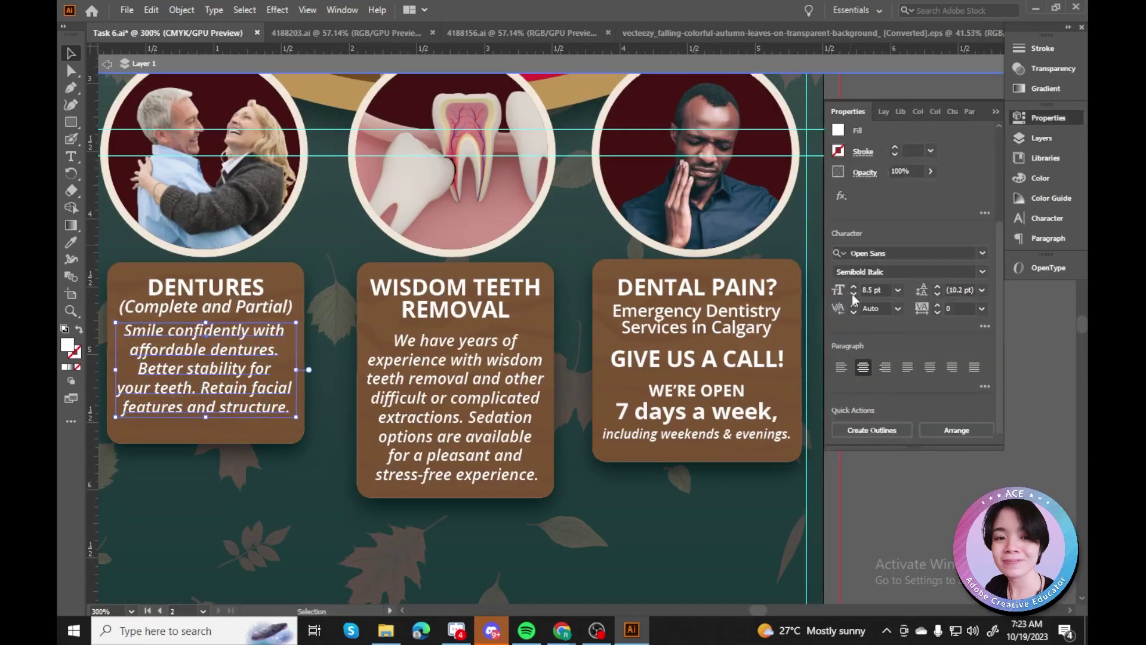
pyautogui.click(454, 388)
pyautogui.moveTo(555, 156); pyautogui.dragTo(558, 326)
pyautogui.moveTo(489, 366); pyautogui.dragTo(488, 358)
pyautogui.click(595, 333)
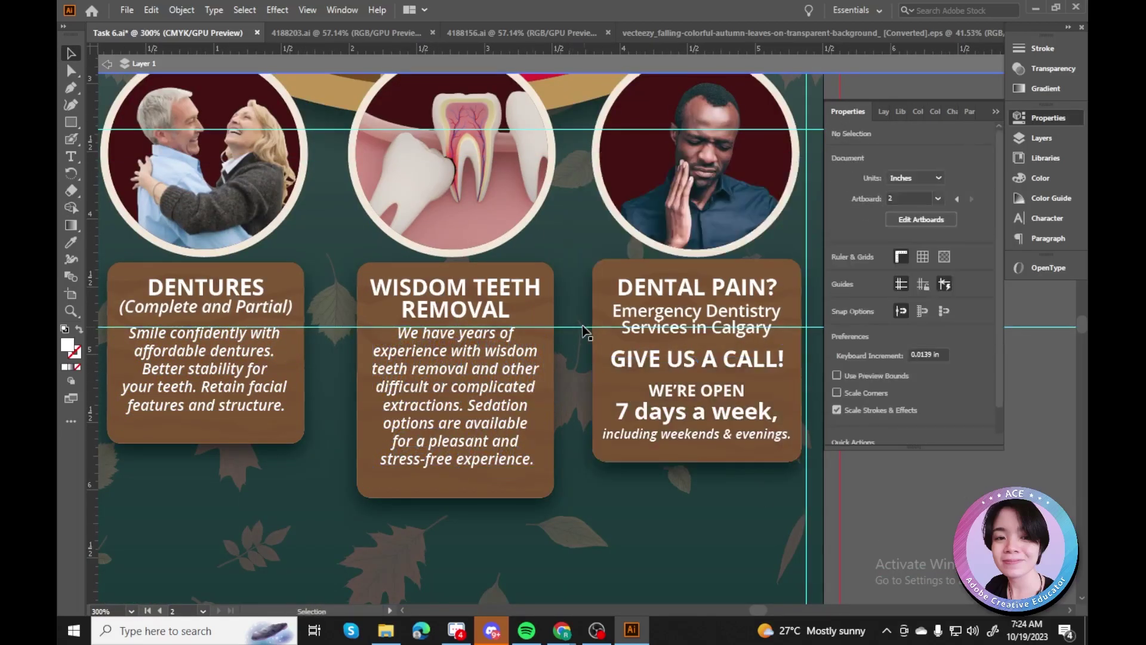
# Enlarge the WISDOM TEETH REMOVAL and DENTAL PAIN? headings, then select the wisdom teeth panel.
pyautogui.hscroll(3, 596, 346)
pyautogui.scroll(1, 596, 346)
pyautogui.click(513, 386)
pyautogui.moveTo(346, 478); pyautogui.dragTo(537, 459)
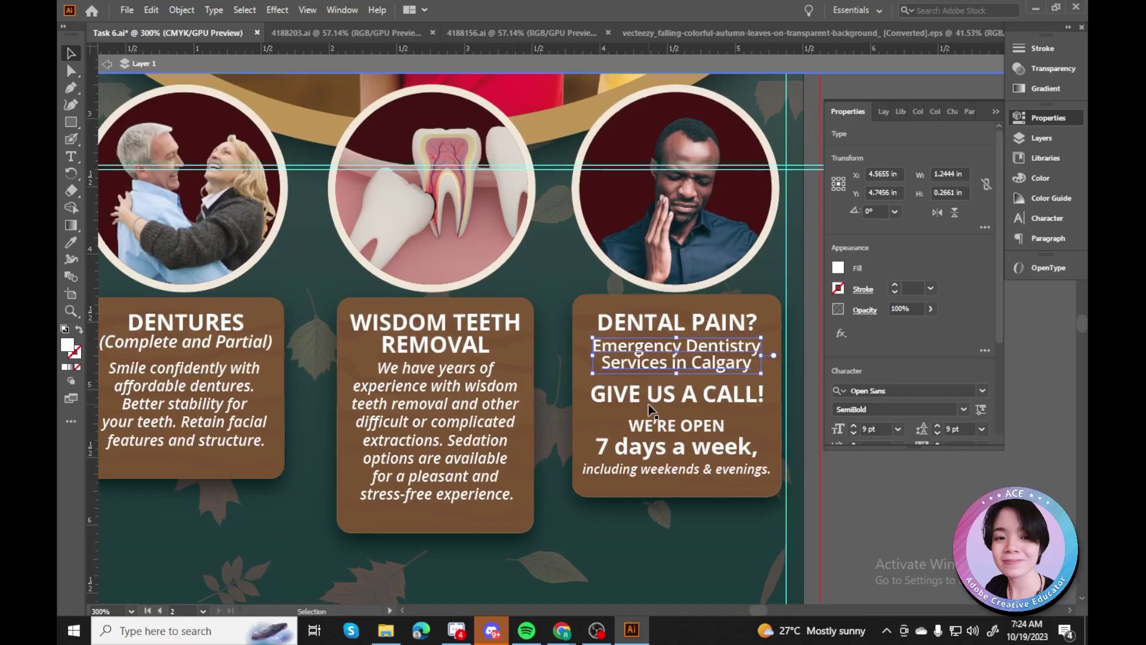
pyautogui.click(533, 531)
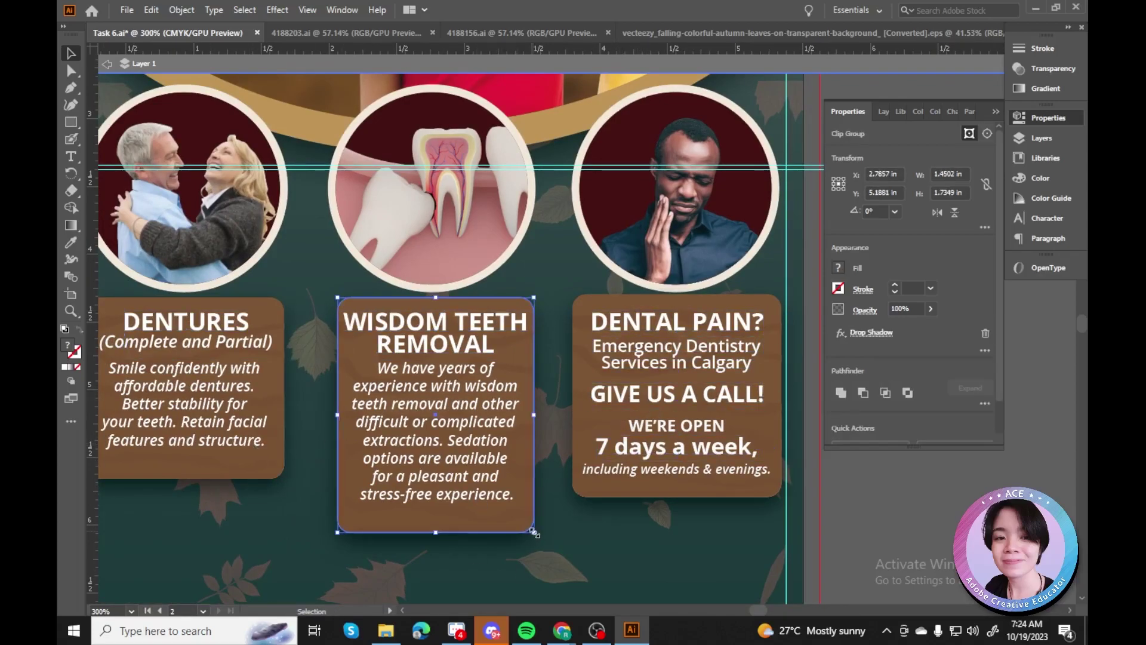
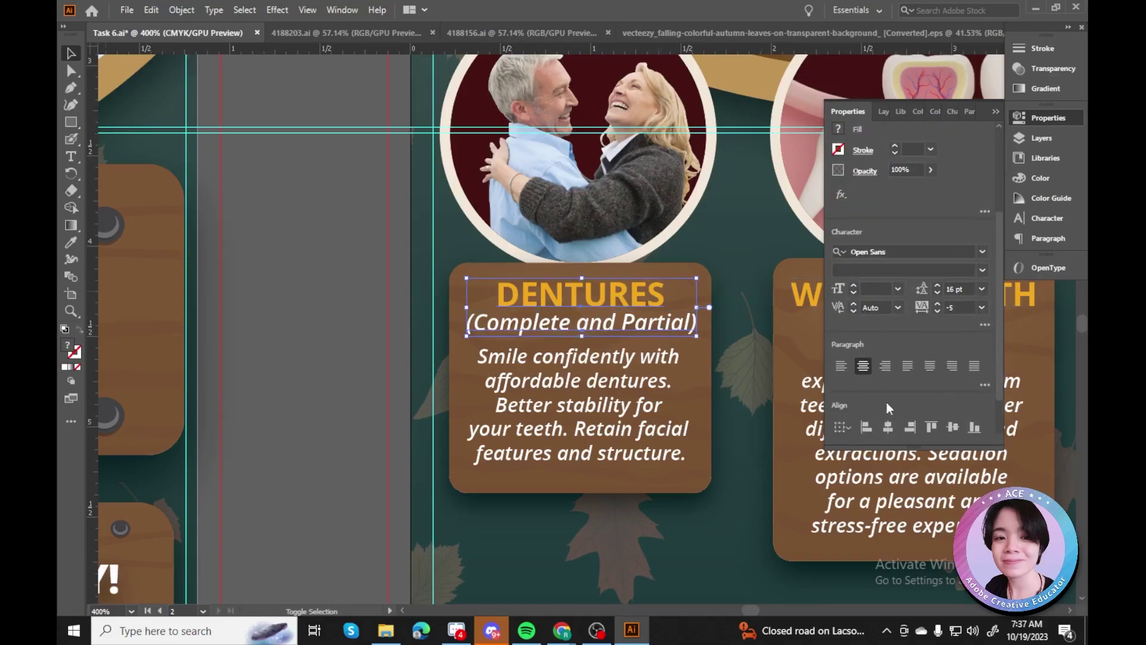
# Colour the "7 days a week," line in the dental pain panel golden yellow to match the headings.
pyautogui.scroll(-5, 694, 385)
pyautogui.scroll(2, 695, 385)
pyautogui.click(694, 385)
pyautogui.scroll(4, 694, 385)
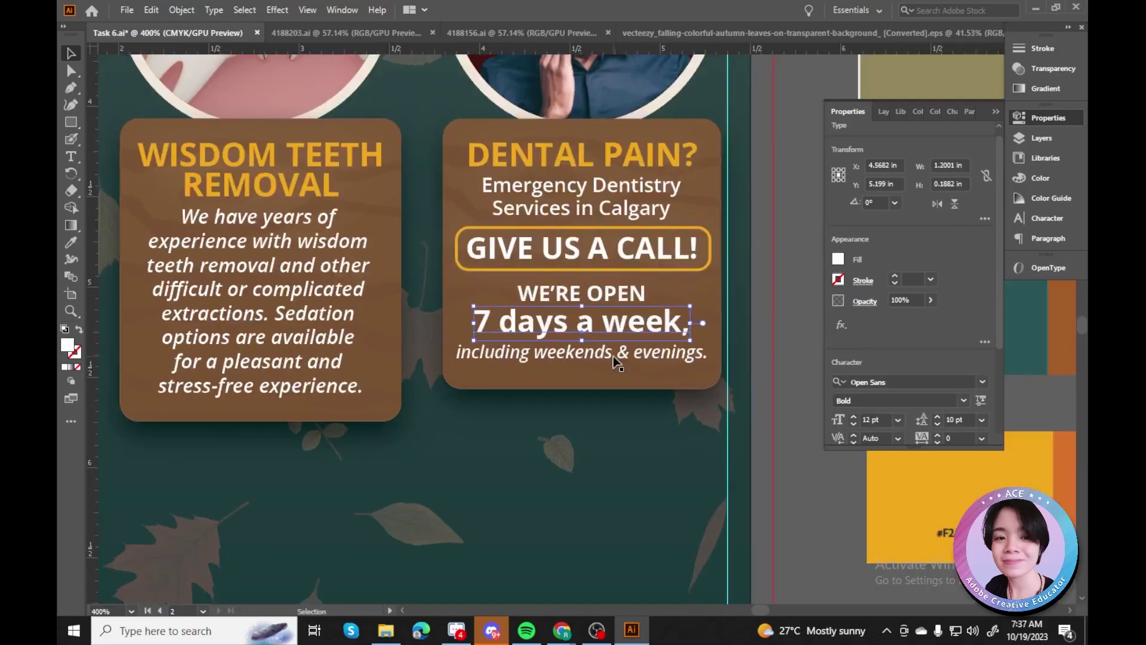
pyautogui.scroll(-4, 634, 497)
pyautogui.hotkey('ctrl', 'shift', 'a')
pyautogui.scroll(-4, 635, 497)
pyautogui.scroll(4, 560, 471)
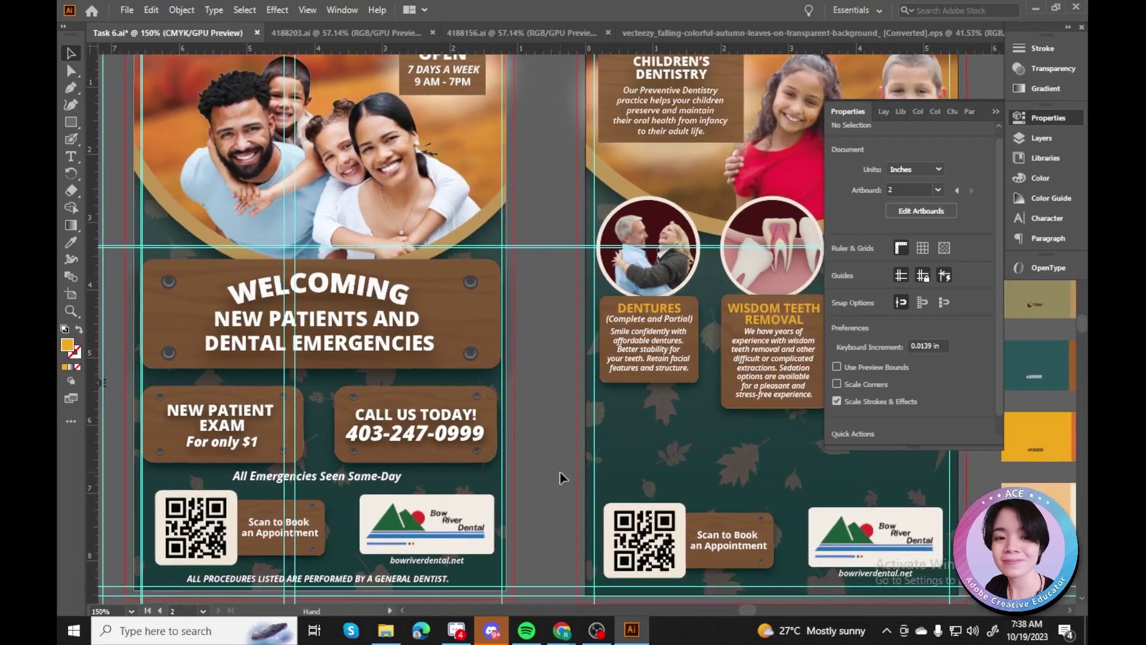
# Colour the CHILDREN'S DENTISTRY heading golden yellow to match the other service headings.
pyautogui.click(625, 116)
pyautogui.scroll(-4, 996, 473)
pyautogui.scroll(4, 654, 364)
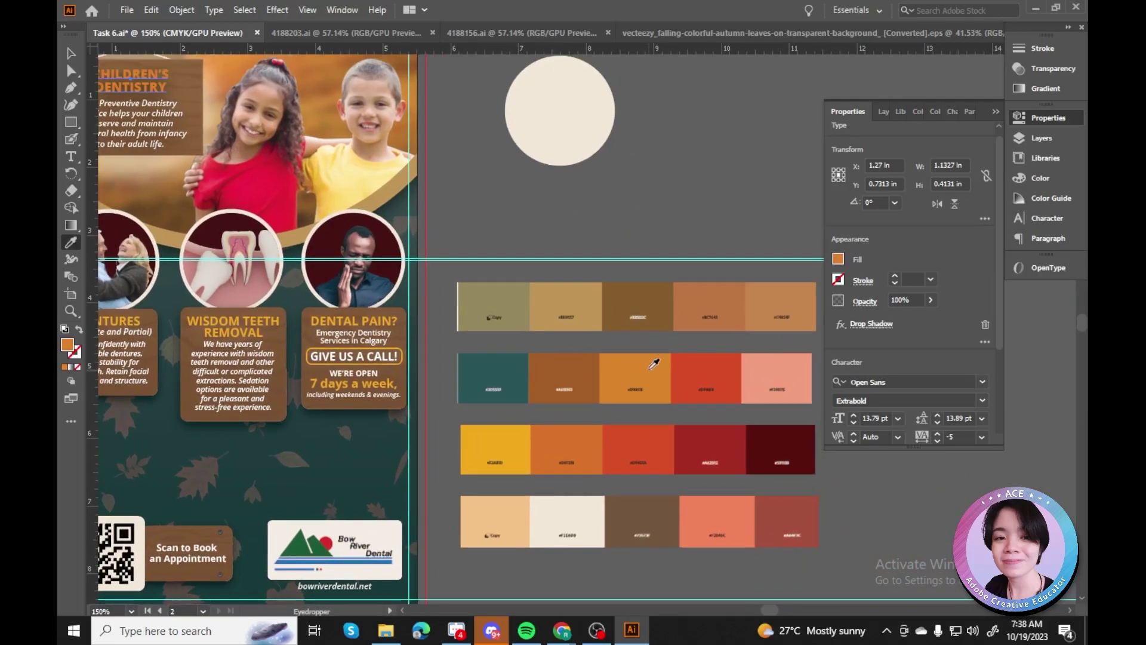
pyautogui.scroll(-4, 573, 358)
pyautogui.scroll(5, 582, 323)
pyautogui.hotkey('ctrl', 'shift', 'a')
pyautogui.press('v')
# Split the CHILDREN'S DENTISTRY heading over two lines and set its text size to 14 pt.
pyautogui.click(542, 324)
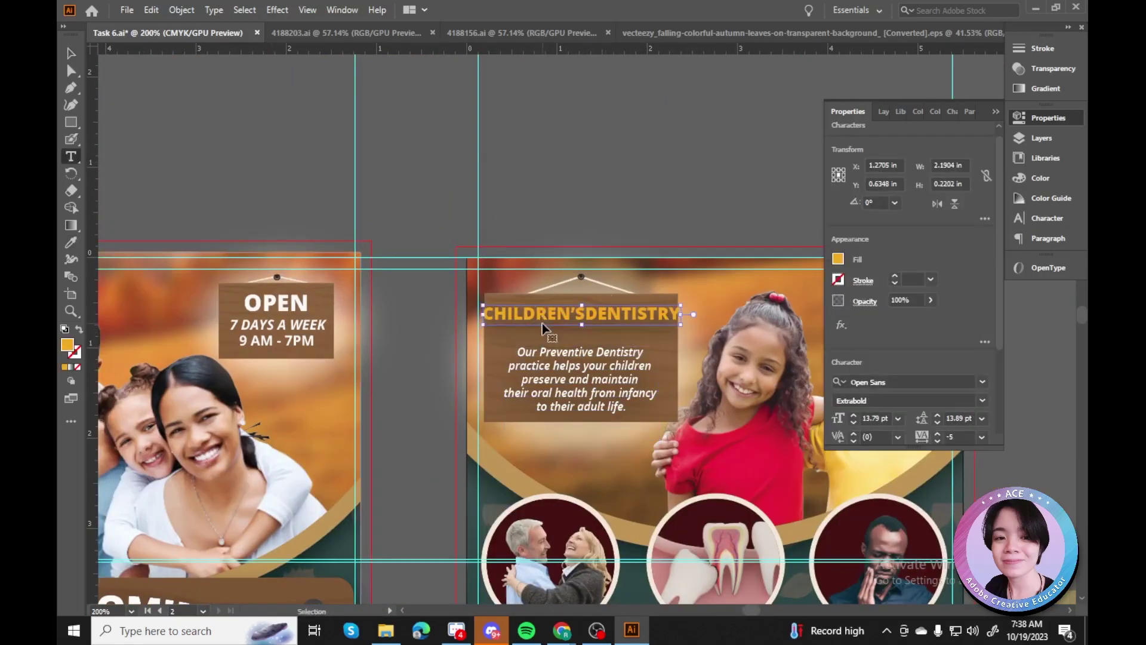
pyautogui.click(582, 320)
pyautogui.click(674, 325)
pyautogui.hotkey('ctrl', '=')
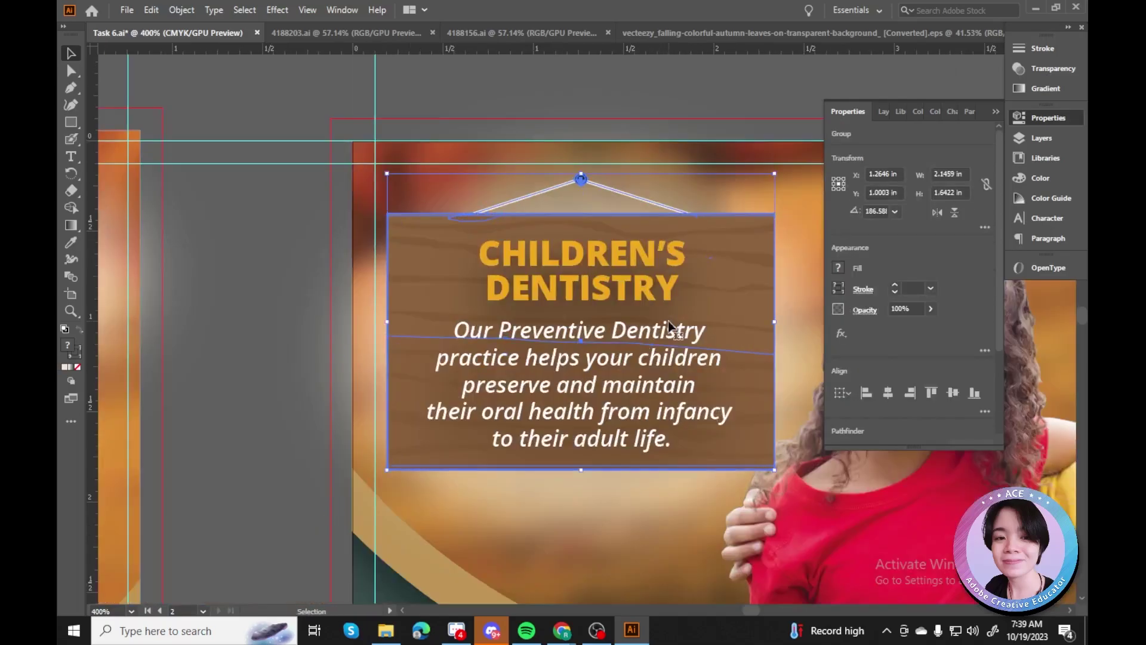
pyautogui.click(716, 250)
pyautogui.press('v')
pyautogui.click(729, 264)
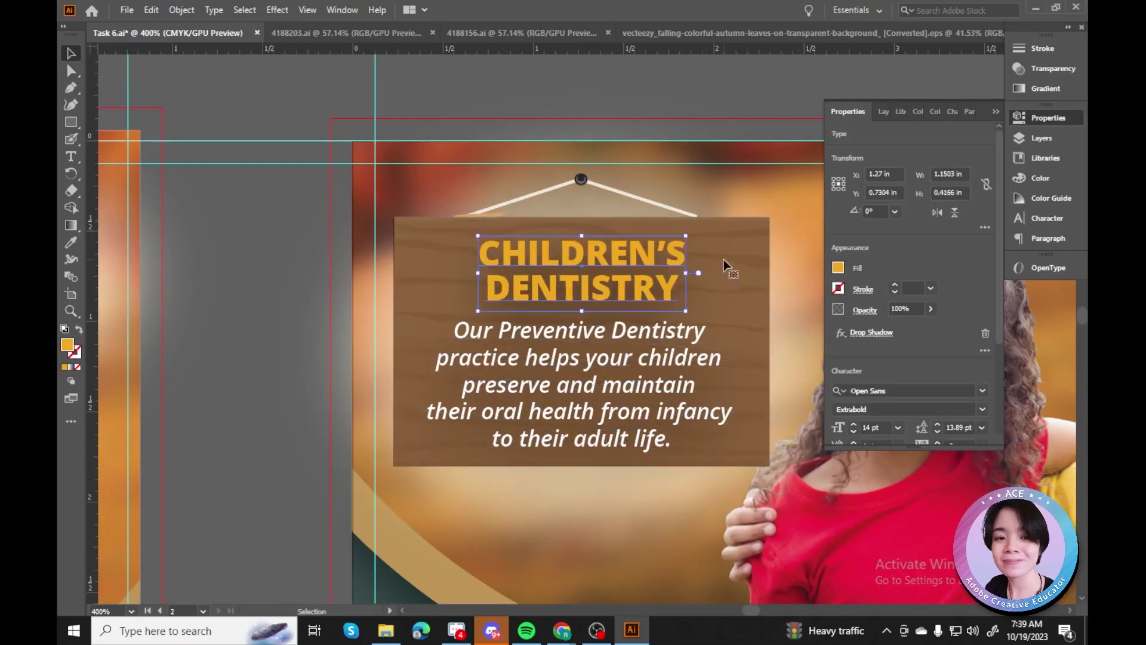
# Shrink the wooden board of the Children's Dentistry sign slightly around its text.
pyautogui.click(502, 212)
pyautogui.click(274, 281)
pyautogui.doubleClick(274, 281)
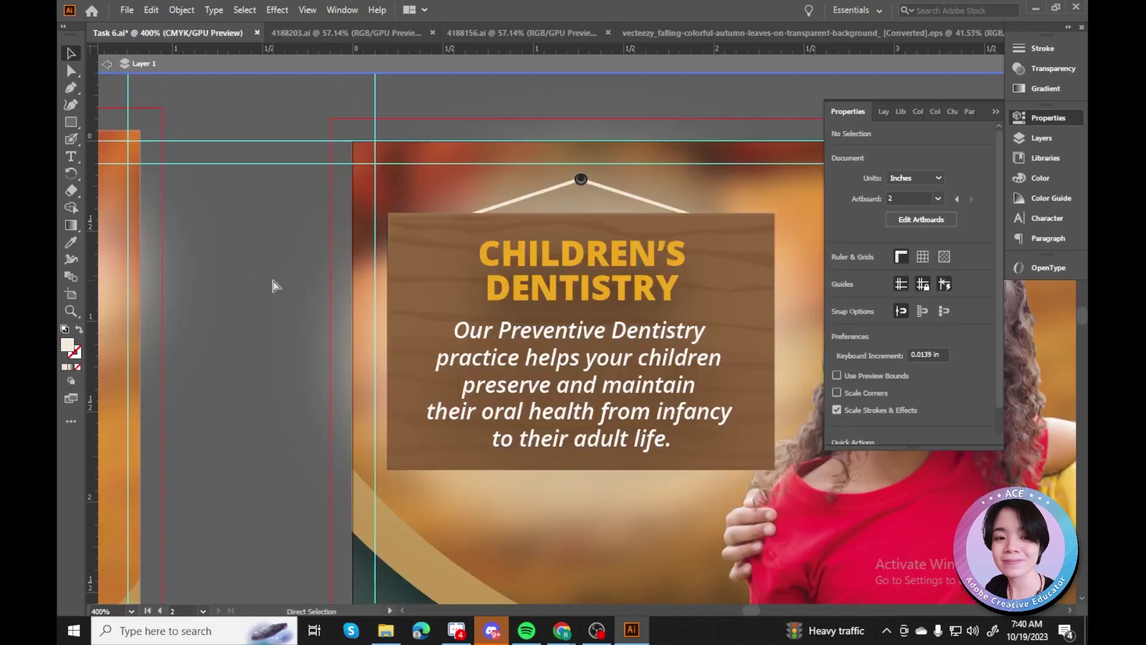
pyautogui.hotkey('ctrl', '=')
pyautogui.click(265, 258)
pyautogui.press('Escape')
pyautogui.click(567, 305)
pyautogui.hotkey('ctrl', '-')
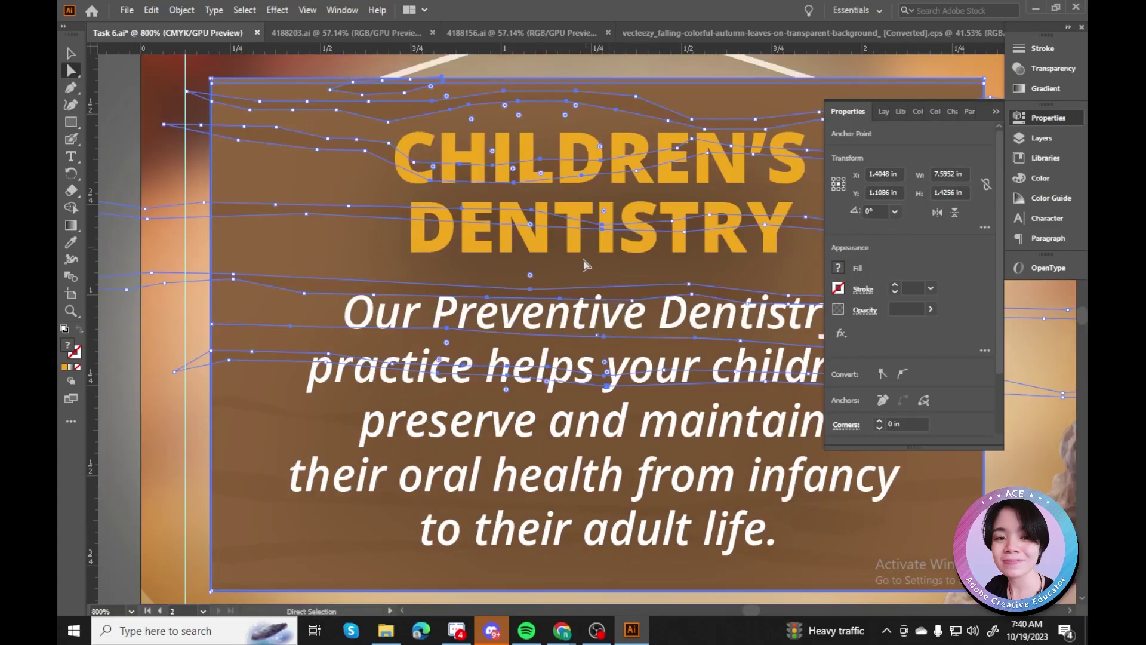
pyautogui.press('a')
pyautogui.click(713, 555)
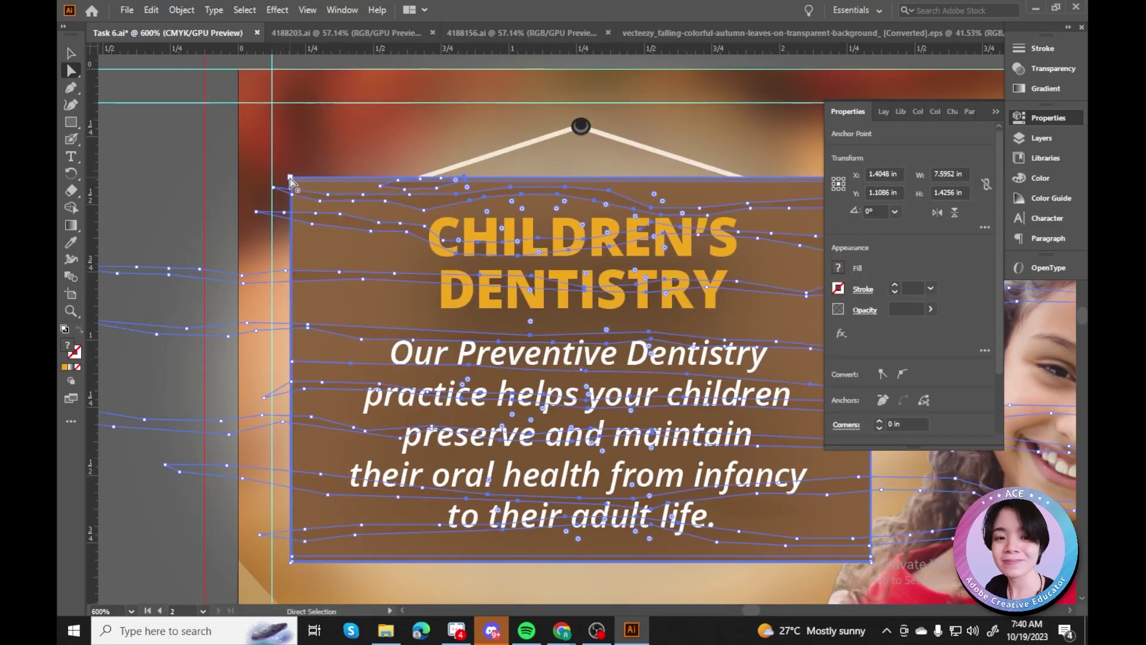
pyautogui.press('v')
pyautogui.hotkey('ctrl', 'shift', 'a')
pyautogui.hotkey('ctrl', '-')
pyautogui.hotkey('ctrl', '-')
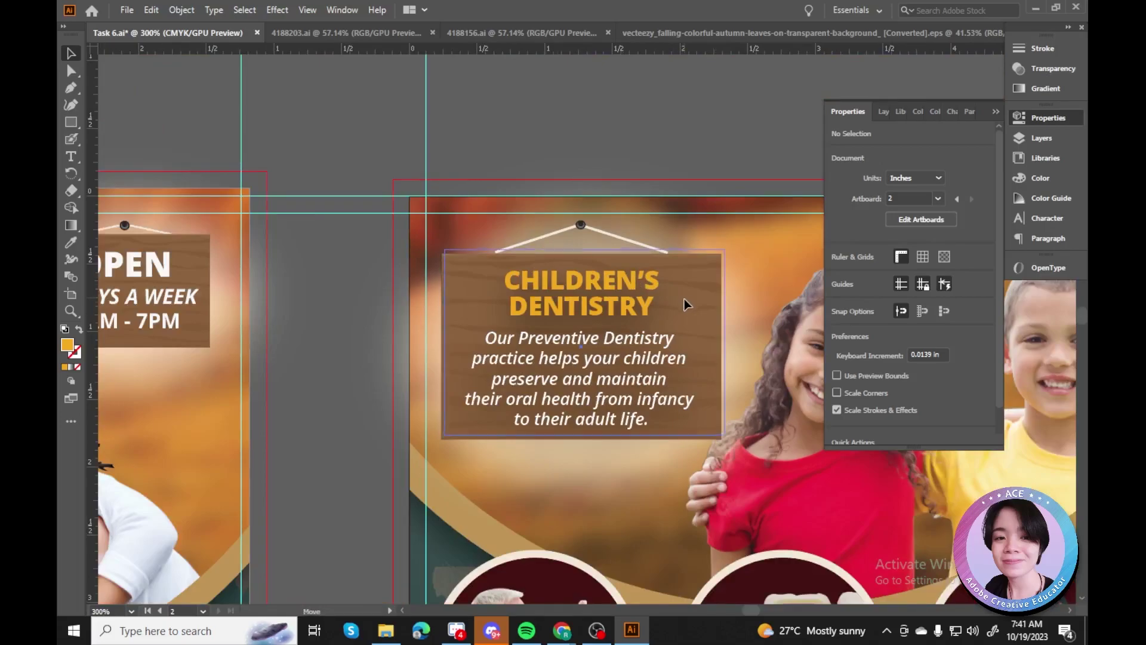
# Narrow the Children's Dentistry board further on both sides of its heading and description.
pyautogui.click(73, 72)
pyautogui.hotkey('ctrl', '-')
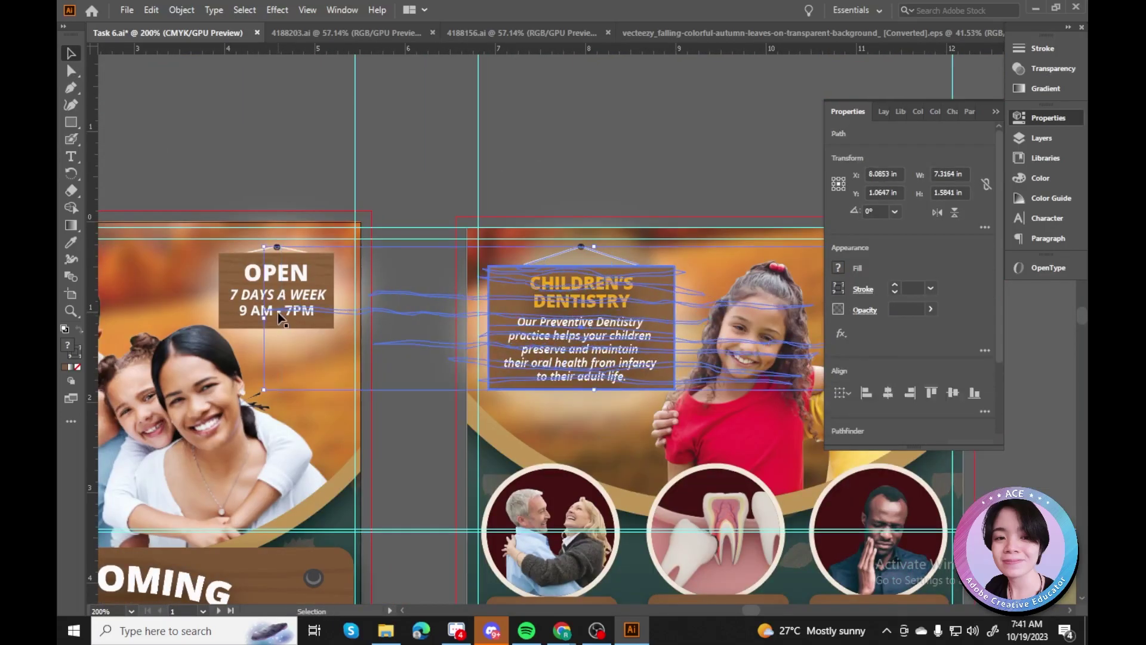
pyautogui.hotkey('ctrl', 'shift', 'a')
pyautogui.hotkey('ctrl', '+')
pyautogui.hotkey('ctrl', '+')
pyautogui.click(71, 71)
pyautogui.hotkey('ctrl', '+')
pyautogui.hotkey('ctrl', '+')
pyautogui.scroll(3, 552, 279)
# Adjust the anchor points of the nail at the peak of the sign's string.
pyautogui.click(577, 131)
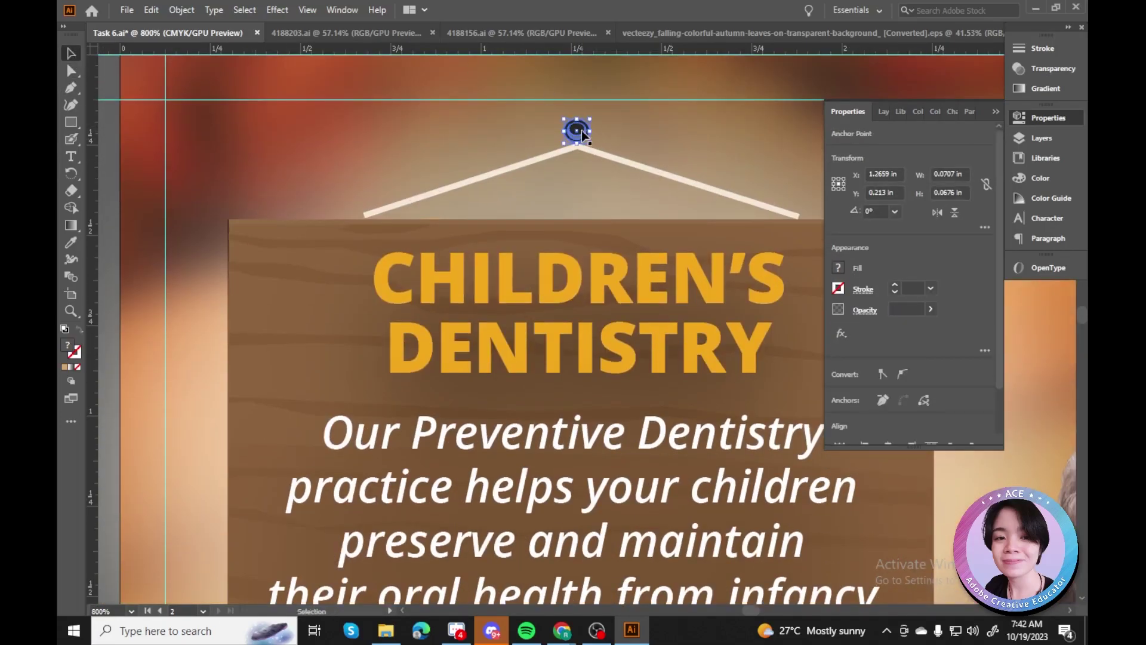
pyautogui.click(577, 148)
pyautogui.hotkey('ctrl', '+')
pyautogui.hotkey('ctrl', '+')
pyautogui.hotkey('ctrl', '+')
pyautogui.hotkey('ctrl', '+')
pyautogui.hotkey('ctrl', '+')
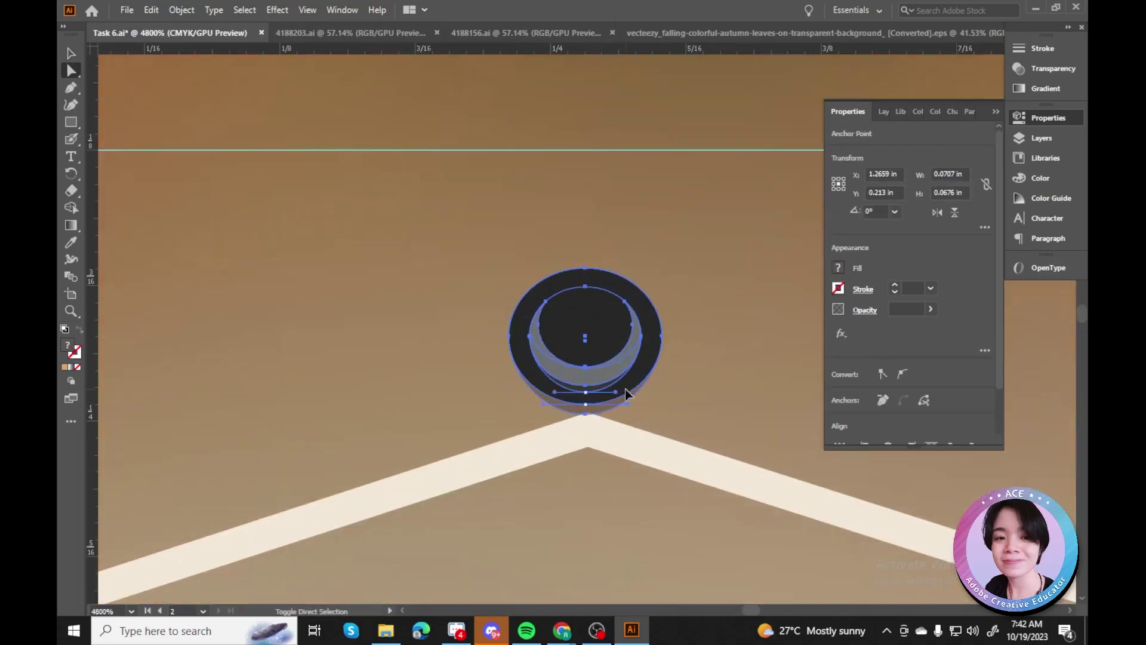
pyautogui.hotkey('ctrl', 'shift', 'a')
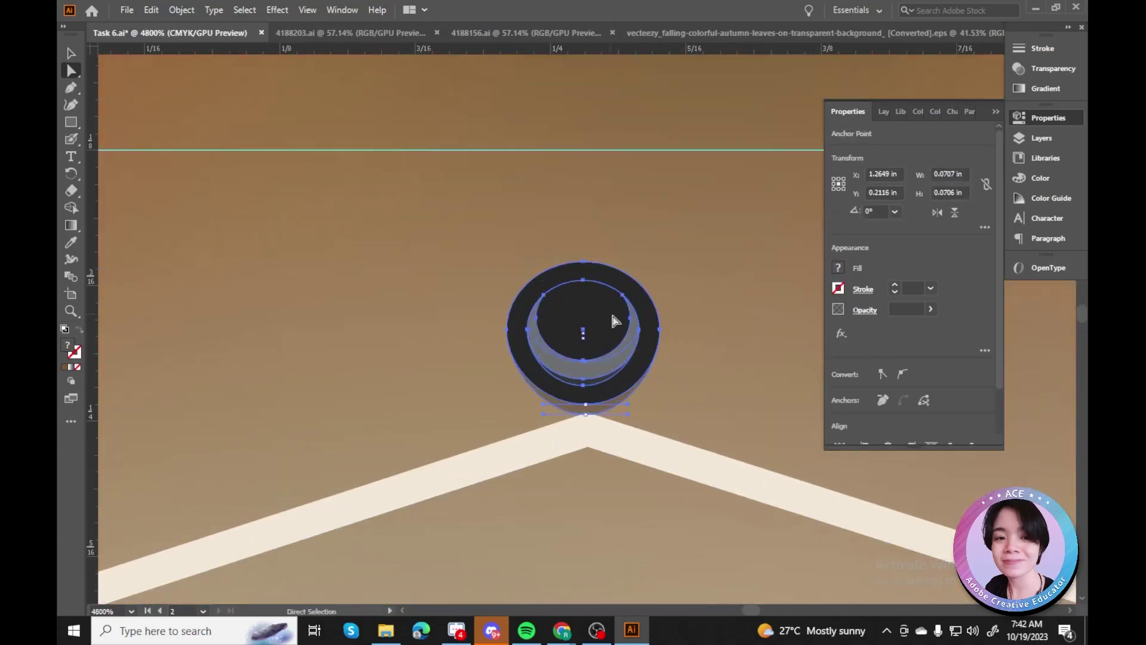
pyautogui.hotkey('ctrl', '-')
pyautogui.hotkey('ctrl', '-')
pyautogui.hotkey('ctrl', '-')
pyautogui.hotkey('ctrl', '-')
pyautogui.hotkey('ctrl', '-')
pyautogui.hotkey('ctrl', '-')
pyautogui.hotkey('ctrl', '+')
pyautogui.hotkey('ctrl', '+')
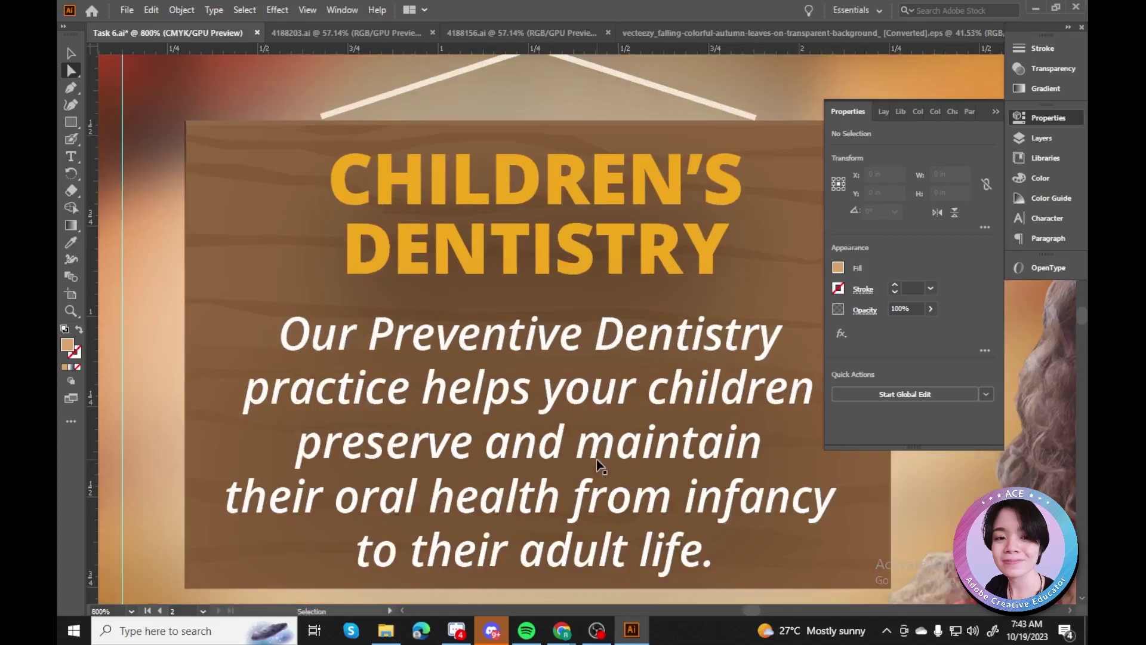
# Lower the sign's string so its ends tuck behind the board, and move the nail down onto its peak.
pyautogui.click(572, 169)
pyautogui.click(334, 248)
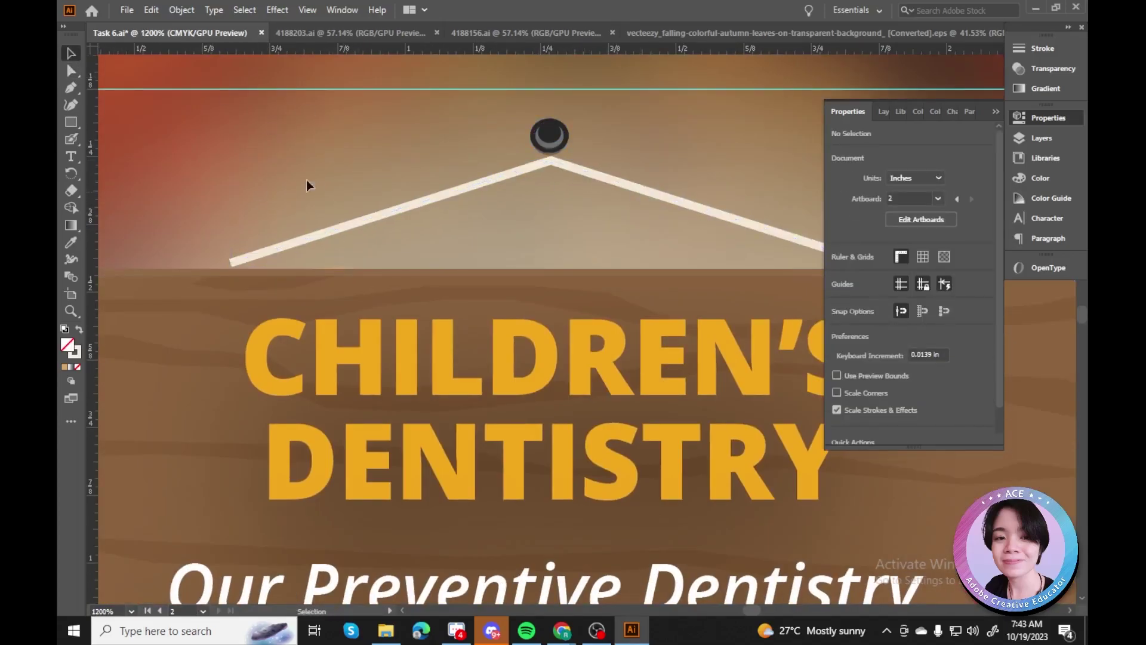
pyautogui.hotkey('ctrl', '-')
pyautogui.hotkey('ctrl', '-')
pyautogui.hotkey('ctrl', '-')
pyautogui.hotkey('ctrl', '-')
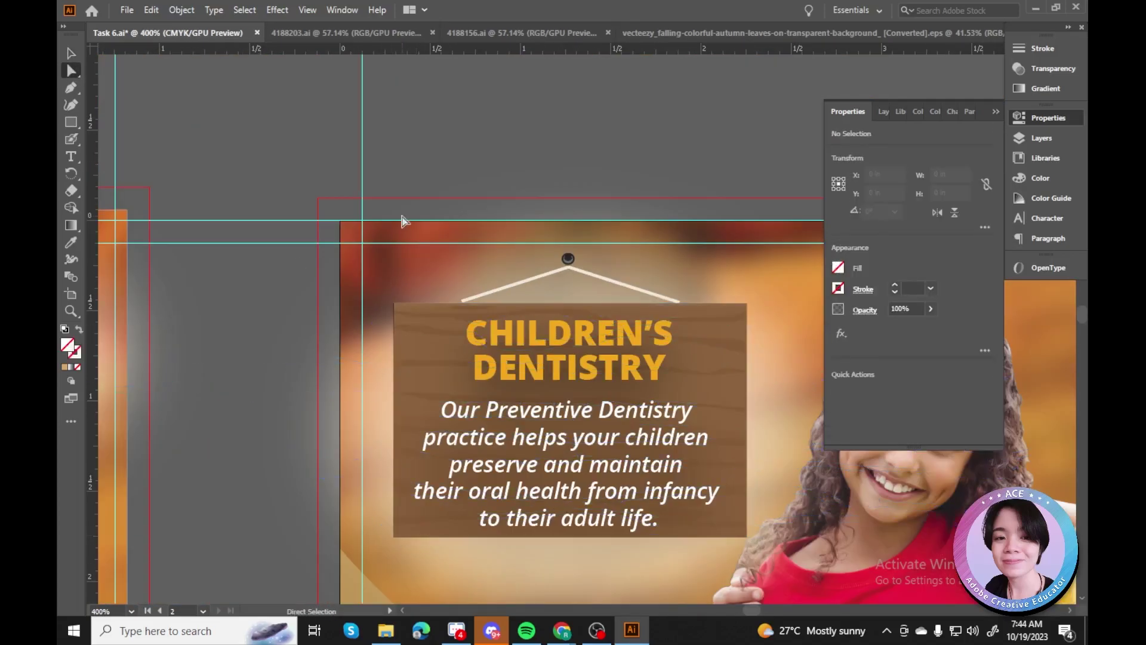
pyautogui.hotkey('ctrl', '+')
pyautogui.hotkey('ctrl', '+')
pyautogui.hotkey('ctrl', '+')
pyautogui.hotkey('ctrl', '+')
pyautogui.click(428, 159)
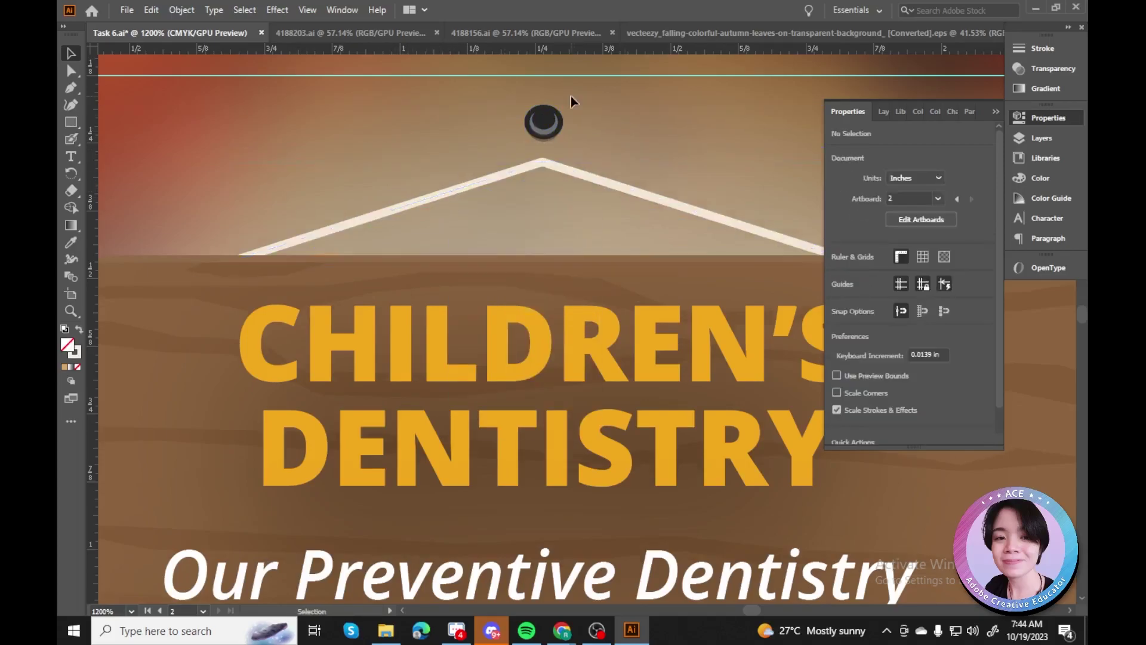
pyautogui.hotkey('ctrl', '-')
pyautogui.hotkey('ctrl', '-')
pyautogui.hotkey('ctrl', '-')
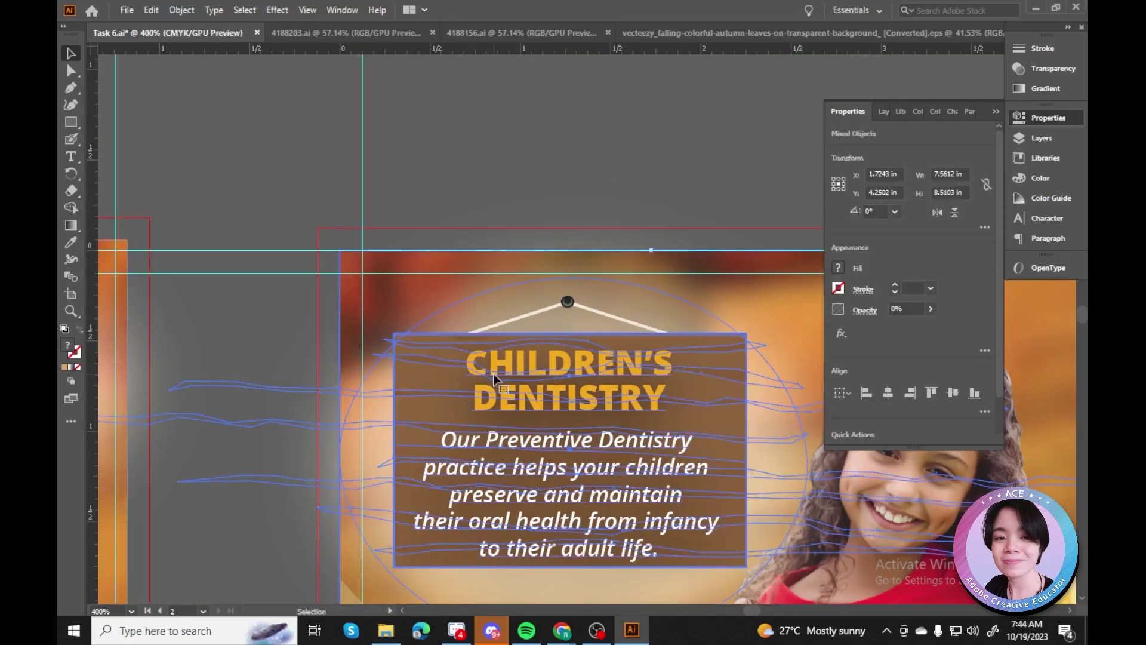
# Reduce the Preventive Dentistry description's text size and tighten its lines to fit the narrower board.
pyautogui.moveTo(493, 374); pyautogui.dragTo(596, 461)
pyautogui.click(715, 165)
pyautogui.click(594, 409)
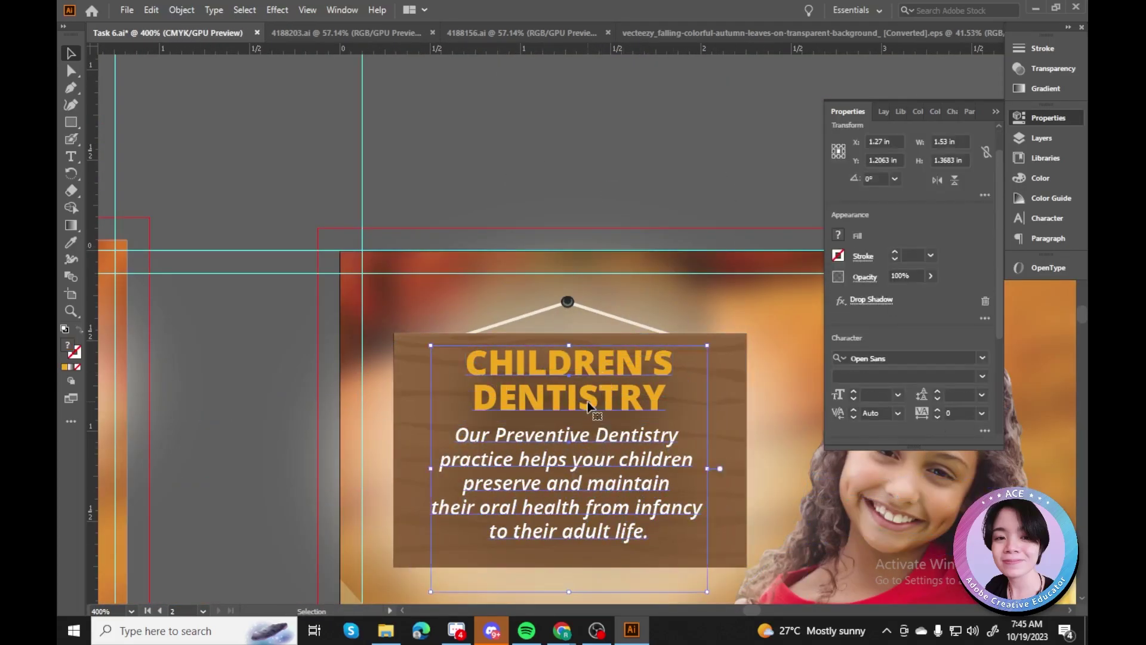
pyautogui.click(675, 154)
pyautogui.hotkey('ctrl', '-')
pyautogui.hotkey('ctrl', '-')
pyautogui.hotkey('ctrl', '-')
pyautogui.hotkey('ctrl', '+')
# Move the three ringed service photos and their wooden text panels slightly upward, and save the document.
pyautogui.scroll(-5, 712, 320)
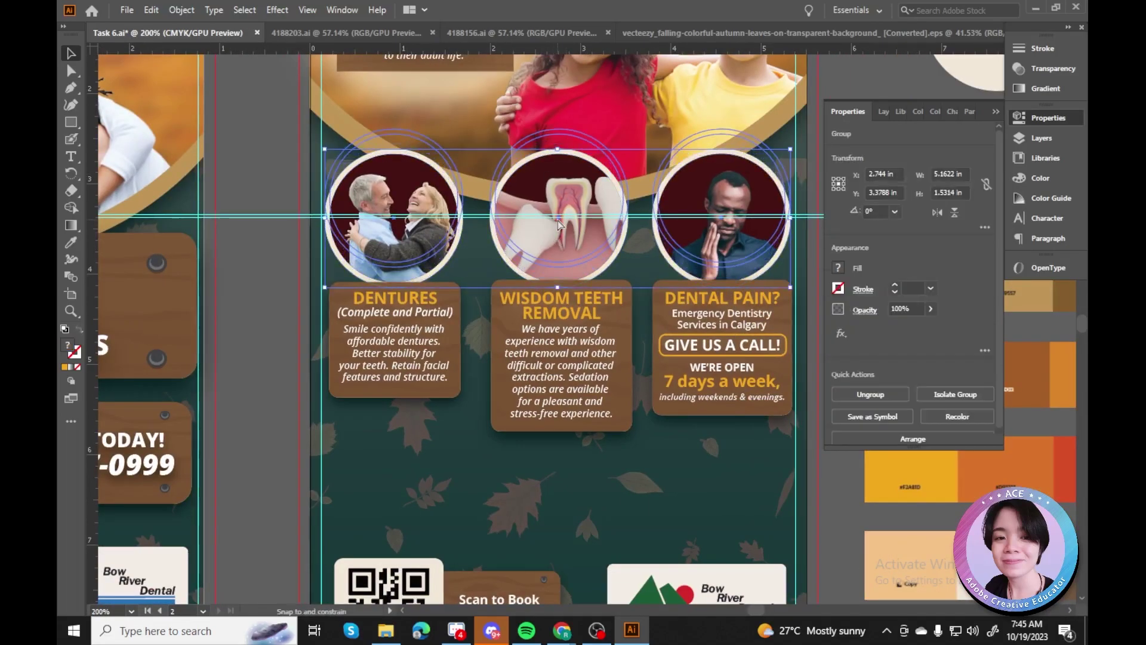
pyautogui.moveTo(338, 273); pyautogui.dragTo(332, 440)
pyautogui.hotkey('shift', 'Up')
pyautogui.hotkey('shift', 'Up')
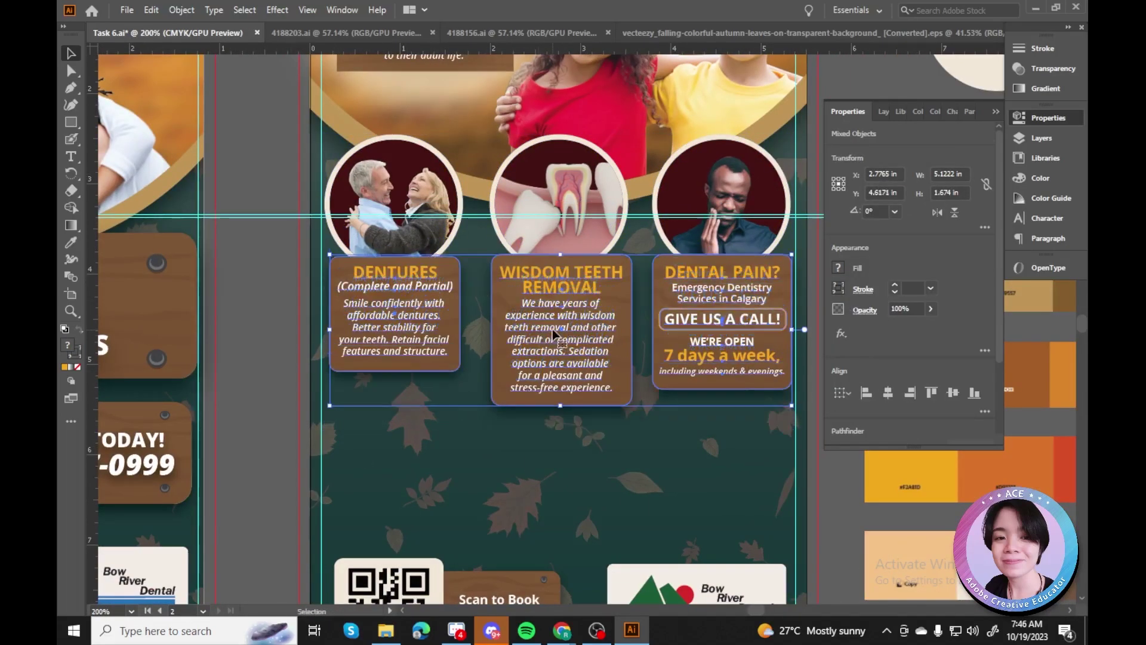
pyautogui.click(293, 327)
pyautogui.hotkey('ctrl', '-')
pyautogui.hotkey('ctrl', '-')
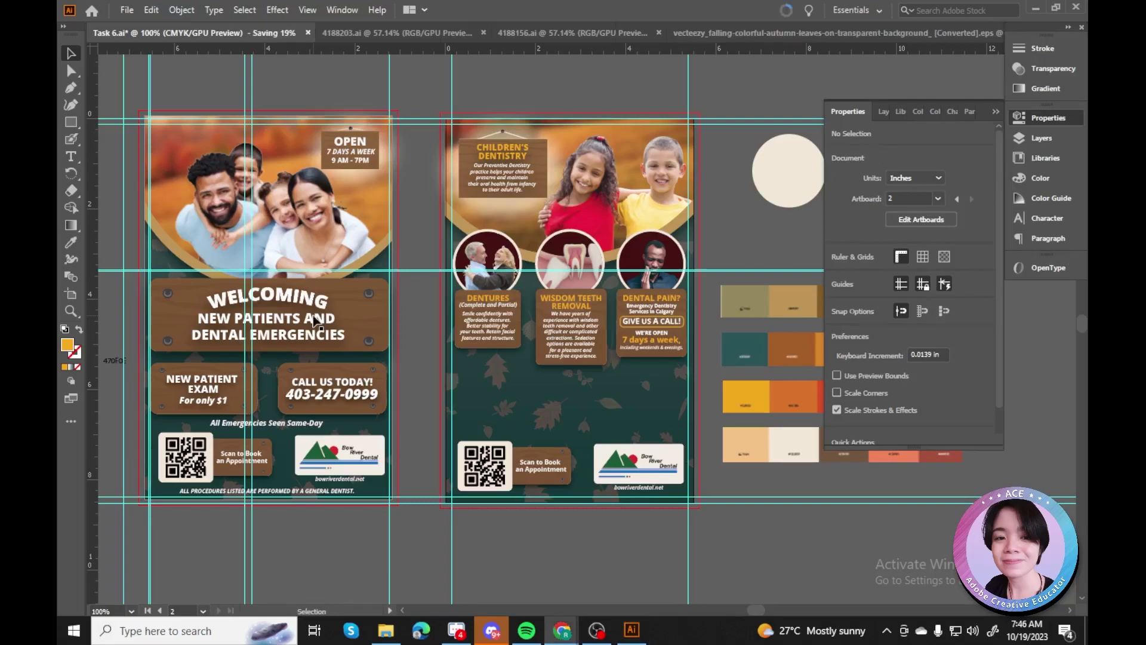
# Try a drop shadow effect on the DENTURES heading.
pyautogui.hotkey('ctrl', '+')
pyautogui.hotkey('ctrl', '+')
pyautogui.hotkey('ctrl', '+')
pyautogui.click(348, 299)
pyautogui.click(277, 10)
pyautogui.click(460, 174)
pyautogui.click(217, 360)
pyautogui.hotkey('ctrl', '+')
pyautogui.hotkey('ctrl', '+')
pyautogui.hotkey('ctrl', 'shift', 'a')
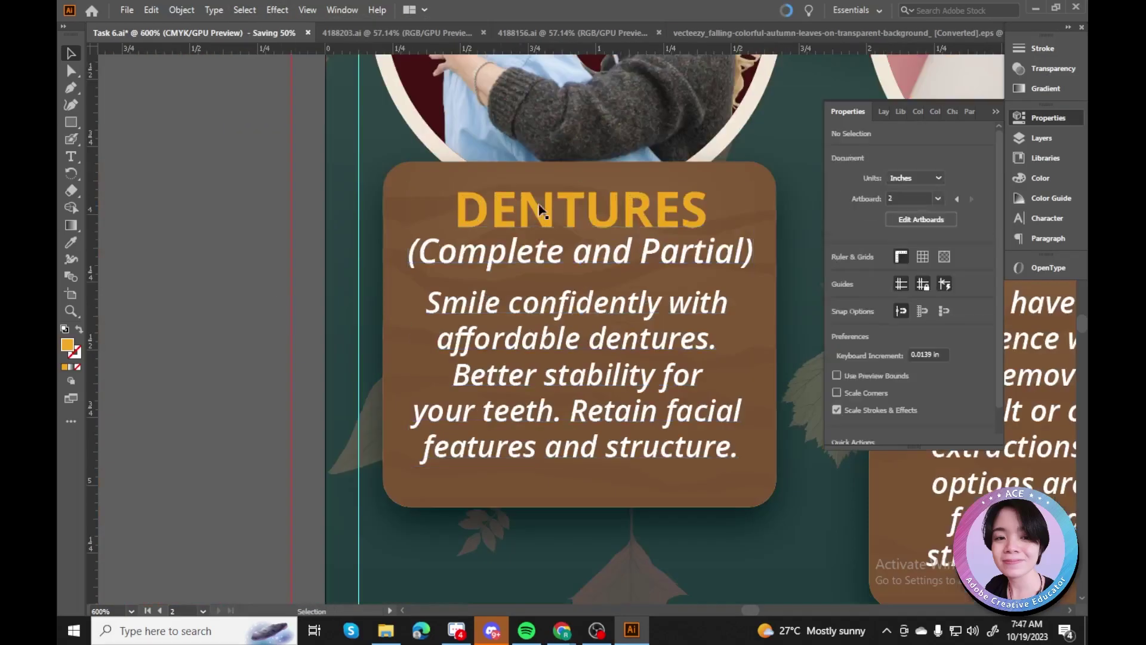
# Try a Multiply drop shadow with 80% opacity, 0.125 in Y offset and 0.125 in blur on the DENTURES heading.
pyautogui.click(538, 204)
pyautogui.click(277, 10)
pyautogui.click(310, 37)
pyautogui.write('80')
pyautogui.hotkey('shift', 'Tab')
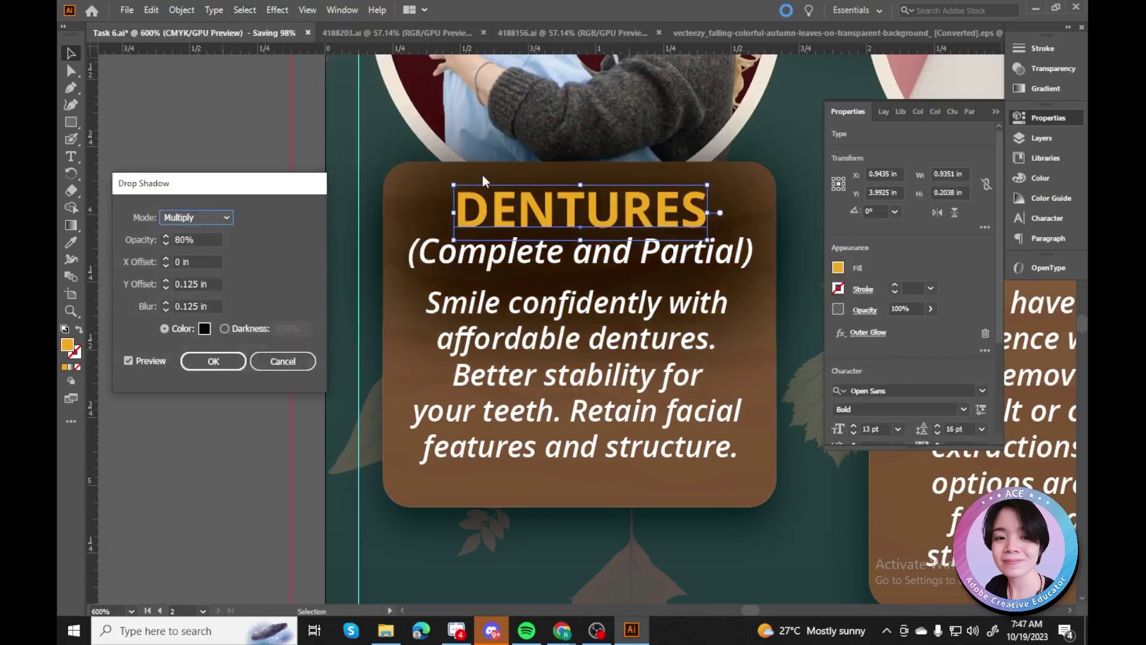
pyautogui.click(166, 303)
pyautogui.click(165, 284)
pyautogui.click(166, 243)
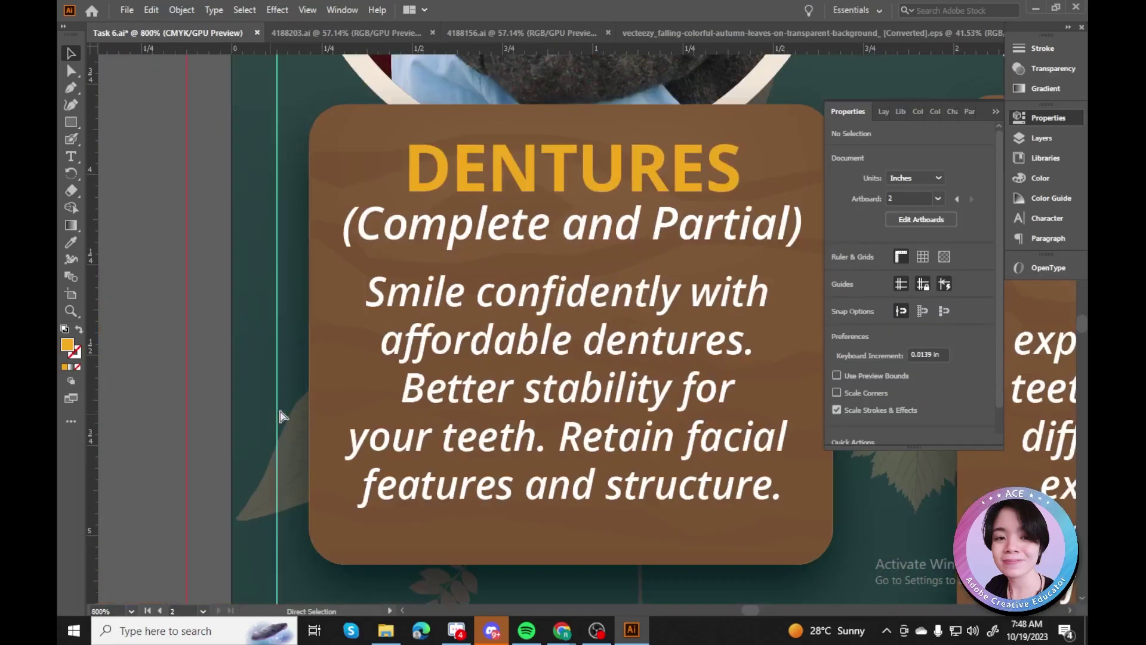
# Try a softer DENTURES drop shadow with 77% opacity, 0.125 in Y offset and 0.25 in blur.
pyautogui.click(573, 168)
pyautogui.click(278, 9)
pyautogui.click(486, 174)
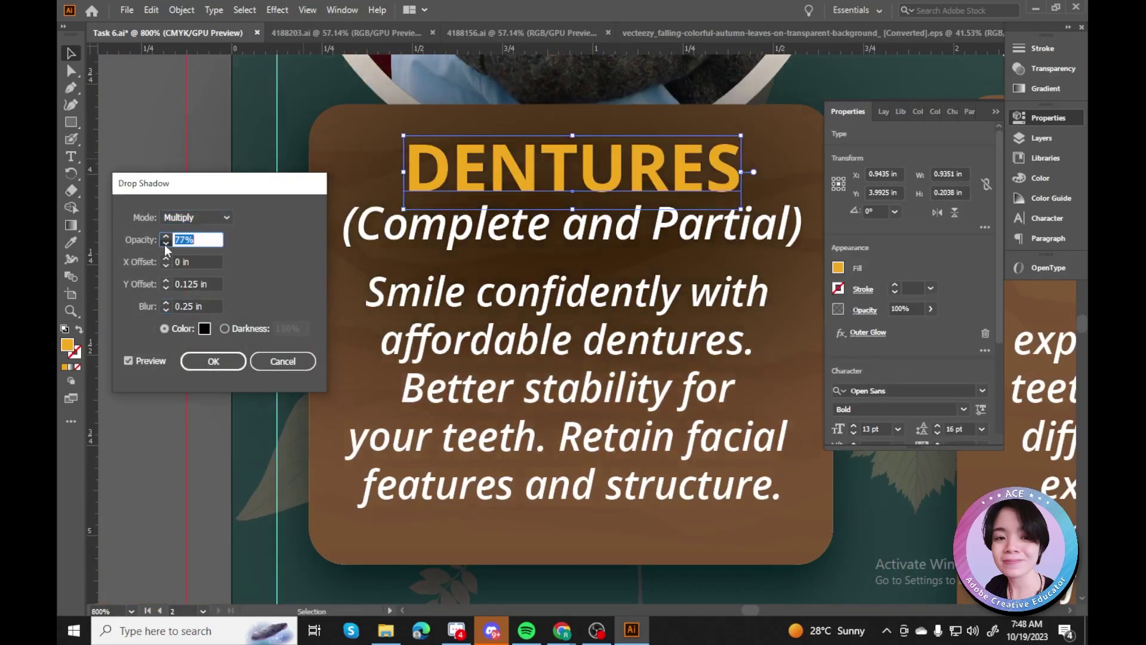
pyautogui.click(129, 361)
pyautogui.click(197, 218)
pyautogui.click(206, 304)
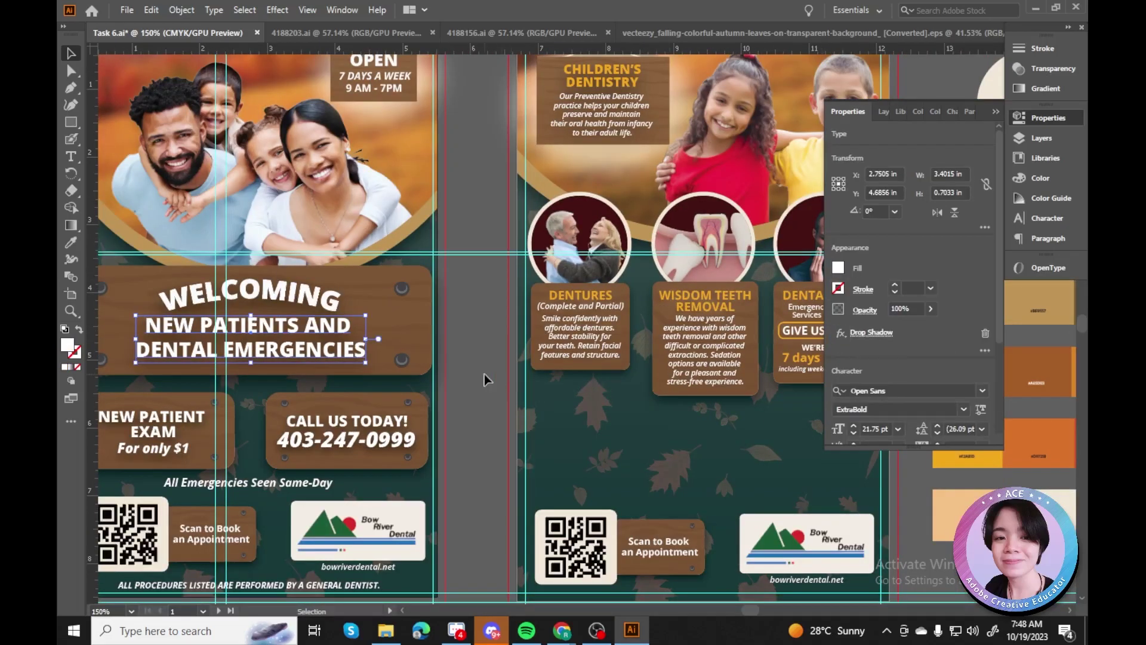
# Check the front headline's drop shadow settings and remove the outer glow from the golden service headings.
pyautogui.click(867, 333)
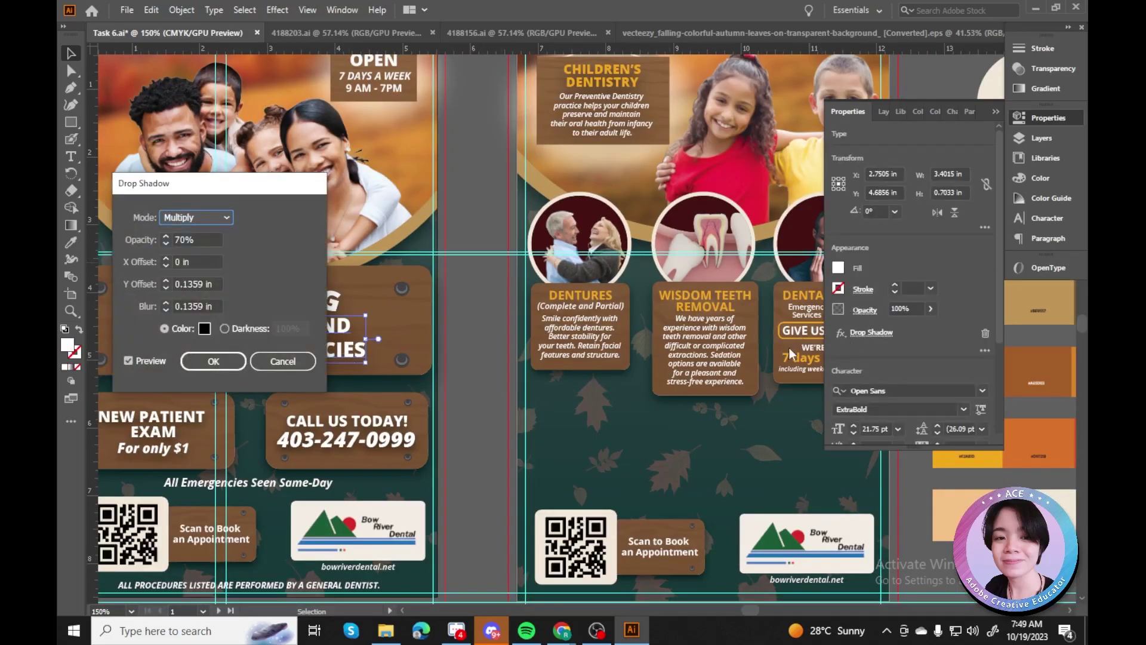
pyautogui.press('Return')
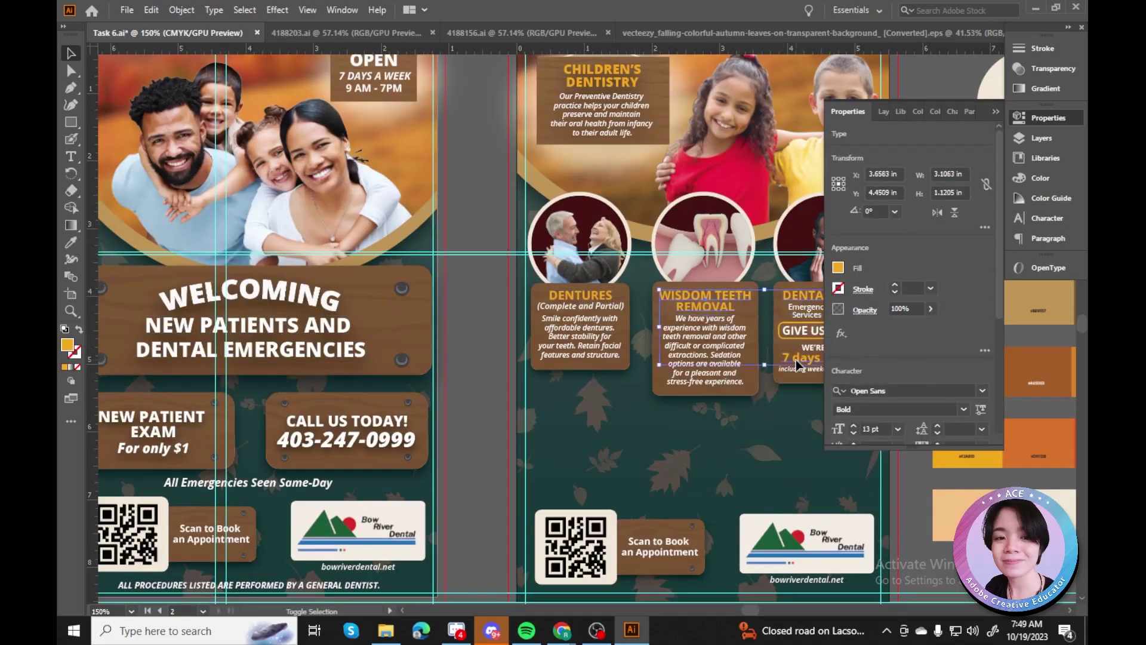
pyautogui.click(986, 333)
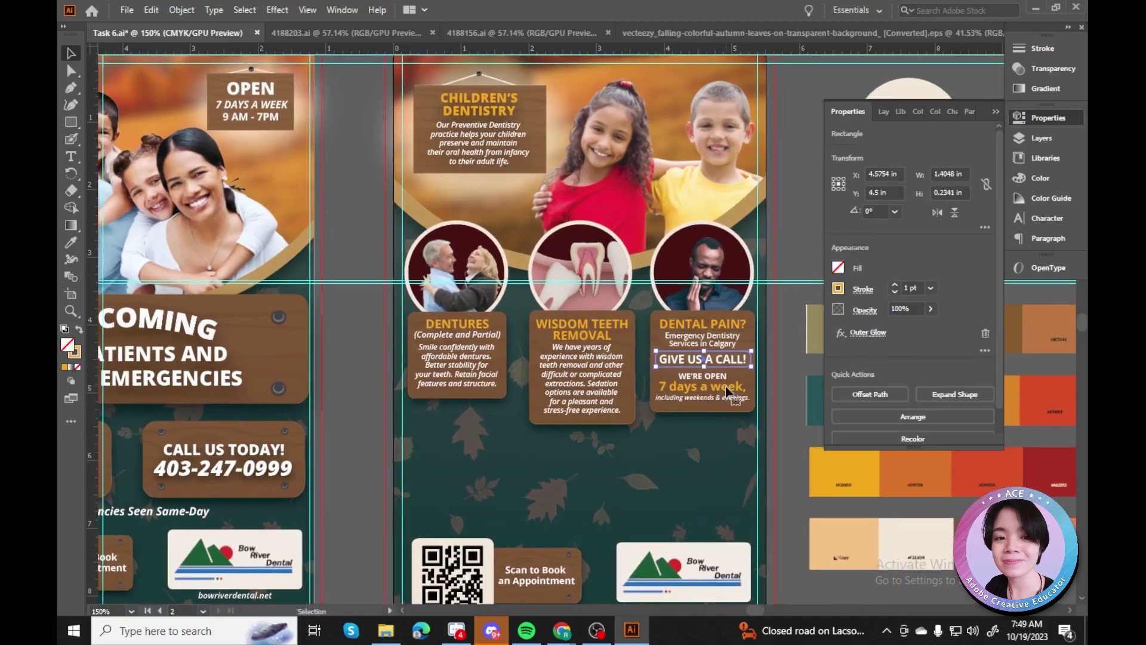
# Apply a drop shadow to the DENTURES, WISDOM TEETH REMOVAL and DENTAL PAIN? headings.
pyautogui.hotkey('ctrl', '=')
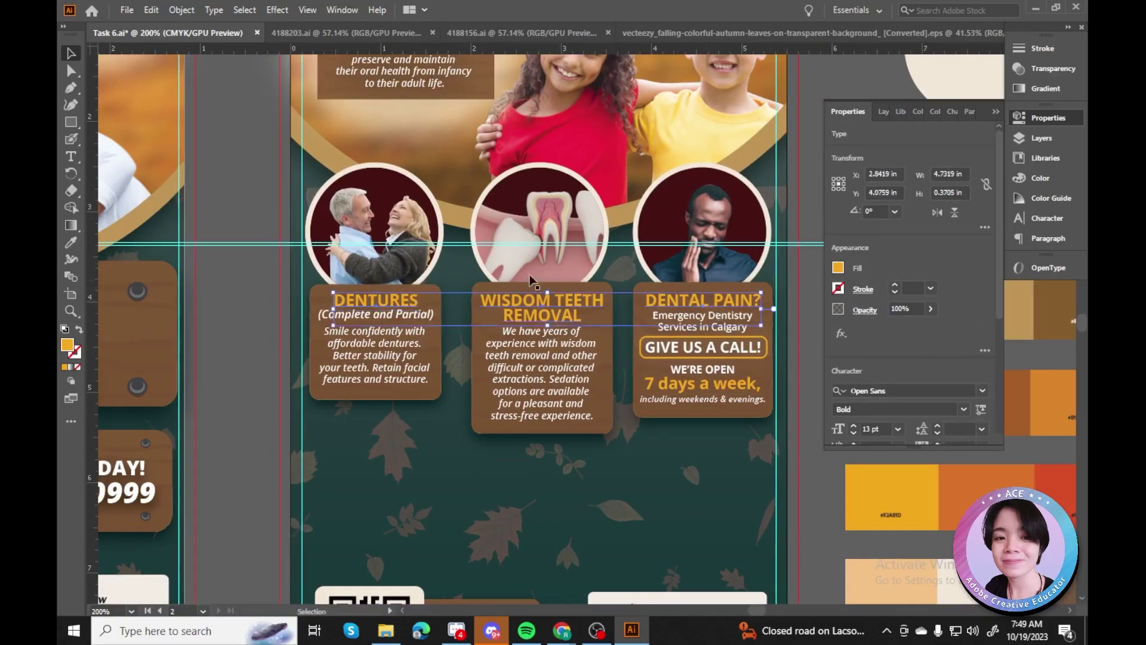
pyautogui.click(277, 10)
pyautogui.click(461, 175)
pyautogui.press('Return')
# Apply the same drop shadow to the Dentures description, then select the outlined frame around GIVE US A CALL!
pyautogui.click(392, 336)
pyautogui.click(277, 9)
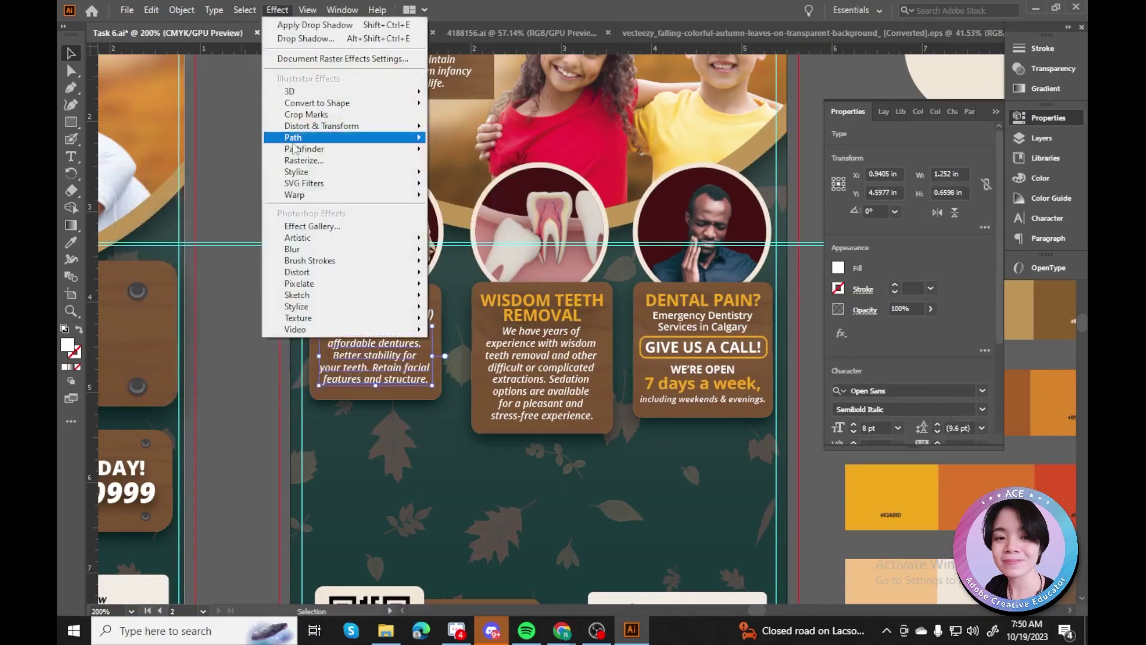
pyautogui.click(298, 22)
pyautogui.click(277, 9)
pyautogui.click(703, 347)
pyautogui.hotkey('ctrl', '=')
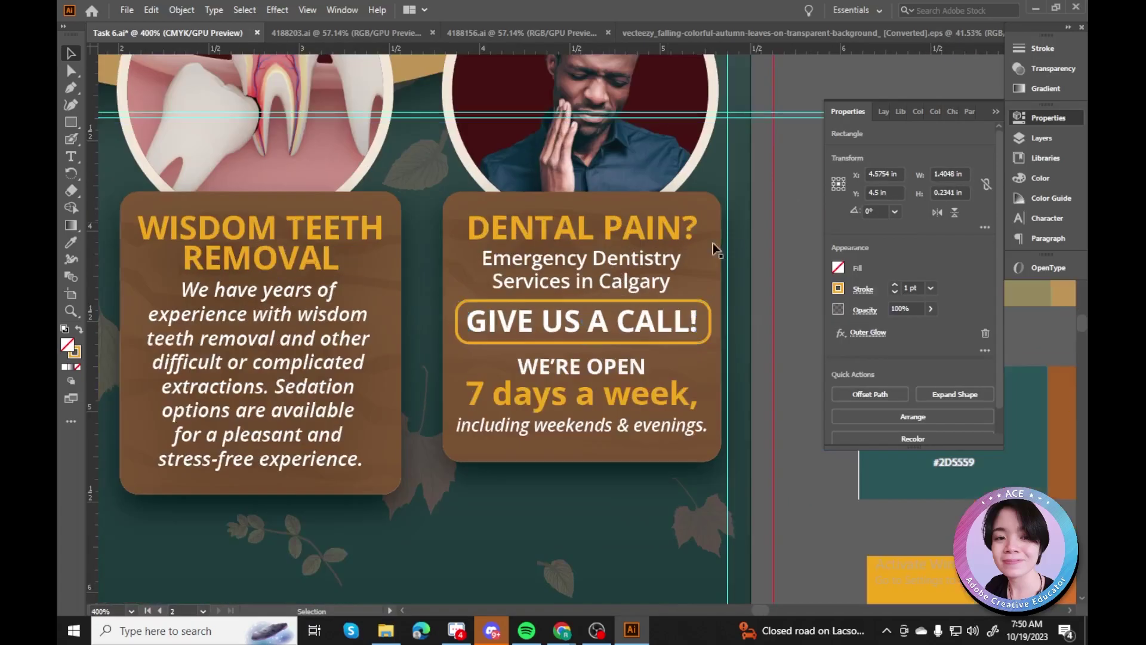
# Undo the accidental displacement of the DENTAL PAIN? heading and its wooden panel.
pyautogui.hotkey('ctrl', 'z')
pyautogui.hotkey('ctrl', 'z')
pyautogui.hotkey('ctrl', 'z')
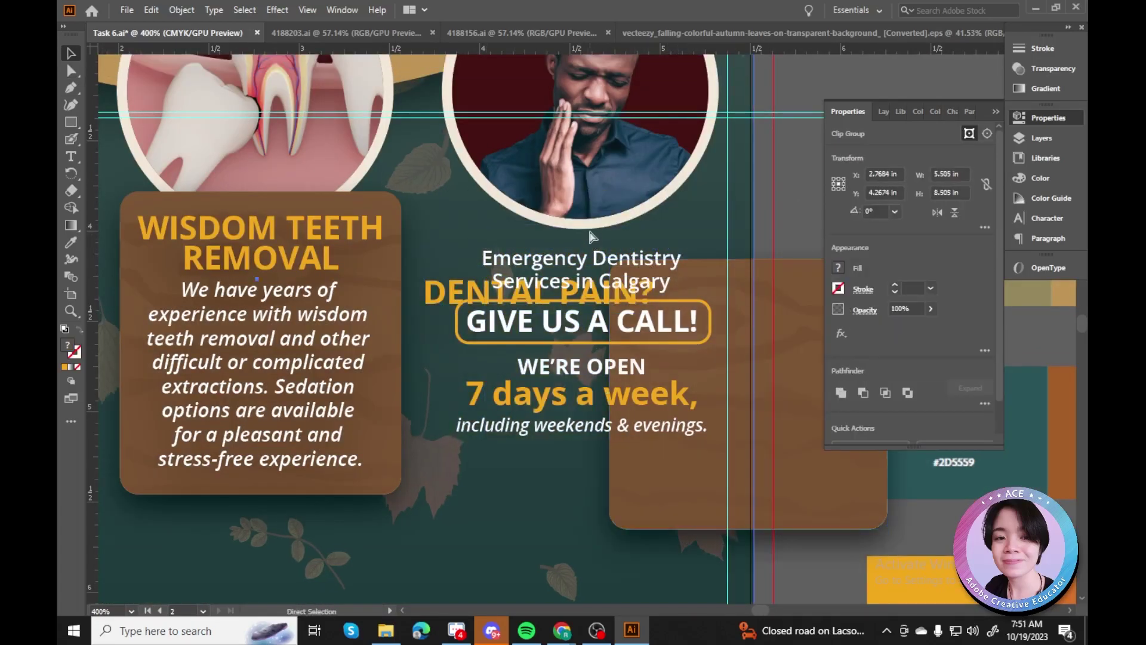
pyautogui.press('v')
pyautogui.click(579, 206)
pyautogui.hotkey('ctrl', '=')
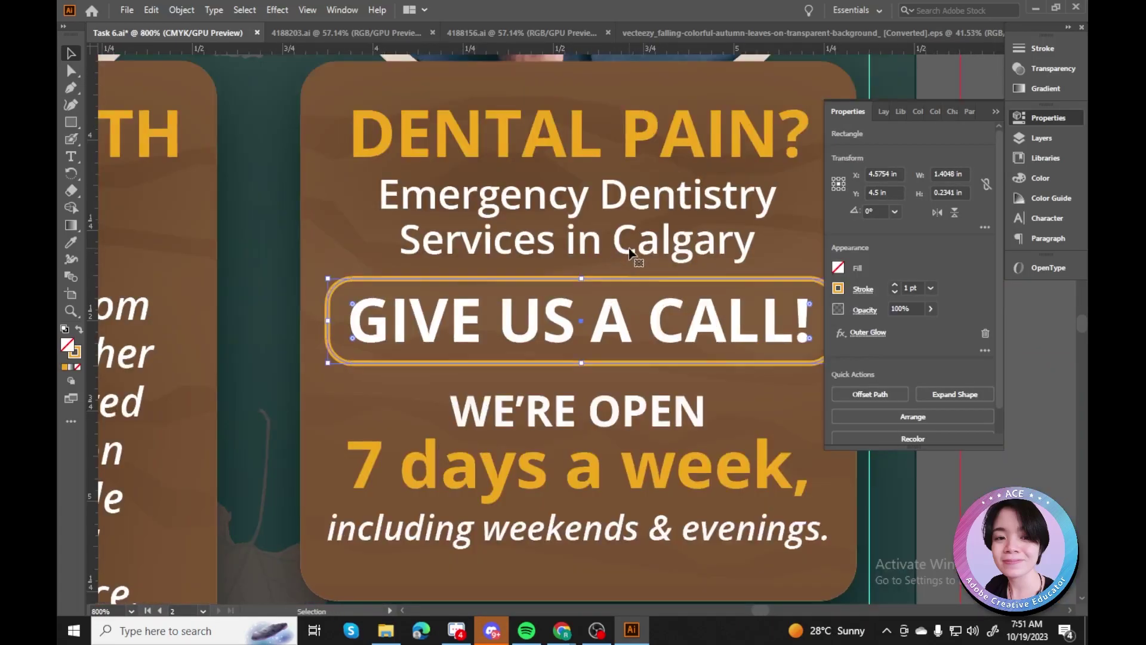
pyautogui.scroll(3, 628, 248)
pyautogui.hotkey('ctrl', 'z')
pyautogui.hotkey('ctrl', '-')
pyautogui.hotkey('ctrl', 'z')
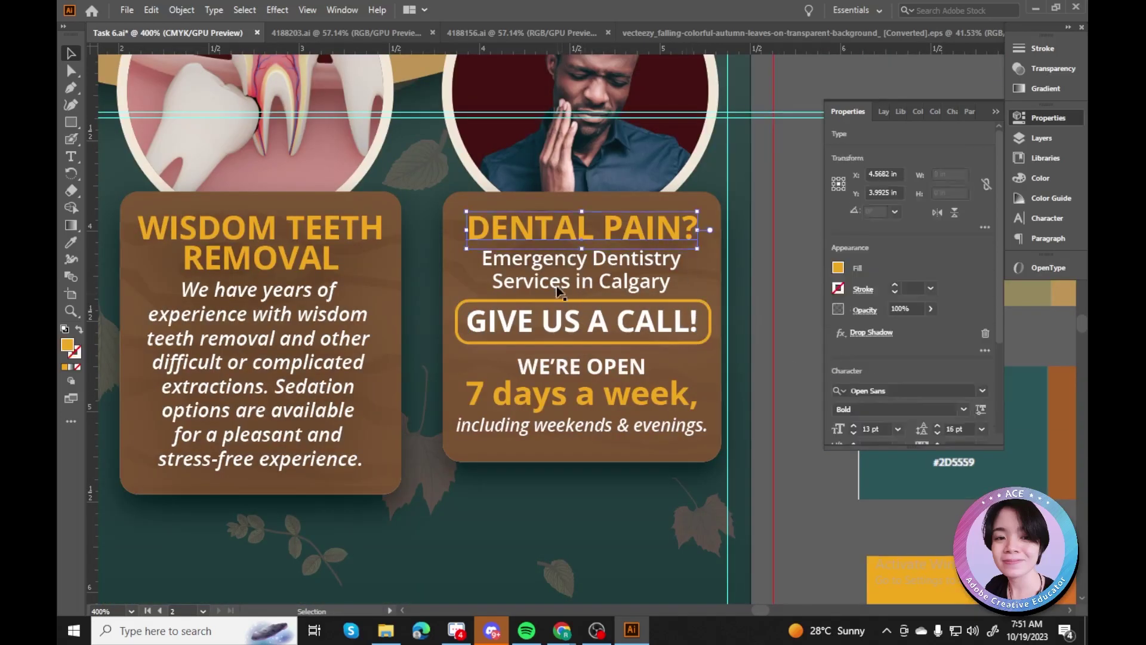
# Examine the text and the outlined GIVE US A CALL! frame on the service panels up close.
pyautogui.rightClick(639, 265)
pyautogui.rightClick(632, 264)
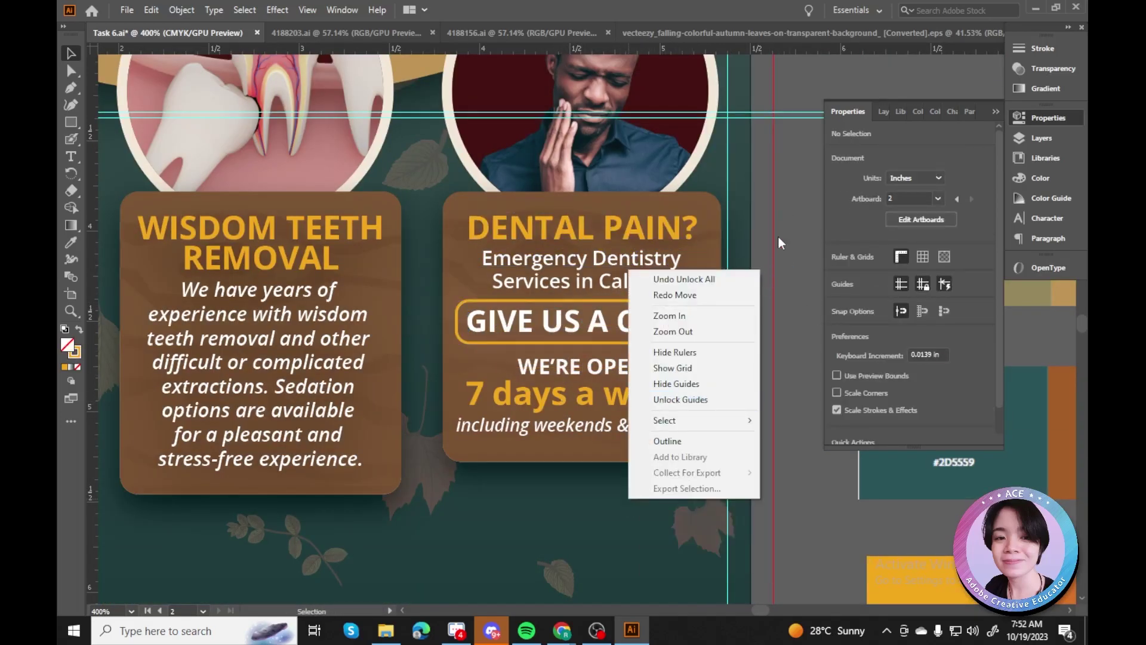
pyautogui.click(657, 269)
pyautogui.click(494, 437)
pyautogui.click(278, 10)
pyautogui.press('Escape')
pyautogui.hotkey('ctrl', '+')
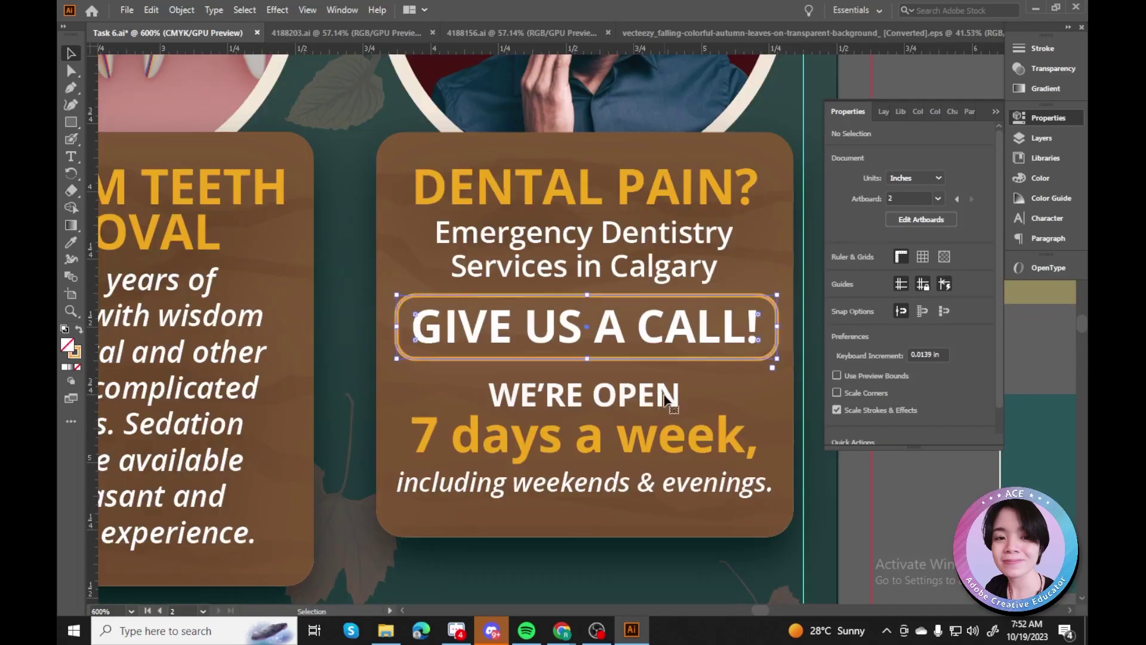
pyautogui.hotkey('ctrl', '-')
pyautogui.scroll(1, 692, 149)
pyautogui.click(573, 334)
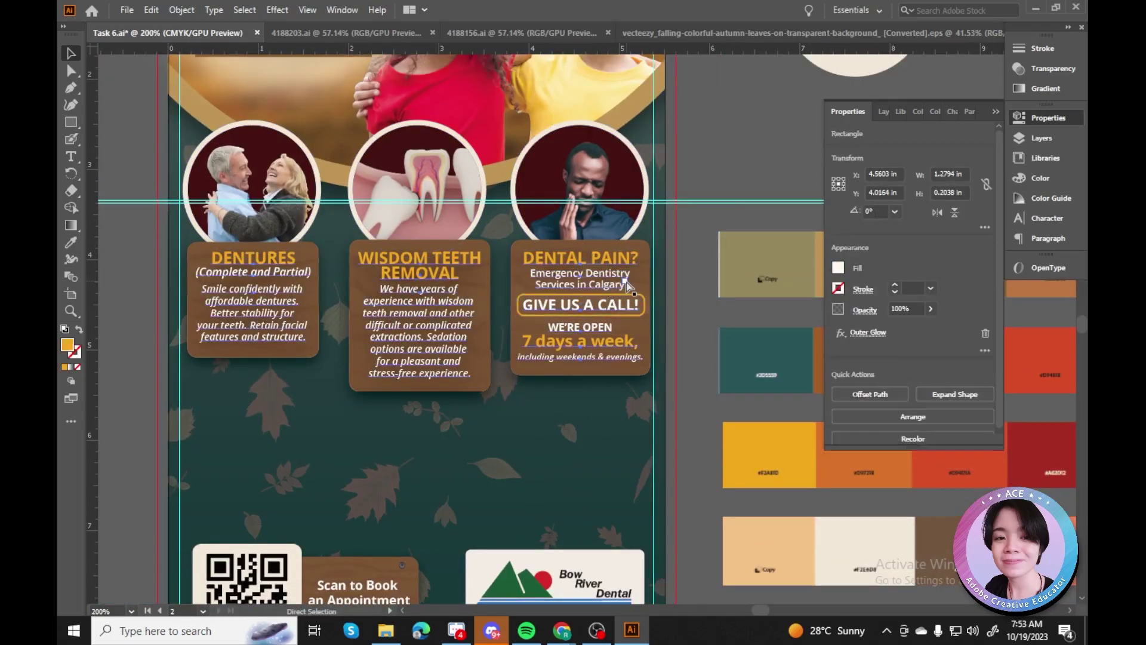
pyautogui.hotkey('ctrl', '+')
pyautogui.hotkey('ctrl', 'shift', 'a')
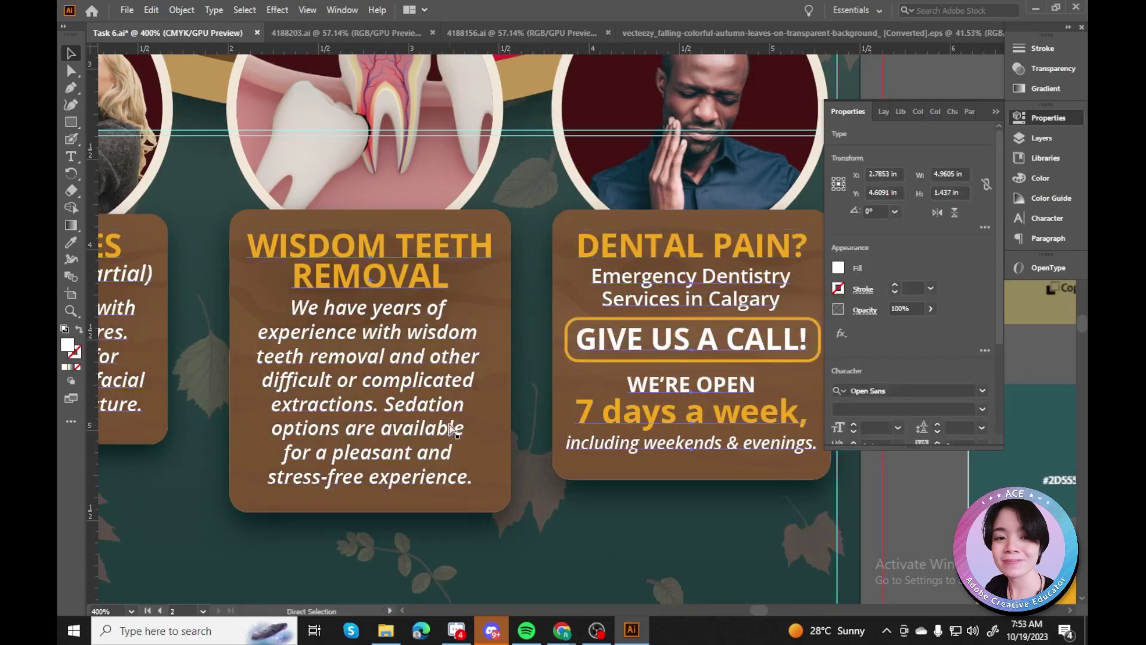
pyautogui.hotkey('ctrl', '0')
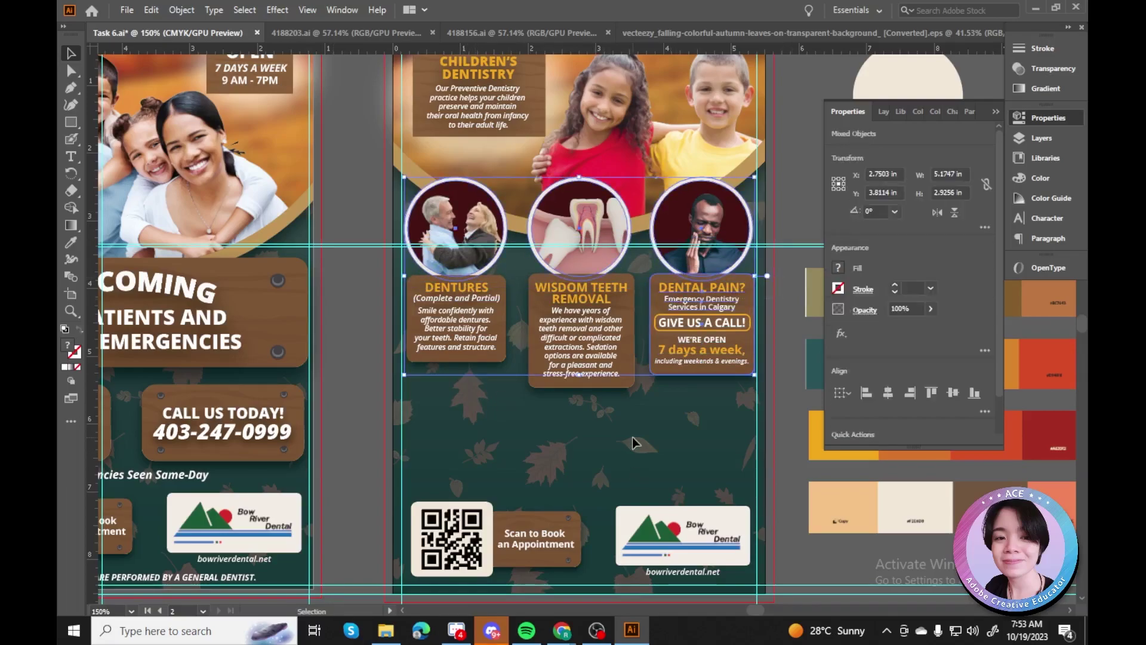
# Move the three wooden service panels with their text slightly up, closer to the circular photos.
pyautogui.moveTo(706, 312)
pyautogui.mouseDown()
pyautogui.moveTo(706, 301)
pyautogui.moveTo(706, 311)
pyautogui.mouseUp()
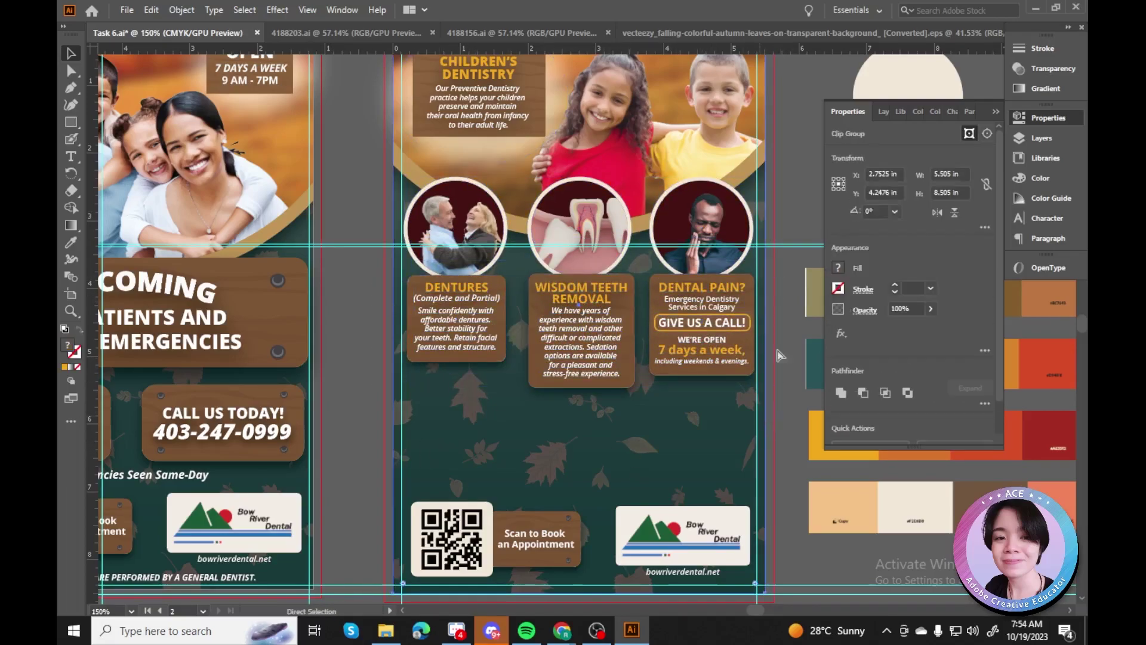
pyautogui.moveTo(780, 356); pyautogui.dragTo(460, 322)
pyautogui.moveTo(594, 305); pyautogui.dragTo(596, 288)
pyautogui.click(790, 296)
pyautogui.hotkey('ctrl', '=')
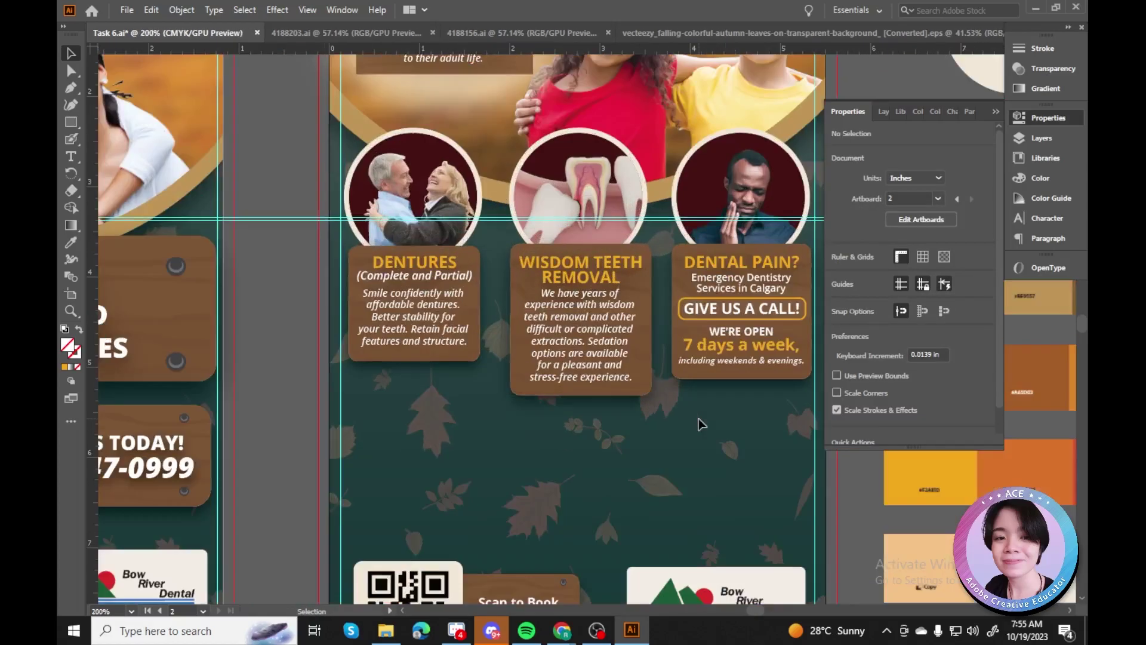
# Raise the three circular service photos slightly above their wooden panels.
pyautogui.scroll(3, 442, 430)
pyautogui.click(276, 344)
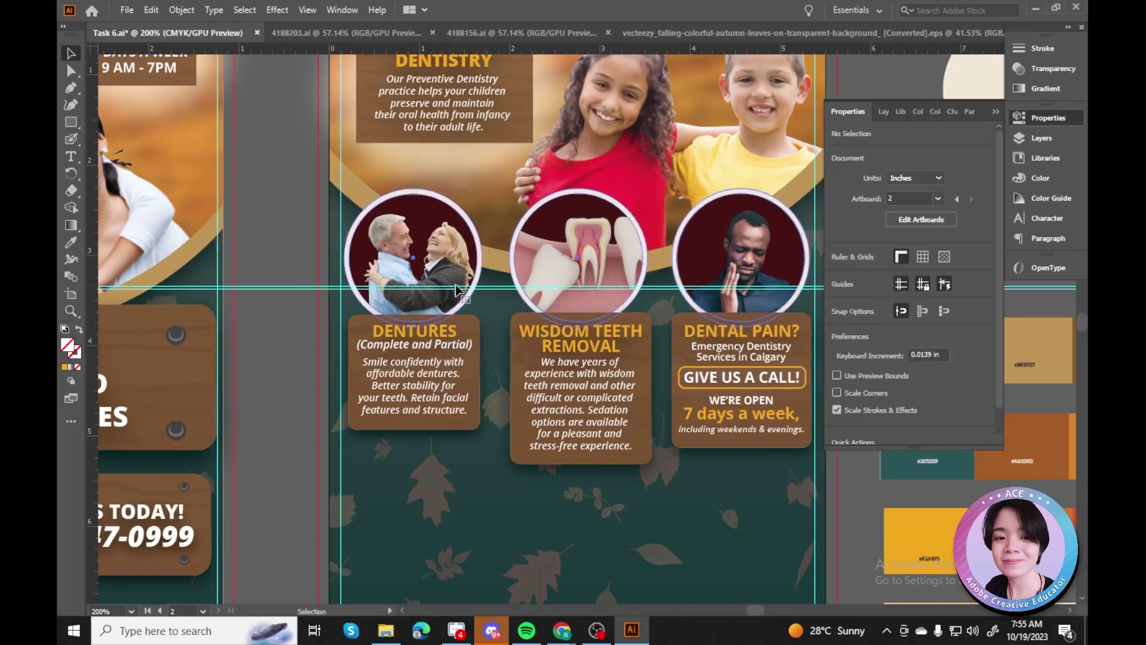
pyautogui.click(366, 333)
pyautogui.click(617, 513)
pyautogui.hotkey('ctrl', '-')
pyautogui.scroll(-1, 616, 513)
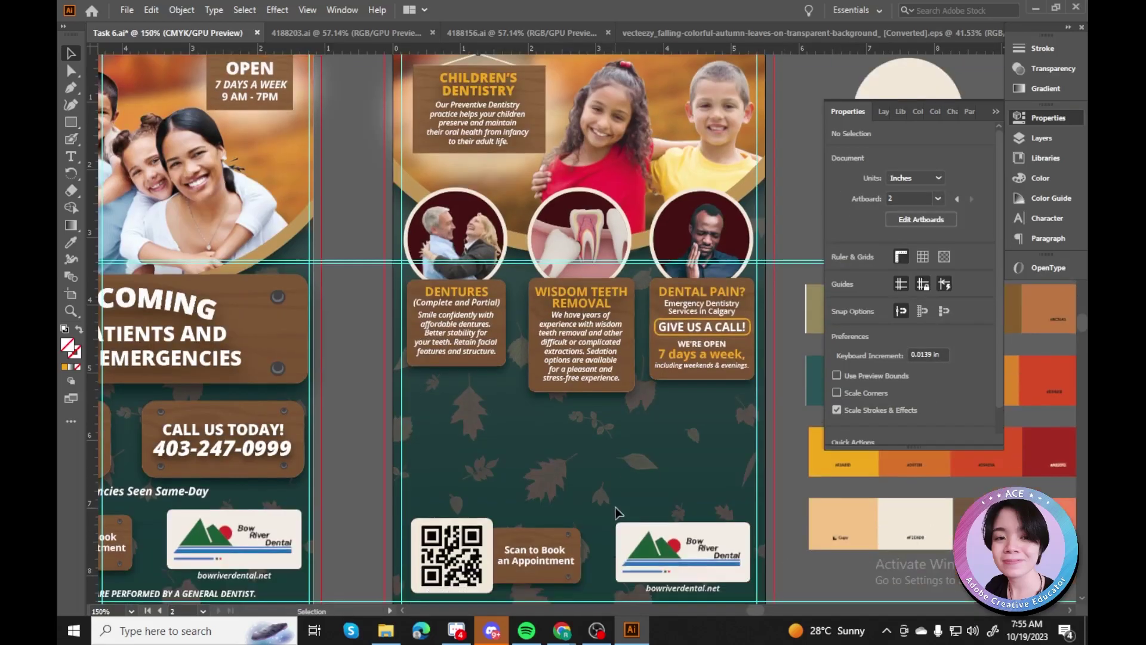
# Scale down the QR code, its Scan to Book sign and the Bow River Dental logo together, and save the file.
pyautogui.scroll(-2, 617, 530)
pyautogui.click(681, 454)
pyautogui.moveTo(755, 452); pyautogui.dragTo(716, 452)
pyautogui.click(788, 382)
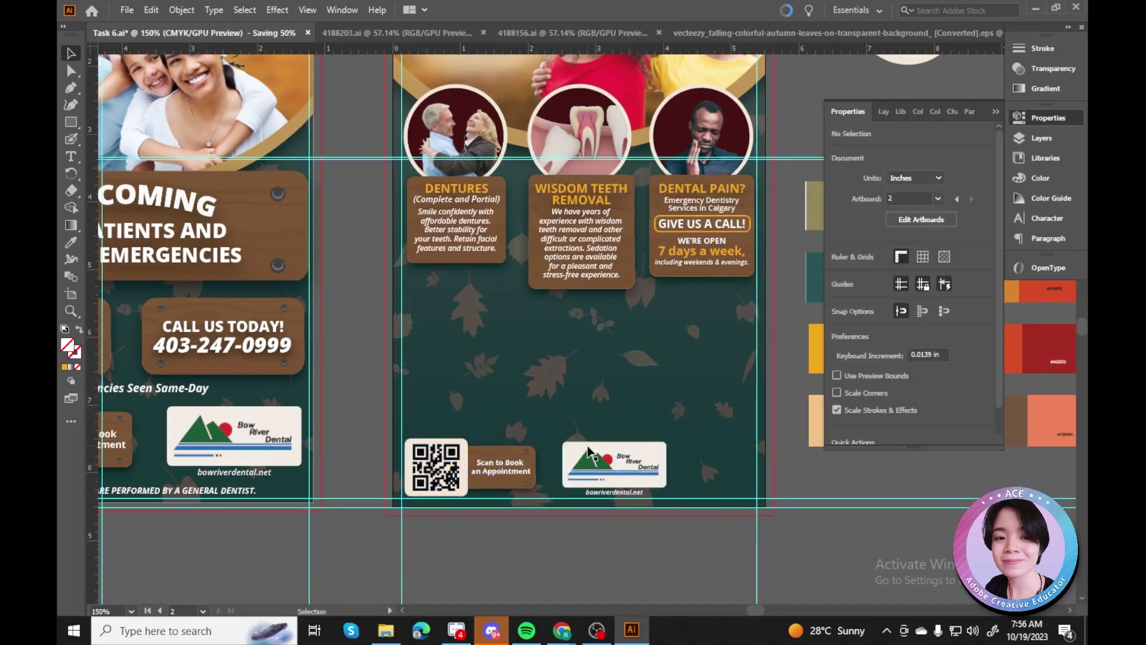
# Consult the browser briefly, return to Illustrator and move the Bow River Dental logo toward the back's right-hand guide.
pyautogui.hotkey('alt', 'Tab')
pyautogui.click(352, 12)
pyautogui.scroll(4, 582, 462)
pyautogui.click(631, 630)
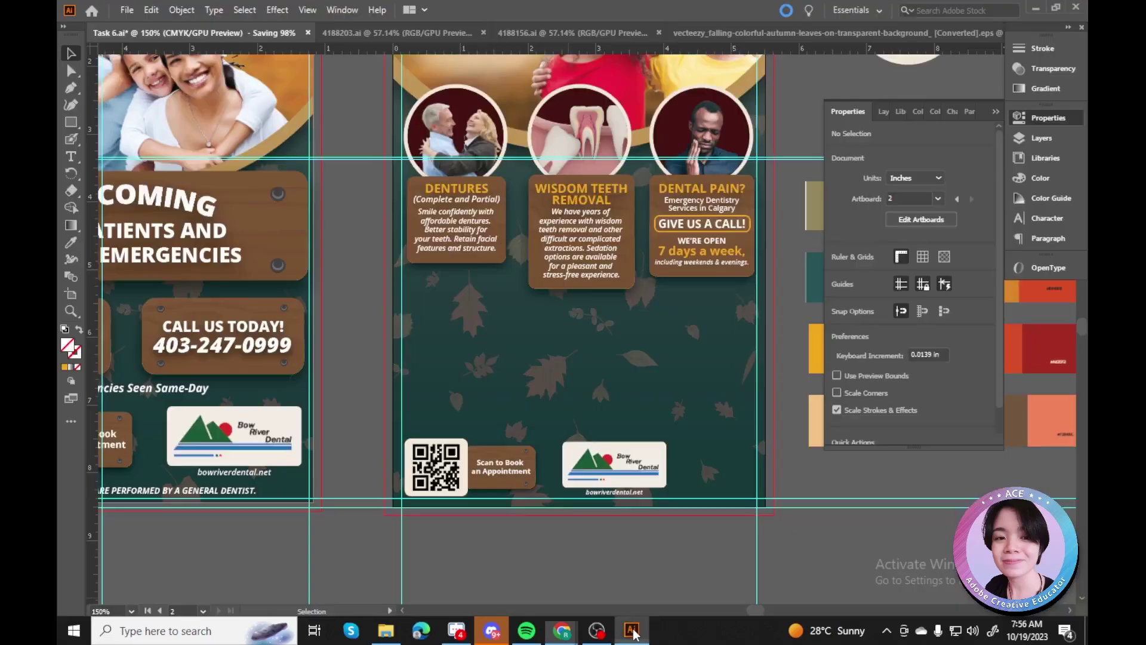
pyautogui.moveTo(668, 482); pyautogui.dragTo(797, 478)
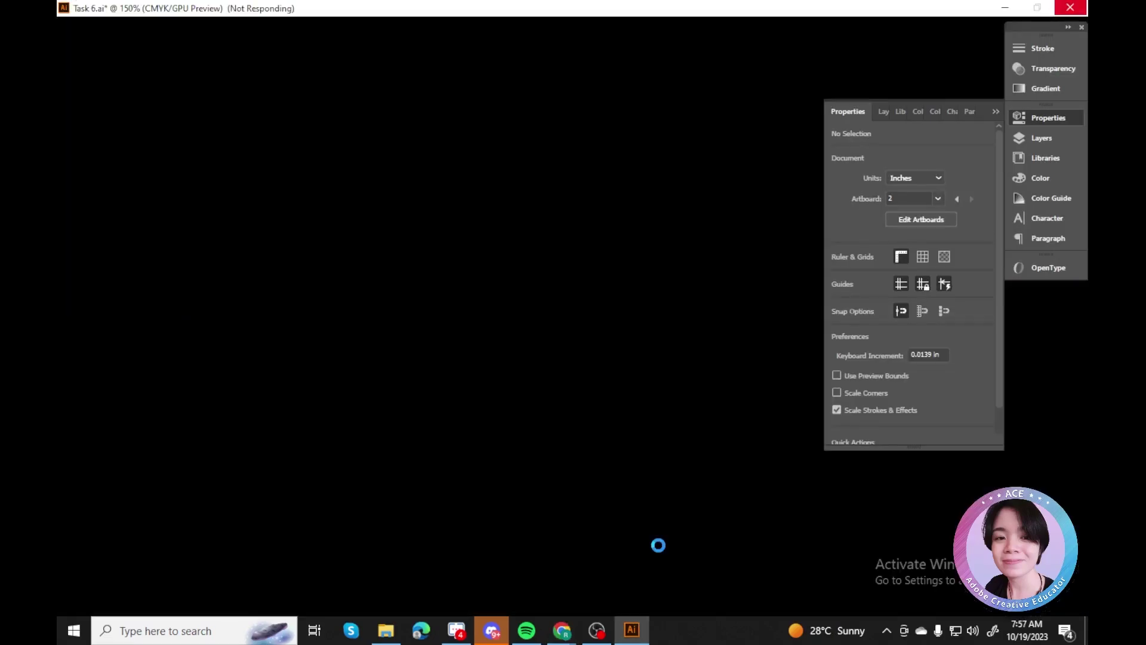
# Switch from the Google Docs copy to Illustrator and add the text "Call Us Today!" below the same-day appointment bullets.
pyautogui.hotkey('alt', 'Tab')
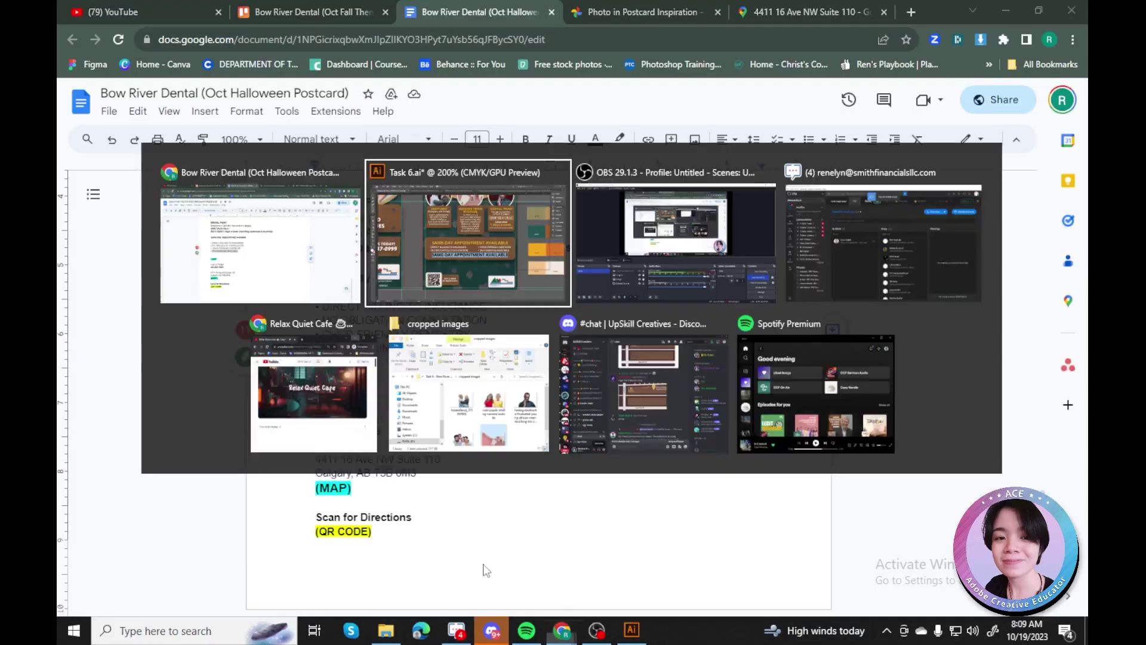
pyautogui.write('Call Us Today!')
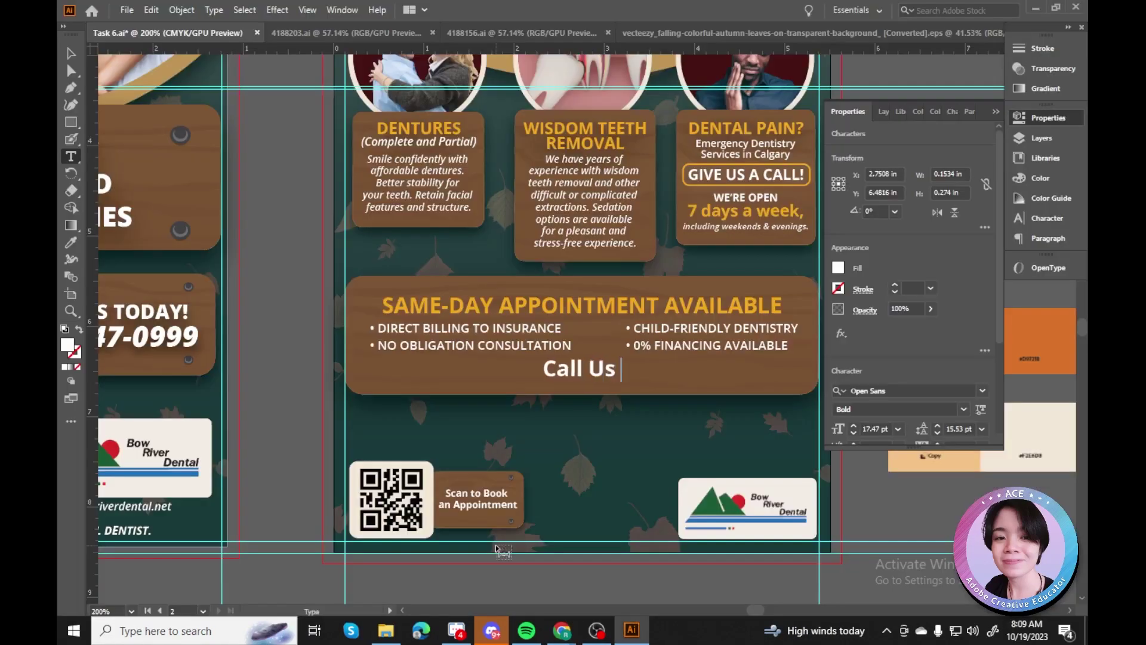
pyautogui.press('Escape')
# Try to place a copy of the clinic's phone number beside "Call Us Today!" and bottom-align the two texts.
pyautogui.click(246, 335)
pyautogui.hotkey('ctrl', 'v')
pyautogui.moveTo(532, 370); pyautogui.dragTo(418, 370)
pyautogui.moveTo(724, 374); pyautogui.dragTo(679, 374)
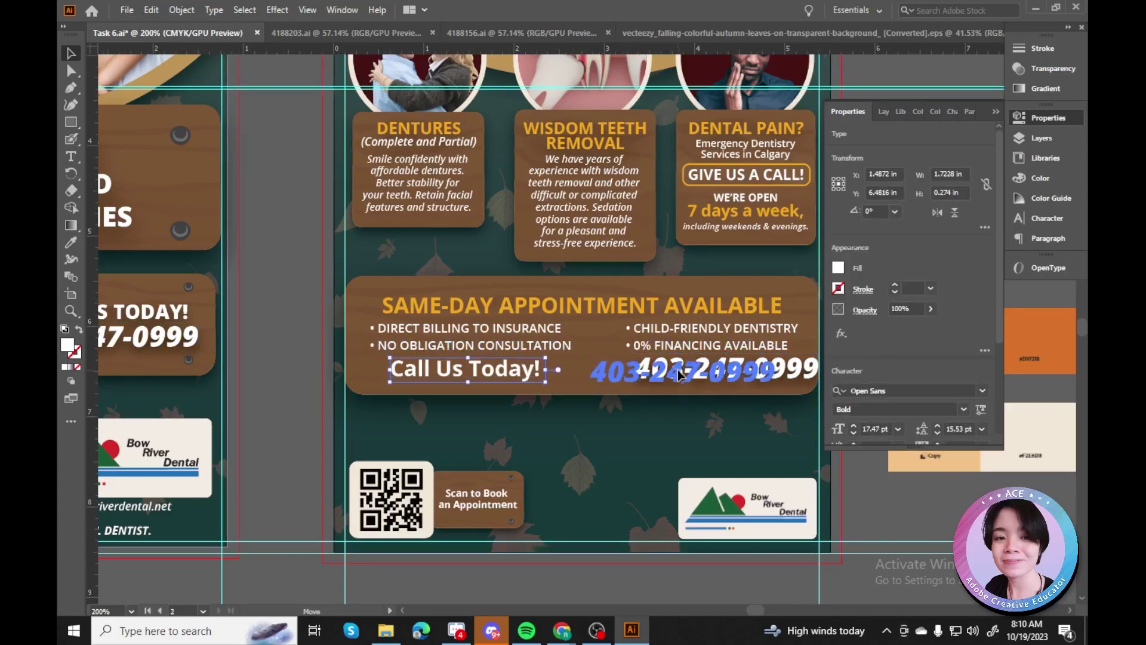
pyautogui.scroll(-4, 958, 368)
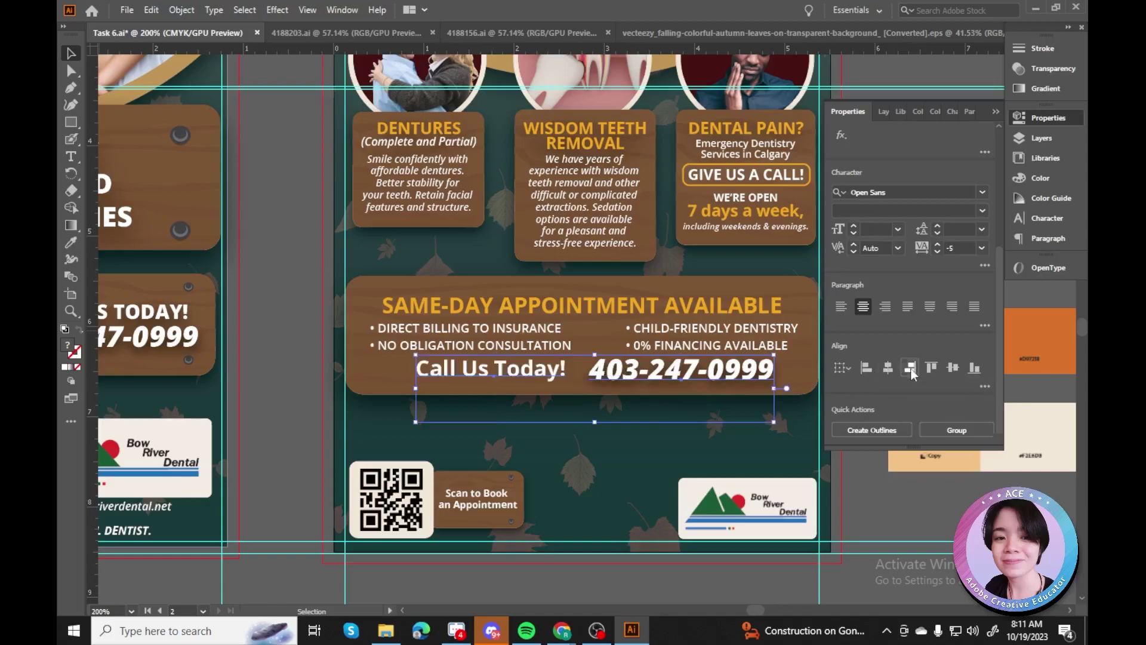
pyautogui.click(974, 368)
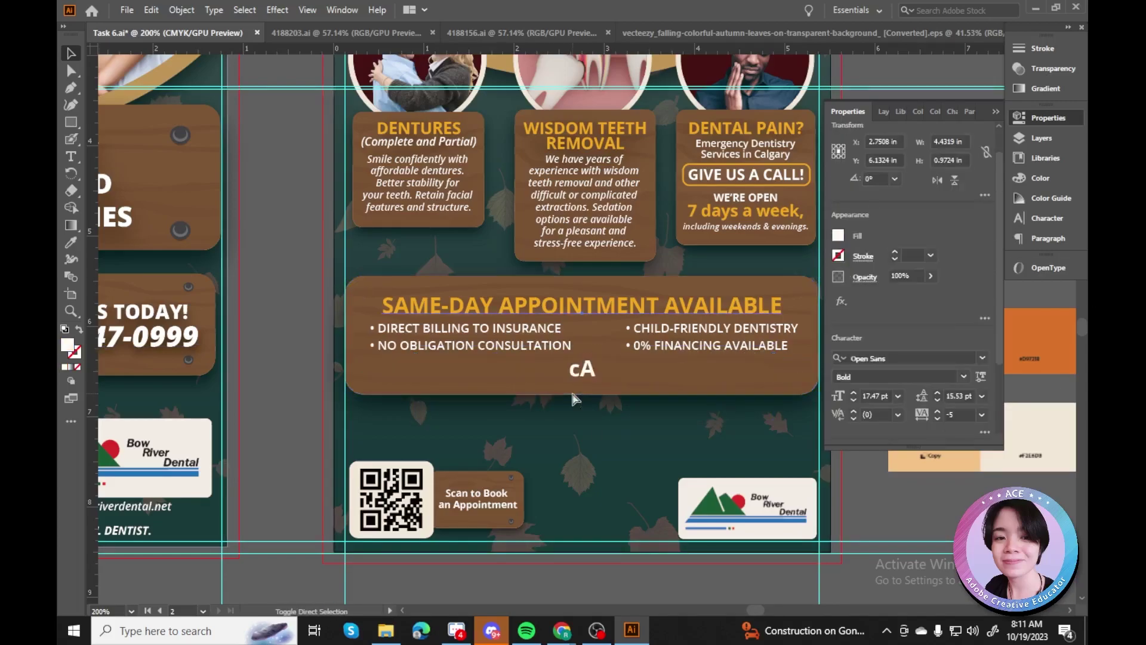
# Copy the phone number from the postcard front, align it with "Call Us Today!" and bring it close beside that text.
pyautogui.click(149, 339)
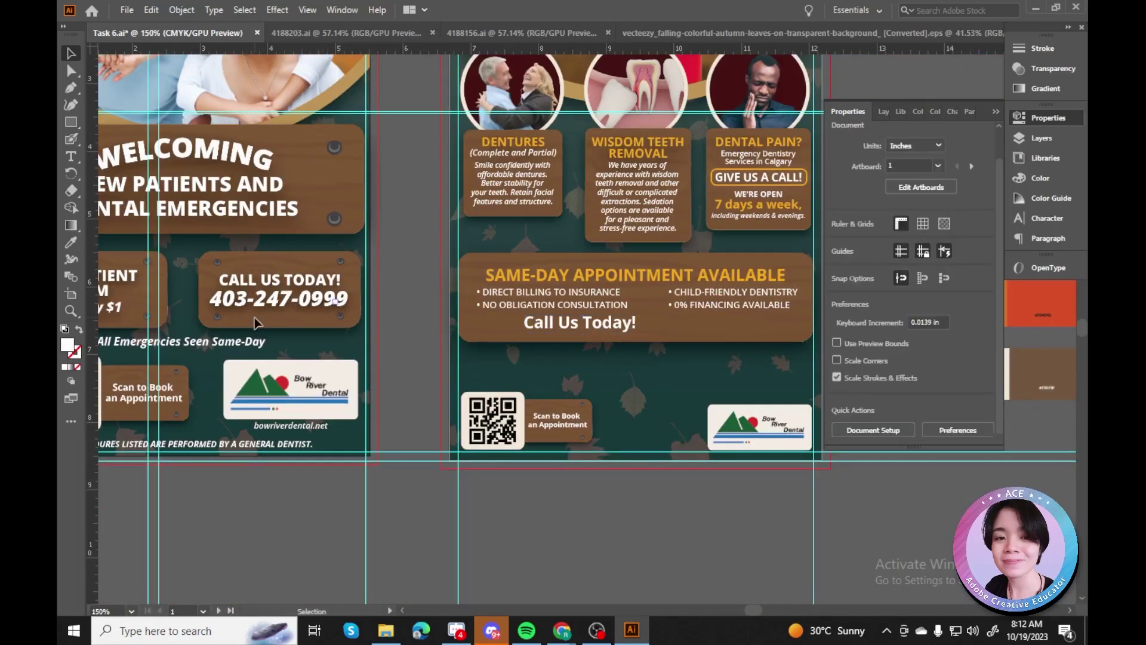
pyautogui.moveTo(608, 323); pyautogui.dragTo(699, 325)
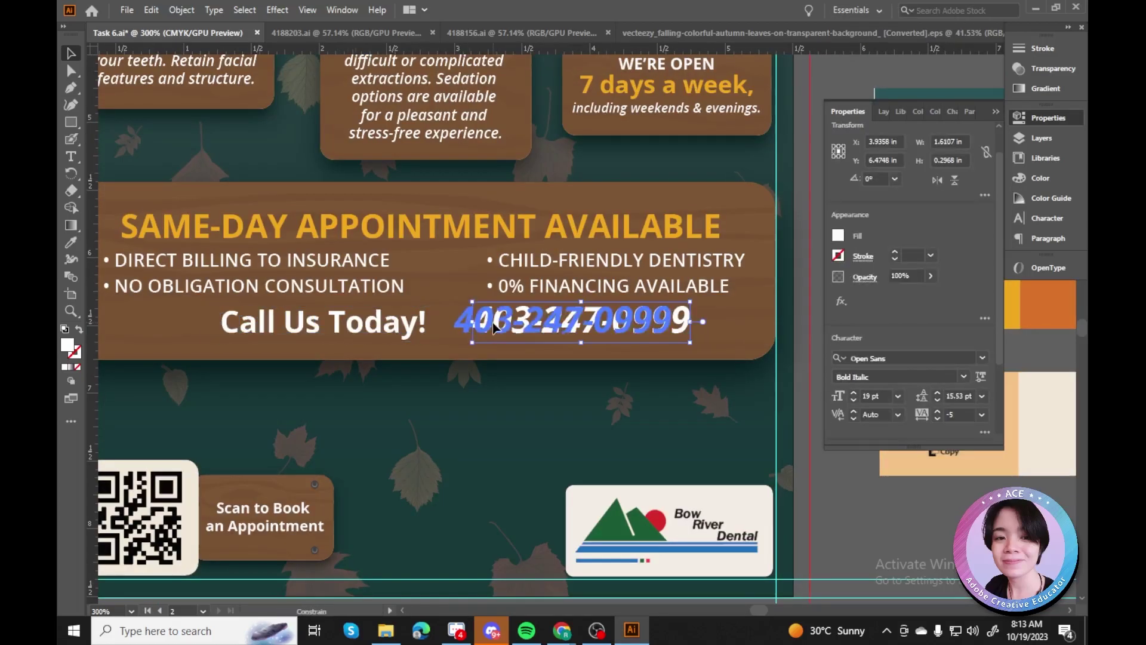
pyautogui.keyDown('shift'); pyautogui.click(373, 325); pyautogui.keyUp('shift')
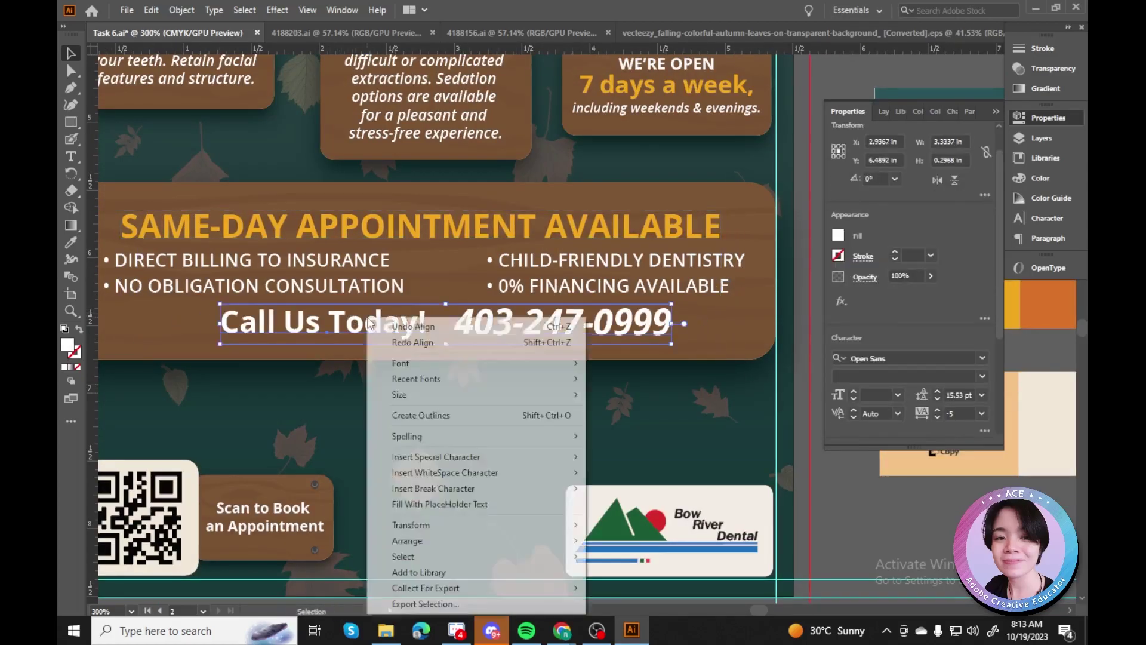
pyautogui.rightClick(311, 323)
pyautogui.doubleClick(487, 326)
pyautogui.click(358, 360)
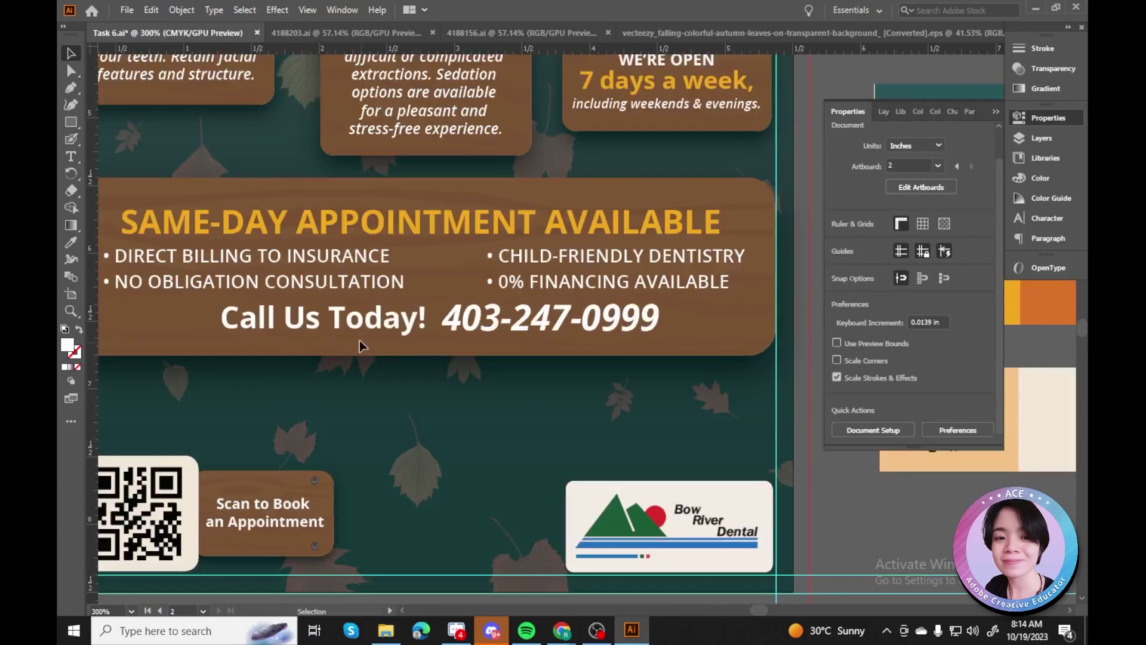
# Try to stretch a copy of the golden rounded frame leftward around "Call Us Today!" and the phone number.
pyautogui.hotkey('ctrl', '=')
pyautogui.scroll(3, 637, 197)
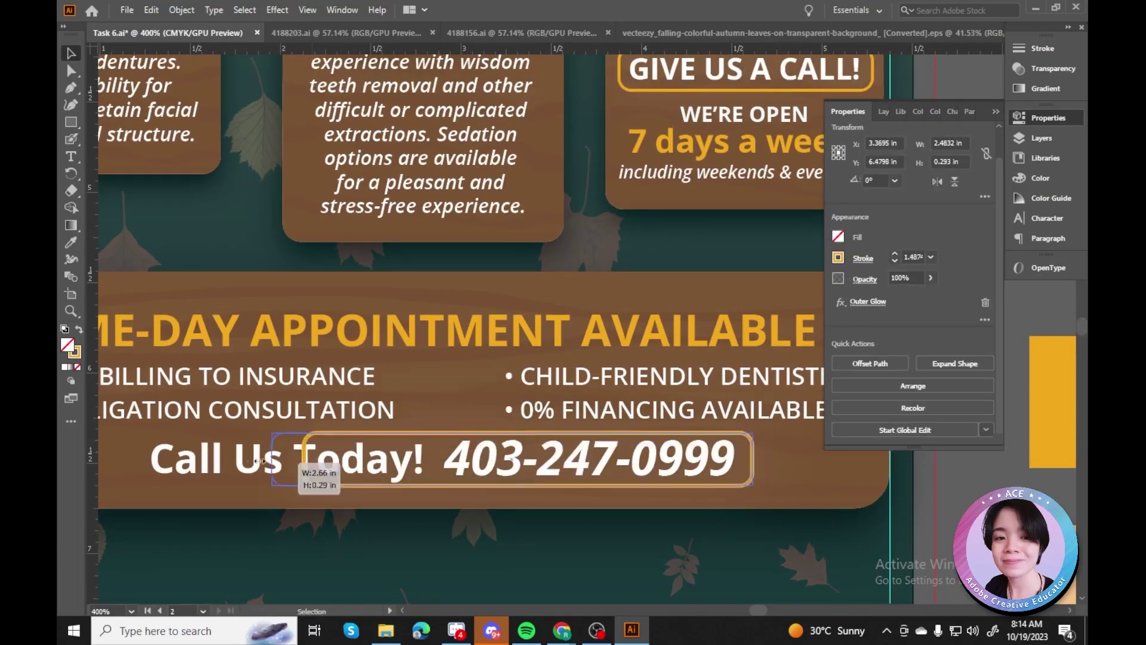
pyautogui.moveTo(263, 460); pyautogui.dragTo(120, 460)
pyautogui.scroll(-3, 435, 428)
pyautogui.hotkey('ctrl', '=')
pyautogui.hotkey('ctrl', '=')
pyautogui.hscroll(5, 318, 359)
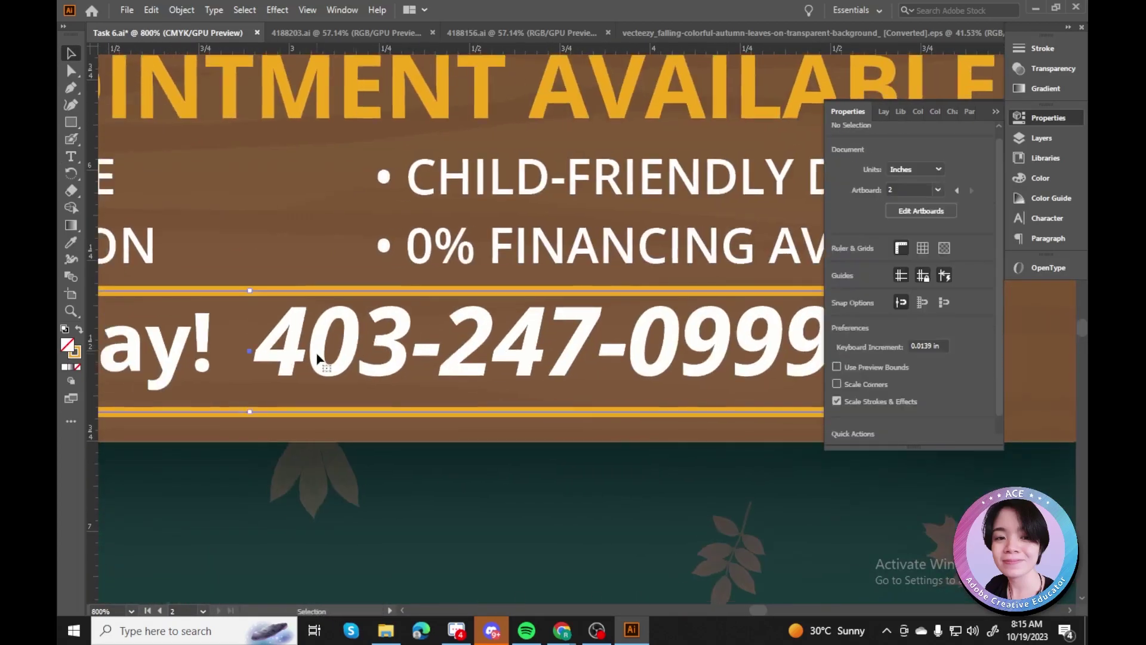
# Inspect the stretched frame with the Direct Selection tool and undo its widening.
pyautogui.hotkey('ctrl', '-')
pyautogui.hotkey('ctrl', '-')
pyautogui.hotkey('ctrl', '-')
pyautogui.click(71, 70)
pyautogui.click(525, 347)
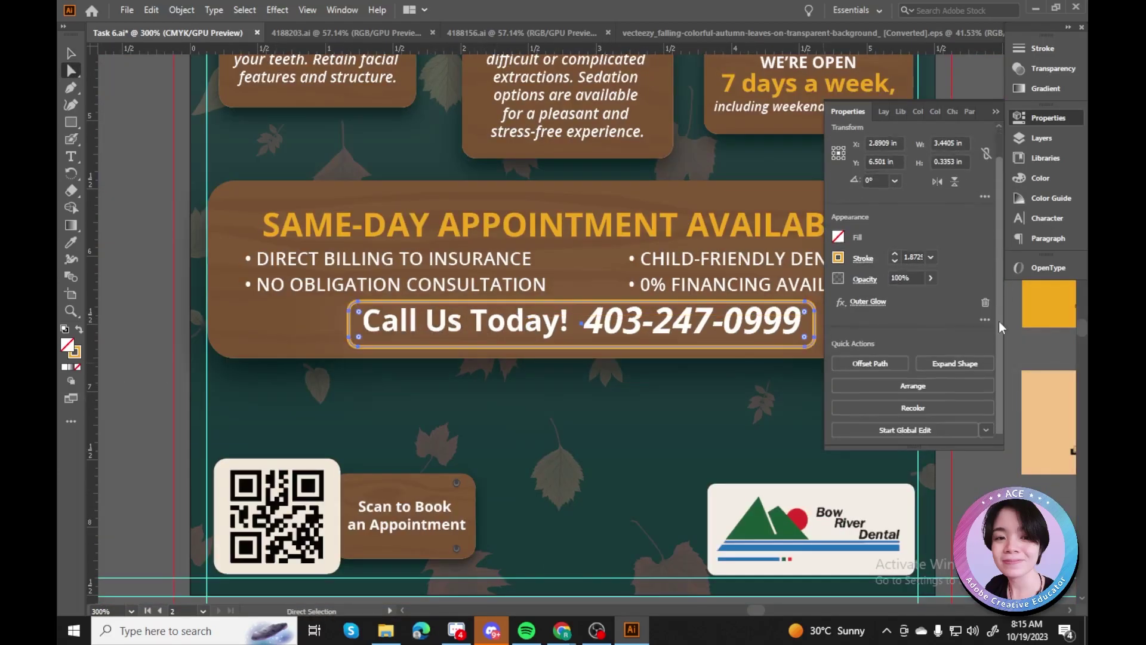
pyautogui.scroll(1, 1002, 327)
pyautogui.press('v')
pyautogui.click(563, 308)
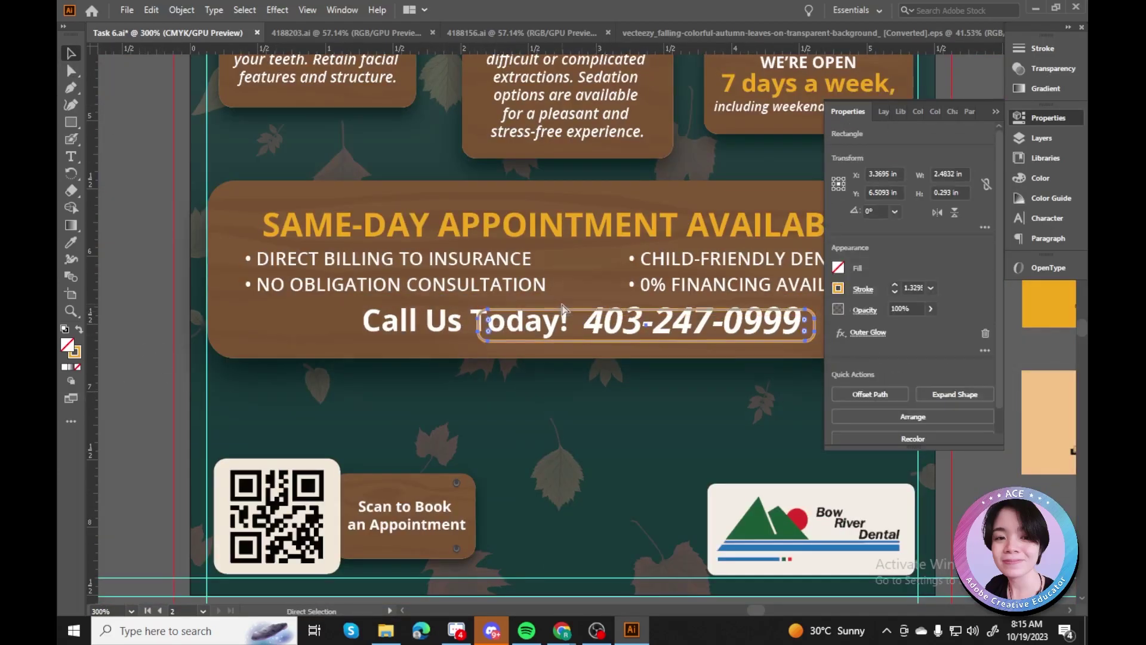
# Scale "Call Us Today!" and the phone number down slightly together, without the golden frame.
pyautogui.keyDown('shift'); pyautogui.click(693, 322); pyautogui.keyUp('shift')
pyautogui.hotkey('ctrl', '+')
pyautogui.rightClick(762, 355)
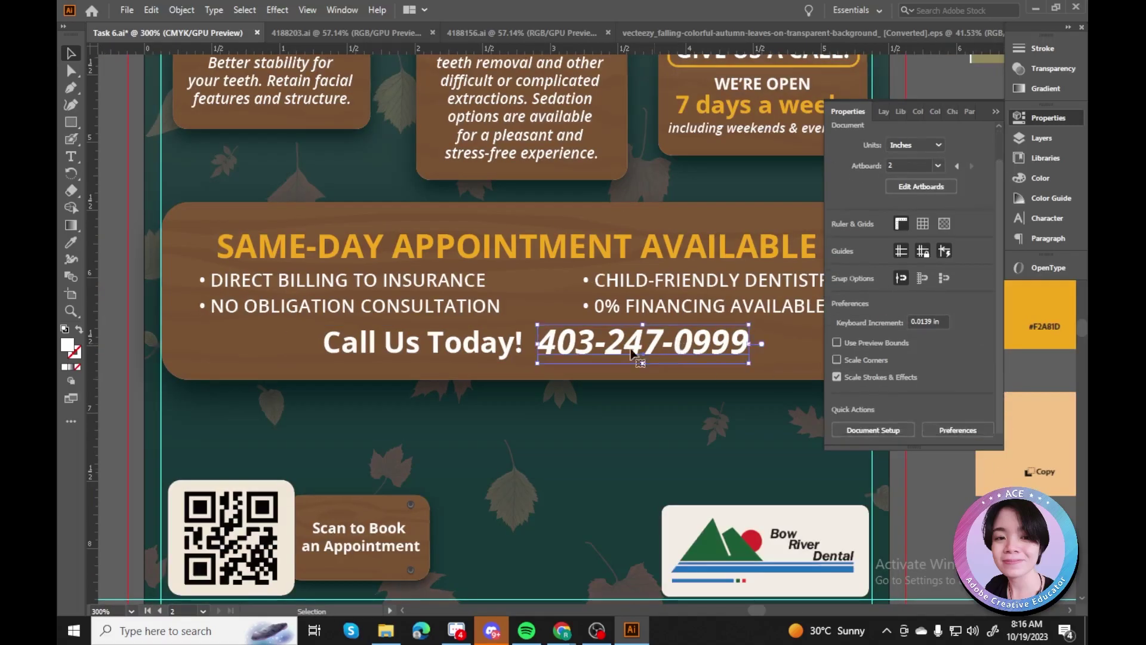
pyautogui.press('Escape')
pyautogui.hotkey('ctrl', '-')
# Place a fresh copy of the golden rounded frame around the call line and stretch it to about 3.3 in wide.
pyautogui.click(465, 435)
pyautogui.click(481, 388)
pyautogui.click(478, 413)
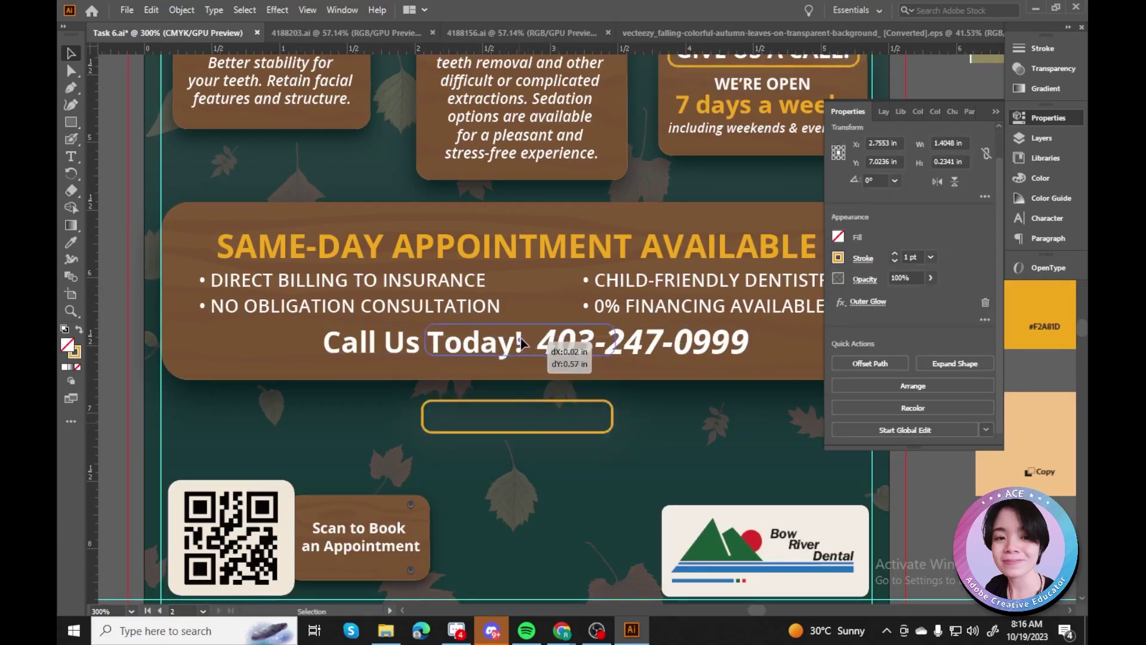
pyautogui.hotkey('ctrl', '+')
pyautogui.moveTo(428, 336); pyautogui.dragTo(307, 337)
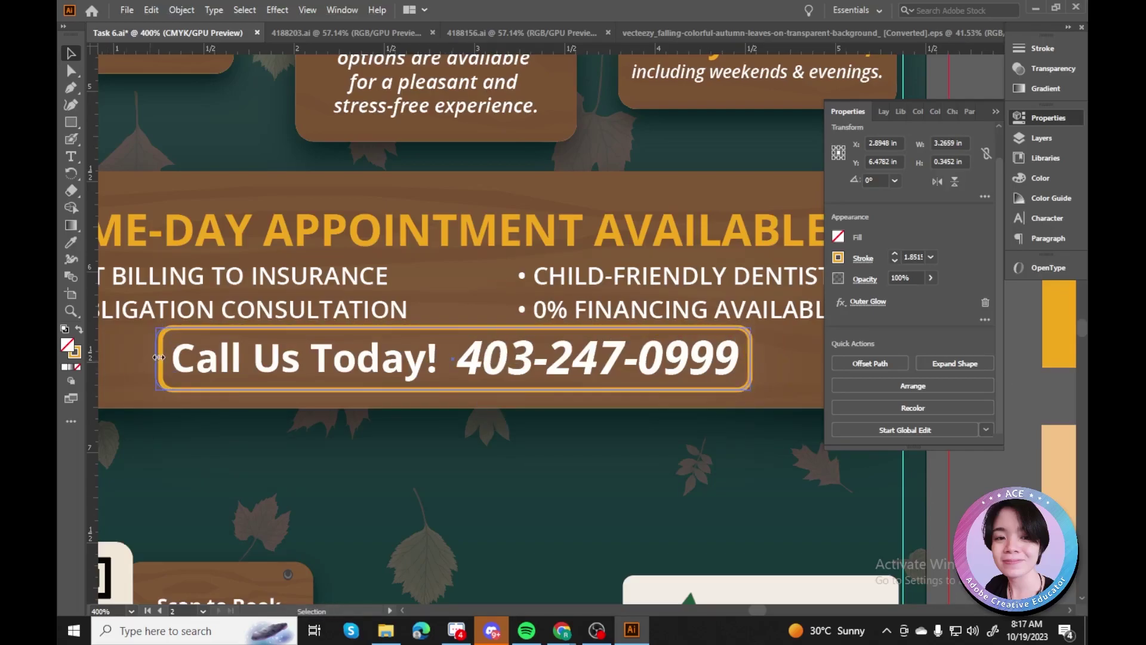
pyautogui.moveTo(158, 357); pyautogui.dragTo(621, 338)
# Lower the call text and phone number slightly and recentre the golden frame around them.
pyautogui.click(621, 338)
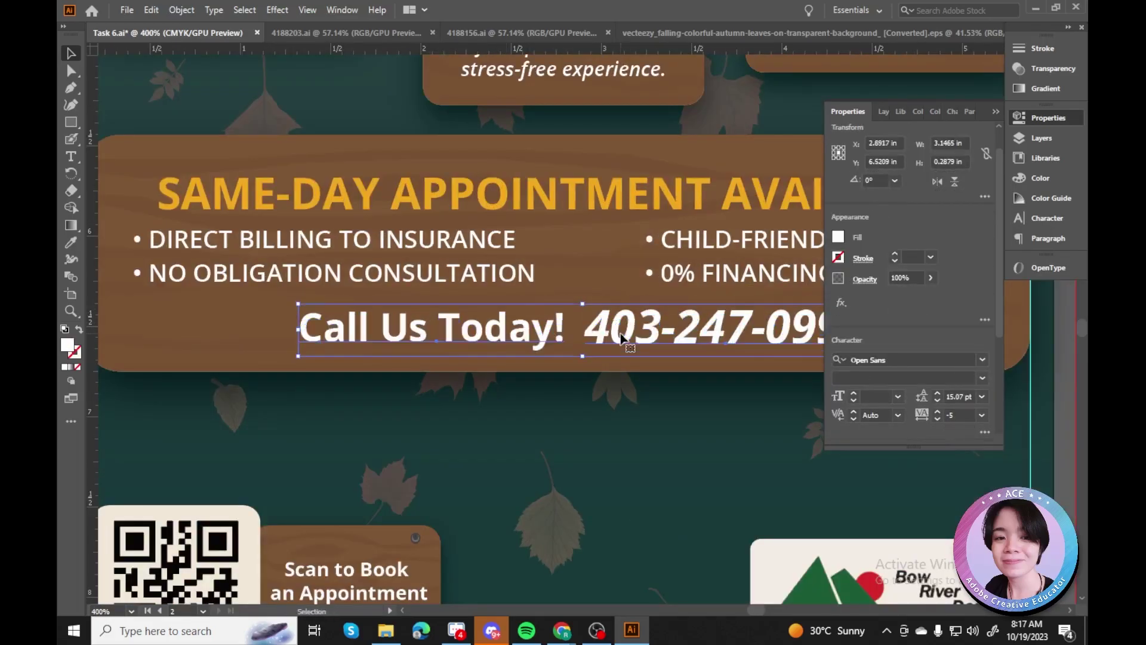
pyautogui.click(621, 339)
pyautogui.scroll(-5, 621, 338)
pyautogui.scroll(4, 392, 399)
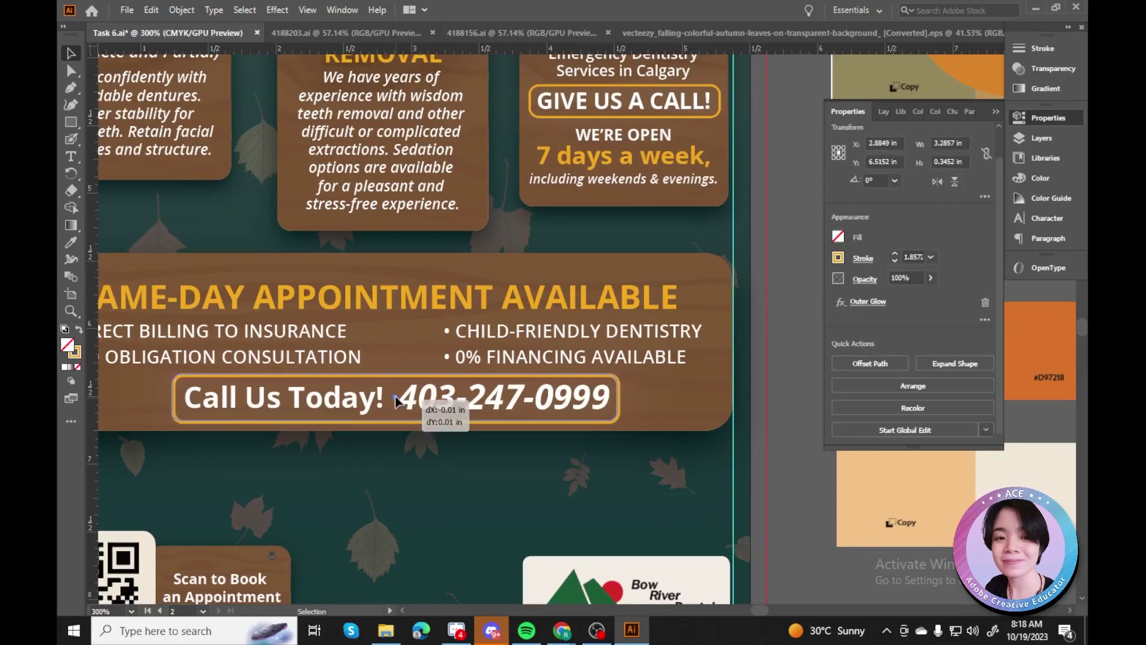
# Move the wooden same-day appointment panel slightly down behind its text.
pyautogui.scroll(-4, 771, 397)
pyautogui.scroll(3, 535, 178)
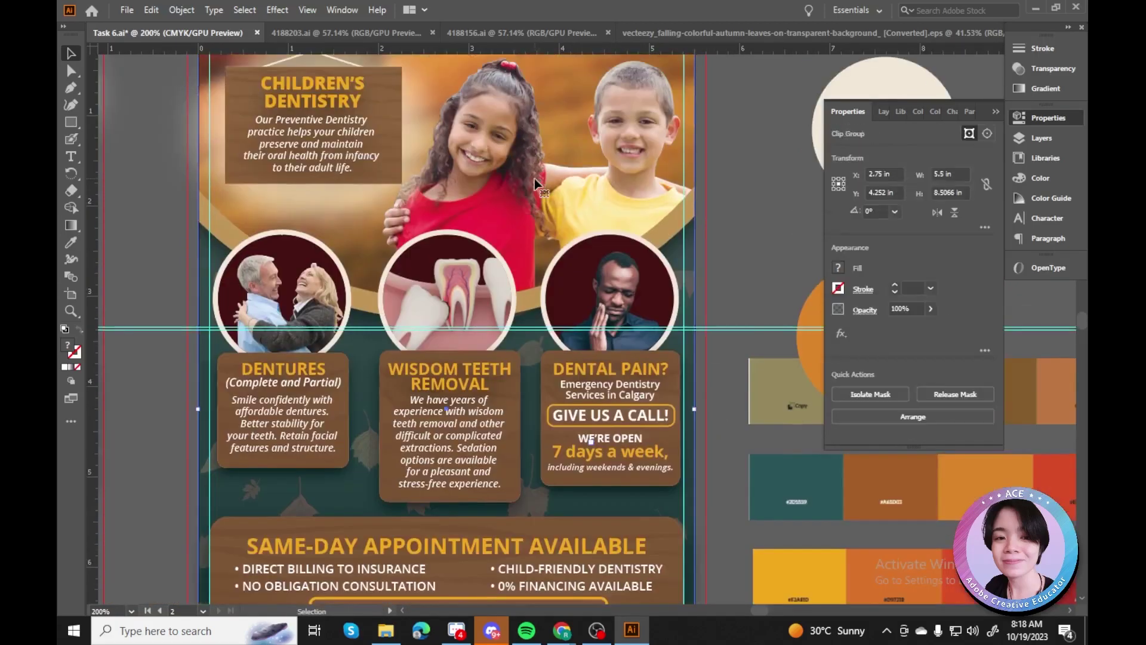
pyautogui.click(416, 498)
pyautogui.scroll(-1, 416, 498)
pyautogui.keyDown('shift'); pyautogui.click(399, 497); pyautogui.keyUp('shift')
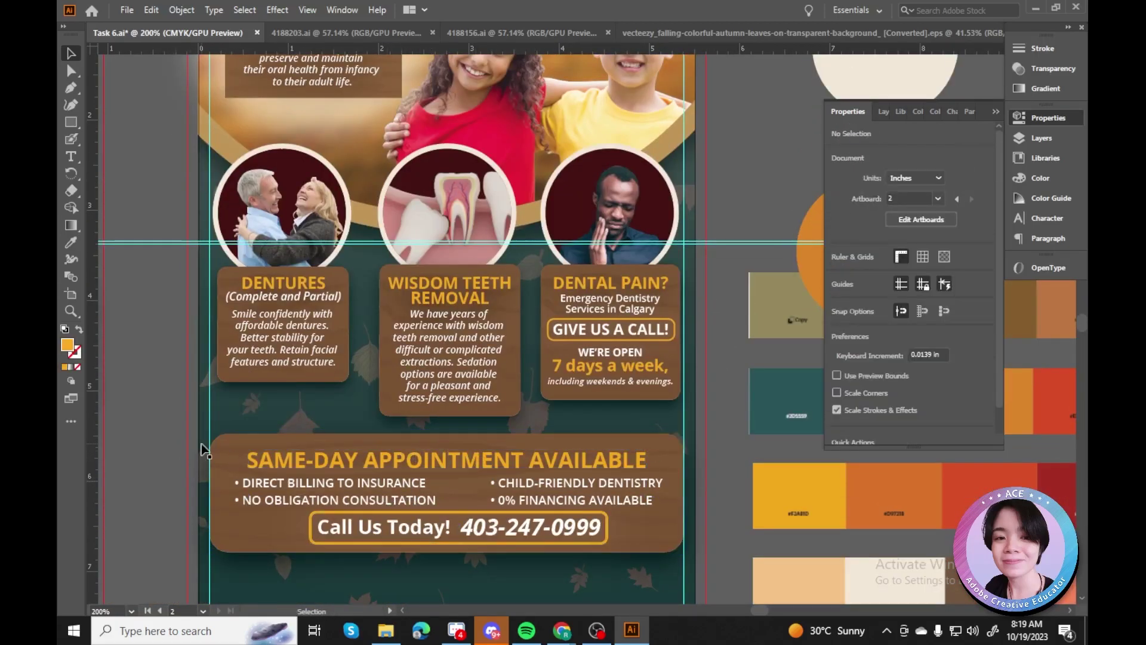
# Shift the appointment heading, bullets and call line slightly up within the wooden panel and recentre the golden frame around the call line.
pyautogui.scroll(2, 201, 449)
pyautogui.scroll(-2, 508, 511)
pyautogui.click(417, 514)
pyautogui.scroll(3, 441, 525)
pyautogui.scroll(1, 421, 475)
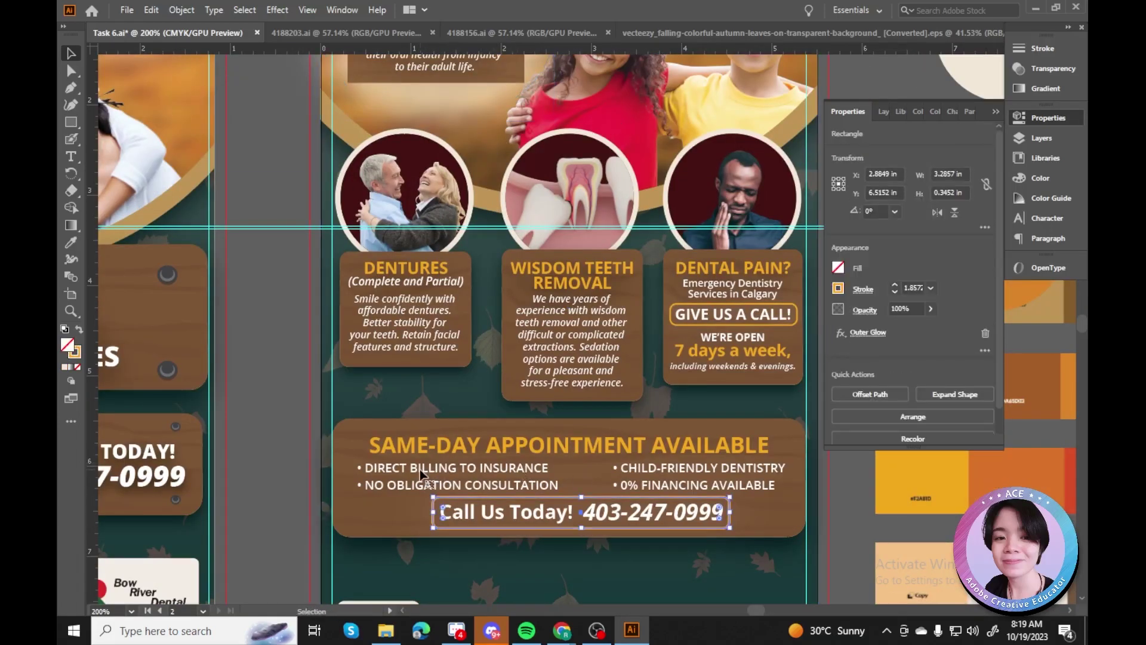
pyautogui.hotkey('ctrl', 'shift', 'a')
pyautogui.click(545, 517)
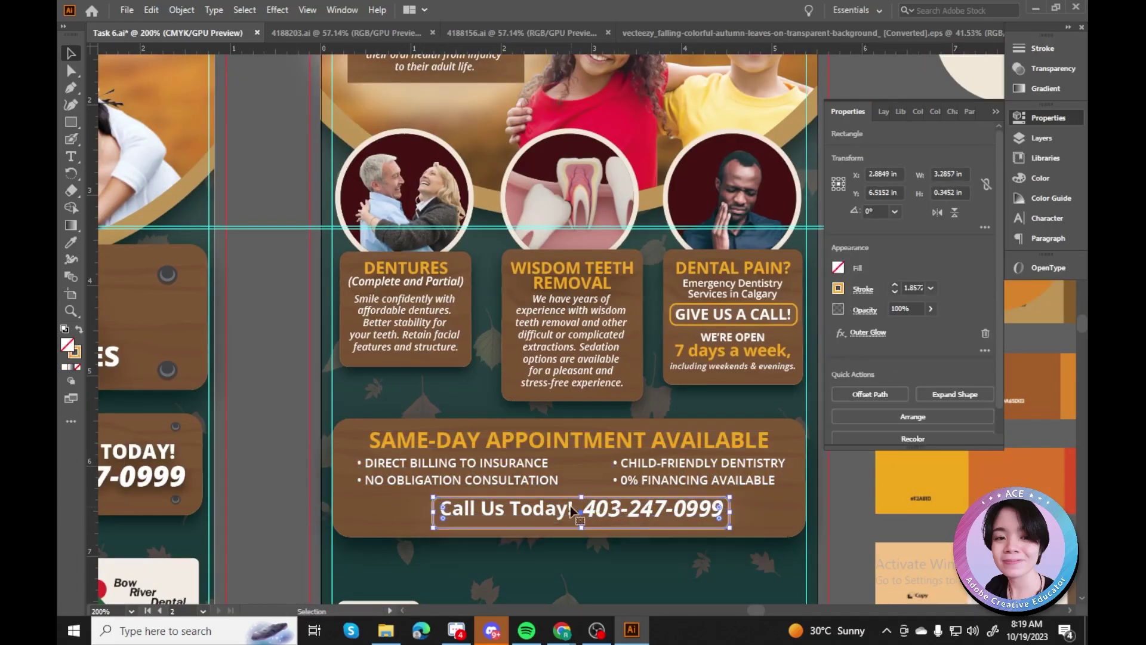
pyautogui.click(268, 458)
pyautogui.hotkey('ctrl', '=')
pyautogui.scroll(-3, 740, 442)
pyautogui.click(634, 537)
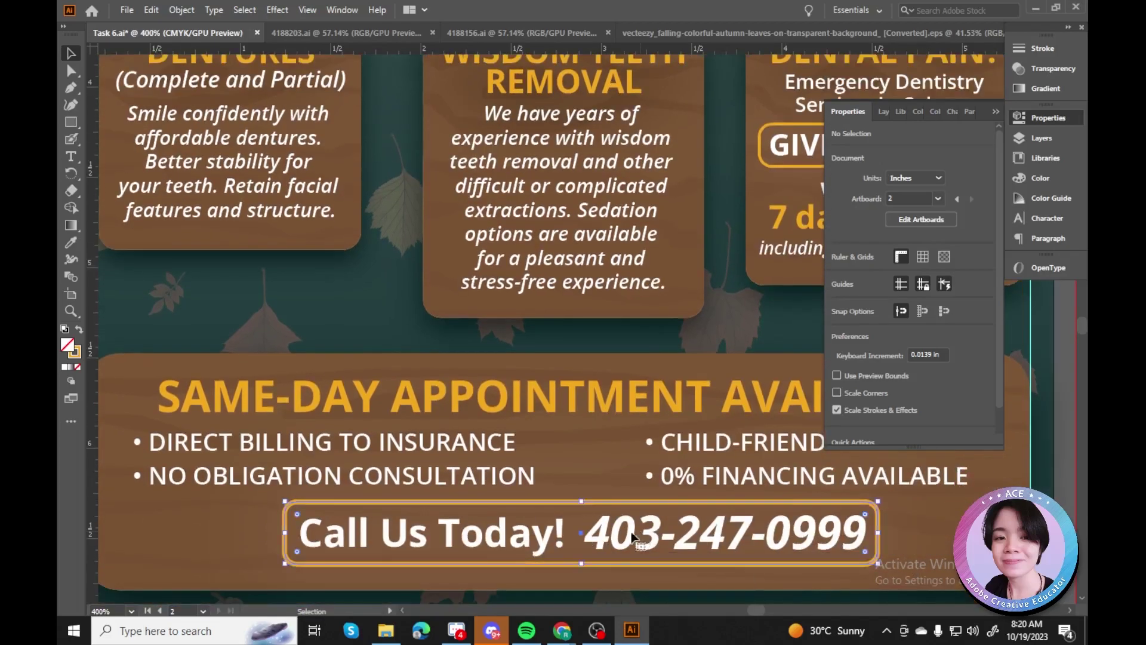
# Shorten the wooden same-day appointment panel slightly at its lower edge and realign the golden frame around the call line.
pyautogui.click(482, 538)
pyautogui.hotkey('ctrl', '-')
pyautogui.click(495, 352)
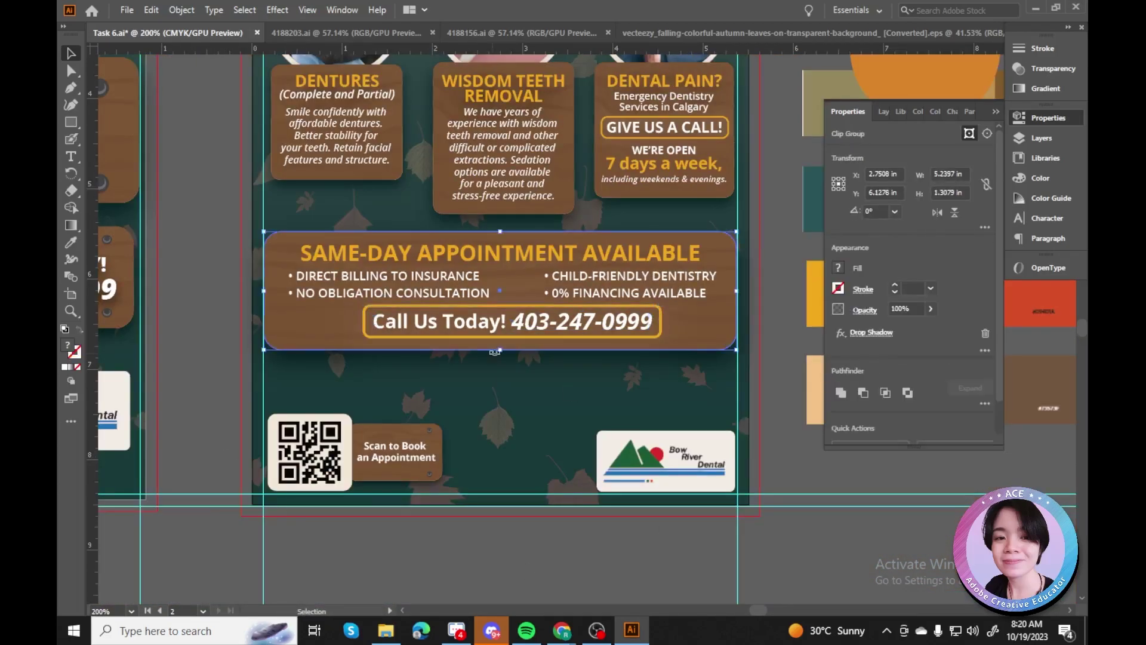
pyautogui.hotkey('ctrl', '=')
pyautogui.hotkey('ctrl', '-')
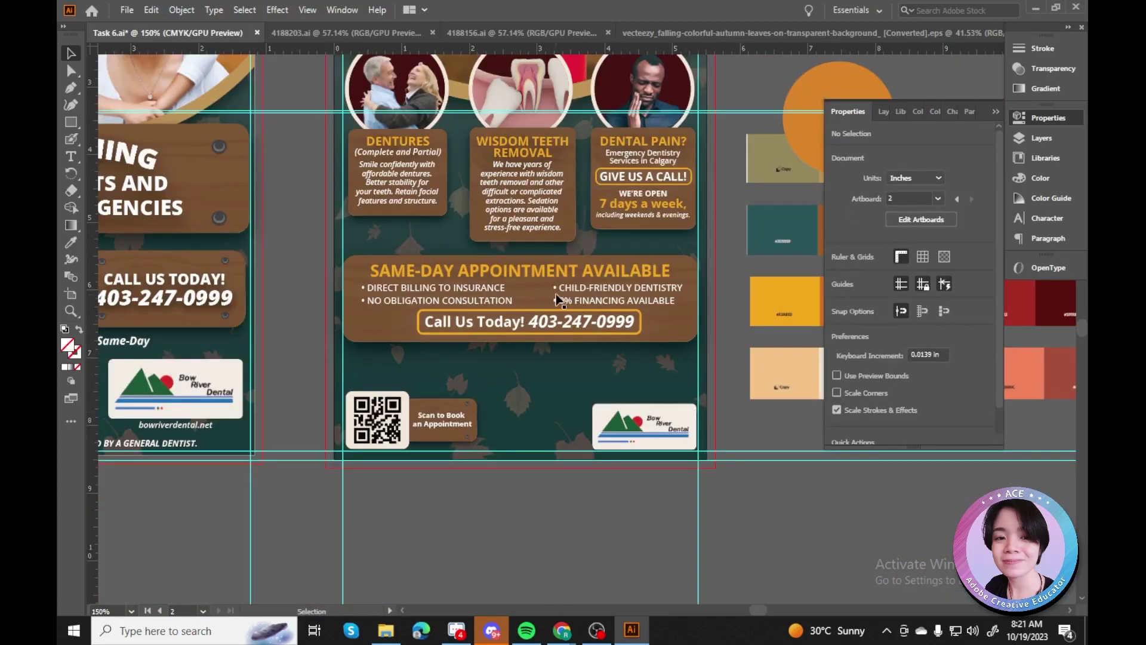
pyautogui.click(595, 292)
pyautogui.click(558, 321)
pyautogui.hotkey('ctrl', '=')
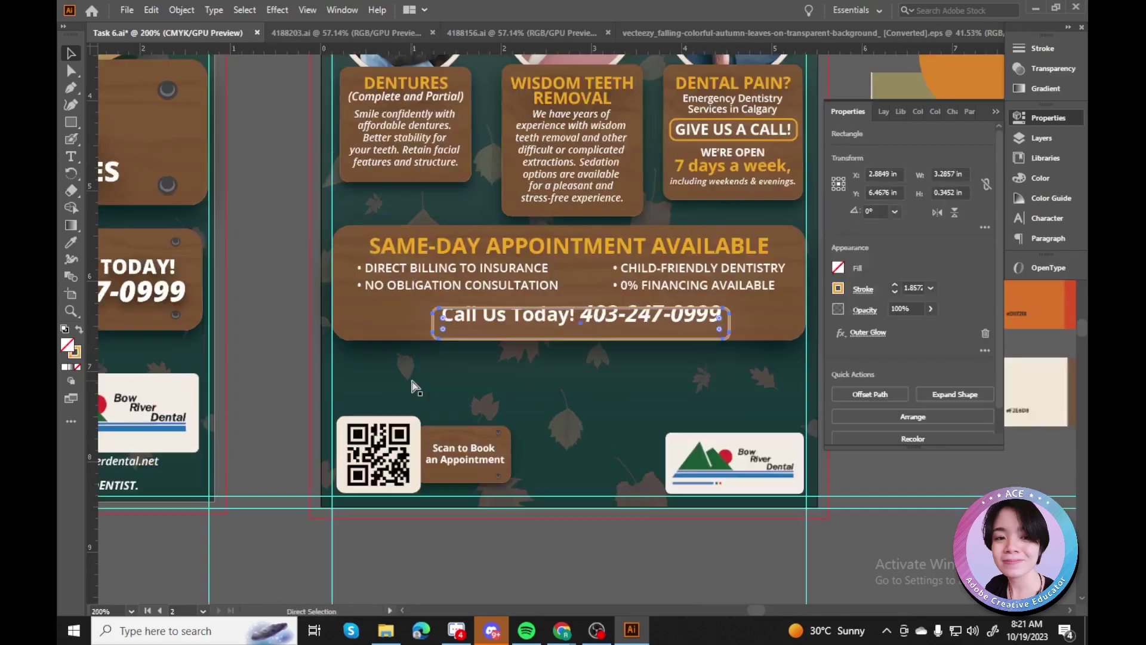
pyautogui.moveTo(584, 316); pyautogui.dragTo(584, 315)
pyautogui.hotkey('ctrl', '0')
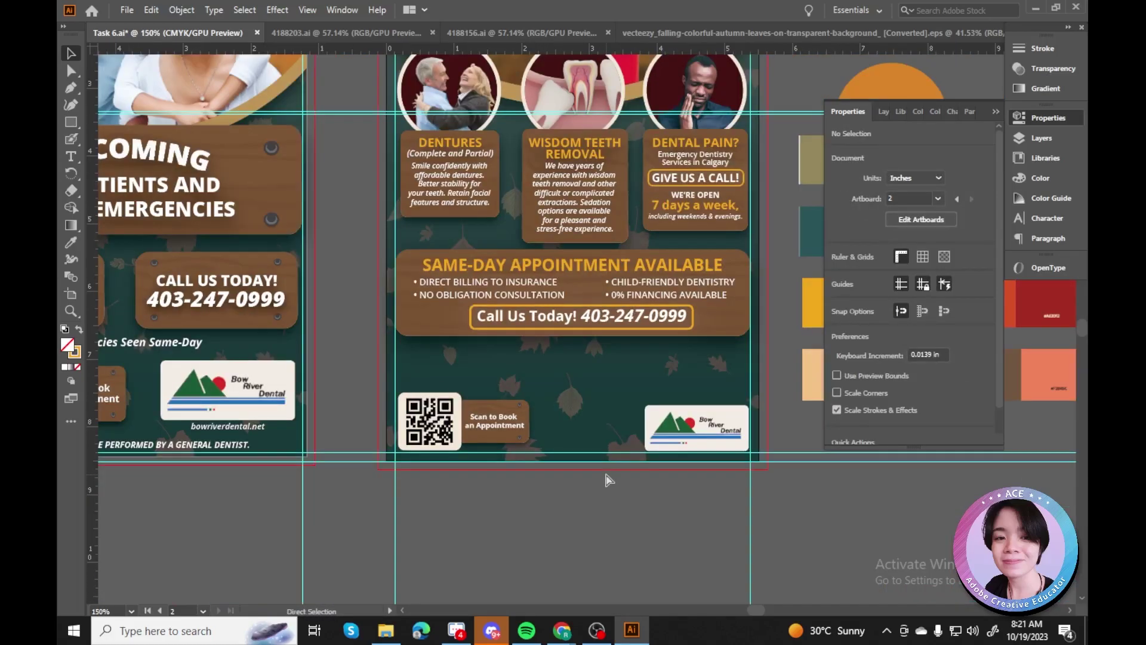
# Place the clinic's address as two lines of text on the pasteboard and duplicate the teal rectangle directly below the original.
pyautogui.hotkey('alt', 'Tab')
pyautogui.hotkey('alt', 'Tab')
pyautogui.write('4411 16 Ave NW Suite 110 Calgary, AB T3B 0M3')
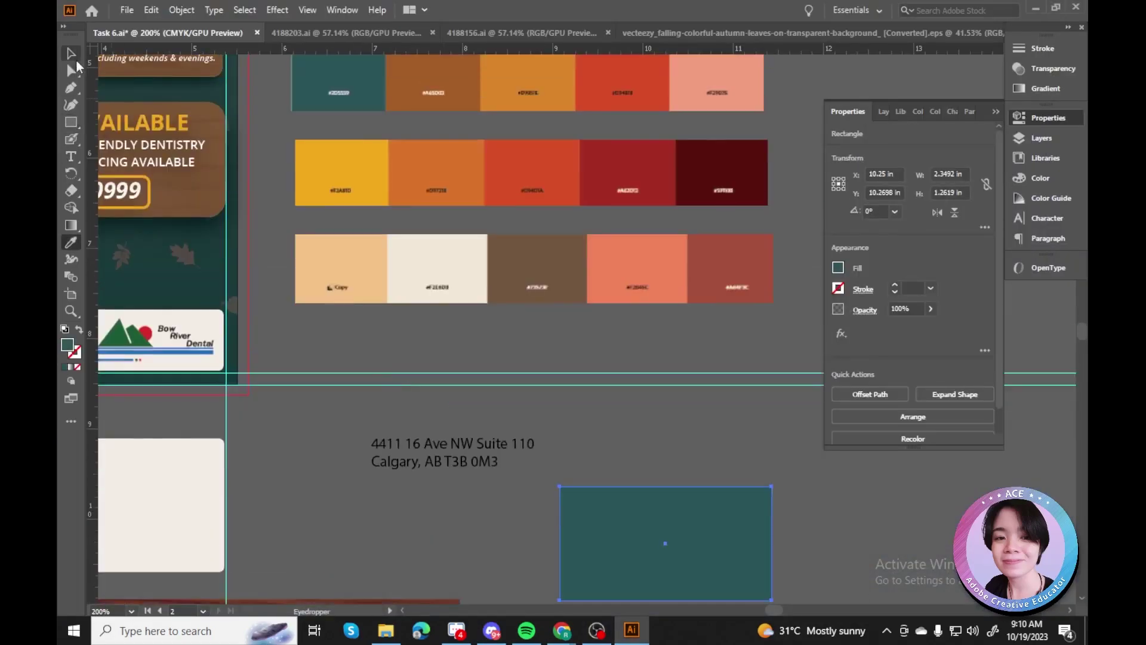
pyautogui.scroll(-3, 704, 436)
pyautogui.moveTo(703, 299); pyautogui.dragTo(704, 435)
# Check the clinic's surroundings in Google Maps and enlarge the cream rounded rectangle behind both teal blocks as a map panel.
pyautogui.moveTo(562, 630)
pyautogui.click(505, 555)
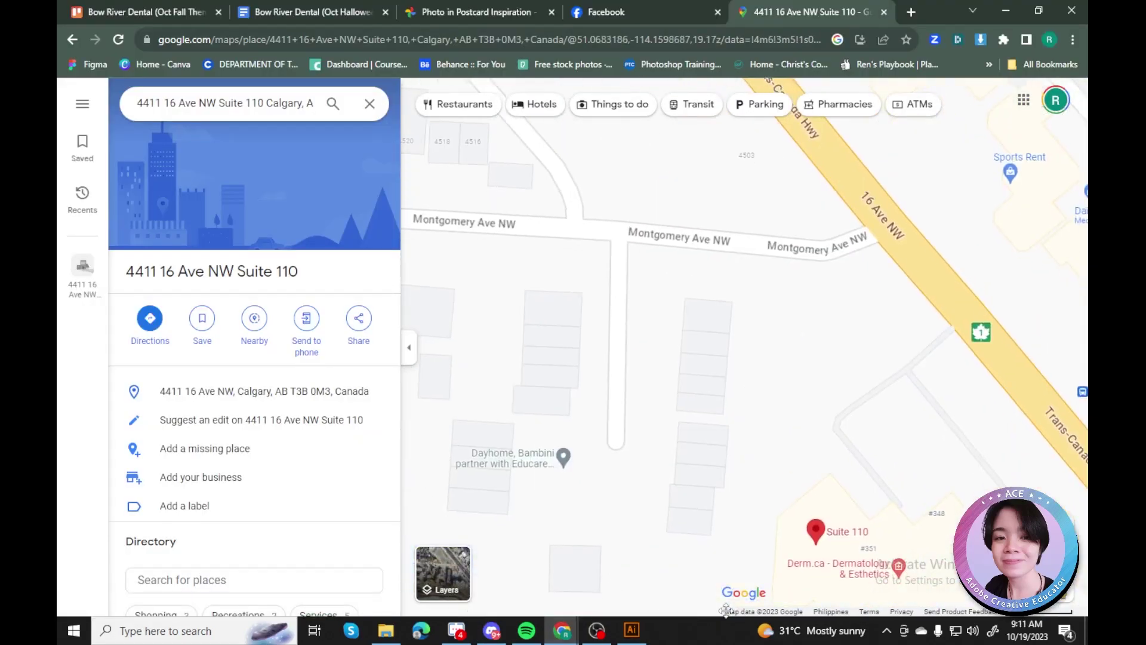
pyautogui.hotkey('alt', 'Tab')
pyautogui.moveTo(210, 275); pyautogui.dragTo(824, 456)
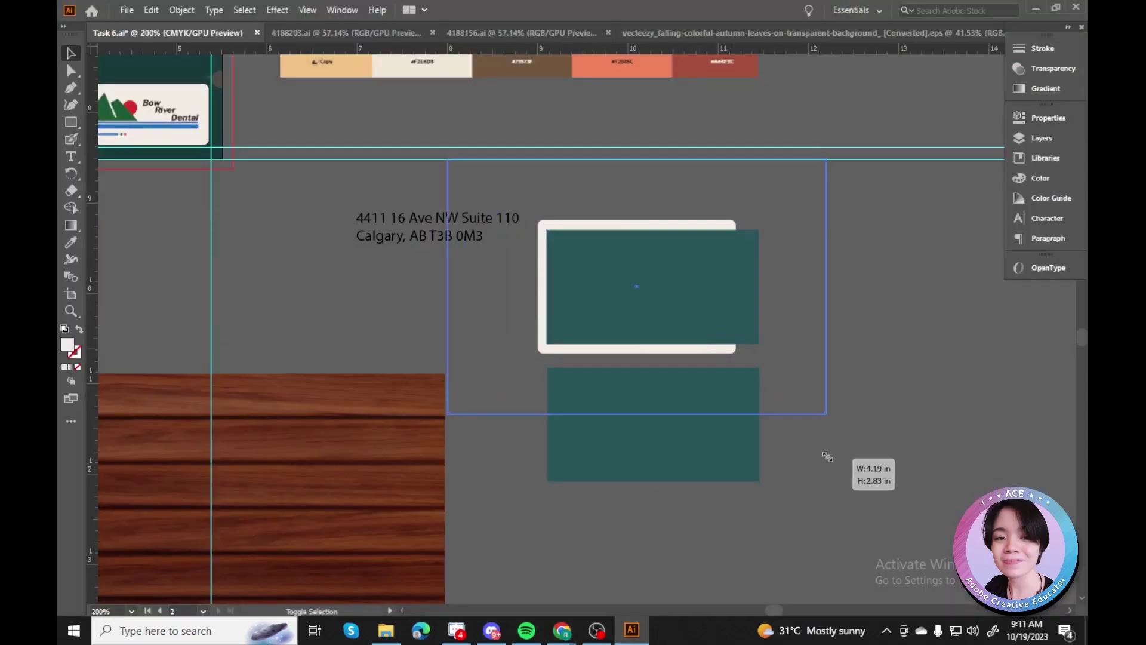
pyautogui.hotkey('ctrl', 'shift', '[')
pyautogui.moveTo(707, 341); pyautogui.dragTo(862, 440)
pyautogui.moveTo(441, 229); pyautogui.dragTo(356, 235)
pyautogui.moveTo(551, 495); pyautogui.dragTo(529, 518)
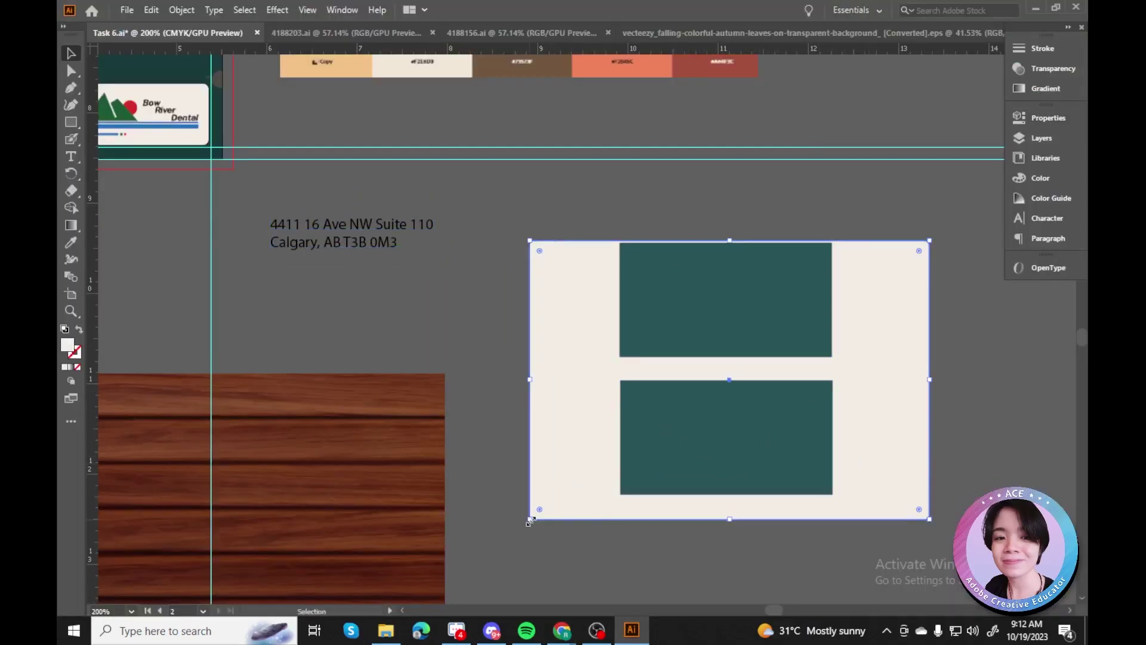
# Spread the two teal blocks to the cream panel's upper and lower edges, comparing the layout with the Google Maps view.
pyautogui.moveTo(726, 436); pyautogui.dragTo(725, 461)
pyautogui.moveTo(707, 326); pyautogui.dragTo(715, 328)
pyautogui.hotkey('alt', 'Tab')
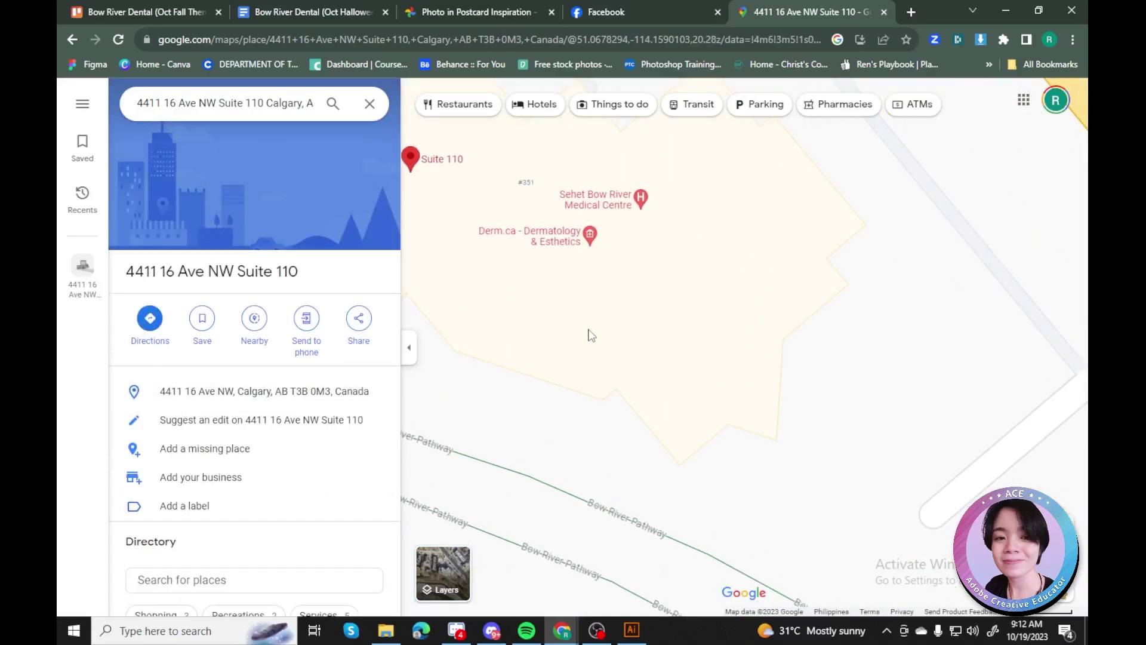
pyautogui.hotkey('alt', 'Tab')
pyautogui.click(671, 501)
# Draw a circle about 0.87 in wide beside the colour swatches, filled with the golden yellow swatch's colour.
pyautogui.scroll(3, 418, 370)
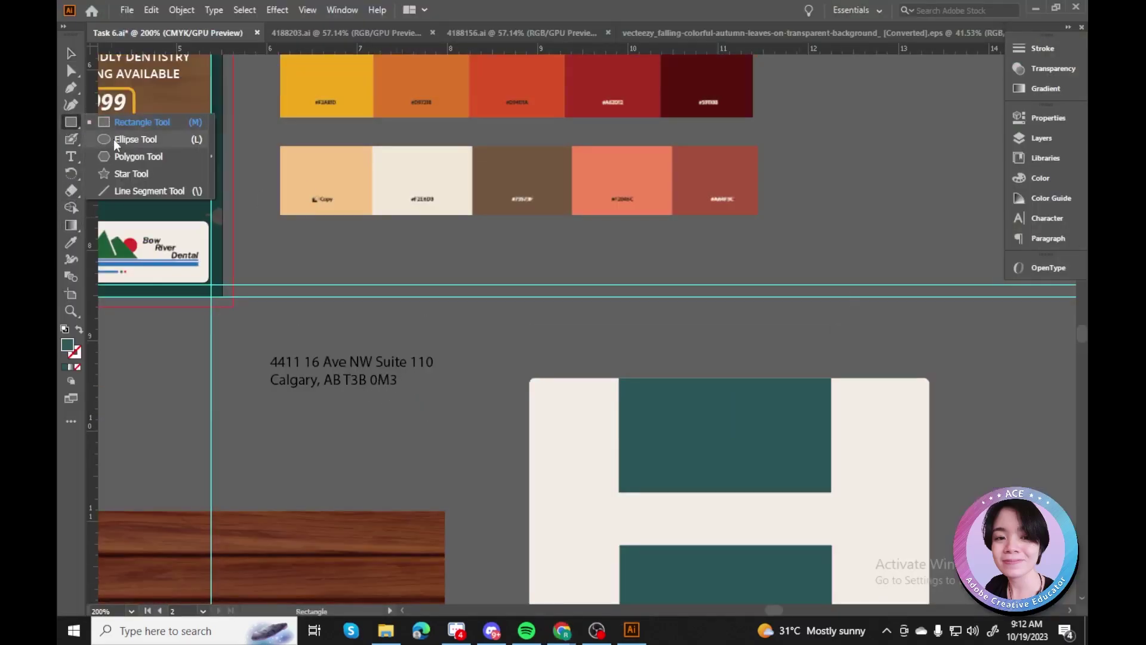
pyautogui.press('i')
pyautogui.click(293, 108)
# Try an inverted golden polygon triangle stretched below the circle as the pin's tip, and delete it.
pyautogui.moveTo(71, 121); pyautogui.dragTo(123, 162)
pyautogui.click(787, 255)
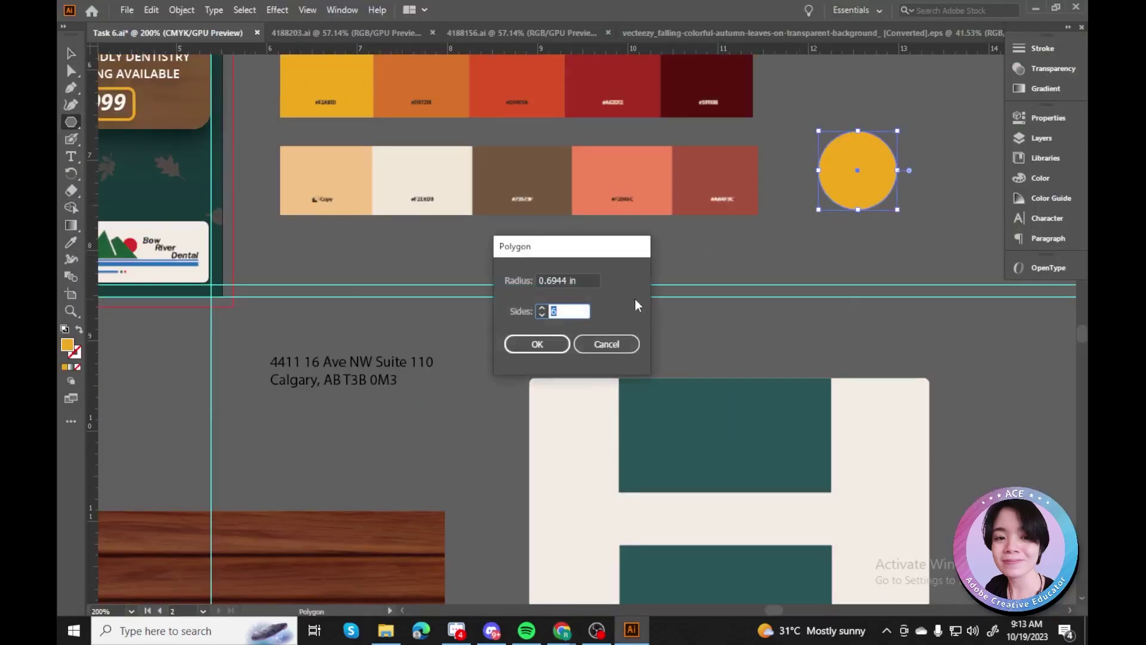
pyautogui.press('Return')
pyautogui.hotkey('ctrl', 'z')
pyautogui.press('v')
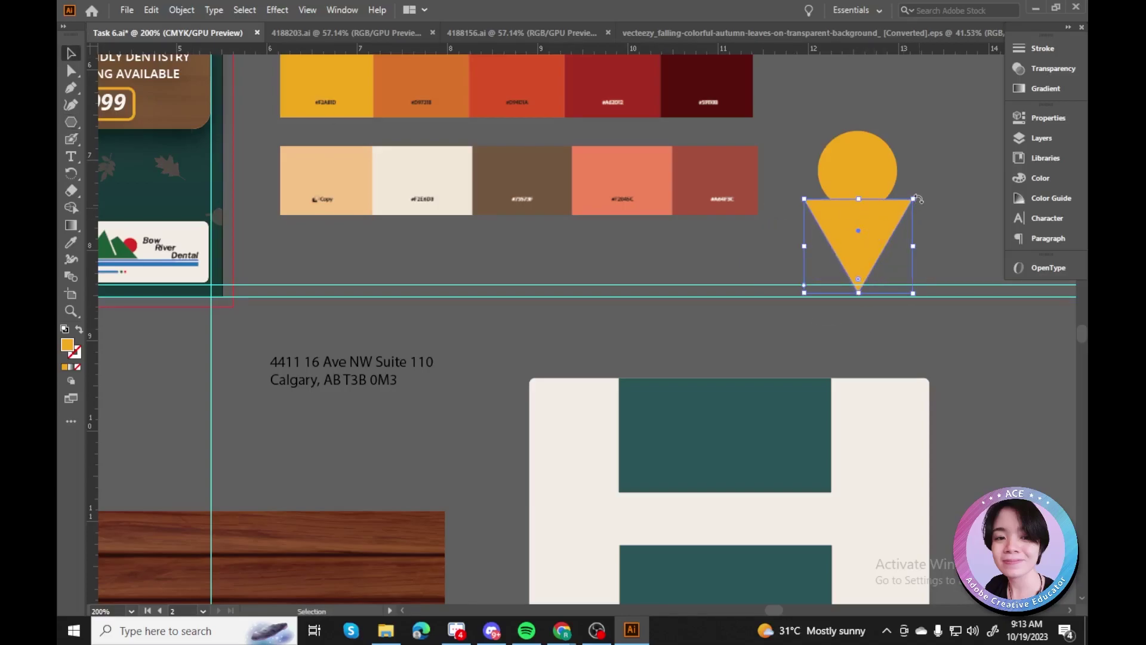
pyautogui.click(887, 206)
pyautogui.hotkey('ctrl', '+')
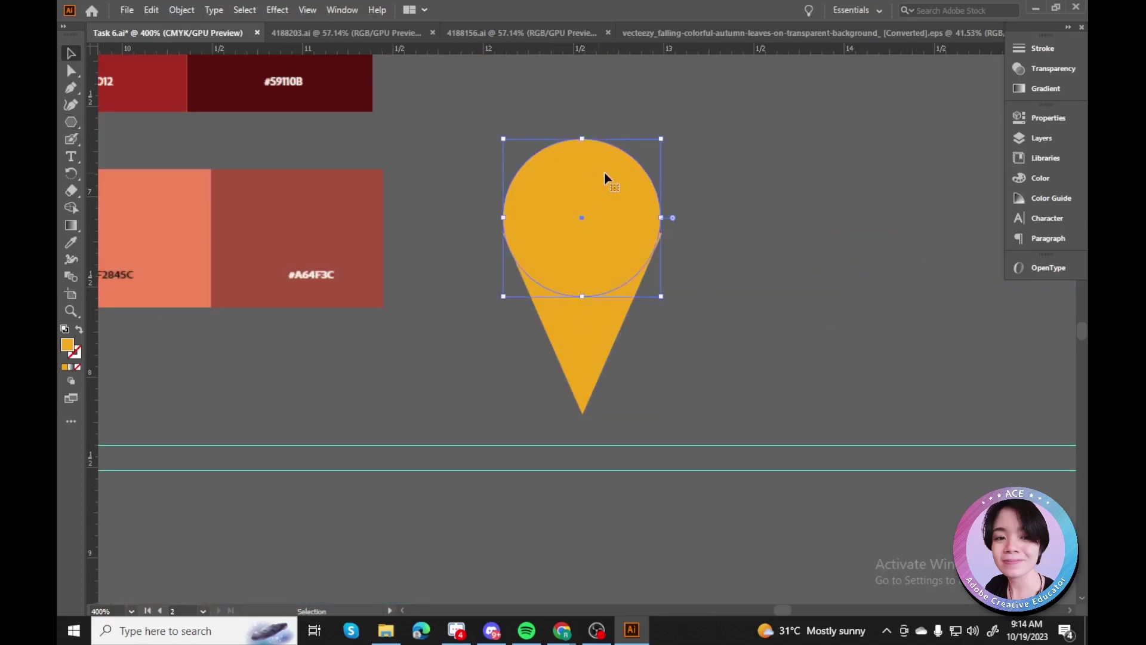
pyautogui.click(552, 317)
pyautogui.hotkey('ctrl', '+')
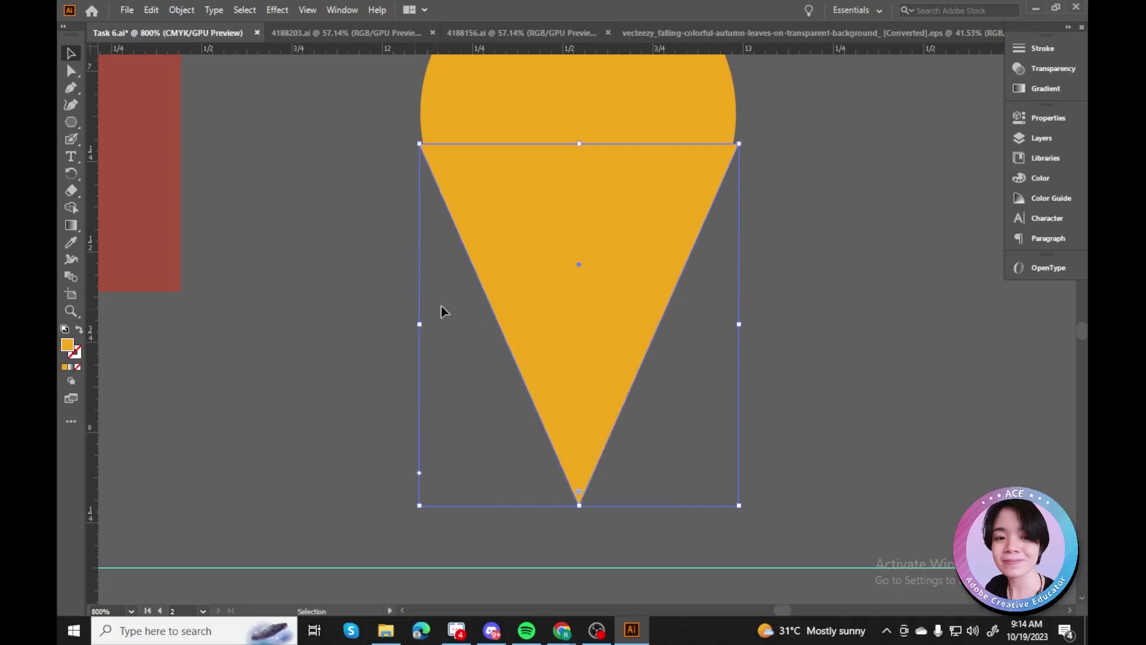
pyautogui.press('Delete')
# Draw a pointed golden triangle from the circle's sides with the Pen tool and merge both shapes with Shape Builder.
pyautogui.scroll(3, 442, 305)
pyautogui.click(736, 232)
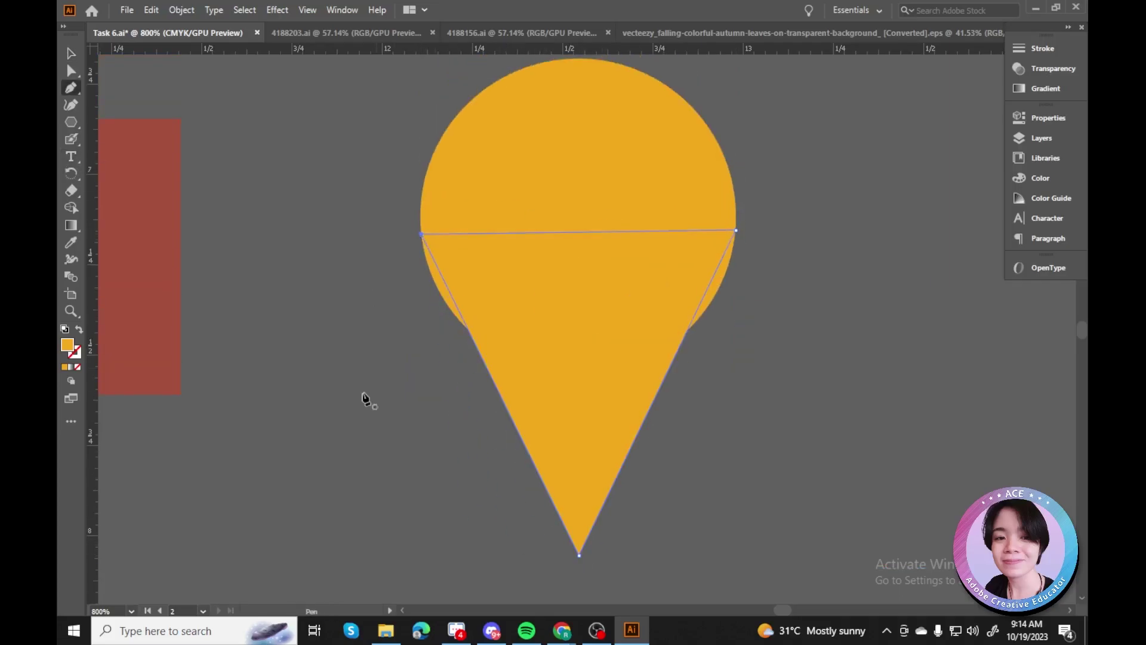
pyautogui.hotkey('shift', 'm')
pyautogui.moveTo(402, 102); pyautogui.dragTo(721, 311)
pyautogui.hotkey('ctrl', '+')
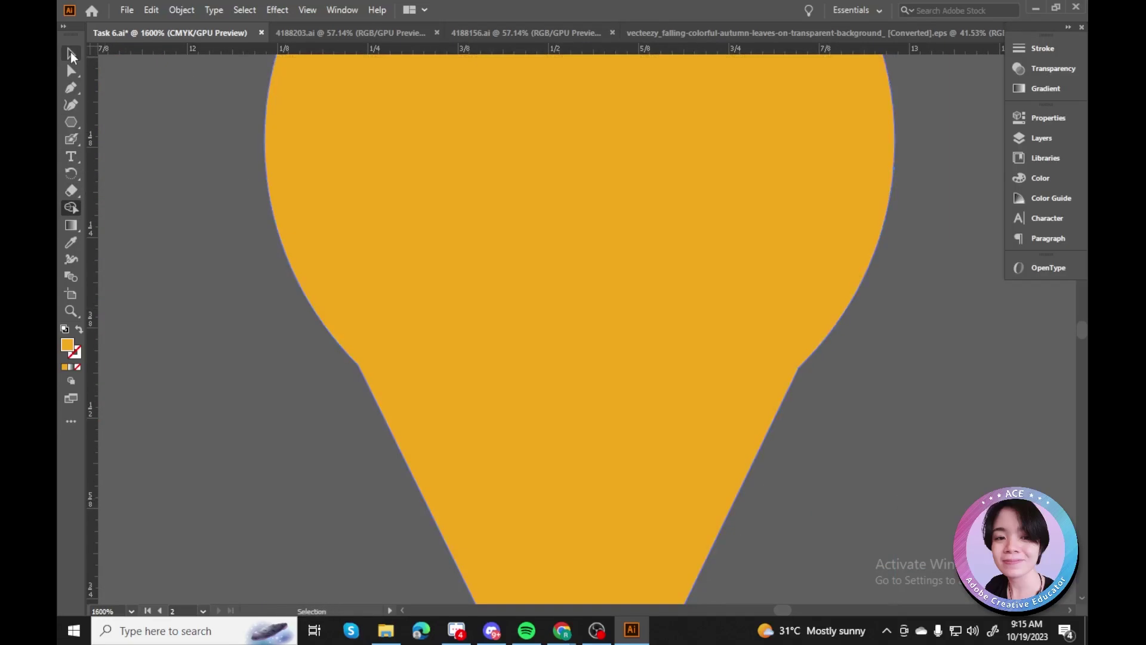
# Fill the notch on the pin's left side with a Pen shape bridging the round head and the tapered point.
pyautogui.press('p')
pyautogui.hotkey('ctrl', '+')
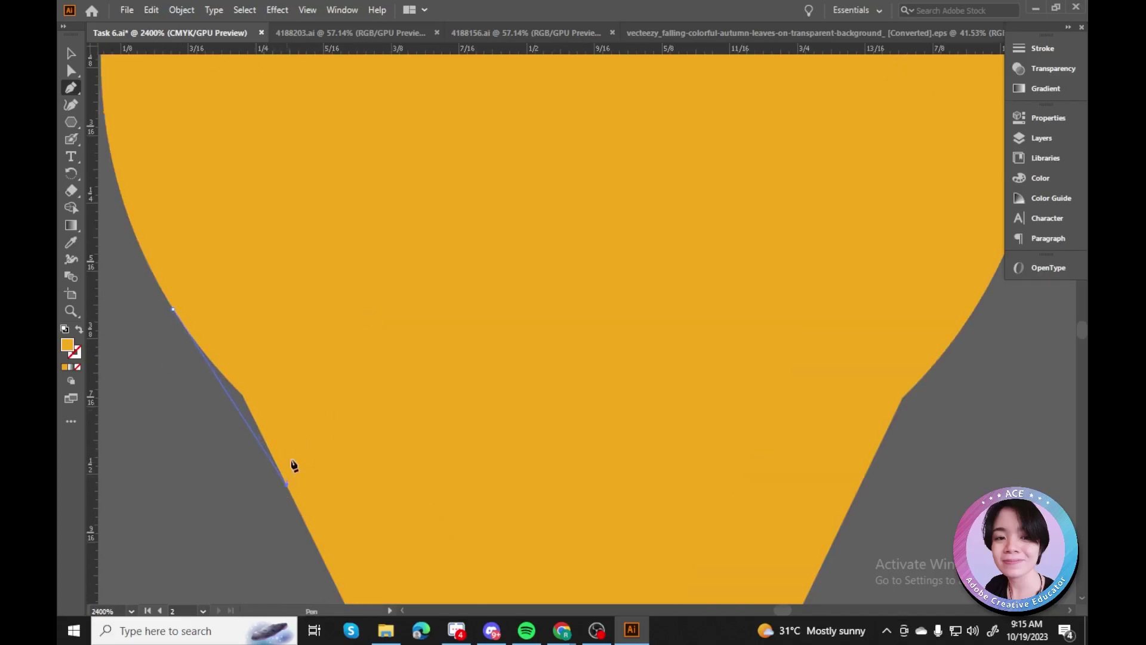
pyautogui.scroll(-6, 722, 302)
pyautogui.scroll(7, 583, 352)
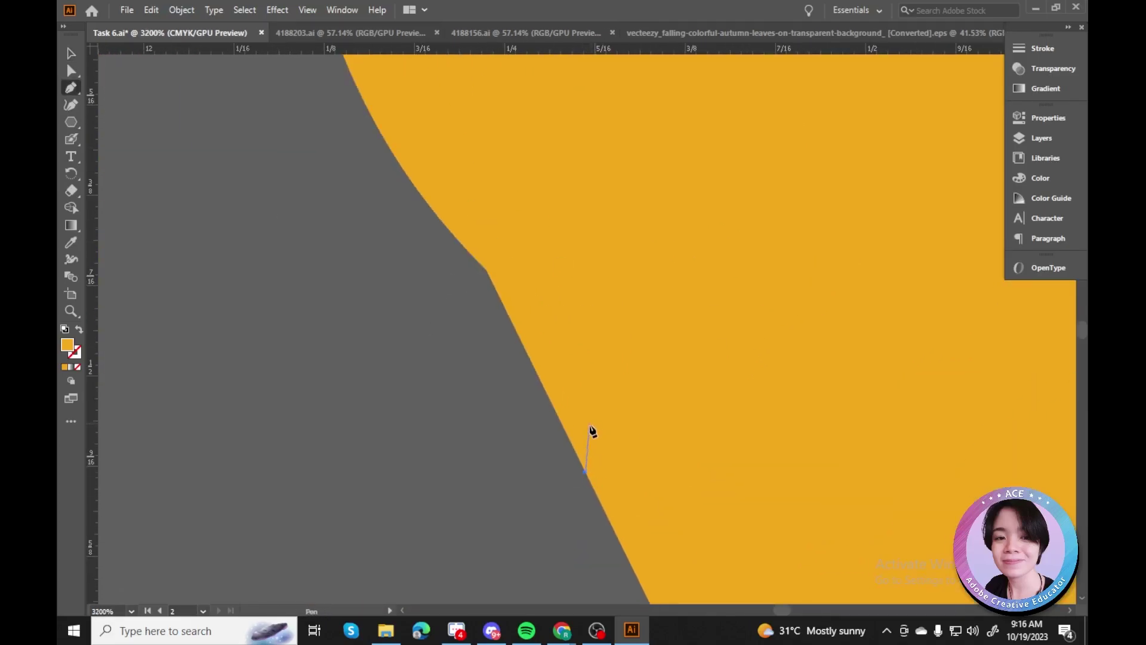
pyautogui.click(663, 518)
pyautogui.scroll(-3, 634, 499)
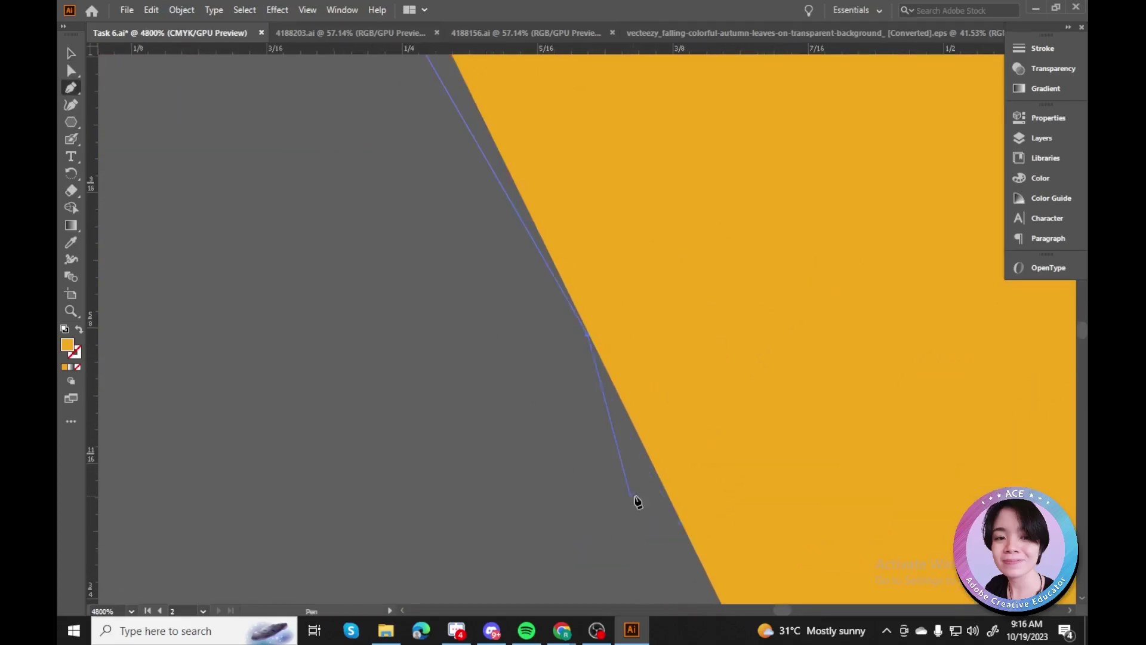
pyautogui.click(650, 263)
pyautogui.click(543, 333)
# Fill the matching notch on the pin's right side with another Pen shape.
pyautogui.scroll(-3, 639, 75)
pyautogui.hscroll(5, 639, 76)
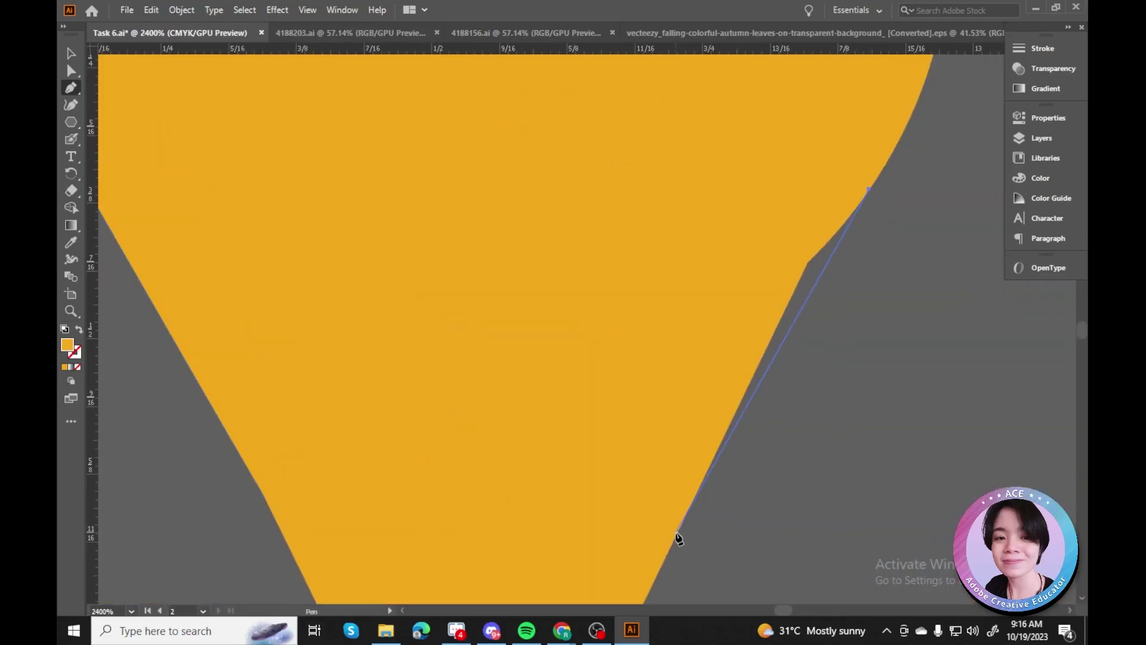
pyautogui.click(824, 184)
pyautogui.click(694, 187)
pyautogui.click(660, 287)
pyautogui.click(640, 455)
# Select the pin with its filler pieces and merge them into one outline with Shape Builder.
pyautogui.hotkey('ctrl', '-')
pyautogui.press('v')
pyautogui.hotkey('ctrl', 'a')
pyautogui.click(71, 208)
pyautogui.moveTo(537, 382); pyautogui.dragTo(378, 418)
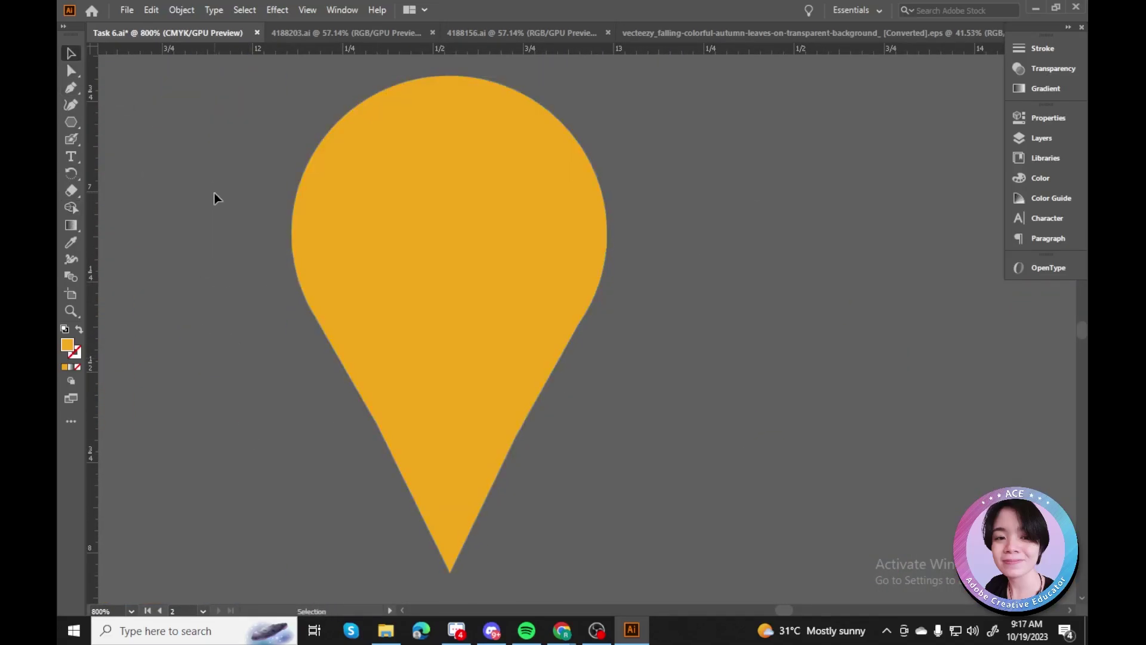
# Draw a smaller circle centred in the pin's head and cut it out to form the hole.
pyautogui.press('l')
pyautogui.moveTo(702, 185); pyautogui.dragTo(856, 340)
pyautogui.hotkey('ctrl', '-')
pyautogui.hotkey('ctrl', '-')
pyautogui.hotkey('ctrl', '-')
pyautogui.hotkey('ctrl', '-')
pyautogui.hotkey('ctrl', '+')
pyautogui.hotkey('ctrl', '+')
pyautogui.hotkey('ctrl', '+')
pyautogui.press('v')
pyautogui.moveTo(576, 320); pyautogui.dragTo(330, 305)
pyautogui.moveTo(389, 246); pyautogui.dragTo(405, 230)
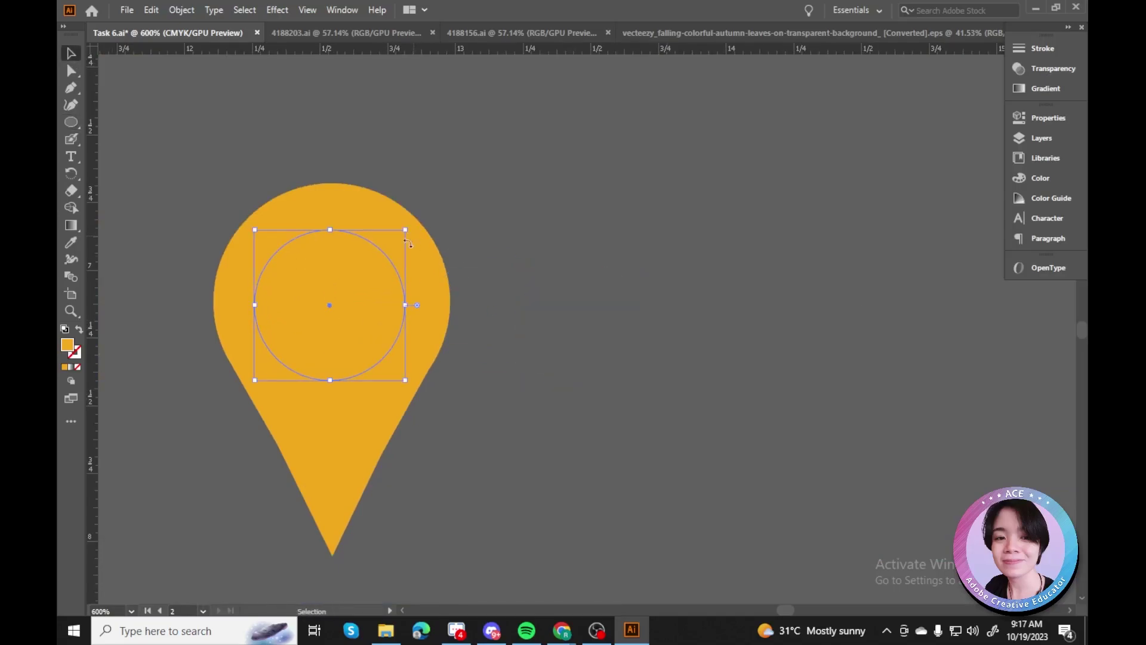
pyautogui.scroll(-5, 582, 270)
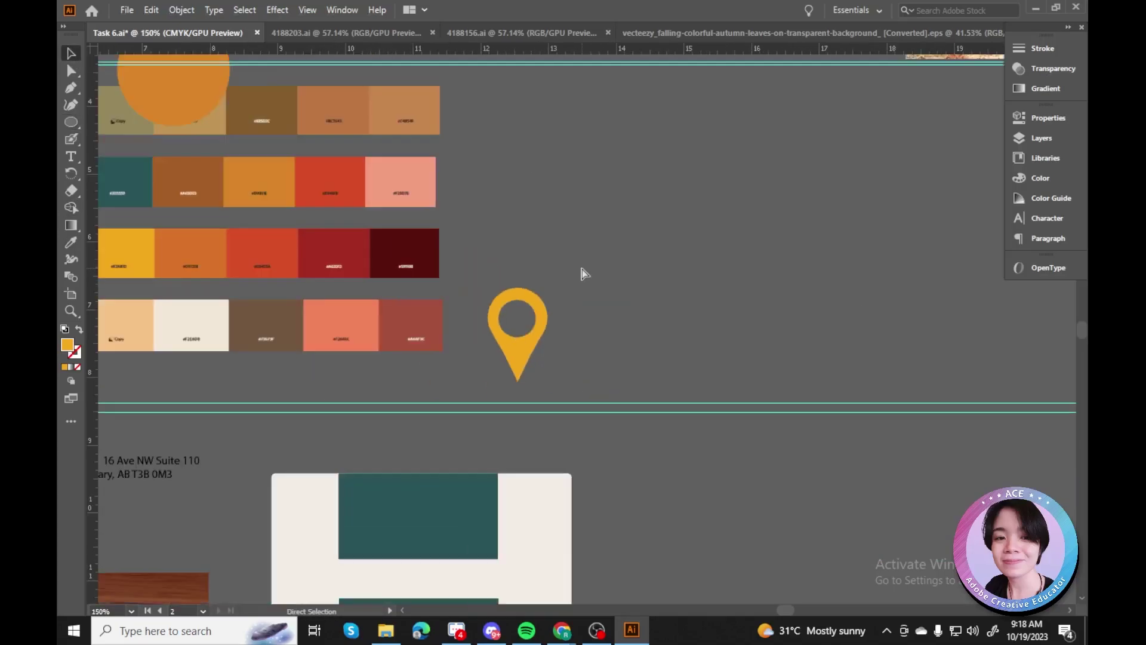
# Duplicate the golden location pin to make a horizontal row of three pins.
pyautogui.scroll(4, 561, 315)
pyautogui.press('v')
pyautogui.click(457, 400)
pyautogui.moveTo(424, 369); pyautogui.dragTo(618, 369)
# Enlarge the cream map panel with its two teal blocks below the pins and extend the upper block slightly downwards.
pyautogui.scroll(-4, 618, 369)
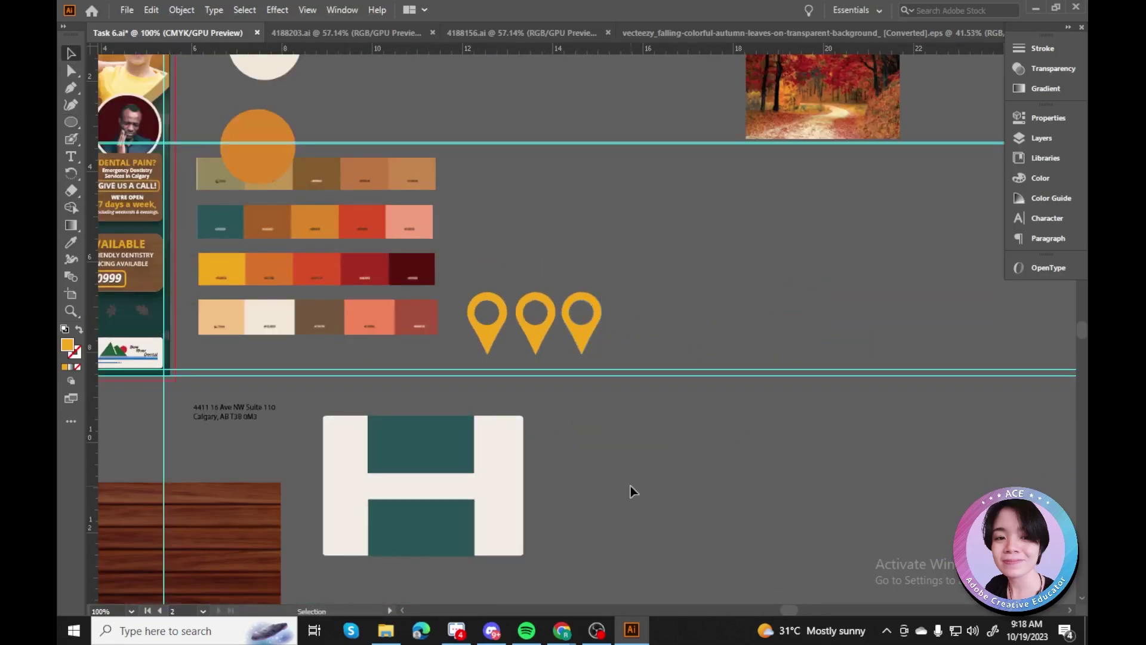
pyautogui.scroll(-1, 675, 523)
pyautogui.moveTo(607, 512); pyautogui.dragTo(600, 446)
pyautogui.scroll(-2, 599, 447)
pyautogui.hotkey('ctrl', 'shift', '[')
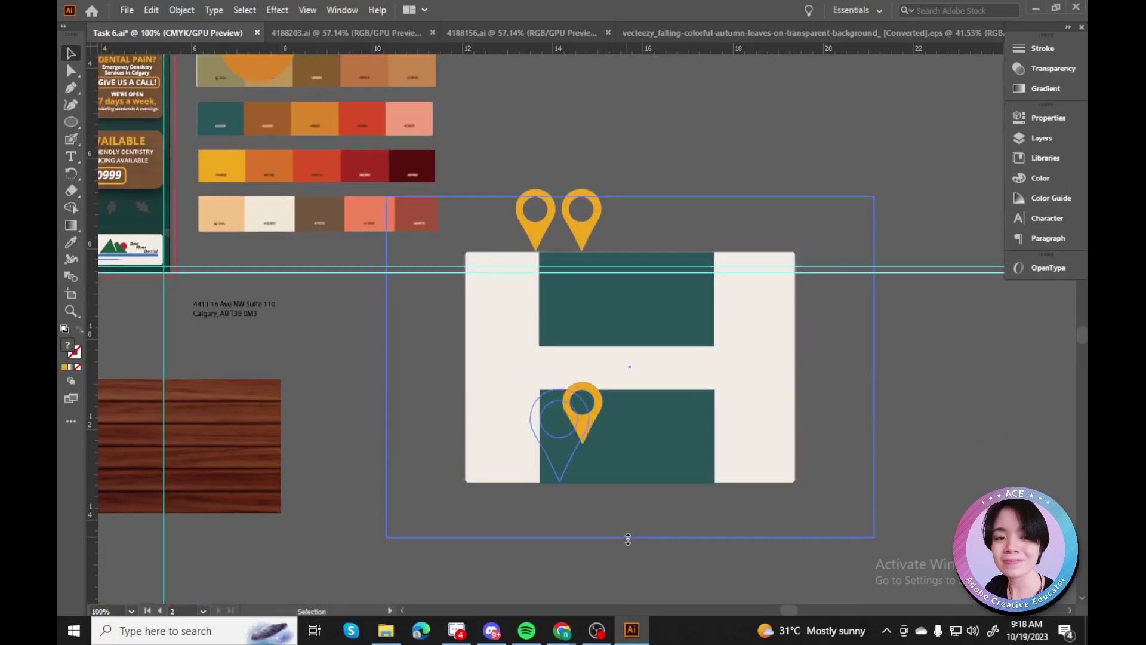
pyautogui.moveTo(579, 400); pyautogui.dragTo(487, 212)
pyautogui.moveTo(627, 418); pyautogui.dragTo(420, 433)
pyautogui.moveTo(523, 453); pyautogui.dragTo(883, 592)
pyautogui.click(669, 389)
pyautogui.moveTo(657, 409); pyautogui.dragTo(658, 416)
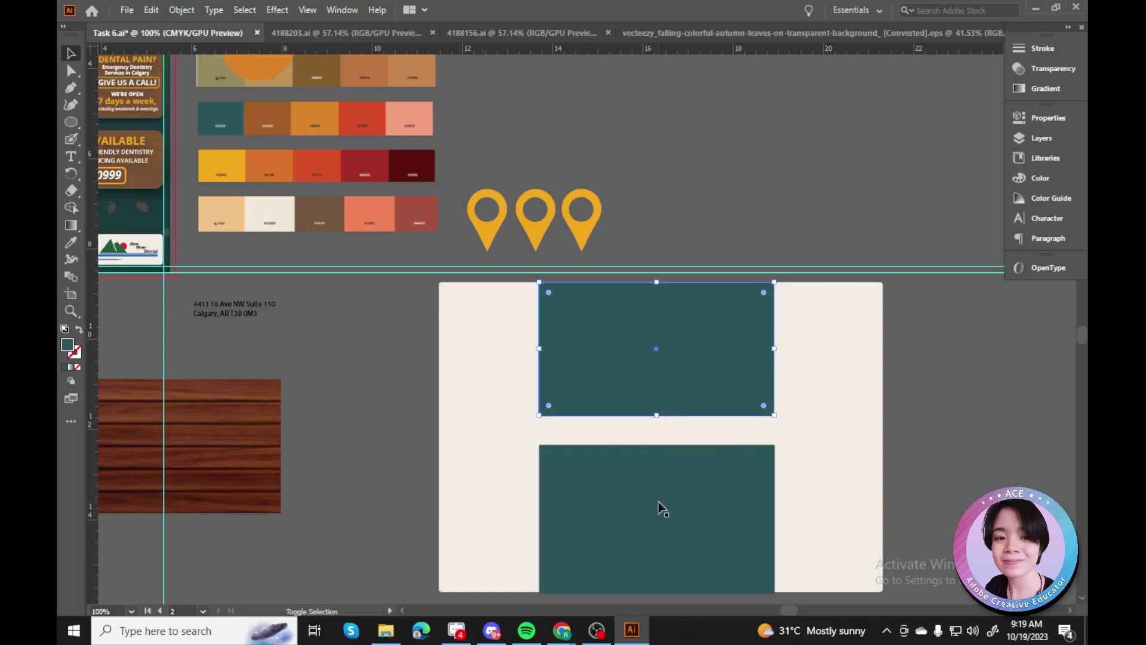
# Place a pin on the lower teal block with the clinic's address beneath it in golden Open Sans SemiBold.
pyautogui.press('v')
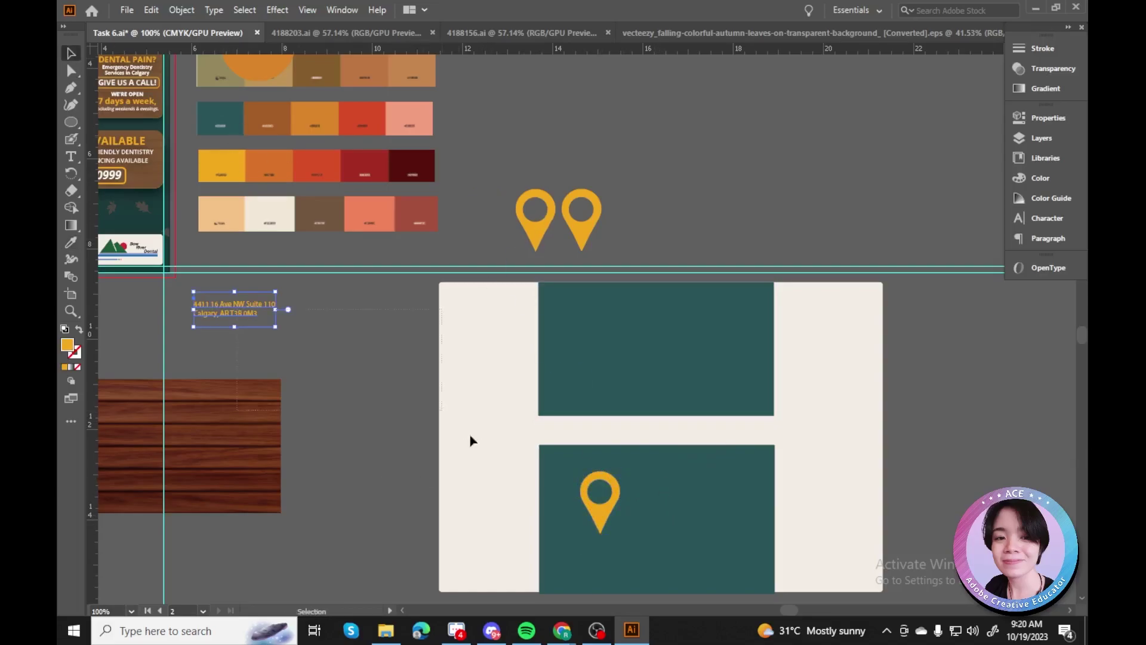
pyautogui.click(1049, 117)
pyautogui.click(907, 389)
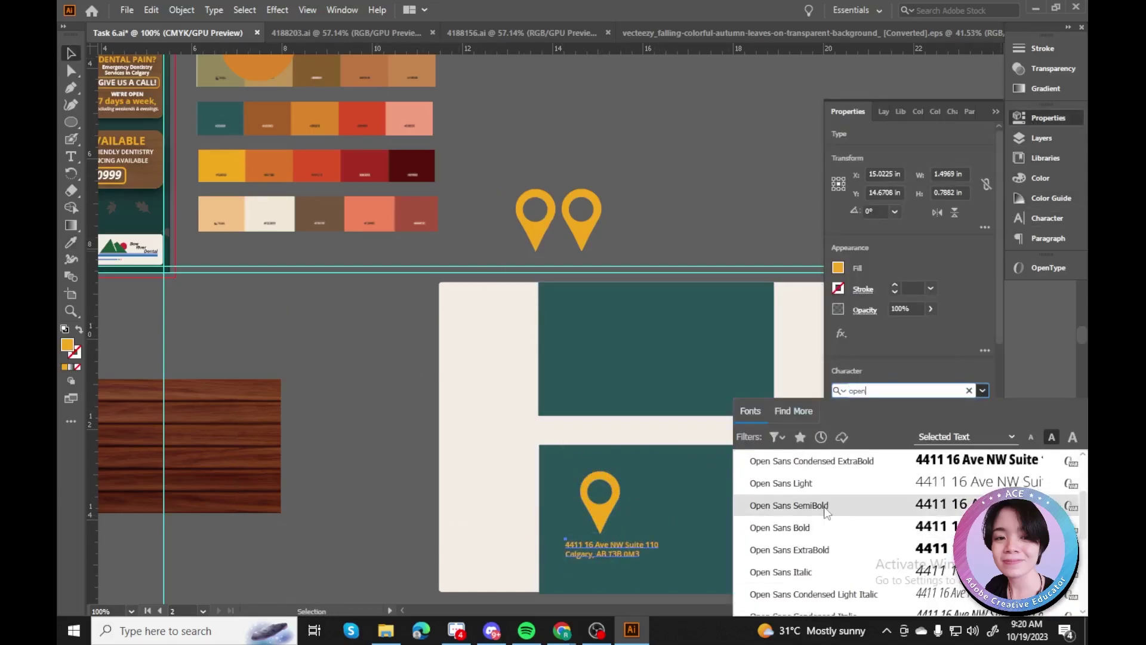
pyautogui.click(794, 504)
pyautogui.click(1005, 403)
pyautogui.hotkey('ctrl', 'z')
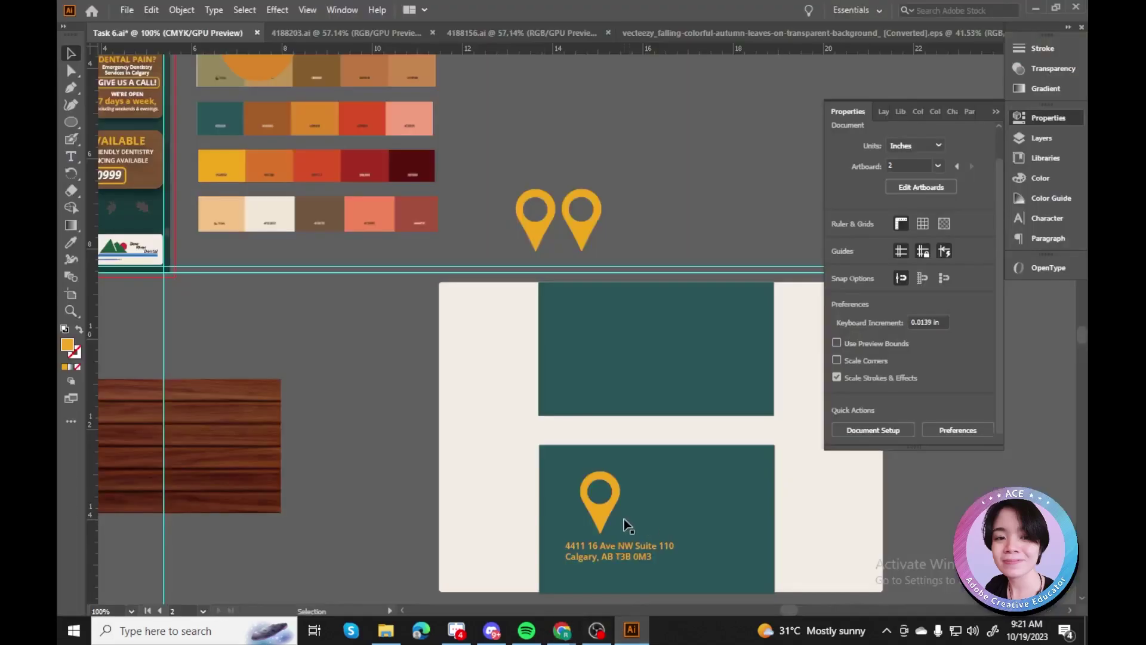
# Move a second pin onto the lower teal block, beside the first, and shrink it to about 0.45 in wide.
pyautogui.moveTo(600, 207); pyautogui.dragTo(692, 462)
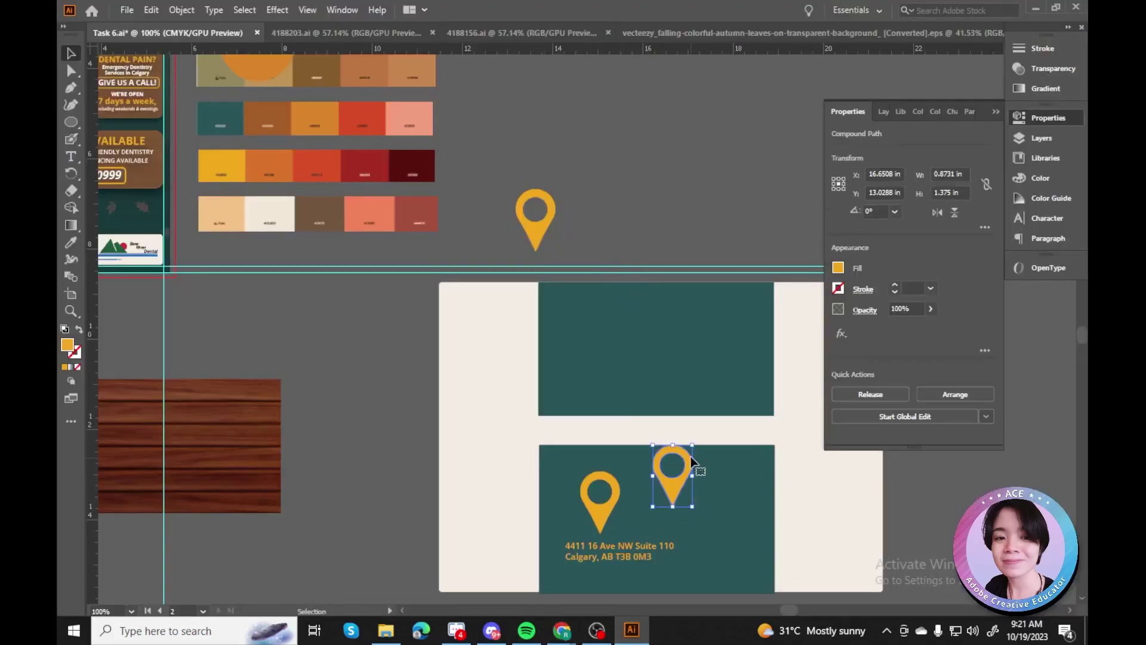
pyautogui.moveTo(668, 503); pyautogui.dragTo(668, 504)
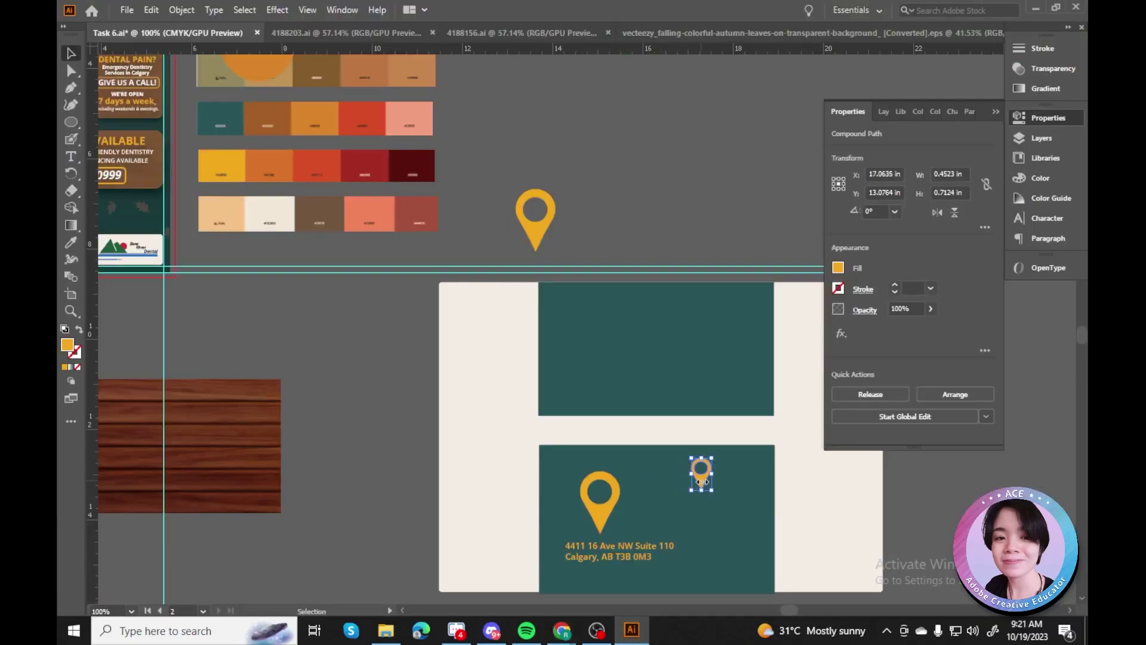
pyautogui.scroll(-2, 703, 481)
# Copy the address text beneath the small pin, change it to "Sehet Bow River Medical Centre" and centre it under the pin.
pyautogui.click(586, 482)
pyautogui.click(406, 455)
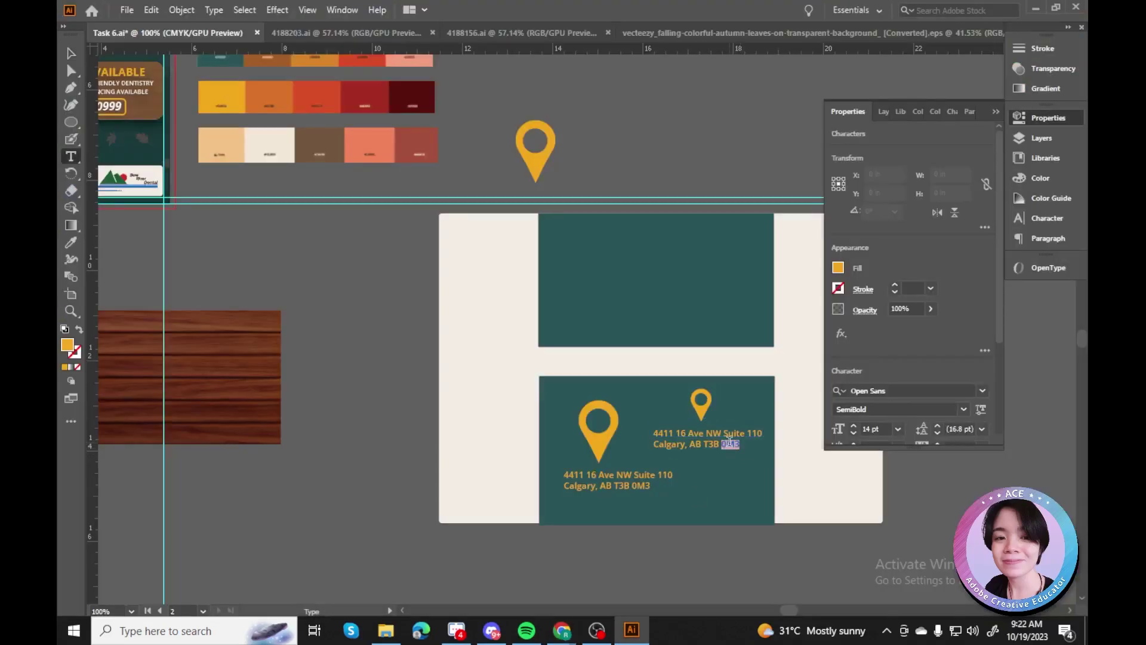
pyautogui.press('Return')
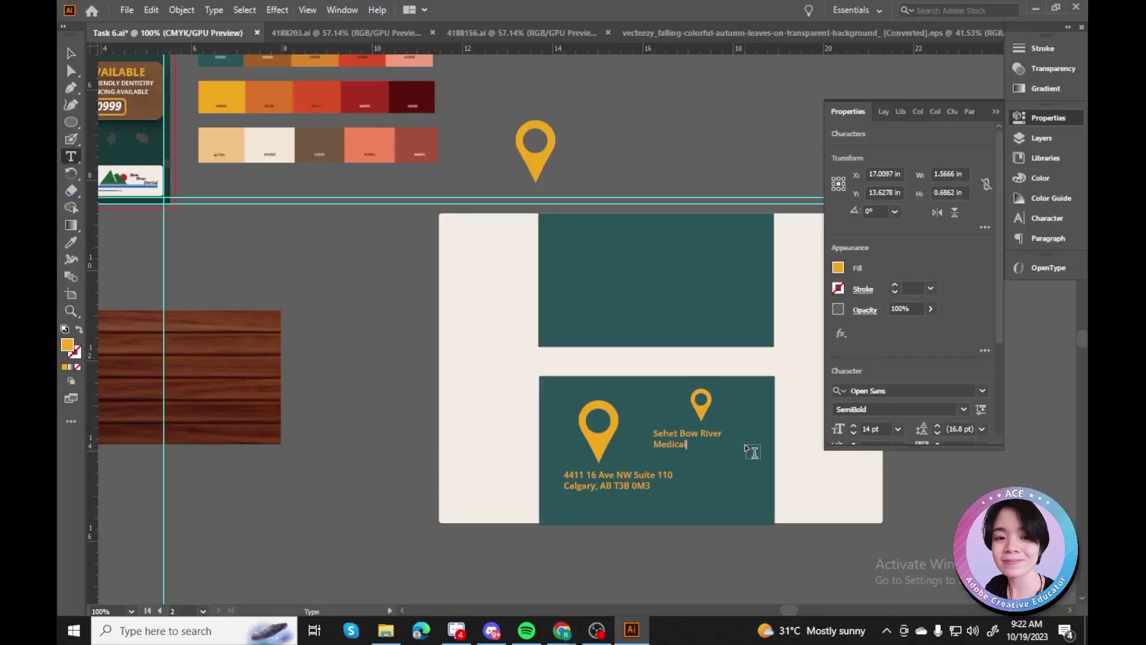
pyautogui.press('End')
pyautogui.write('Centr')
pyautogui.press('Escape')
pyautogui.moveTo(658, 442); pyautogui.dragTo(703, 442)
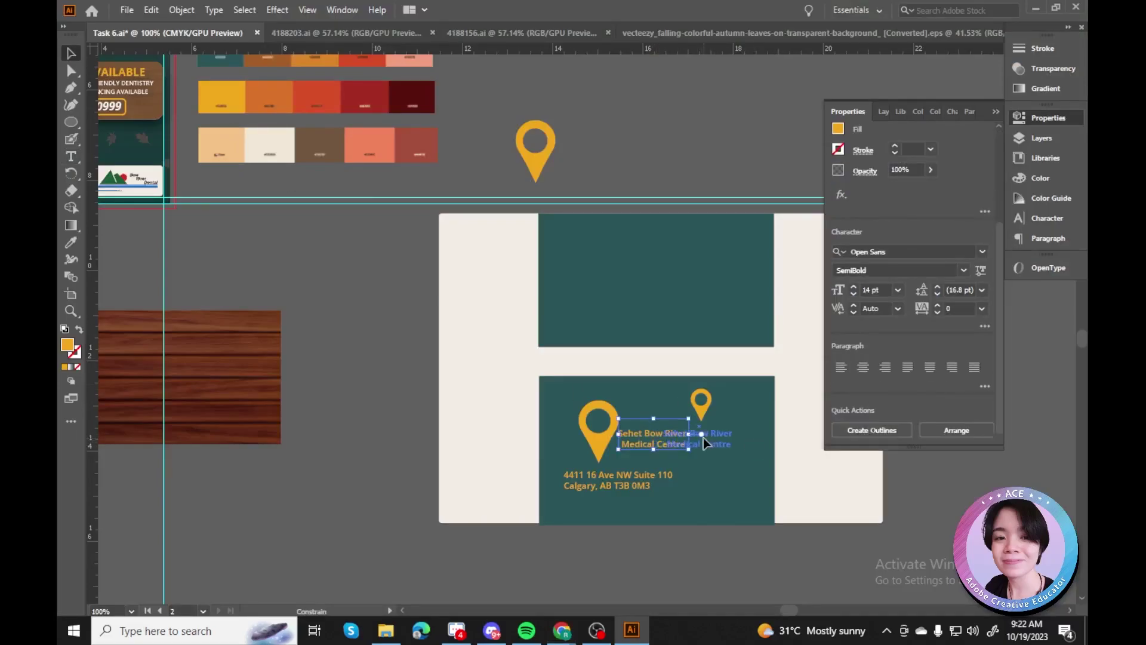
pyautogui.click(382, 288)
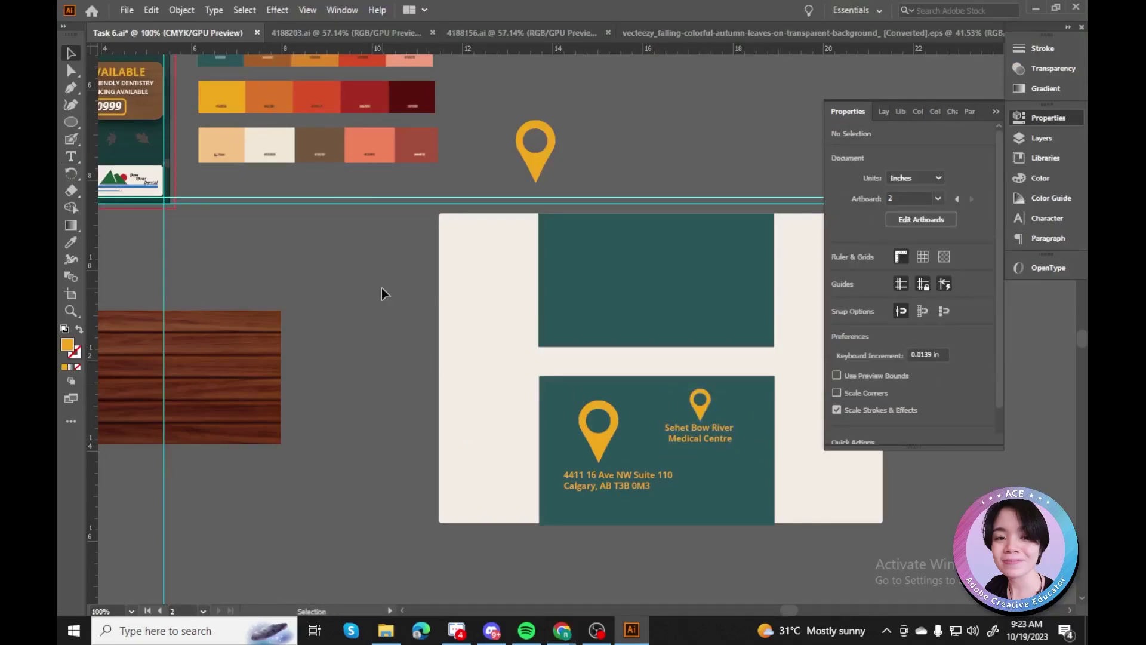
# Centre the clinic's address under the large pin and copy the small pin with its label below the first one.
pyautogui.click(562, 630)
pyautogui.click(631, 631)
pyautogui.moveTo(643, 483); pyautogui.dragTo(601, 474)
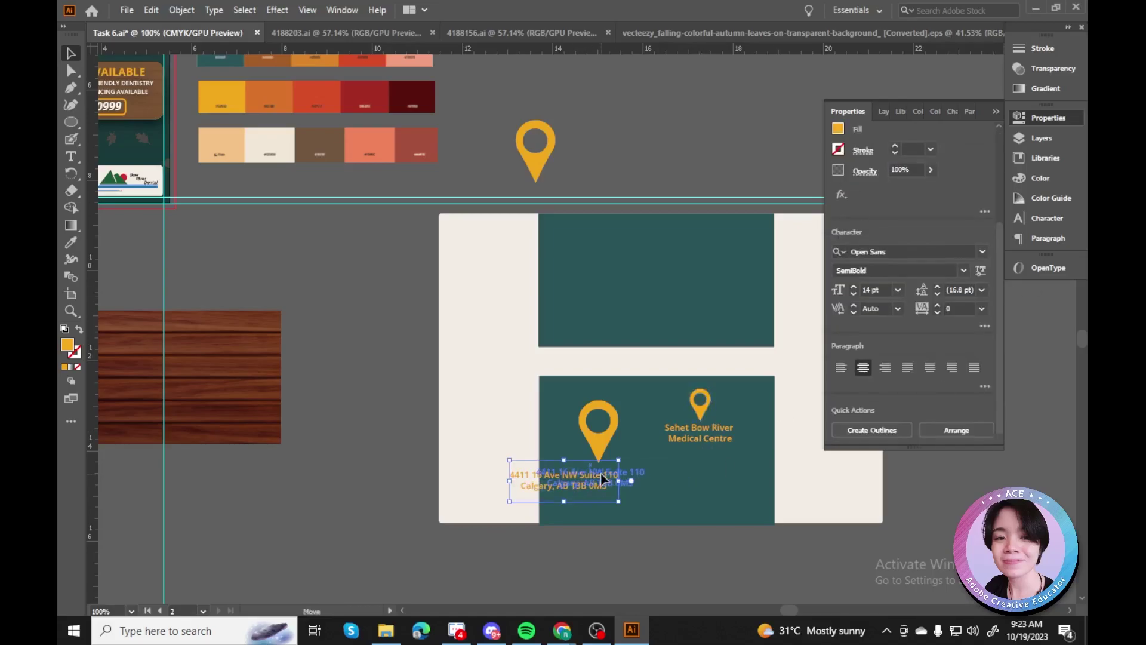
pyautogui.click(706, 428)
pyautogui.moveTo(707, 473); pyautogui.dragTo(706, 474)
# Change the lower copied label to "Derm.ca - Dermatology &Esthetics", taking the name from the Google Maps page in the browser.
pyautogui.hotkey('alt', 'Tab')
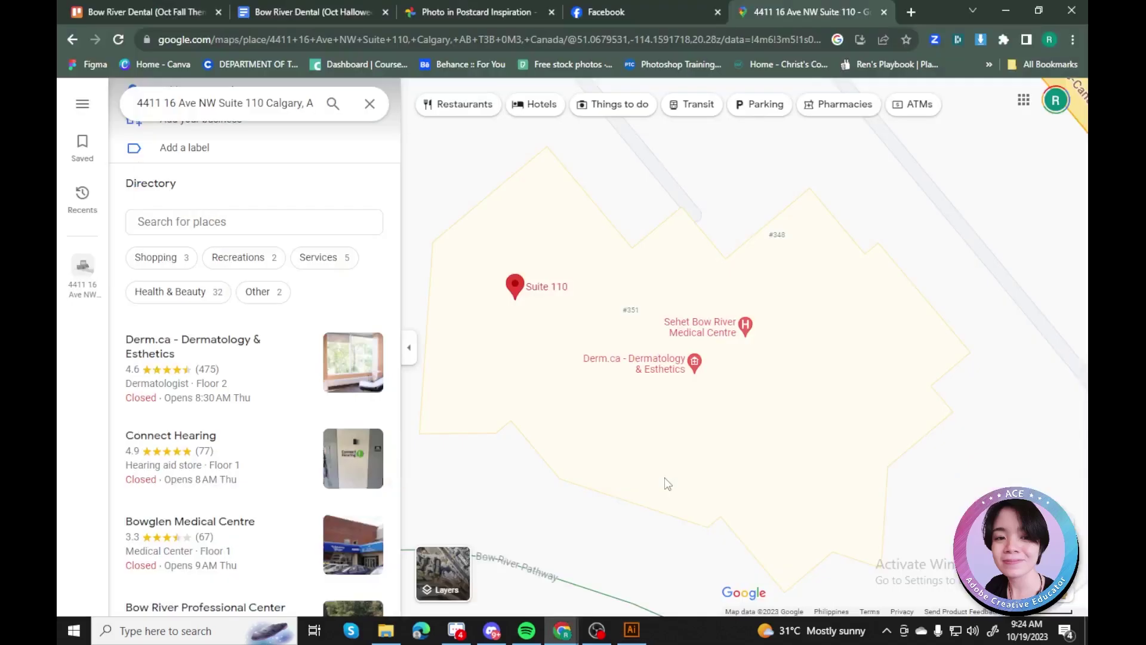
pyautogui.hotkey('alt', 'Tab')
pyautogui.tripleClick(699, 487)
pyautogui.write('Derm.ca -')
pyautogui.hotkey('alt', 'Tab')
pyautogui.hotkey('alt', 'Tab')
pyautogui.write('Dermatology')
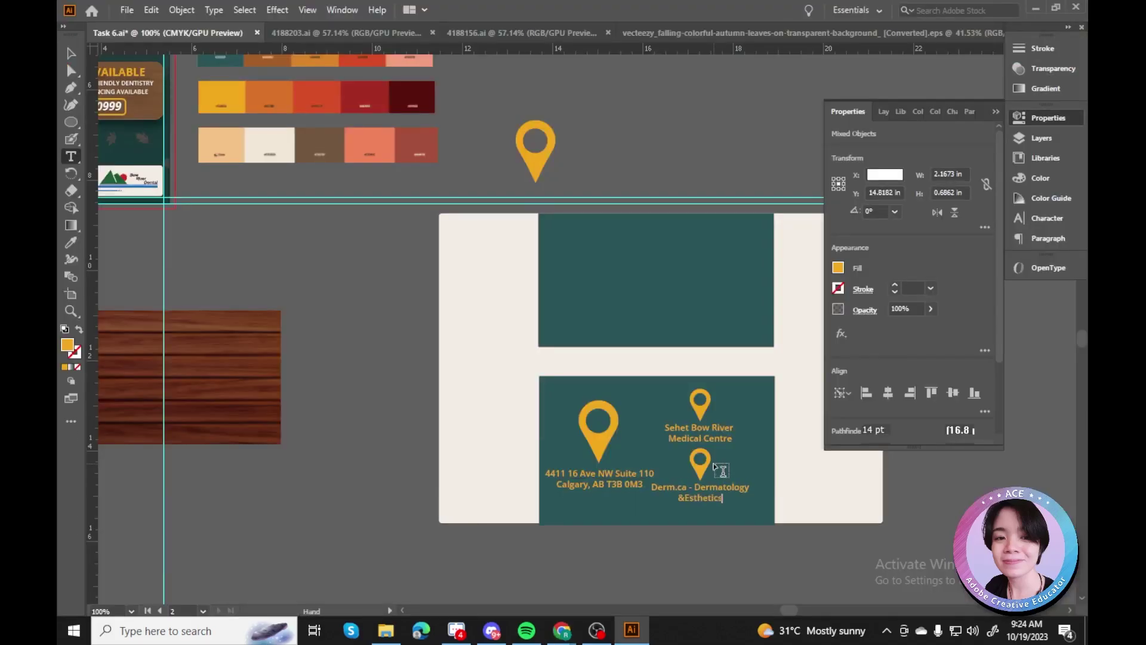
pyautogui.hotkey('alt', 'Tab')
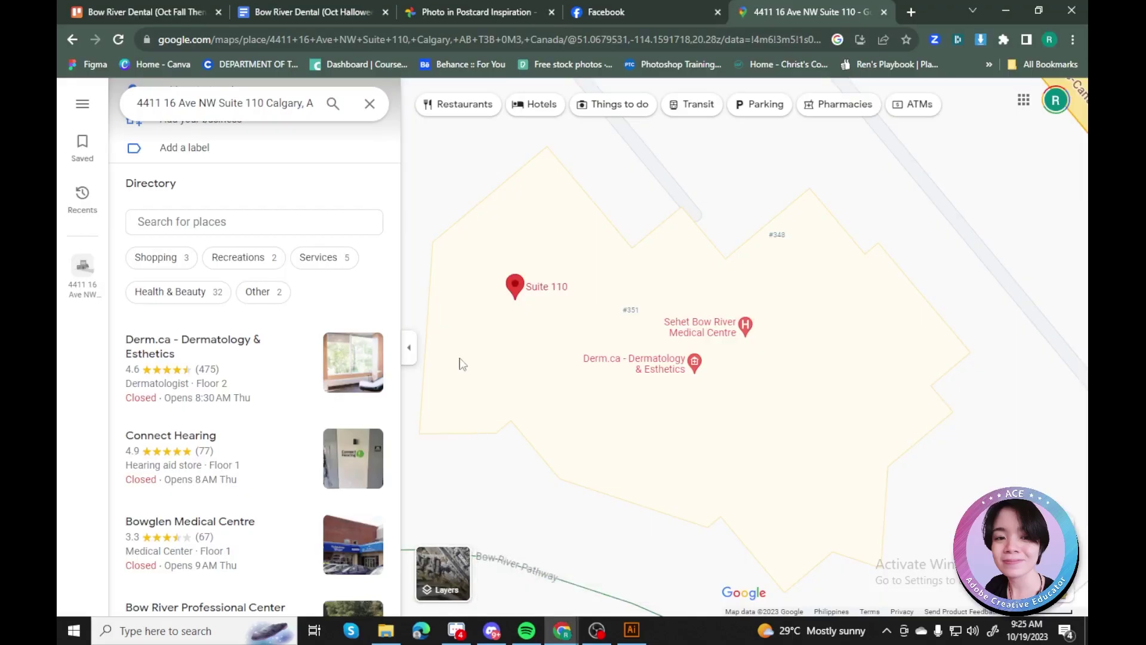
pyautogui.hotkey('alt', 'Tab')
# Try sampling the block's teal for the cream panel and the palette's golden yellow for the lower map block.
pyautogui.click(72, 52)
pyautogui.click(454, 268)
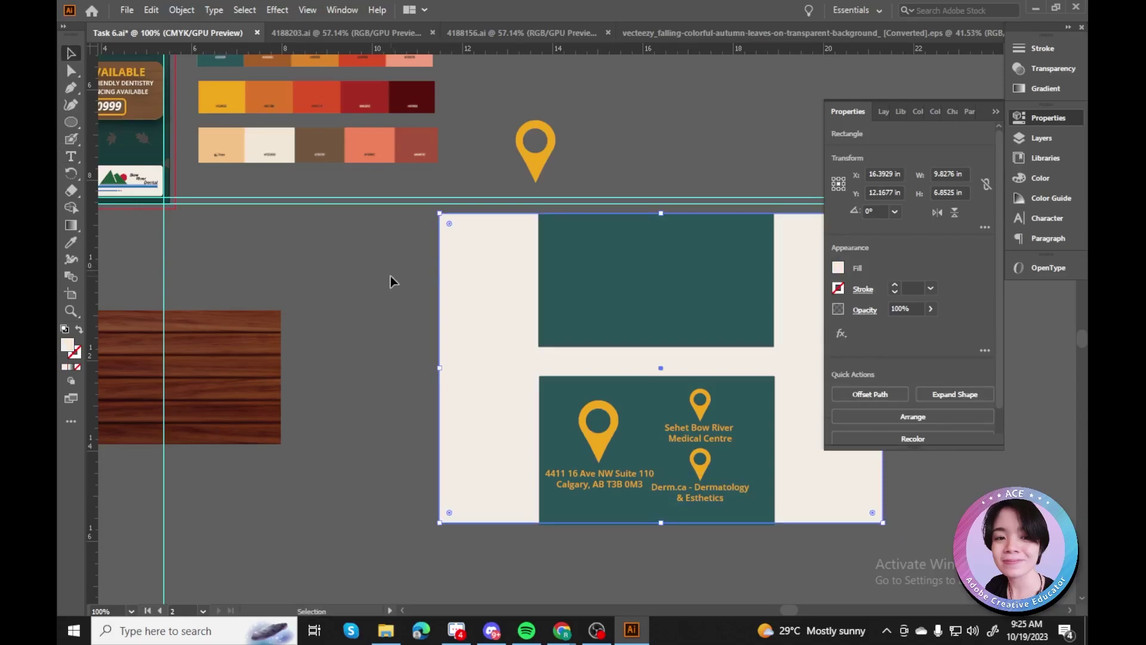
pyautogui.press('i')
pyautogui.click(597, 280)
pyautogui.doubleClick(67, 345)
pyautogui.press('Escape')
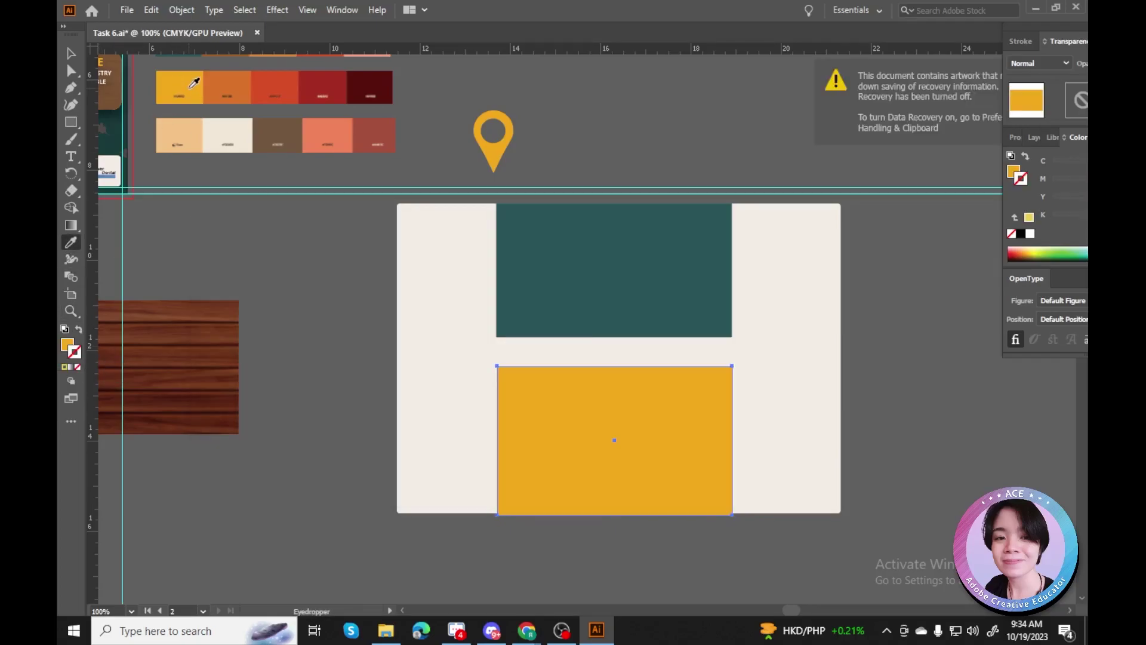
pyautogui.click(190, 92)
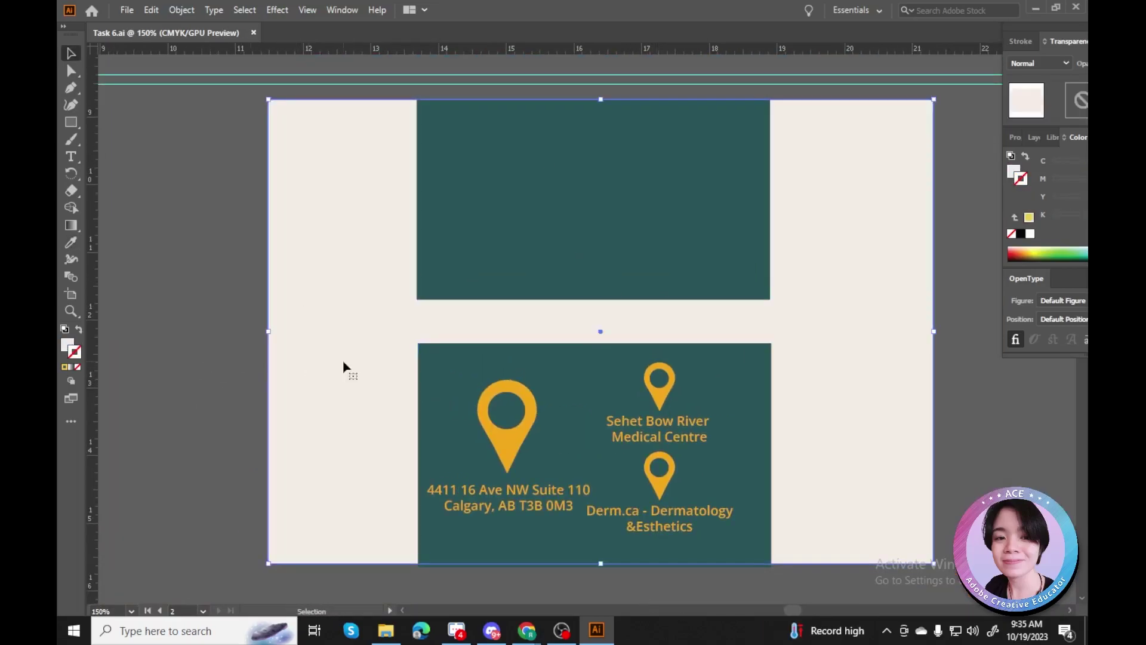
# Change the label under the upper block's pin to "Days Inn by Wyndham Calgary Northwest" on two lines, using the Google Maps listing.
pyautogui.click(394, 591)
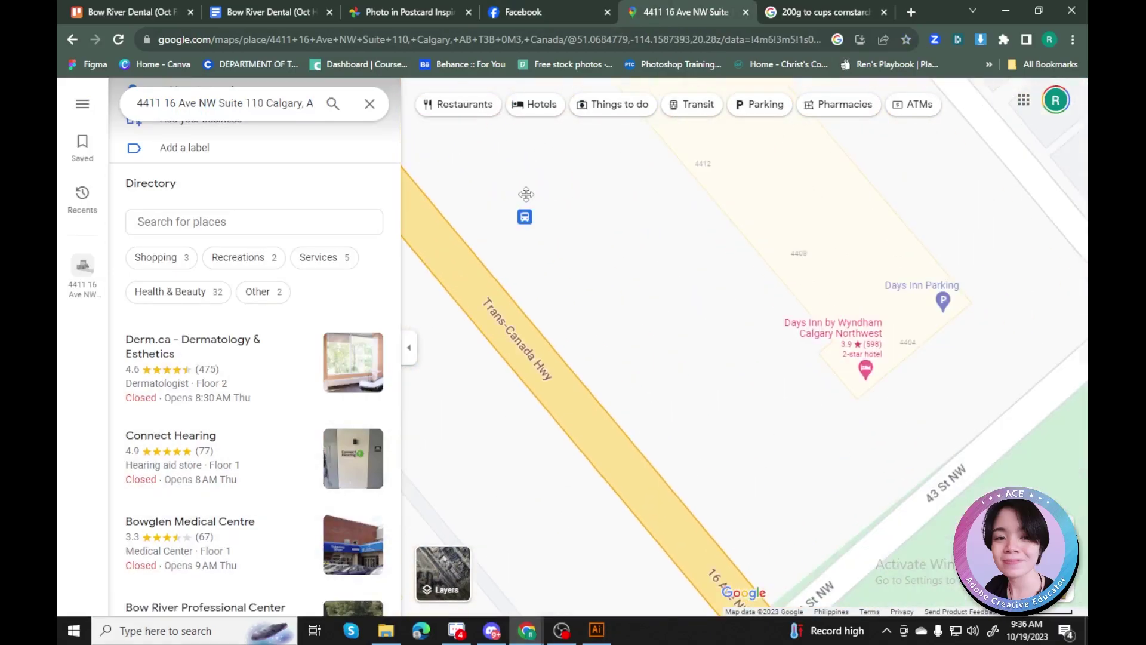
pyautogui.click(596, 630)
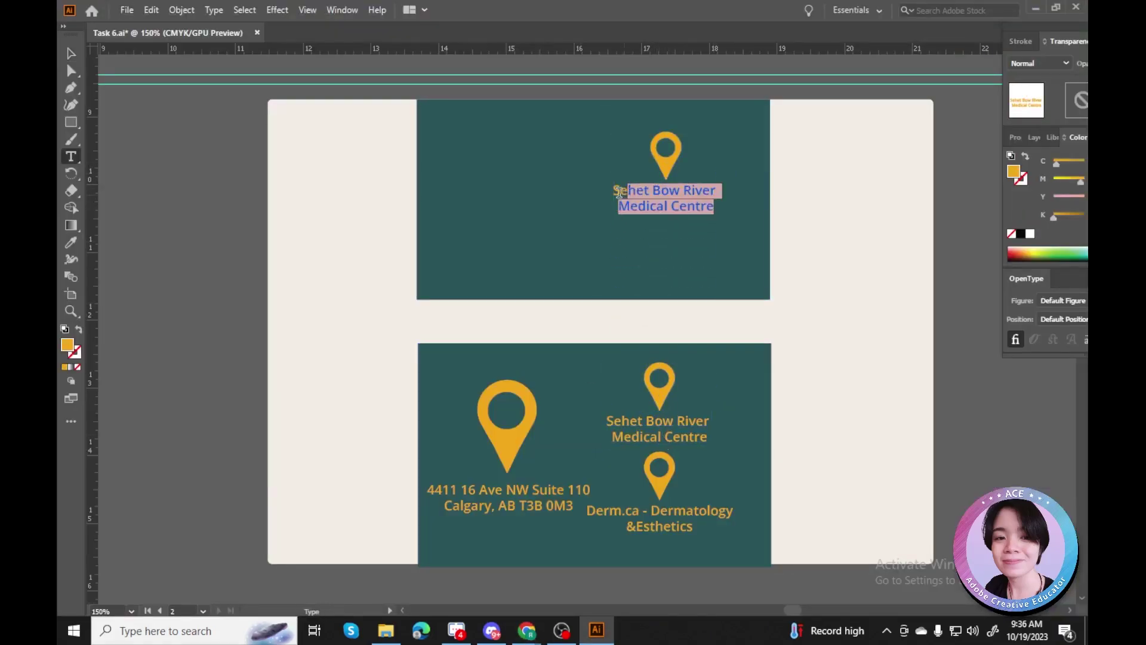
pyautogui.write('Days Inn by Wyndham')
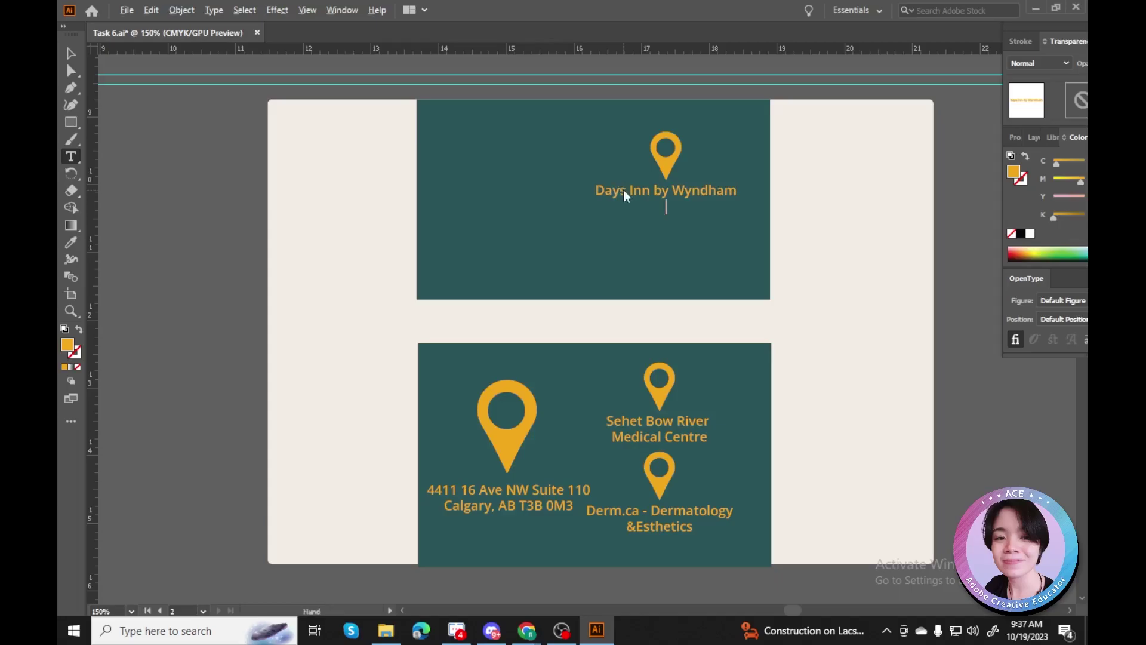
pyautogui.write('orthwest')
pyautogui.press('Escape')
# Widen the lower teal block on both sides and round its upper-left corner.
pyautogui.moveTo(770, 454); pyautogui.dragTo(848, 454)
pyautogui.moveTo(418, 454); pyautogui.dragTo(359, 455)
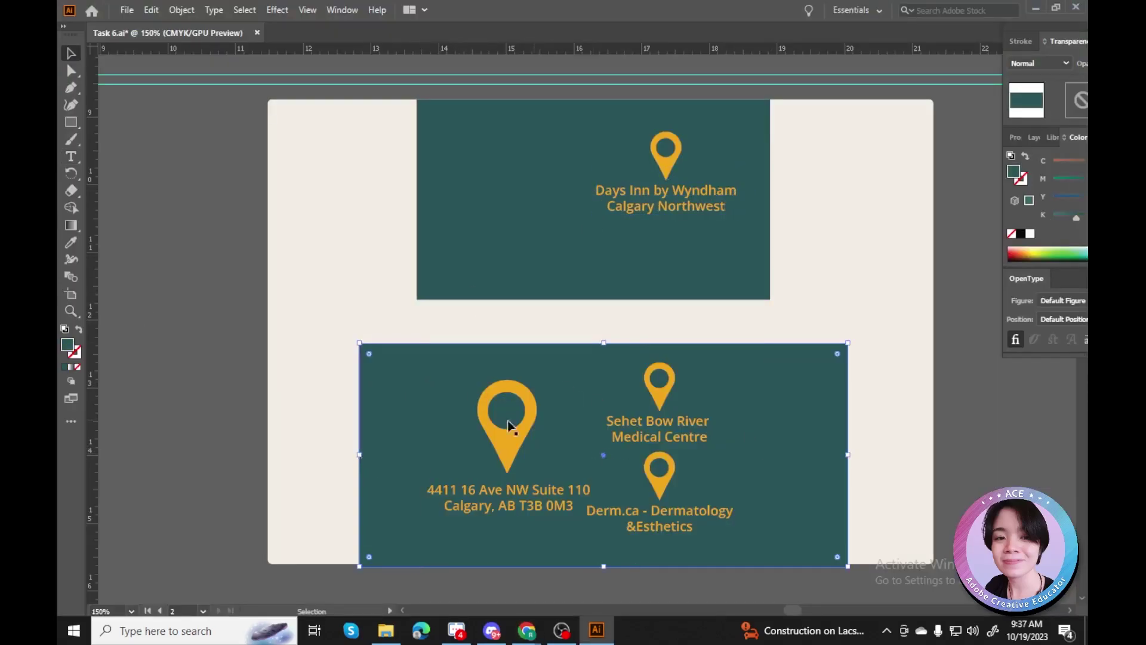
pyautogui.click(366, 361)
pyautogui.hotkey('ctrl', '=')
pyautogui.hotkey('ctrl', '=')
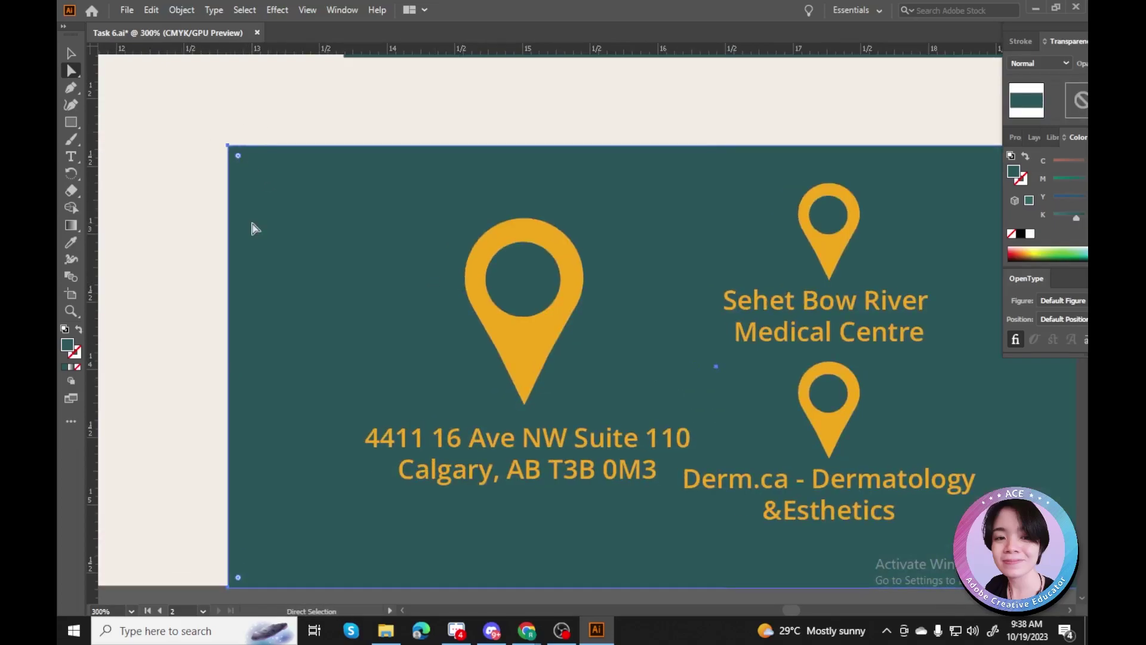
pyautogui.hotkey('ctrl', '=')
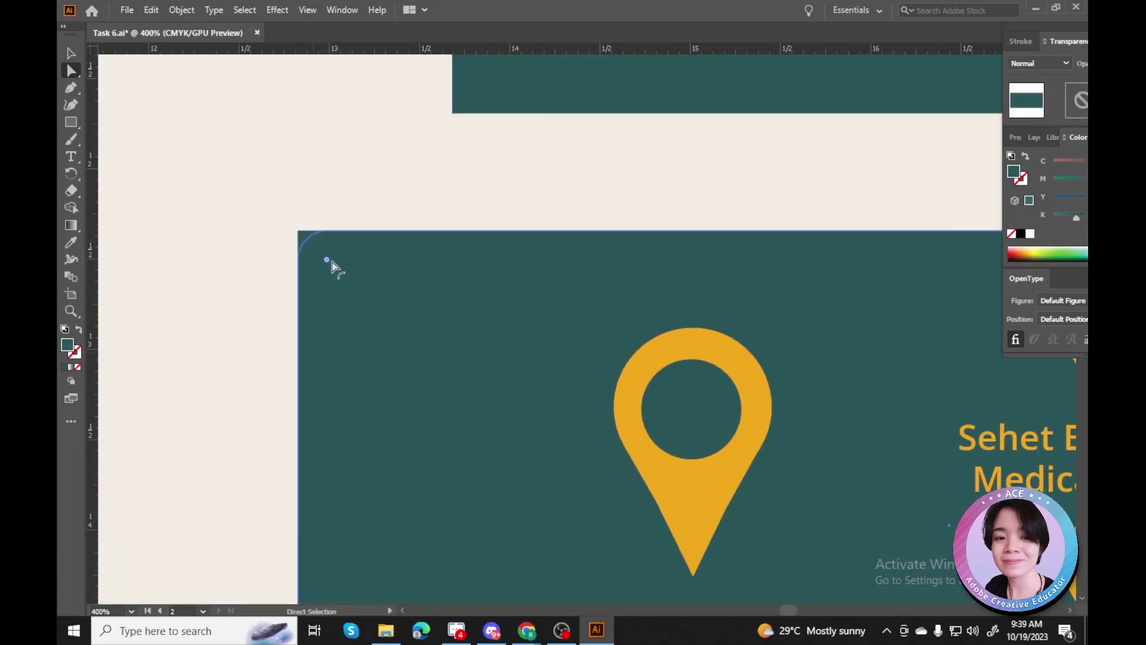
# Undo the latest corner rounding on the lower teal block.
pyautogui.hotkey('ctrl', '-')
pyautogui.hotkey('ctrl', '-')
pyautogui.hotkey('ctrl', '-')
pyautogui.hotkey('ctrl', 'z')
pyautogui.hotkey('ctrl', 'z')
pyautogui.hotkey('ctrl', 'z')
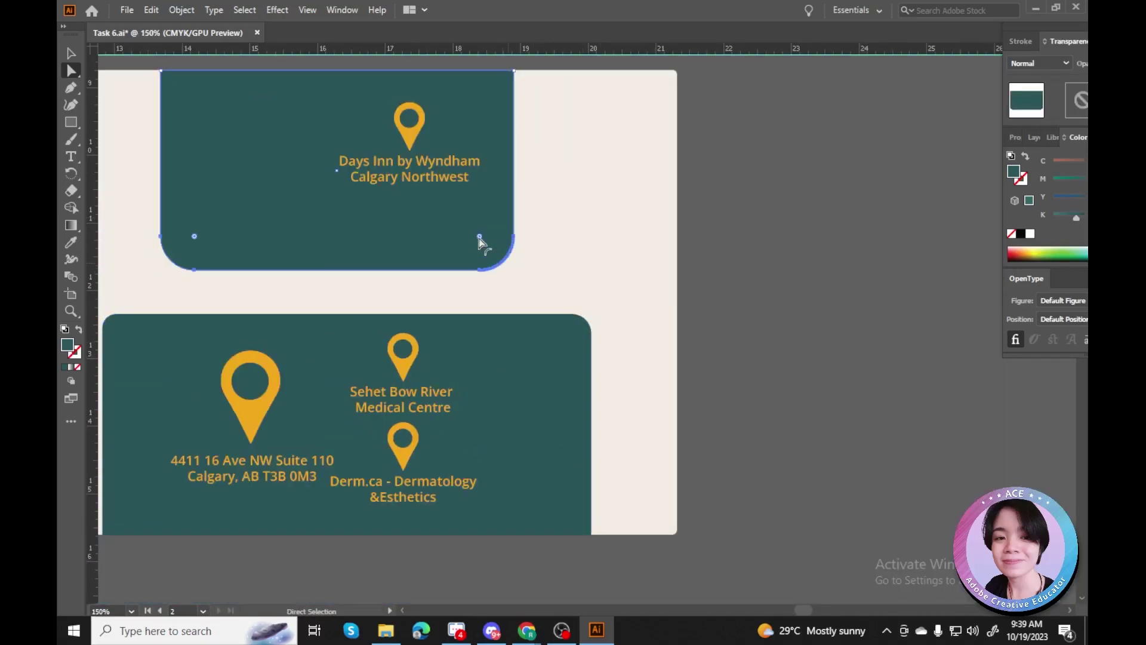
# Undo the accidental distortion of the cream panel's left side.
pyautogui.press('v')
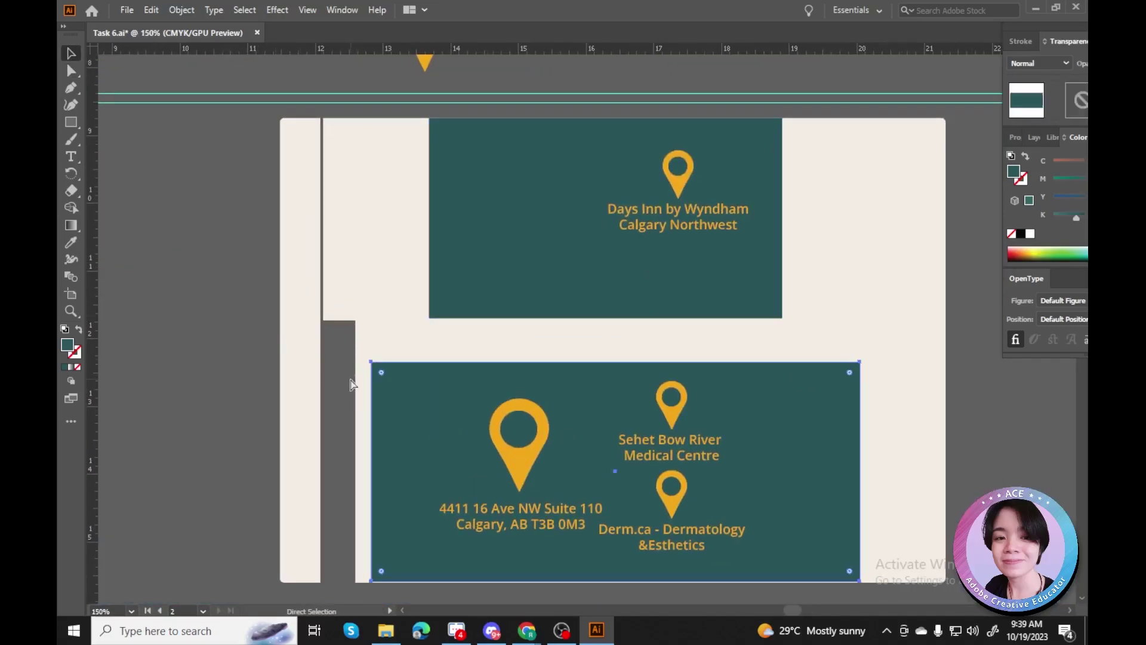
pyautogui.hotkey('ctrl', 'z')
pyautogui.hotkey('ctrl', 'z')
pyautogui.hotkey('ctrl', 'z')
pyautogui.hotkey('ctrl', 'z')
pyautogui.press('v')
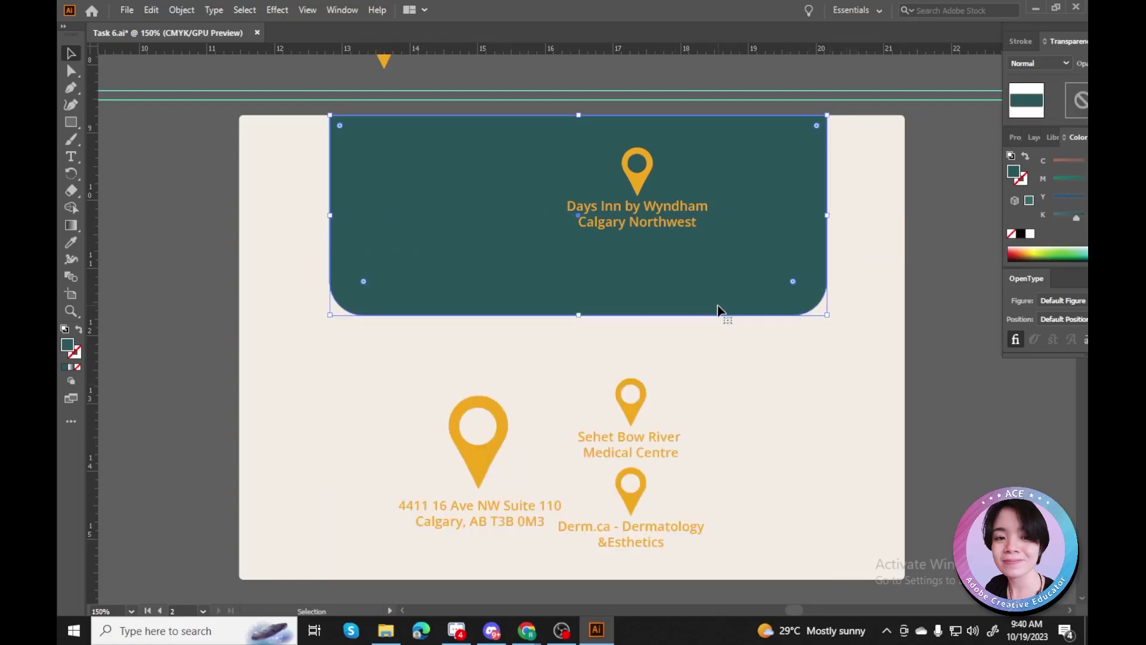
# Create a mirrored copy of the widened, rounded upper teal block behind the lower pins.
pyautogui.hotkey('ctrl', 'shift', 'z')
pyautogui.rightClick(720, 310)
pyautogui.click(915, 460)
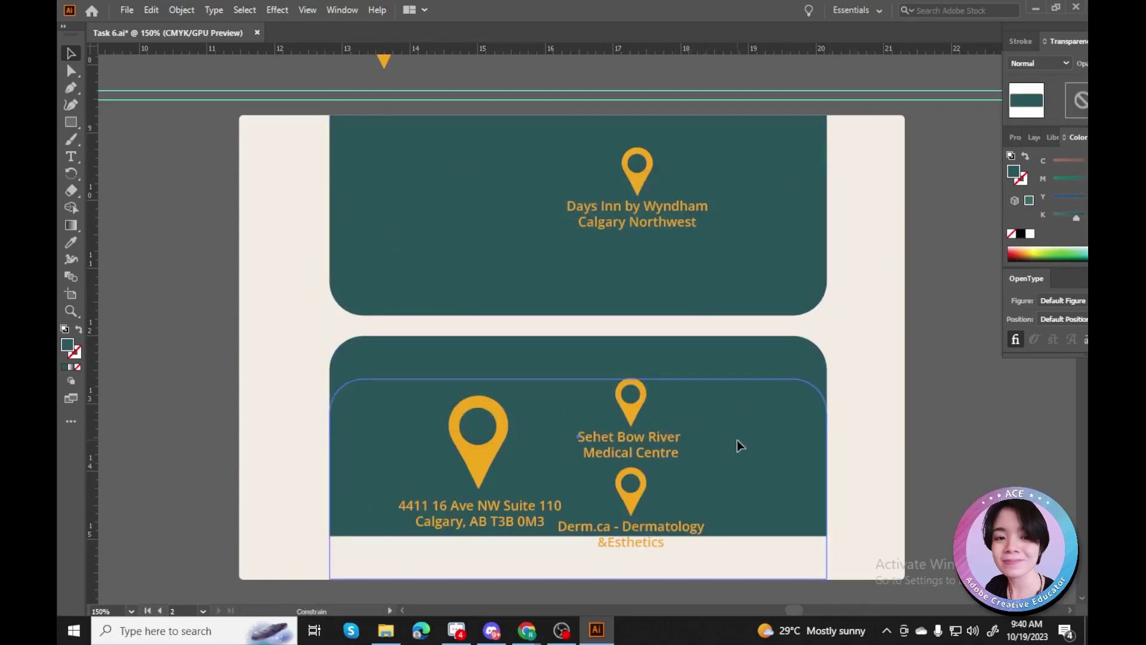
pyautogui.hotkey('ctrl', 'z')
# Shrink the three small pins with their labels and shift the two on the lower block slightly to the right.
pyautogui.click(660, 320)
pyautogui.click(630, 477)
pyautogui.moveTo(694, 427); pyautogui.dragTo(739, 404)
pyautogui.scroll(-1, 739, 450)
pyautogui.click(739, 450)
pyautogui.scroll(1, 737, 435)
pyautogui.click(737, 435)
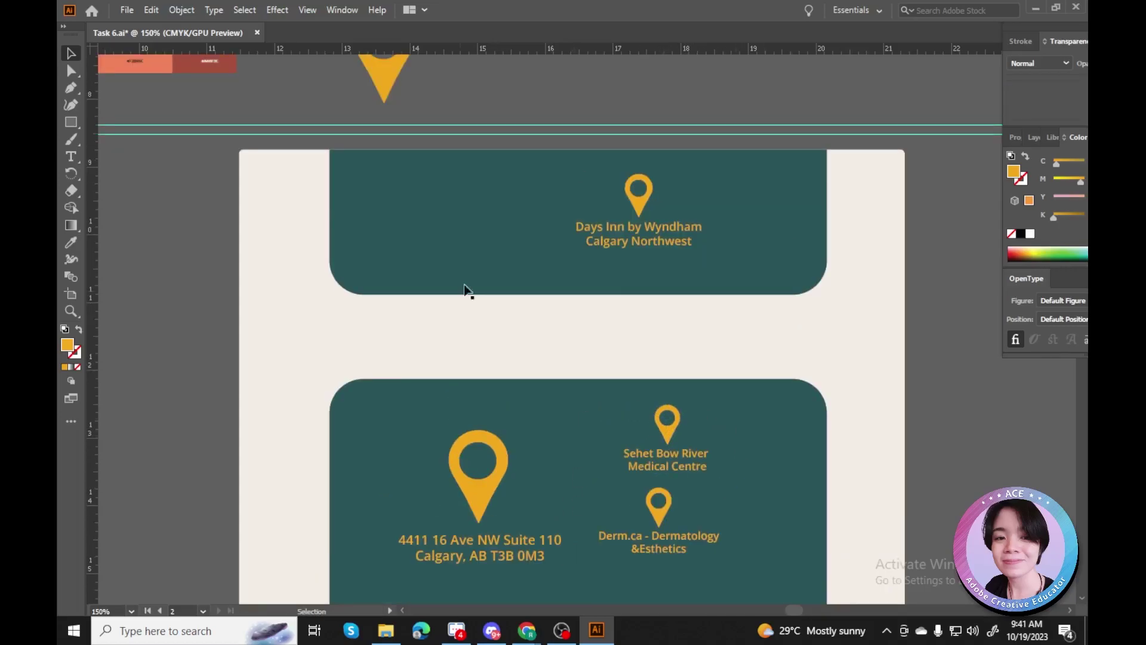
# Lower the bottom edge of the upper teal block and move the Days Inn pin and label down with it.
pyautogui.moveTo(466, 292); pyautogui.dragTo(555, 302)
pyautogui.moveTo(607, 243); pyautogui.dragTo(607, 274)
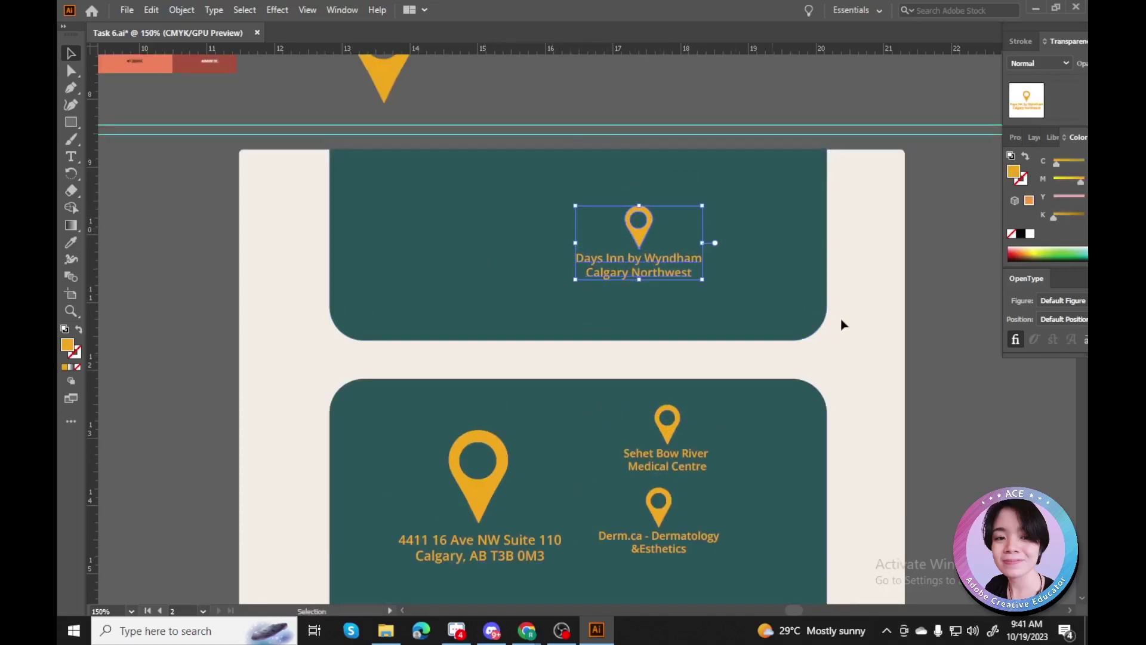
# Label the road between the two teal blocks "16 Ave NW" in the golden text style of the place labels.
pyautogui.scroll(-1, 842, 324)
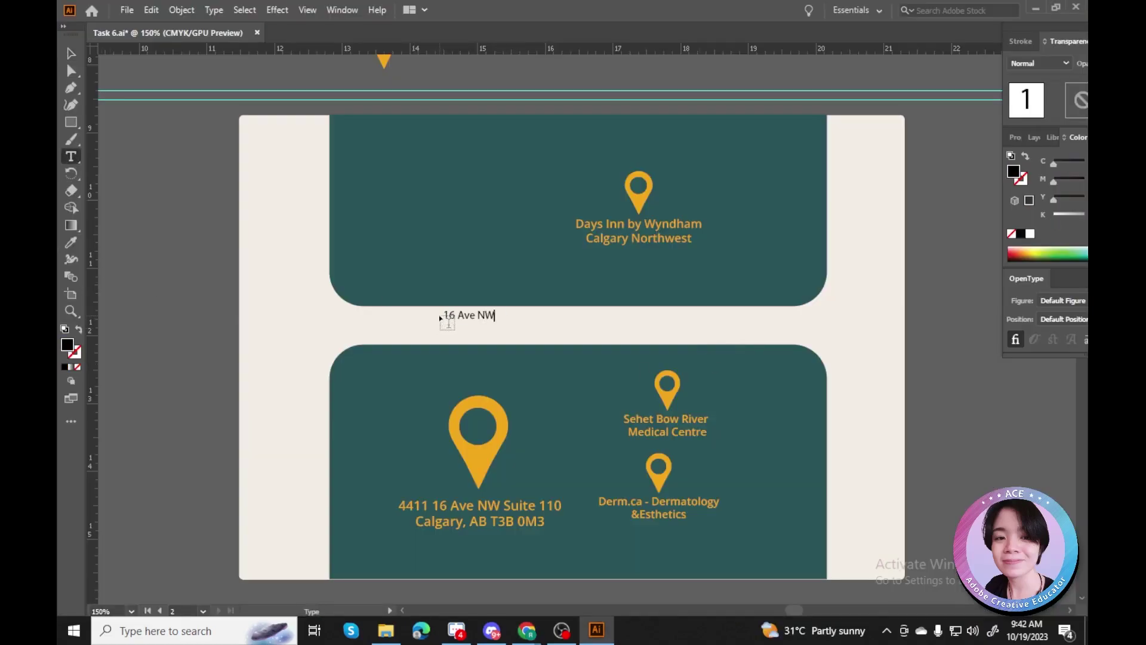
pyautogui.hotkey('ctrl', 'a')
pyautogui.click(72, 241)
pyautogui.click(606, 502)
pyautogui.press('v')
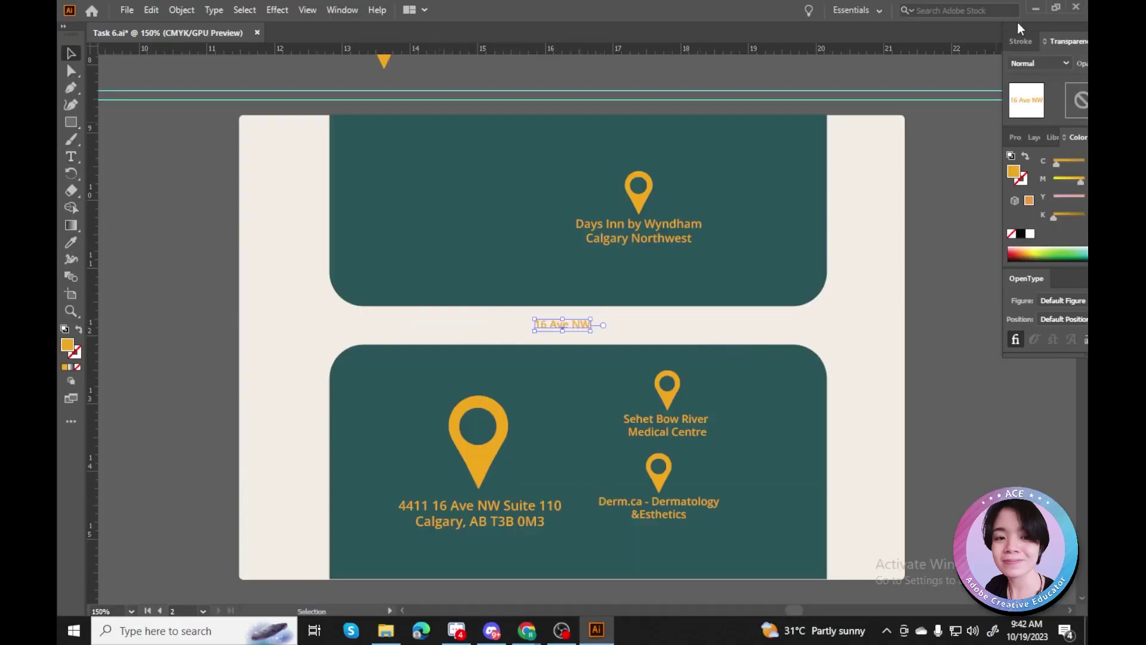
# Make the "16 Ave NW" label bold and enlarge it to suit the road's width.
pyautogui.click(1019, 28)
pyautogui.click(933, 138)
pyautogui.click(1049, 435)
pyautogui.click(951, 200)
pyautogui.click(939, 452)
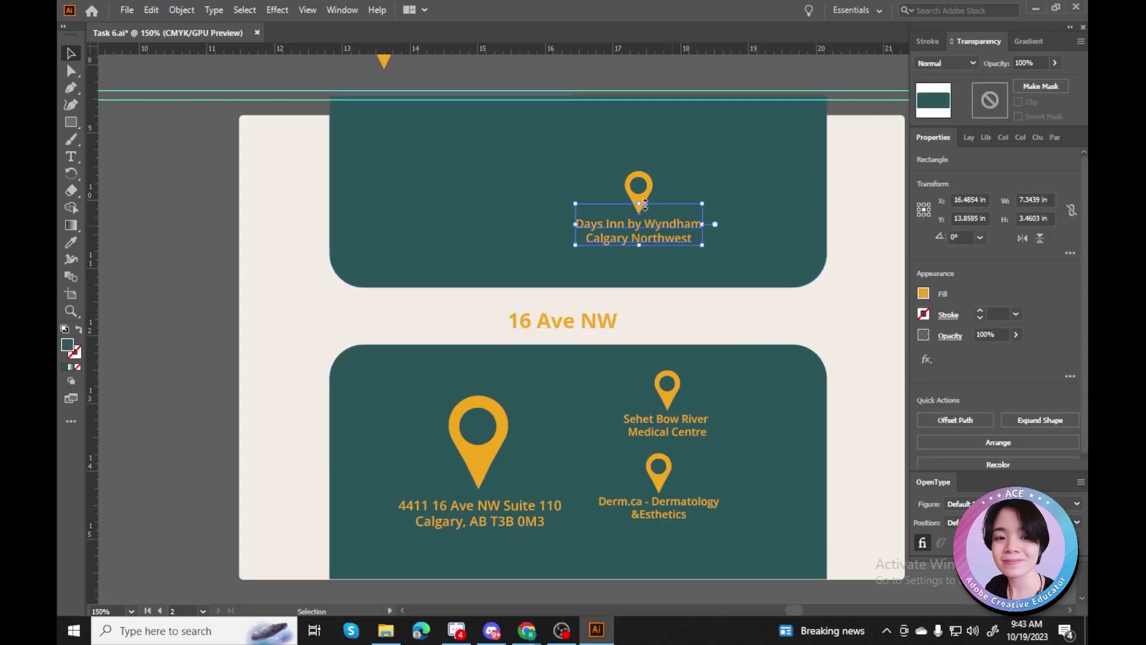
# Move the Days Inn label group up and right, and copy the road label for the side street as "43 St NW".
pyautogui.moveTo(638, 227); pyautogui.dragTo(686, 193)
pyautogui.click(609, 322)
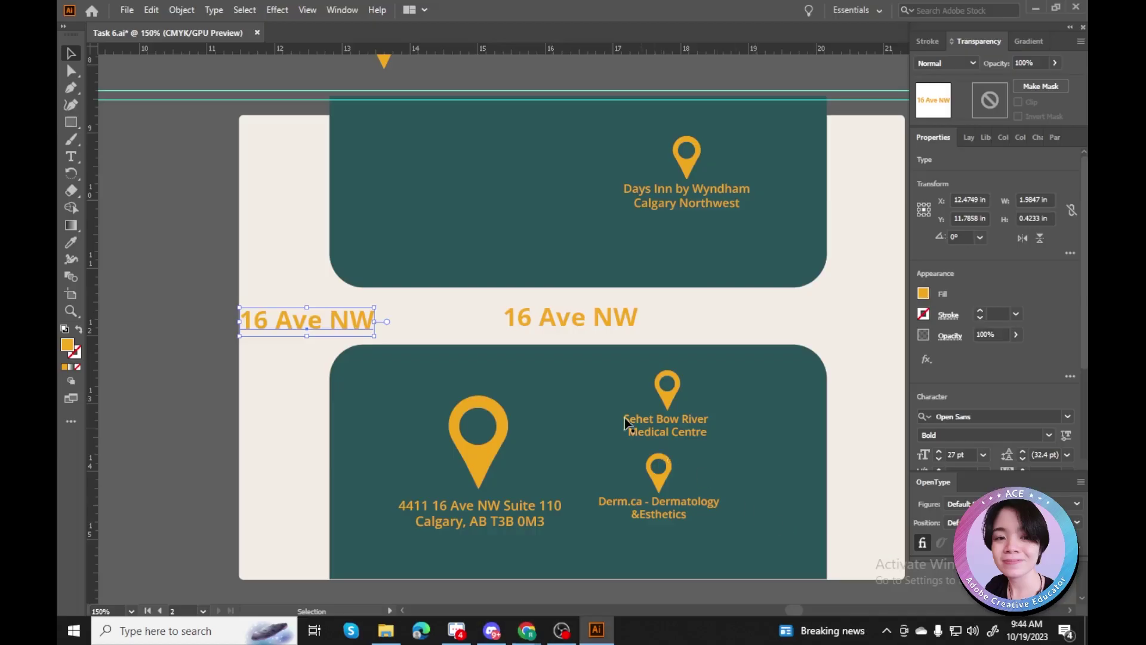
pyautogui.write('43 St.')
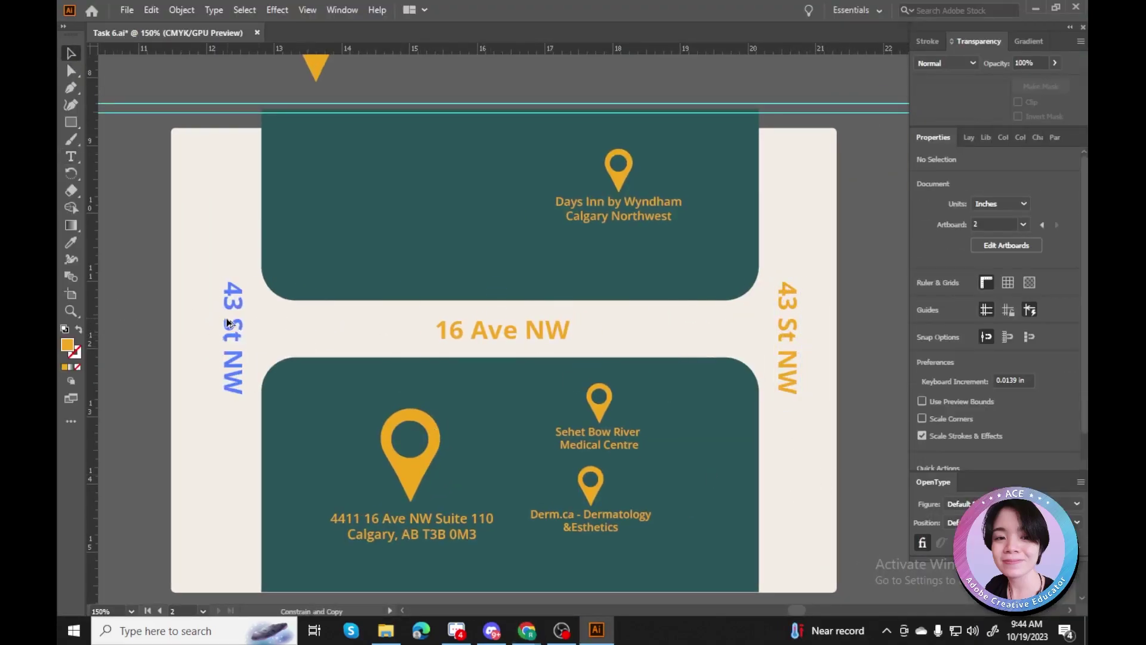
# Rotate the "43 St NW" copy on the left road to 90° so it reads upwards.
pyautogui.rightClick(227, 323)
pyautogui.click(474, 400)
pyautogui.rightClick(238, 371)
pyautogui.click(494, 233)
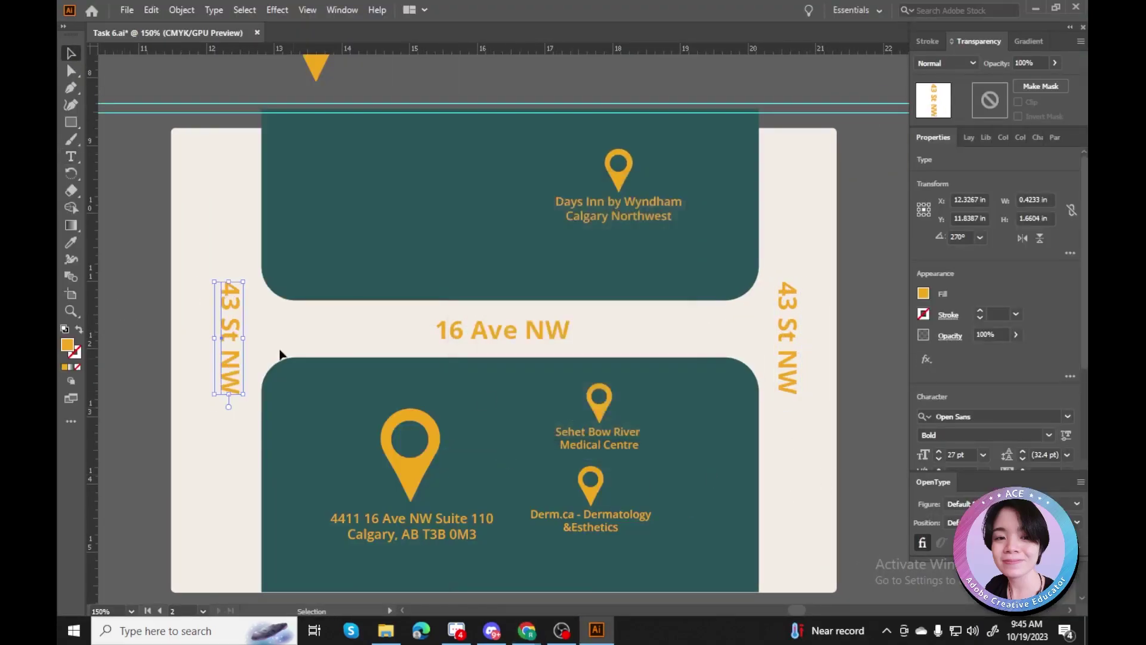
pyautogui.press('Return')
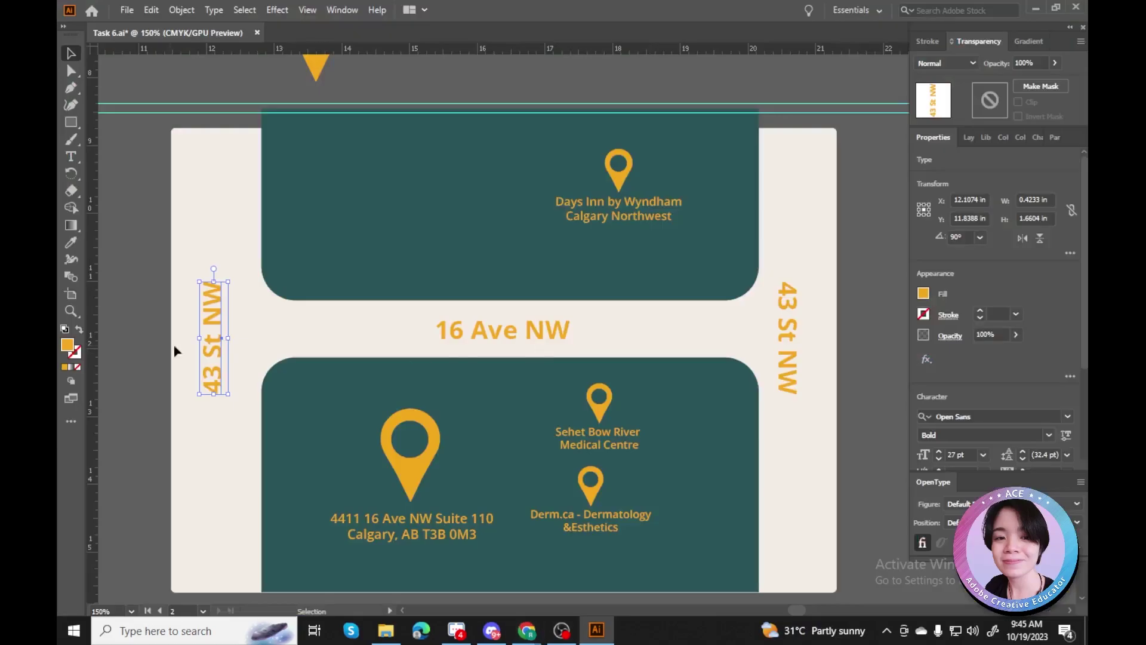
# Change the left road label to "Montgomery Ave NW", recolour the road names teal and shift "43 St NW" slightly inwards.
pyautogui.write('mery Ave')
pyautogui.press('Escape')
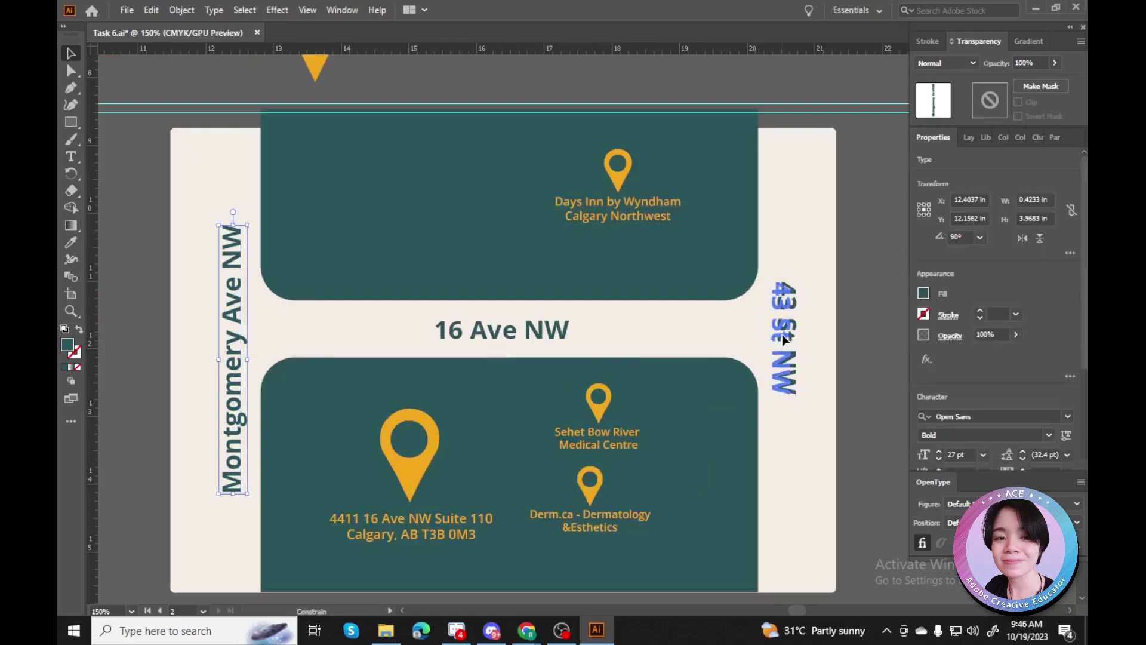
pyautogui.click(784, 339)
pyautogui.click(436, 537)
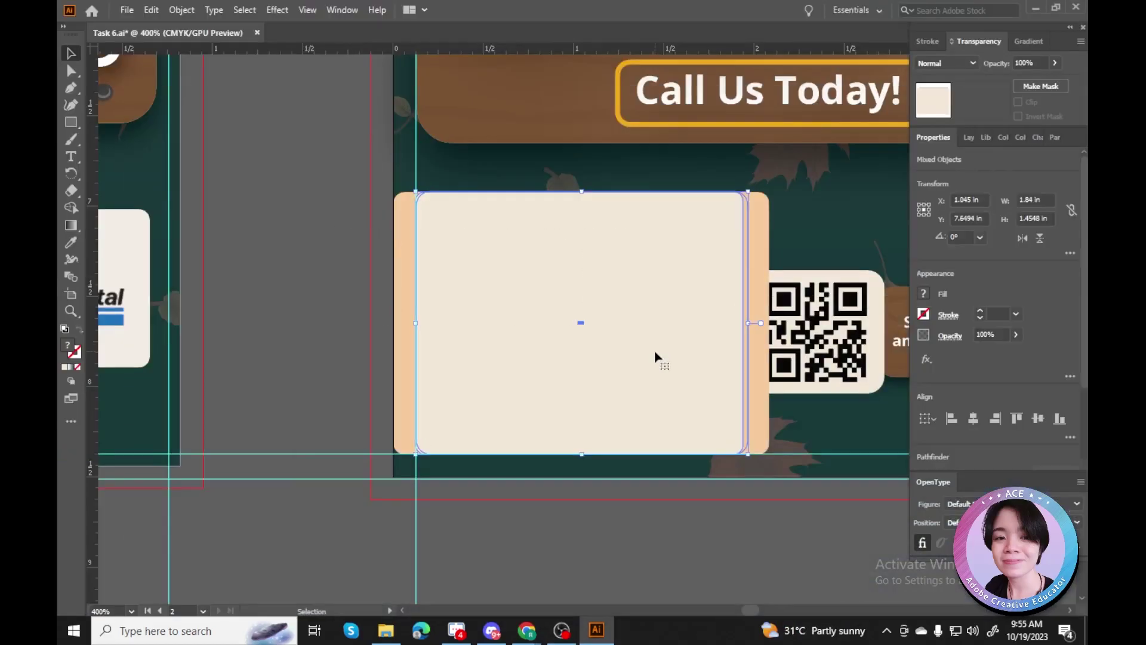
# Remove the cream placeholder and clip the postcard's location map to a rounded rectangle starting at the left guide.
pyautogui.press('Delete')
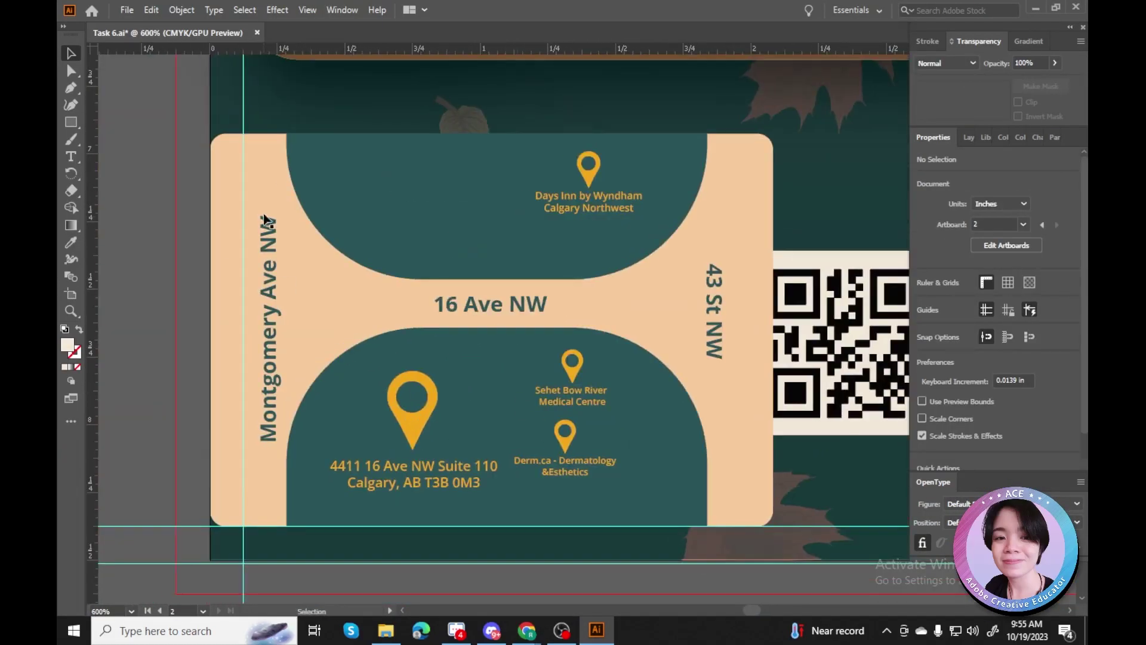
pyautogui.click(266, 221)
pyautogui.hotkey('ctrl', '-')
pyautogui.hotkey('ctrl', '-')
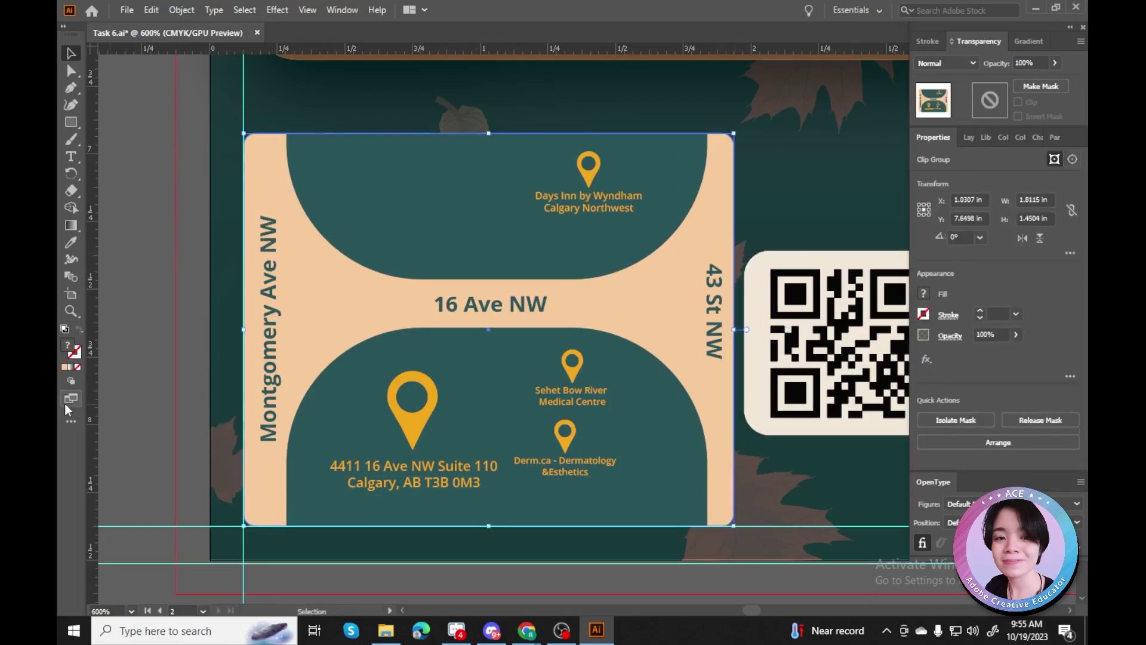
# Group the QR code with its rounded cream background and enlarge it to about 0.87 in wide.
pyautogui.click(711, 334)
pyautogui.hotkey('ctrl', '+')
pyautogui.hotkey('ctrl', '+')
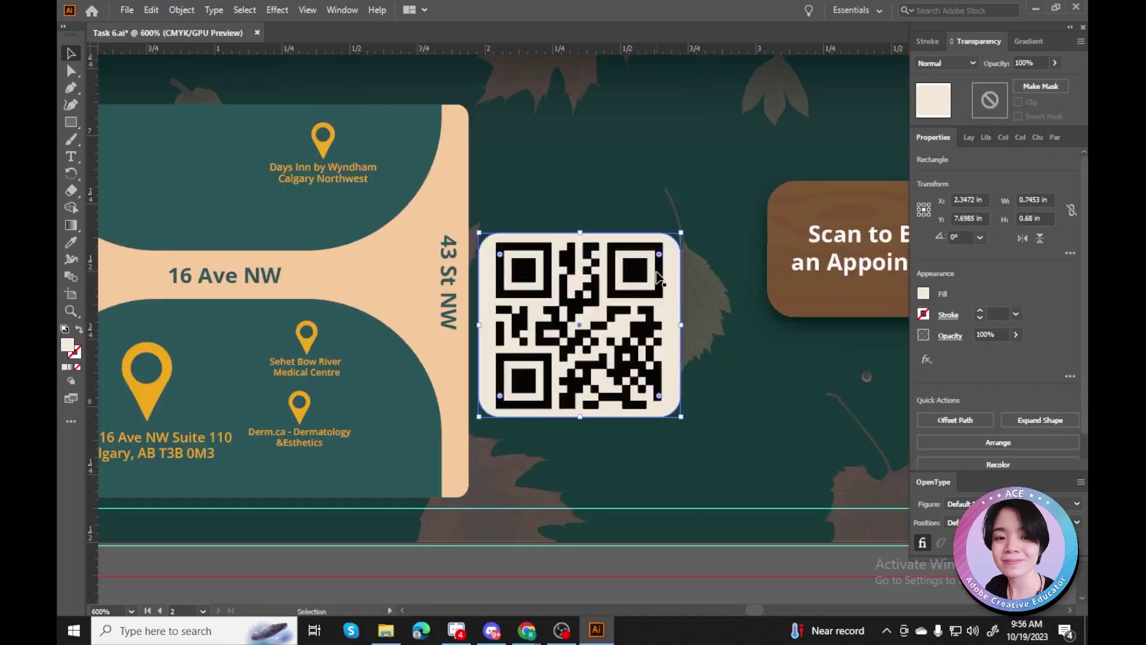
pyautogui.hotkey('ctrl', 'shift', 'a')
pyautogui.hotkey('ctrl', '-')
pyautogui.rightClick(564, 308)
pyautogui.click(634, 357)
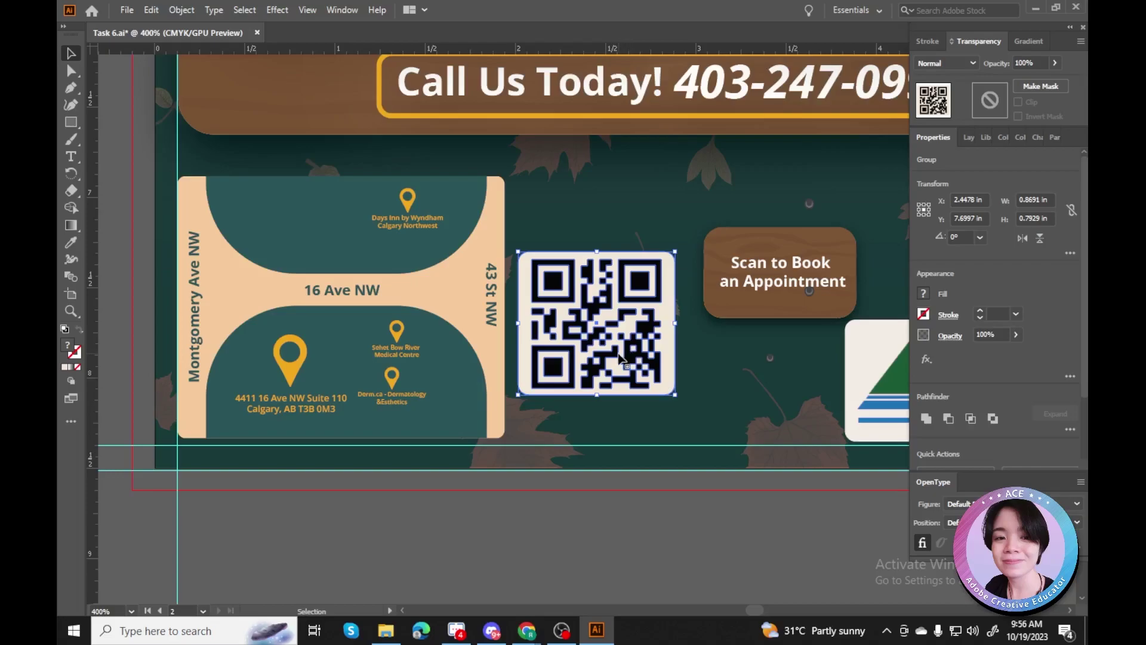
# Move the grouped QR code upwards and delete the "Scan to Book an Appointment" text from the wooden plate.
pyautogui.moveTo(621, 358); pyautogui.dragTo(621, 315)
pyautogui.click(741, 274)
pyautogui.press('Delete')
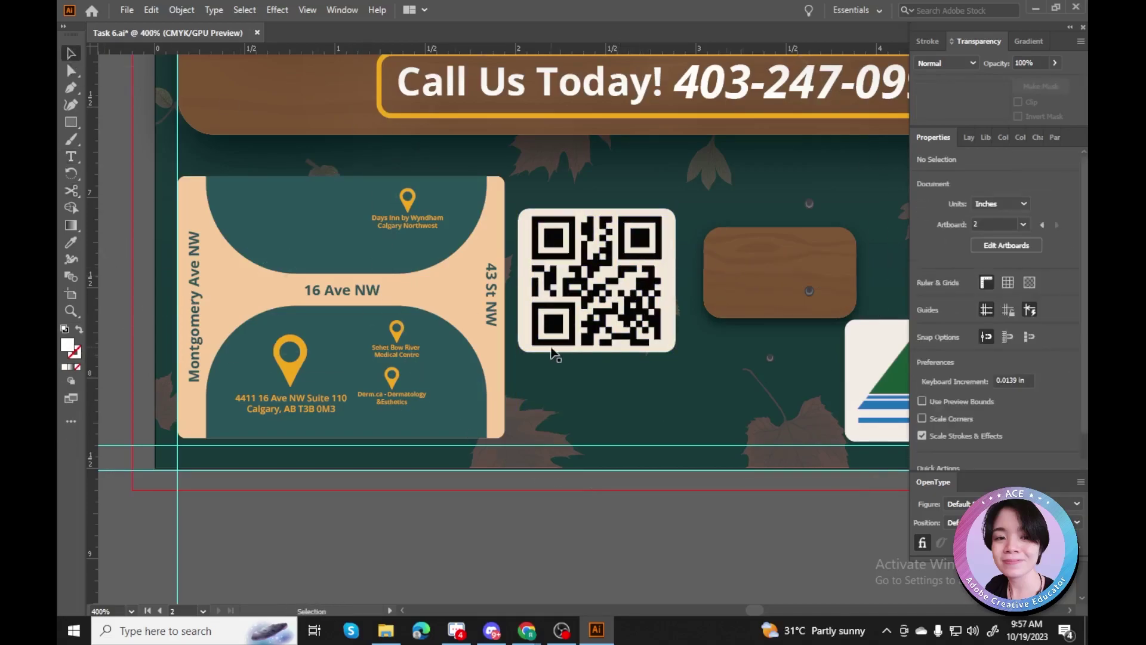
# Add the text "Scan forDirections" beside the QR code, over the wooden plate.
pyautogui.hotkey('ctrl', '+')
pyautogui.press('t')
pyautogui.click(622, 253)
pyautogui.write('Scan forDirections')
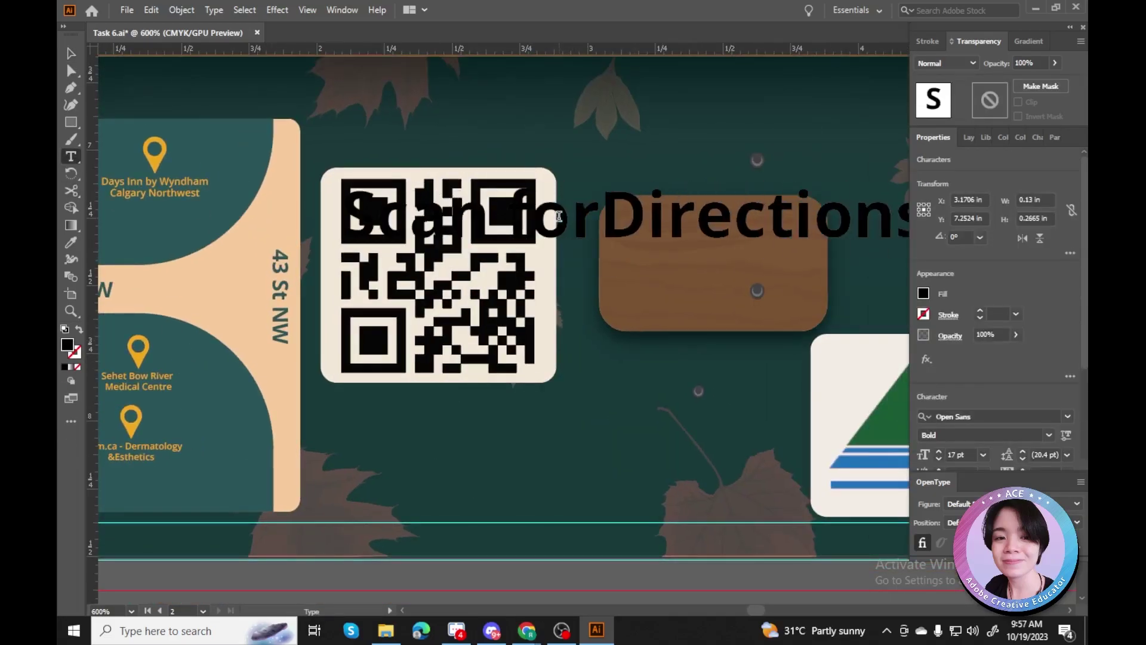
# Recolour the whole "Scan forDirections" text white.
pyautogui.hotkey('ctrl', '-')
pyautogui.hotkey('ctrl', '-')
pyautogui.hotkey('ctrl', 'a')
pyautogui.doubleClick(67, 345)
pyautogui.click(543, 276)
pyautogui.press('Escape')
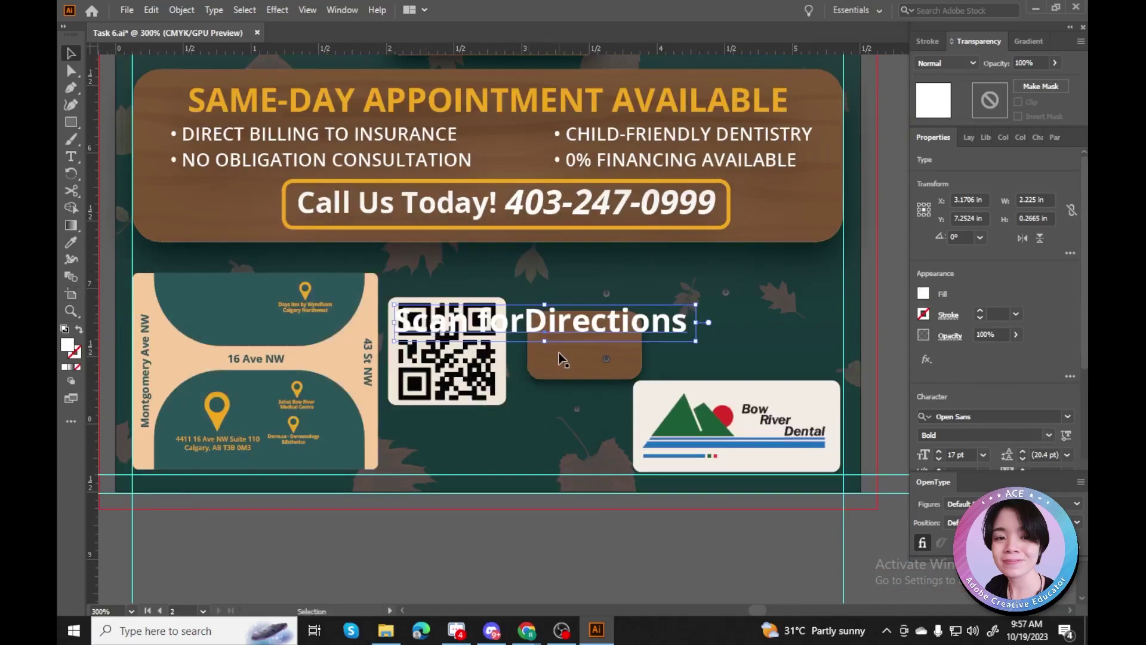
# Break the "Scan for Directions" text onto two lines and centre-align it.
pyautogui.doubleClick(521, 321)
pyautogui.press('Return')
pyautogui.hotkey('ctrl', 'shift', 'c')
pyautogui.press('Escape')
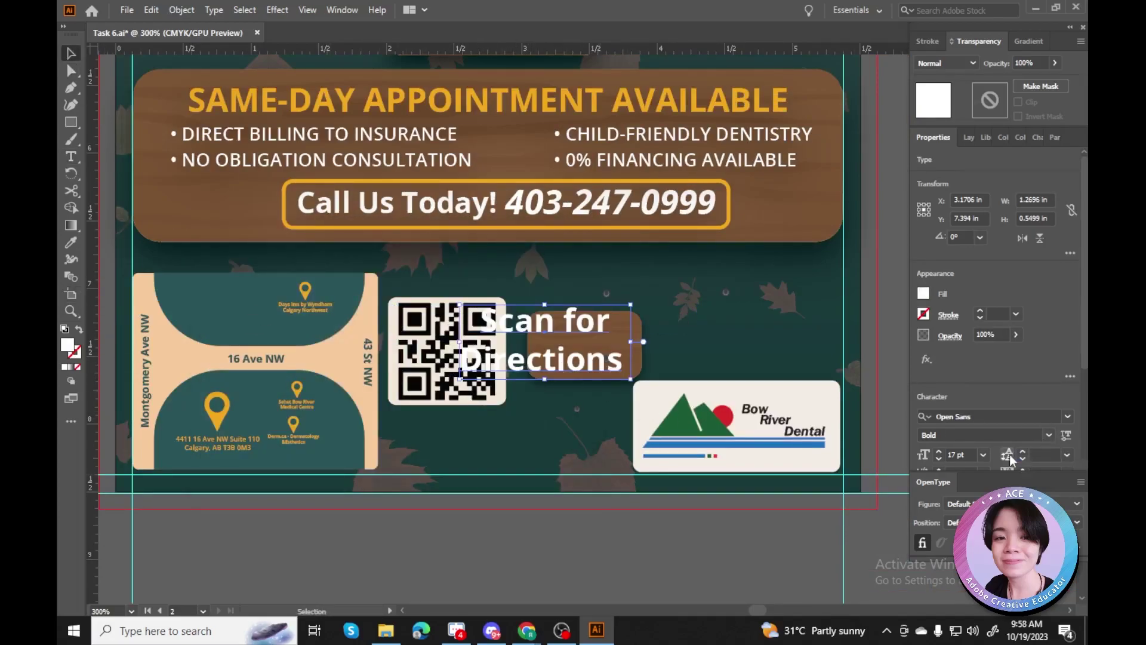
# Set the "Scan for Directions" text to SemiBold Italic and tighten its line spacing.
pyautogui.click(1023, 457)
pyautogui.click(954, 434)
pyautogui.click(970, 355)
pyautogui.click(1023, 455)
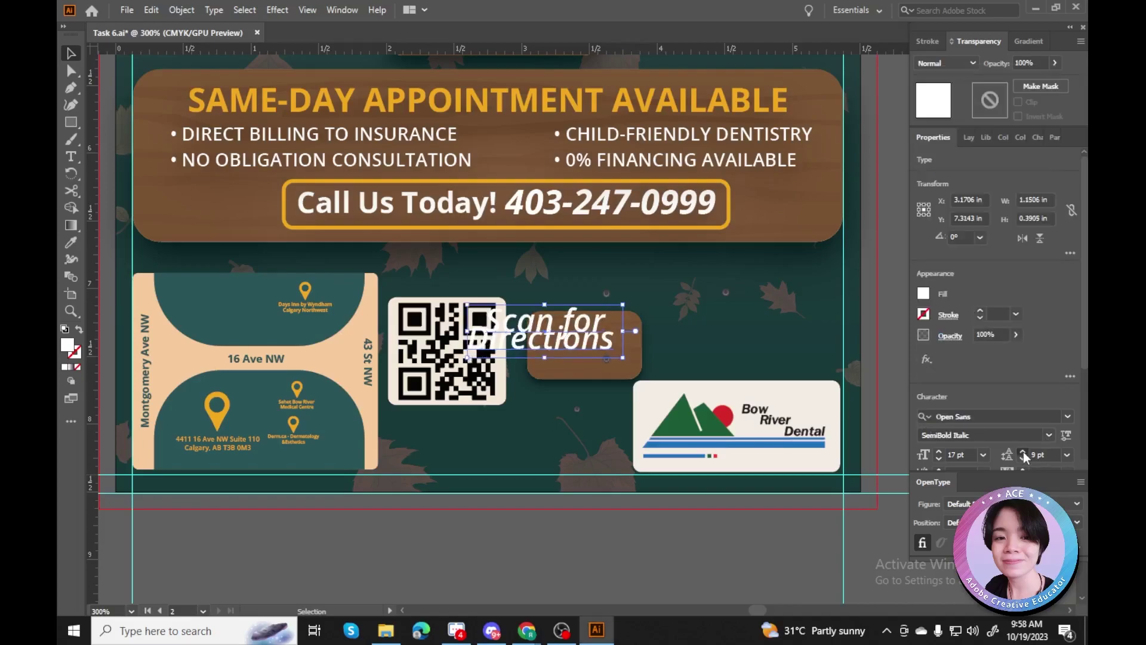
# Place the "Scan for Directions" text above the QR code on the cream card and widen the card slightly.
pyautogui.moveTo(545, 336); pyautogui.dragTo(480, 454)
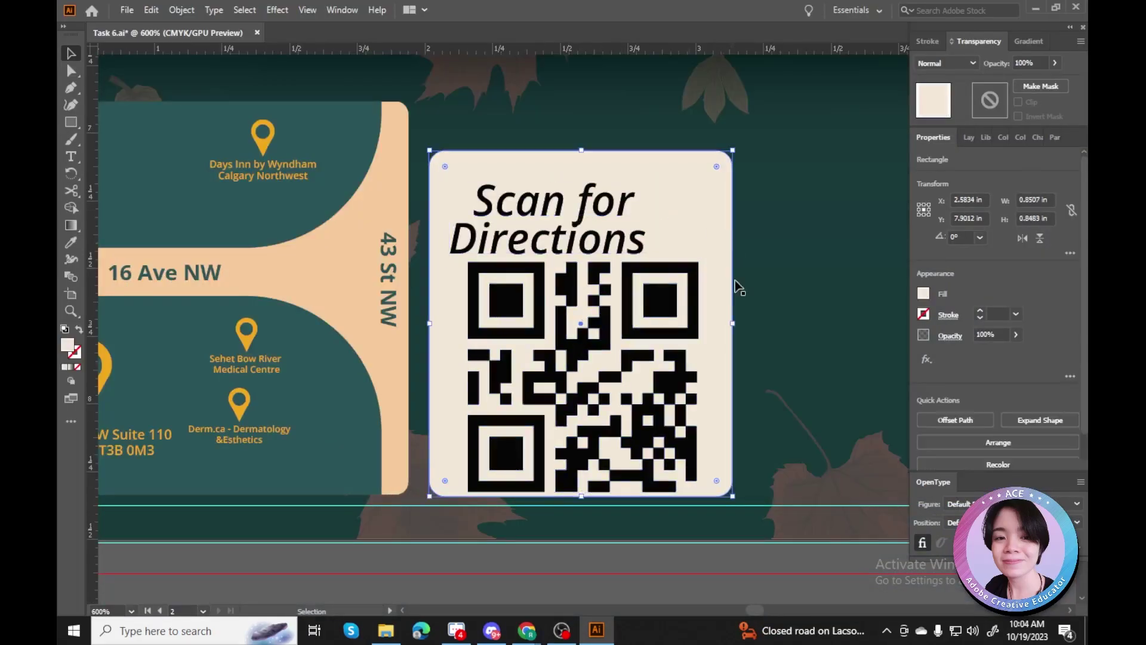
pyautogui.moveTo(735, 280); pyautogui.dragTo(744, 281)
pyautogui.moveTo(546, 239); pyautogui.dragTo(576, 227)
# Group the QR code with the "Scan for Directions" text, centred on the cream card.
pyautogui.click(629, 317)
pyautogui.keyDown('shift'); pyautogui.click(582, 197); pyautogui.keyUp('shift')
pyautogui.hotkey('ctrl', 'g')
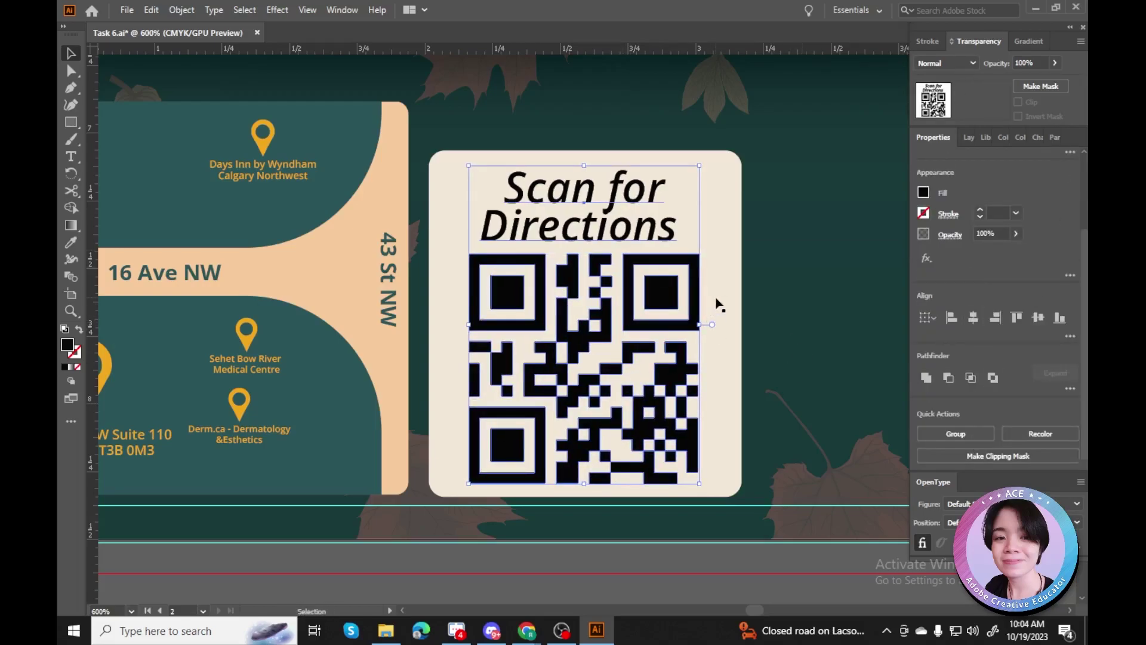
pyautogui.rightClick(746, 348)
pyautogui.press('Escape')
# Move the Bow River Dental logo card up and to the left, inside the postcard's margin guides.
pyautogui.hotkey('ctrl', '-')
pyautogui.hotkey('ctrl', '-')
pyautogui.hscroll(3, 650, 288)
pyautogui.click(696, 320)
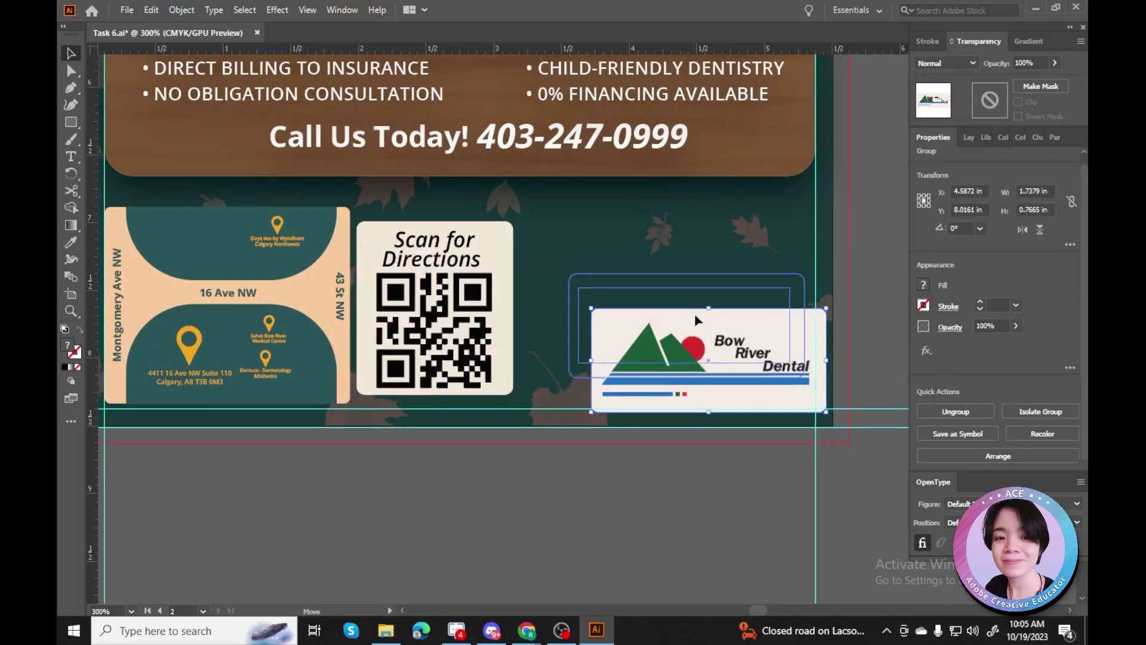
pyautogui.click(670, 463)
pyautogui.hotkey('ctrl', '-')
pyautogui.hotkey('ctrl', '-')
pyautogui.hotkey('ctrl', '-')
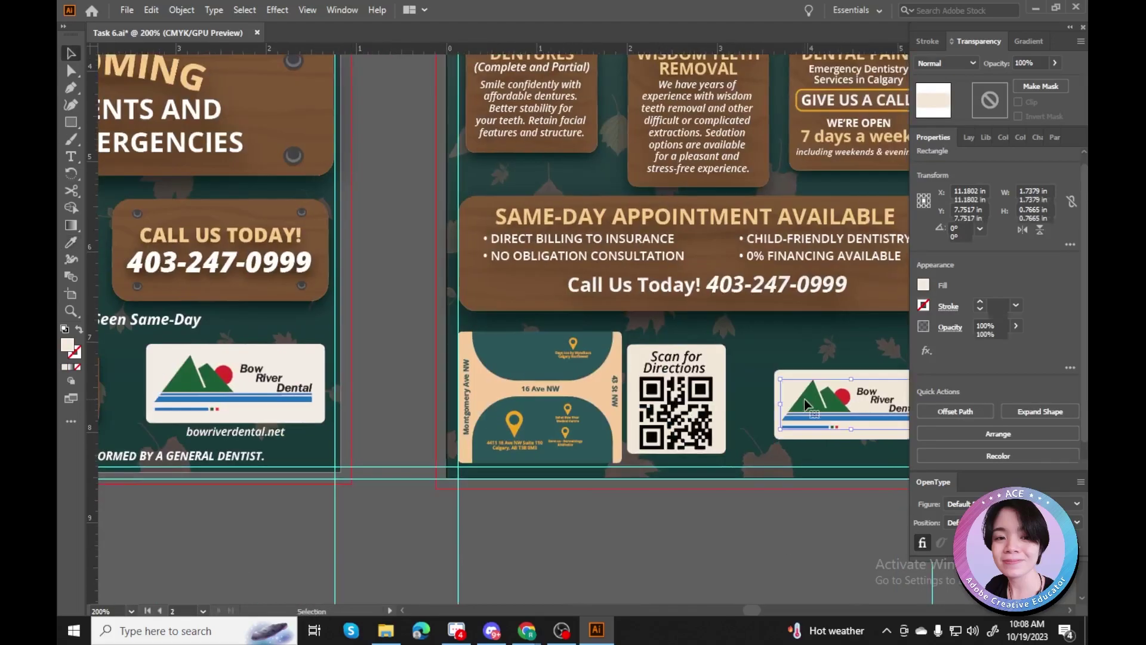
pyautogui.rightClick(792, 400)
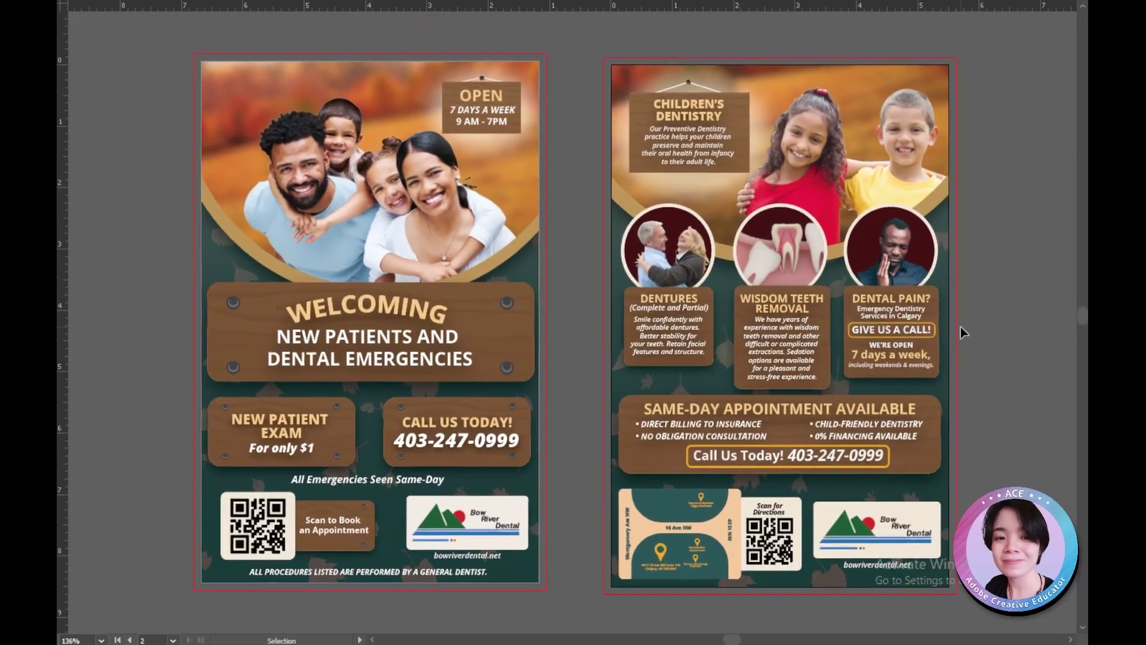